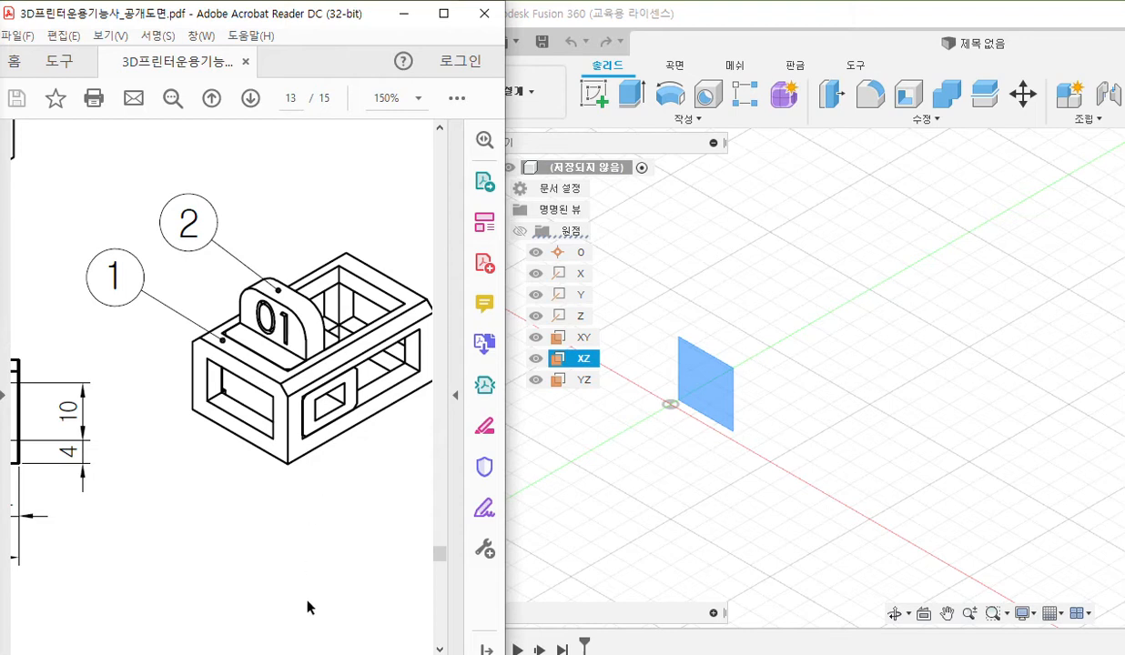
Examine the assembly's isometric view with temporary pen marks showing how part 2 fits through part 1's side and top openings.
{"action": "scroll", "coordinate": [222, 384], "scroll_direction": "right", "scroll_amount": 2}
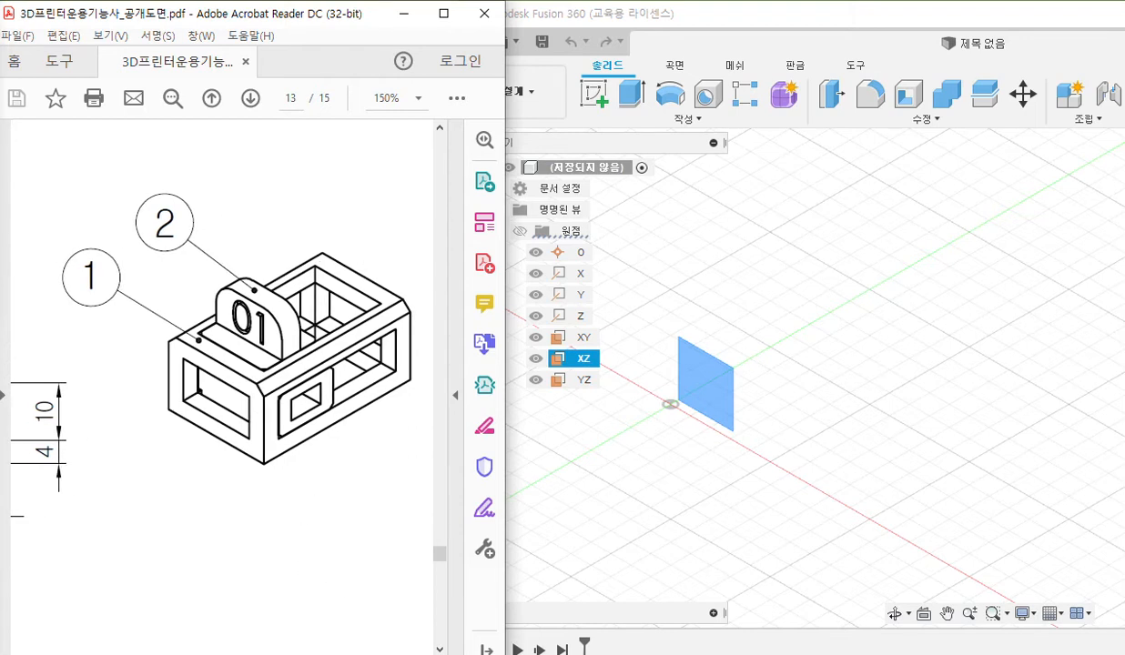
{"action": "key", "text": "F12"}
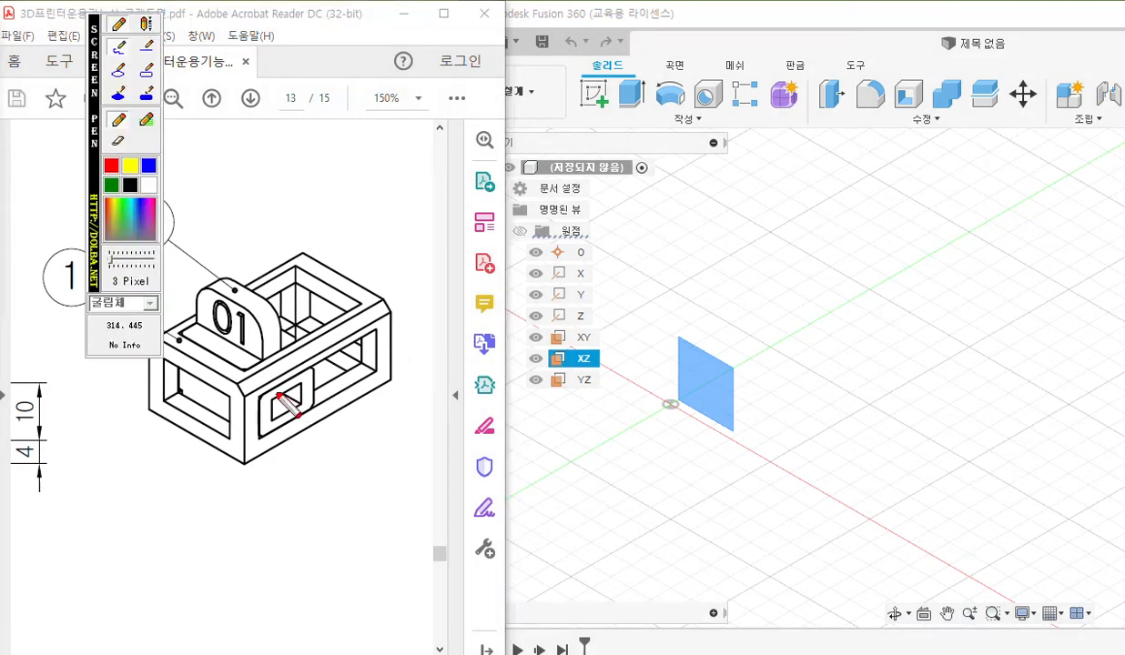
{"action": "left_click_drag", "start_coordinate": [92, 208], "coordinate": [418, 216]}
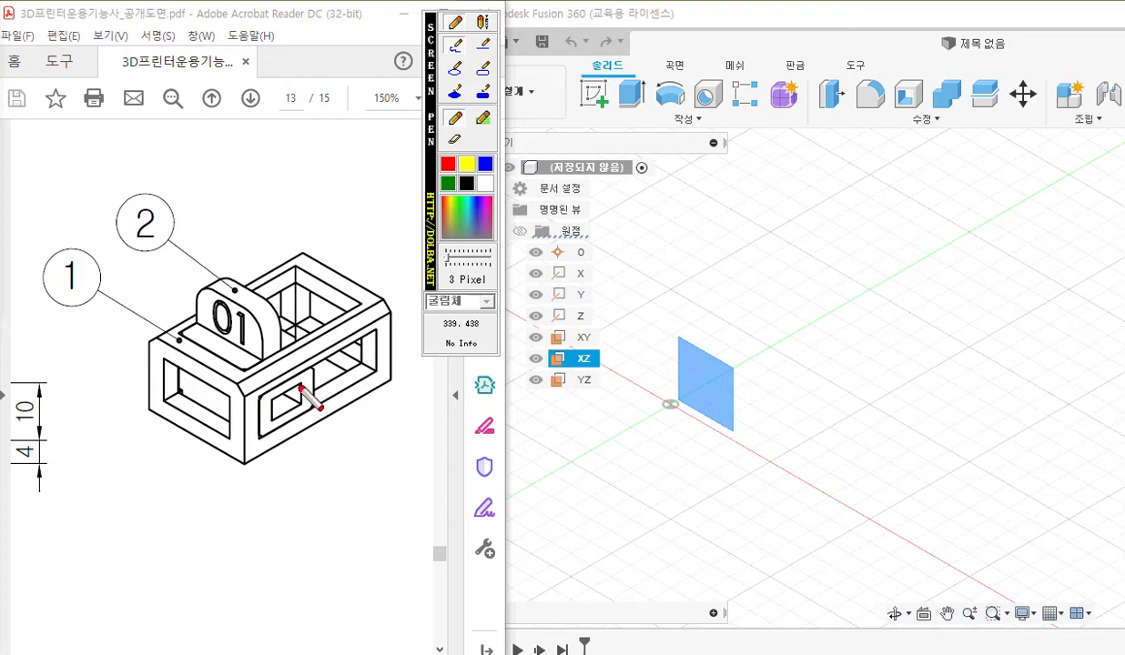
{"action": "mouse_move", "coordinate": [285, 380]}
{"action": "left_mouse_down"}
{"action": "mouse_move", "coordinate": [302, 415]}
{"action": "mouse_move", "coordinate": [335, 399]}
{"action": "mouse_move", "coordinate": [350, 374]}
{"action": "mouse_move", "coordinate": [342, 359]}
{"action": "mouse_move", "coordinate": [284, 379]}
{"action": "mouse_move", "coordinate": [311, 391]}
{"action": "mouse_move", "coordinate": [338, 375]}
{"action": "mouse_move", "coordinate": [323, 368]}
{"action": "mouse_move", "coordinate": [309, 383]}
{"action": "mouse_move", "coordinate": [346, 361]}
{"action": "left_mouse_up"}
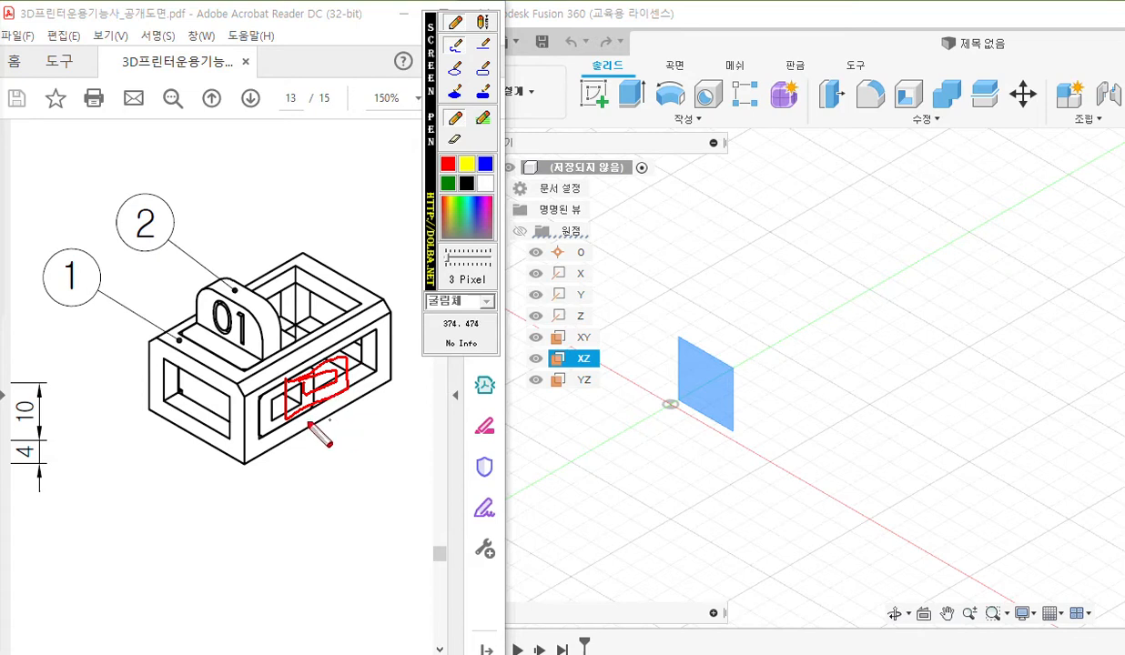
{"action": "mouse_move", "coordinate": [300, 349]}
{"action": "left_mouse_down"}
{"action": "mouse_move", "coordinate": [299, 267]}
{"action": "mouse_move", "coordinate": [311, 343]}
{"action": "mouse_move", "coordinate": [306, 288]}
{"action": "mouse_move", "coordinate": [264, 273]}
{"action": "mouse_move", "coordinate": [329, 284]}
{"action": "mouse_move", "coordinate": [250, 253]}
{"action": "mouse_move", "coordinate": [254, 307]}
{"action": "mouse_move", "coordinate": [267, 333]}
{"action": "mouse_move", "coordinate": [293, 345]}
{"action": "left_mouse_up"}
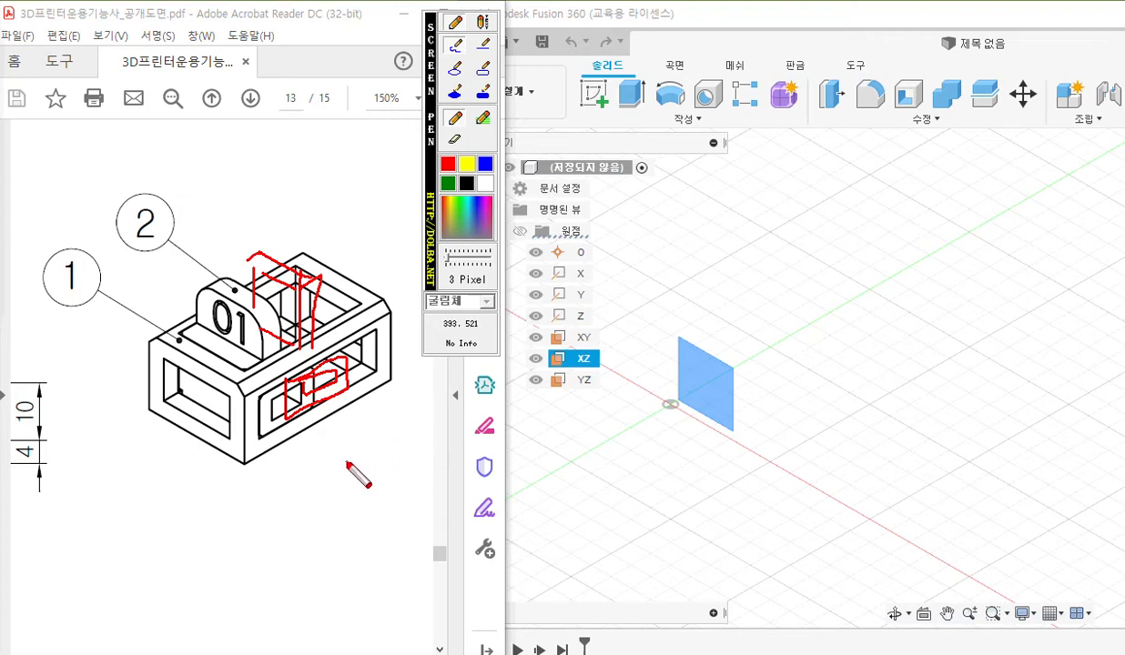
{"action": "key", "text": "Escape"}
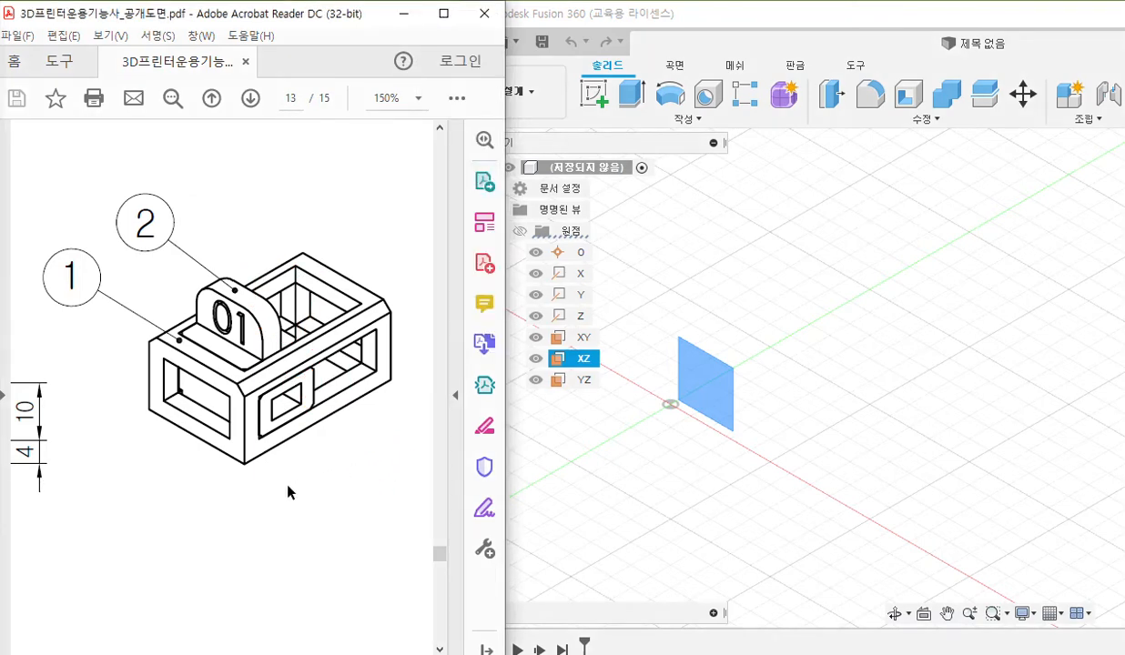
Widen the PDF window and review the dimensioned views of parts 1 and 2 on page 13.
{"action": "scroll", "coordinate": [293, 487], "scroll_direction": "down", "scroll_amount": 3, "text": "ctrl"}
{"action": "scroll", "coordinate": [260, 493], "scroll_direction": "down", "scroll_amount": 2, "text": "ctrl"}
{"action": "scroll", "coordinate": [228, 497], "scroll_direction": "down", "scroll_amount": 2}
{"action": "scroll", "coordinate": [82, 431], "scroll_direction": "up", "scroll_amount": 2, "text": "ctrl"}
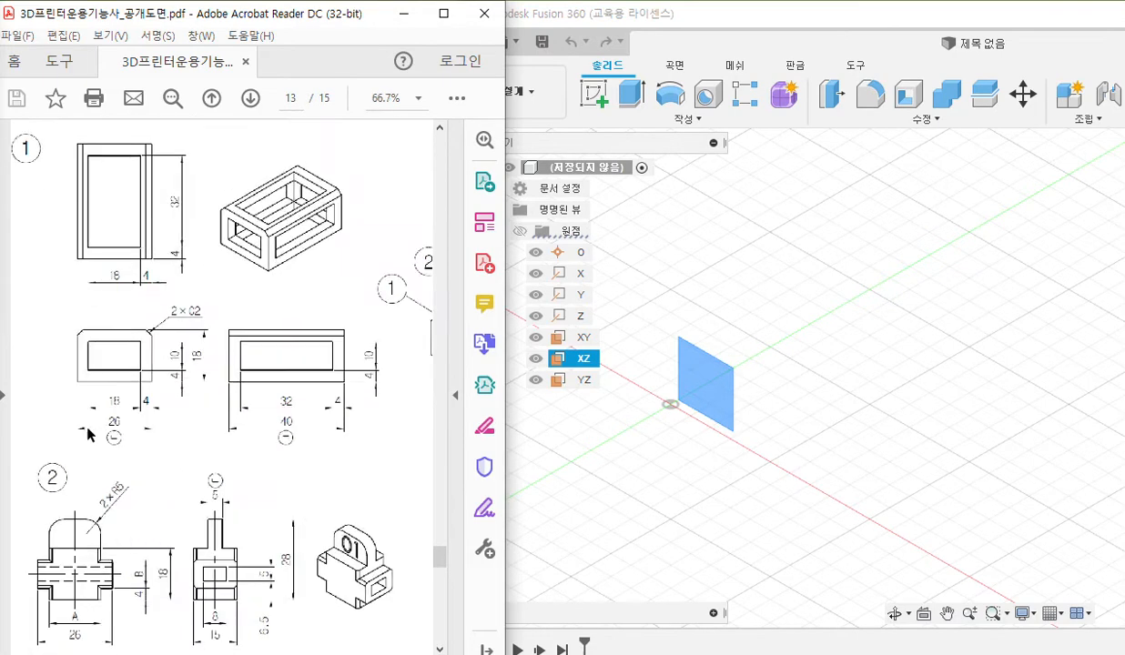
{"action": "scroll", "coordinate": [268, 459], "scroll_direction": "down", "scroll_amount": 1}
{"action": "scroll", "coordinate": [266, 454], "scroll_direction": "up", "scroll_amount": 1}
{"action": "scroll", "coordinate": [267, 454], "scroll_direction": "down", "scroll_amount": 1}
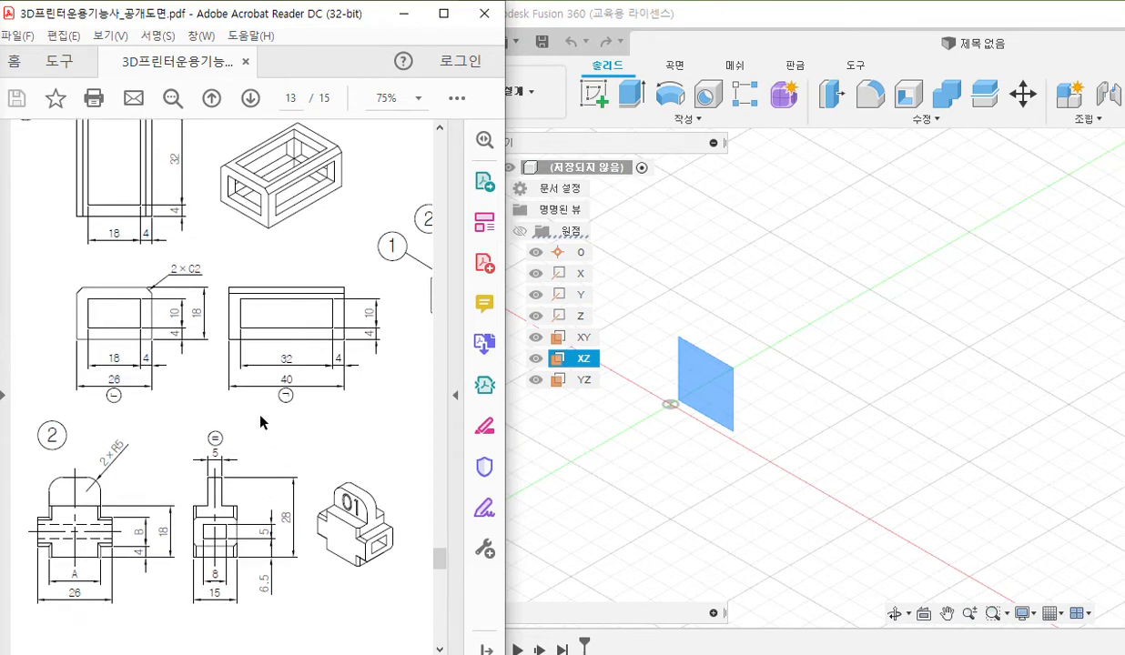
{"action": "scroll", "coordinate": [261, 421], "scroll_direction": "up", "scroll_amount": 1, "text": "ctrl"}
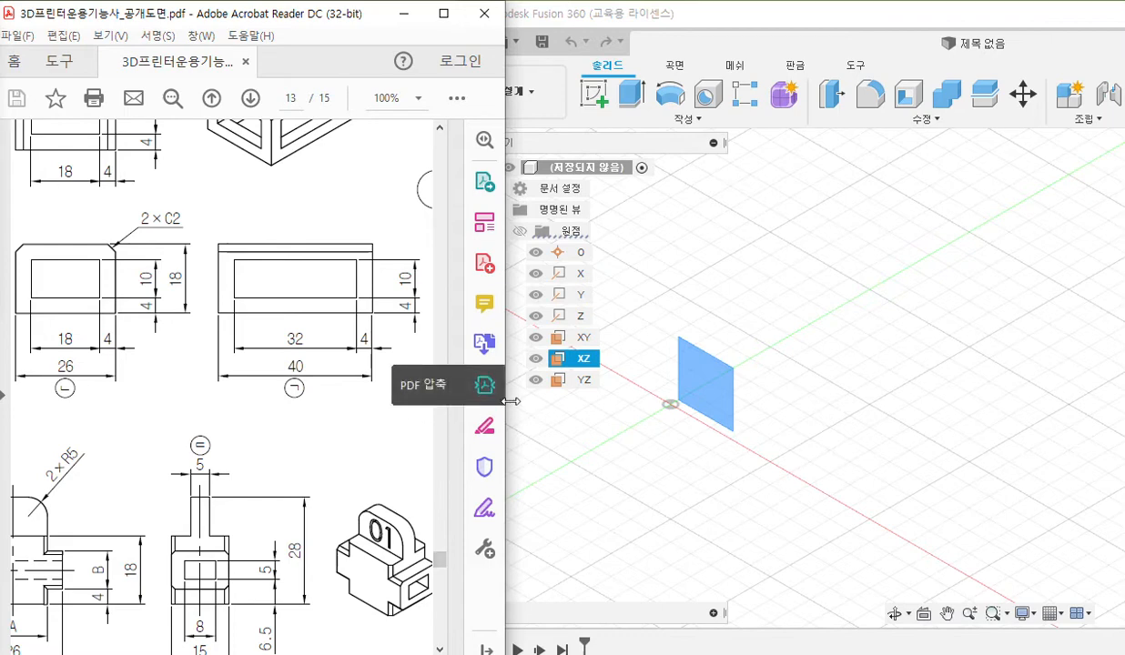
{"action": "left_click_drag", "start_coordinate": [506, 403], "coordinate": [558, 404]}
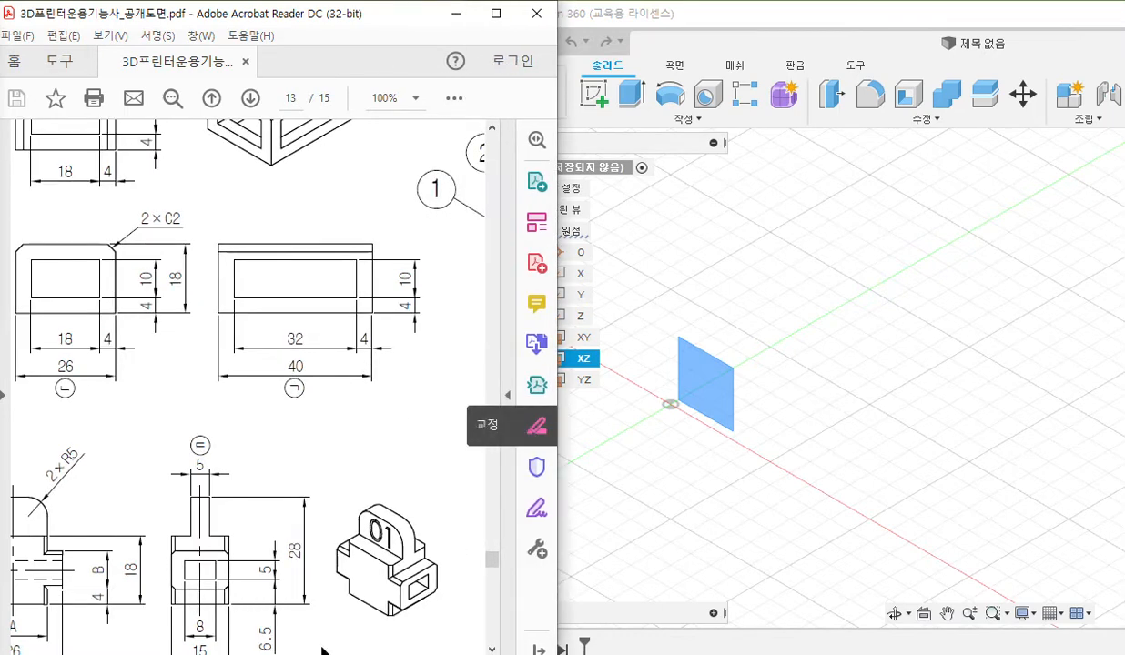
{"action": "left_click_drag", "start_coordinate": [314, 653], "coordinate": [270, 654]}
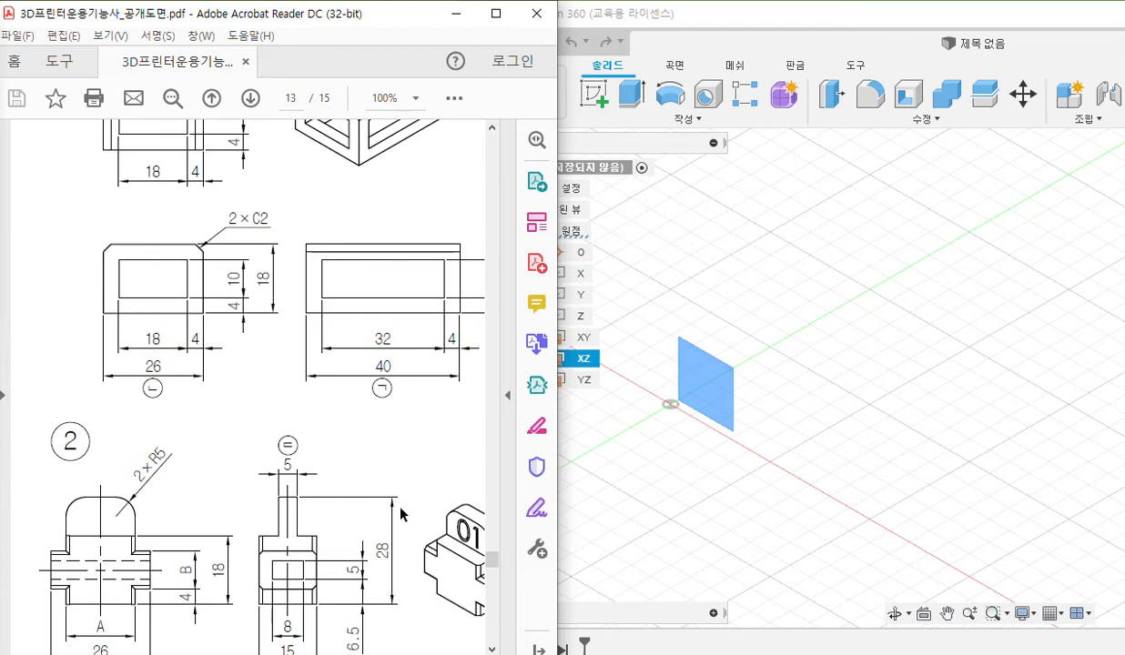
{"action": "scroll", "coordinate": [401, 508], "scroll_direction": "down", "scroll_amount": 1}
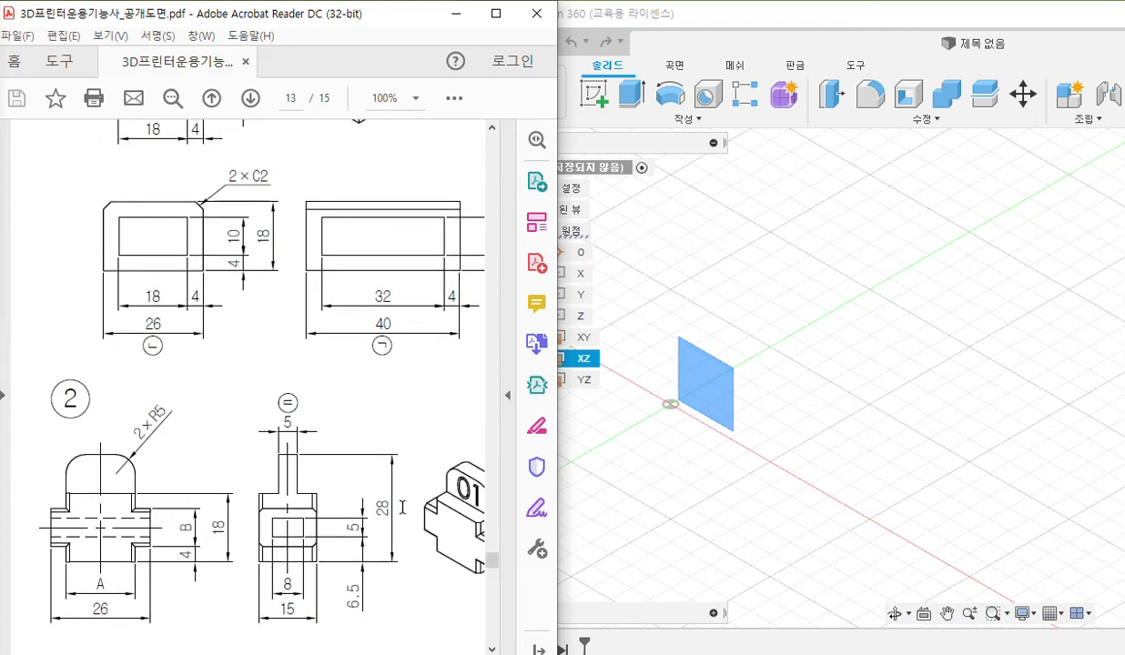
Mark dimension A on part 2's front view, move the pen palette off the drawing and clear the mark.
{"action": "key", "text": "F12"}
{"action": "mouse_move", "coordinate": [108, 561]}
{"action": "left_mouse_down"}
{"action": "mouse_move", "coordinate": [85, 597]}
{"action": "mouse_move", "coordinate": [108, 584]}
{"action": "left_mouse_up"}
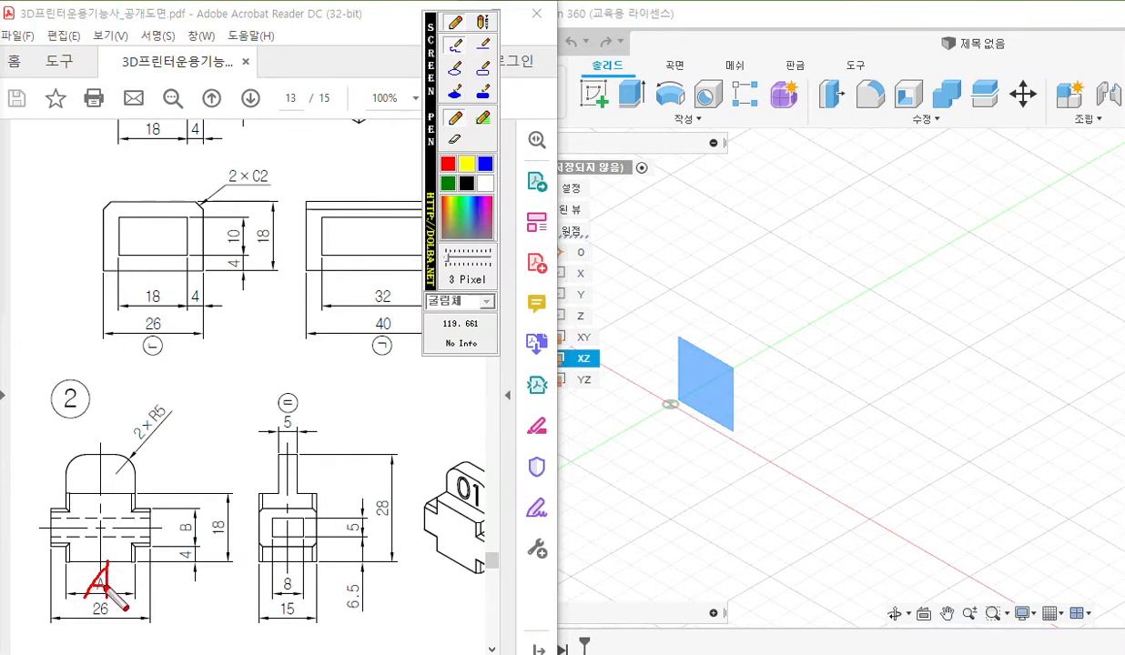
{"action": "mouse_move", "coordinate": [434, 244]}
{"action": "left_mouse_down"}
{"action": "mouse_move", "coordinate": [945, 308]}
{"action": "mouse_move", "coordinate": [1044, 251]}
{"action": "left_mouse_up"}
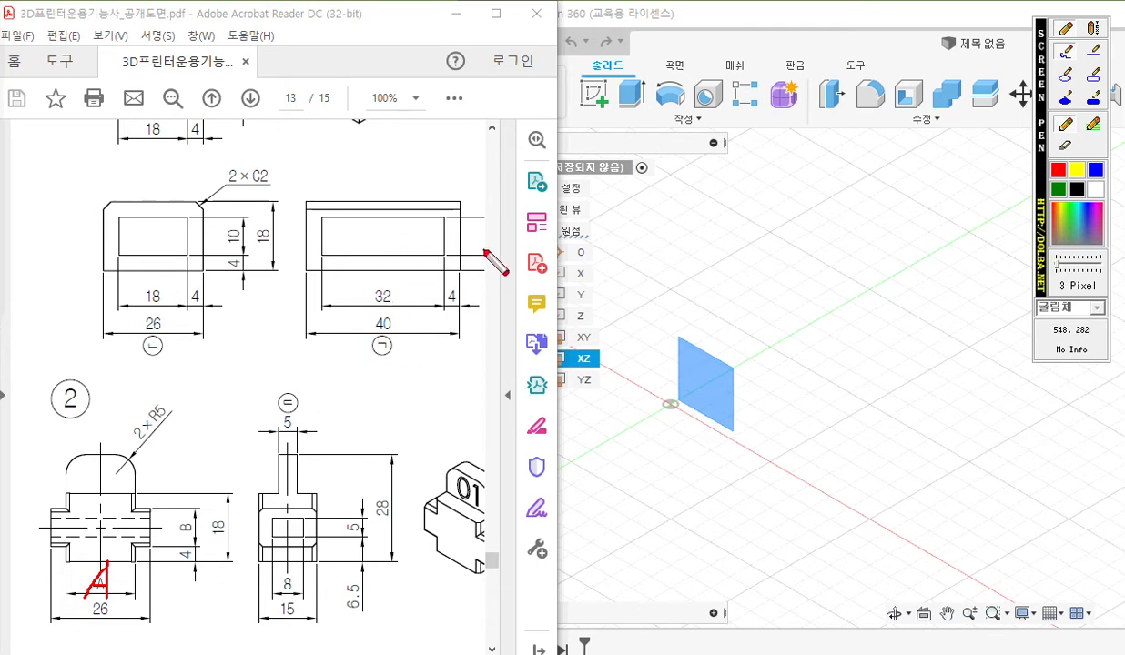
{"action": "key", "text": "Escape"}
Mark part 2's width A, compare it with part 1's 18 mm opening and note A = 17.
{"action": "scroll", "coordinate": [353, 264], "scroll_direction": "down", "scroll_amount": 1, "text": "ctrl"}
{"action": "scroll", "coordinate": [333, 258], "scroll_direction": "up", "scroll_amount": 2}
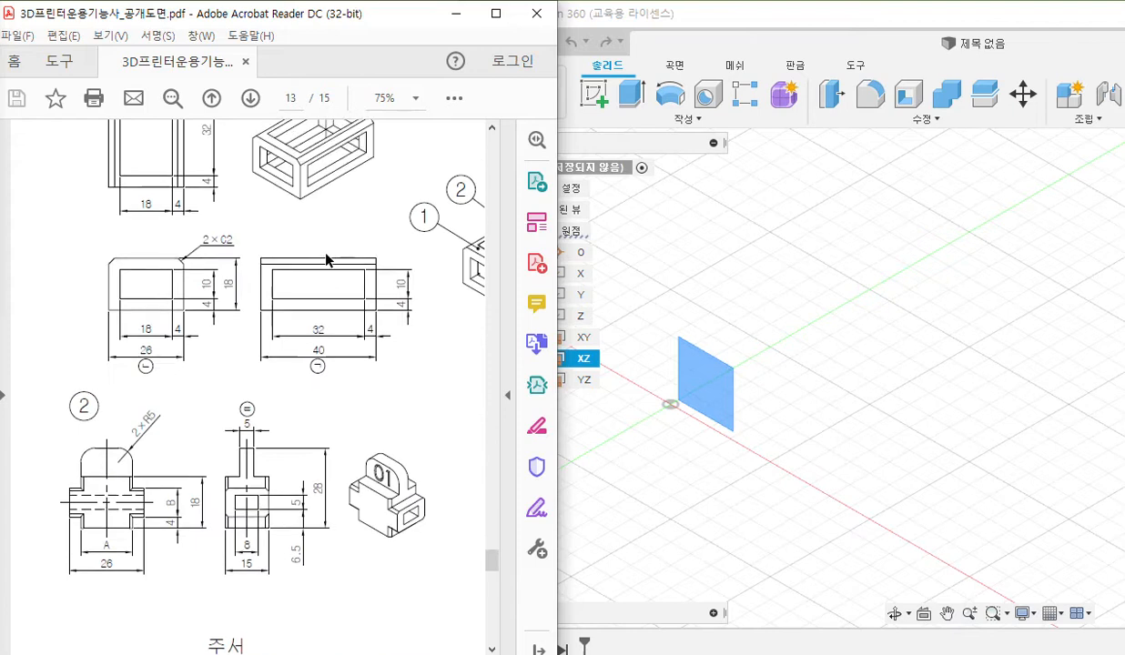
{"action": "key", "text": "F12"}
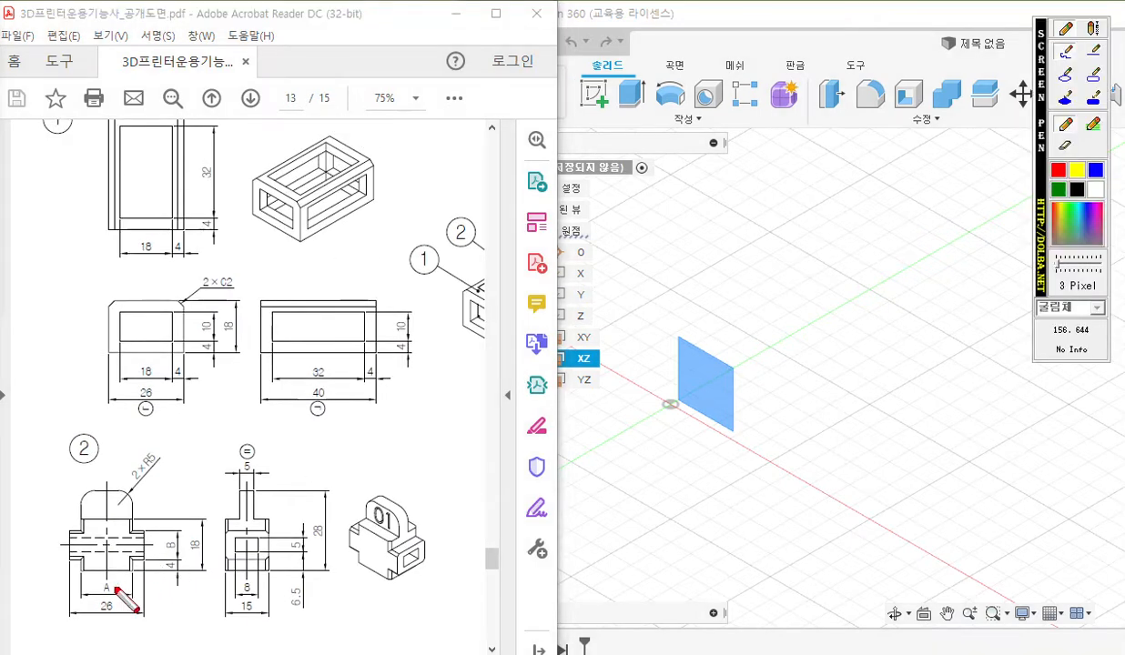
{"action": "left_click_drag", "start_coordinate": [111, 573], "coordinate": [89, 597]}
{"action": "left_click_drag", "start_coordinate": [113, 571], "coordinate": [112, 595]}
{"action": "left_click_drag", "start_coordinate": [82, 513], "coordinate": [79, 559]}
{"action": "left_click_drag", "start_coordinate": [133, 513], "coordinate": [135, 560]}
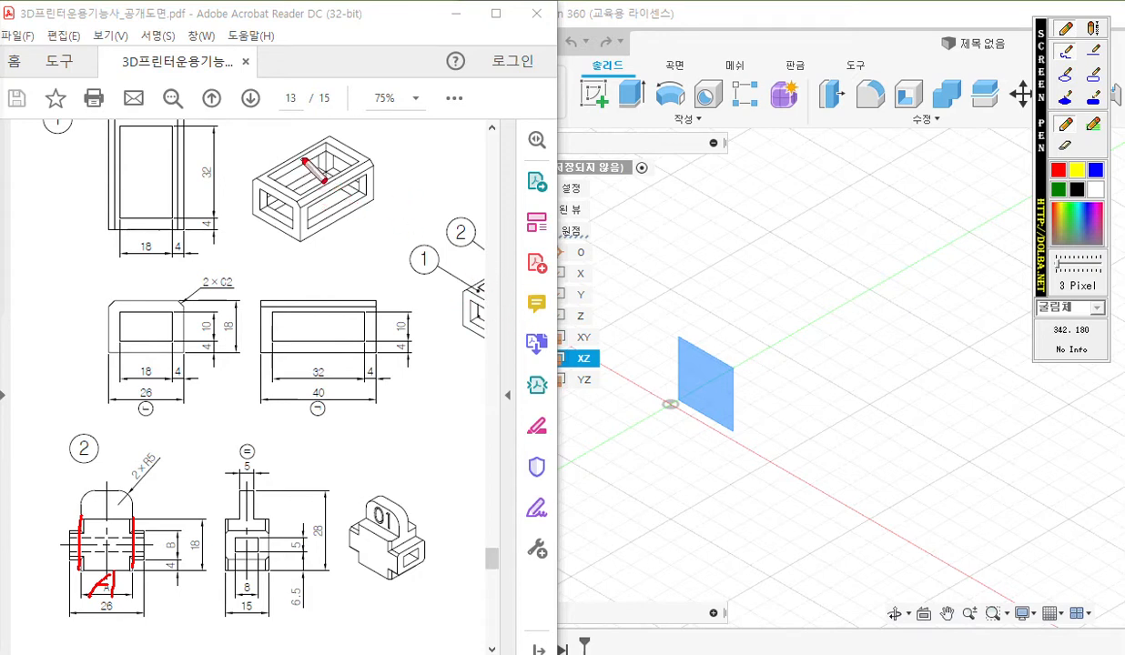
{"action": "left_click_drag", "start_coordinate": [310, 154], "coordinate": [281, 171]}
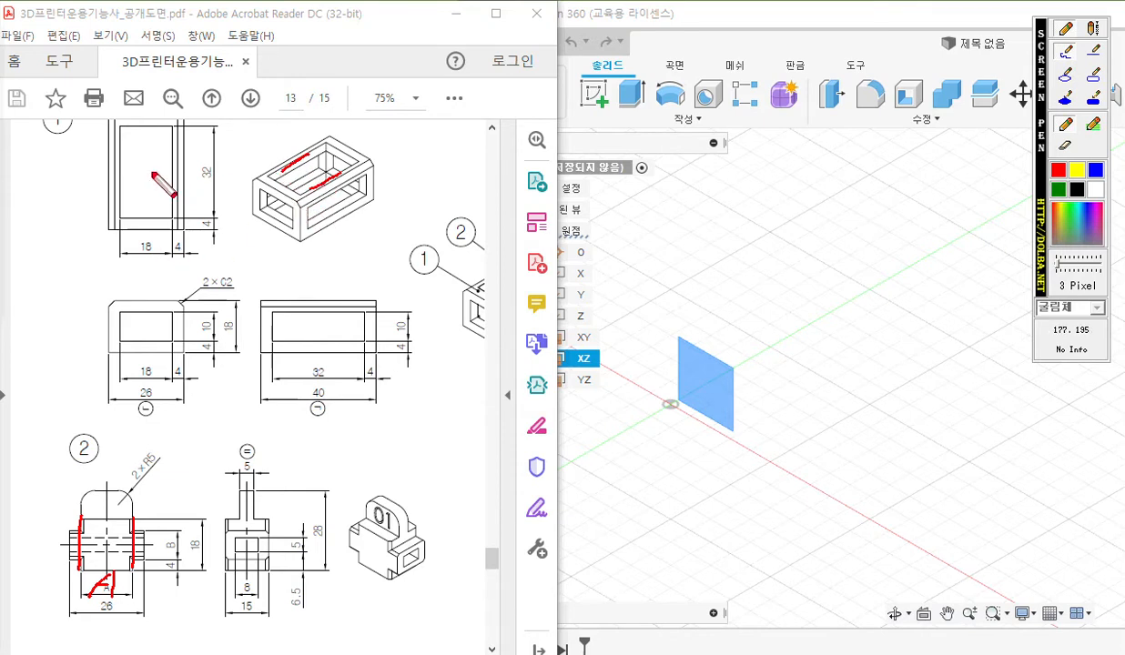
{"action": "left_click_drag", "start_coordinate": [119, 187], "coordinate": [118, 250]}
{"action": "mouse_move", "coordinate": [172, 192]}
{"action": "left_mouse_down"}
{"action": "mouse_move", "coordinate": [170, 259]}
{"action": "mouse_move", "coordinate": [140, 253]}
{"action": "mouse_move", "coordinate": [147, 229]}
{"action": "mouse_move", "coordinate": [130, 256]}
{"action": "mouse_move", "coordinate": [171, 255]}
{"action": "mouse_move", "coordinate": [115, 253]}
{"action": "mouse_move", "coordinate": [124, 263]}
{"action": "left_mouse_up"}
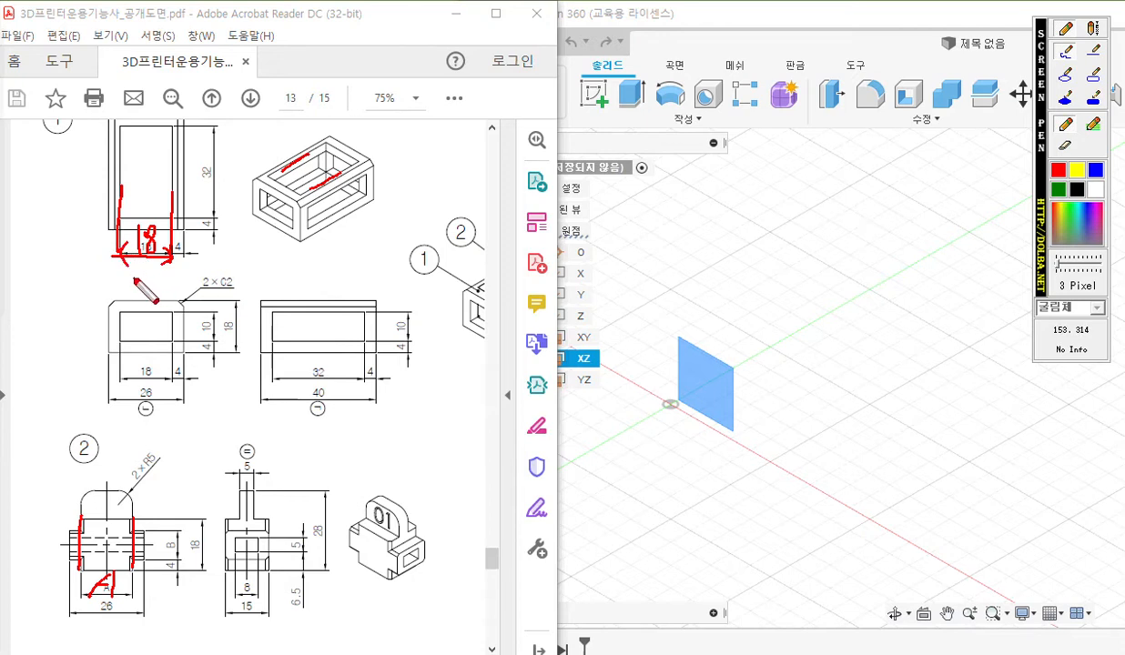
{"action": "left_click_drag", "start_coordinate": [111, 579], "coordinate": [171, 601]}
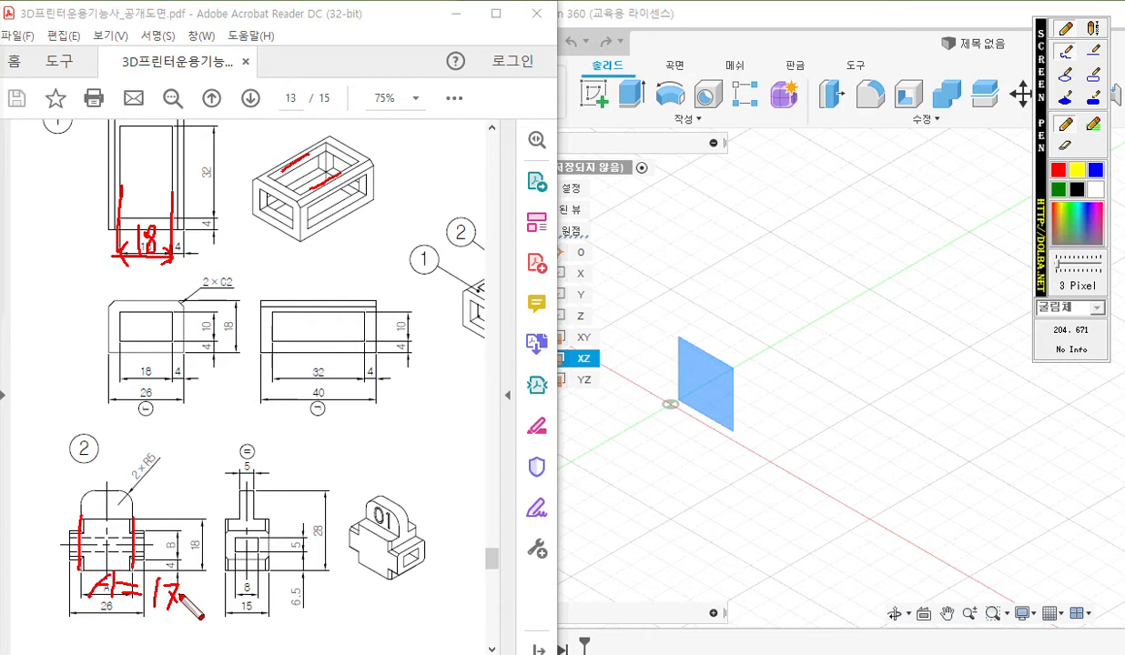
Match part 2's side arm to part 1's 10 mm side opening, note B = 9 and clear the markings.
{"action": "mouse_move", "coordinate": [158, 550]}
{"action": "left_mouse_down"}
{"action": "mouse_move", "coordinate": [175, 549]}
{"action": "mouse_move", "coordinate": [158, 538]}
{"action": "mouse_move", "coordinate": [177, 548]}
{"action": "mouse_move", "coordinate": [168, 512]}
{"action": "mouse_move", "coordinate": [177, 511]}
{"action": "left_mouse_up"}
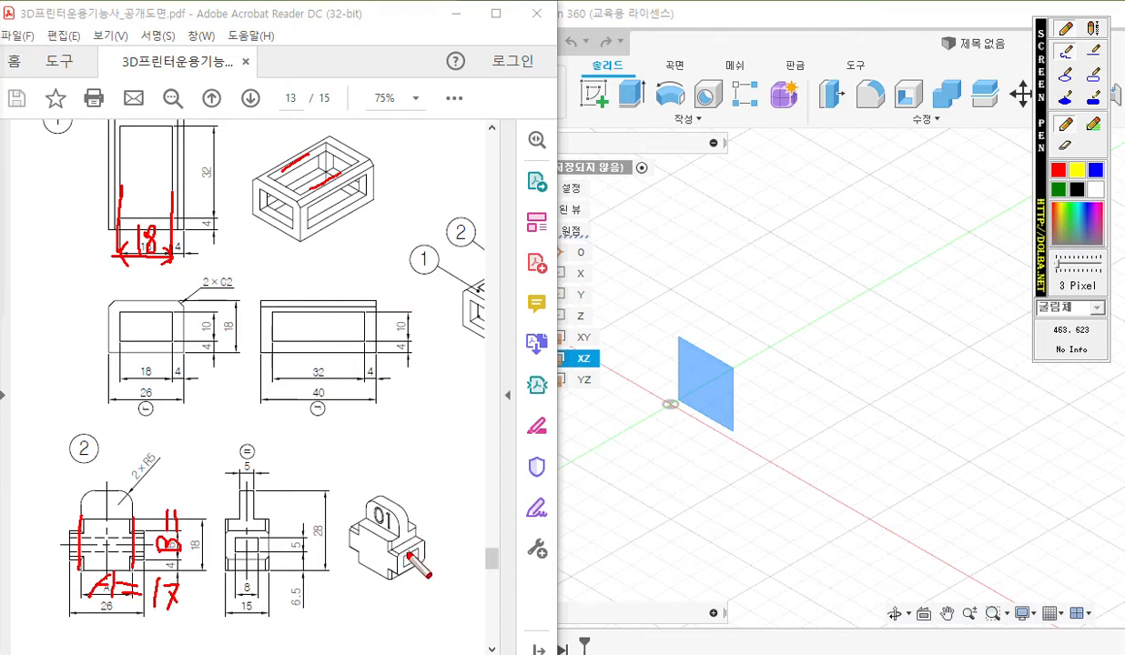
{"action": "mouse_move", "coordinate": [402, 554]}
{"action": "left_mouse_down"}
{"action": "mouse_move", "coordinate": [424, 543]}
{"action": "mouse_move", "coordinate": [423, 562]}
{"action": "mouse_move", "coordinate": [440, 364]}
{"action": "mouse_move", "coordinate": [376, 198]}
{"action": "mouse_move", "coordinate": [324, 200]}
{"action": "left_mouse_up"}
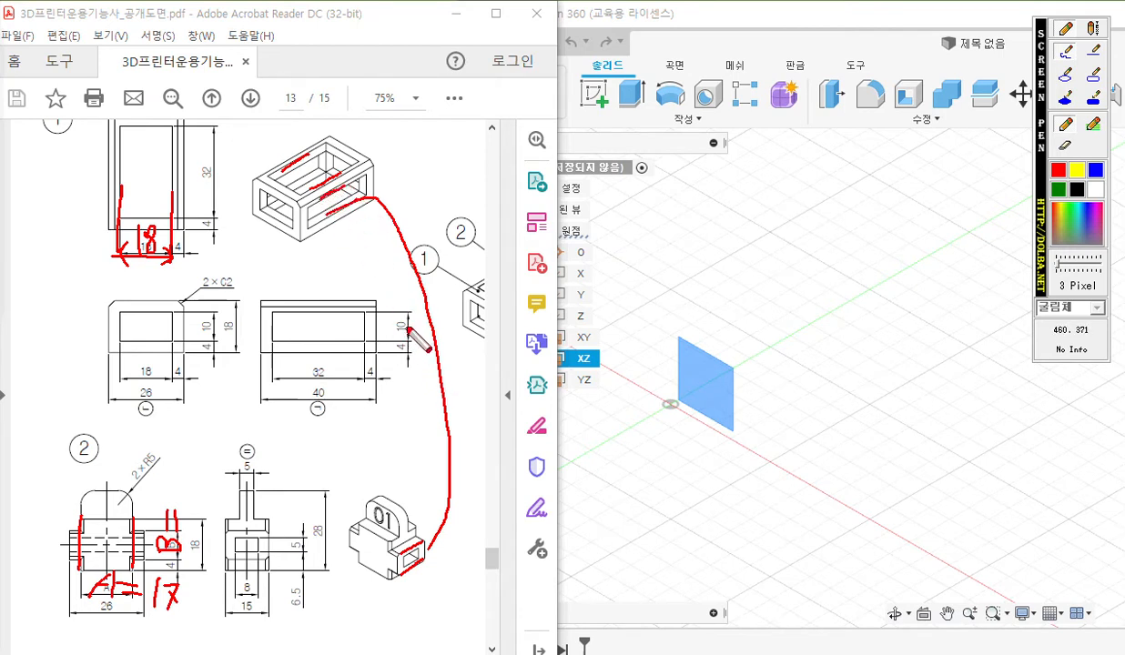
{"action": "mouse_move", "coordinate": [387, 325]}
{"action": "left_mouse_down"}
{"action": "mouse_move", "coordinate": [407, 330]}
{"action": "mouse_move", "coordinate": [400, 315]}
{"action": "left_mouse_up"}
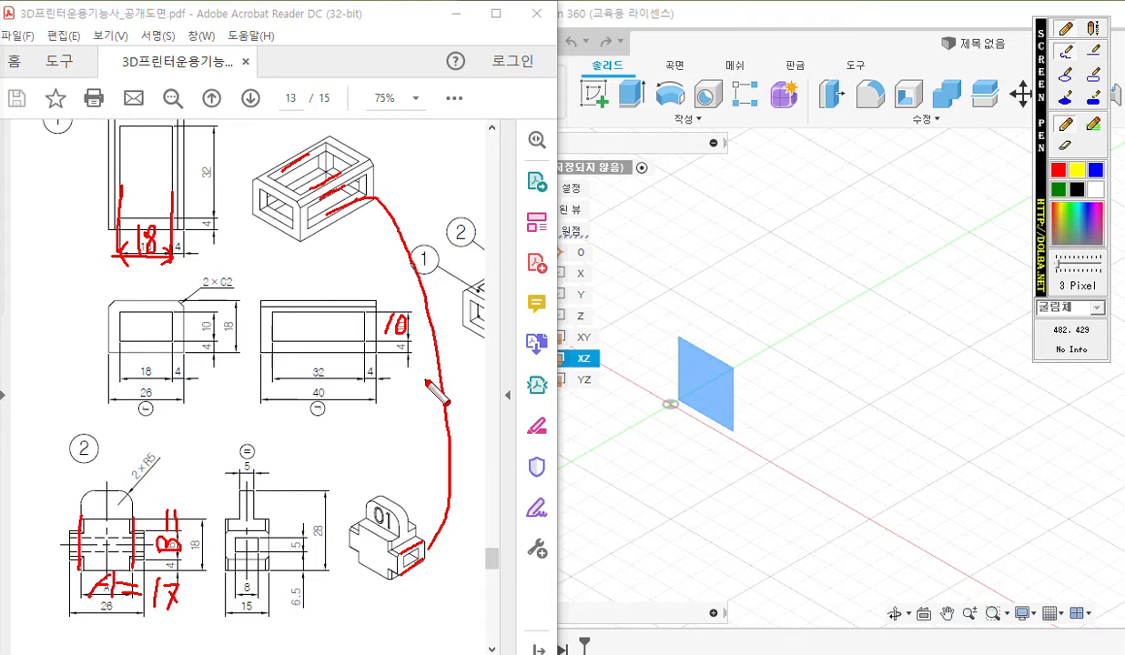
{"action": "mouse_move", "coordinate": [173, 485]}
{"action": "left_mouse_down"}
{"action": "mouse_move", "coordinate": [160, 491]}
{"action": "mouse_move", "coordinate": [179, 489]}
{"action": "mouse_move", "coordinate": [188, 503]}
{"action": "left_mouse_up"}
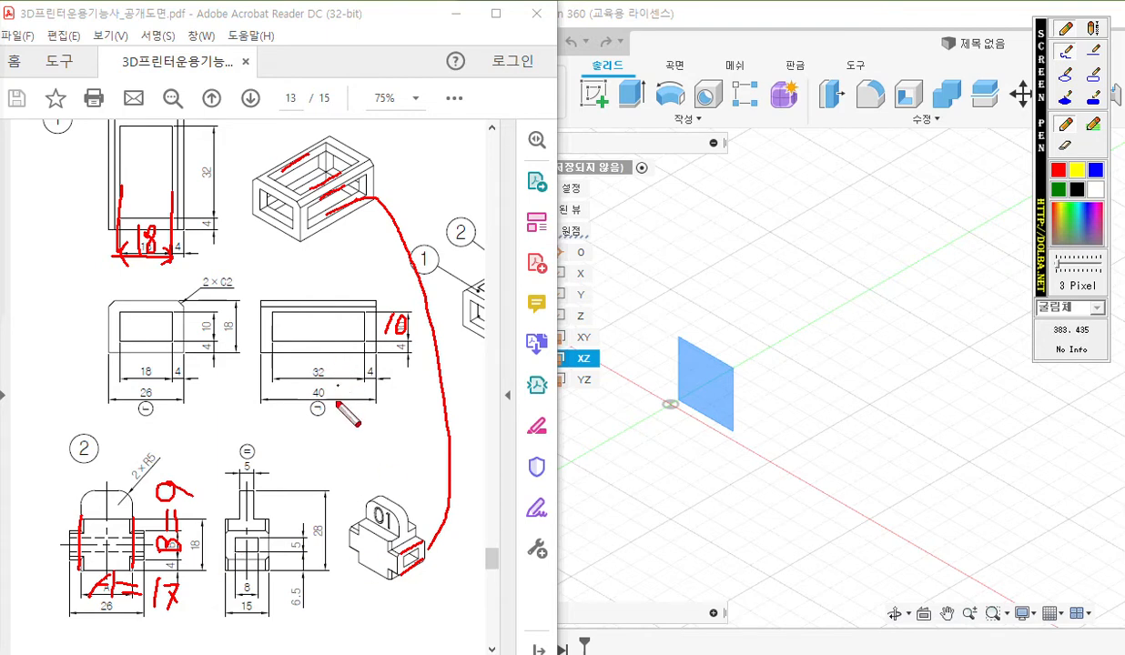
{"action": "key", "text": "Escape"}
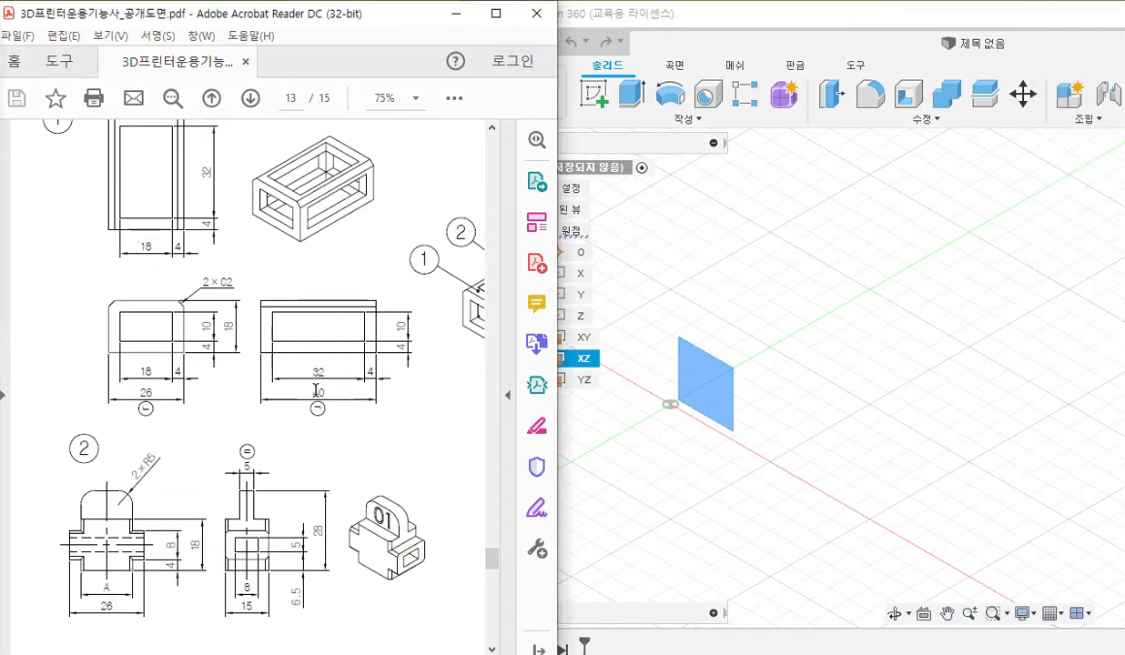
Outline part 1's 40 mm side view and its inner 32 by 10 opening, crossing out the opening and underlining the XZ plane.
{"action": "scroll", "coordinate": [314, 392], "scroll_direction": "up", "scroll_amount": 3}
{"action": "scroll", "coordinate": [310, 393], "scroll_direction": "up", "scroll_amount": 1, "text": "ctrl"}
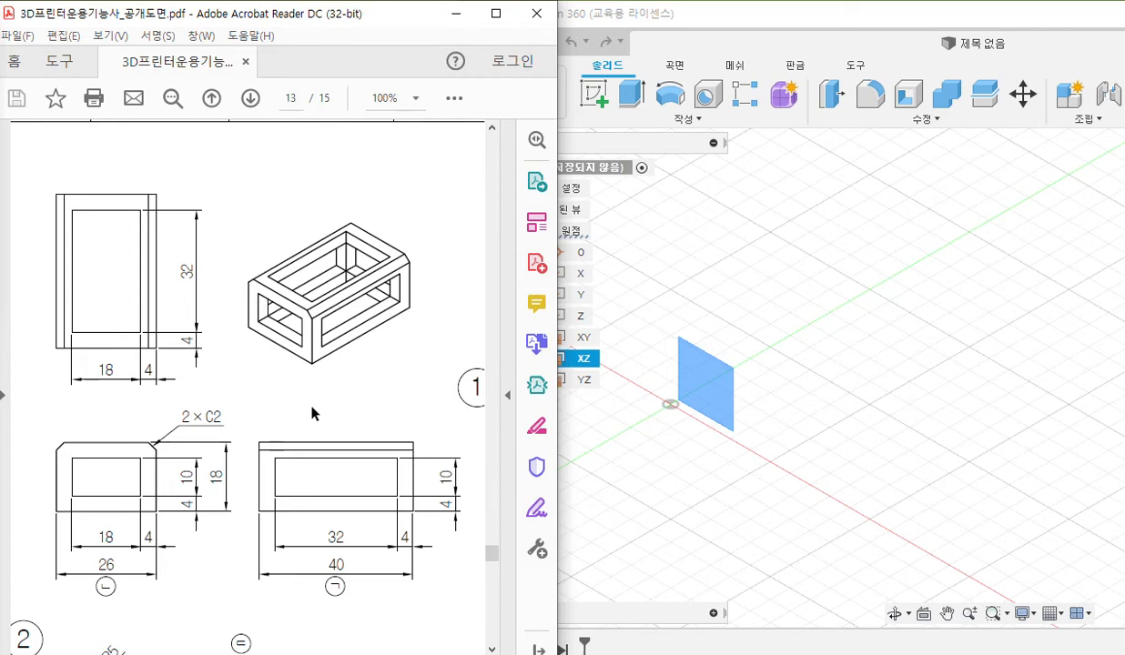
{"action": "key", "text": "ctrl+alt+p"}
{"action": "mouse_move", "coordinate": [340, 470]}
{"action": "left_mouse_down"}
{"action": "mouse_move", "coordinate": [334, 486]}
{"action": "mouse_move", "coordinate": [344, 487]}
{"action": "left_mouse_up"}
{"action": "mouse_move", "coordinate": [262, 438]}
{"action": "left_mouse_down"}
{"action": "mouse_move", "coordinate": [262, 518]}
{"action": "mouse_move", "coordinate": [416, 516]}
{"action": "left_mouse_up"}
{"action": "left_click_drag", "start_coordinate": [417, 447], "coordinate": [261, 438]}
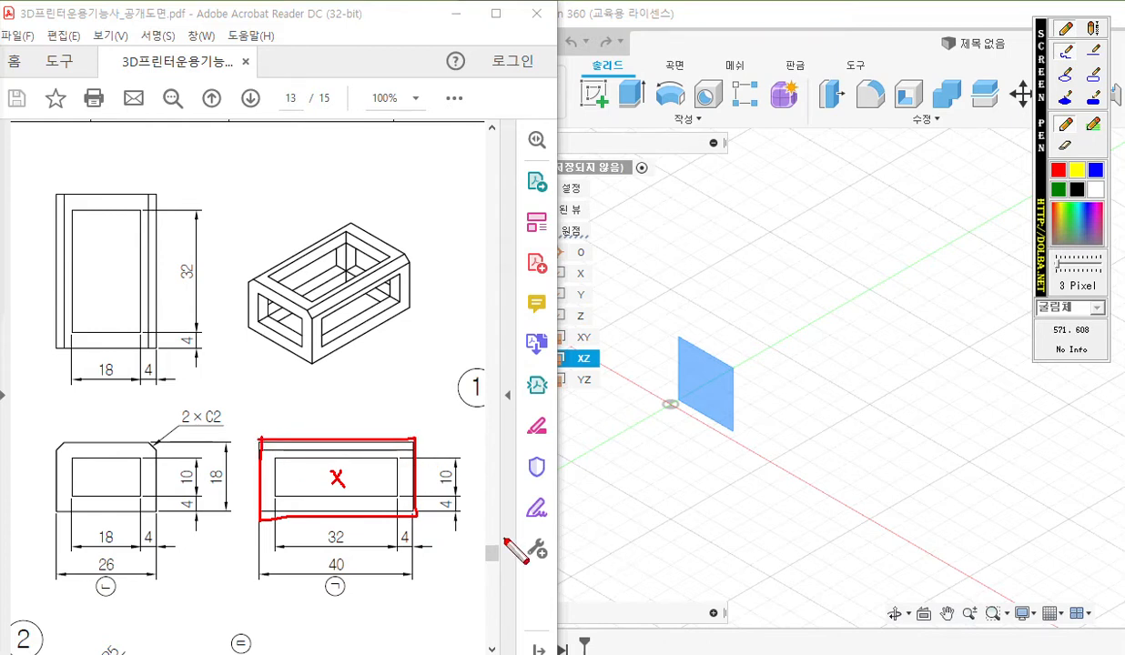
{"action": "left_click_drag", "start_coordinate": [534, 370], "coordinate": [635, 371]}
{"action": "mouse_move", "coordinate": [277, 460]}
{"action": "left_mouse_down"}
{"action": "mouse_move", "coordinate": [276, 490]}
{"action": "mouse_move", "coordinate": [394, 494]}
{"action": "mouse_move", "coordinate": [396, 464]}
{"action": "mouse_move", "coordinate": [277, 458]}
{"action": "left_mouse_up"}
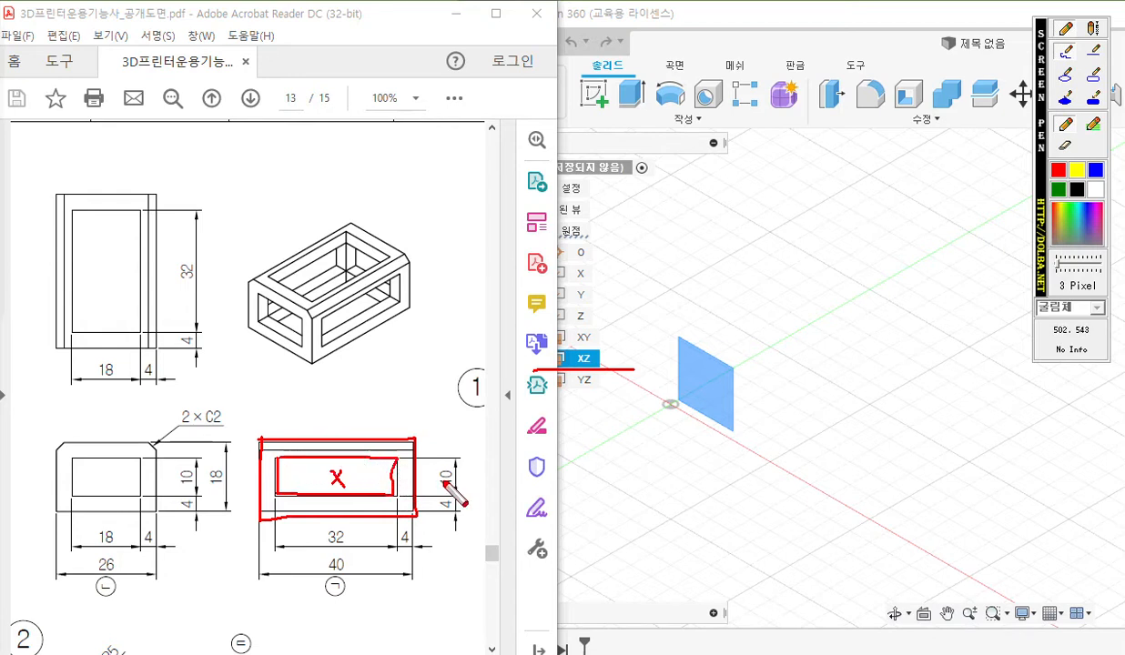
Note XZ as the sketch plane, draw arrows for a two-way extrusion and mark the 26 width on part 1's front view.
{"action": "mouse_move", "coordinate": [614, 331]}
{"action": "left_mouse_down"}
{"action": "mouse_move", "coordinate": [602, 359]}
{"action": "mouse_move", "coordinate": [617, 374]}
{"action": "mouse_move", "coordinate": [645, 365]}
{"action": "left_mouse_up"}
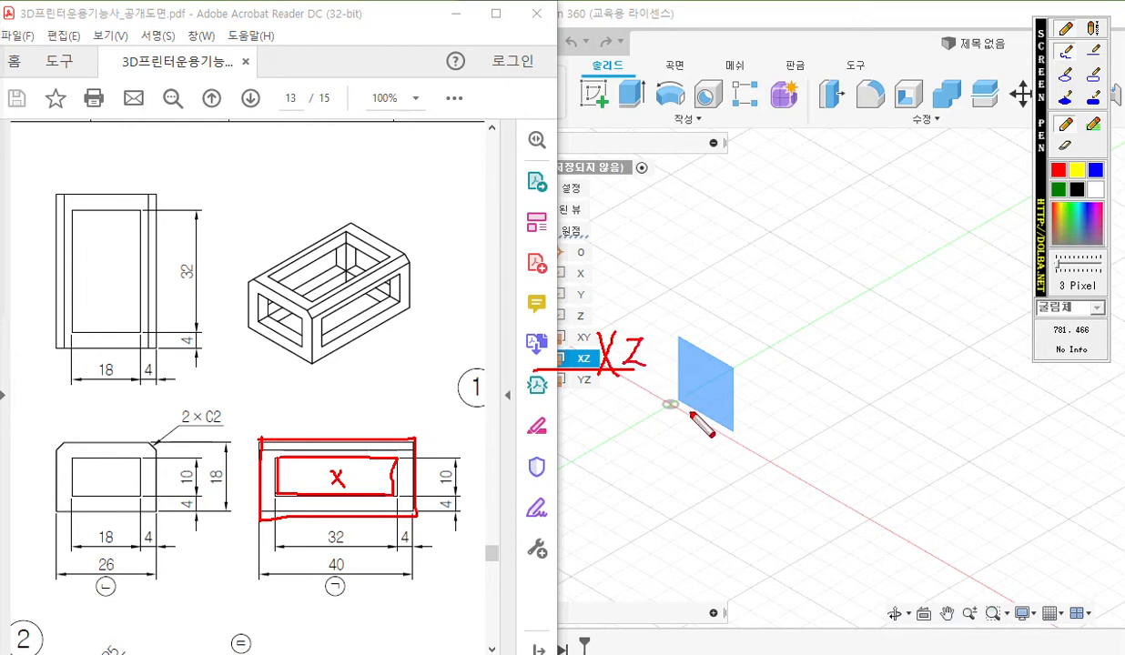
{"action": "mouse_move", "coordinate": [664, 380]}
{"action": "left_mouse_down"}
{"action": "mouse_move", "coordinate": [726, 353]}
{"action": "mouse_move", "coordinate": [659, 386]}
{"action": "mouse_move", "coordinate": [683, 379]}
{"action": "left_mouse_up"}
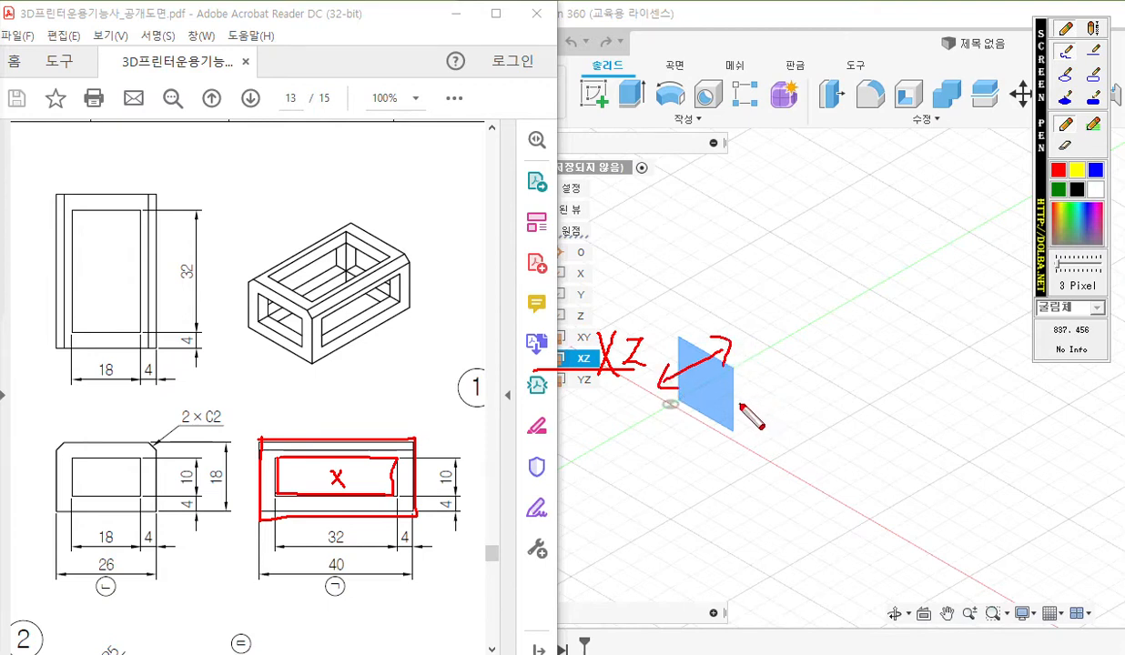
{"action": "left_click_drag", "start_coordinate": [89, 561], "coordinate": [103, 574]}
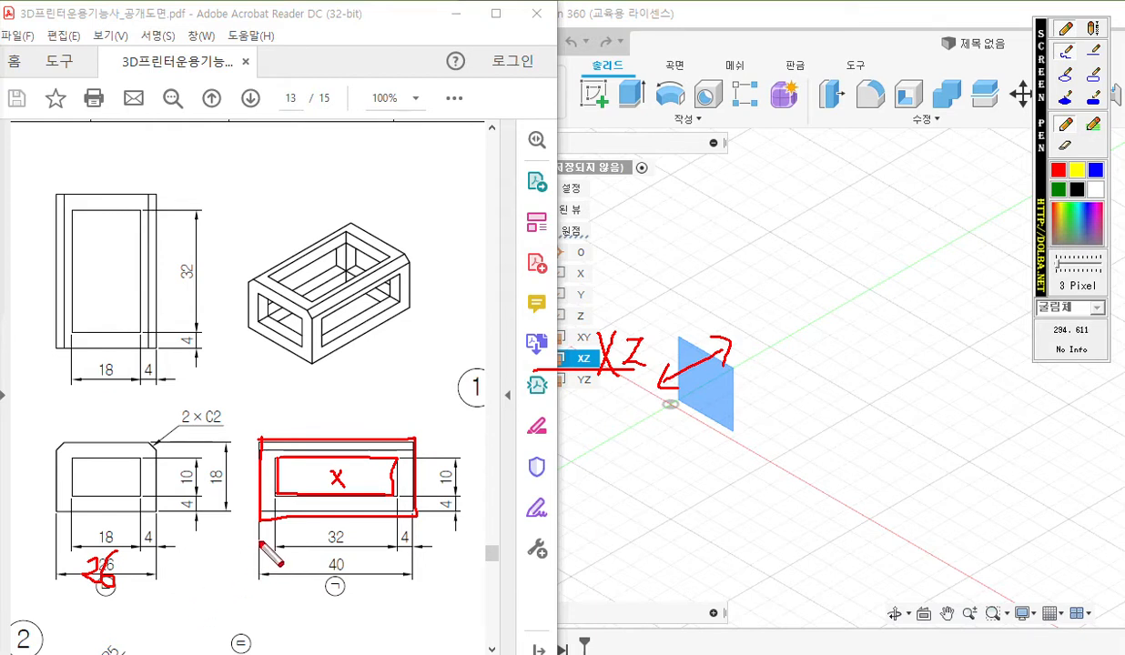
Outline the rectangular openings in part 1's front and top views, and clear all pen markings.
{"action": "mouse_move", "coordinate": [73, 460]}
{"action": "left_mouse_down"}
{"action": "mouse_move", "coordinate": [100, 493]}
{"action": "mouse_move", "coordinate": [141, 478]}
{"action": "mouse_move", "coordinate": [97, 455]}
{"action": "mouse_move", "coordinate": [73, 460]}
{"action": "left_mouse_up"}
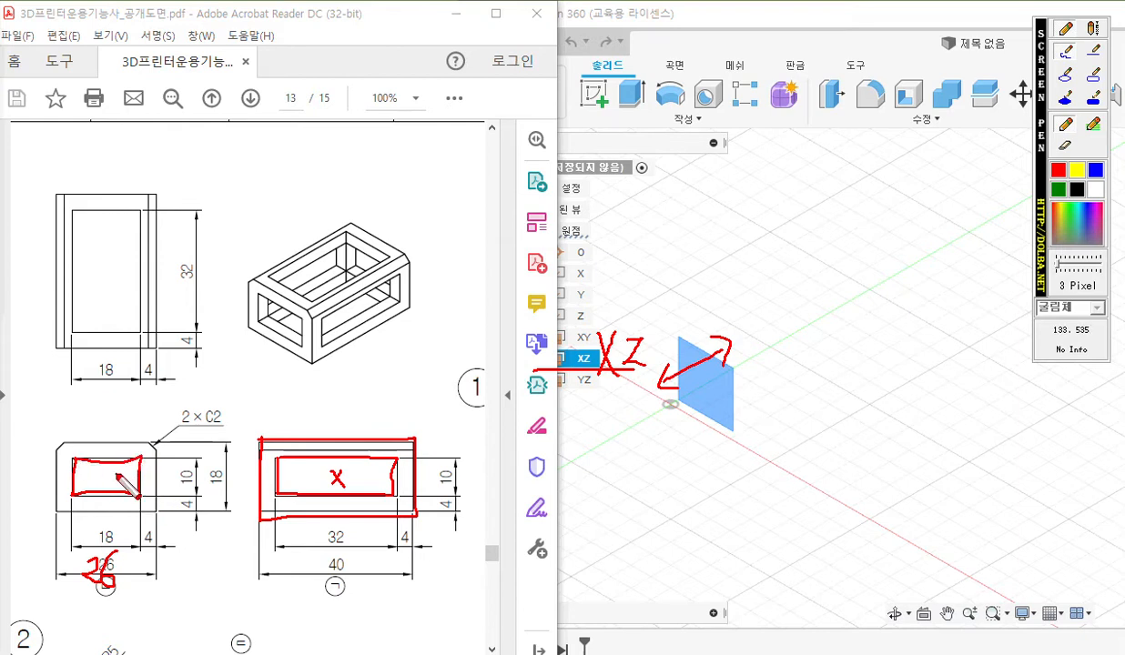
{"action": "mouse_move", "coordinate": [73, 212]}
{"action": "left_mouse_down"}
{"action": "mouse_move", "coordinate": [73, 328]}
{"action": "mouse_move", "coordinate": [123, 328]}
{"action": "mouse_move", "coordinate": [138, 214]}
{"action": "mouse_move", "coordinate": [73, 212]}
{"action": "left_mouse_up"}
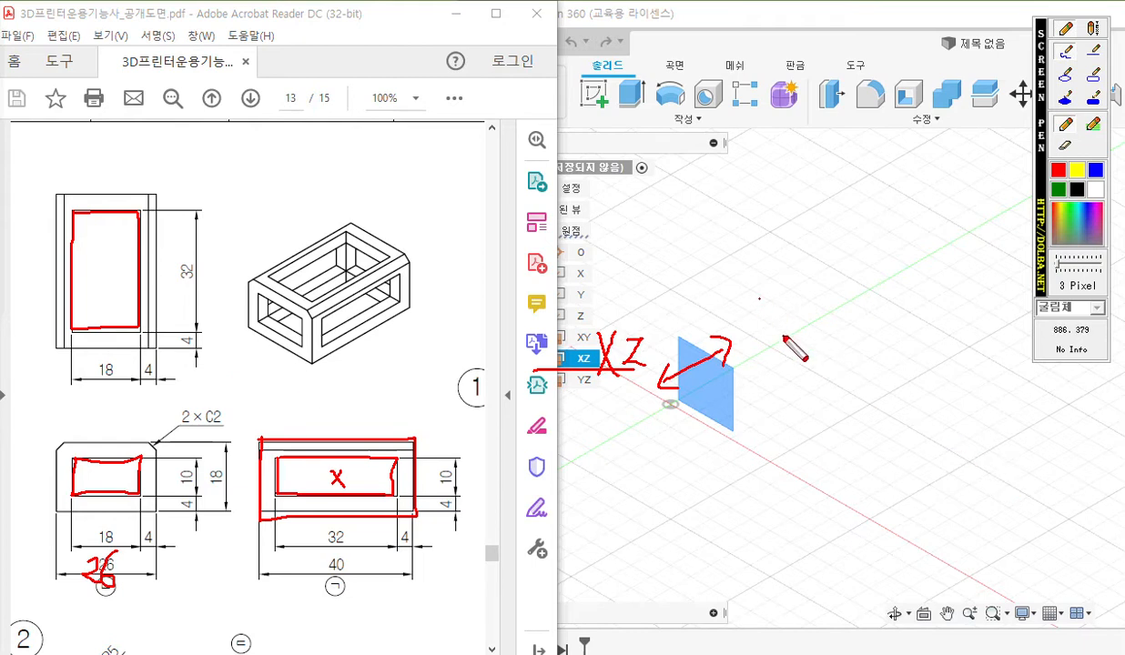
{"action": "key", "text": "Escape"}
Clear the pen markings and start a new sketch on the XZ origin plane.
{"action": "left_click", "coordinate": [737, 337]}
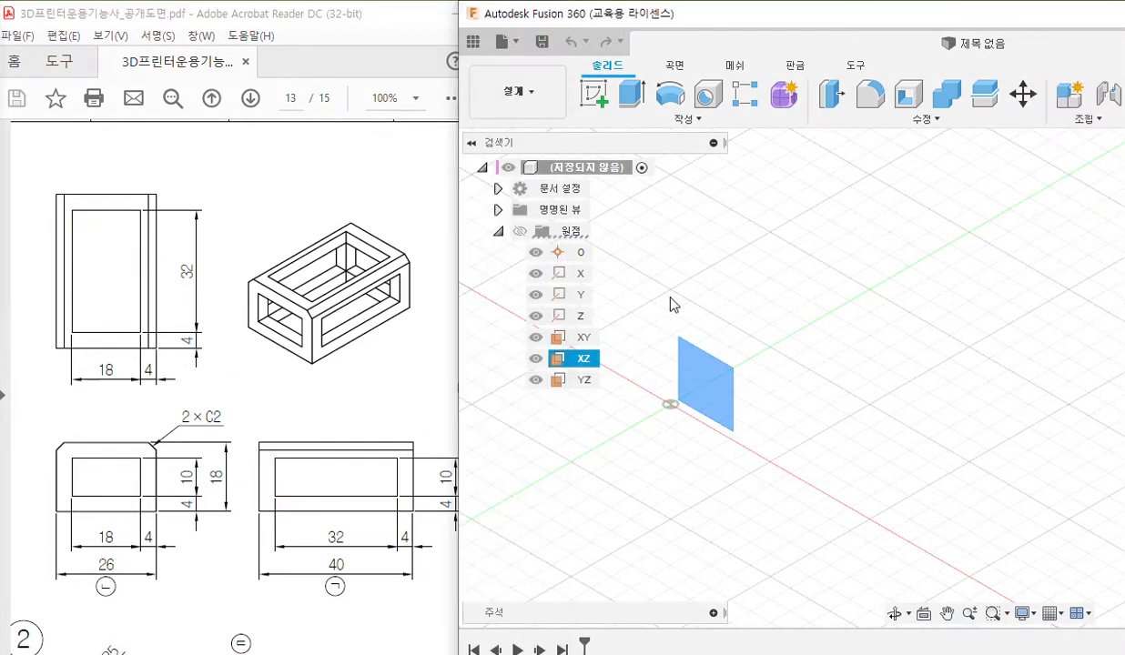
{"action": "right_click", "coordinate": [586, 360]}
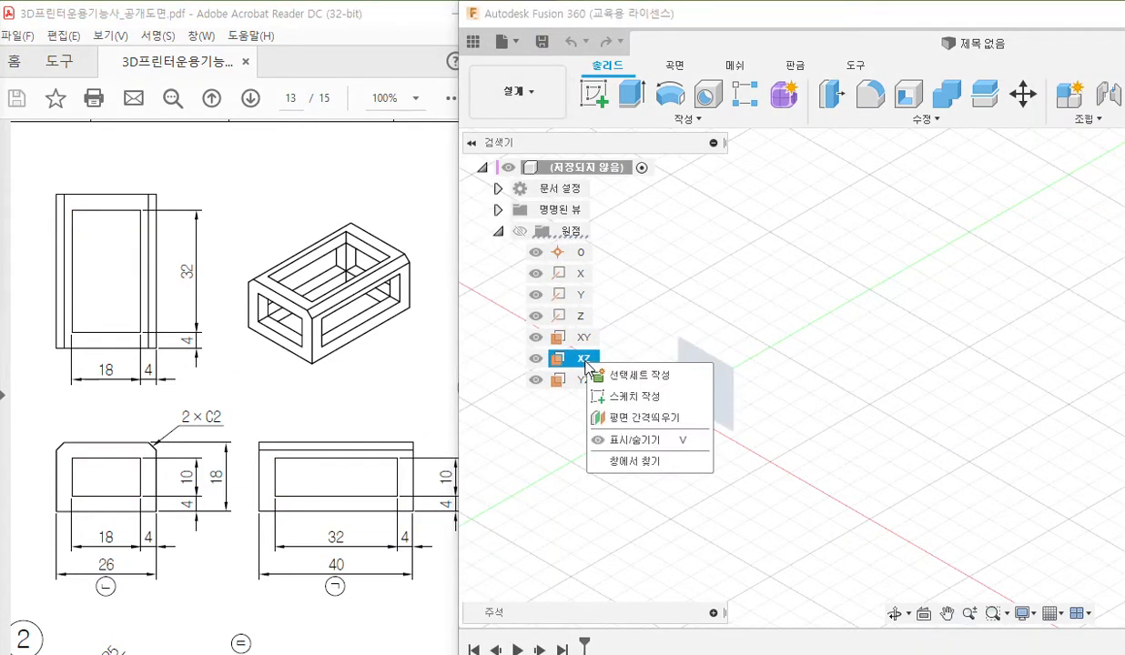
{"action": "left_click", "coordinate": [693, 397]}
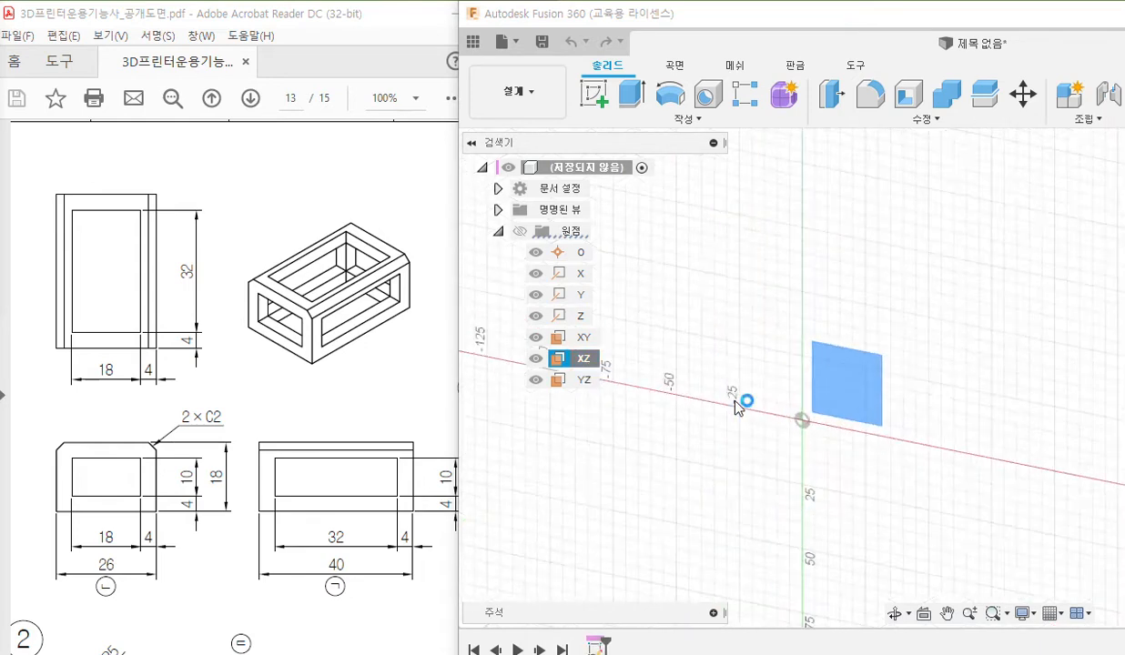
{"action": "middle_click_drag", "start_coordinate": [706, 423], "coordinate": [824, 407]}
{"action": "scroll", "coordinate": [711, 415], "scroll_direction": "down", "scroll_amount": 1}
{"action": "mouse_move", "coordinate": [696, 427]}
{"action": "middle_mouse_down"}
{"action": "mouse_move", "coordinate": [712, 387]}
{"action": "mouse_move", "coordinate": [738, 382]}
{"action": "mouse_move", "coordinate": [722, 387]}
{"action": "middle_mouse_up"}
{"action": "scroll", "coordinate": [739, 366], "scroll_direction": "up", "scroll_amount": 2}
{"action": "scroll", "coordinate": [739, 367], "scroll_direction": "up", "scroll_amount": 1}
{"action": "mouse_move", "coordinate": [728, 19]}
{"action": "left_mouse_down"}
{"action": "mouse_move", "coordinate": [702, 18]}
{"action": "mouse_move", "coordinate": [736, 23]}
{"action": "mouse_move", "coordinate": [729, 16]}
{"action": "left_mouse_up"}
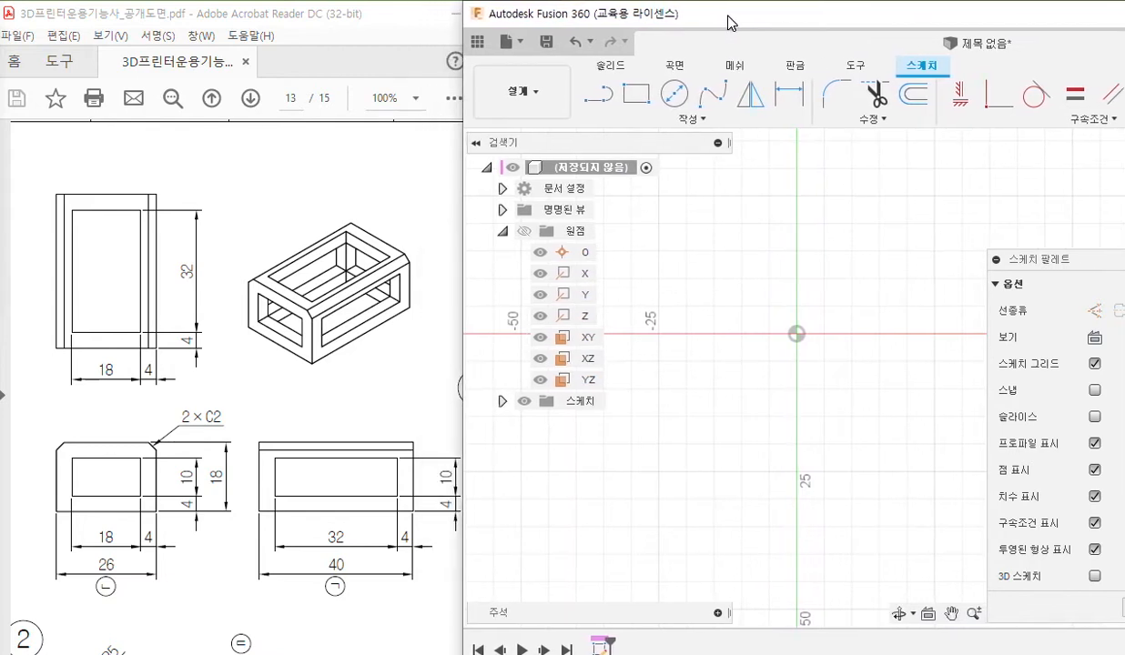
Circle the Center Rectangle option with the pen and mark the sketch origin as point 1.
{"action": "left_click", "coordinate": [695, 123]}
{"action": "mouse_move", "coordinate": [648, 159]}
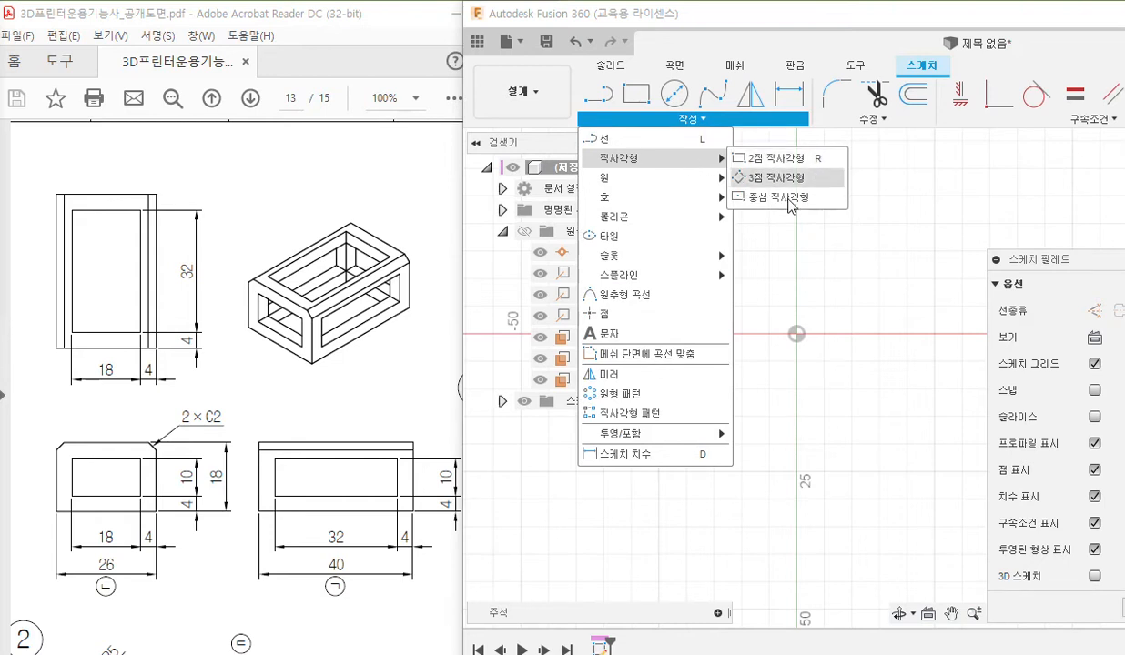
{"action": "key", "text": "ctrl+2"}
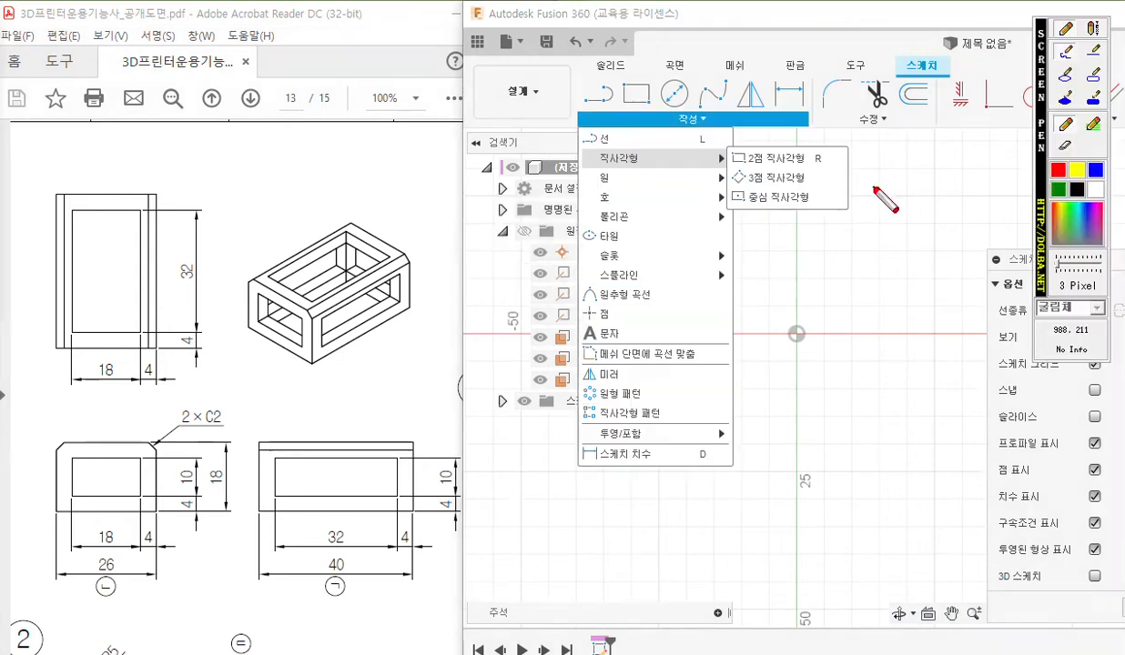
{"action": "mouse_move", "coordinate": [828, 196]}
{"action": "left_mouse_down"}
{"action": "mouse_move", "coordinate": [746, 180]}
{"action": "mouse_move", "coordinate": [845, 207]}
{"action": "left_mouse_up"}
{"action": "mouse_move", "coordinate": [791, 324]}
{"action": "left_mouse_down"}
{"action": "mouse_move", "coordinate": [805, 344]}
{"action": "mouse_move", "coordinate": [792, 344]}
{"action": "mouse_move", "coordinate": [822, 347]}
{"action": "left_mouse_up"}
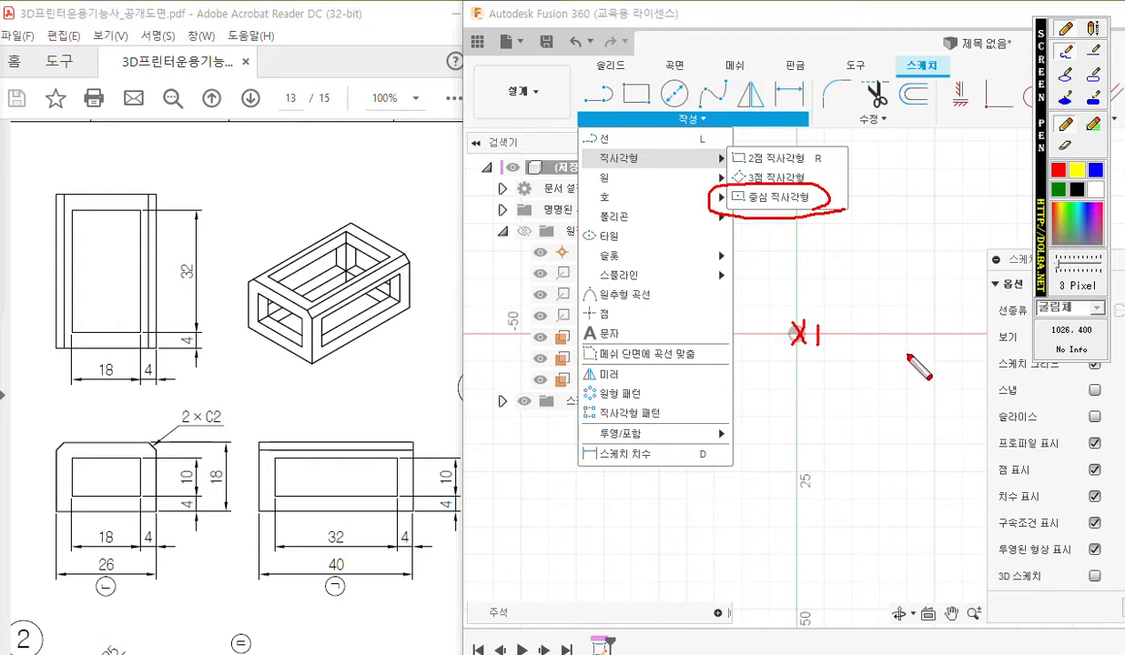
Pen-draw a rectangle around the origin, noting 40 as its width and 18 as its height, and clear the markings.
{"action": "mouse_move", "coordinate": [802, 432]}
{"action": "left_mouse_down"}
{"action": "mouse_move", "coordinate": [801, 452]}
{"action": "mouse_move", "coordinate": [824, 452]}
{"action": "mouse_move", "coordinate": [811, 465]}
{"action": "mouse_move", "coordinate": [841, 441]}
{"action": "left_mouse_up"}
{"action": "mouse_move", "coordinate": [903, 290]}
{"action": "left_mouse_down"}
{"action": "mouse_move", "coordinate": [899, 387]}
{"action": "mouse_move", "coordinate": [715, 393]}
{"action": "mouse_move", "coordinate": [715, 289]}
{"action": "mouse_move", "coordinate": [901, 283]}
{"action": "left_mouse_up"}
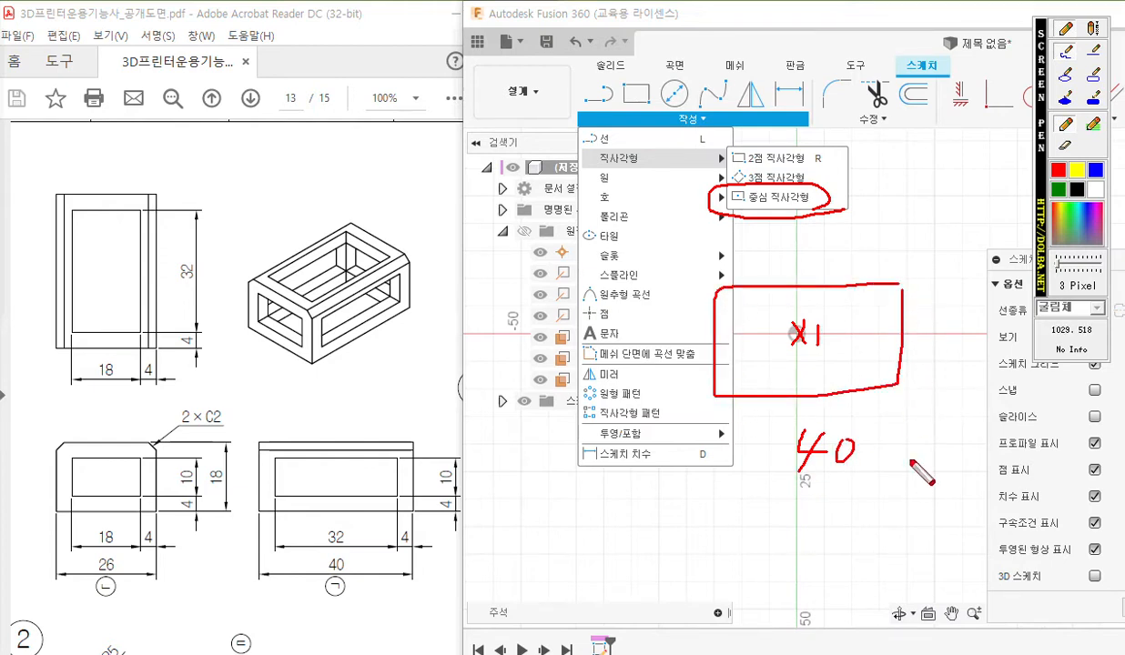
{"action": "left_click_drag", "start_coordinate": [908, 401], "coordinate": [905, 466]}
{"action": "mouse_move", "coordinate": [717, 407]}
{"action": "left_mouse_down"}
{"action": "mouse_move", "coordinate": [719, 485]}
{"action": "mouse_move", "coordinate": [896, 478]}
{"action": "mouse_move", "coordinate": [872, 484]}
{"action": "left_mouse_up"}
{"action": "left_click_drag", "start_coordinate": [744, 462], "coordinate": [751, 487]}
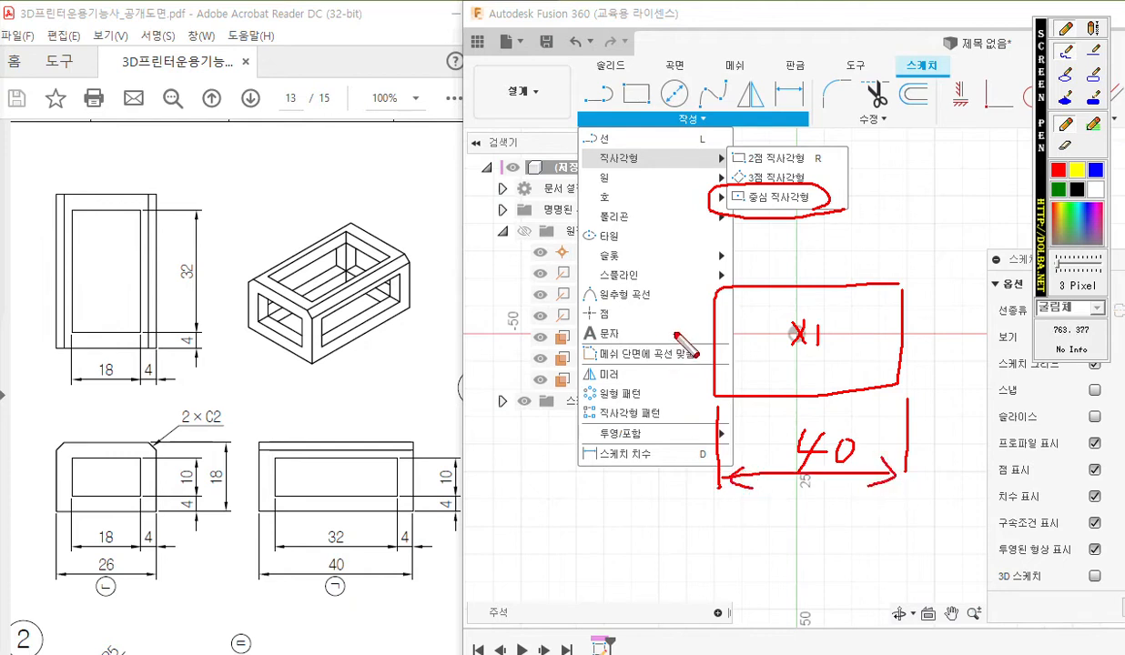
{"action": "mouse_move", "coordinate": [674, 321]}
{"action": "left_mouse_down"}
{"action": "mouse_move", "coordinate": [675, 361]}
{"action": "mouse_move", "coordinate": [697, 358]}
{"action": "mouse_move", "coordinate": [683, 328]}
{"action": "left_mouse_up"}
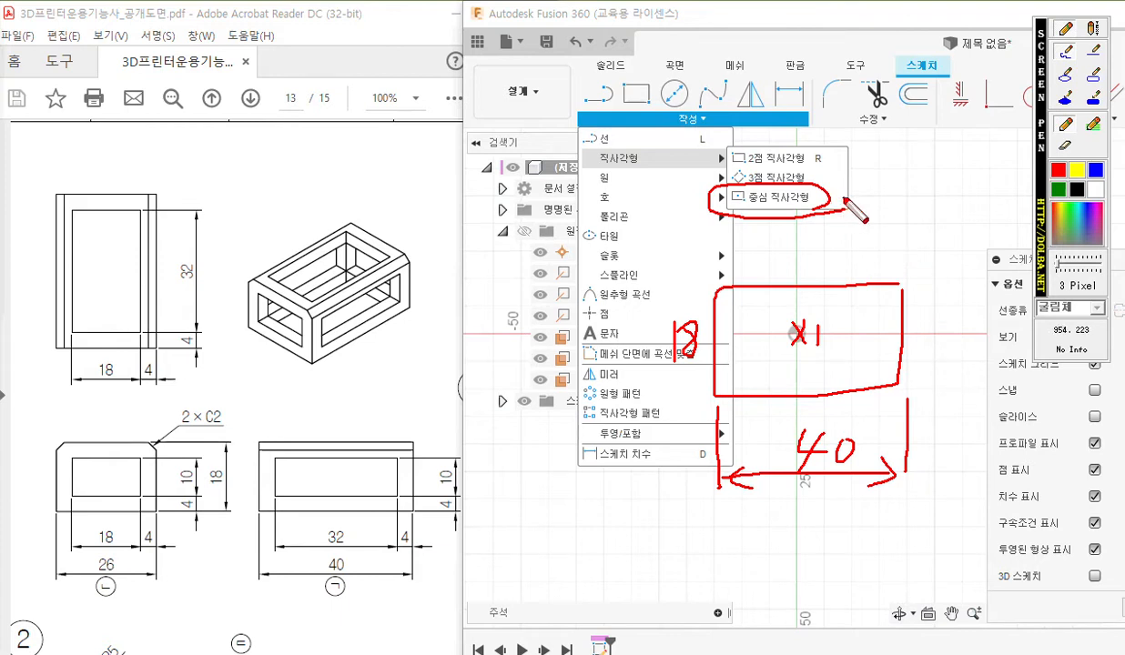
{"action": "key", "text": "Escape"}
Draw a centre rectangle on the origin, 40 mm wide and 18 mm high.
{"action": "left_click", "coordinate": [681, 121]}
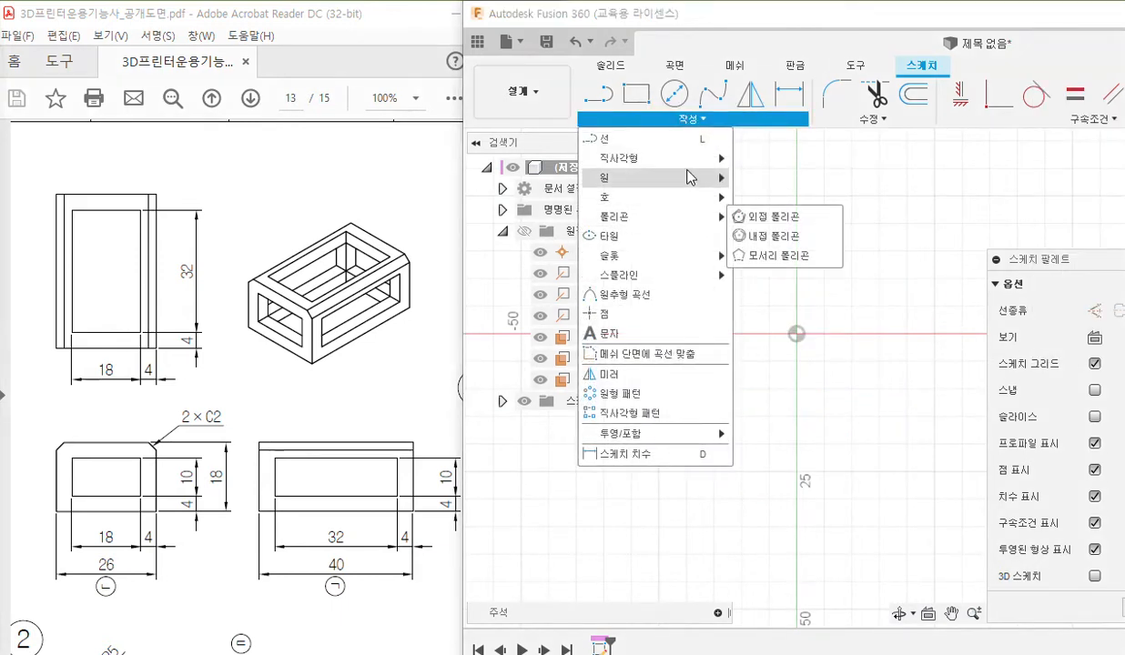
{"action": "left_click", "coordinate": [774, 197]}
{"action": "left_click", "coordinate": [798, 335]}
{"action": "type", "text": "40"}
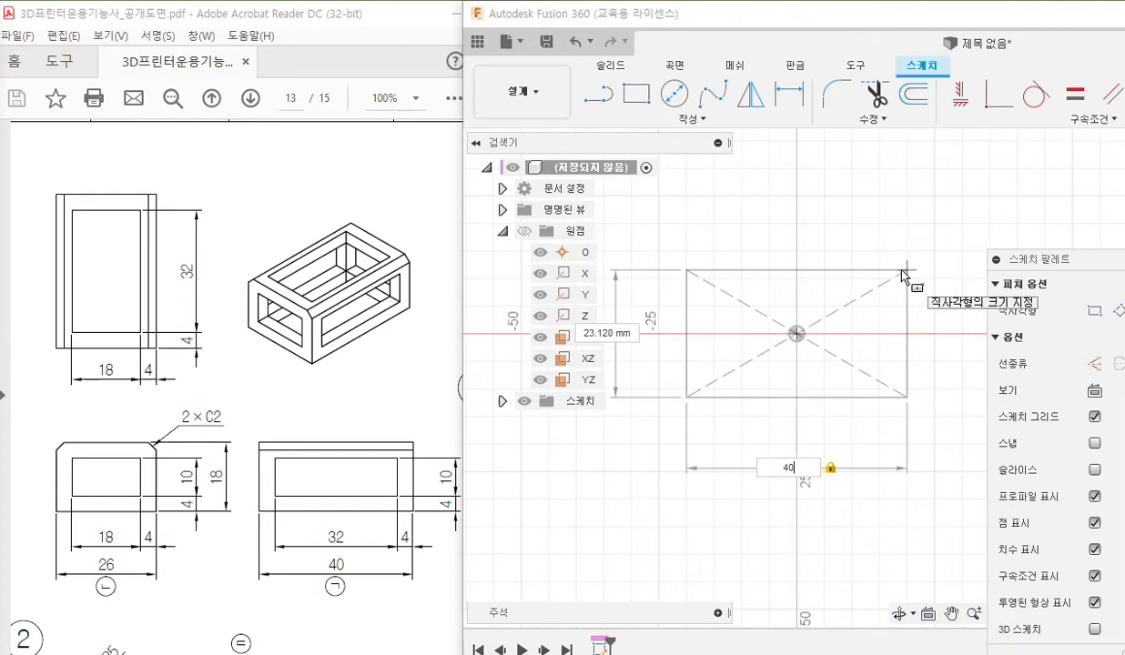
{"action": "key", "text": "Tab"}
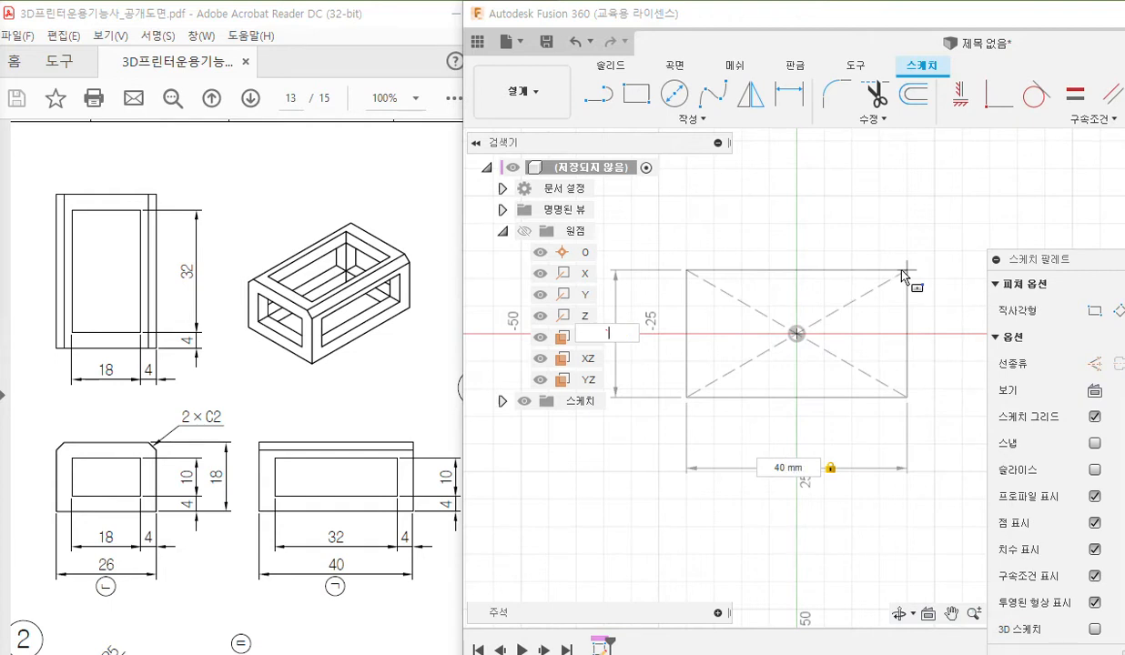
{"action": "type", "text": "1"}
{"action": "type", "text": "0"}
{"action": "key", "text": "Return"}
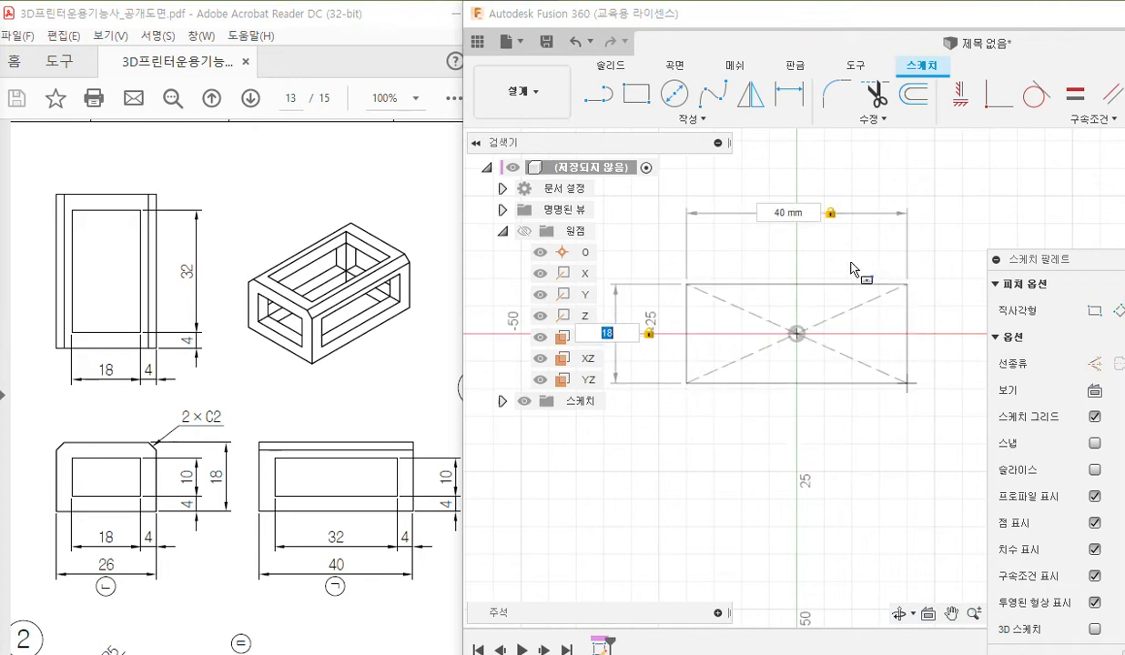
Reposition the rectangle's width and height dimensions clear of its edges.
{"action": "left_click_drag", "start_coordinate": [596, 337], "coordinate": [671, 349]}
{"action": "left_click_drag", "start_coordinate": [794, 203], "coordinate": [794, 268]}
{"action": "scroll", "coordinate": [791, 310], "scroll_direction": "up", "scroll_amount": 2}
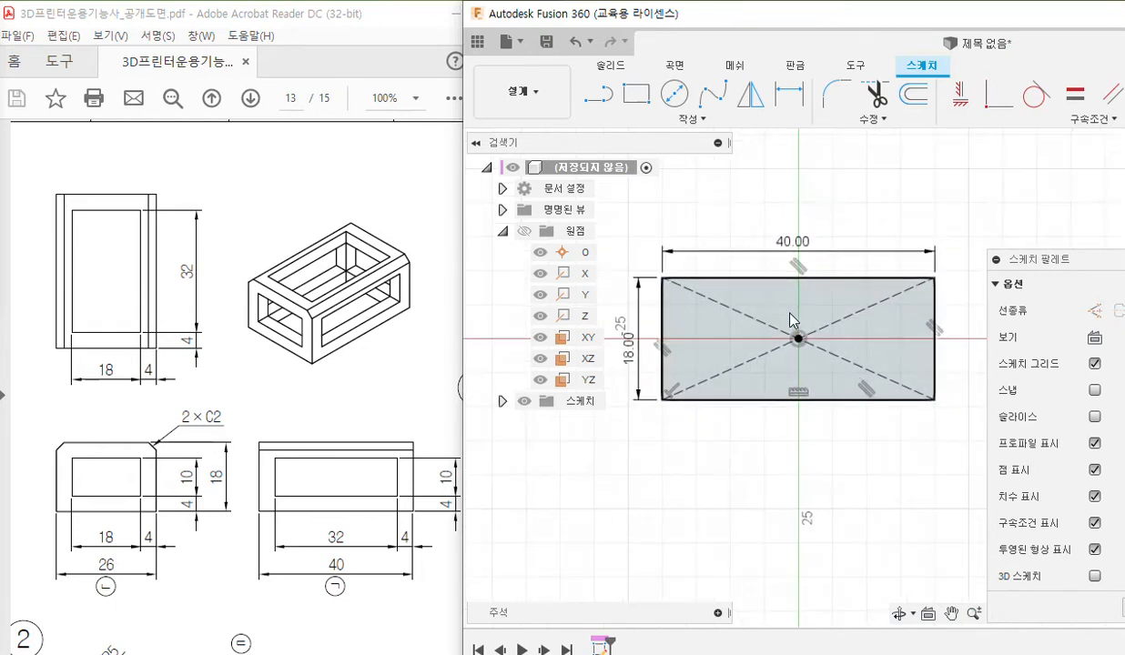
{"action": "middle_click_drag", "start_coordinate": [711, 445], "coordinate": [742, 480]}
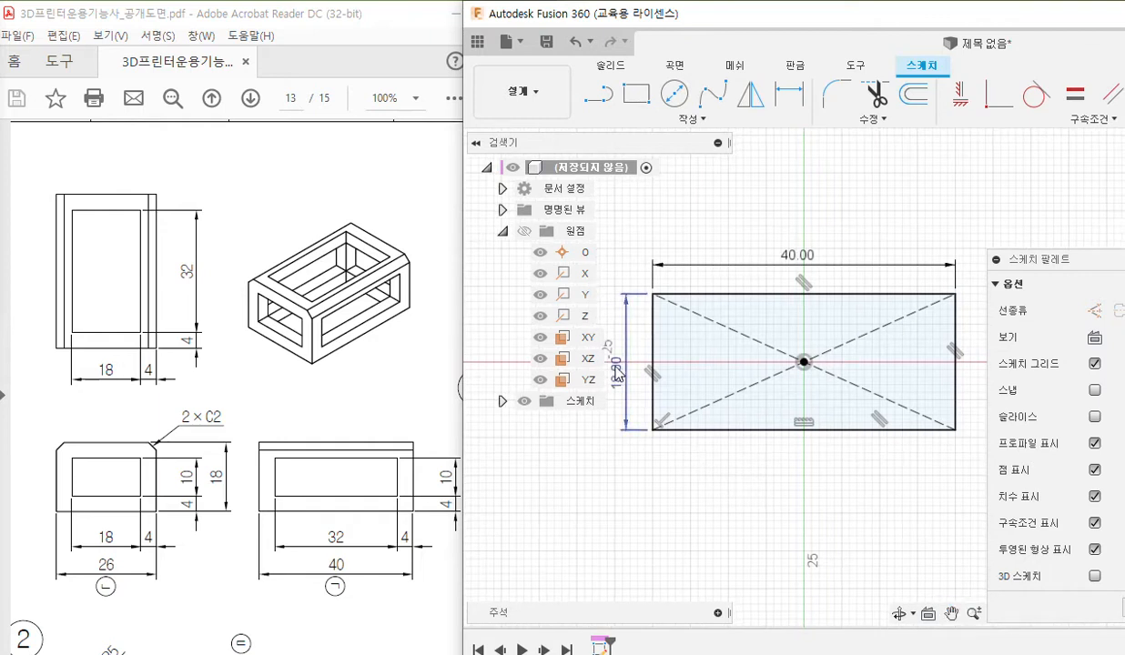
{"action": "left_click_drag", "start_coordinate": [624, 372], "coordinate": [631, 364]}
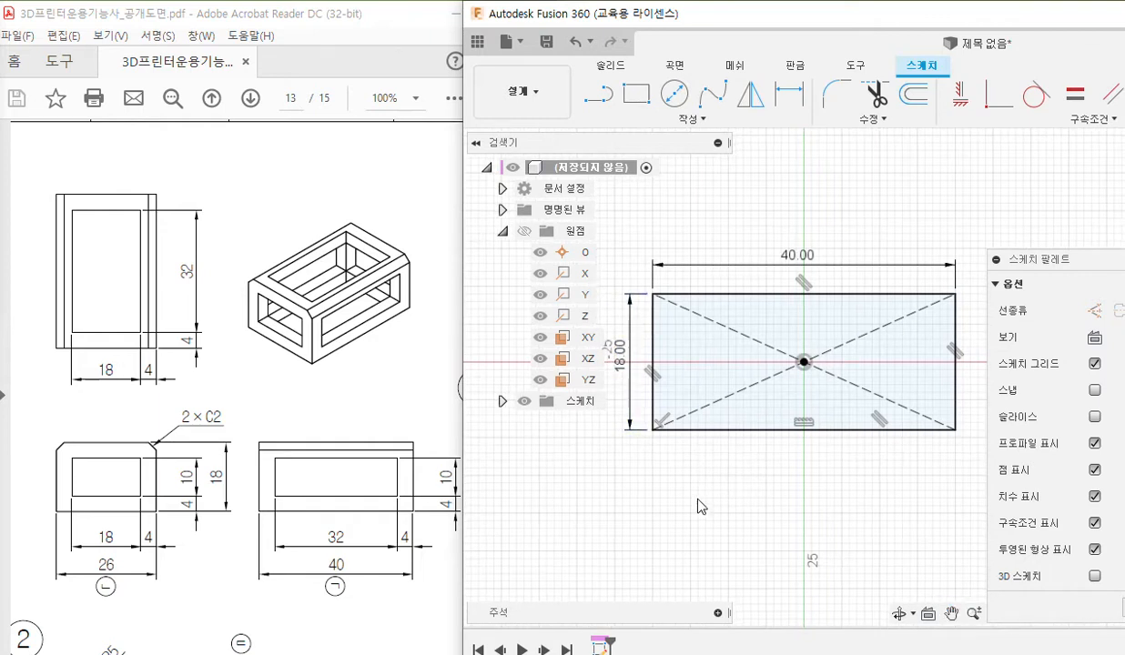
Outline the inner 32 by 10 opening in part 1's side view with the pen and clear the marking.
{"action": "key", "text": "F12"}
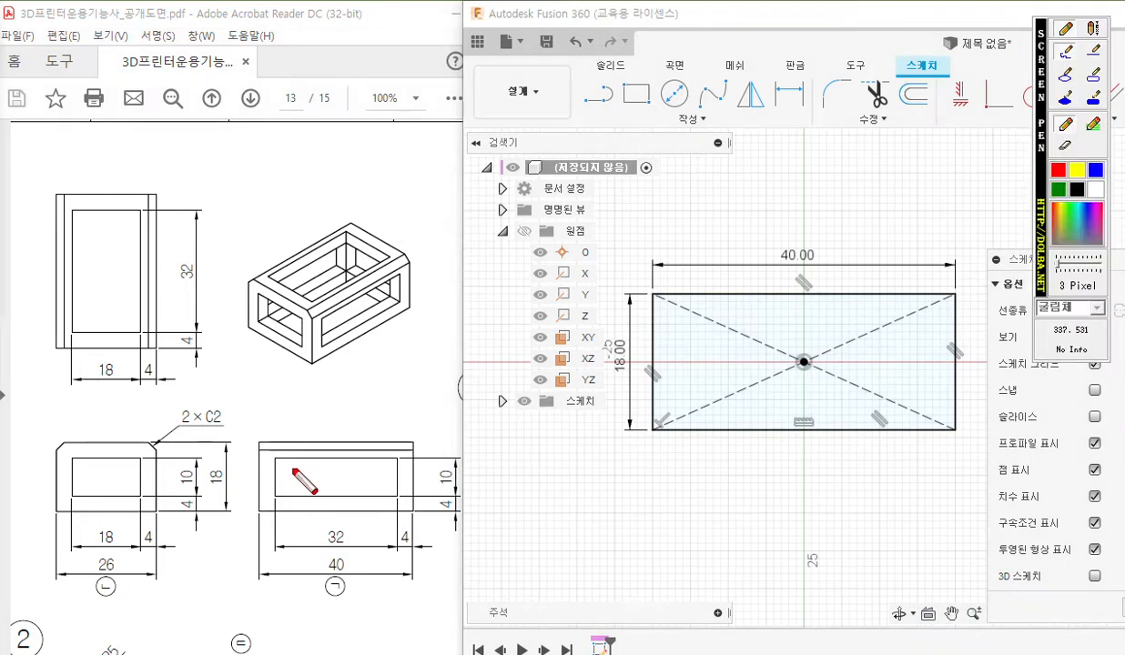
{"action": "mouse_move", "coordinate": [281, 460]}
{"action": "left_mouse_down"}
{"action": "mouse_move", "coordinate": [282, 503]}
{"action": "mouse_move", "coordinate": [387, 499]}
{"action": "mouse_move", "coordinate": [393, 452]}
{"action": "mouse_move", "coordinate": [290, 457]}
{"action": "left_mouse_up"}
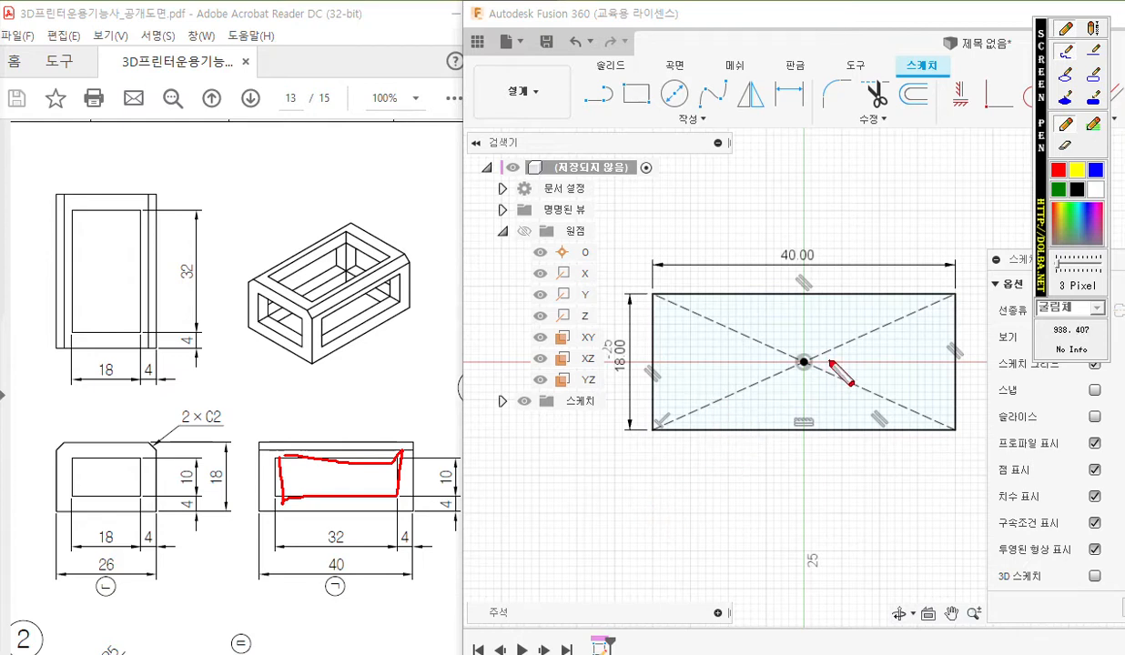
{"action": "key", "text": "Escape"}
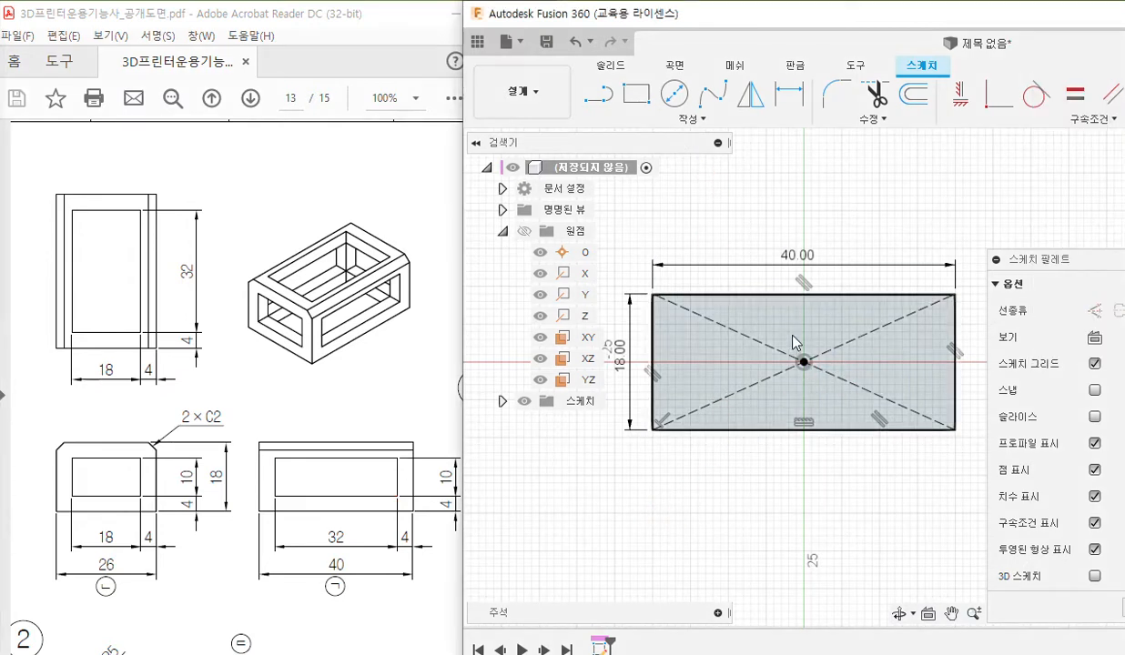
Mark the origin as the centre, pen-draw an inner rectangle around it and annotate its width as 32 with dimension arrows.
{"action": "key", "text": "ctrl+F12"}
{"action": "mouse_move", "coordinate": [812, 358]}
{"action": "left_mouse_down"}
{"action": "mouse_move", "coordinate": [796, 366]}
{"action": "mouse_move", "coordinate": [794, 349]}
{"action": "mouse_move", "coordinate": [820, 362]}
{"action": "left_mouse_up"}
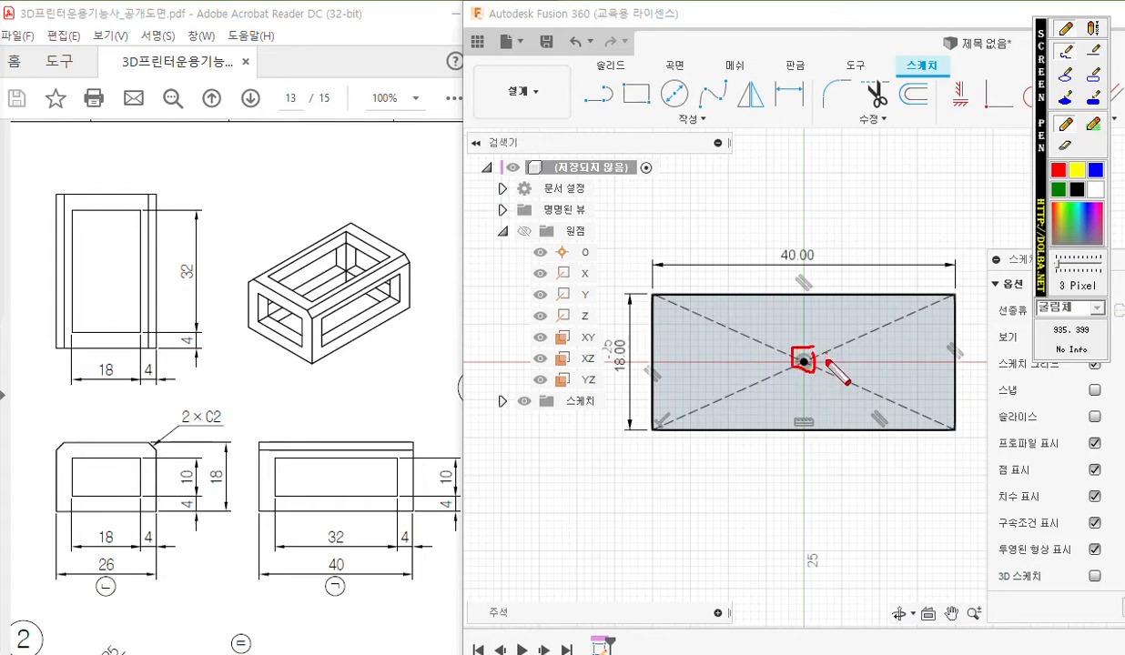
{"action": "left_click_drag", "start_coordinate": [819, 353], "coordinate": [825, 372]}
{"action": "mouse_move", "coordinate": [790, 459]}
{"action": "left_mouse_down"}
{"action": "mouse_move", "coordinate": [790, 479]}
{"action": "mouse_move", "coordinate": [854, 473]}
{"action": "left_mouse_up"}
{"action": "mouse_move", "coordinate": [879, 333]}
{"action": "left_mouse_down"}
{"action": "mouse_move", "coordinate": [880, 398]}
{"action": "mouse_move", "coordinate": [741, 398]}
{"action": "mouse_move", "coordinate": [736, 339]}
{"action": "mouse_move", "coordinate": [858, 333]}
{"action": "left_mouse_up"}
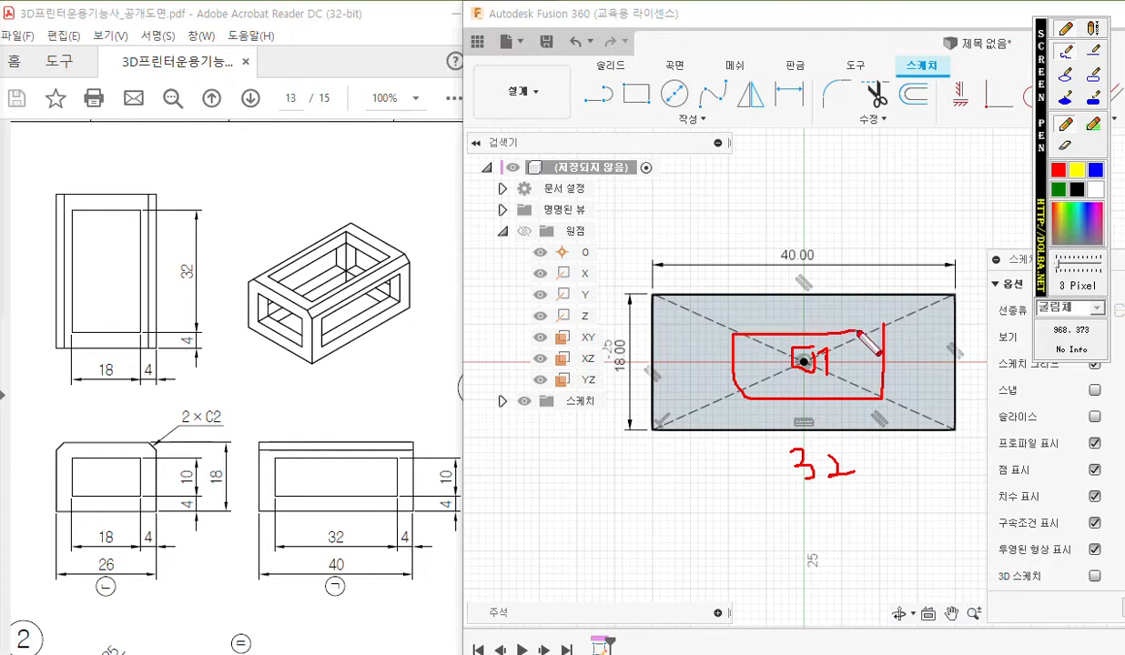
{"action": "left_click_drag", "start_coordinate": [880, 401], "coordinate": [878, 471]}
{"action": "mouse_move", "coordinate": [740, 398]}
{"action": "left_mouse_down"}
{"action": "mouse_move", "coordinate": [739, 489]}
{"action": "mouse_move", "coordinate": [891, 480]}
{"action": "mouse_move", "coordinate": [870, 480]}
{"action": "left_mouse_up"}
{"action": "left_click_drag", "start_coordinate": [870, 479], "coordinate": [847, 492]}
{"action": "left_click_drag", "start_coordinate": [753, 463], "coordinate": [740, 475]}
{"action": "left_click_drag", "start_coordinate": [740, 474], "coordinate": [754, 487]}
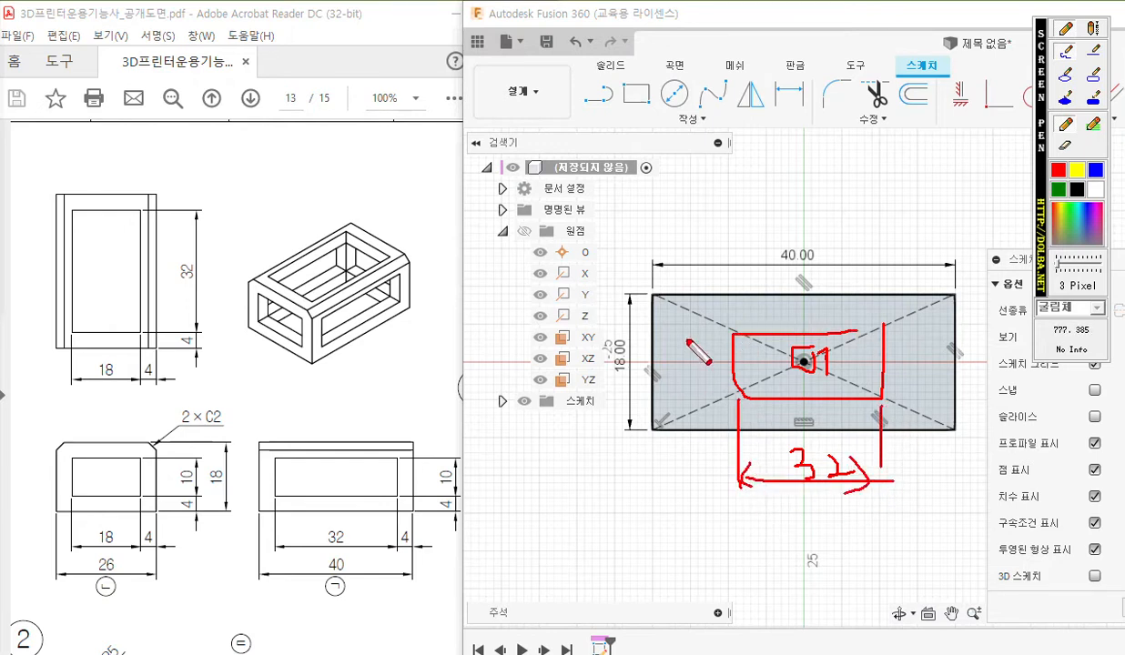
Annotate the inner rectangle's height as 10 with dimension arrows and clear all pen markings.
{"action": "left_click_drag", "start_coordinate": [717, 334], "coordinate": [671, 334]}
{"action": "left_click_drag", "start_coordinate": [734, 398], "coordinate": [691, 401]}
{"action": "left_click_drag", "start_coordinate": [698, 335], "coordinate": [699, 398]}
{"action": "mouse_move", "coordinate": [699, 399]}
{"action": "left_mouse_down"}
{"action": "mouse_move", "coordinate": [705, 383]}
{"action": "mouse_move", "coordinate": [674, 382]}
{"action": "mouse_move", "coordinate": [687, 359]}
{"action": "left_mouse_up"}
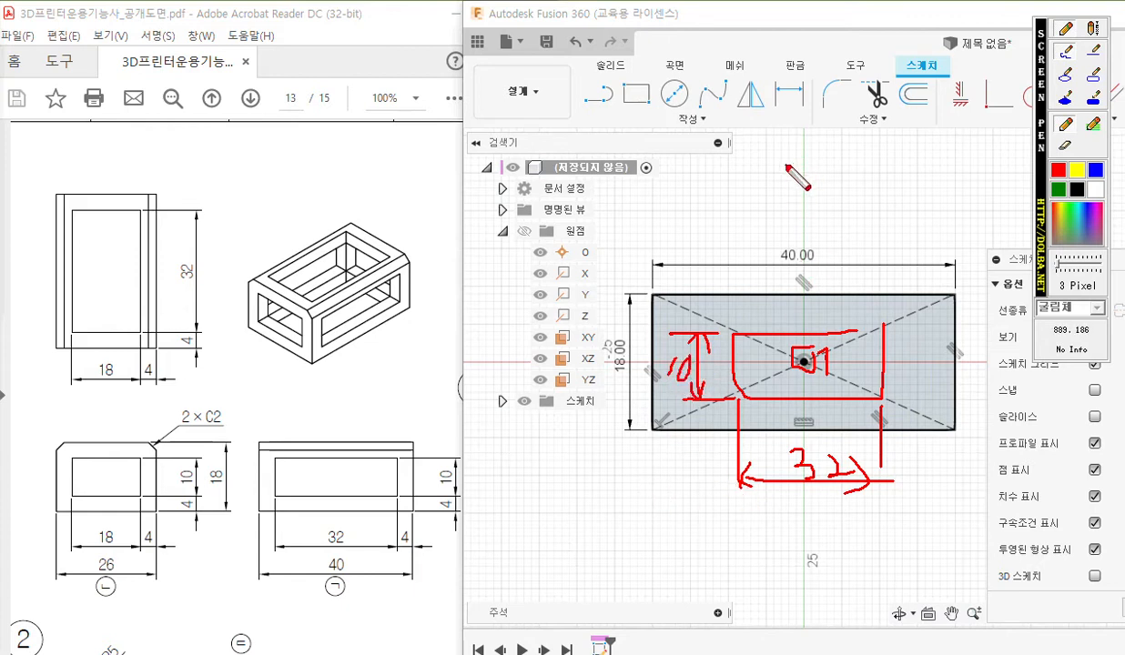
{"action": "key", "text": "Escape"}
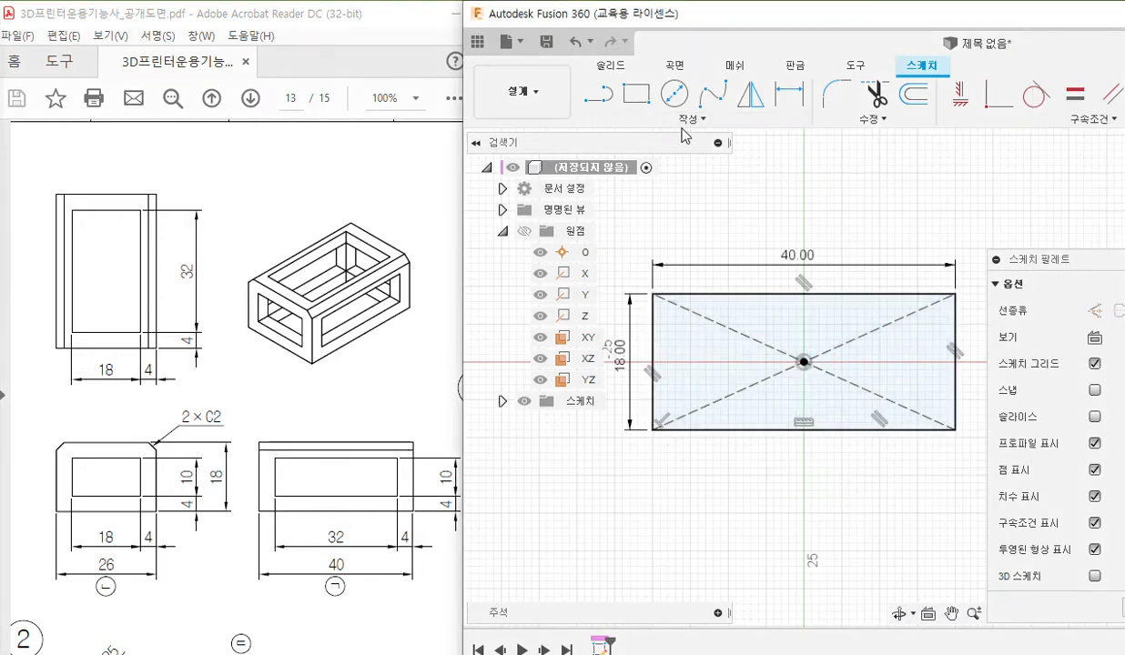
Draw an inner centre rectangle on the origin, 32 mm wide and 10 mm high.
{"action": "left_click", "coordinate": [689, 118]}
{"action": "mouse_move", "coordinate": [701, 159]}
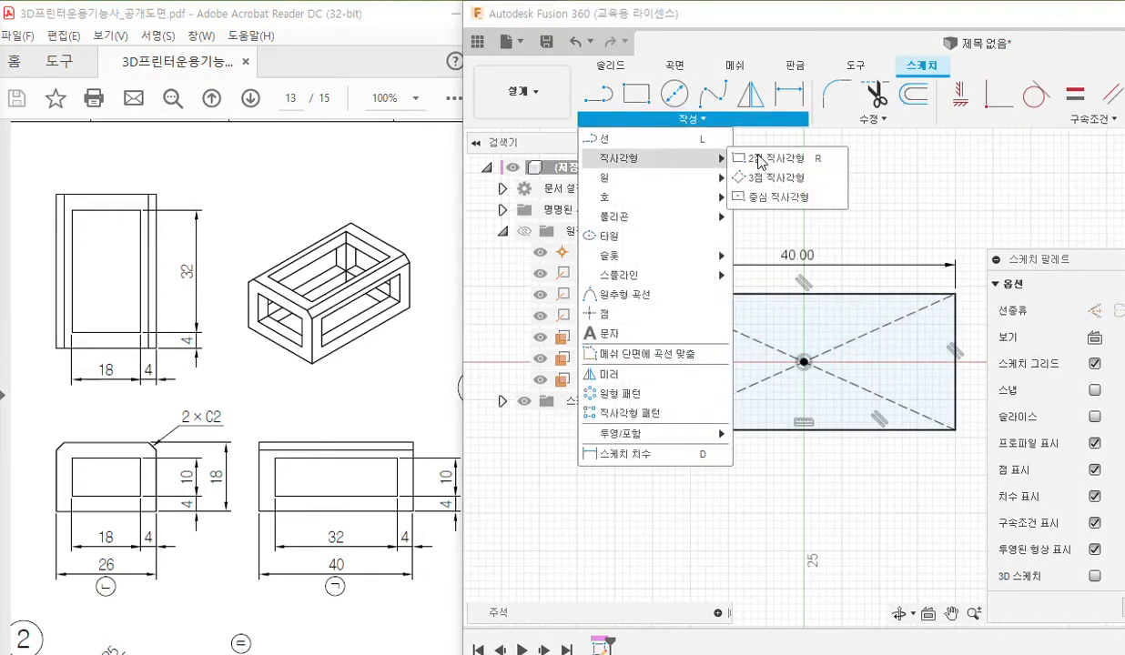
{"action": "left_click", "coordinate": [758, 202]}
{"action": "left_click", "coordinate": [804, 363]}
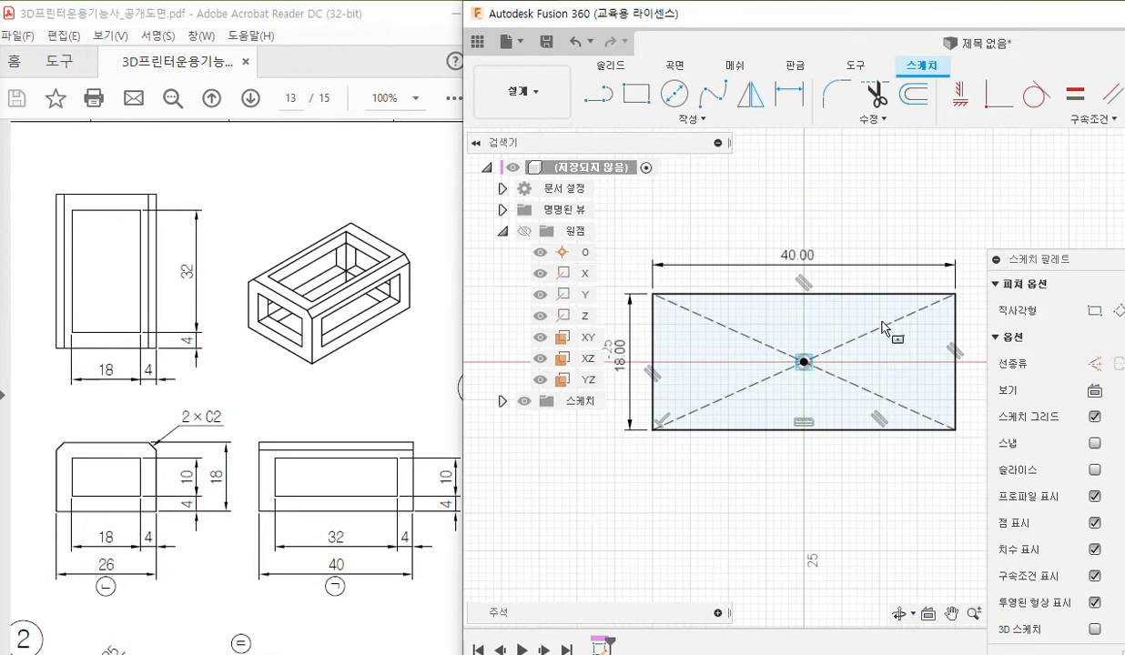
{"action": "type", "text": "32"}
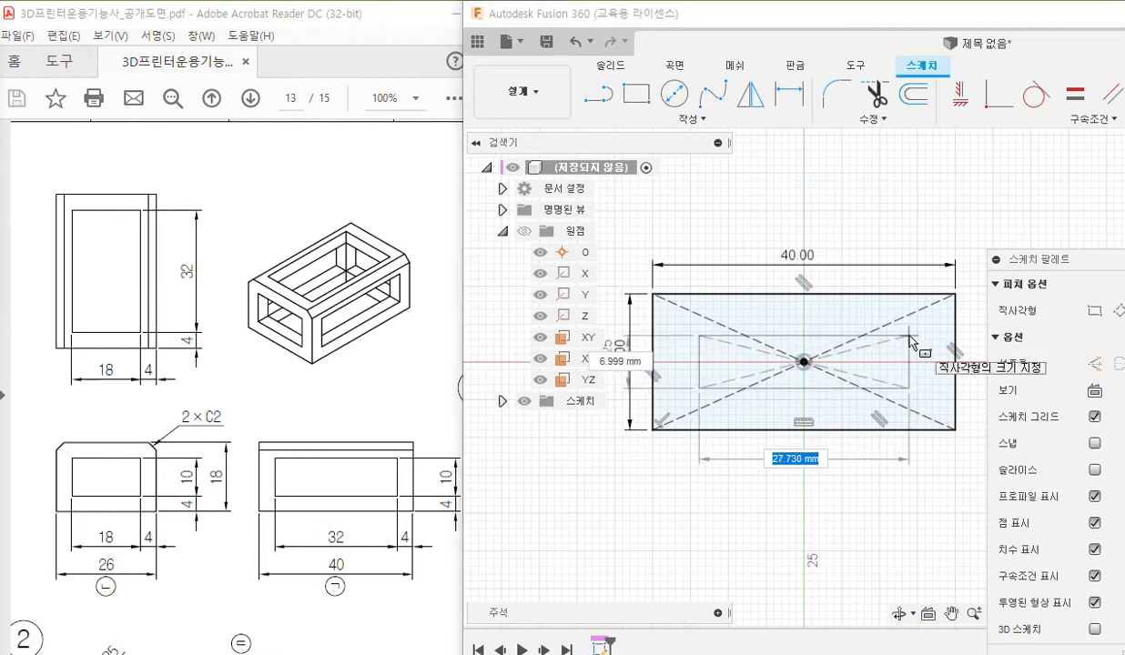
{"action": "key", "text": "Tab"}
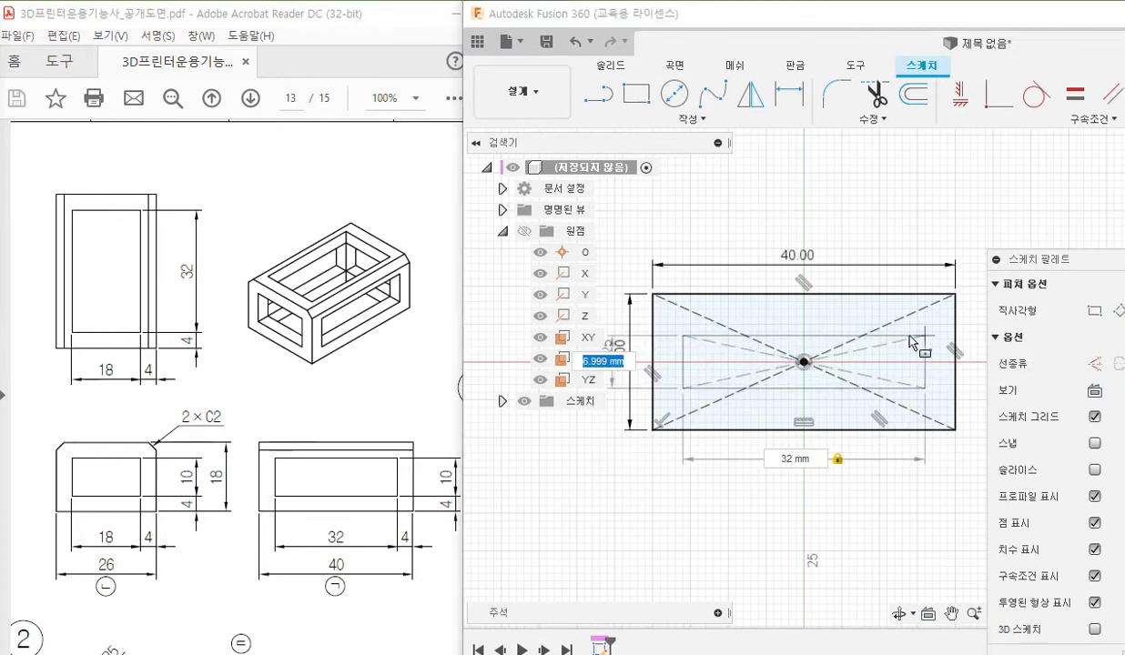
{"action": "type", "text": "18"}
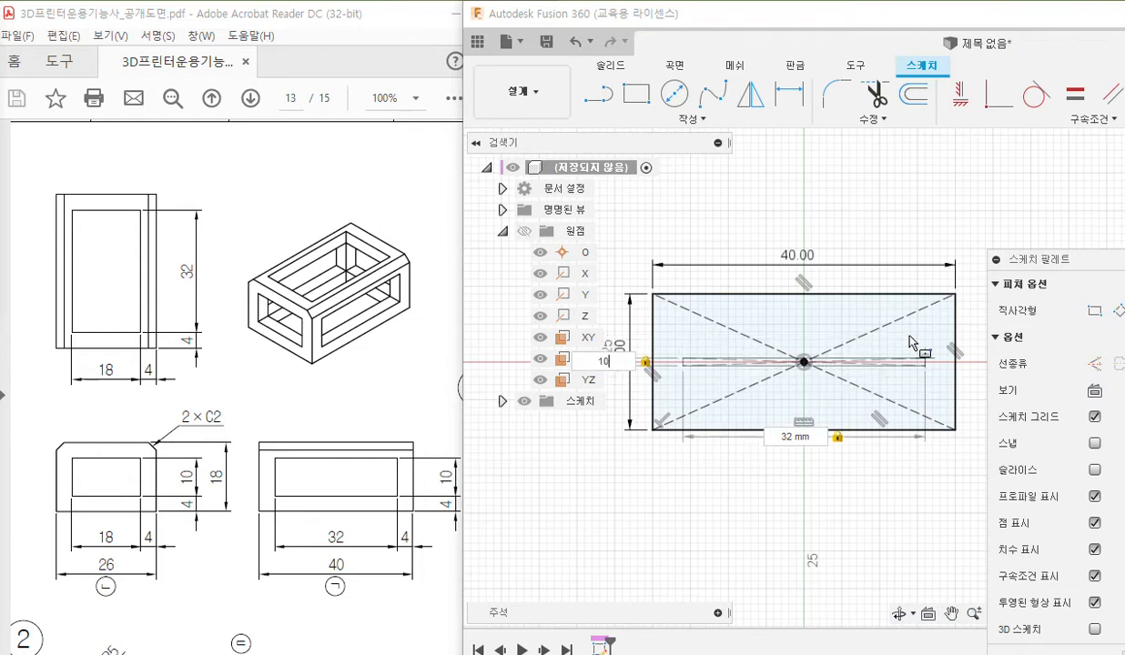
{"action": "key", "text": "Return"}
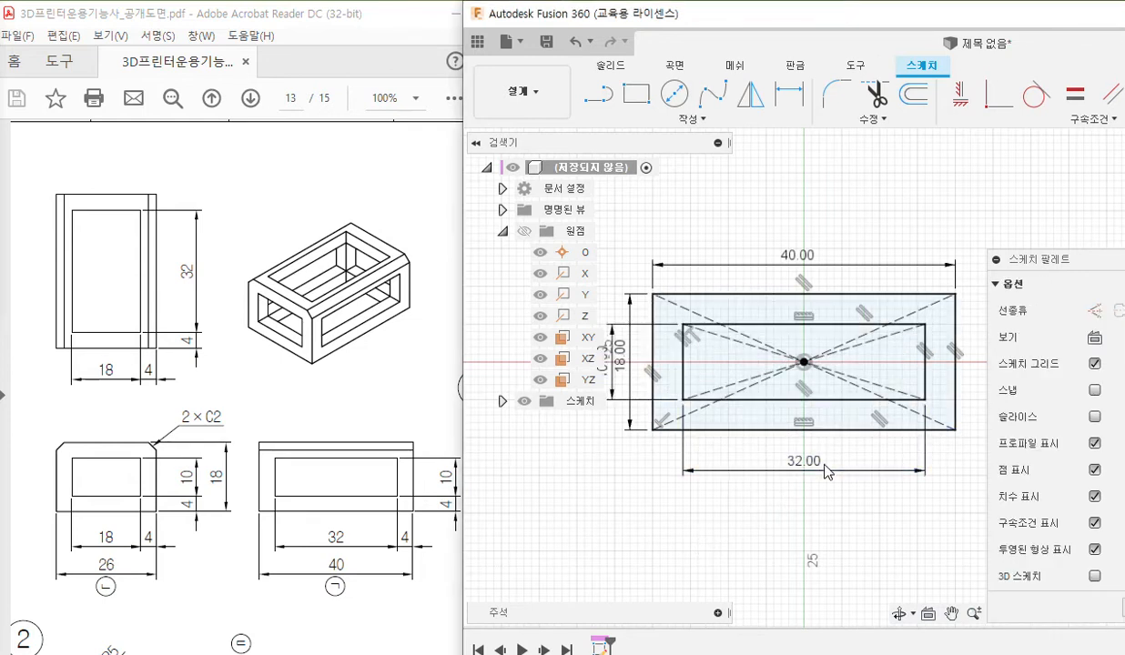
Arrange the 32 and 10 mm dimensions beside the outer rectangle's dimensions, outside the profile, so all four are readable.
{"action": "left_click_drag", "start_coordinate": [807, 474], "coordinate": [811, 236]}
{"action": "left_click_drag", "start_coordinate": [833, 277], "coordinate": [822, 260]}
{"action": "middle_click_drag", "start_coordinate": [647, 357], "coordinate": [669, 357]}
{"action": "mouse_move", "coordinate": [623, 350]}
{"action": "left_mouse_down"}
{"action": "mouse_move", "coordinate": [666, 360]}
{"action": "mouse_move", "coordinate": [640, 343]}
{"action": "left_mouse_up"}
{"action": "left_click_drag", "start_coordinate": [637, 314], "coordinate": [657, 319]}
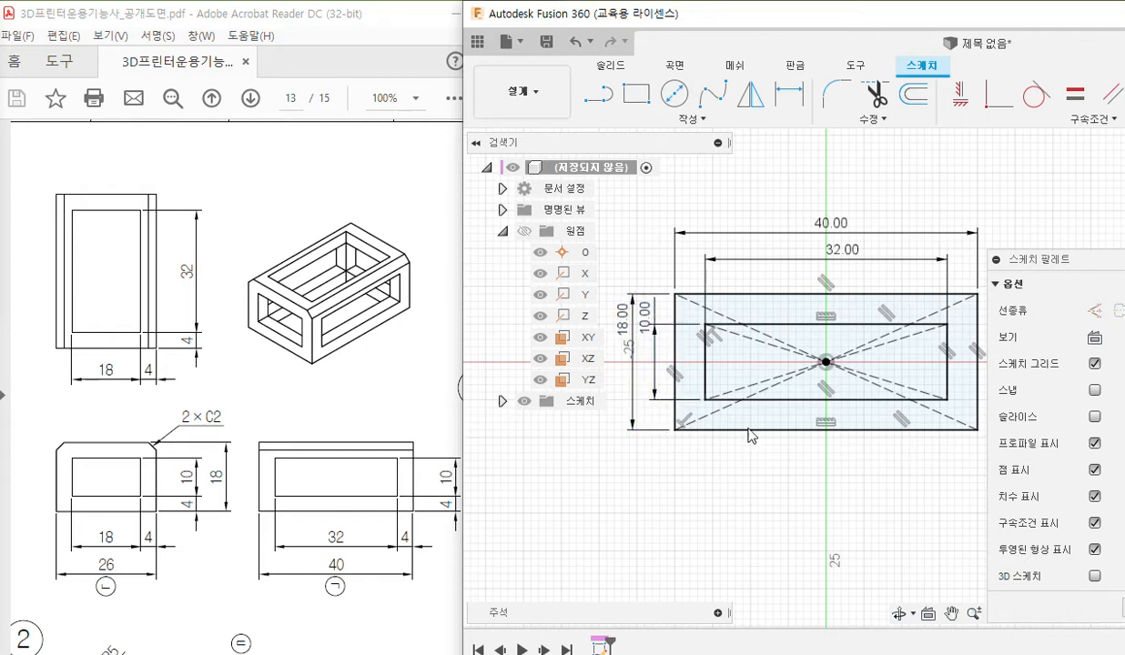
Pen-annotate the 4 mm margins around the front view's opening, circle the overall height of 18, and clear all pen markings.
{"action": "left_click", "coordinate": [681, 422]}
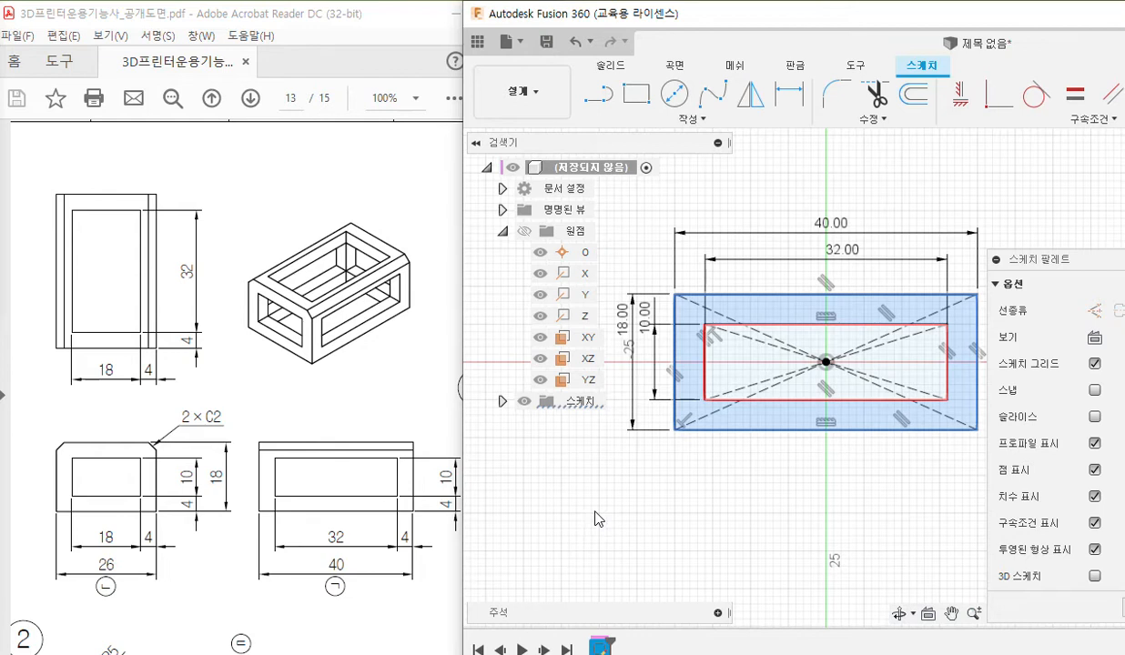
{"action": "key", "text": "F12"}
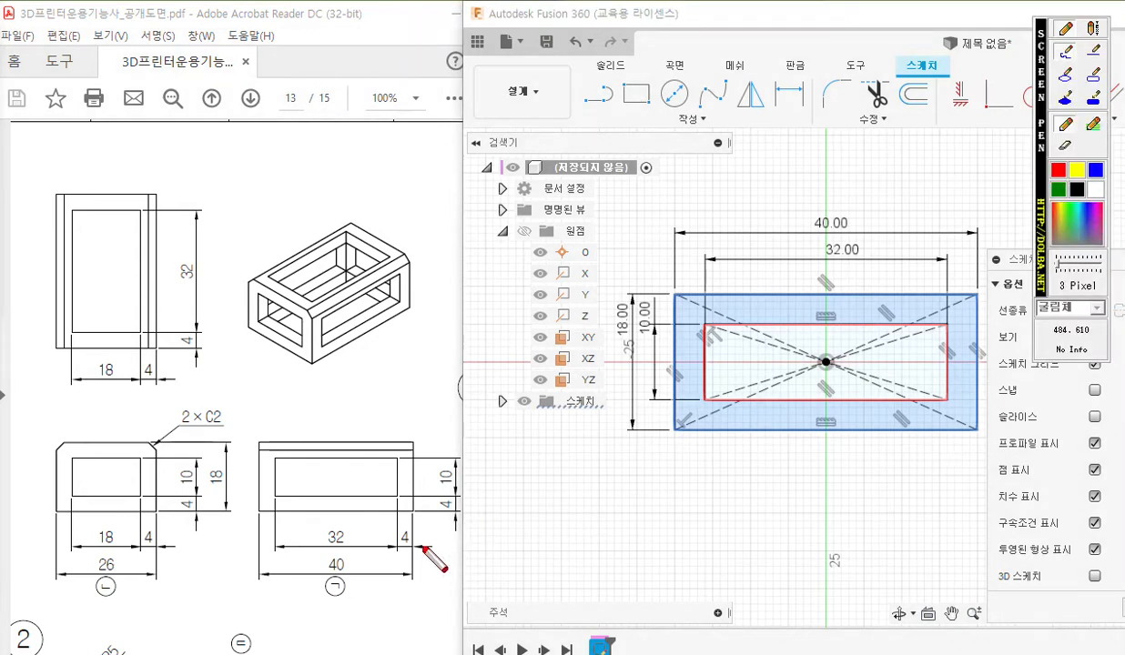
{"action": "left_click_drag", "start_coordinate": [401, 527], "coordinate": [401, 552]}
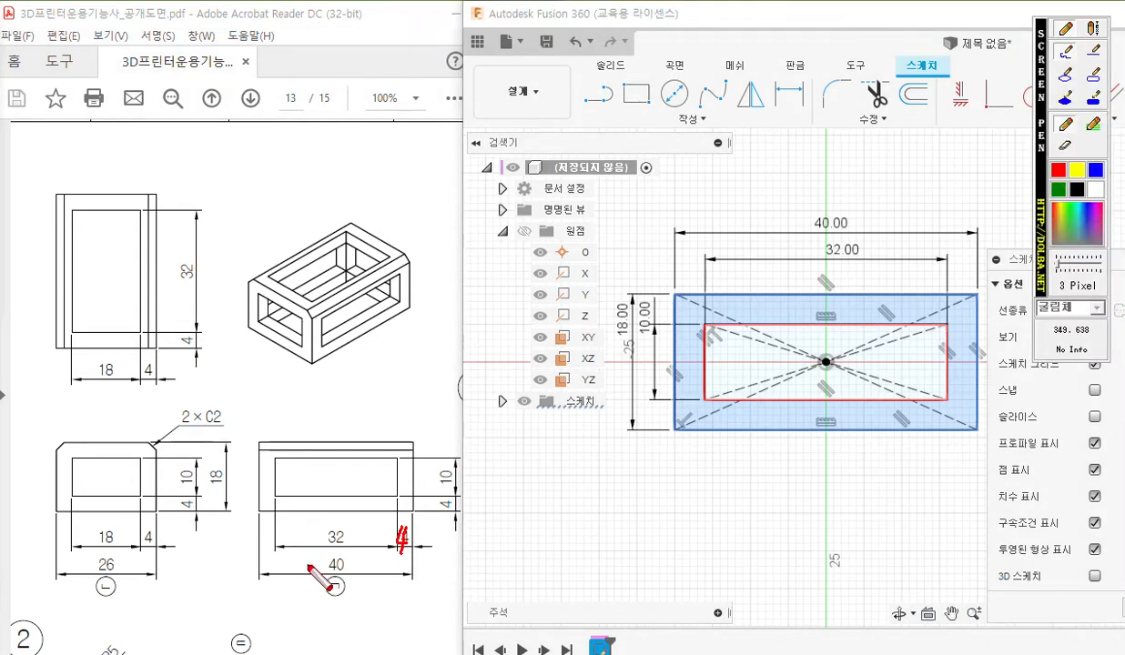
{"action": "left_click_drag", "start_coordinate": [265, 535], "coordinate": [269, 551]}
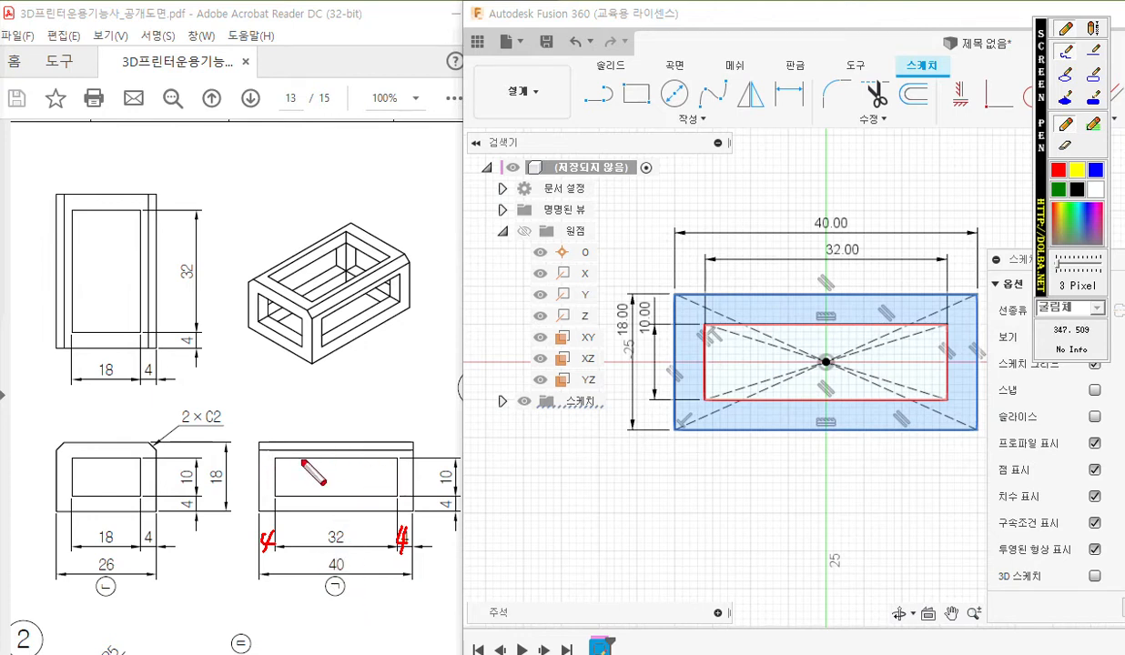
{"action": "mouse_move", "coordinate": [446, 492]}
{"action": "left_mouse_down"}
{"action": "mouse_move", "coordinate": [442, 505]}
{"action": "mouse_move", "coordinate": [458, 505]}
{"action": "mouse_move", "coordinate": [444, 520]}
{"action": "left_mouse_up"}
{"action": "mouse_move", "coordinate": [446, 426]}
{"action": "left_mouse_down"}
{"action": "mouse_move", "coordinate": [458, 444]}
{"action": "mouse_move", "coordinate": [450, 453]}
{"action": "left_mouse_up"}
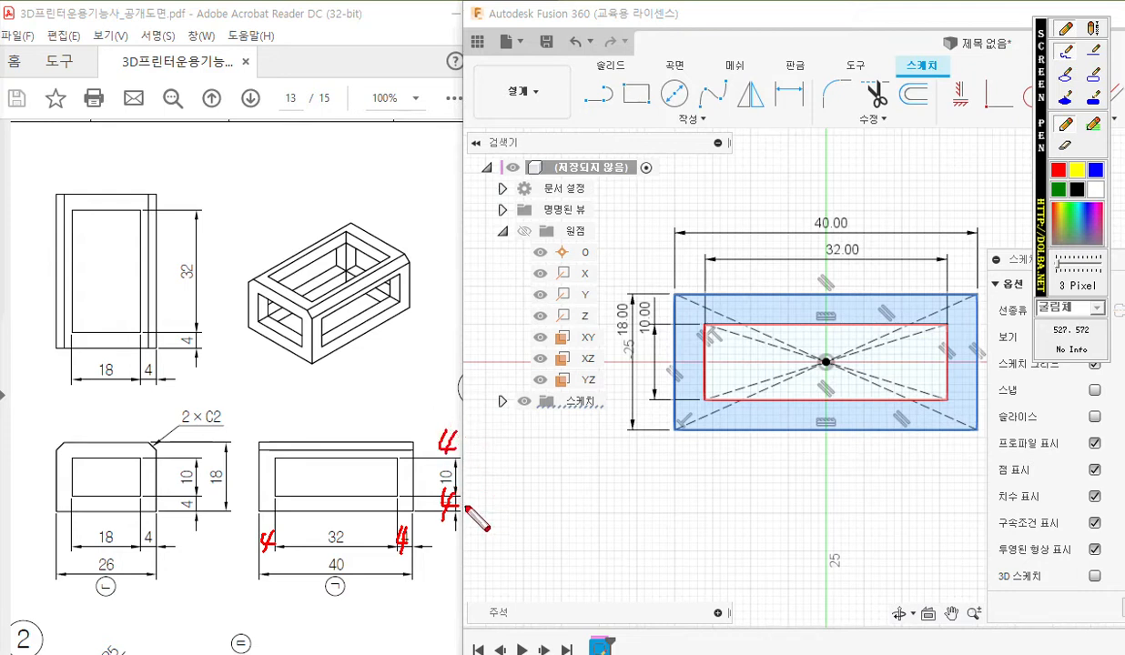
{"action": "mouse_move", "coordinate": [224, 492]}
{"action": "left_mouse_down"}
{"action": "mouse_move", "coordinate": [218, 459]}
{"action": "mouse_move", "coordinate": [228, 497]}
{"action": "left_mouse_up"}
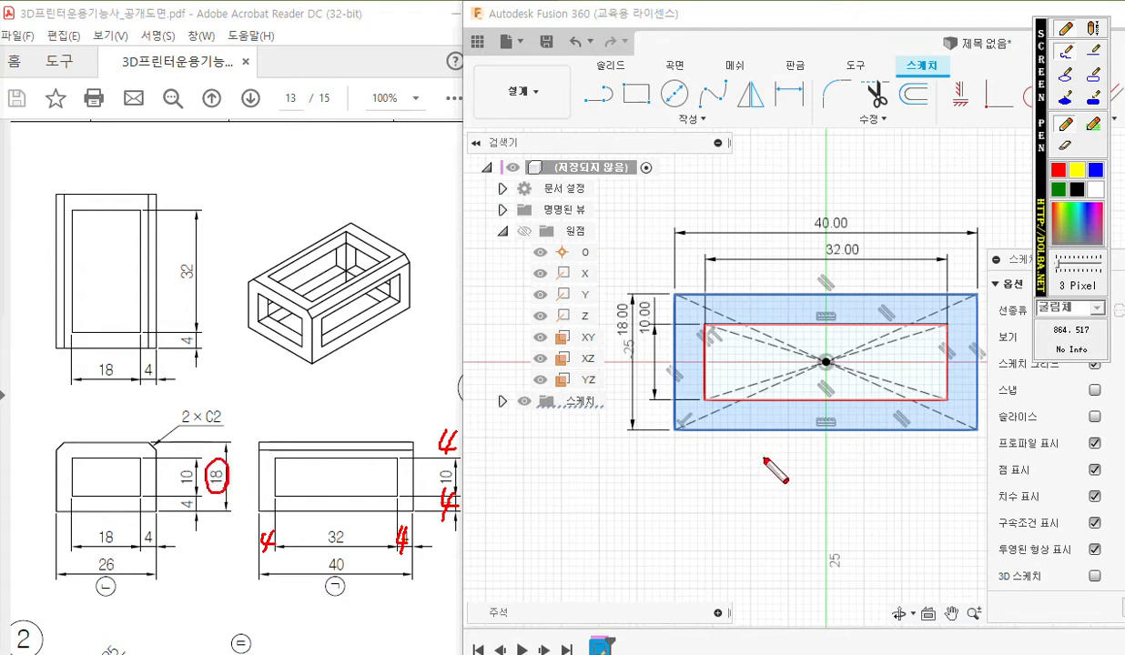
{"action": "key", "text": "Escape"}
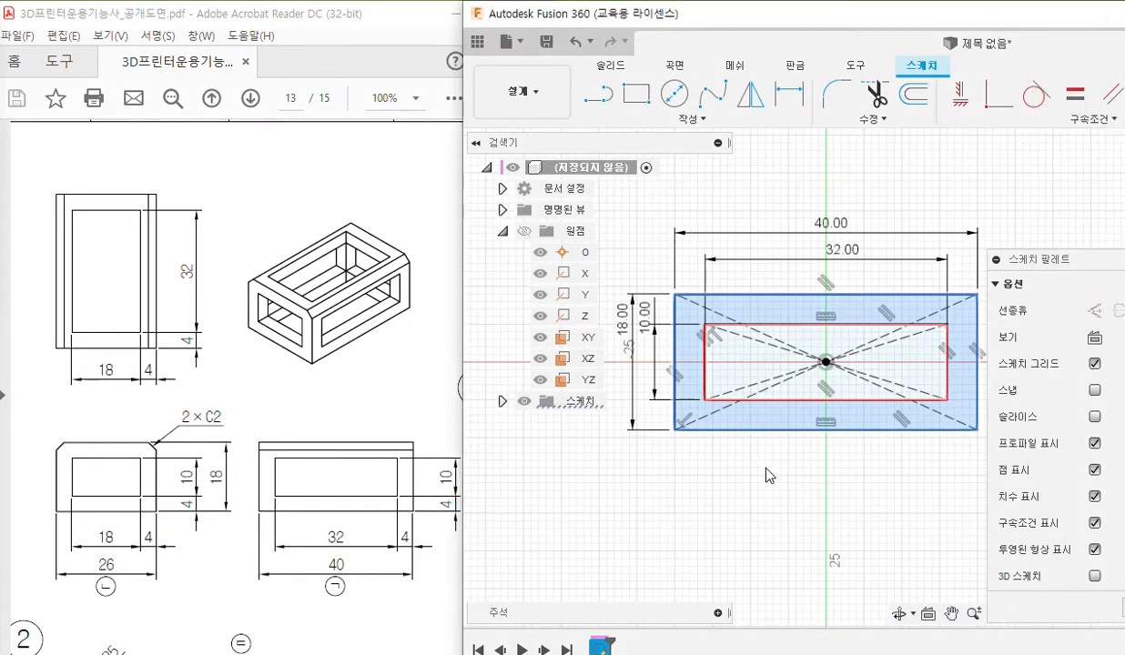
Extrude the frame profile as a new body, symmetrically about the sketch plane, with a whole length of 26 mm.
{"action": "left_click", "coordinate": [763, 314]}
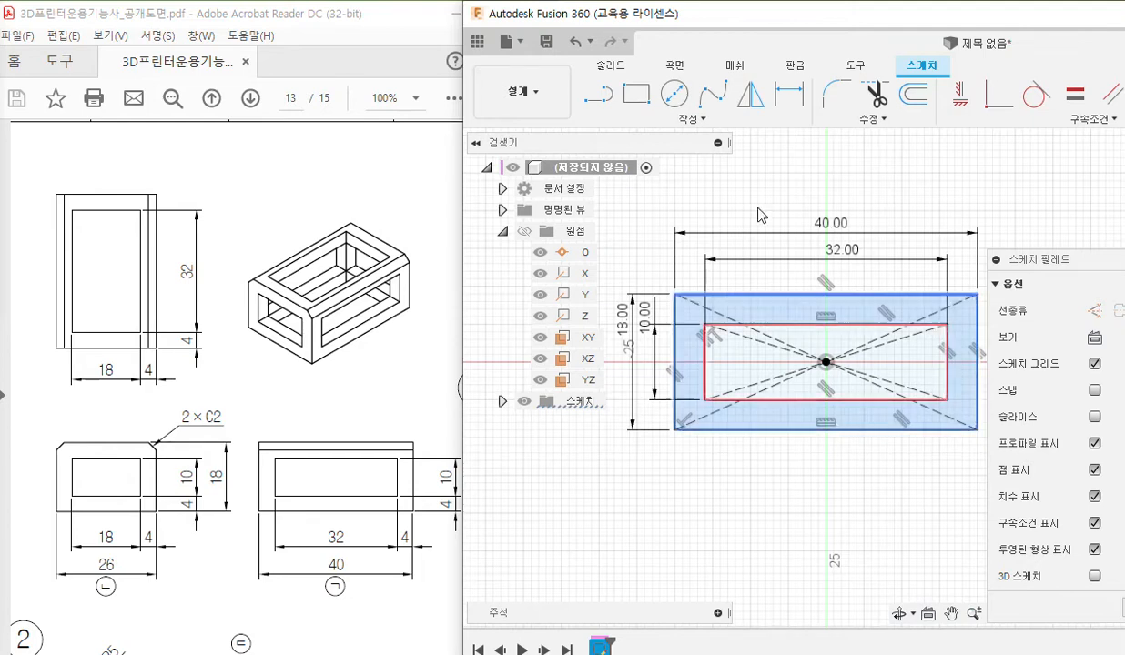
{"action": "left_click_drag", "start_coordinate": [813, 25], "coordinate": [687, 119]}
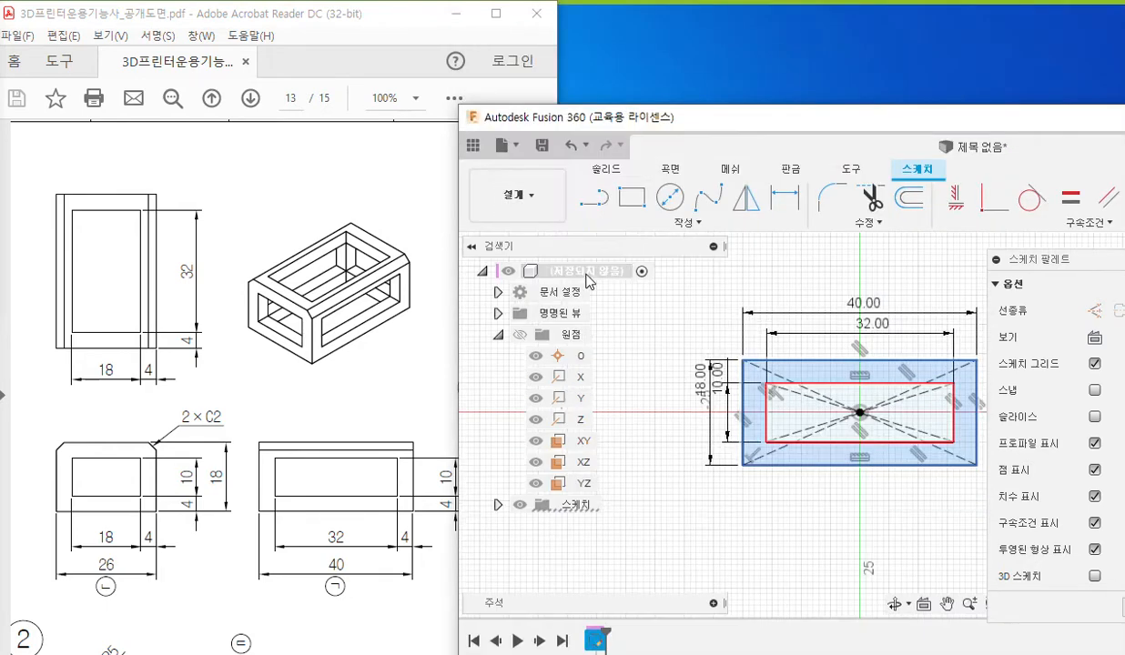
{"action": "double_click", "coordinate": [687, 119]}
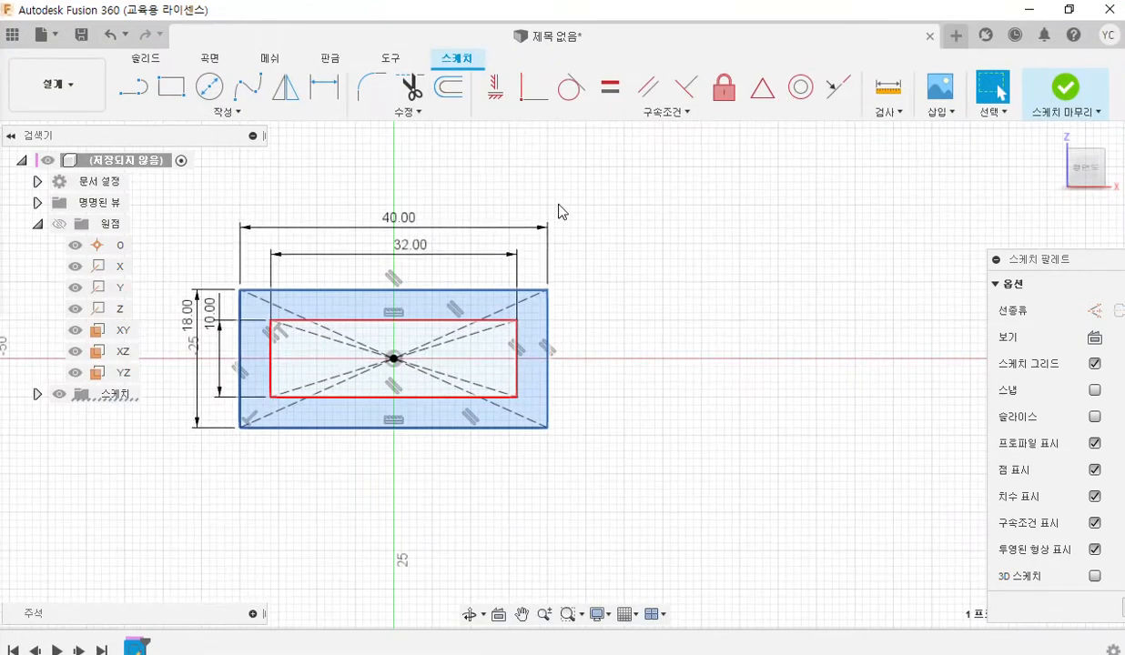
{"action": "left_click", "coordinate": [152, 64]}
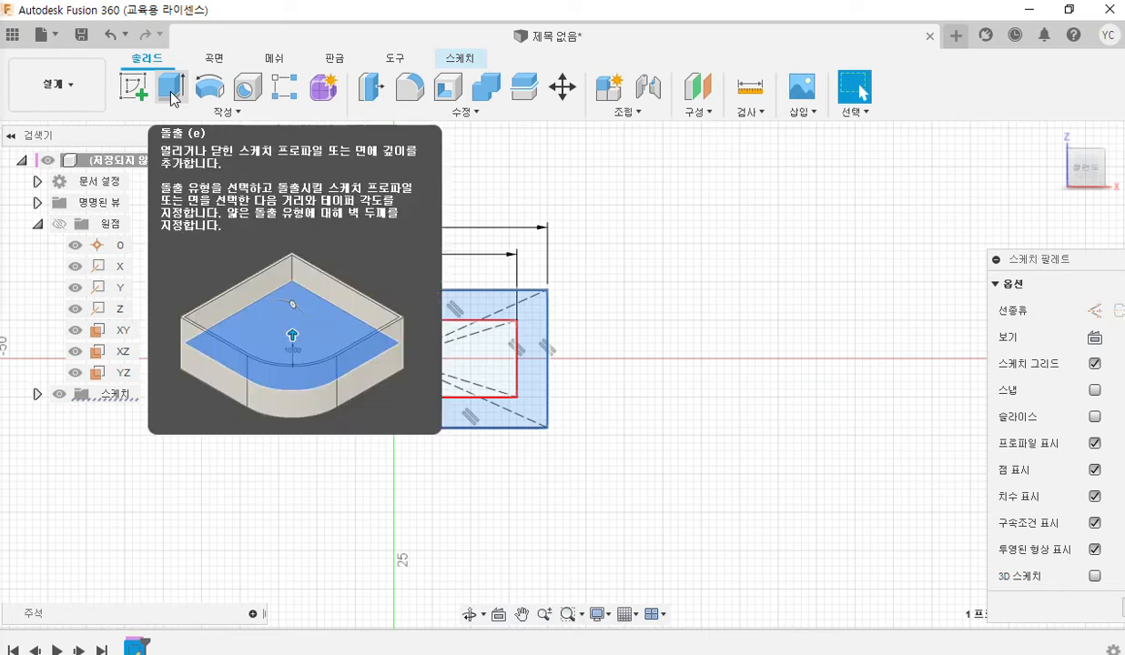
{"action": "left_click", "coordinate": [172, 92]}
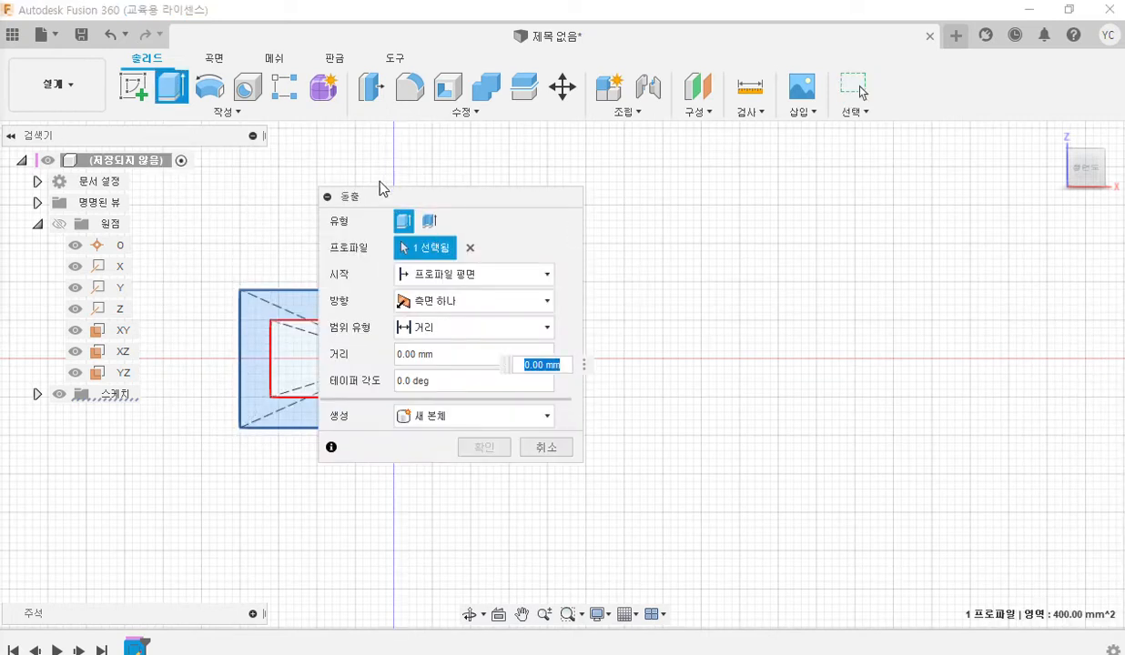
{"action": "left_click_drag", "start_coordinate": [421, 200], "coordinate": [669, 198]}
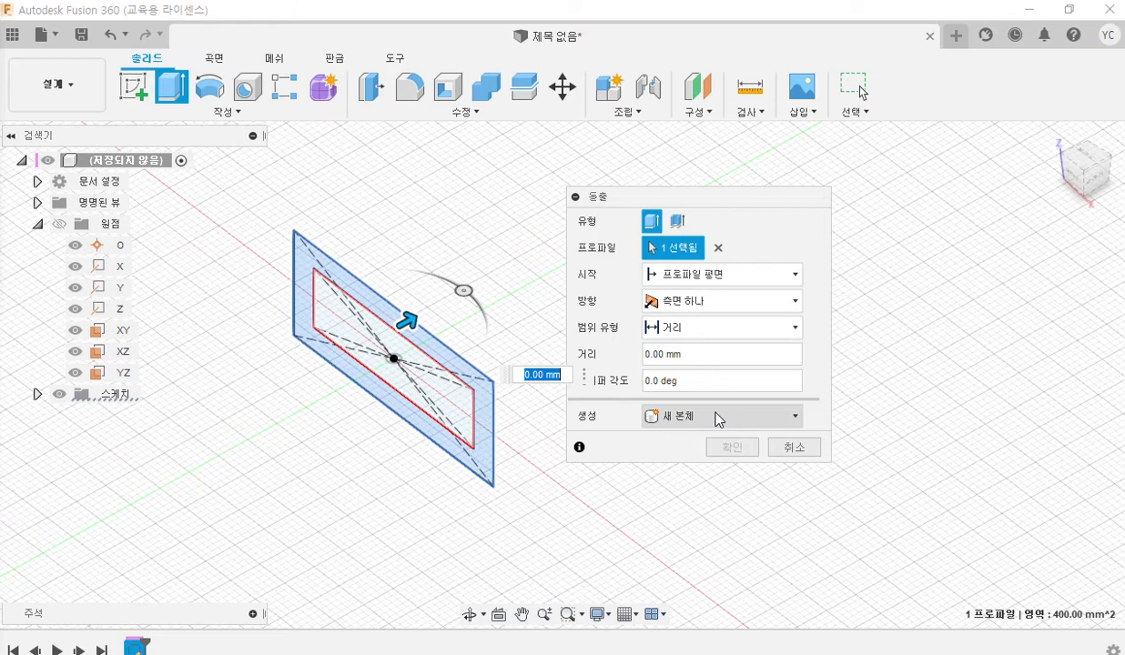
{"action": "left_click", "coordinate": [738, 307]}
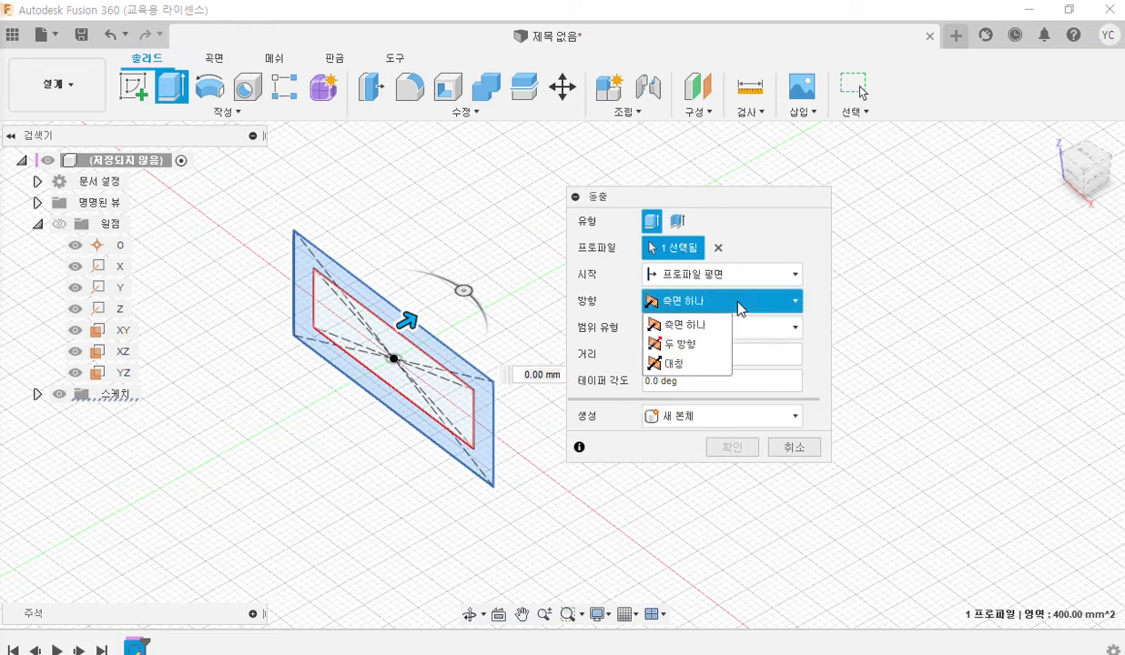
{"action": "left_click", "coordinate": [710, 369]}
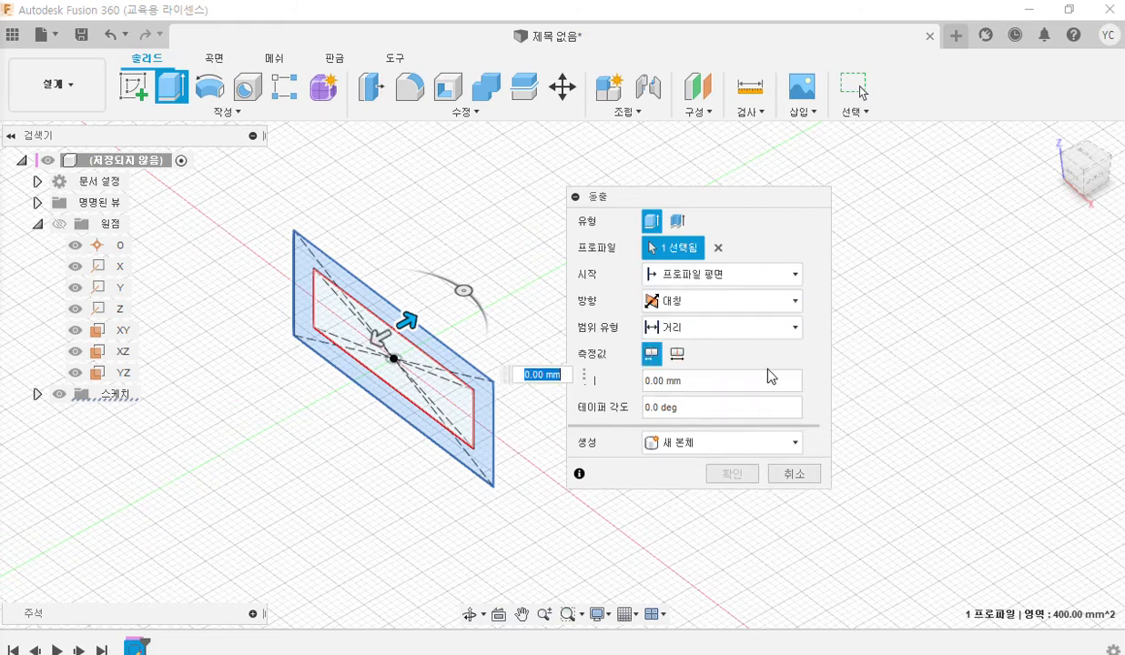
{"action": "left_click", "coordinate": [677, 355]}
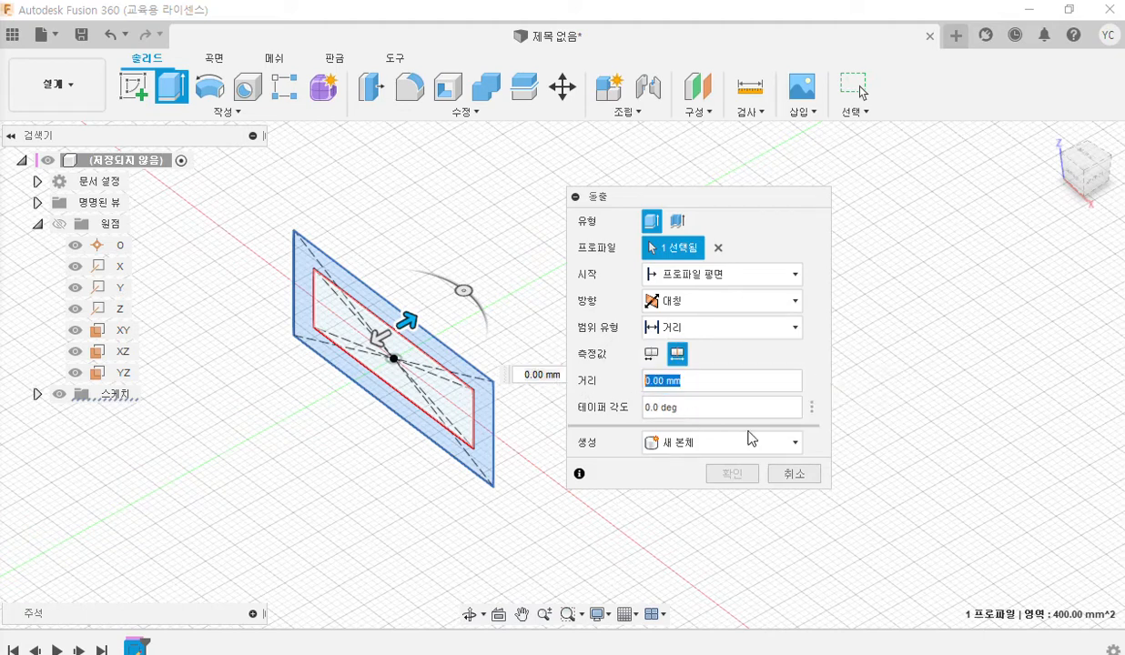
{"action": "type", "text": "26"}
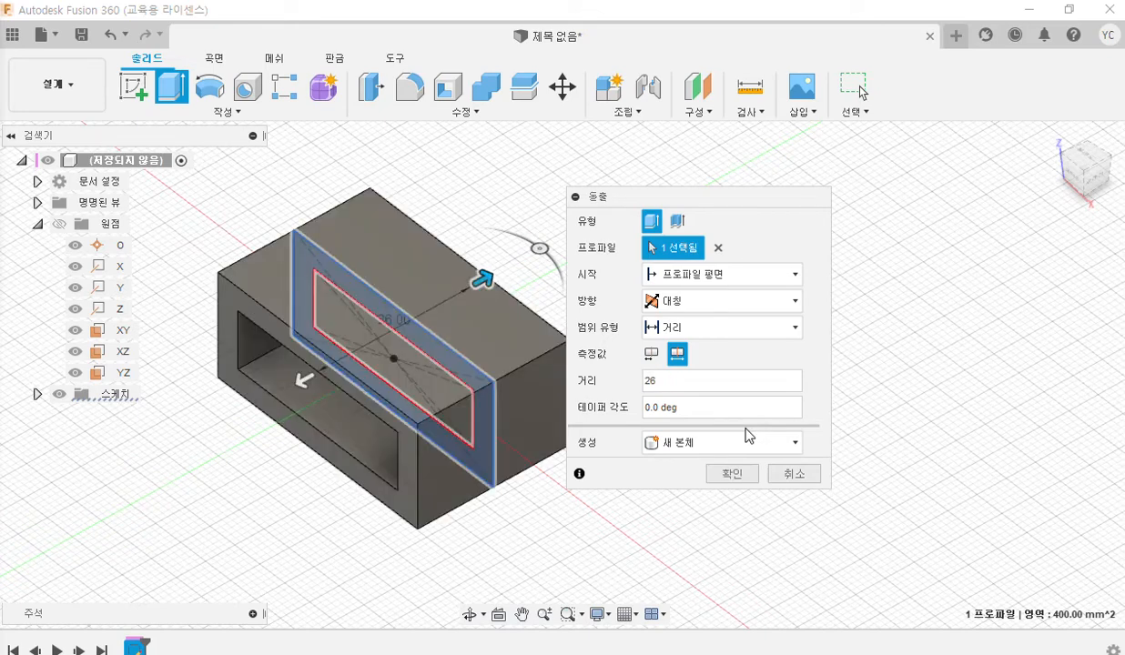
{"action": "left_click_drag", "start_coordinate": [668, 193], "coordinate": [716, 202]}
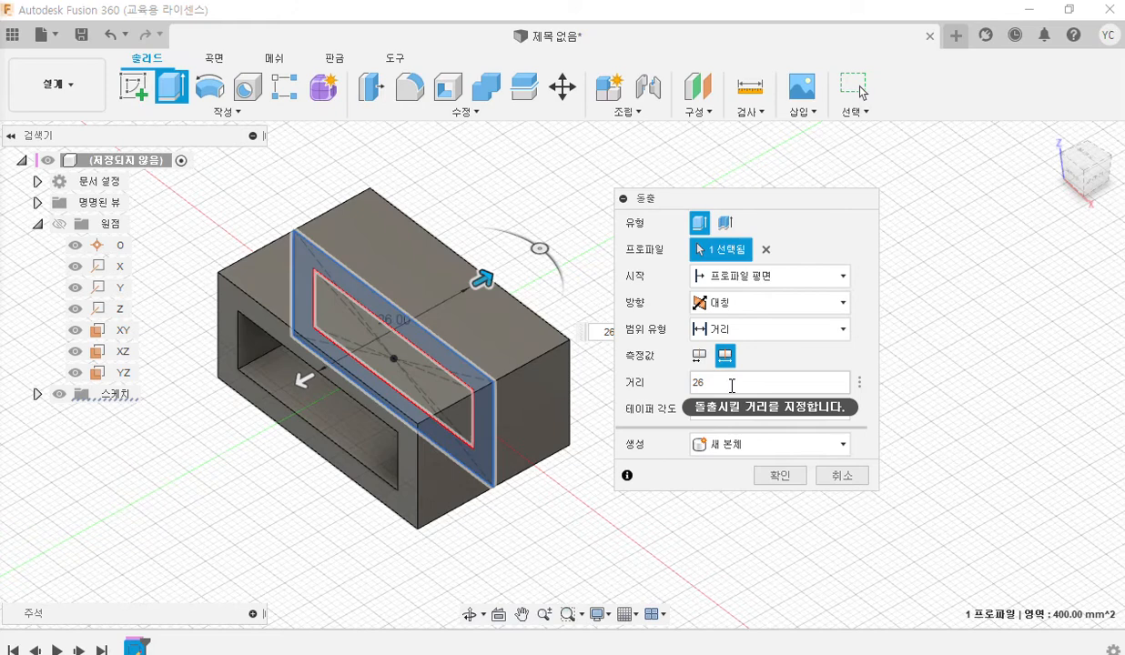
{"action": "left_click", "coordinate": [776, 479]}
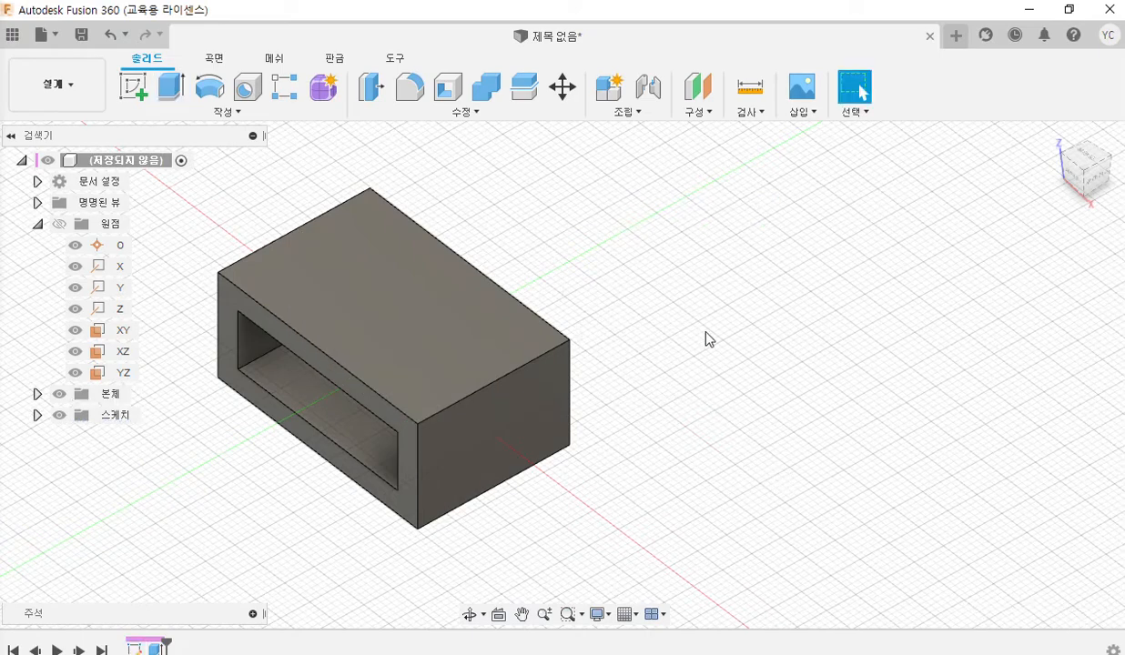
Place the Fusion 360 window back beside the PDF drawing and select the box's solid end face.
{"action": "left_click", "coordinate": [1067, 10]}
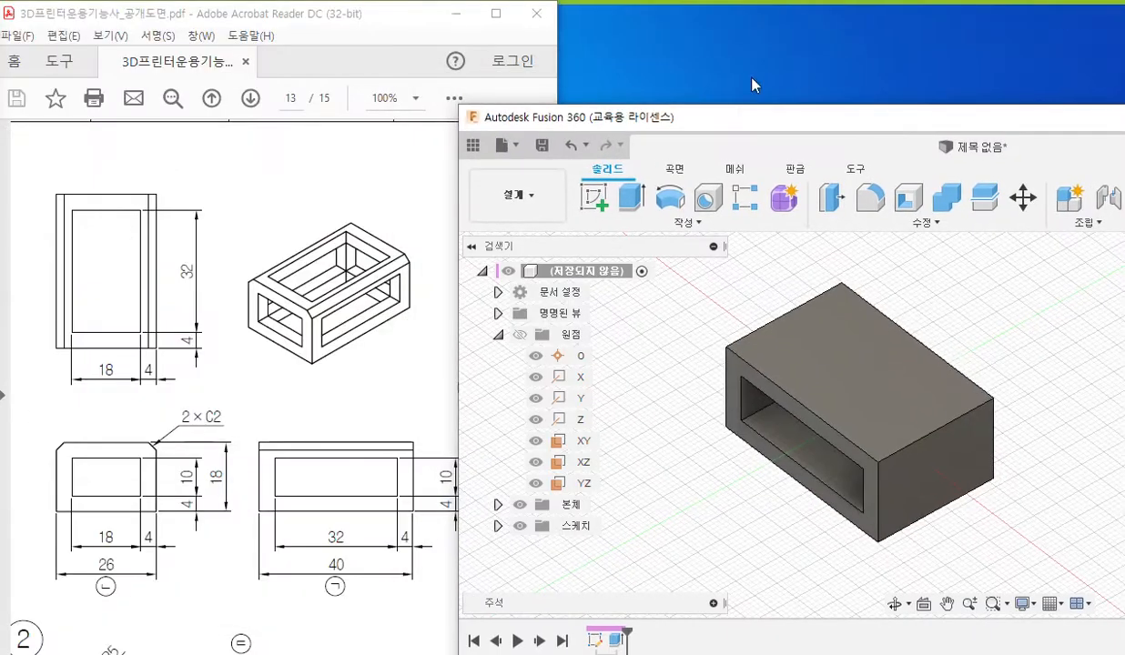
{"action": "left_click_drag", "start_coordinate": [741, 110], "coordinate": [742, 5]}
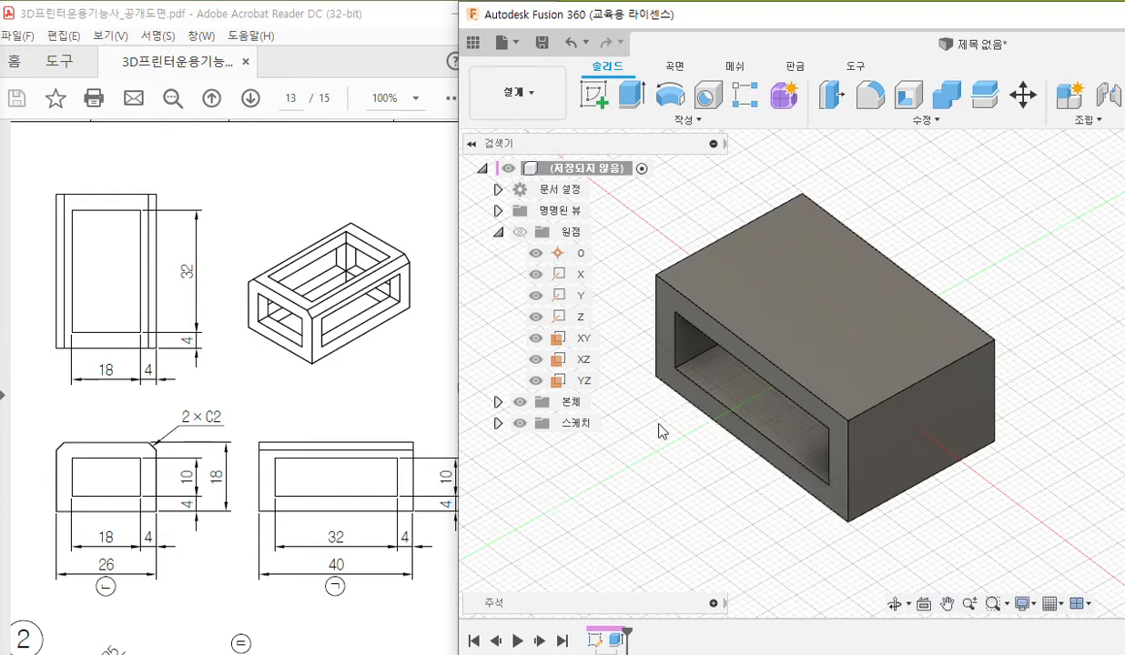
{"action": "left_click", "coordinate": [933, 437]}
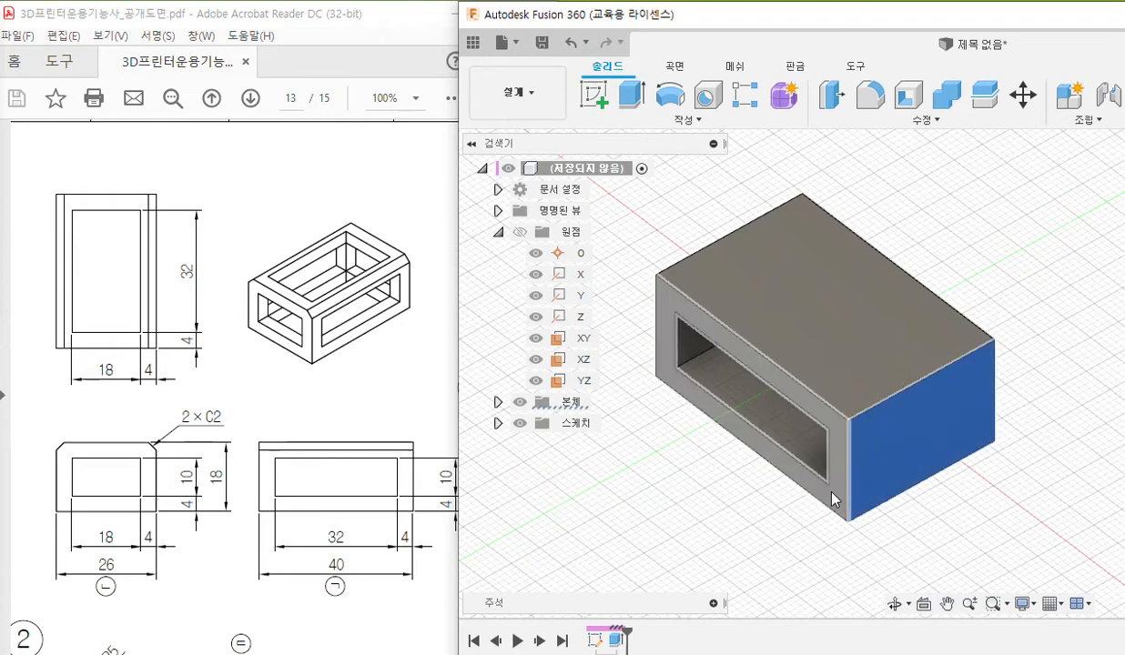
Pen-draw an opening on the selected end face and outline it in the drawing's end view, annotated 18 wide and 10 high.
{"action": "key", "text": "F12"}
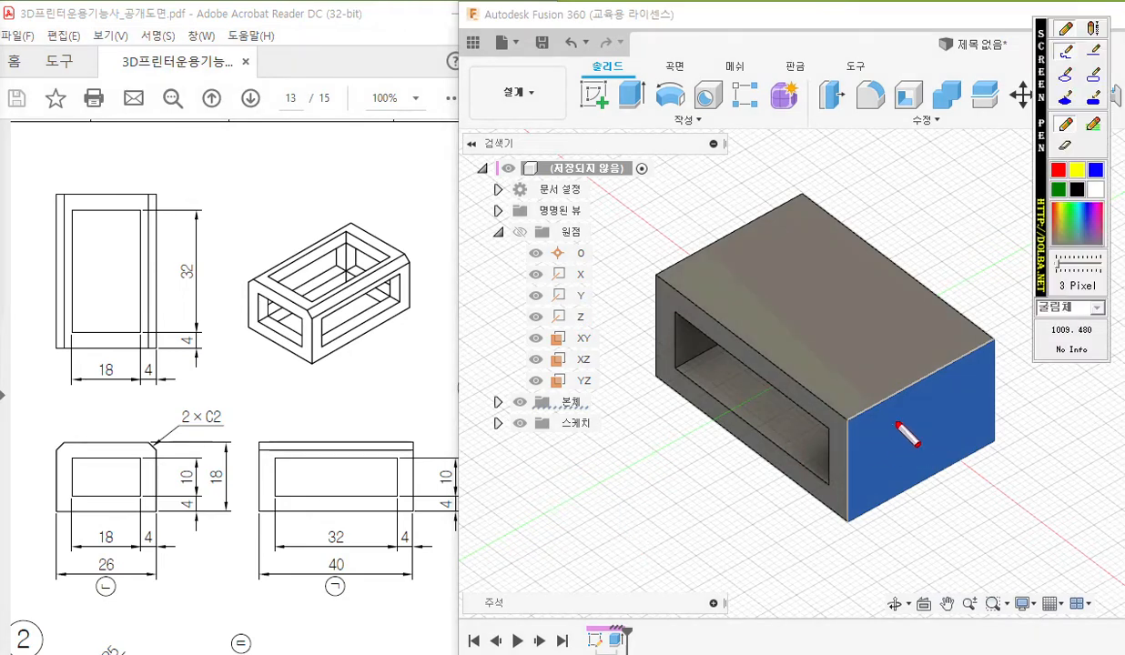
{"action": "mouse_move", "coordinate": [880, 428]}
{"action": "left_mouse_down"}
{"action": "mouse_move", "coordinate": [881, 476]}
{"action": "mouse_move", "coordinate": [938, 453]}
{"action": "mouse_move", "coordinate": [963, 382]}
{"action": "mouse_move", "coordinate": [913, 420]}
{"action": "mouse_move", "coordinate": [870, 424]}
{"action": "mouse_move", "coordinate": [915, 439]}
{"action": "left_mouse_up"}
{"action": "left_click_drag", "start_coordinate": [918, 423], "coordinate": [931, 432]}
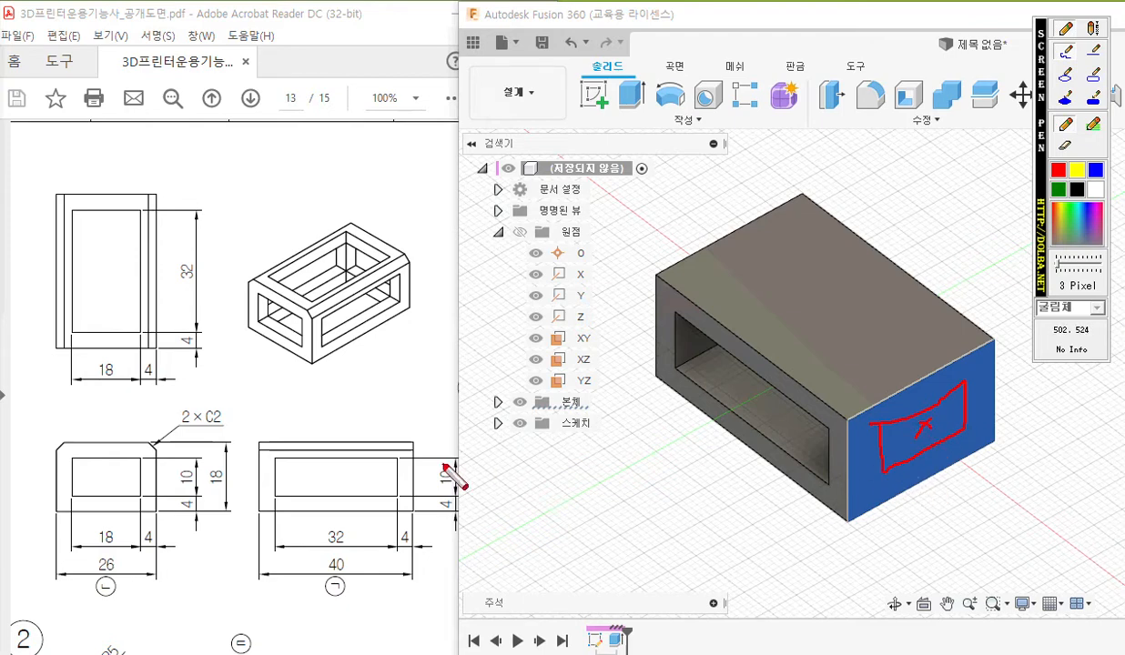
{"action": "mouse_move", "coordinate": [75, 458]}
{"action": "left_mouse_down"}
{"action": "mouse_move", "coordinate": [74, 491]}
{"action": "mouse_move", "coordinate": [141, 497]}
{"action": "mouse_move", "coordinate": [144, 457]}
{"action": "mouse_move", "coordinate": [73, 453]}
{"action": "left_mouse_up"}
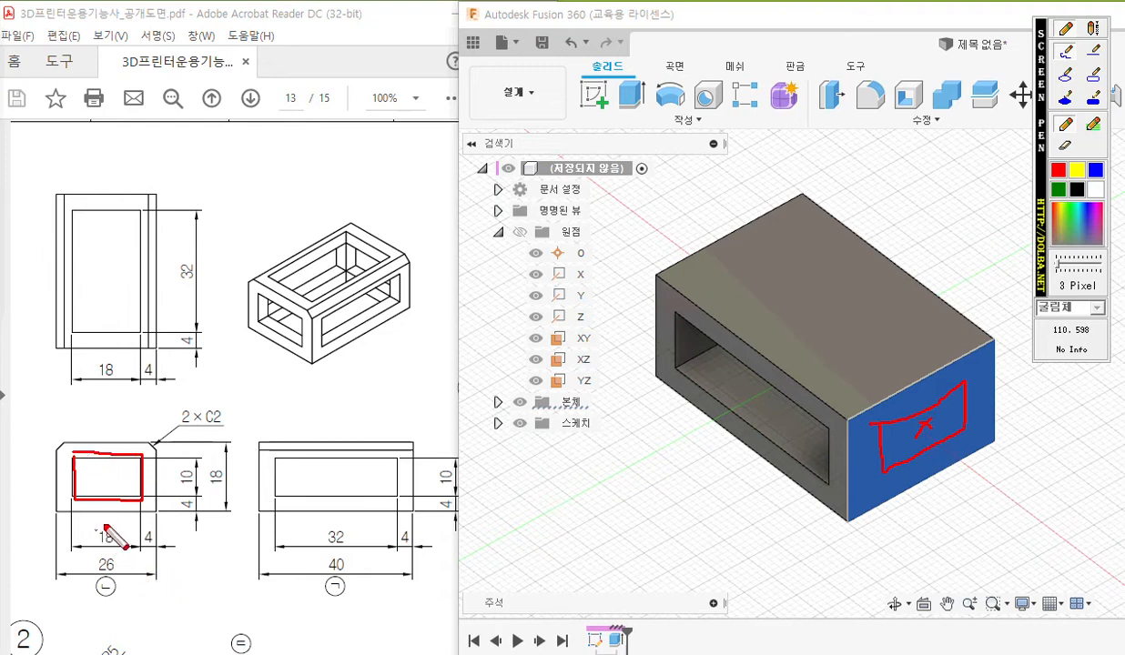
{"action": "mouse_move", "coordinate": [102, 522]}
{"action": "left_mouse_down"}
{"action": "mouse_move", "coordinate": [99, 549]}
{"action": "mouse_move", "coordinate": [112, 528]}
{"action": "left_mouse_up"}
{"action": "mouse_move", "coordinate": [177, 462]}
{"action": "left_mouse_down"}
{"action": "mouse_move", "coordinate": [176, 489]}
{"action": "mouse_move", "coordinate": [189, 466]}
{"action": "left_mouse_up"}
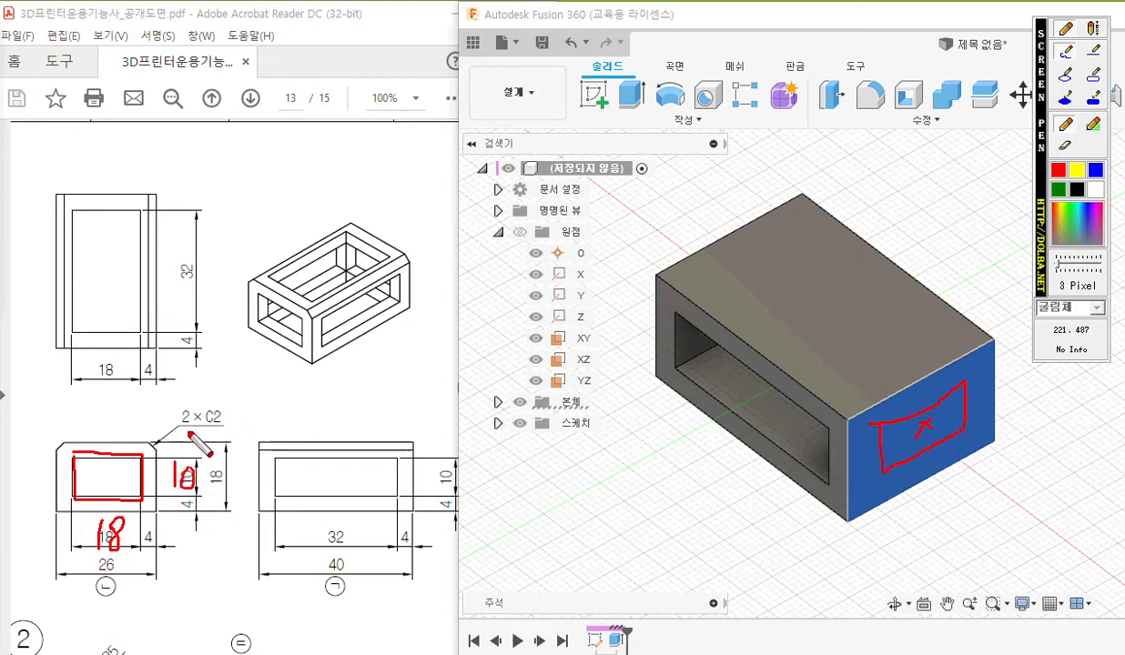
Draw a pen arrow from the end face along the body's length as the cut direction and clear all pen markings.
{"action": "mouse_move", "coordinate": [900, 429]}
{"action": "left_mouse_down"}
{"action": "mouse_move", "coordinate": [754, 302]}
{"action": "mouse_move", "coordinate": [650, 235]}
{"action": "mouse_move", "coordinate": [683, 232]}
{"action": "left_mouse_up"}
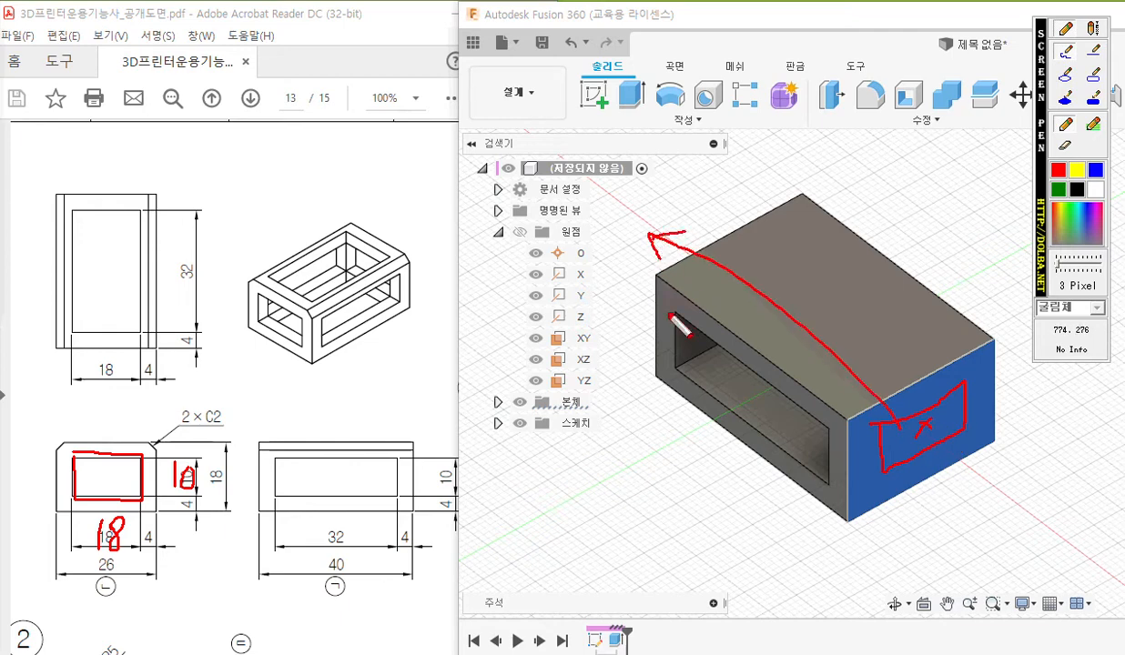
{"action": "left_click", "coordinate": [663, 440]}
{"action": "key", "text": "Escape"}
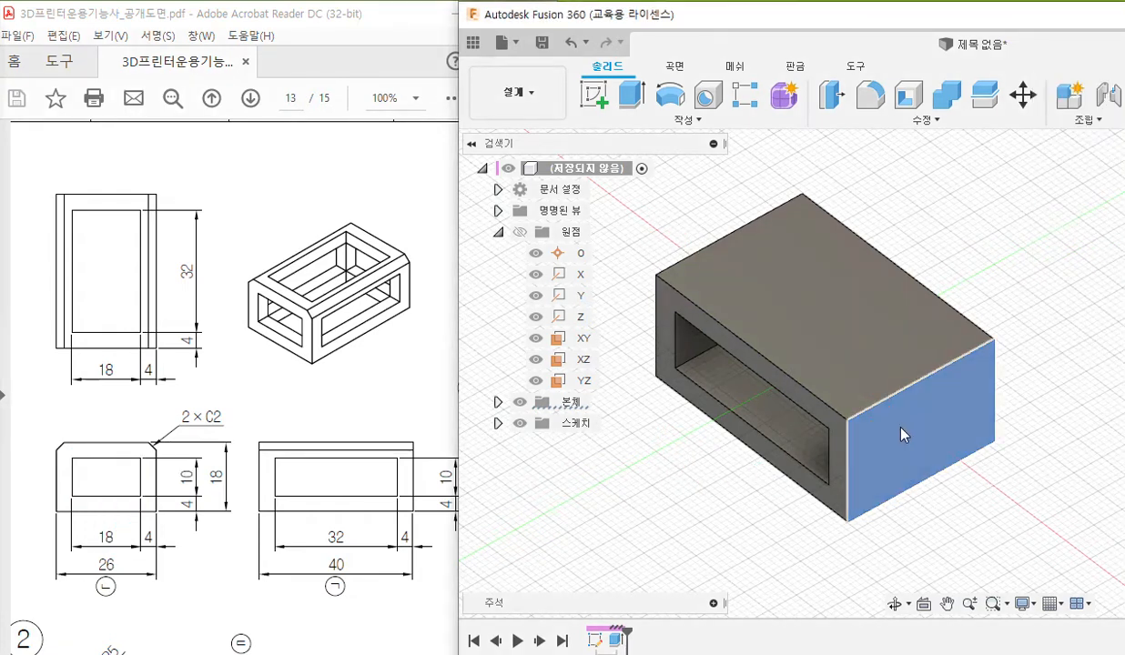
Create a new sketch on the box's solid end face.
{"action": "right_click", "coordinate": [902, 434]}
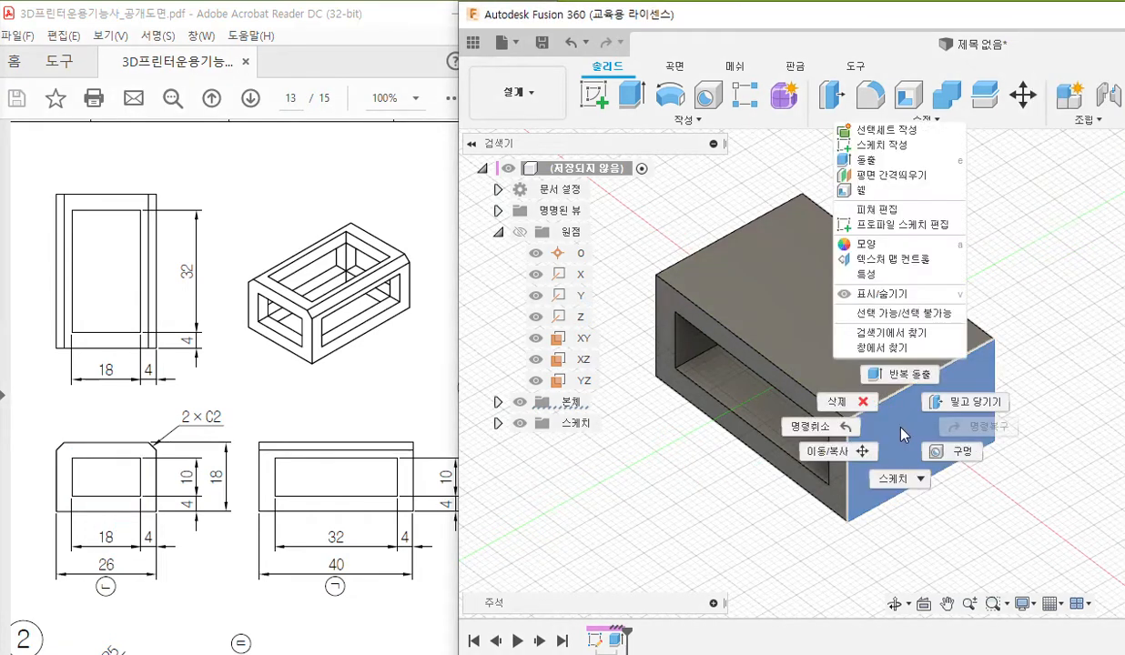
{"action": "left_click", "coordinate": [897, 145]}
{"action": "mouse_move", "coordinate": [928, 311]}
{"action": "middle_mouse_down"}
{"action": "mouse_move", "coordinate": [703, 301]}
{"action": "mouse_move", "coordinate": [673, 221]}
{"action": "middle_mouse_up"}
{"action": "mouse_move", "coordinate": [759, 244]}
{"action": "middle_mouse_down"}
{"action": "mouse_move", "coordinate": [735, 218]}
{"action": "mouse_move", "coordinate": [724, 241]}
{"action": "middle_mouse_up"}
Draw a centre rectangle 18 mm wide and 10 mm high from the sketch origin in the middle of the end face.
{"action": "left_click", "coordinate": [680, 124]}
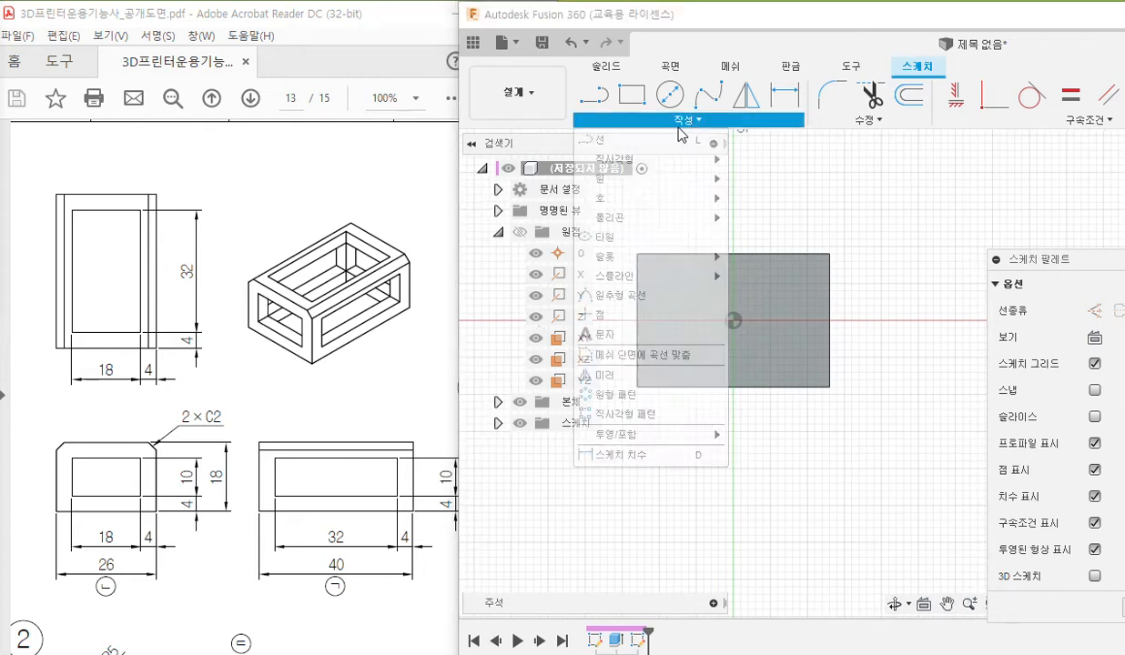
{"action": "mouse_move", "coordinate": [645, 162]}
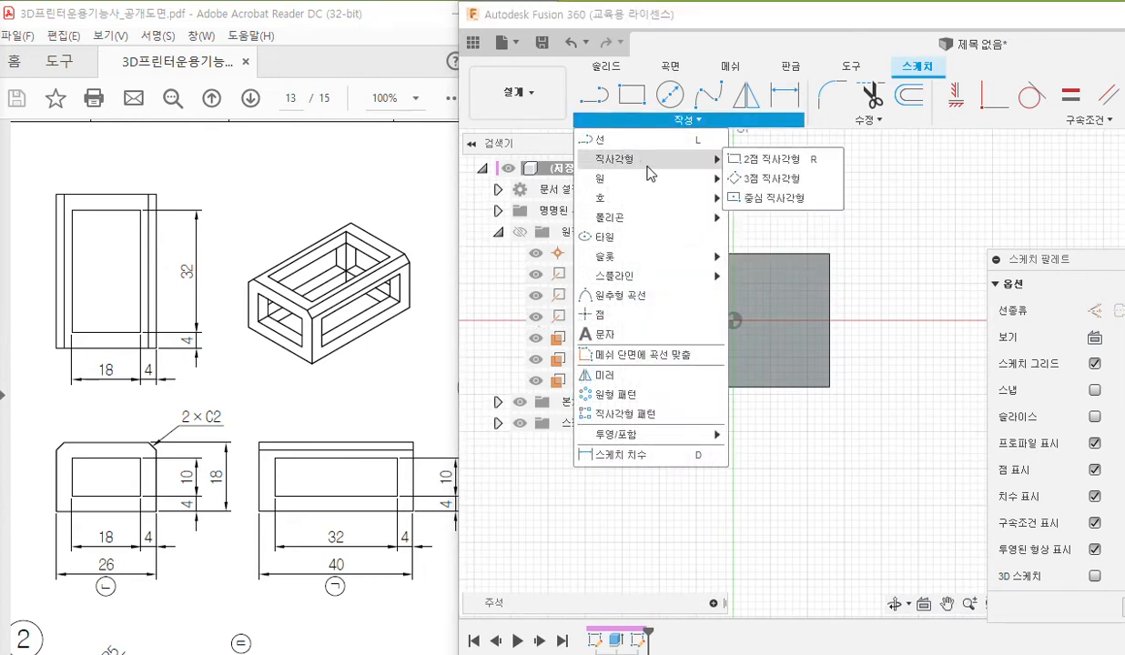
{"action": "left_click", "coordinate": [773, 199]}
{"action": "left_click", "coordinate": [733, 321]}
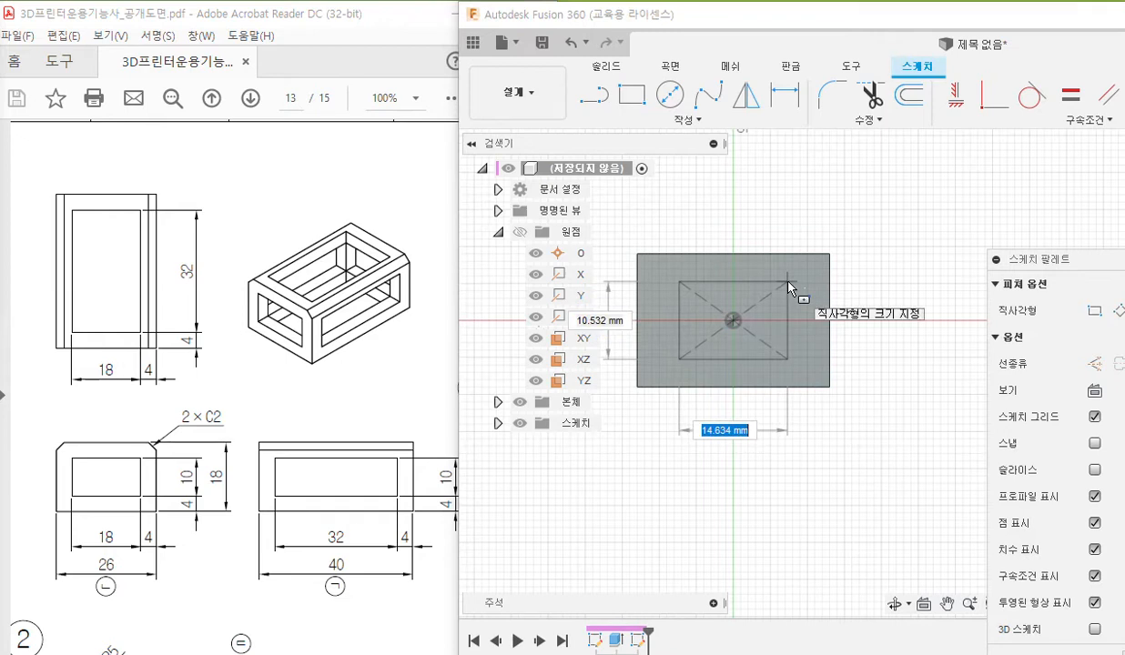
{"action": "type", "text": "18"}
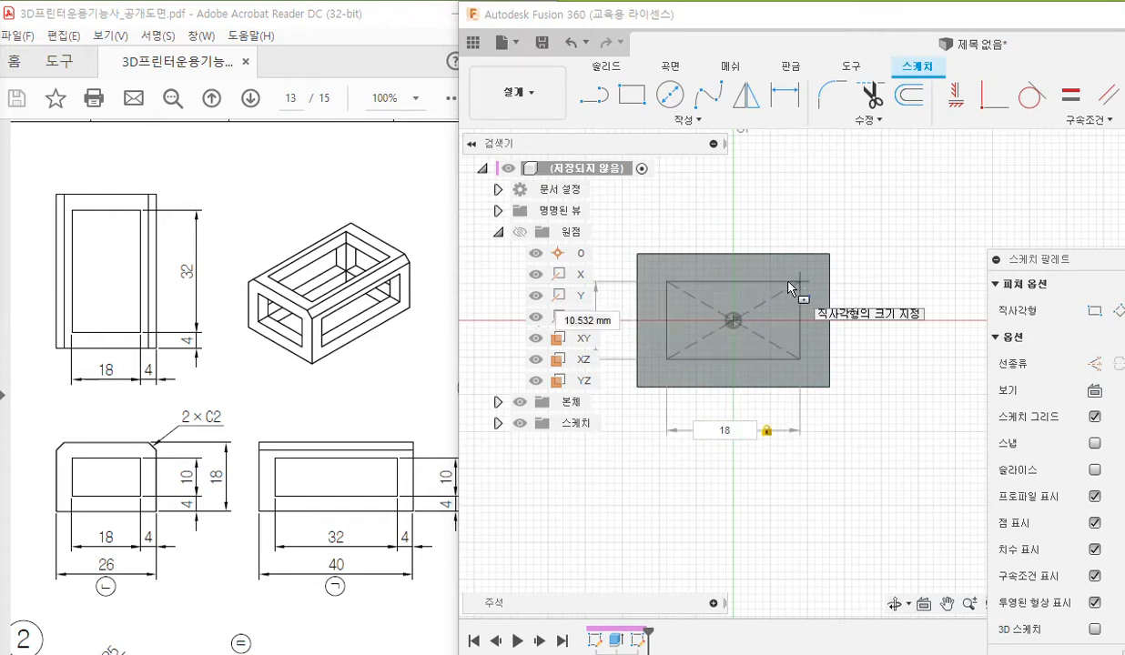
{"action": "key", "text": "Tab"}
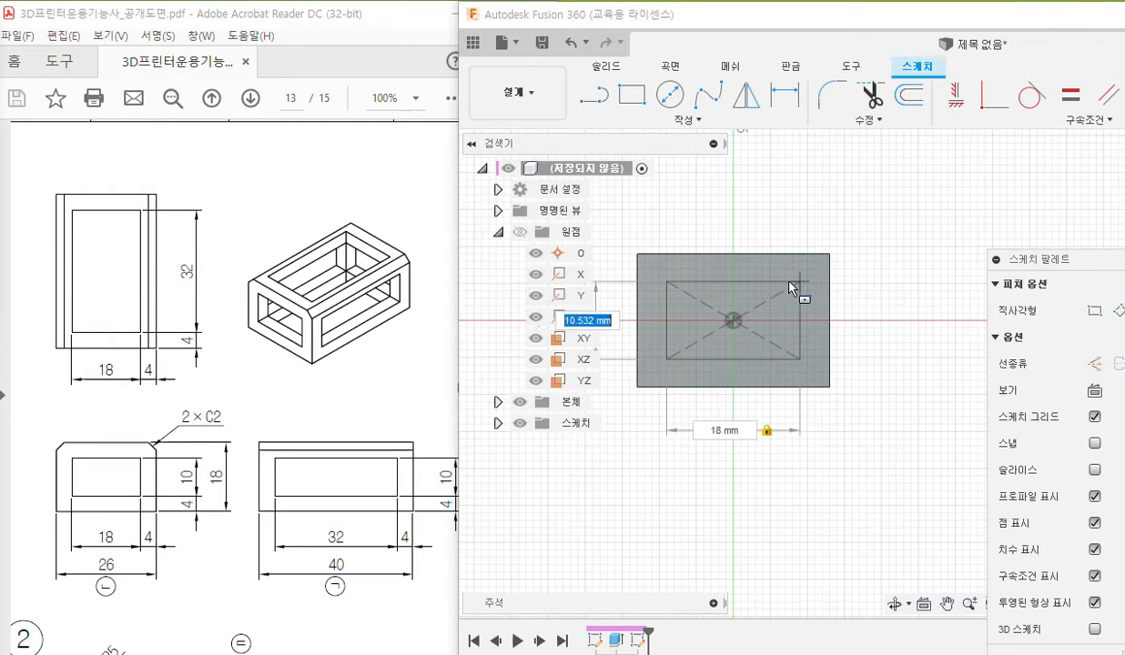
{"action": "type", "text": "1"}
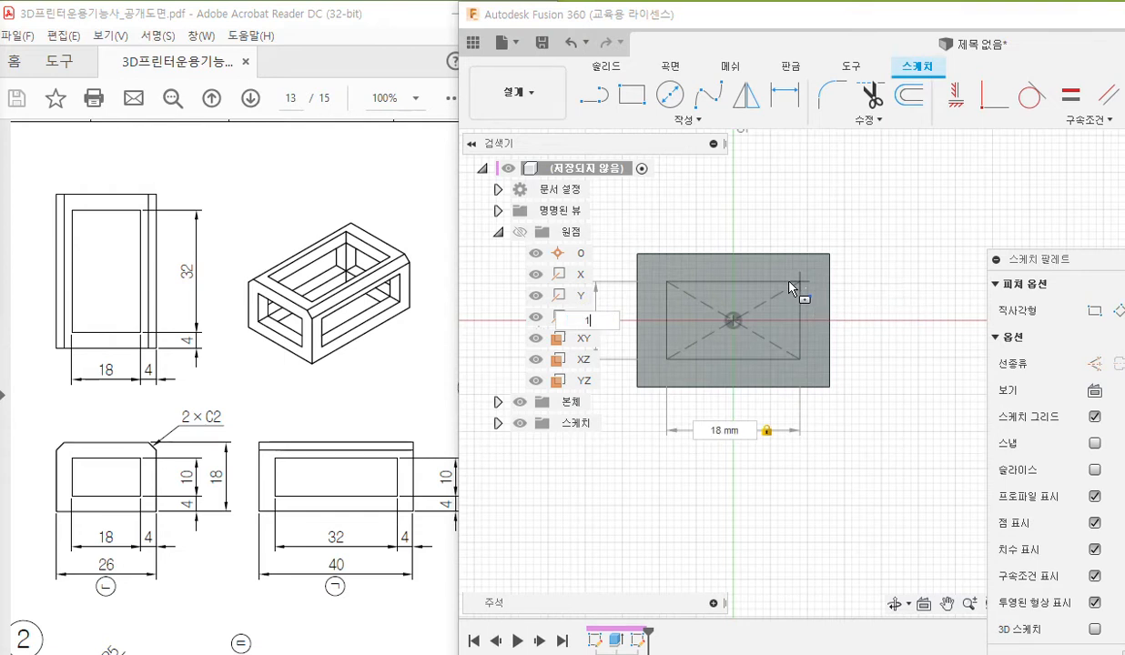
{"action": "type", "text": "0"}
{"action": "key", "text": "Return"}
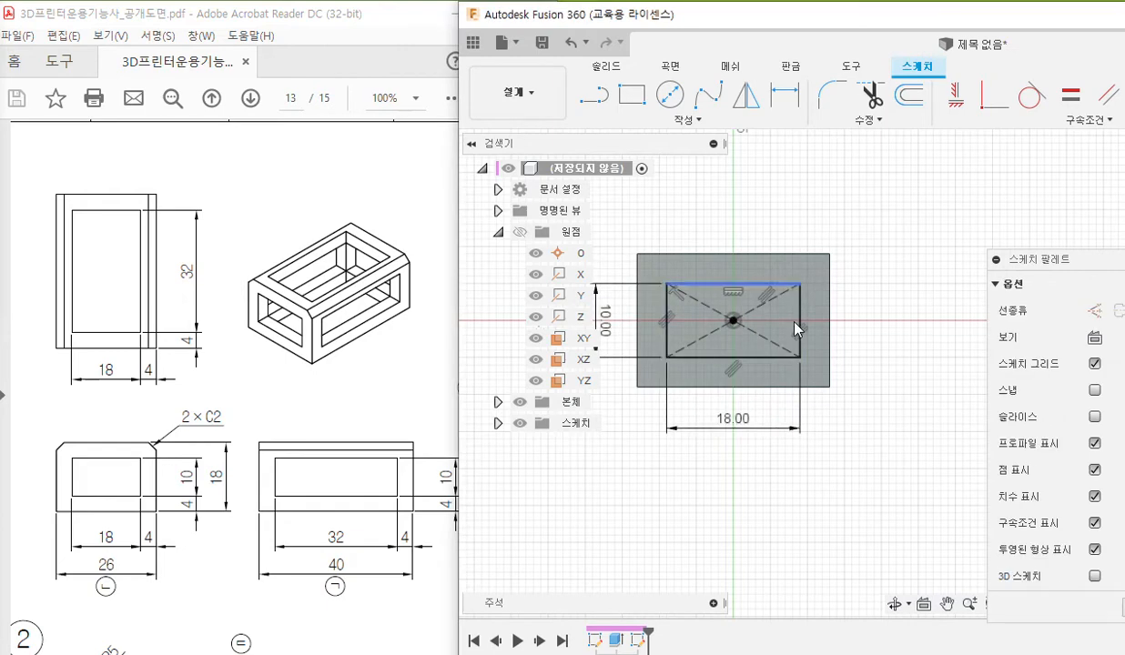
Move the rectangle's 18 mm and 10 mm dimensions closer to its outline.
{"action": "middle_click_drag", "start_coordinate": [653, 441], "coordinate": [713, 416]}
{"action": "scroll", "coordinate": [719, 370], "scroll_direction": "up", "scroll_amount": 2}
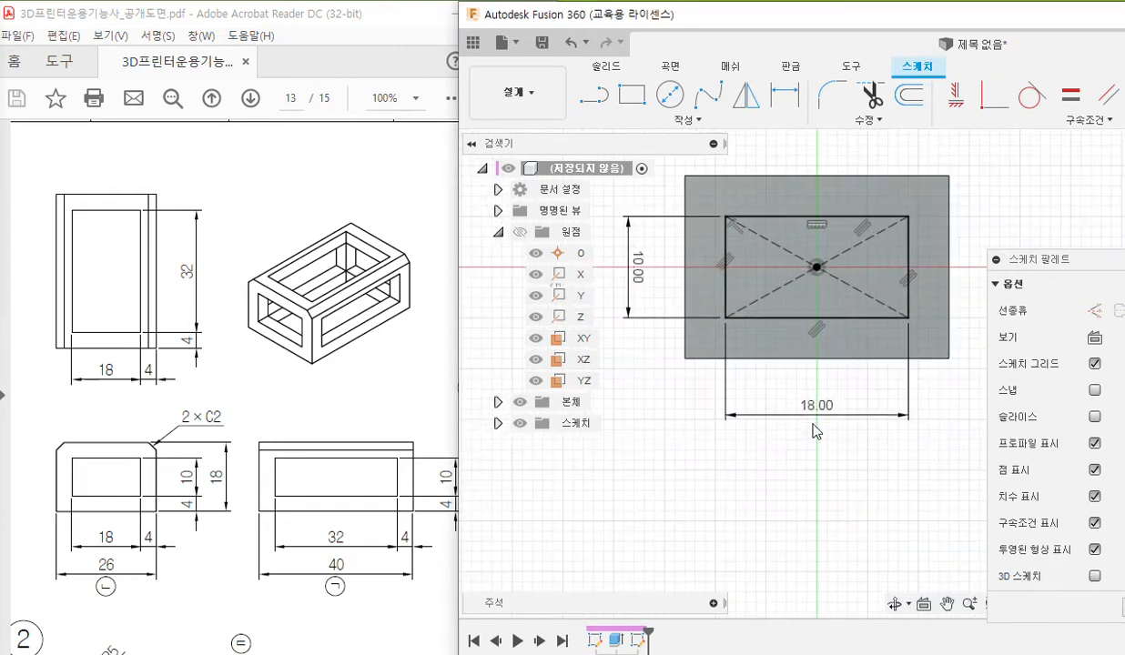
{"action": "left_click_drag", "start_coordinate": [637, 268], "coordinate": [656, 268]}
{"action": "middle_click_drag", "start_coordinate": [839, 283], "coordinate": [799, 330]}
Maximize the window and set up an Extrude of the 18 by 10 mm profile as a cut with the extent All.
{"action": "left_click", "coordinate": [697, 300]}
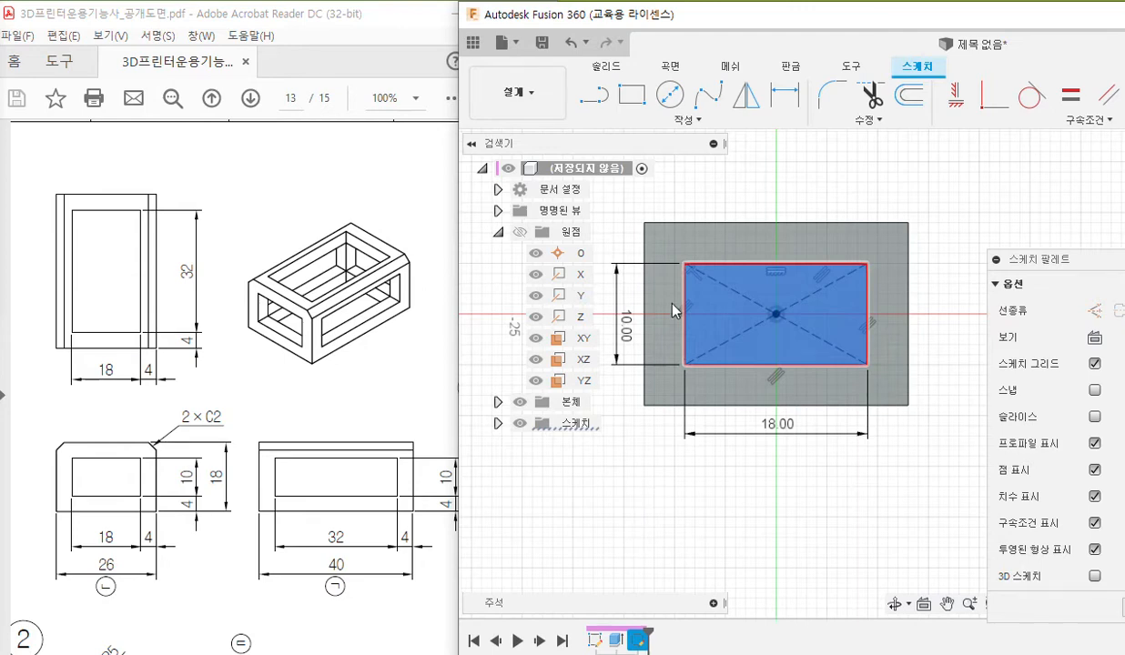
{"action": "double_click", "coordinate": [794, 19]}
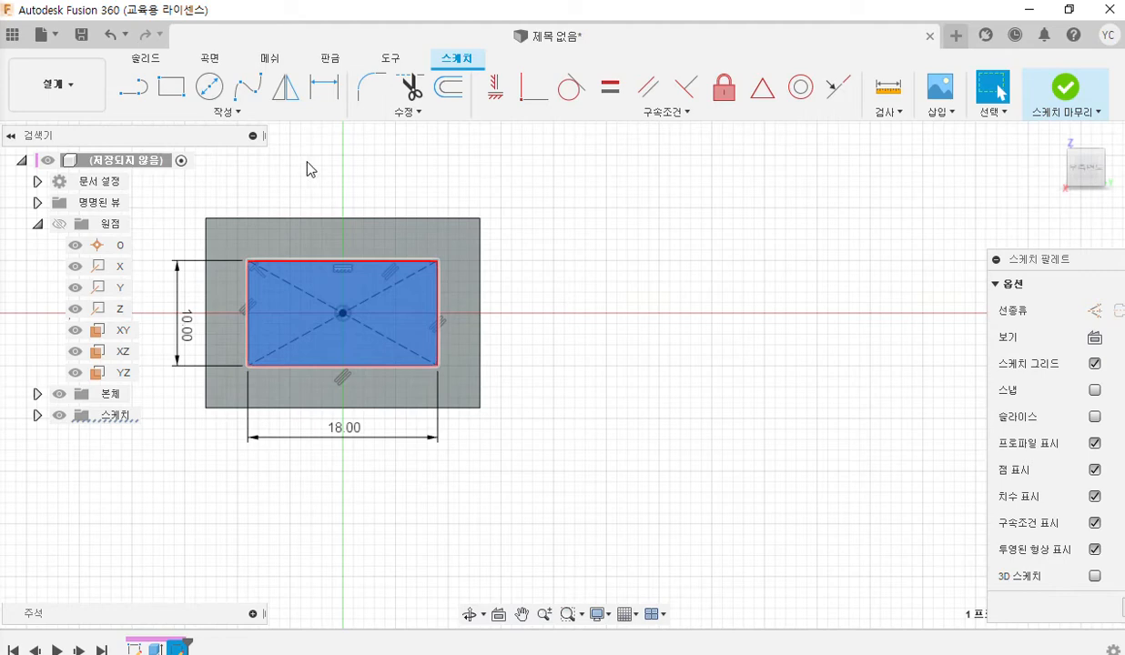
{"action": "middle_click_drag", "start_coordinate": [359, 176], "coordinate": [549, 283], "text": "shift"}
{"action": "left_click", "coordinate": [153, 62]}
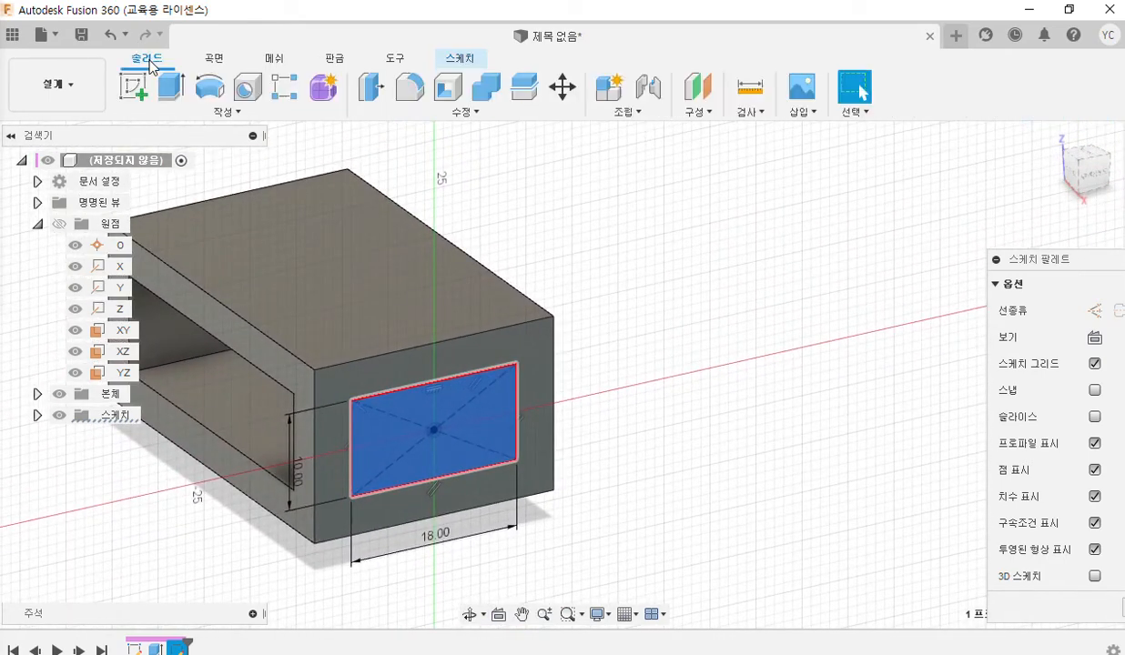
{"action": "left_click", "coordinate": [176, 96]}
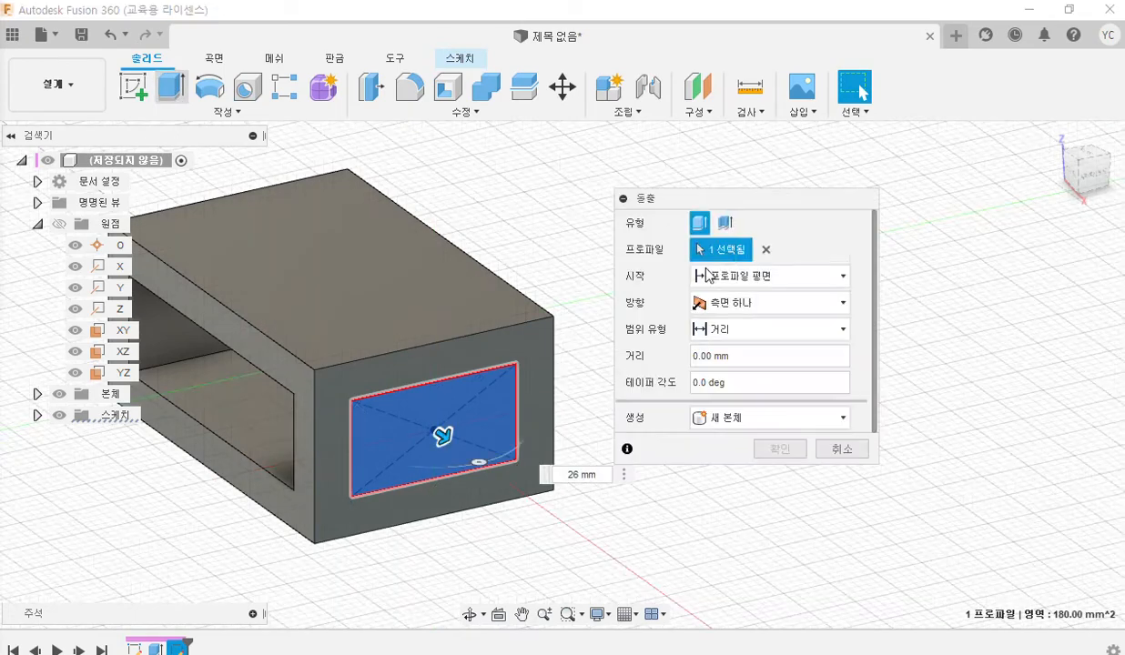
{"action": "left_click_drag", "start_coordinate": [725, 207], "coordinate": [692, 152]}
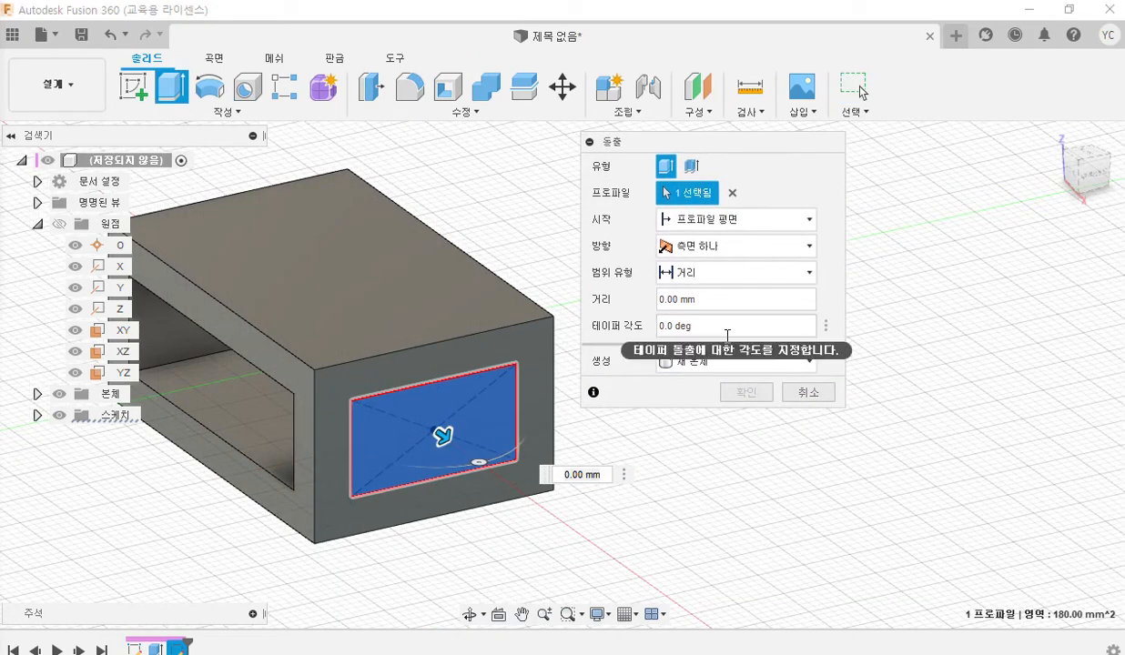
{"action": "left_click", "coordinate": [740, 363]}
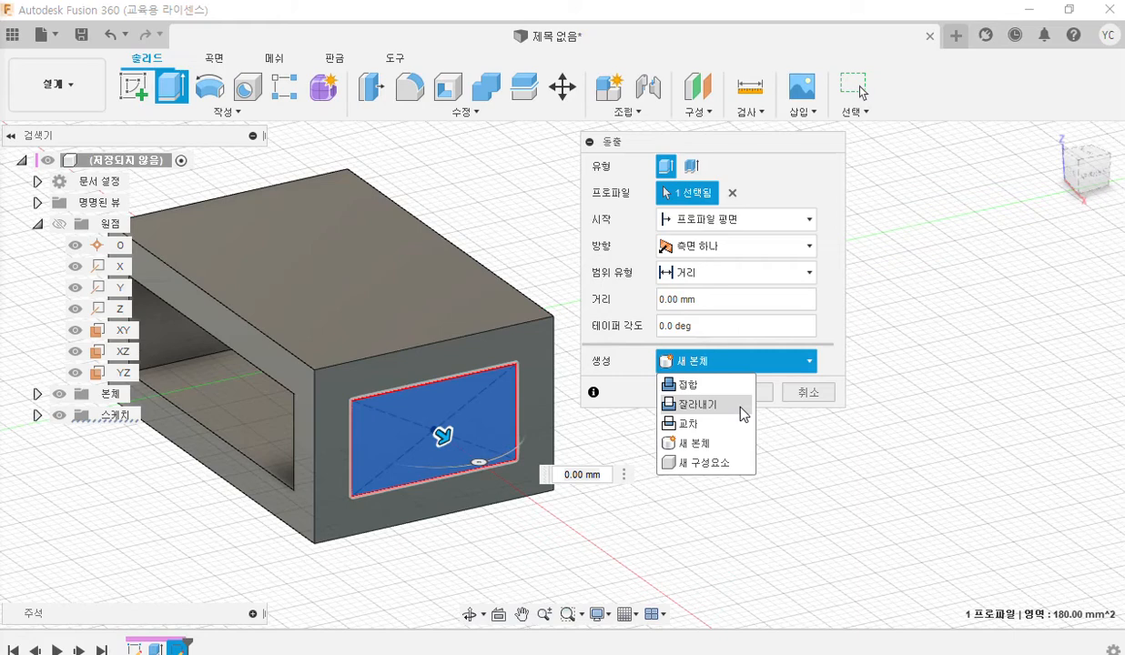
{"action": "left_click", "coordinate": [714, 404]}
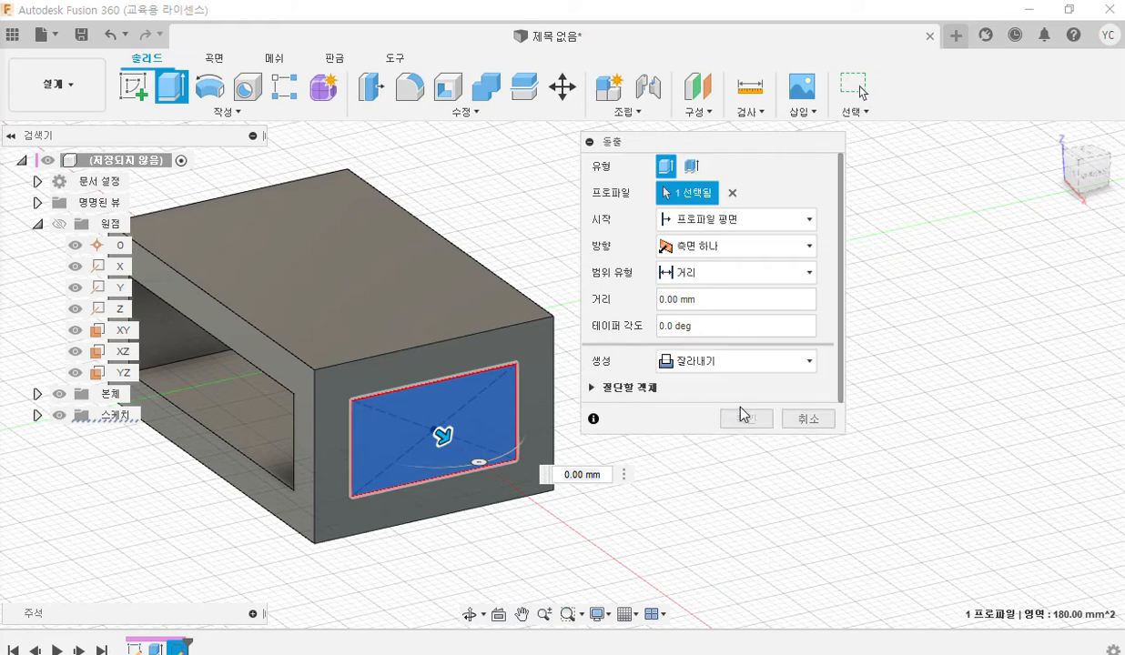
{"action": "left_click", "coordinate": [732, 278]}
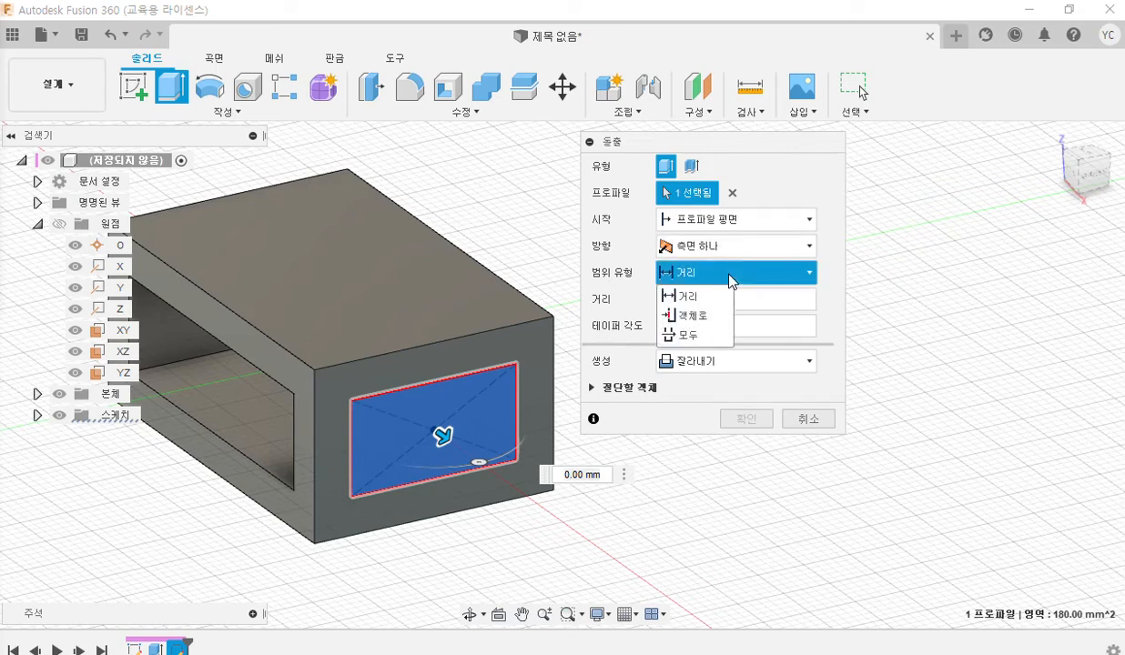
{"action": "left_click", "coordinate": [707, 338]}
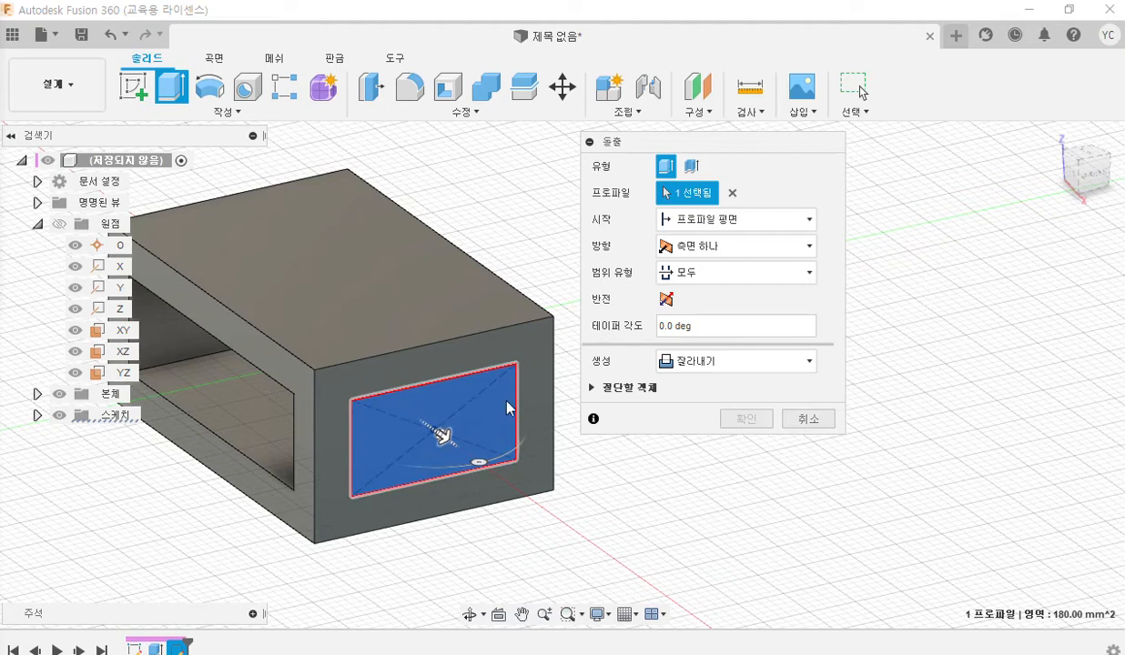
Flip the cut direction so it runs into the body along its length and complete the extrude cut.
{"action": "left_click", "coordinate": [668, 298]}
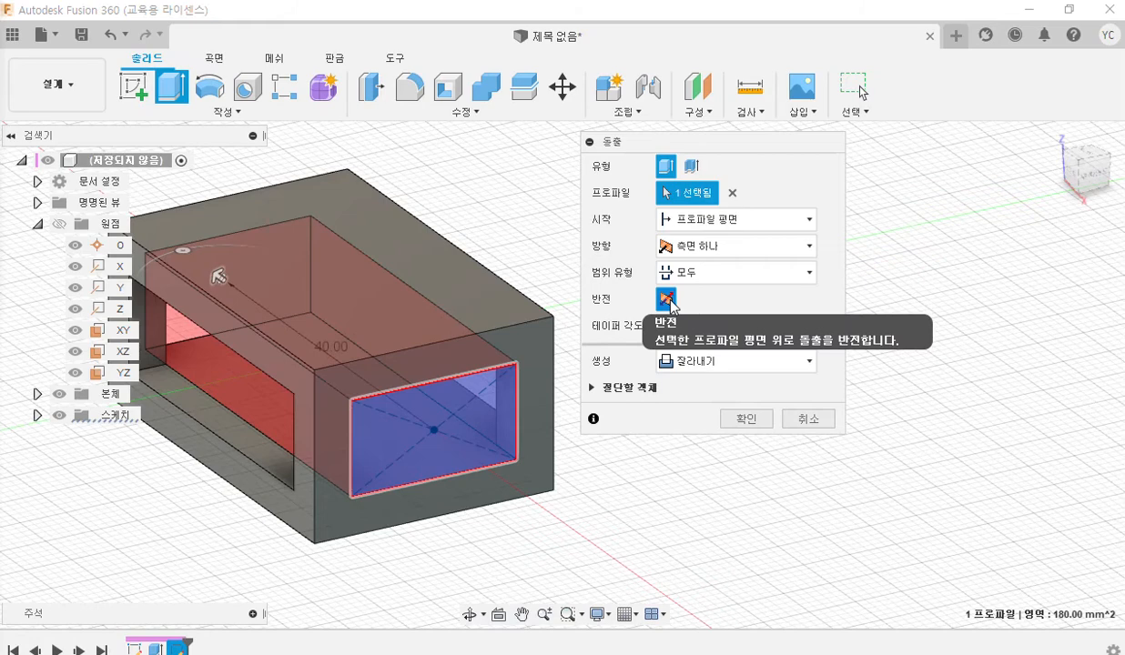
{"action": "left_click", "coordinate": [667, 298]}
{"action": "left_click", "coordinate": [667, 299]}
{"action": "left_click", "coordinate": [667, 299]}
{"action": "left_click", "coordinate": [668, 298]}
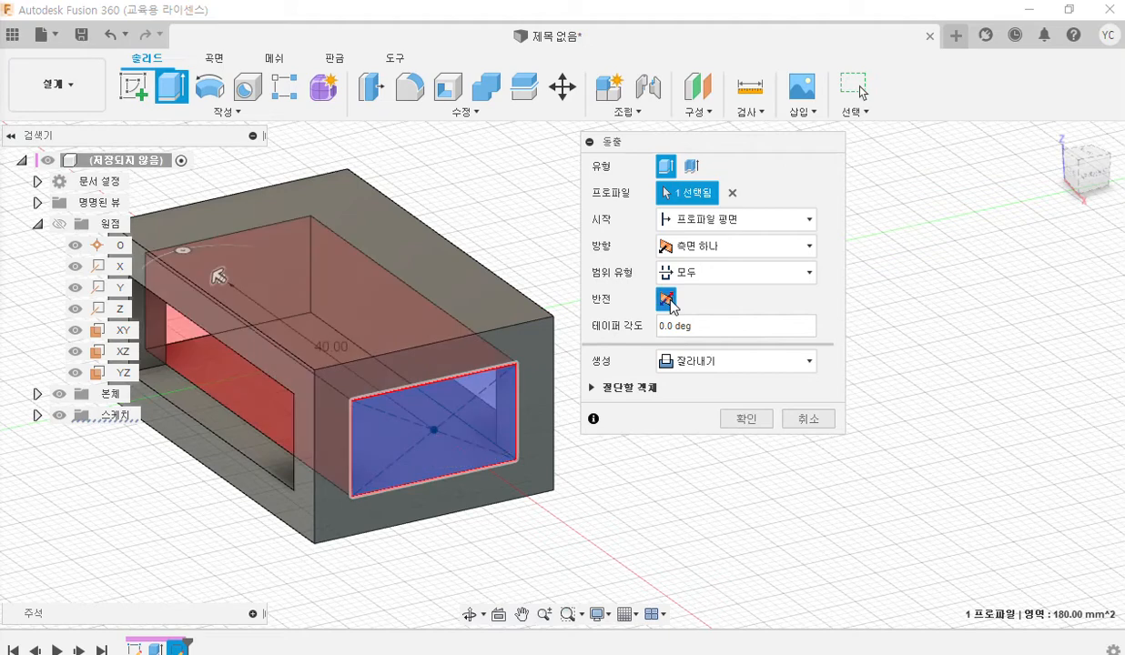
{"action": "left_click", "coordinate": [667, 299]}
{"action": "left_click", "coordinate": [667, 299]}
{"action": "left_click", "coordinate": [667, 298]}
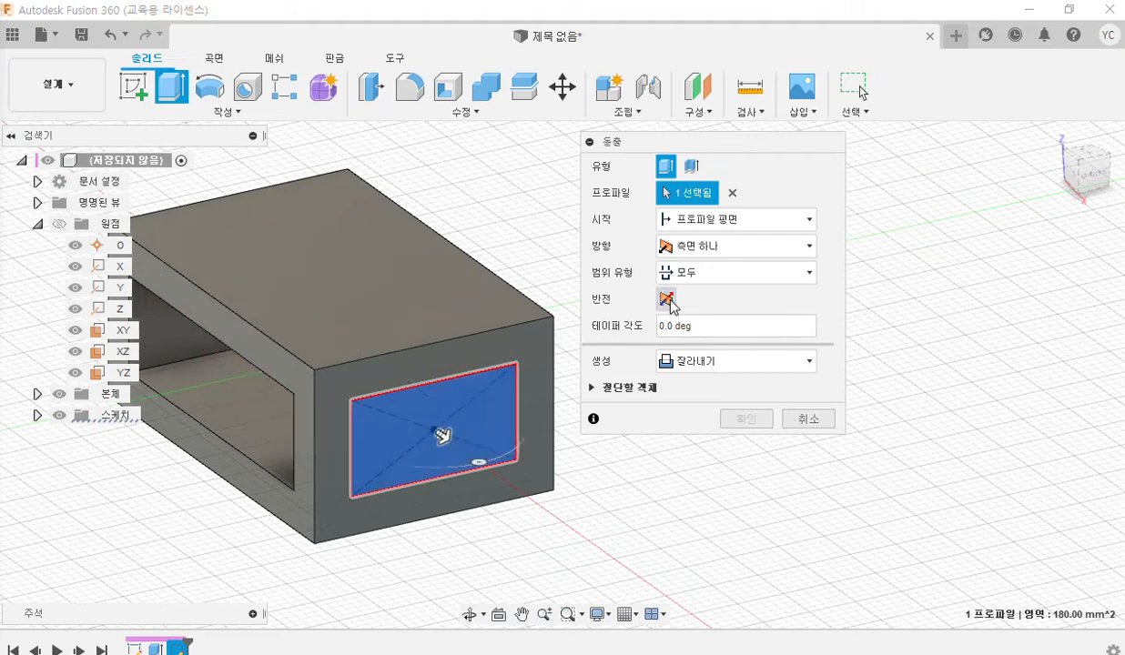
{"action": "left_click", "coordinate": [667, 299]}
{"action": "left_click", "coordinate": [668, 299]}
{"action": "left_click", "coordinate": [668, 298]}
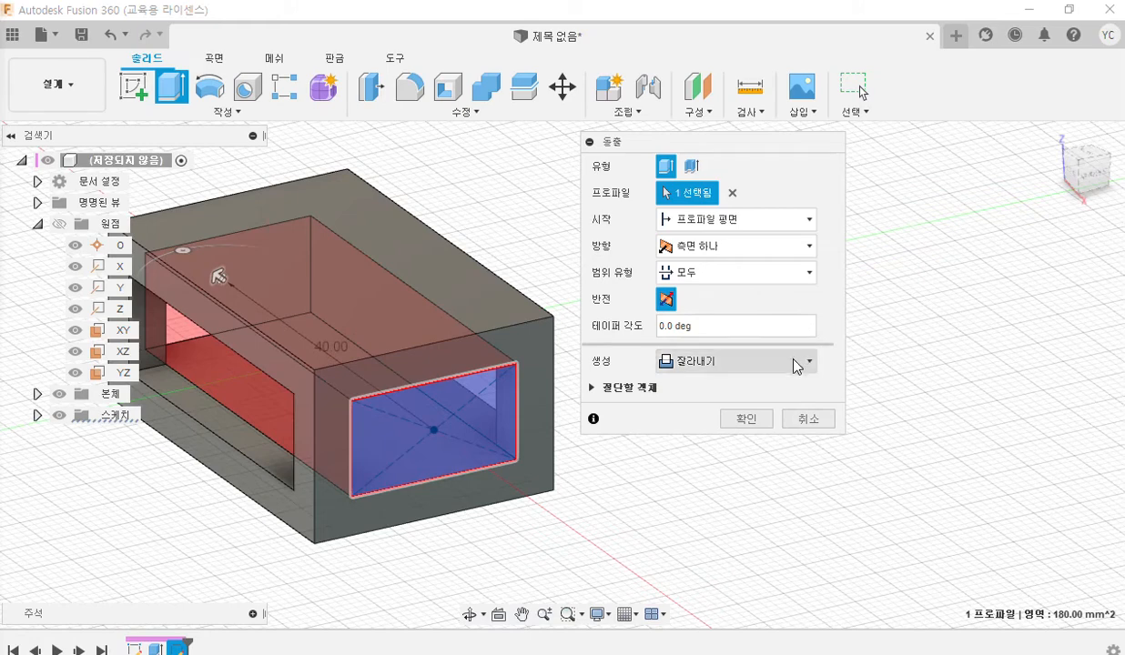
{"action": "left_click", "coordinate": [746, 420]}
Select the box's solid top face and place the Fusion 360 window back beside the PDF drawing.
{"action": "middle_click_drag", "start_coordinate": [532, 257], "coordinate": [690, 264]}
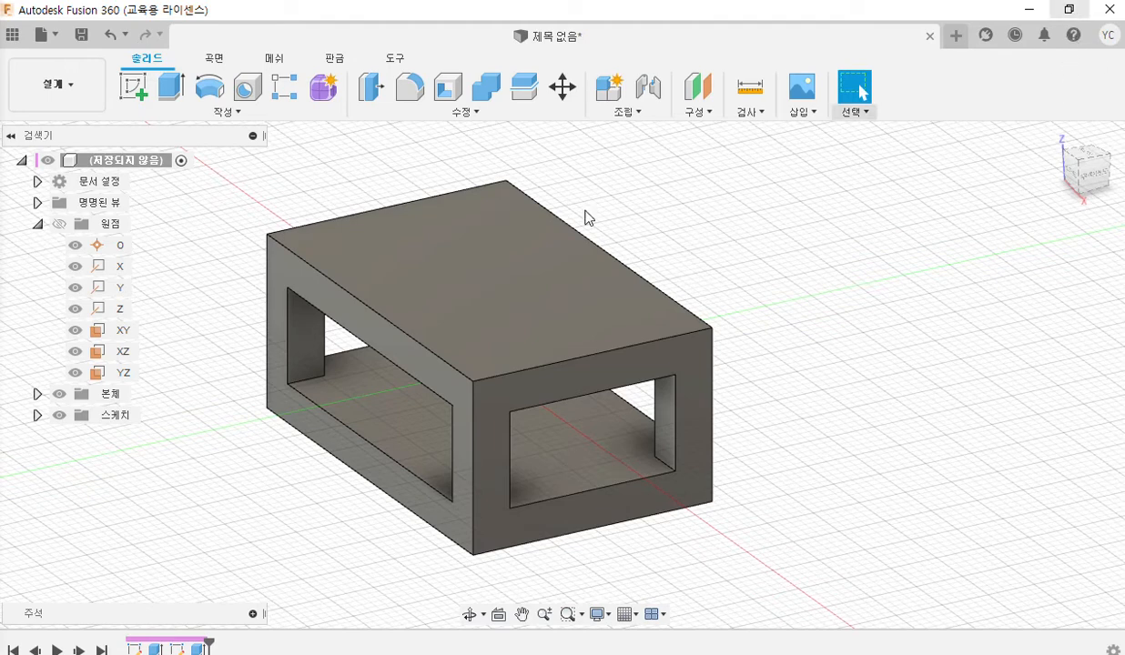
{"action": "left_click", "coordinate": [464, 269]}
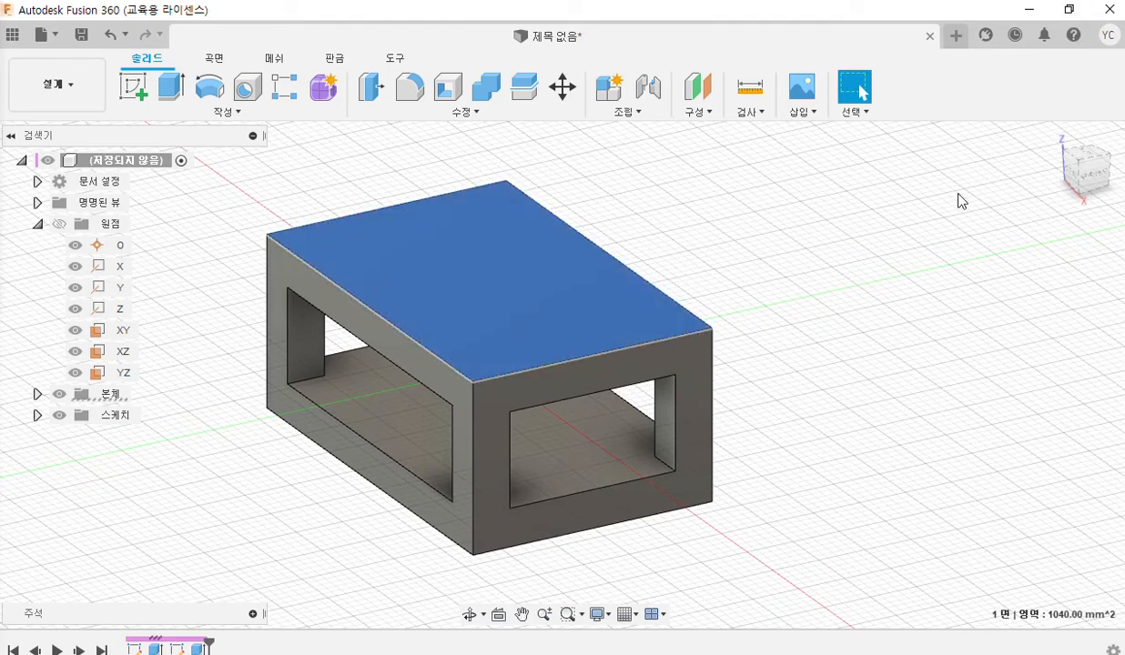
{"action": "left_click", "coordinate": [1069, 10]}
{"action": "middle_click_drag", "start_coordinate": [790, 226], "coordinate": [729, 240]}
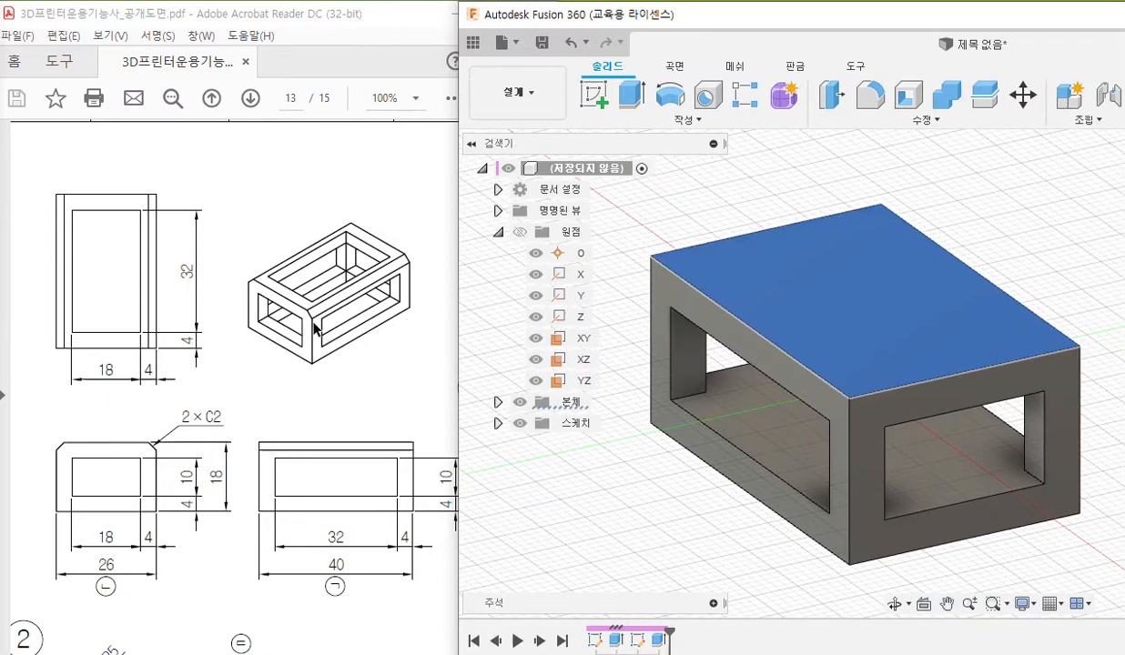
Pen-draw a rectangular opening on the top face, mark its middle with an X and write 중심 above it.
{"action": "key", "text": "F12"}
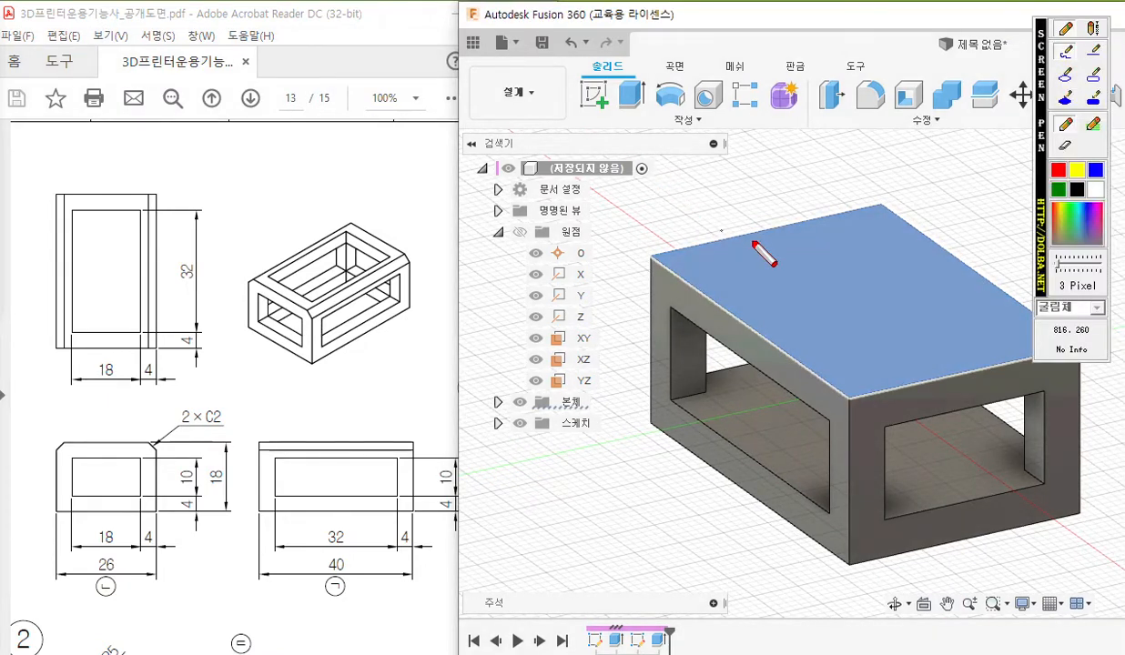
{"action": "mouse_move", "coordinate": [724, 276]}
{"action": "left_mouse_down"}
{"action": "mouse_move", "coordinate": [778, 329]}
{"action": "mouse_move", "coordinate": [853, 362]}
{"action": "mouse_move", "coordinate": [972, 326]}
{"action": "mouse_move", "coordinate": [863, 237]}
{"action": "mouse_move", "coordinate": [741, 278]}
{"action": "left_mouse_up"}
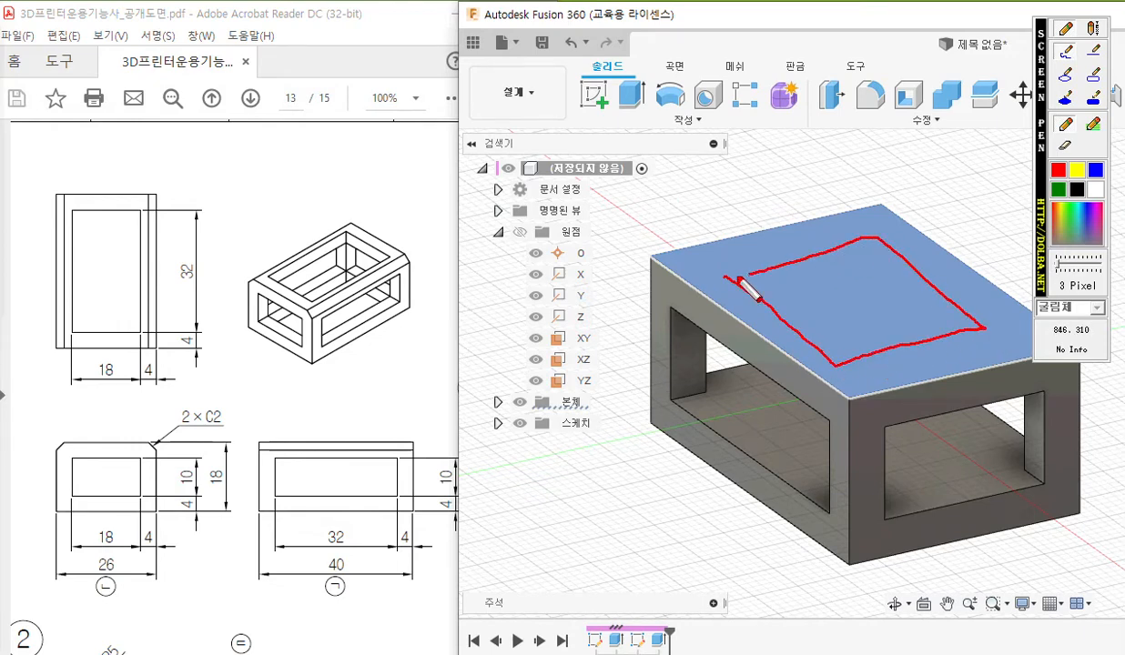
{"action": "mouse_move", "coordinate": [863, 285]}
{"action": "left_mouse_down"}
{"action": "mouse_move", "coordinate": [850, 307]}
{"action": "mouse_move", "coordinate": [863, 306]}
{"action": "left_mouse_up"}
{"action": "mouse_move", "coordinate": [795, 182]}
{"action": "left_mouse_down"}
{"action": "mouse_move", "coordinate": [814, 195]}
{"action": "mouse_move", "coordinate": [805, 208]}
{"action": "left_mouse_up"}
{"action": "left_click_drag", "start_coordinate": [807, 210], "coordinate": [840, 193]}
{"action": "mouse_move", "coordinate": [852, 173]}
{"action": "left_mouse_down"}
{"action": "mouse_move", "coordinate": [833, 215]}
{"action": "mouse_move", "coordinate": [846, 215]}
{"action": "left_mouse_up"}
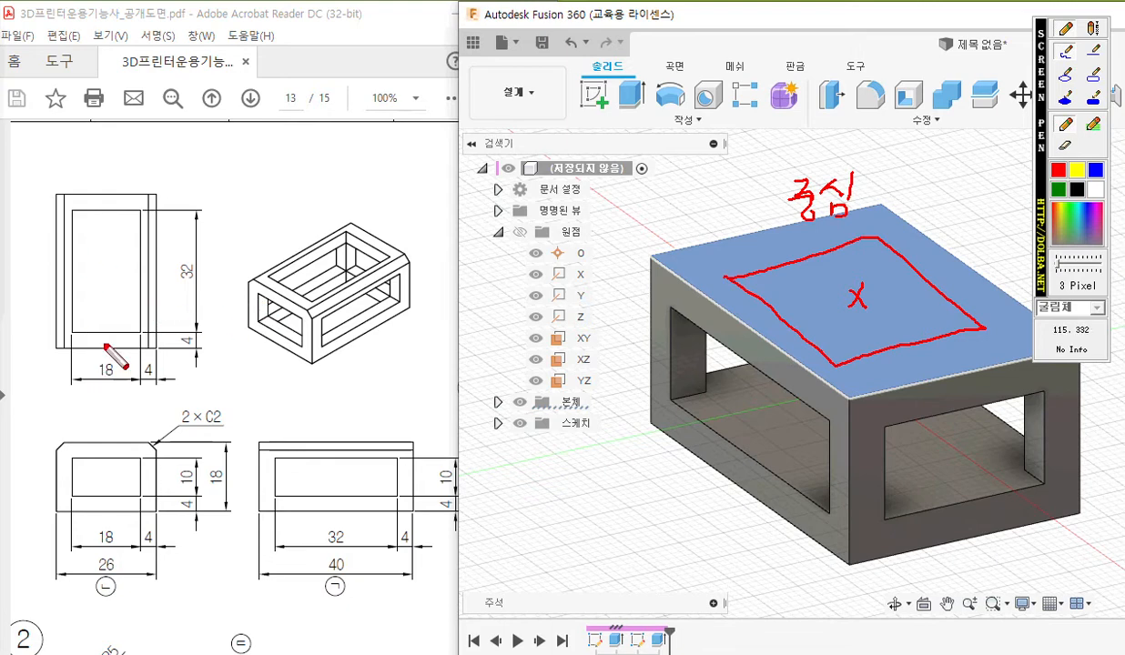
Annotate the opening in the drawing's top view as 18 wide and 32 long, and clear all pen markings.
{"action": "mouse_move", "coordinate": [101, 356]}
{"action": "left_mouse_down"}
{"action": "mouse_move", "coordinate": [98, 388]}
{"action": "mouse_move", "coordinate": [107, 373]}
{"action": "mouse_move", "coordinate": [117, 387]}
{"action": "left_mouse_up"}
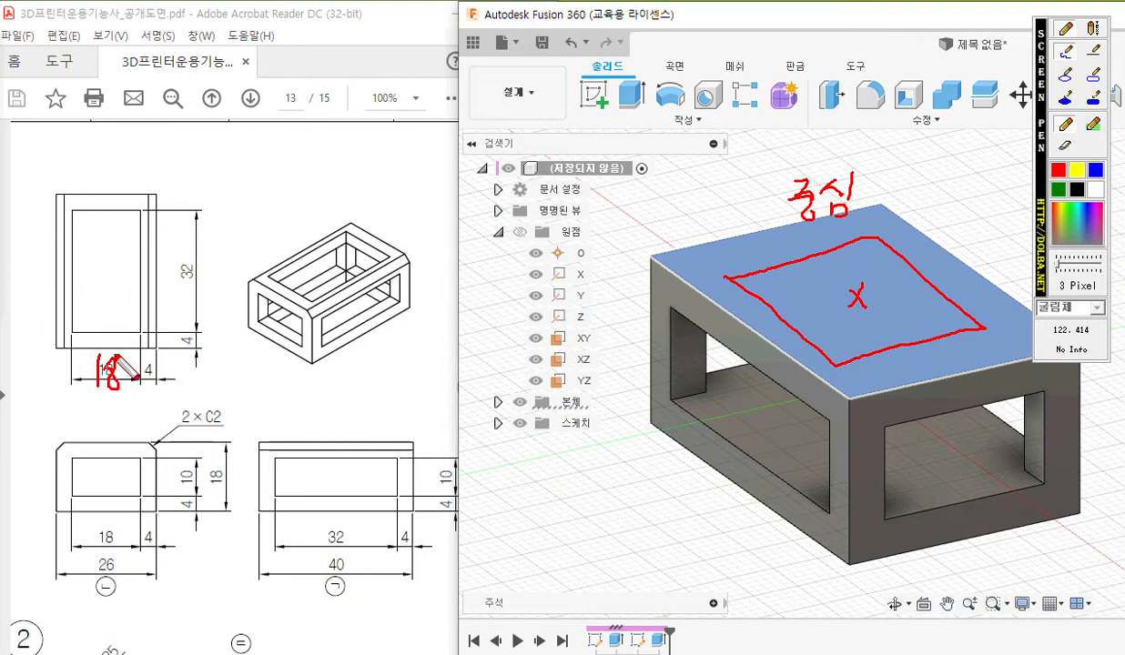
{"action": "mouse_move", "coordinate": [175, 241]}
{"action": "left_mouse_down"}
{"action": "mouse_move", "coordinate": [188, 275]}
{"action": "mouse_move", "coordinate": [175, 289]}
{"action": "mouse_move", "coordinate": [204, 270]}
{"action": "mouse_move", "coordinate": [218, 288]}
{"action": "left_mouse_up"}
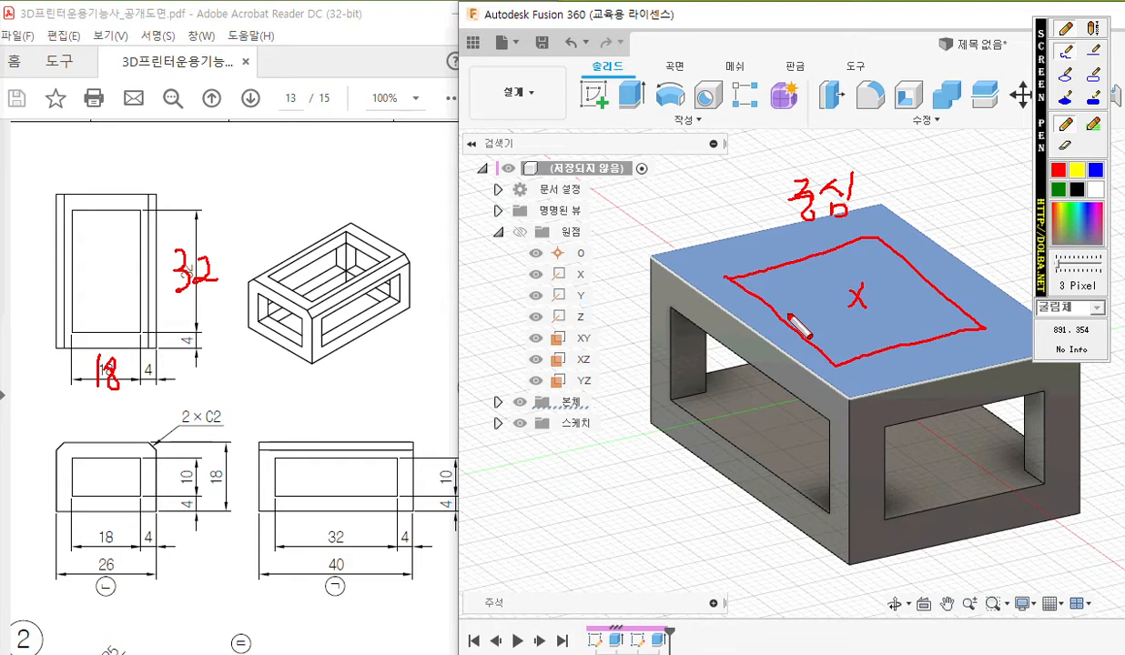
{"action": "key", "text": "Escape"}
Create a new sketch on the box's solid top face.
{"action": "right_click", "coordinate": [732, 270]}
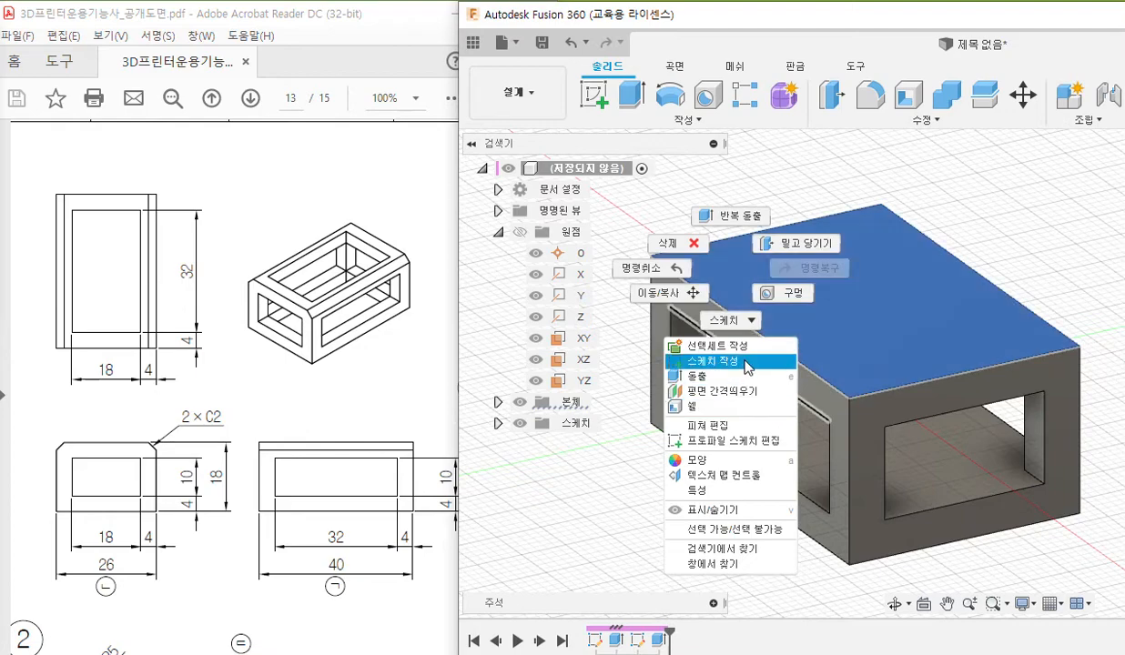
{"action": "left_click", "coordinate": [713, 360]}
{"action": "mouse_move", "coordinate": [850, 378]}
{"action": "middle_mouse_down"}
{"action": "mouse_move", "coordinate": [570, 413]}
{"action": "mouse_move", "coordinate": [782, 388]}
{"action": "middle_mouse_up"}
{"action": "scroll", "coordinate": [818, 394], "scroll_direction": "down", "scroll_amount": 1}
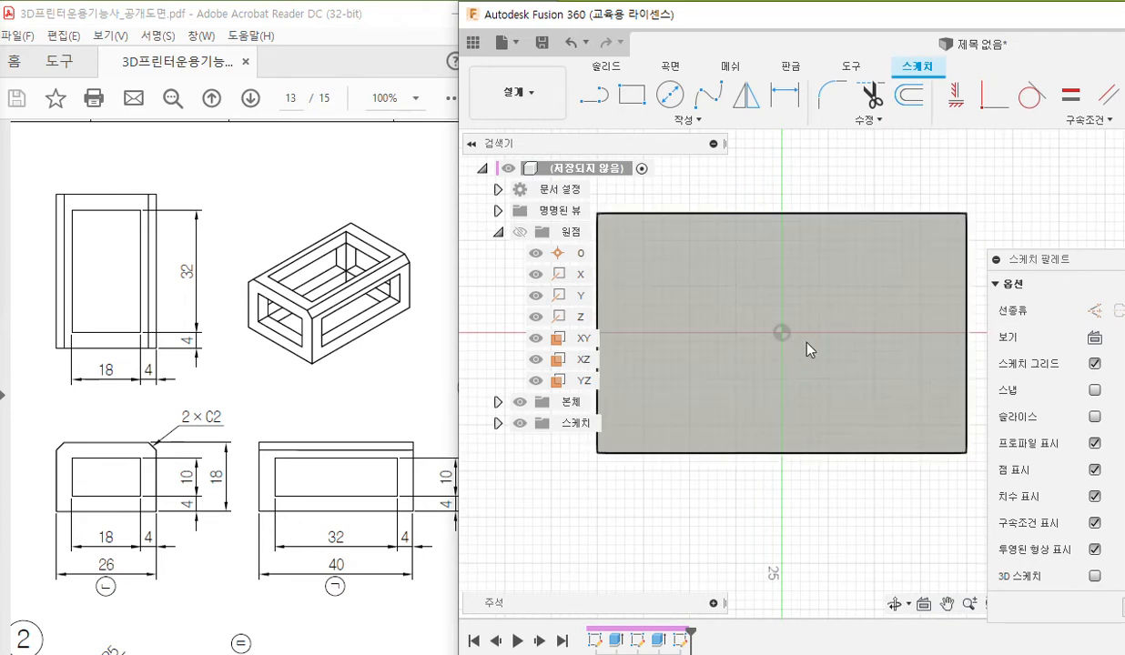
Draw a center rectangle from the origin on the top face, 32 mm long and 18 mm wide.
{"action": "left_click", "coordinate": [687, 119]}
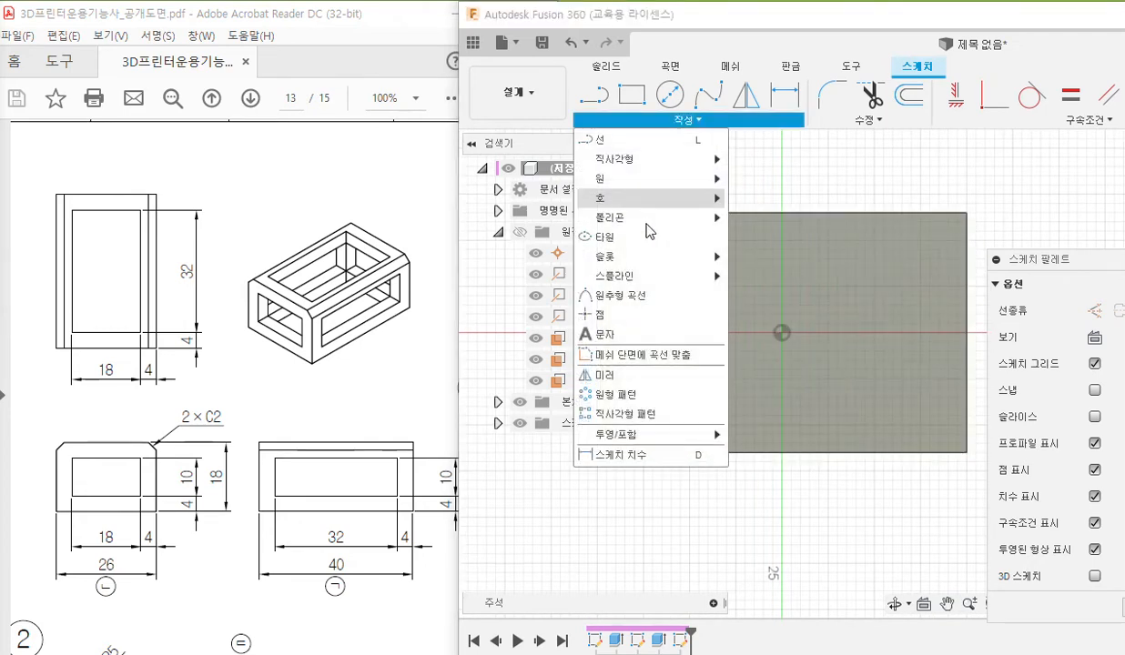
{"action": "mouse_move", "coordinate": [656, 166]}
{"action": "left_click", "coordinate": [757, 198]}
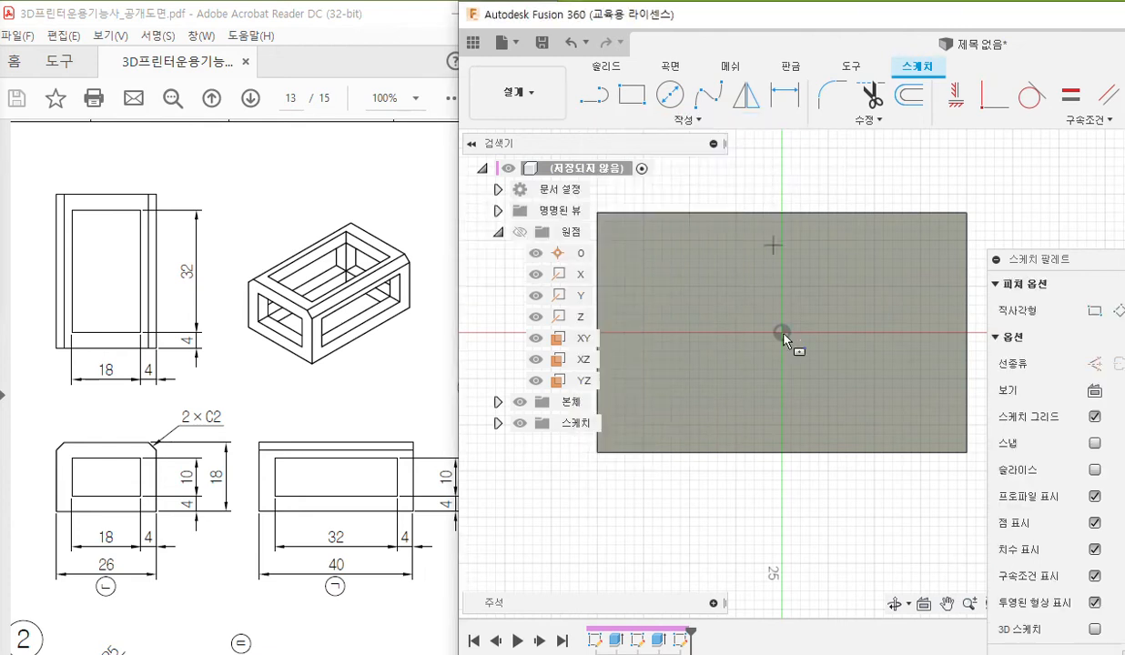
{"action": "left_click", "coordinate": [783, 334]}
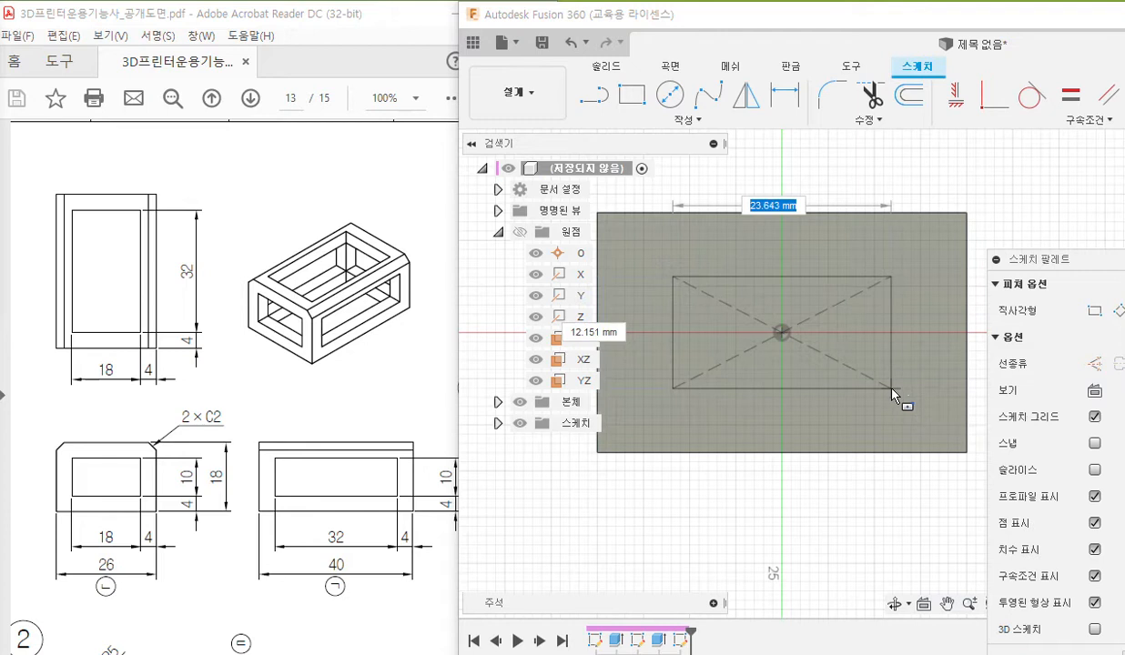
{"action": "type", "text": "32"}
{"action": "key", "text": "Tab"}
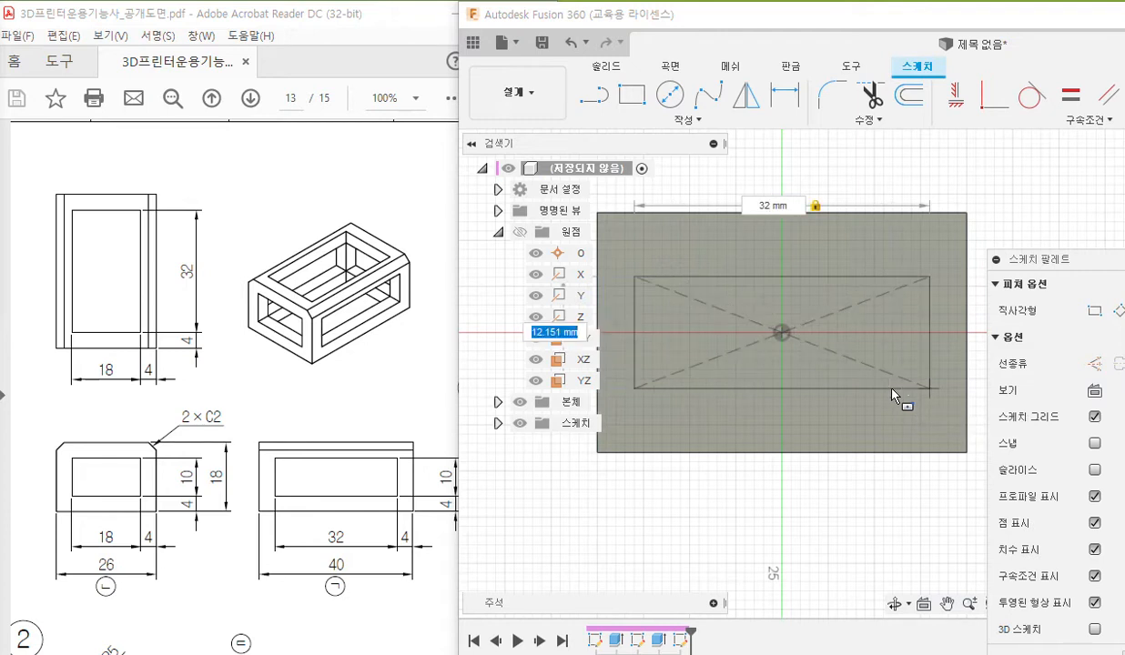
{"action": "type", "text": "18"}
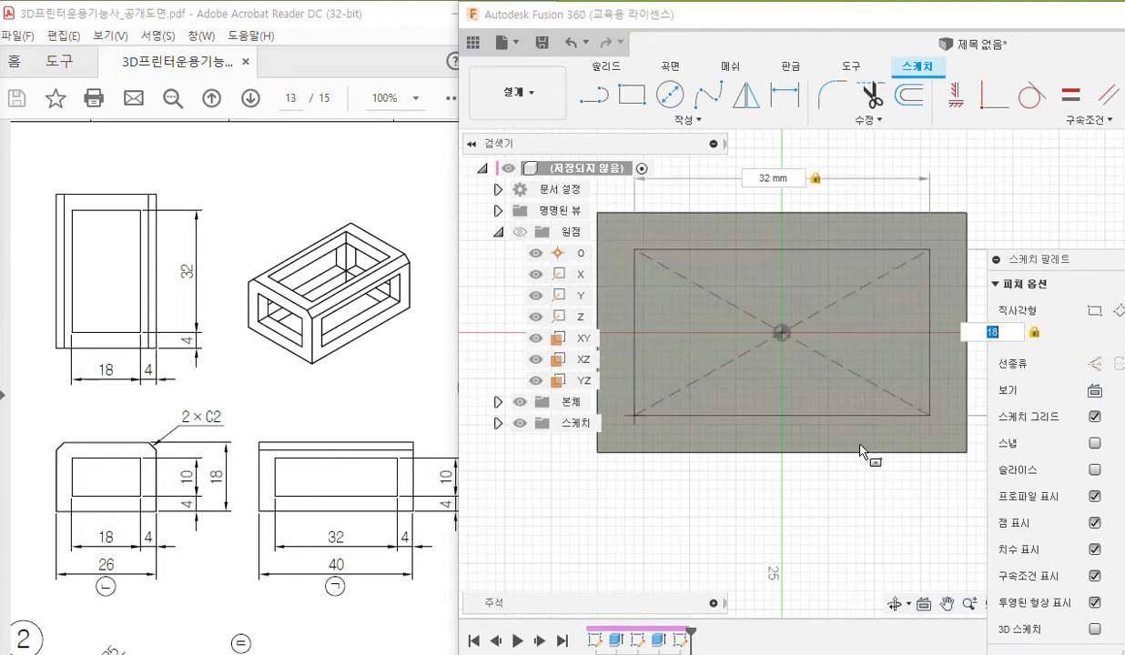
{"action": "key", "text": "Return"}
{"action": "middle_click_drag", "start_coordinate": [791, 468], "coordinate": [786, 510]}
{"action": "scroll", "coordinate": [811, 438], "scroll_direction": "down", "scroll_amount": 1}
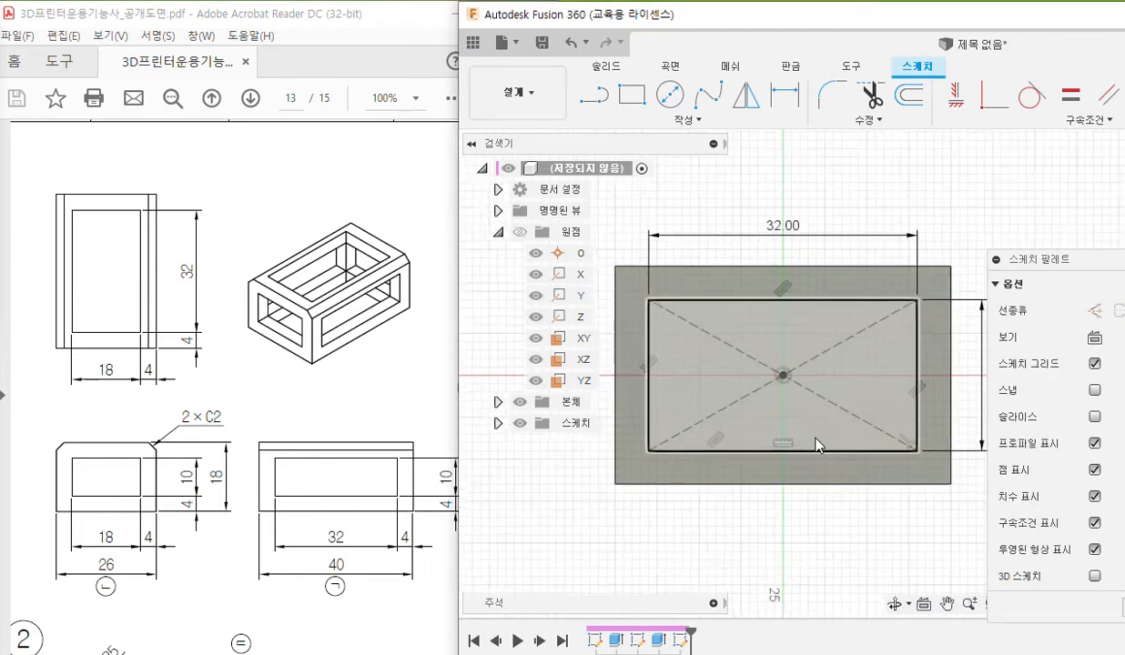
Move the rectangle's length and width dimensions closer to its outline.
{"action": "middle_click_drag", "start_coordinate": [823, 437], "coordinate": [786, 425]}
{"action": "left_click_drag", "start_coordinate": [954, 377], "coordinate": [935, 369]}
{"action": "left_click_drag", "start_coordinate": [750, 226], "coordinate": [757, 244]}
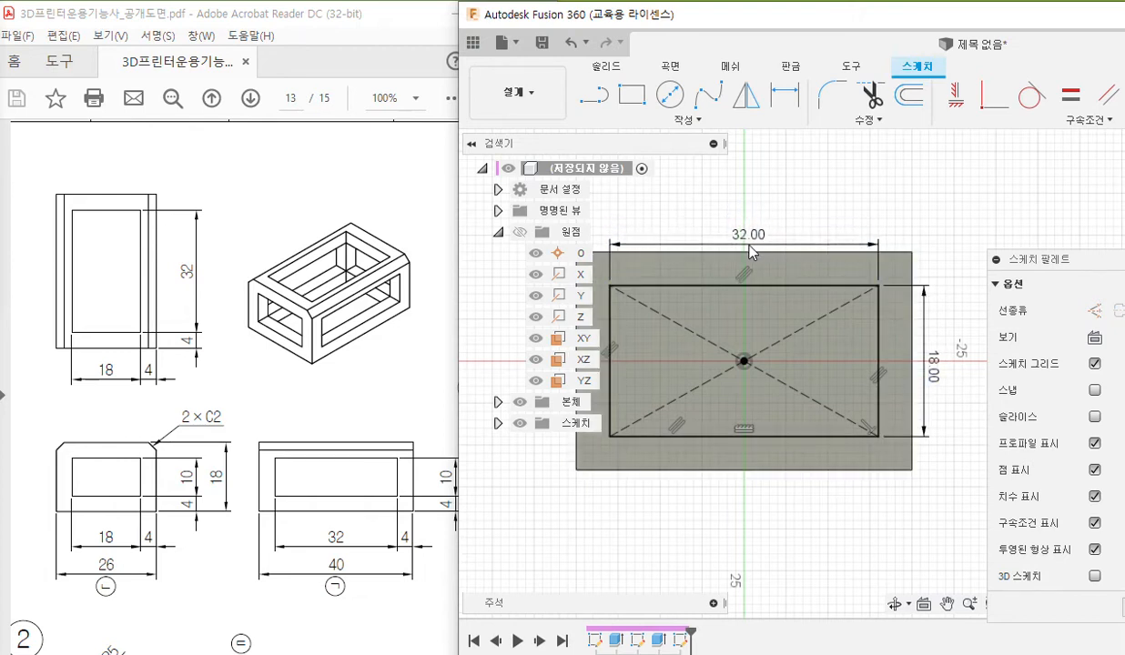
{"action": "middle_click_drag", "start_coordinate": [801, 342], "coordinate": [822, 290]}
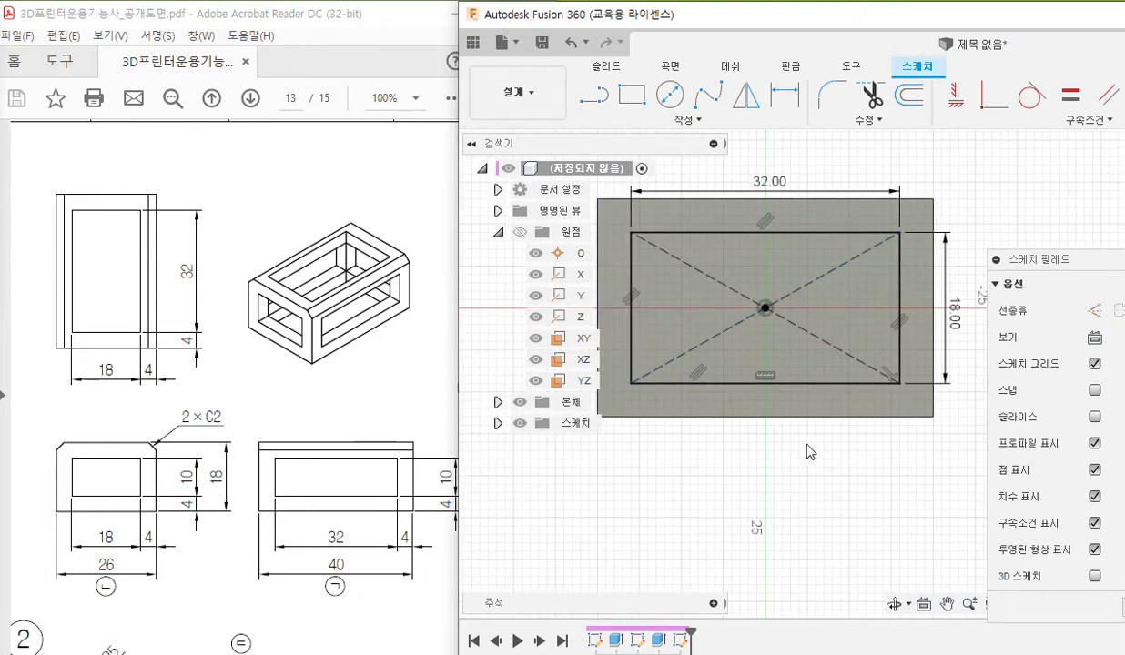
Select the rectangle's profile, maximize the Fusion 360 window and show the box from an angled view.
{"action": "left_click", "coordinate": [731, 314]}
{"action": "left_click", "coordinate": [728, 313]}
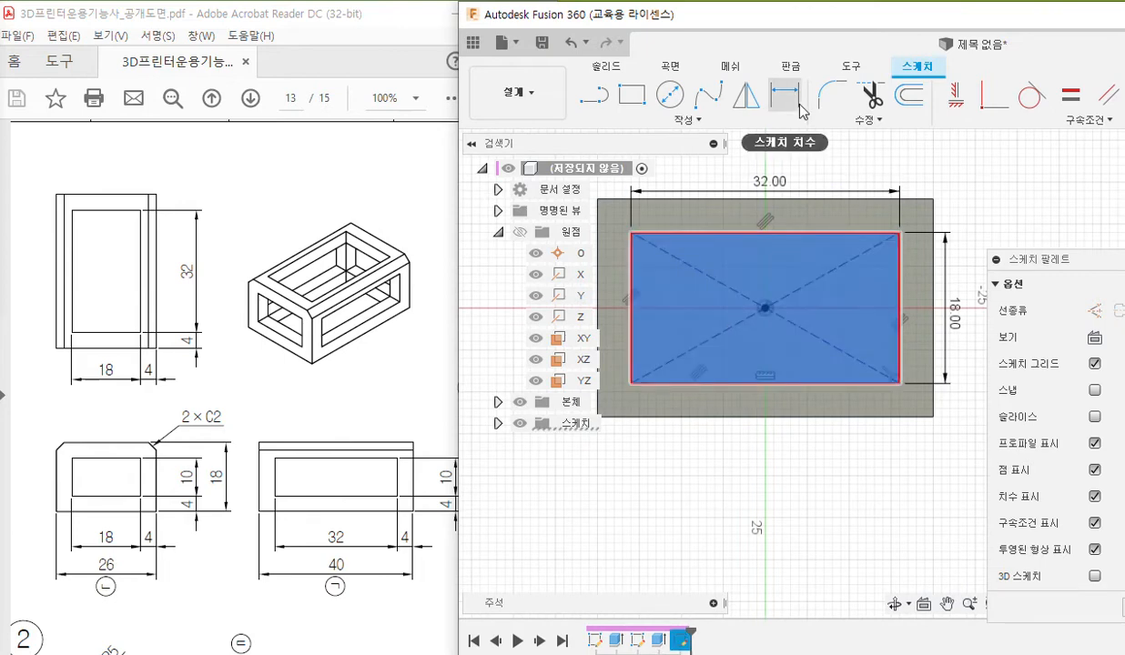
{"action": "double_click", "coordinate": [867, 16]}
{"action": "middle_click_drag", "start_coordinate": [630, 210], "coordinate": [721, 261]}
{"action": "scroll", "coordinate": [625, 241], "scroll_direction": "up", "scroll_amount": 1}
{"action": "middle_click_drag", "start_coordinate": [637, 231], "coordinate": [706, 213]}
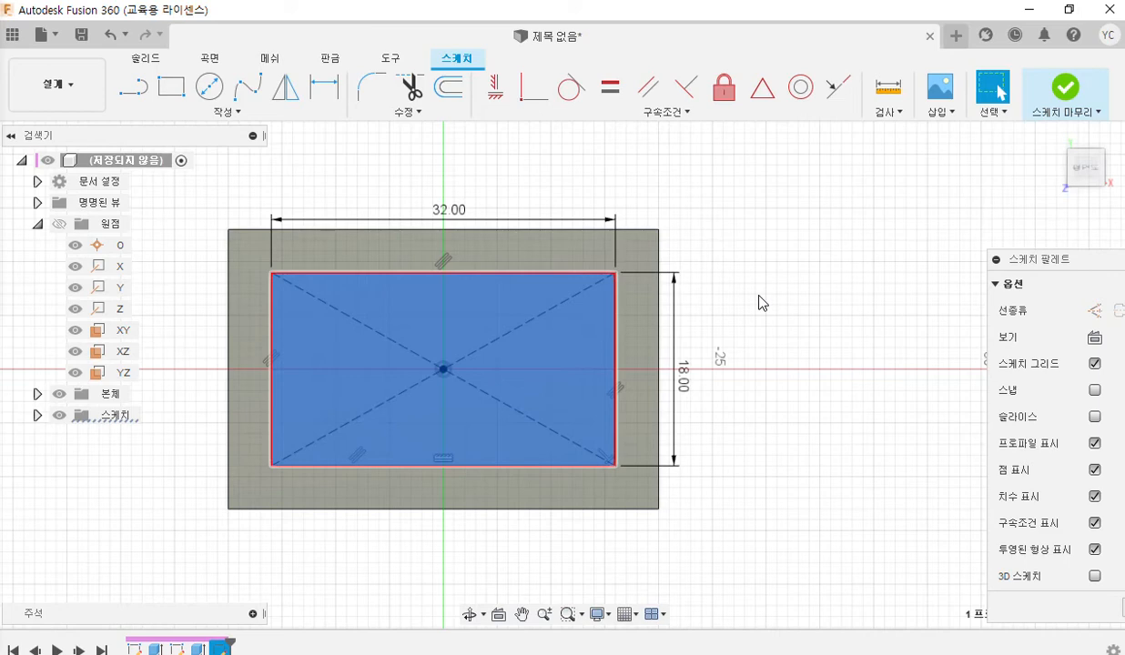
{"action": "middle_click_drag", "start_coordinate": [776, 442], "coordinate": [714, 377], "text": "shift"}
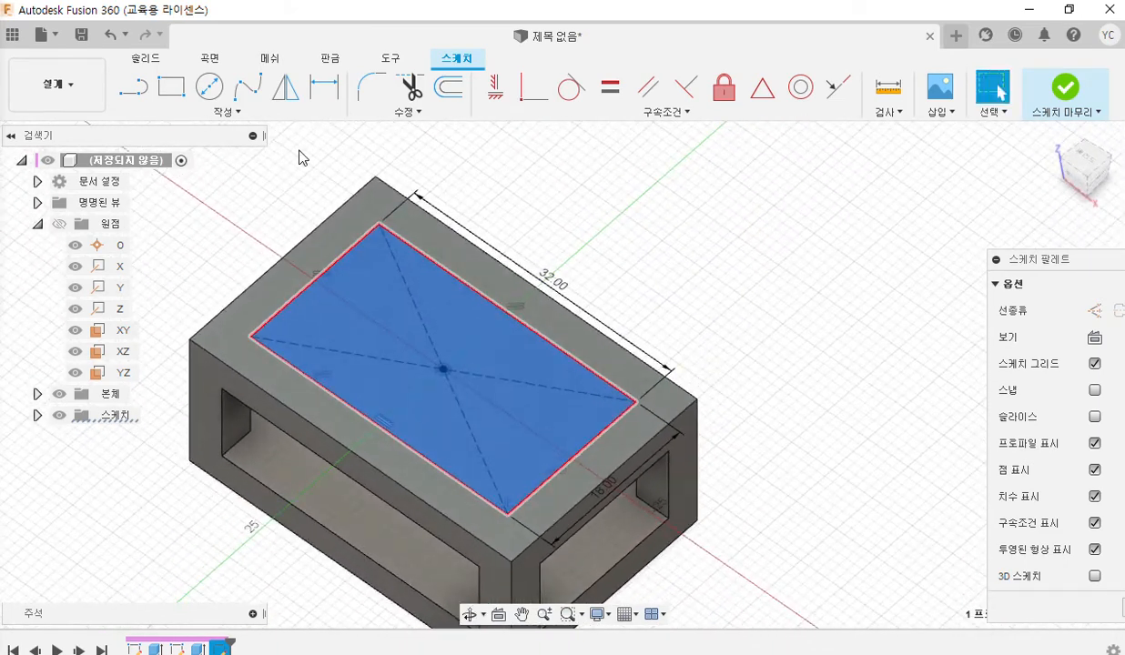
{"action": "middle_click_drag", "start_coordinate": [615, 221], "coordinate": [542, 179]}
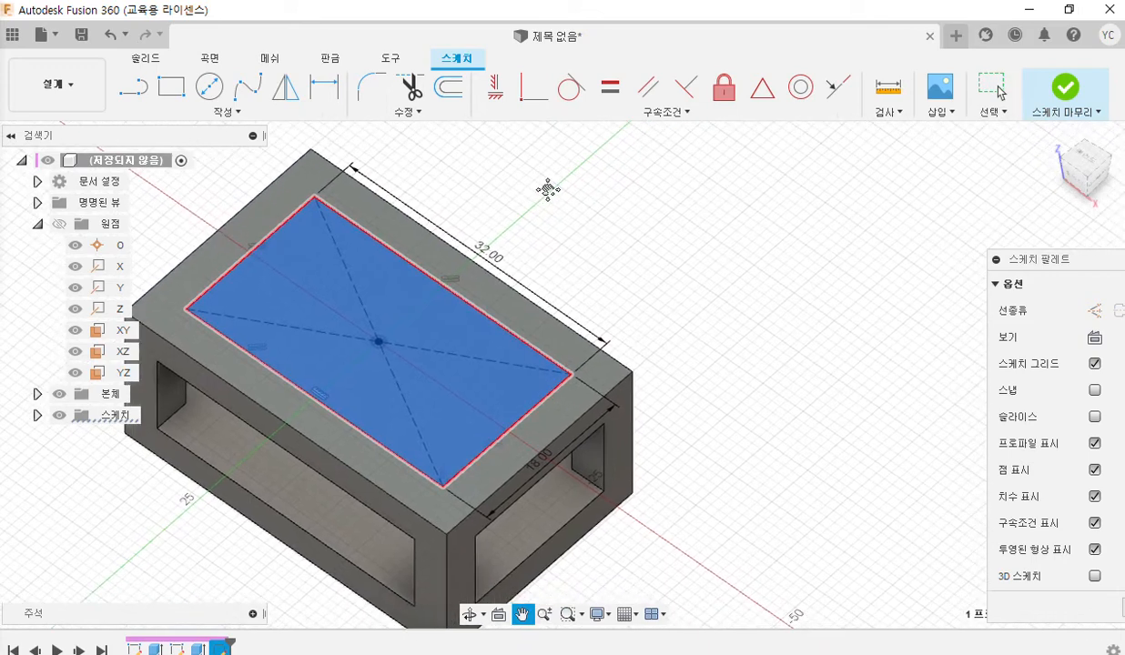
Extrude the selected rectangle as a cut (잘라내기) with extent All (모두), flipping the direction down through the box.
{"action": "left_click", "coordinate": [143, 61]}
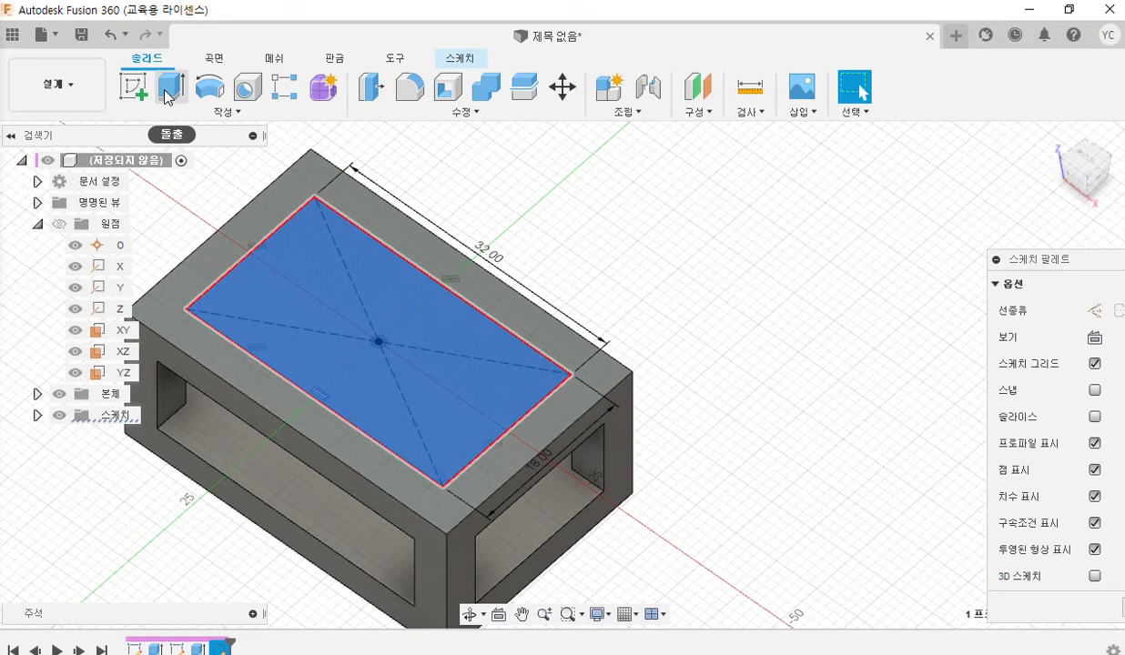
{"action": "left_click", "coordinate": [167, 91]}
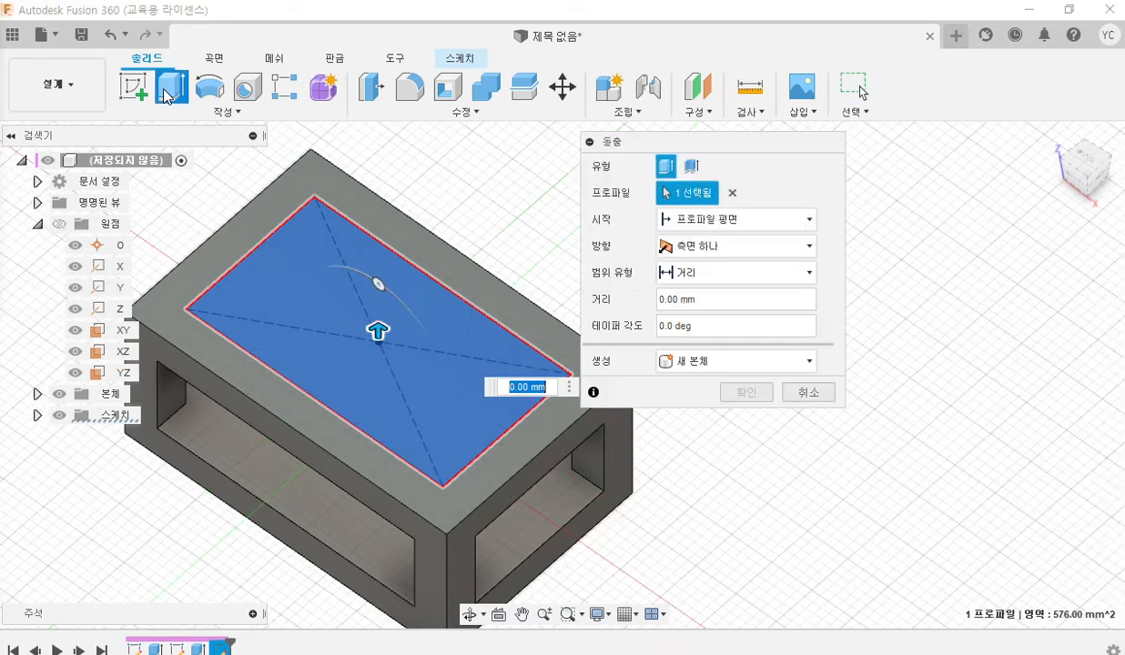
{"action": "left_click", "coordinate": [739, 365]}
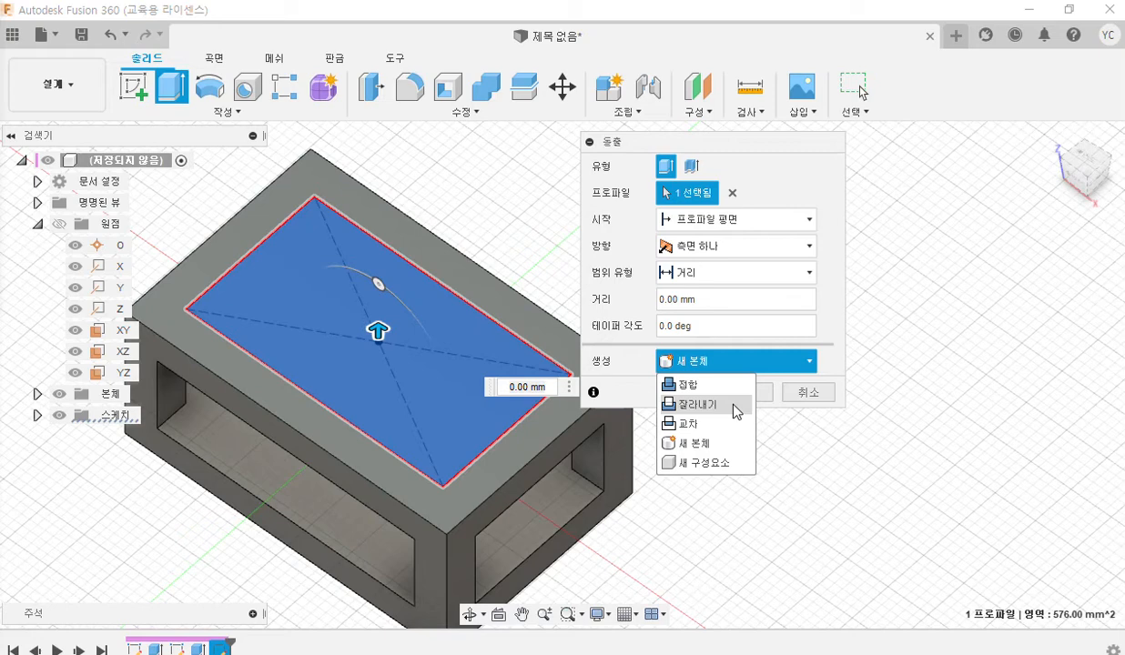
{"action": "left_click", "coordinate": [736, 411]}
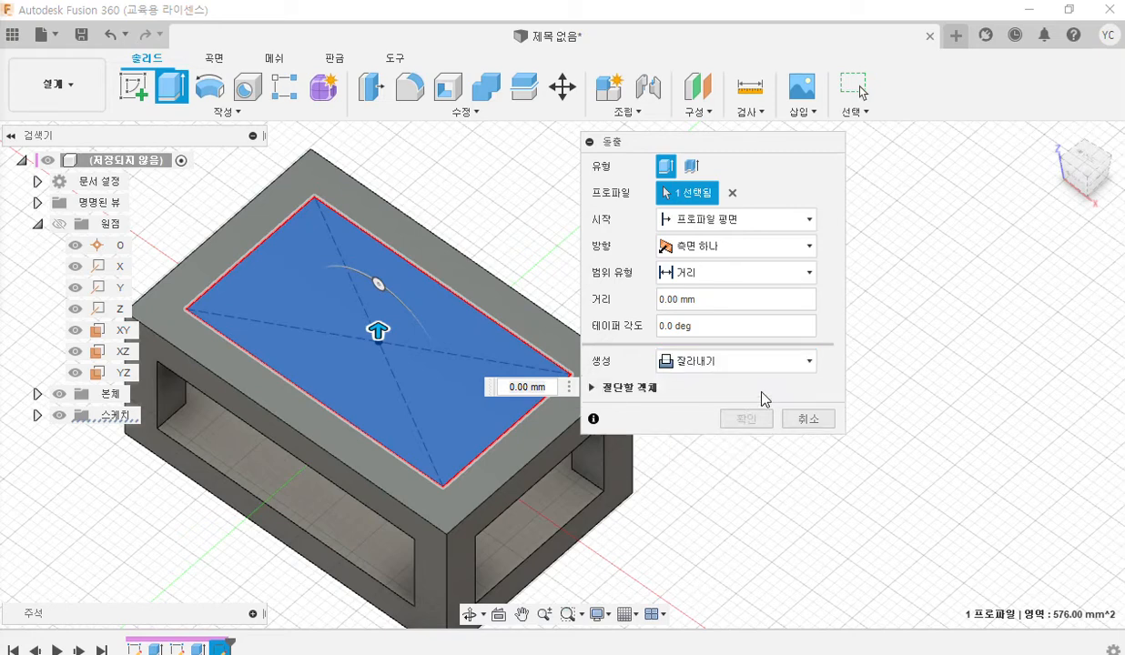
{"action": "left_click", "coordinate": [730, 278]}
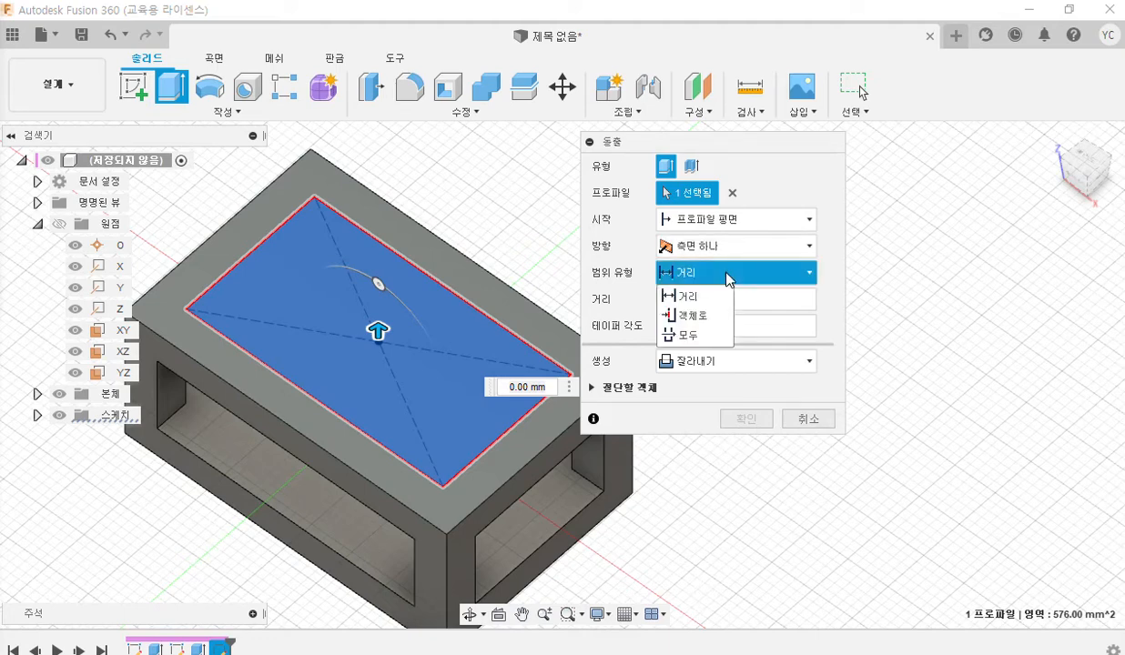
{"action": "left_click", "coordinate": [723, 339]}
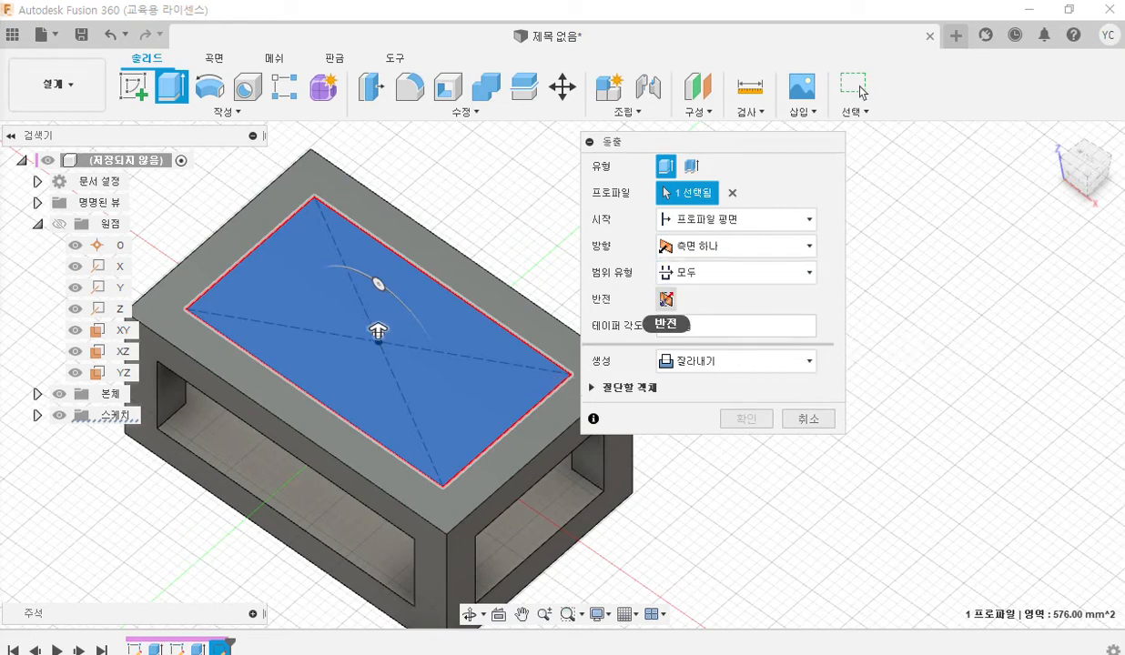
{"action": "left_click", "coordinate": [666, 299]}
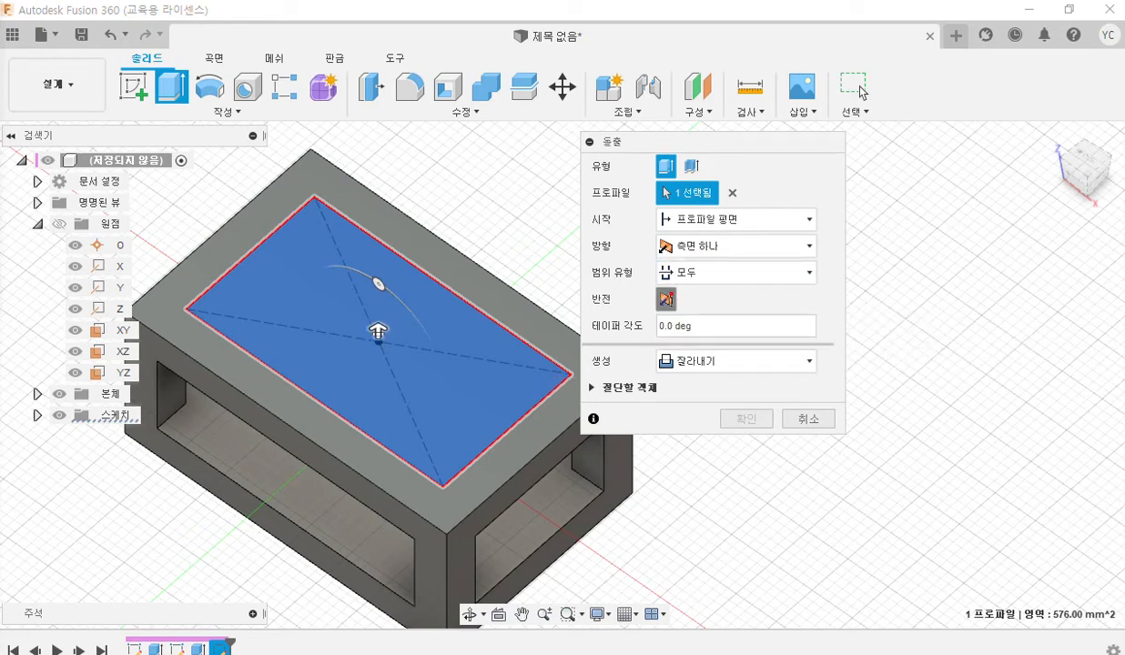
{"action": "left_click", "coordinate": [666, 299]}
{"action": "left_click", "coordinate": [667, 299]}
{"action": "left_click", "coordinate": [667, 298]}
{"action": "left_click", "coordinate": [667, 298]}
{"action": "left_click", "coordinate": [667, 299]}
{"action": "left_click", "coordinate": [666, 298]}
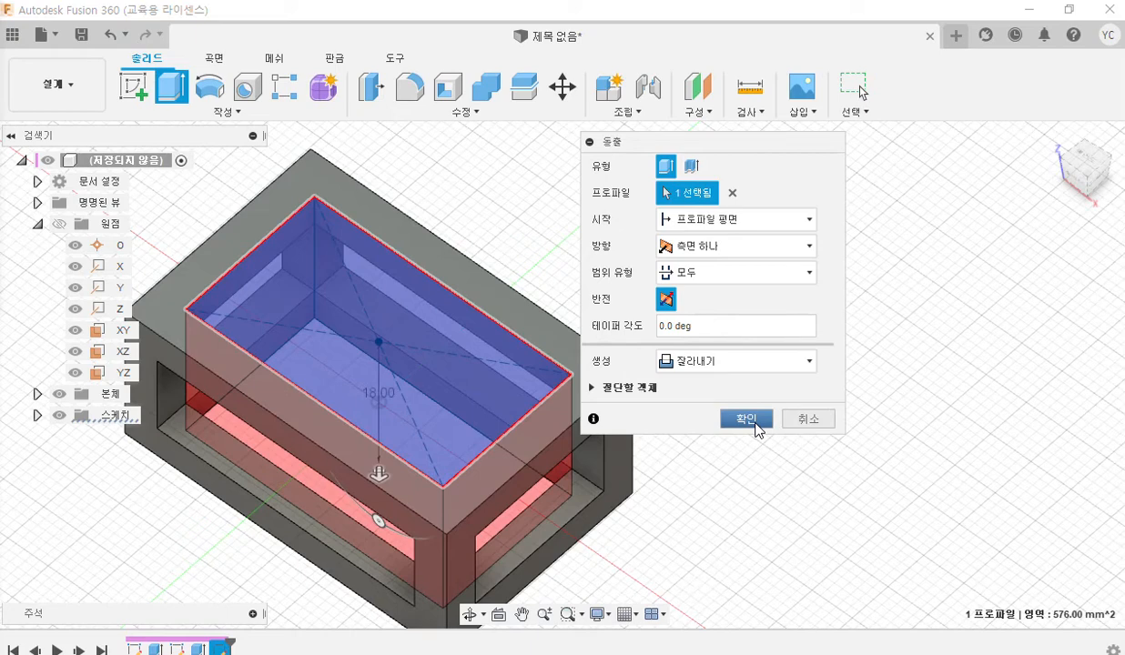
{"action": "left_click", "coordinate": [746, 420]}
Restore the Fusion 360 window beside the PDF drawing with the whole frame in view.
{"action": "middle_click_drag", "start_coordinate": [447, 334], "coordinate": [579, 317]}
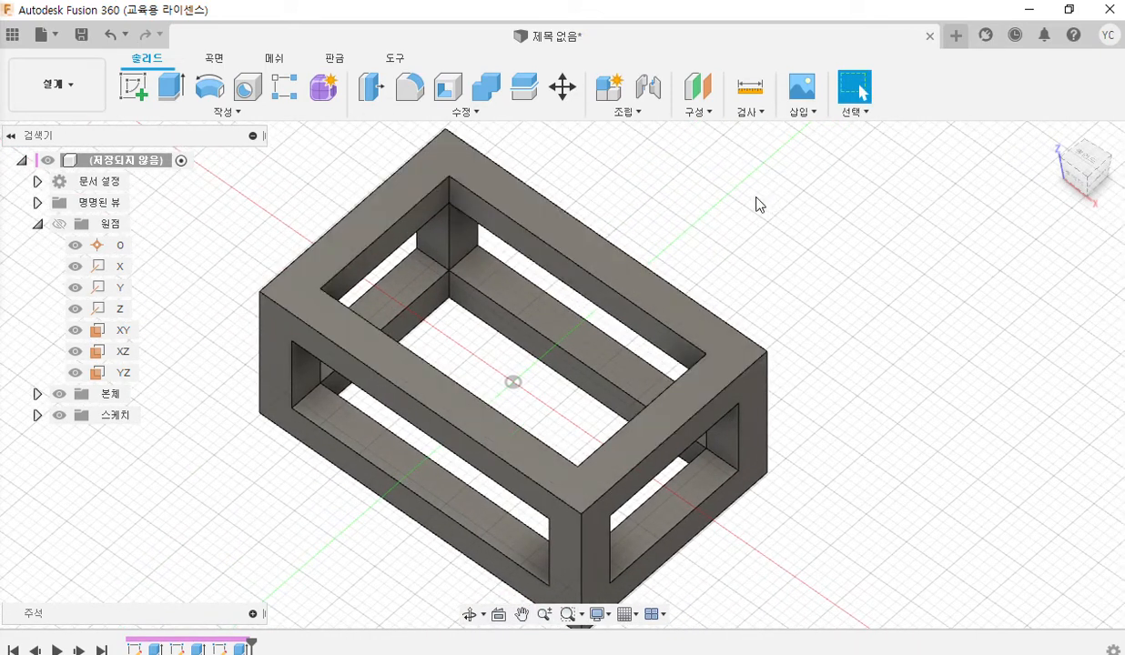
{"action": "left_click", "coordinate": [1068, 8]}
{"action": "middle_click_drag", "start_coordinate": [943, 298], "coordinate": [871, 310]}
{"action": "scroll", "coordinate": [874, 291], "scroll_direction": "down", "scroll_amount": 1}
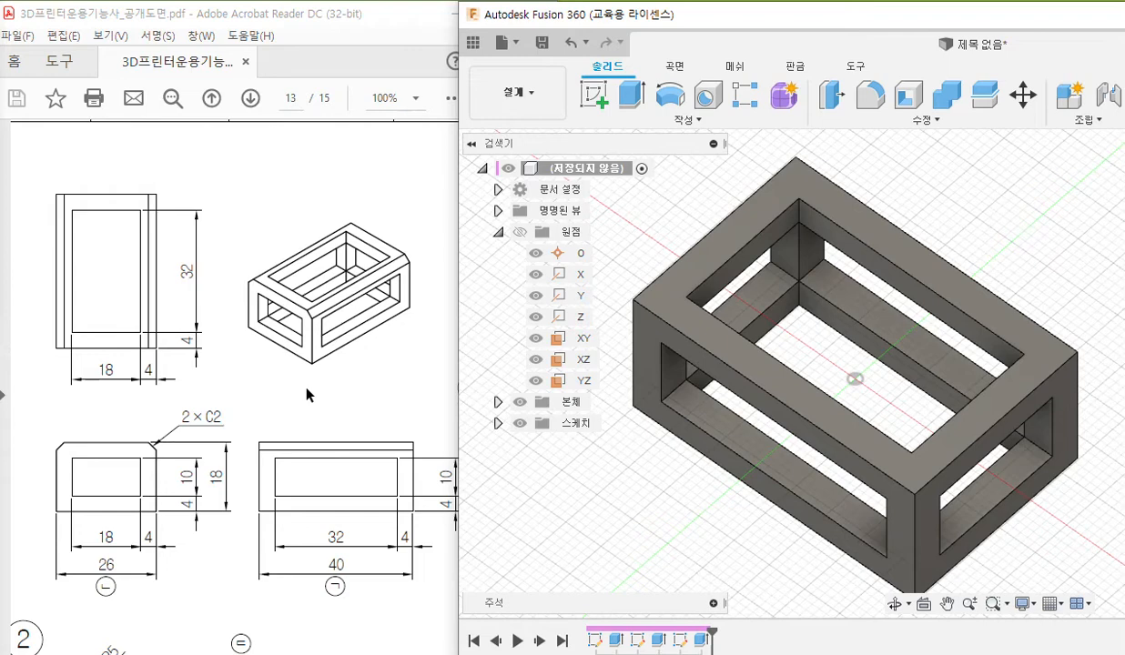
Pen-mark the two chamfered corners in the drawing's front view and the matching long top edges in its isometric view.
{"action": "key", "text": "F2"}
{"action": "left_click_drag", "start_coordinate": [66, 434], "coordinate": [48, 449]}
{"action": "left_click_drag", "start_coordinate": [148, 425], "coordinate": [161, 446]}
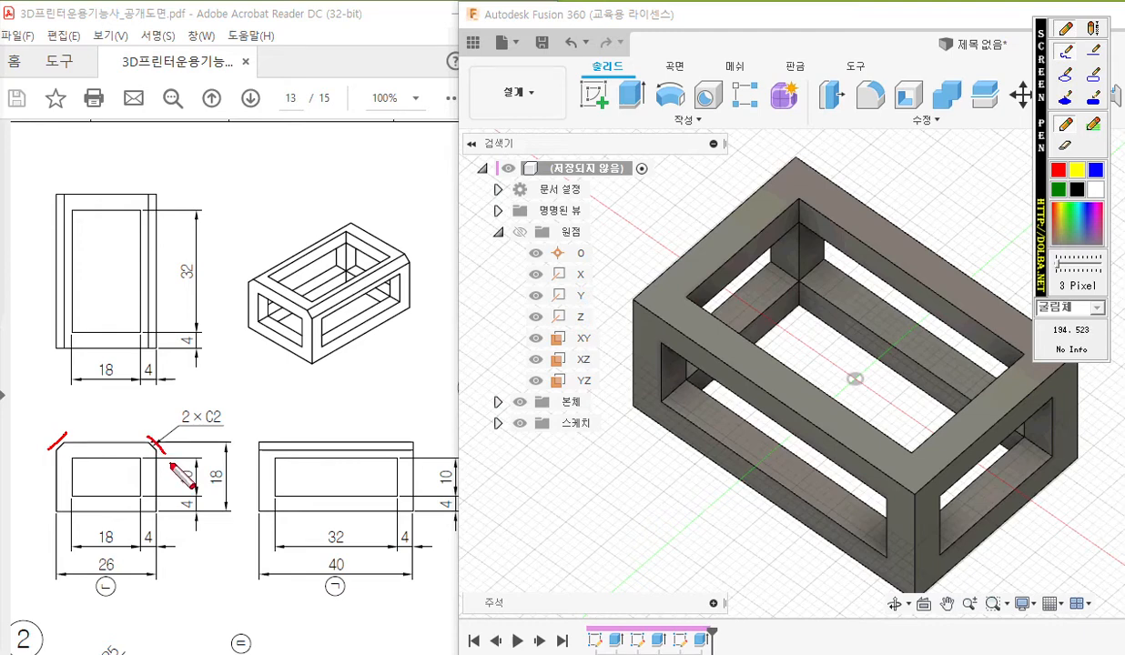
{"action": "left_click_drag", "start_coordinate": [310, 313], "coordinate": [408, 256]}
{"action": "left_click_drag", "start_coordinate": [246, 282], "coordinate": [348, 222]}
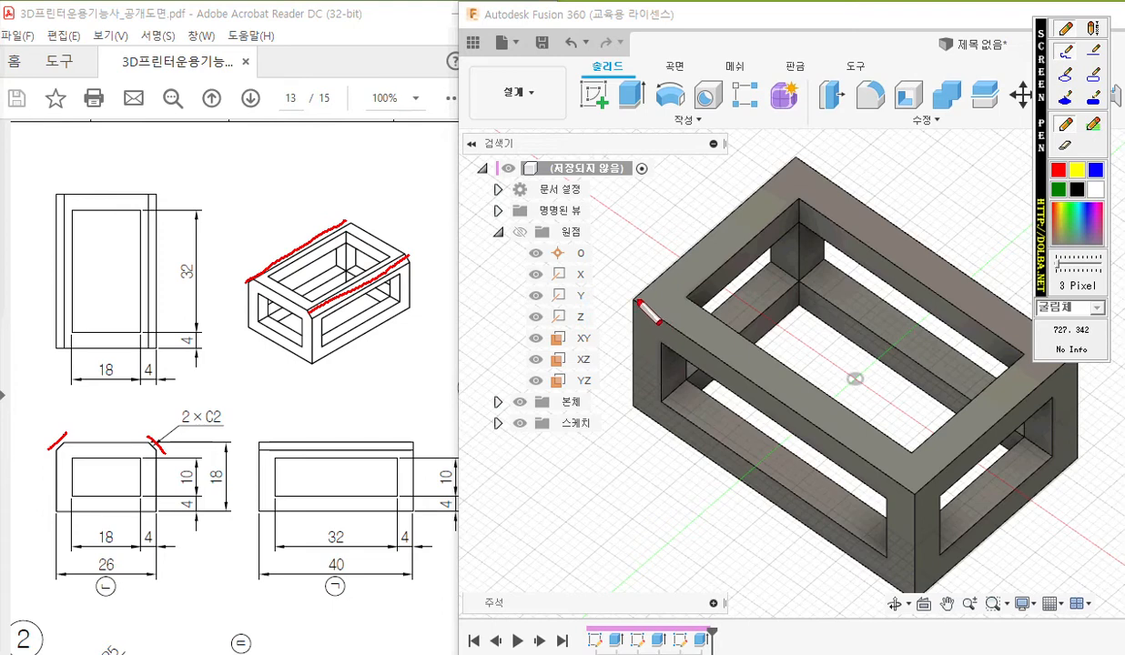
Trace the model's two long outer top edges, write C2 at the drawing's chamfer callout, and clear all pen markings.
{"action": "left_click_drag", "start_coordinate": [635, 300], "coordinate": [905, 487]}
{"action": "mouse_move", "coordinate": [792, 156]}
{"action": "left_mouse_down"}
{"action": "mouse_move", "coordinate": [928, 243]}
{"action": "mouse_move", "coordinate": [938, 269]}
{"action": "mouse_move", "coordinate": [1053, 351]}
{"action": "left_mouse_up"}
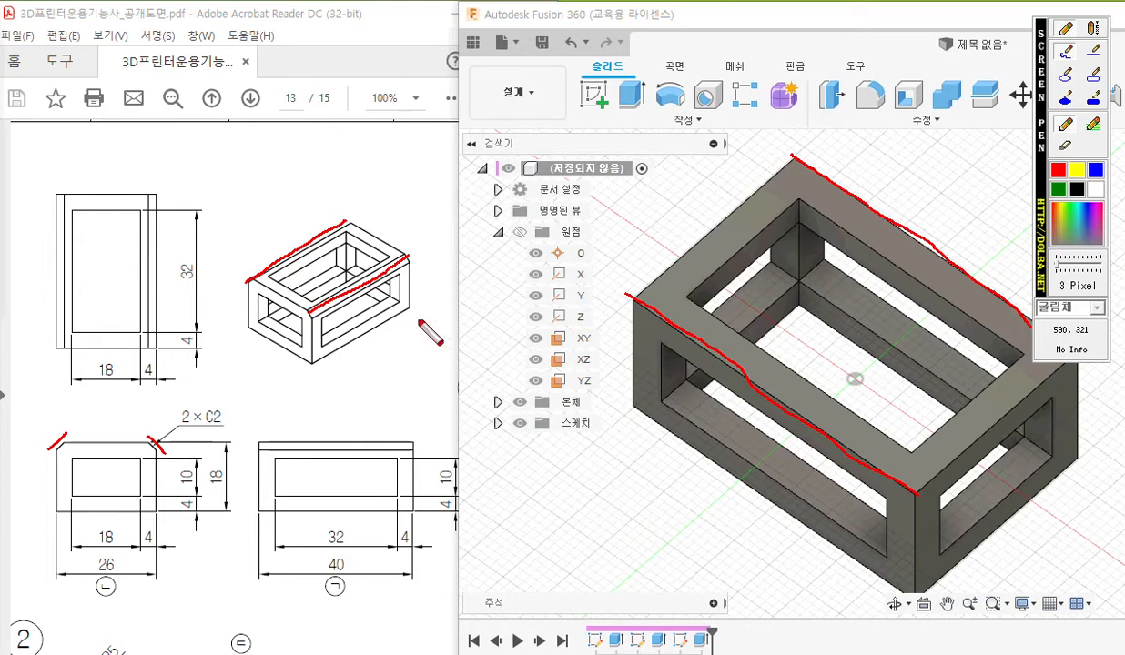
{"action": "mouse_move", "coordinate": [228, 394]}
{"action": "left_mouse_down"}
{"action": "mouse_move", "coordinate": [219, 432]}
{"action": "mouse_move", "coordinate": [257, 409]}
{"action": "mouse_move", "coordinate": [275, 423]}
{"action": "left_mouse_up"}
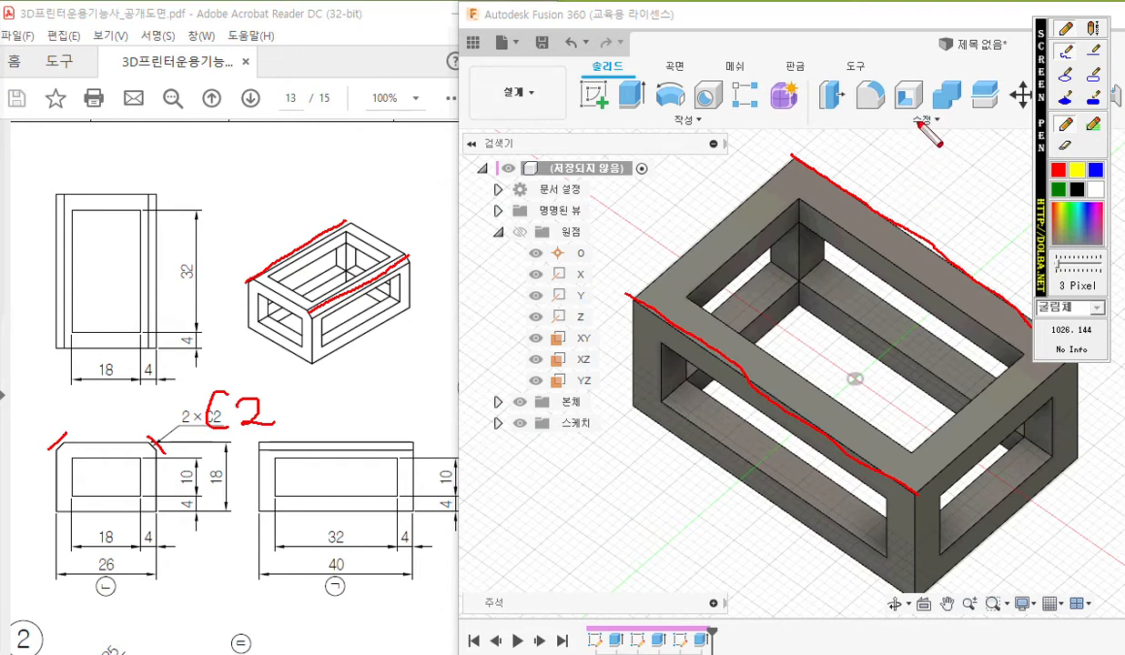
{"action": "key", "text": "Escape"}
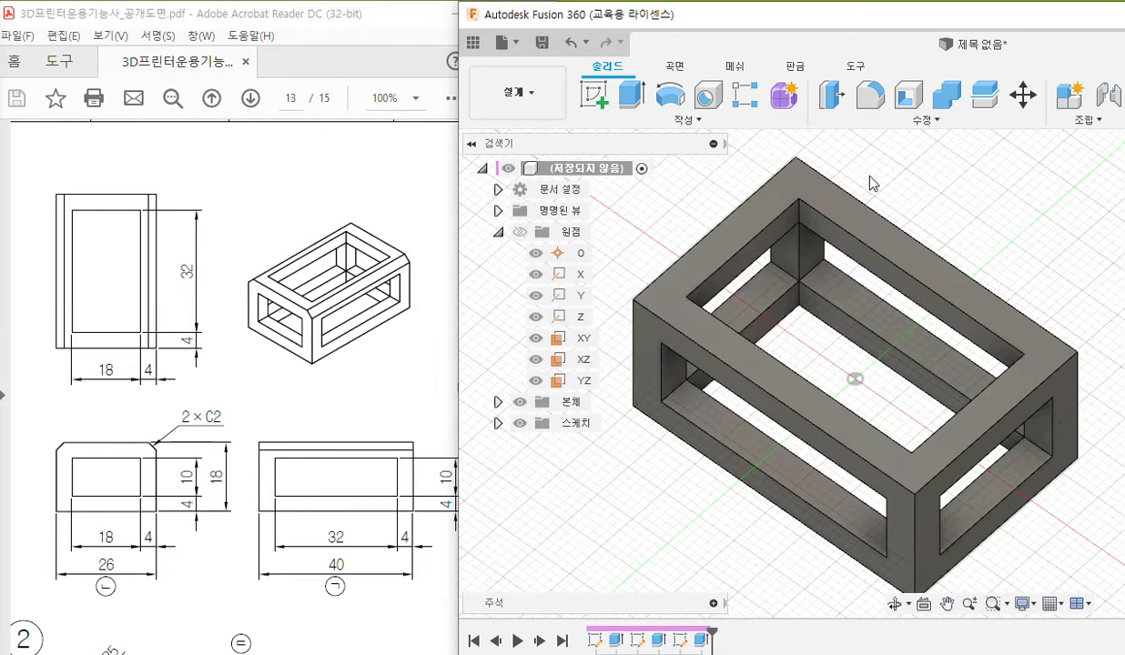
Chamfer the frame's two long outer top edges with an equal distance of 2 mm.
{"action": "left_click", "coordinate": [850, 194]}
{"action": "left_click", "coordinate": [695, 342], "text": "ctrl"}
{"action": "left_click", "coordinate": [929, 120]}
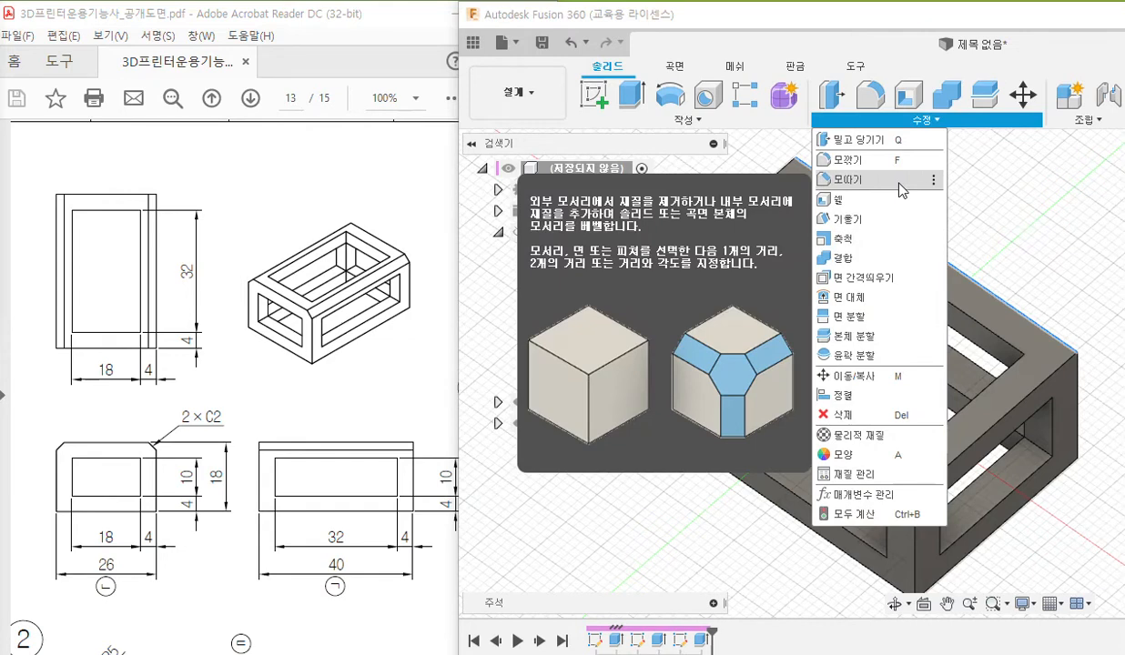
{"action": "left_click", "coordinate": [901, 181]}
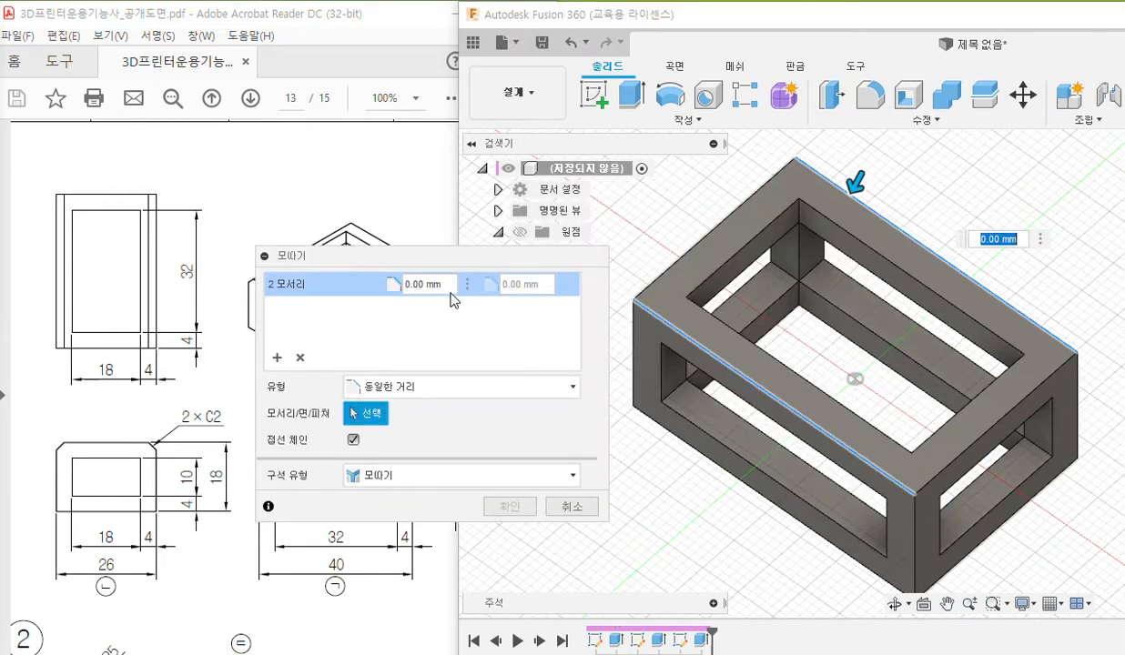
{"action": "left_click", "coordinate": [430, 284]}
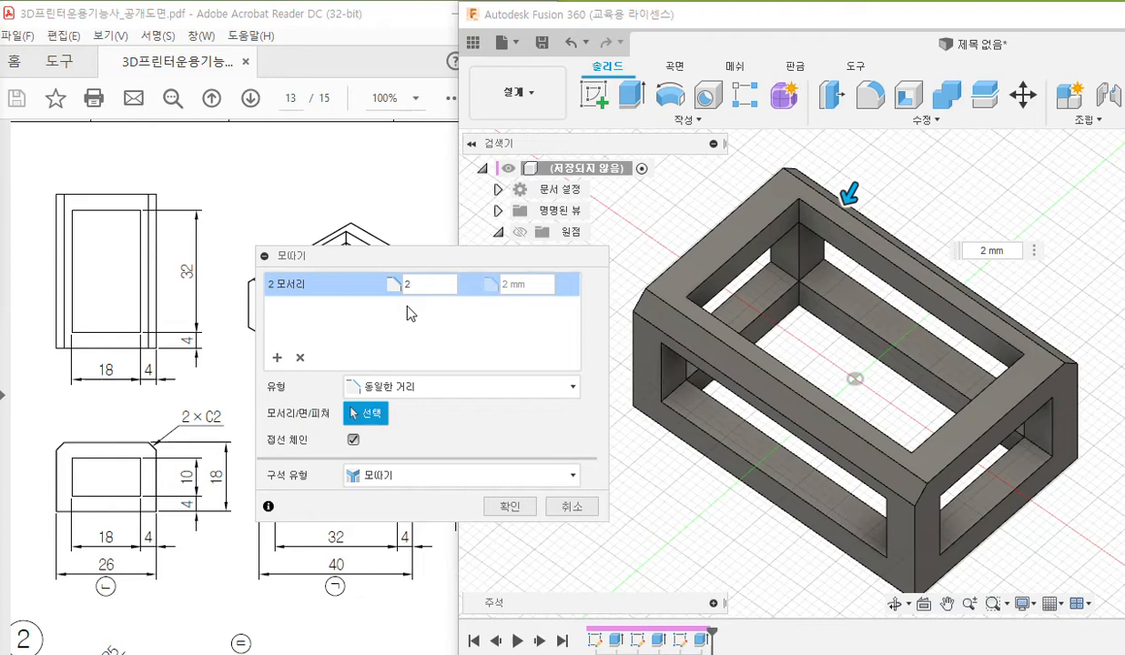
{"action": "left_click", "coordinate": [517, 508]}
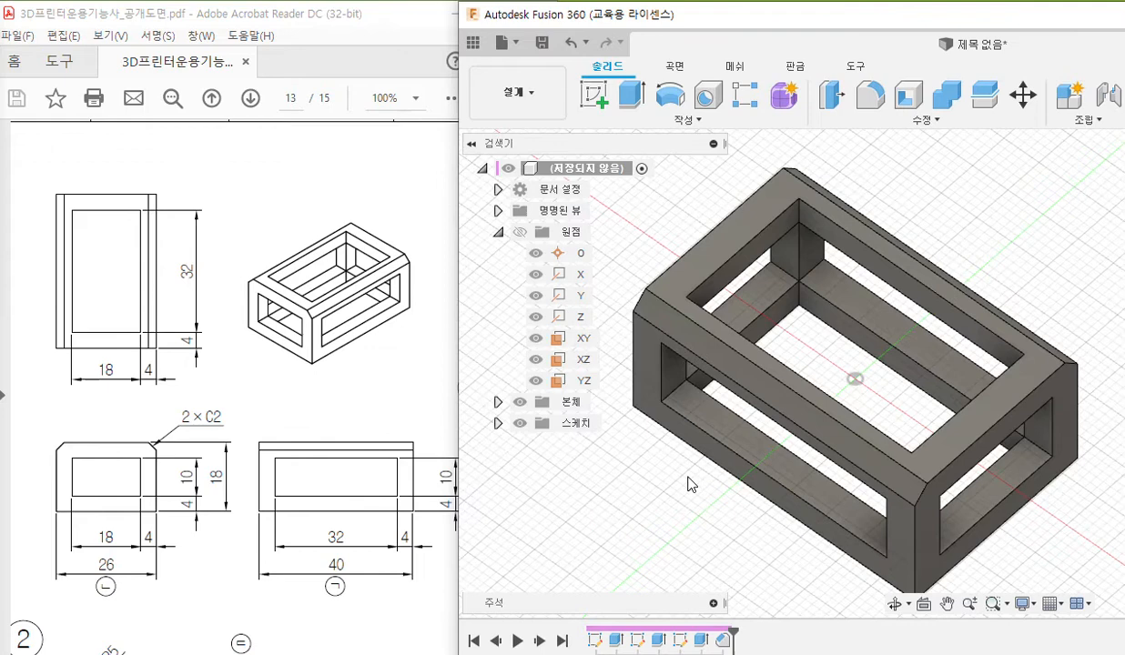
Bring part 2's dimensioned views into sight in the PDF drawing while keeping the frame model visible beside it.
{"action": "left_click", "coordinate": [255, 401]}
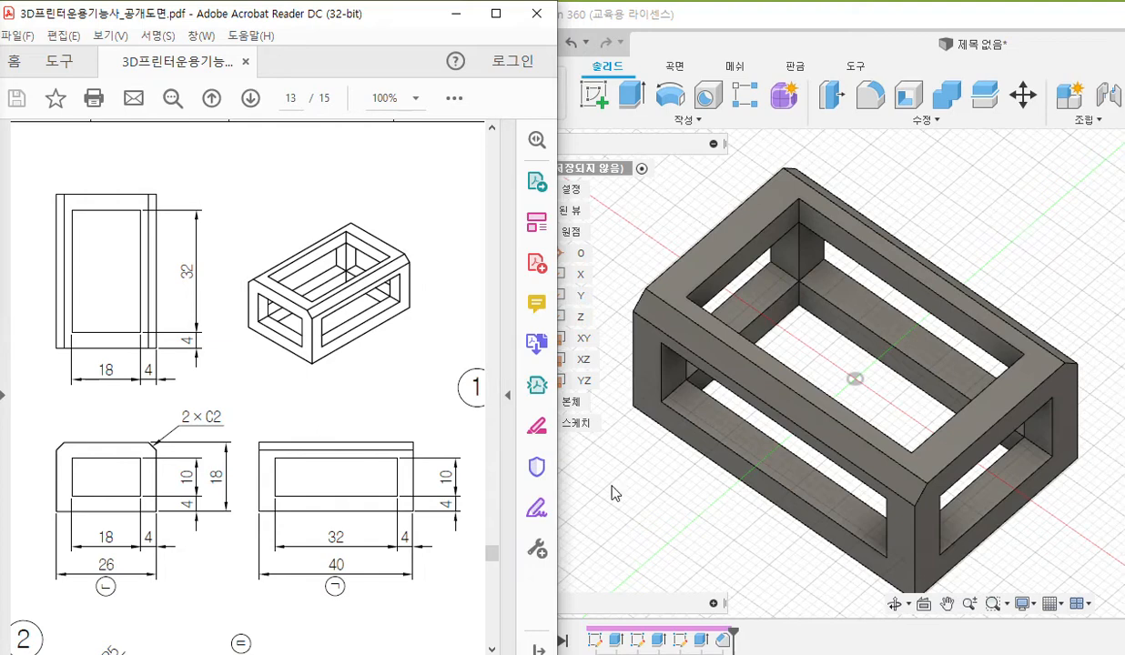
{"action": "left_click", "coordinate": [582, 483]}
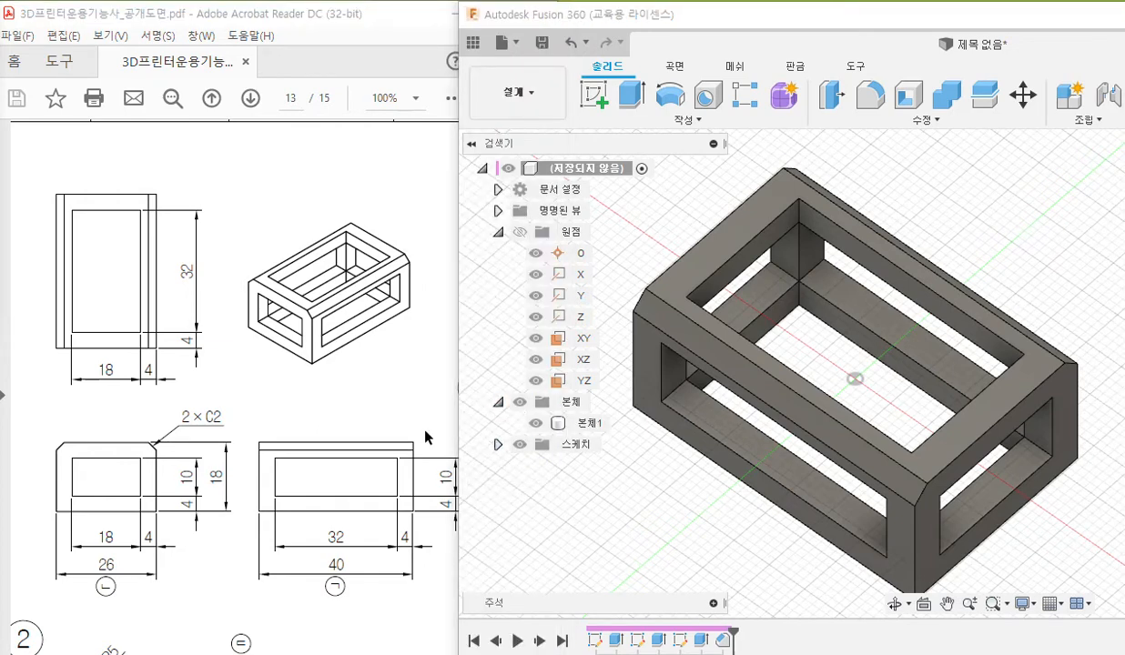
{"action": "left_click", "coordinate": [326, 403]}
{"action": "scroll", "coordinate": [334, 409], "scroll_direction": "down", "scroll_amount": 3}
{"action": "scroll", "coordinate": [333, 409], "scroll_direction": "down", "scroll_amount": 5}
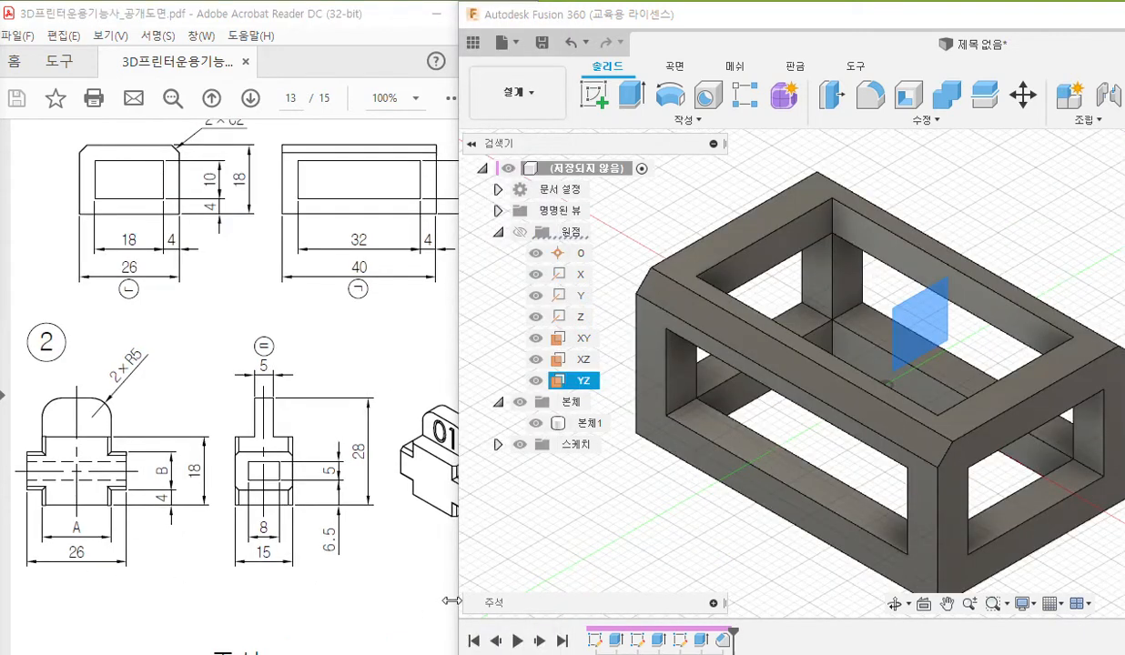
Pen-mark the YZ plane, outline part 2's cross-shaped body in the front view and inside the frame, and clear the markings.
{"action": "key", "text": "F2"}
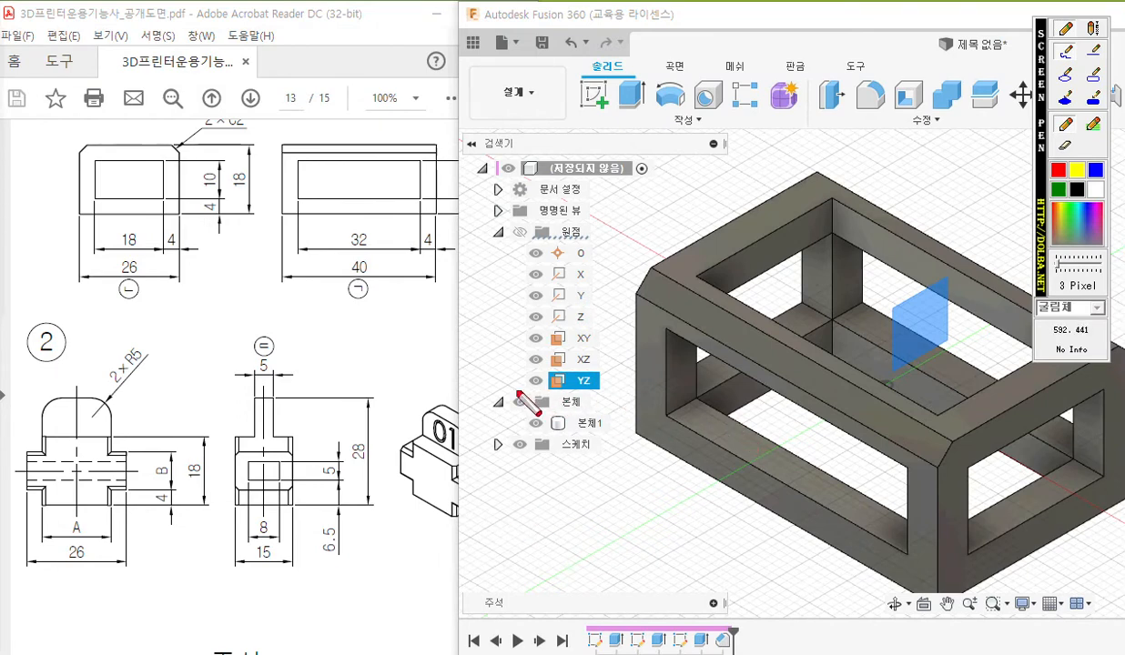
{"action": "mouse_move", "coordinate": [557, 394]}
{"action": "left_mouse_down"}
{"action": "mouse_move", "coordinate": [632, 393]}
{"action": "mouse_move", "coordinate": [612, 382]}
{"action": "mouse_move", "coordinate": [630, 358]}
{"action": "mouse_move", "coordinate": [614, 406]}
{"action": "left_mouse_up"}
{"action": "mouse_move", "coordinate": [631, 366]}
{"action": "left_mouse_down"}
{"action": "mouse_move", "coordinate": [654, 355]}
{"action": "mouse_move", "coordinate": [630, 401]}
{"action": "mouse_move", "coordinate": [660, 400]}
{"action": "left_mouse_up"}
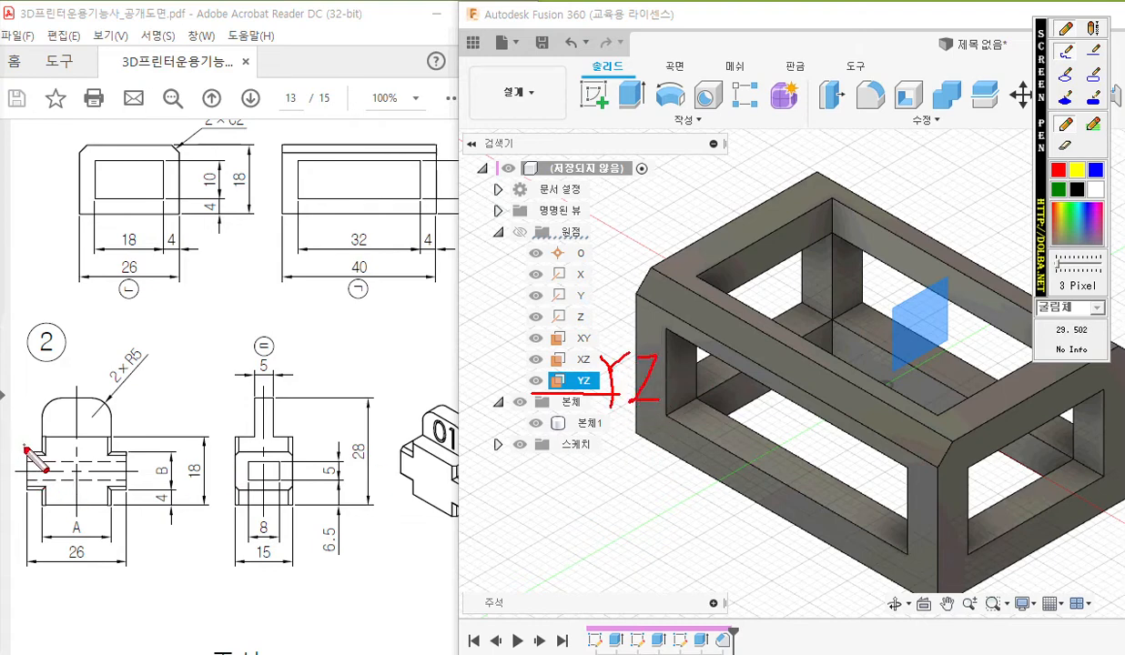
{"action": "mouse_move", "coordinate": [24, 447]}
{"action": "left_mouse_down"}
{"action": "mouse_move", "coordinate": [23, 487]}
{"action": "mouse_move", "coordinate": [54, 510]}
{"action": "mouse_move", "coordinate": [112, 515]}
{"action": "mouse_move", "coordinate": [132, 478]}
{"action": "mouse_move", "coordinate": [132, 453]}
{"action": "mouse_move", "coordinate": [116, 450]}
{"action": "mouse_move", "coordinate": [112, 435]}
{"action": "mouse_move", "coordinate": [21, 446]}
{"action": "left_mouse_up"}
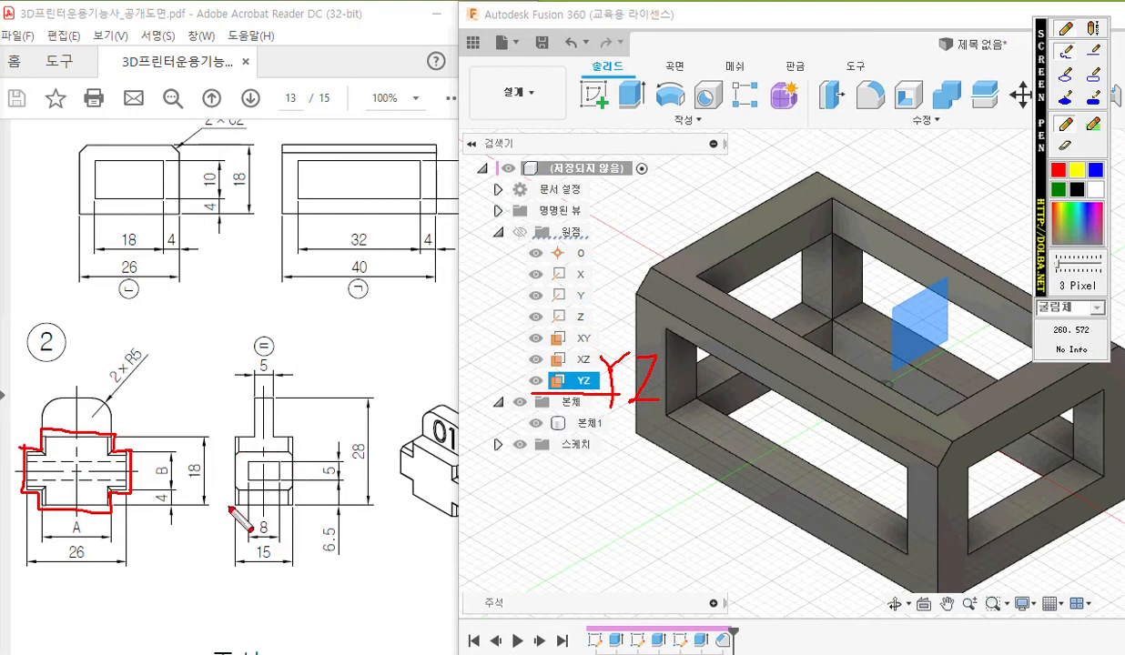
{"action": "mouse_move", "coordinate": [878, 280]}
{"action": "left_mouse_down"}
{"action": "mouse_move", "coordinate": [821, 305]}
{"action": "mouse_move", "coordinate": [826, 364]}
{"action": "mouse_move", "coordinate": [785, 393]}
{"action": "mouse_move", "coordinate": [789, 453]}
{"action": "mouse_move", "coordinate": [831, 426]}
{"action": "mouse_move", "coordinate": [852, 494]}
{"action": "mouse_move", "coordinate": [932, 467]}
{"action": "mouse_move", "coordinate": [931, 389]}
{"action": "mouse_move", "coordinate": [958, 360]}
{"action": "mouse_move", "coordinate": [923, 279]}
{"action": "mouse_move", "coordinate": [781, 264]}
{"action": "mouse_move", "coordinate": [872, 333]}
{"action": "left_mouse_up"}
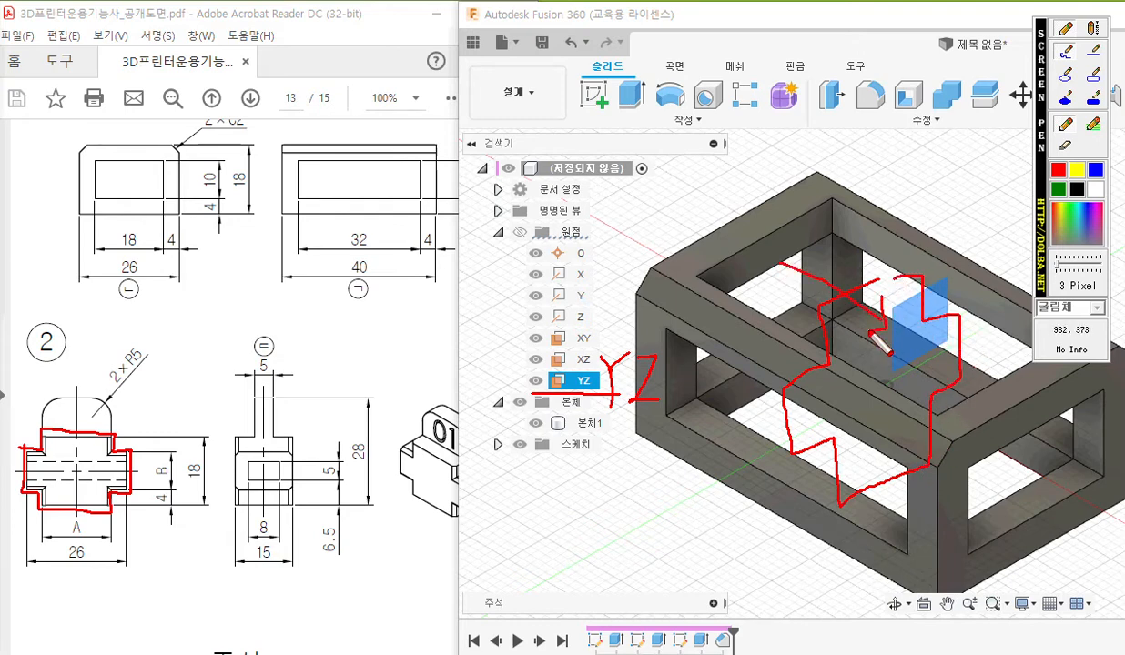
{"action": "left_click_drag", "start_coordinate": [819, 264], "coordinate": [796, 293]}
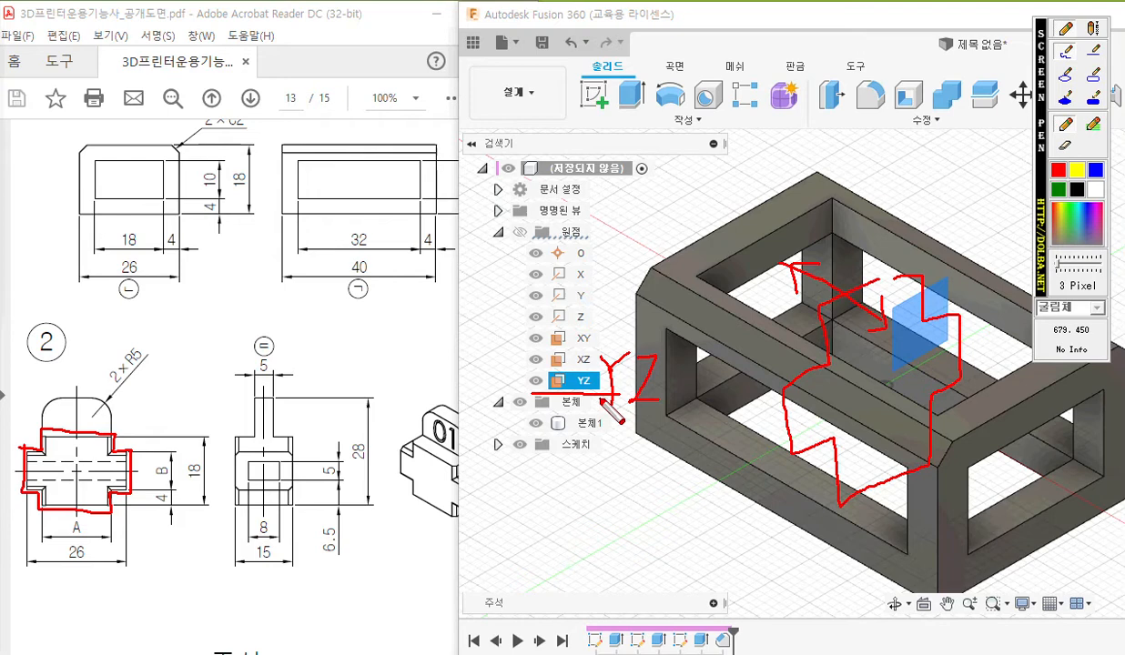
{"action": "key", "text": "Escape"}
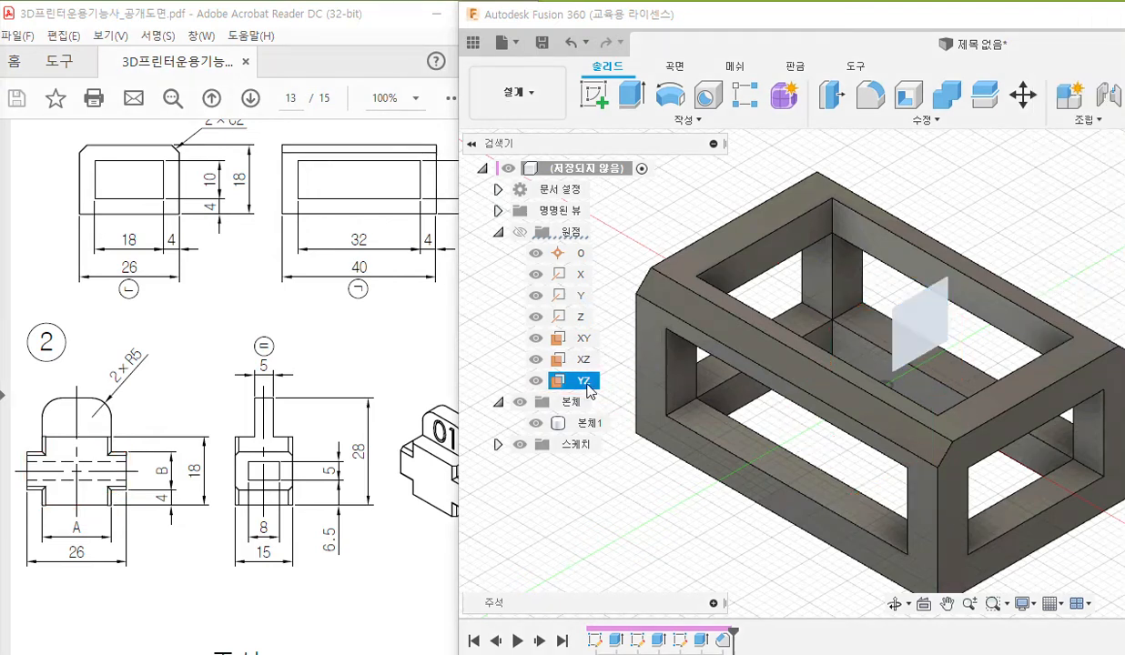
Create a sketch on the YZ plane and slice the frame at the sketch plane.
{"action": "right_click", "coordinate": [589, 389]}
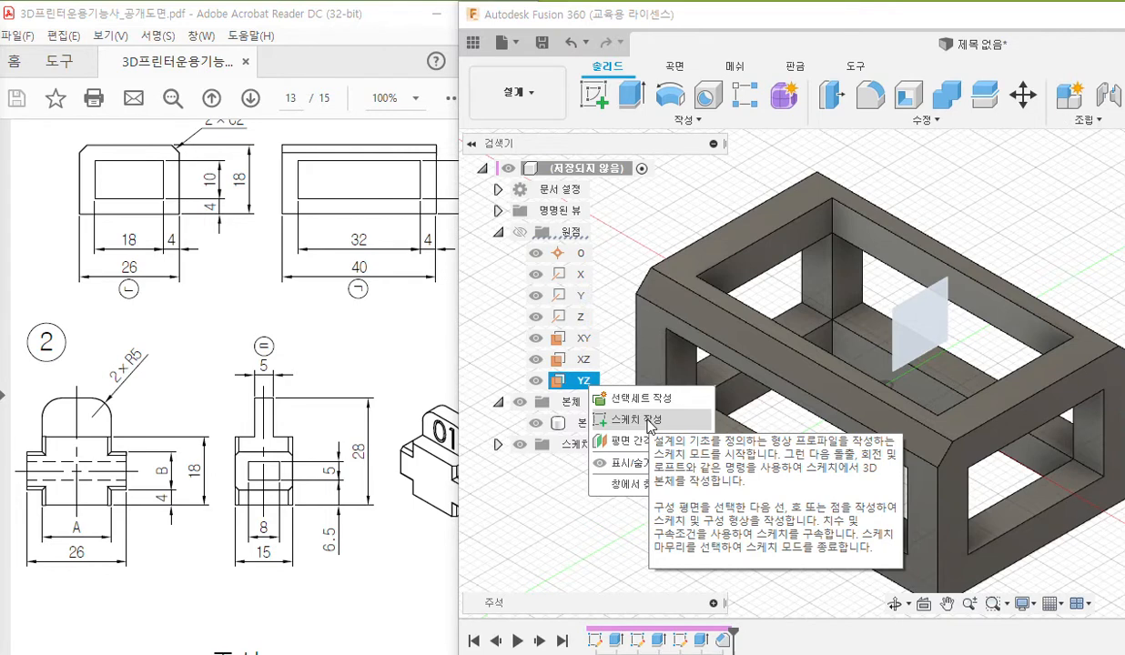
{"action": "left_click", "coordinate": [647, 419]}
{"action": "scroll", "coordinate": [927, 391], "scroll_direction": "up", "scroll_amount": 1}
{"action": "middle_click_drag", "start_coordinate": [943, 392], "coordinate": [728, 384]}
{"action": "left_click", "coordinate": [1095, 417]}
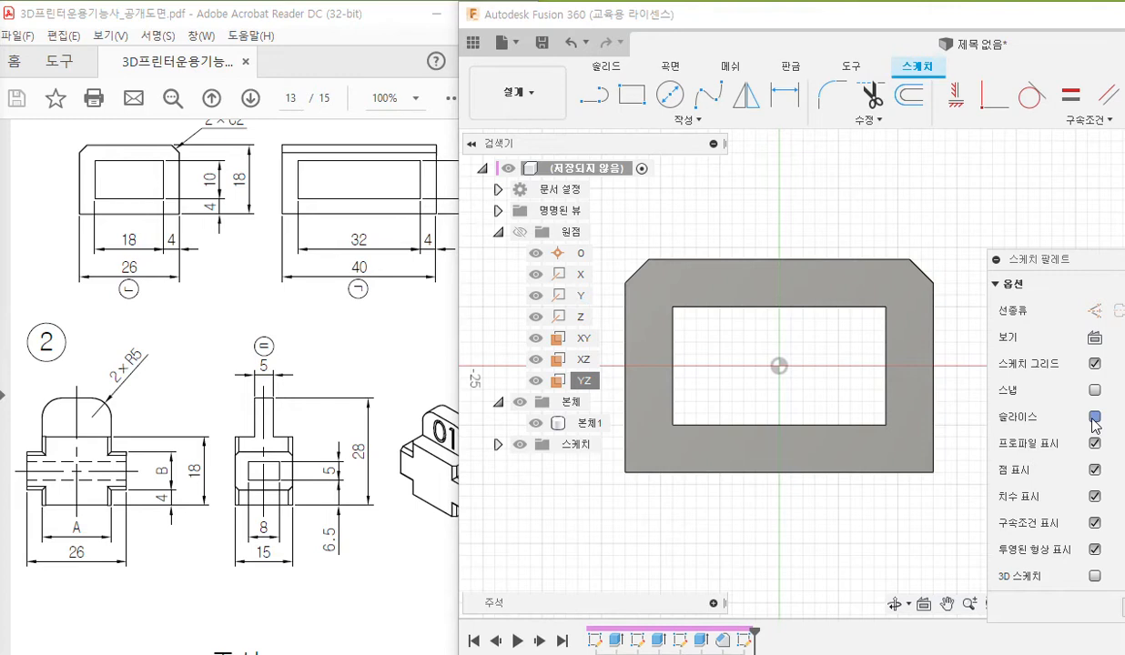
Pen-mark the Slice option, YZ plane and part 2's centre line, outline a vertical construction line from the origin, and clear the markings.
{"action": "left_click_drag", "start_coordinate": [983, 428], "coordinate": [1085, 426]}
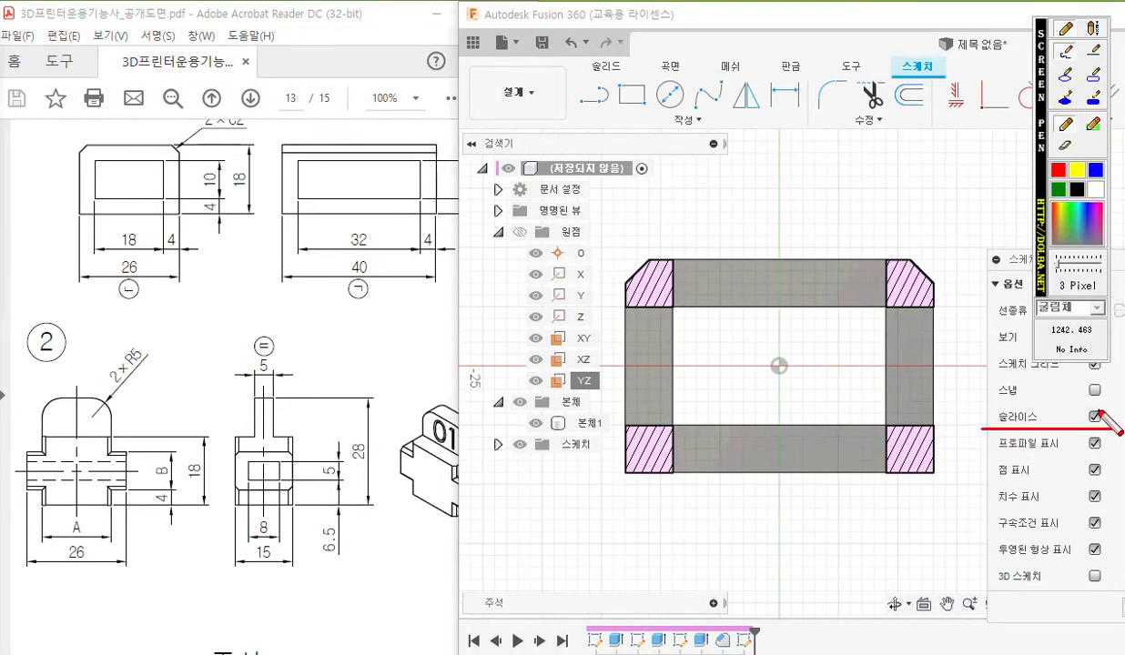
{"action": "left_click_drag", "start_coordinate": [554, 391], "coordinate": [607, 395]}
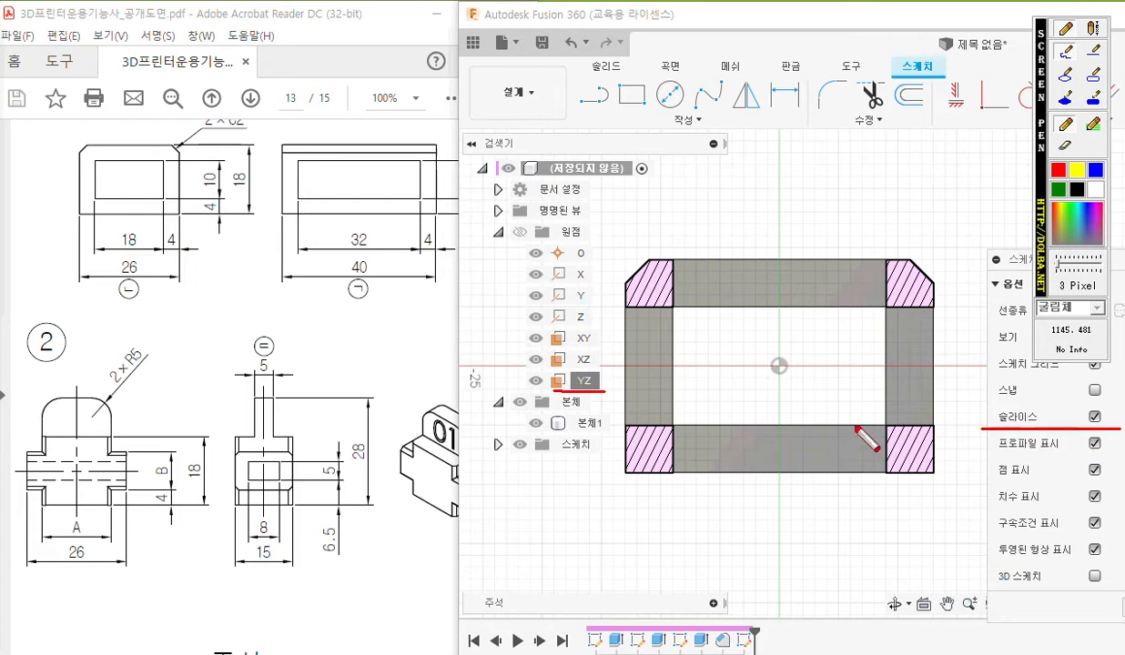
{"action": "mouse_move", "coordinate": [73, 414]}
{"action": "left_mouse_down"}
{"action": "mouse_move", "coordinate": [94, 473]}
{"action": "mouse_move", "coordinate": [76, 487]}
{"action": "mouse_move", "coordinate": [76, 512]}
{"action": "left_mouse_up"}
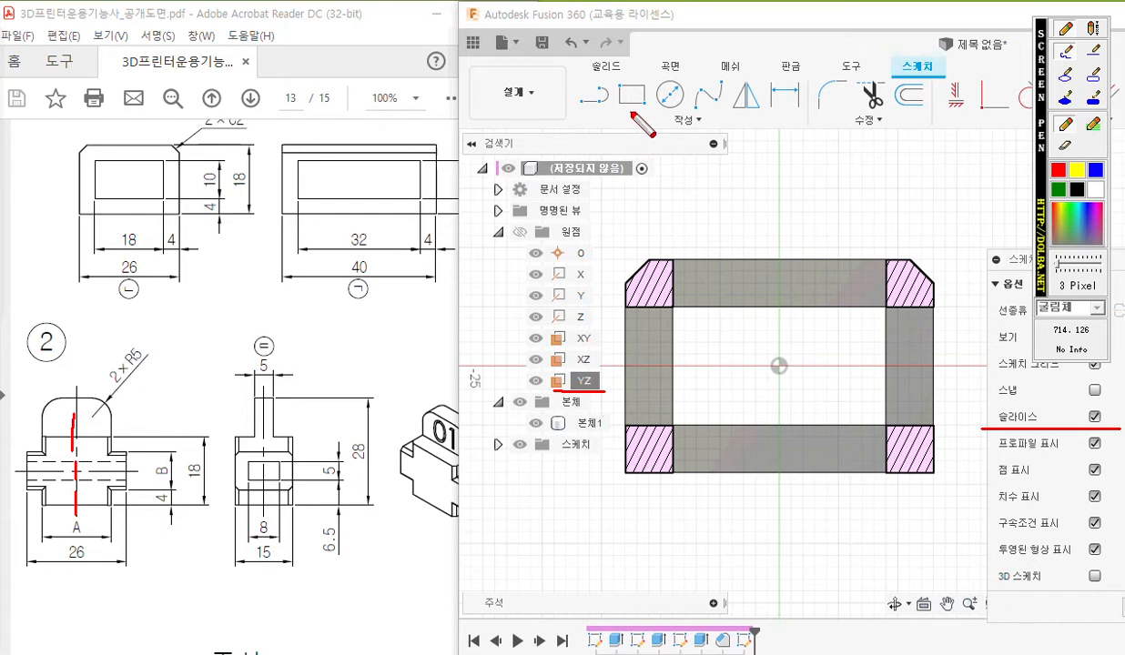
{"action": "mouse_move", "coordinate": [608, 102]}
{"action": "left_mouse_down"}
{"action": "mouse_move", "coordinate": [572, 120]}
{"action": "mouse_move", "coordinate": [621, 102]}
{"action": "left_mouse_up"}
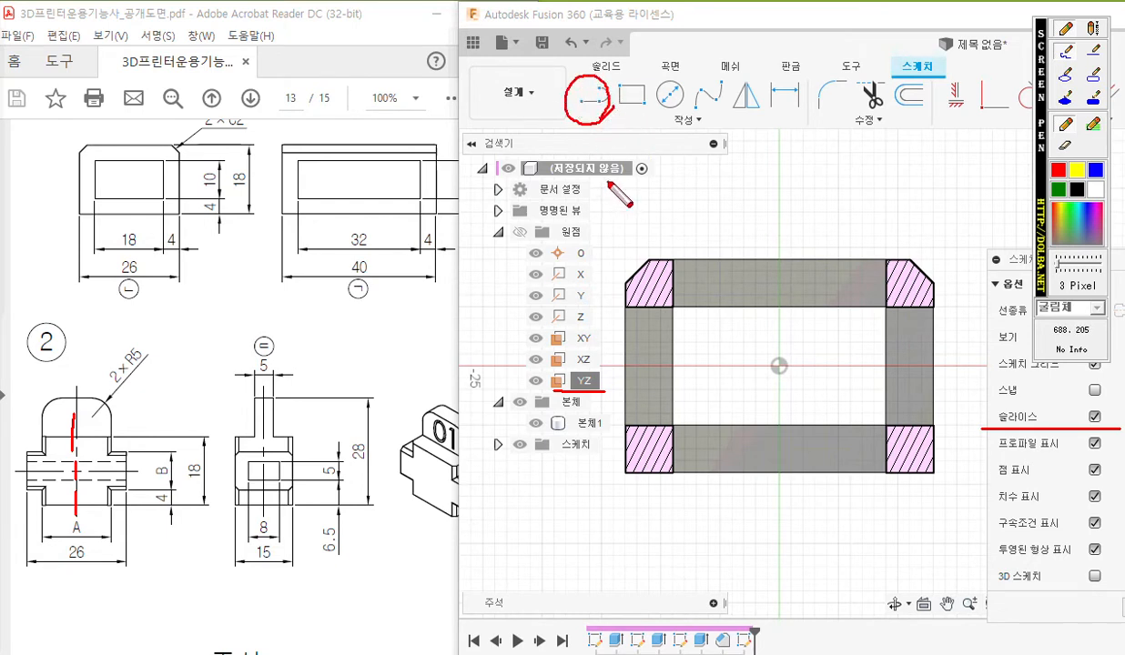
{"action": "mouse_move", "coordinate": [771, 353]}
{"action": "left_mouse_down"}
{"action": "mouse_move", "coordinate": [768, 377]}
{"action": "mouse_move", "coordinate": [790, 377]}
{"action": "mouse_move", "coordinate": [770, 354]}
{"action": "mouse_move", "coordinate": [784, 173]}
{"action": "mouse_move", "coordinate": [774, 156]}
{"action": "mouse_move", "coordinate": [794, 156]}
{"action": "left_mouse_up"}
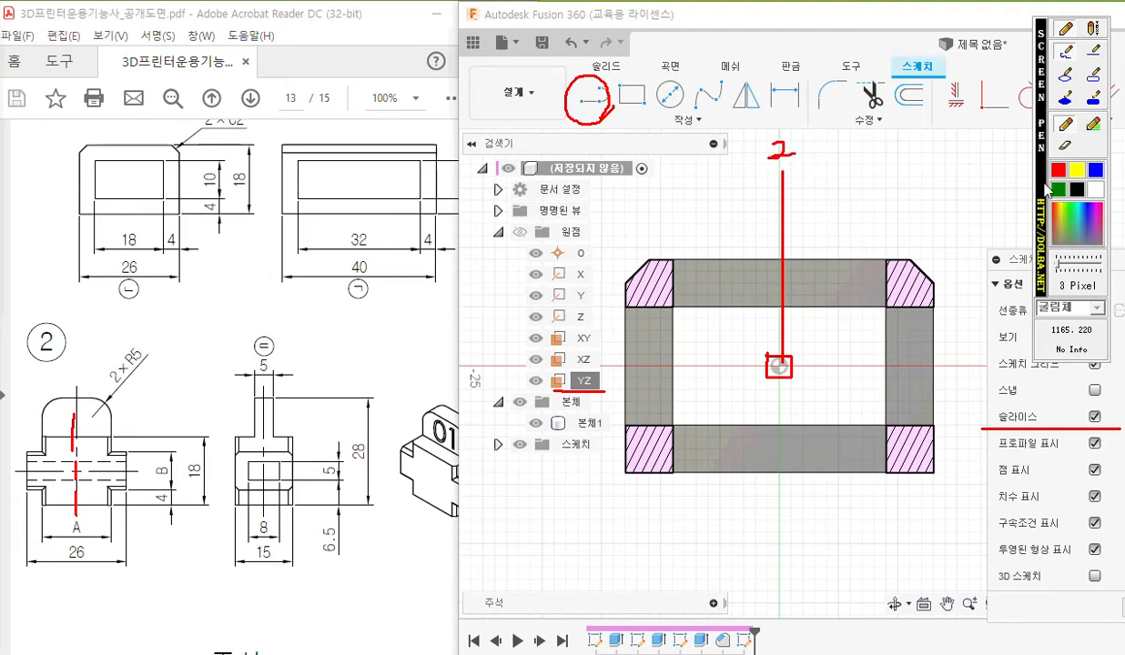
{"action": "left_click_drag", "start_coordinate": [1038, 189], "coordinate": [8, 165]}
{"action": "mouse_move", "coordinate": [802, 256]}
{"action": "left_mouse_down"}
{"action": "mouse_move", "coordinate": [770, 239]}
{"action": "mouse_move", "coordinate": [824, 255]}
{"action": "mouse_move", "coordinate": [972, 263]}
{"action": "mouse_move", "coordinate": [1040, 281]}
{"action": "mouse_move", "coordinate": [1073, 315]}
{"action": "mouse_move", "coordinate": [1096, 300]}
{"action": "mouse_move", "coordinate": [1105, 334]}
{"action": "left_mouse_up"}
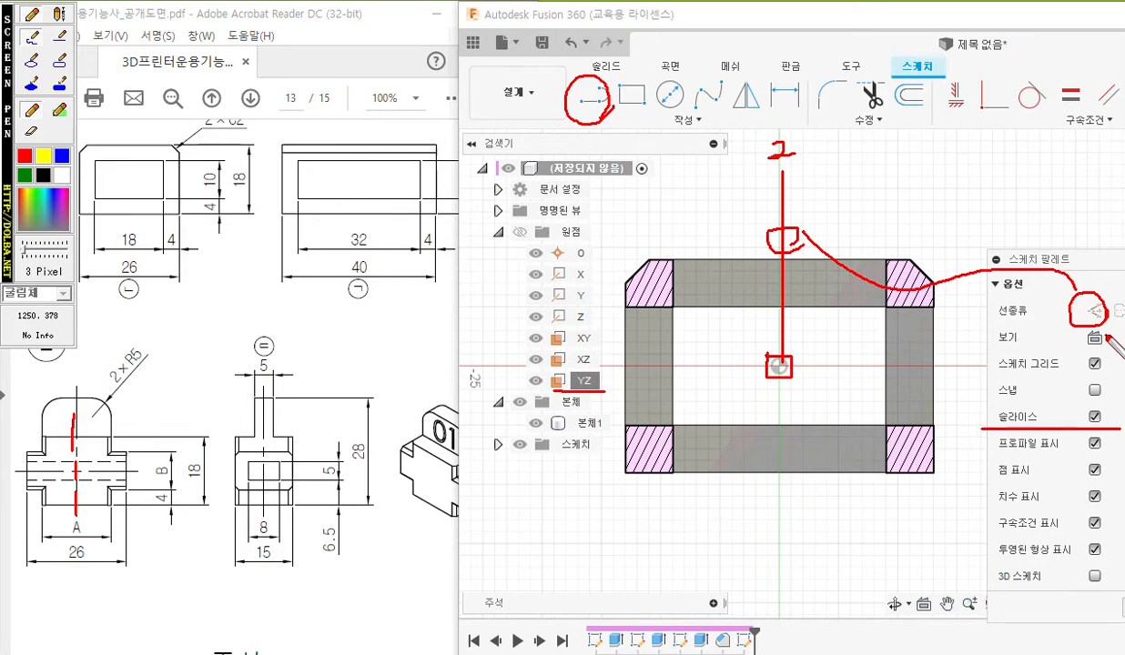
{"action": "key", "text": "Escape"}
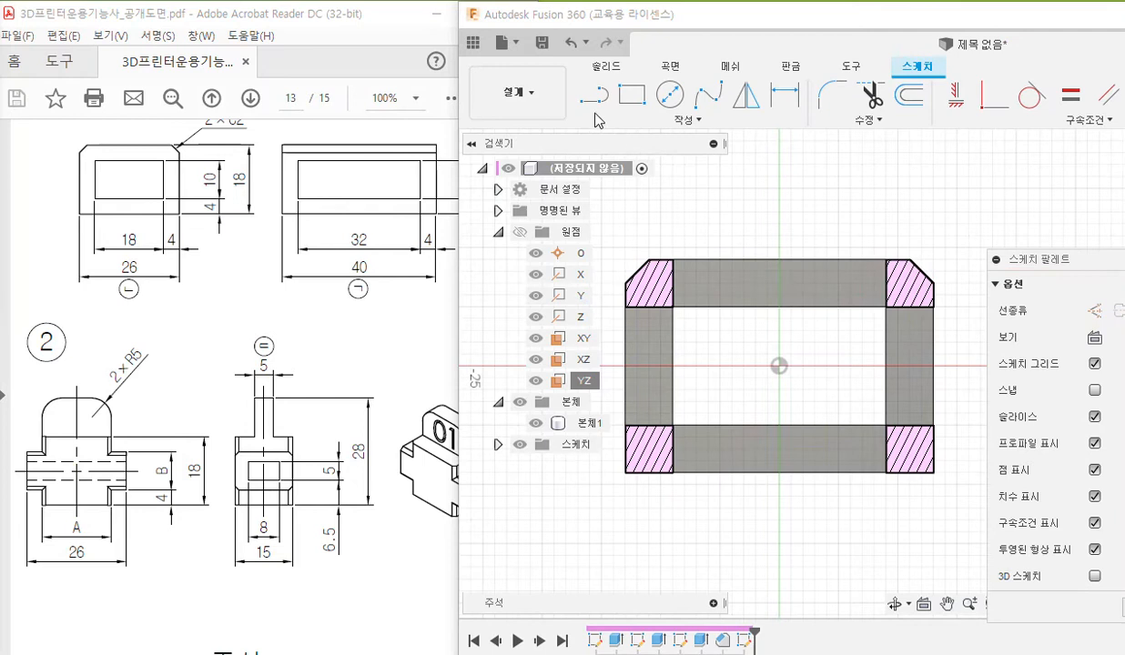
Draw a vertical line from the origin up past the frame's top edge and convert it to a construction line.
{"action": "left_click", "coordinate": [595, 93]}
{"action": "left_click", "coordinate": [779, 366]}
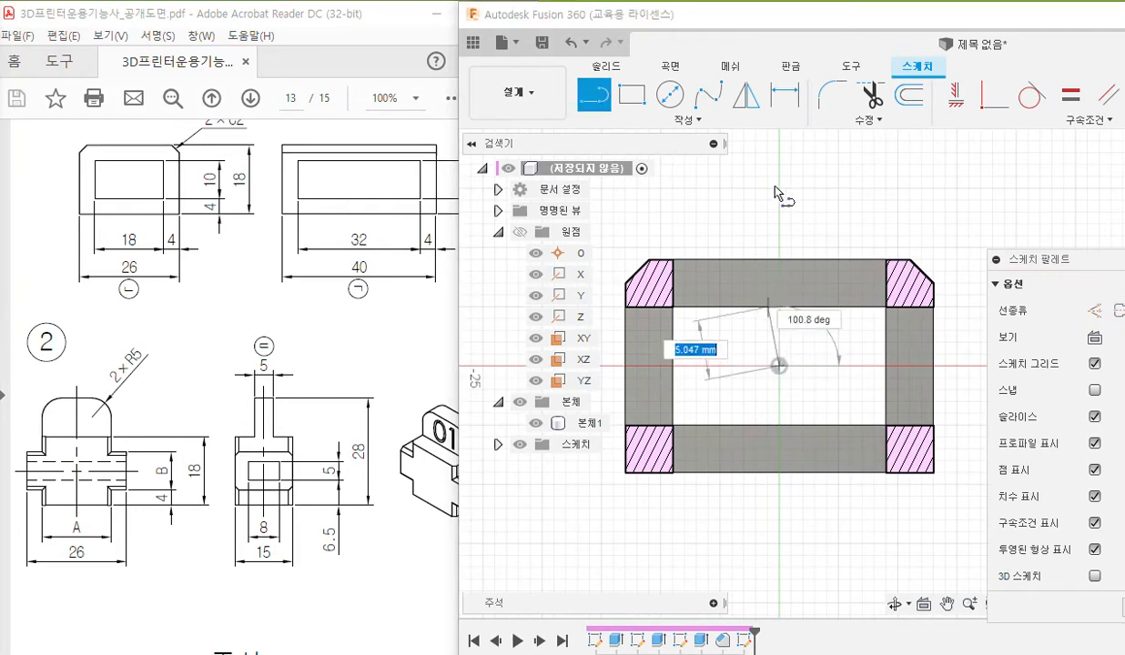
{"action": "left_click", "coordinate": [779, 164]}
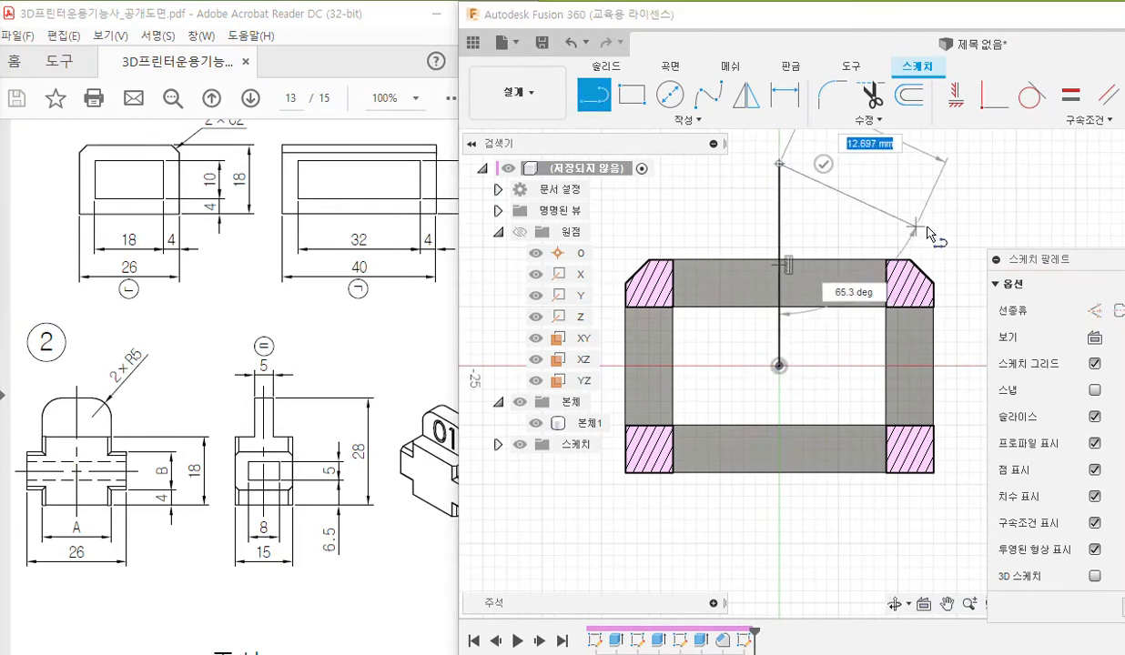
{"action": "key", "text": "Escape"}
{"action": "left_click", "coordinate": [779, 219]}
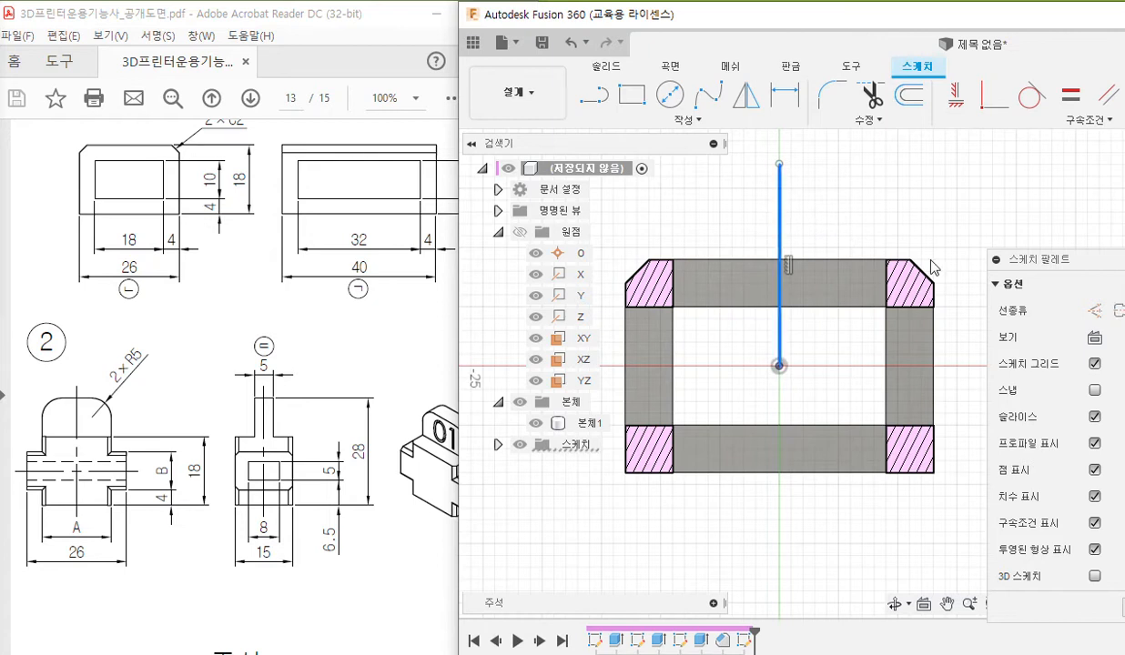
{"action": "left_click", "coordinate": [1095, 310]}
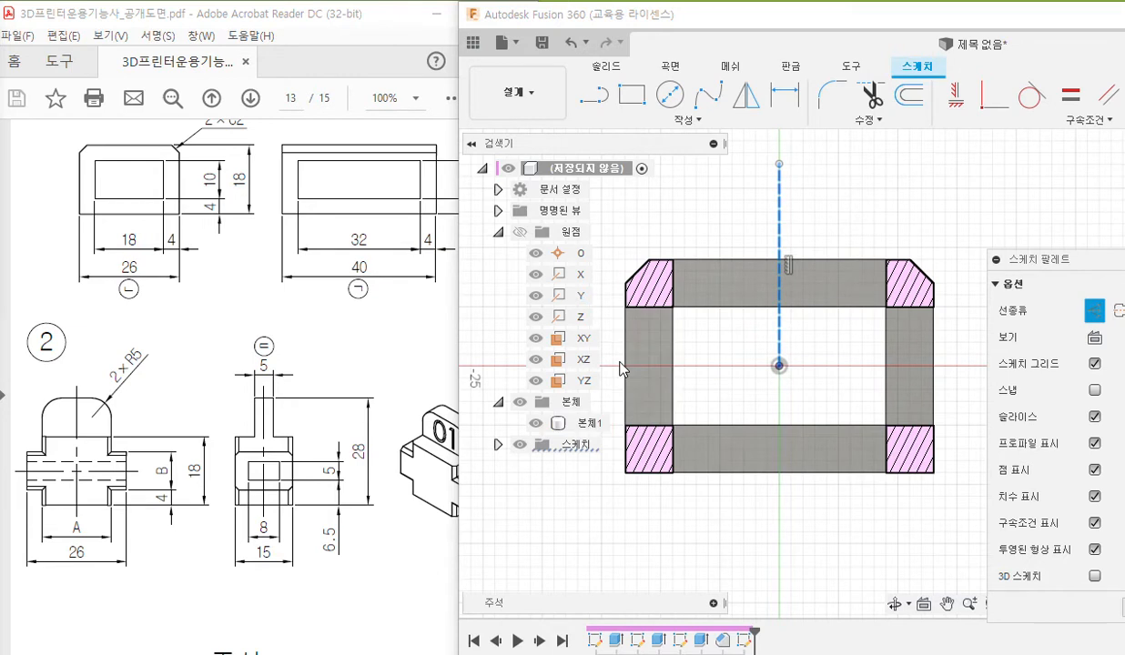
Pen-mark the Line tool and a horizontal line running left from the origin, link it to the construction option, and clear the markings.
{"action": "middle_click_drag", "start_coordinate": [675, 354], "coordinate": [736, 354]}
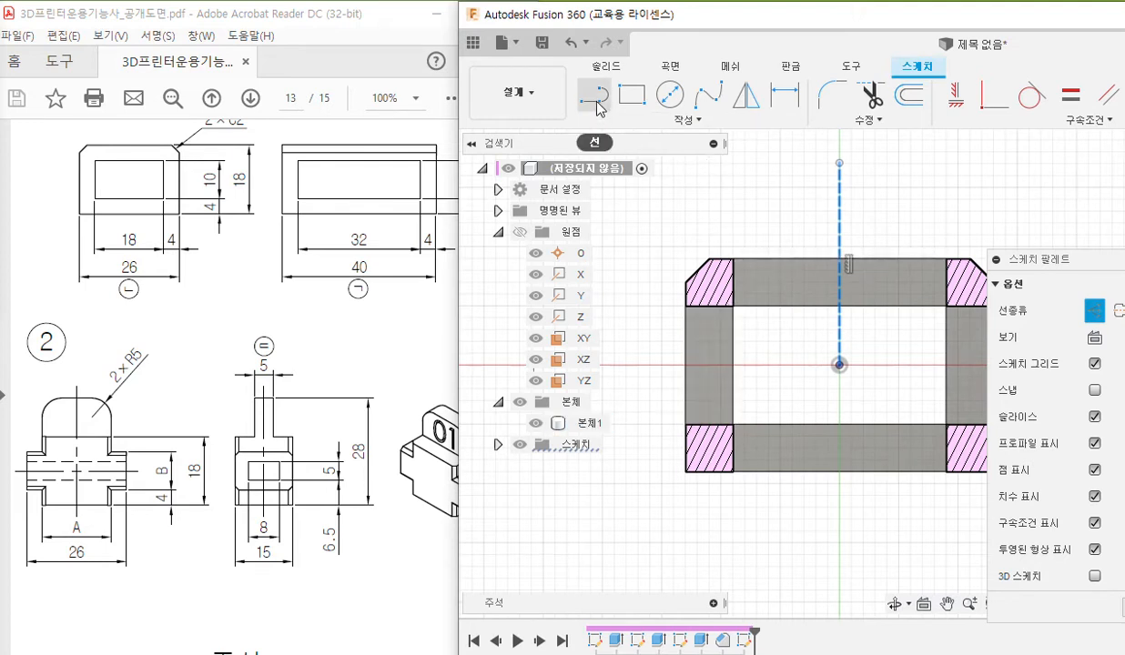
{"action": "key", "text": "F9"}
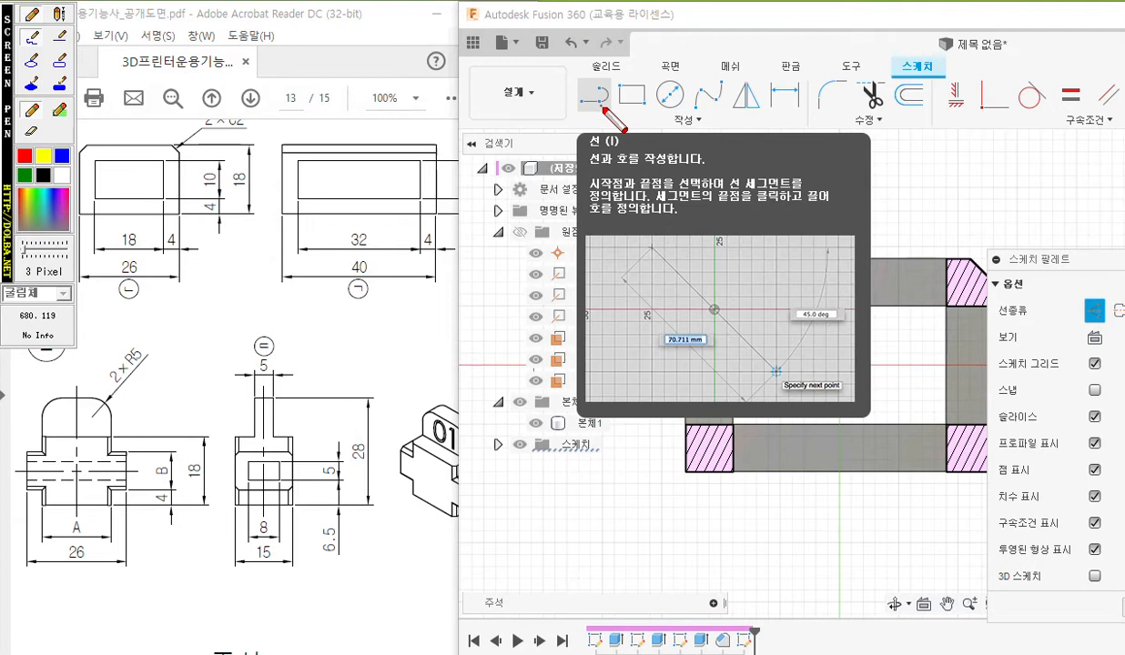
{"action": "mouse_move", "coordinate": [614, 115]}
{"action": "left_mouse_down"}
{"action": "mouse_move", "coordinate": [571, 82]}
{"action": "mouse_move", "coordinate": [608, 88]}
{"action": "left_mouse_up"}
{"action": "key", "text": "Escape"}
{"action": "key", "text": "F9"}
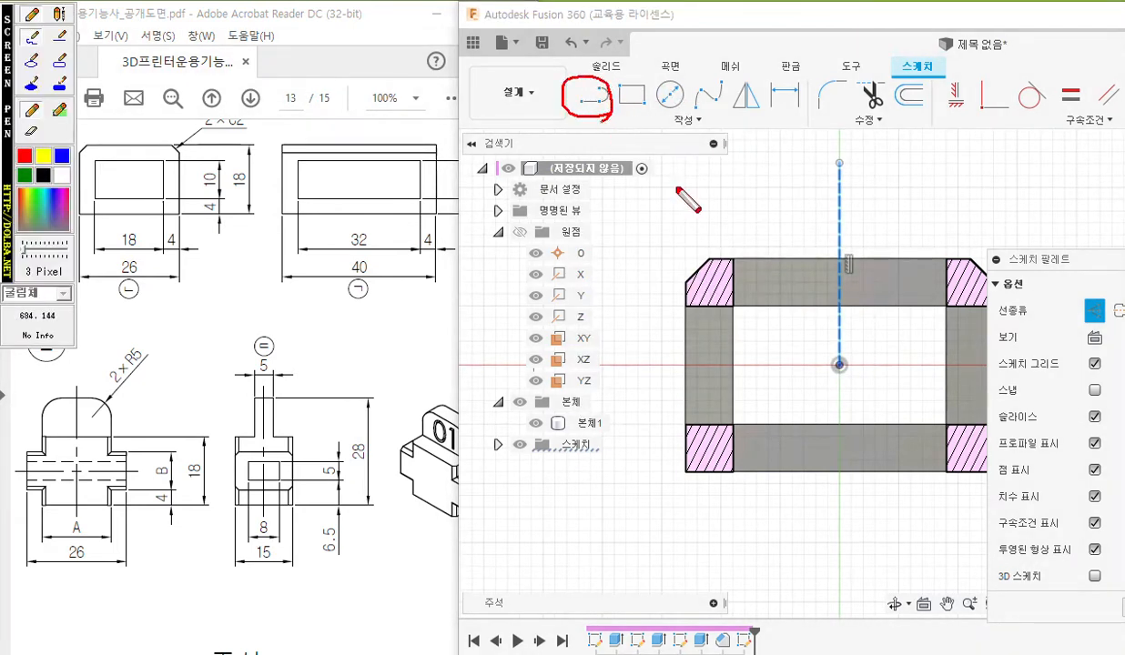
{"action": "mouse_move", "coordinate": [835, 362]}
{"action": "left_mouse_down"}
{"action": "mouse_move", "coordinate": [830, 353]}
{"action": "mouse_move", "coordinate": [831, 378]}
{"action": "mouse_move", "coordinate": [856, 375]}
{"action": "mouse_move", "coordinate": [824, 347]}
{"action": "mouse_move", "coordinate": [761, 364]}
{"action": "mouse_move", "coordinate": [612, 358]}
{"action": "left_mouse_up"}
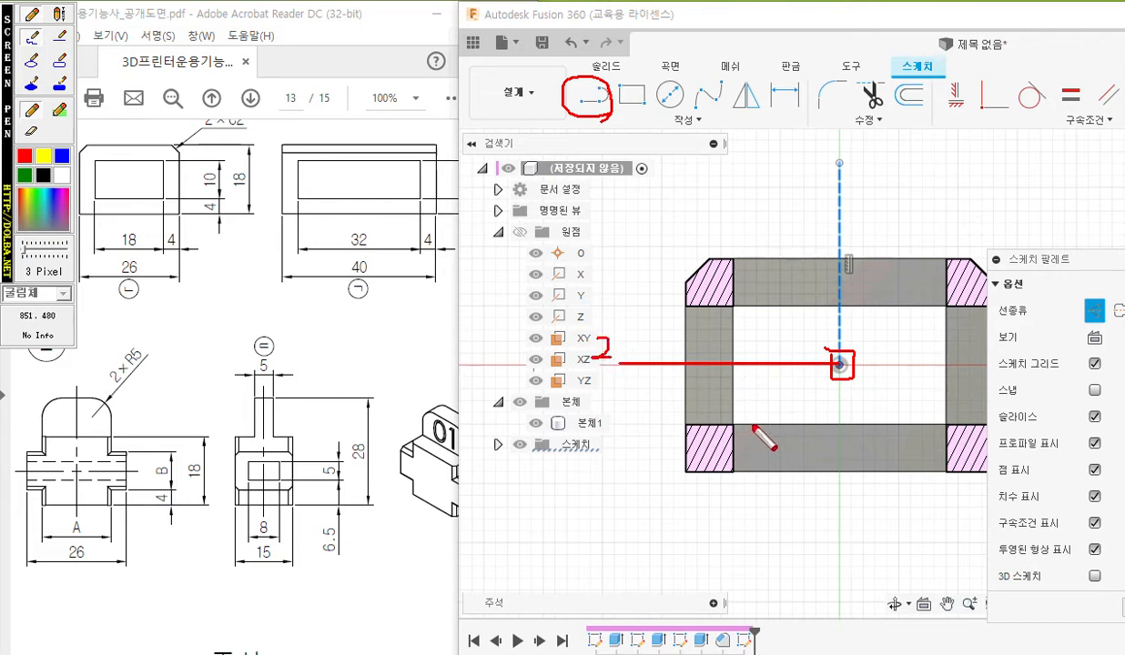
{"action": "mouse_move", "coordinate": [761, 353]}
{"action": "left_mouse_down"}
{"action": "mouse_move", "coordinate": [753, 366]}
{"action": "mouse_move", "coordinate": [766, 357]}
{"action": "mouse_move", "coordinate": [776, 411]}
{"action": "mouse_move", "coordinate": [1024, 401]}
{"action": "mouse_move", "coordinate": [1090, 333]}
{"action": "mouse_move", "coordinate": [1070, 319]}
{"action": "mouse_move", "coordinate": [1085, 285]}
{"action": "mouse_move", "coordinate": [1110, 305]}
{"action": "mouse_move", "coordinate": [1092, 339]}
{"action": "left_mouse_up"}
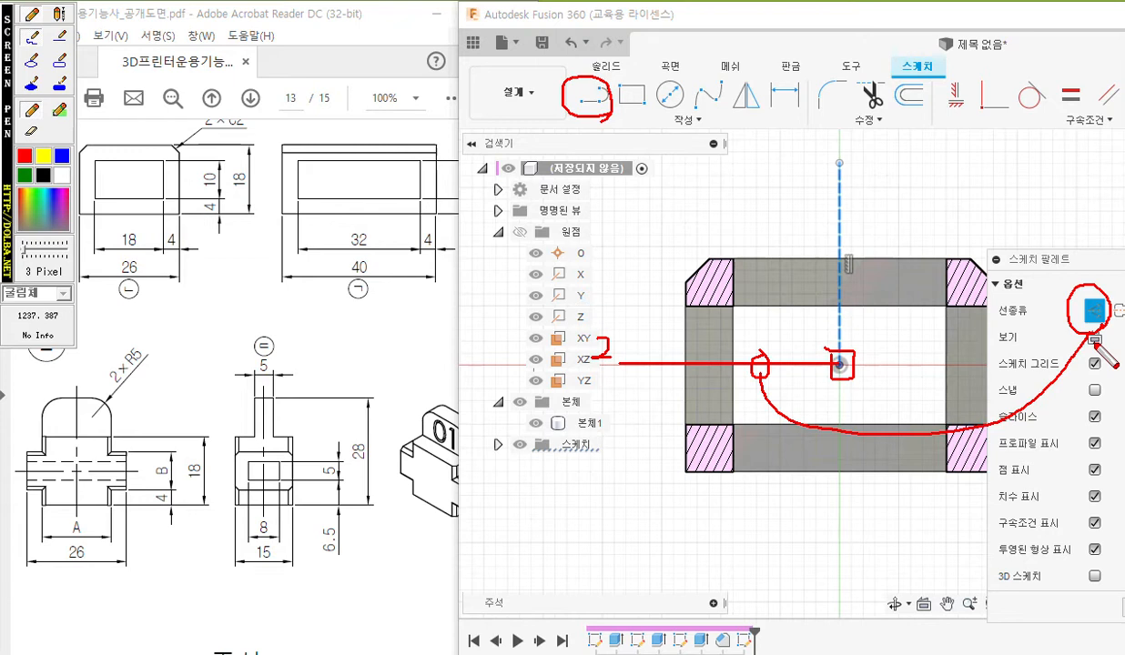
{"action": "key", "text": "Escape"}
Draw a horizontal line from the origin out past the frame's left side and convert it to a construction line.
{"action": "left_click", "coordinate": [593, 98]}
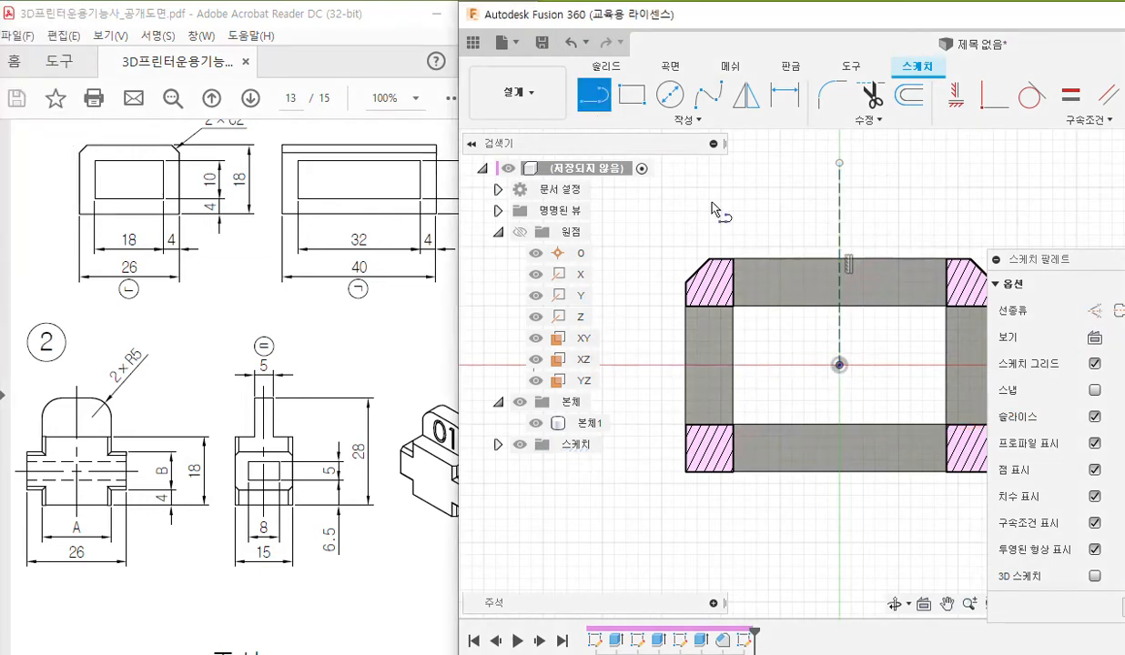
{"action": "left_click", "coordinate": [840, 365]}
{"action": "left_click", "coordinate": [622, 365]}
{"action": "key", "text": "Escape"}
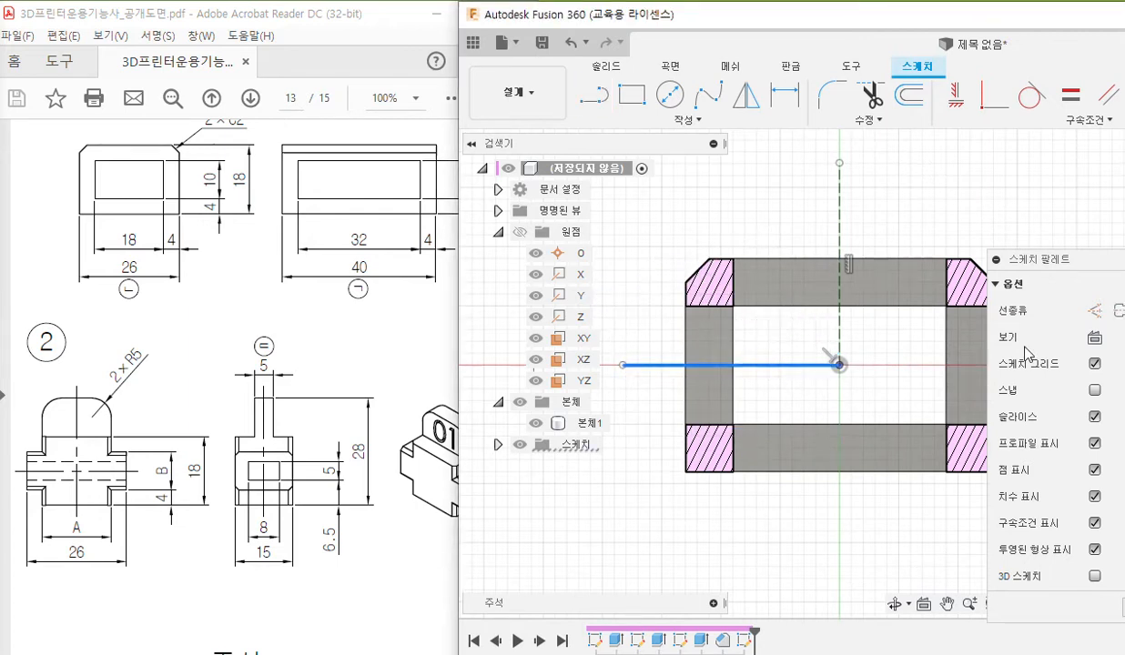
{"action": "left_click", "coordinate": [1095, 310]}
{"action": "left_click", "coordinate": [763, 235]}
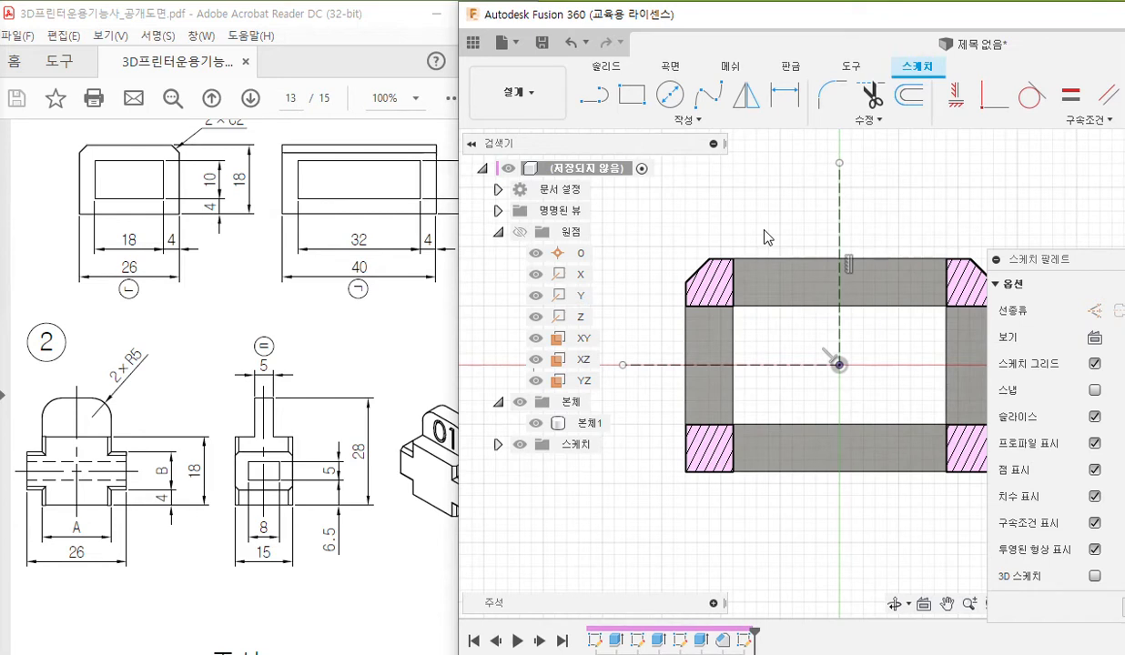
Pen-mark the Line tool and outline an L-shaped path above the horizontal construction line with its points numbered 1, 2 and 3.
{"action": "middle_click_drag", "start_coordinate": [736, 237], "coordinate": [761, 232]}
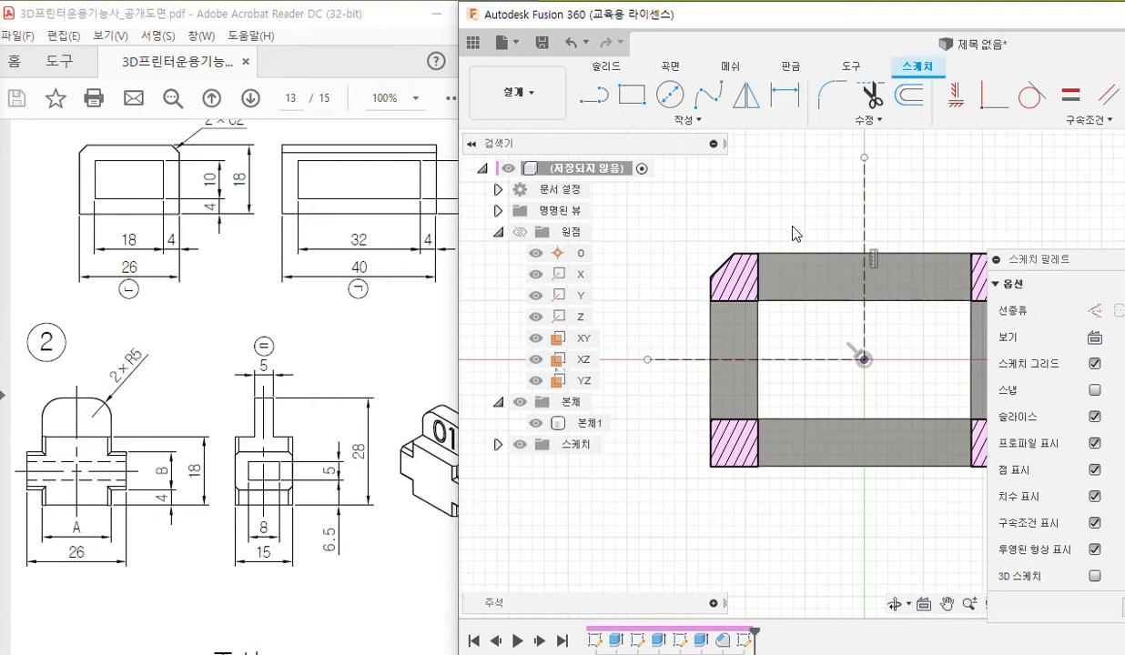
{"action": "key", "text": "F12"}
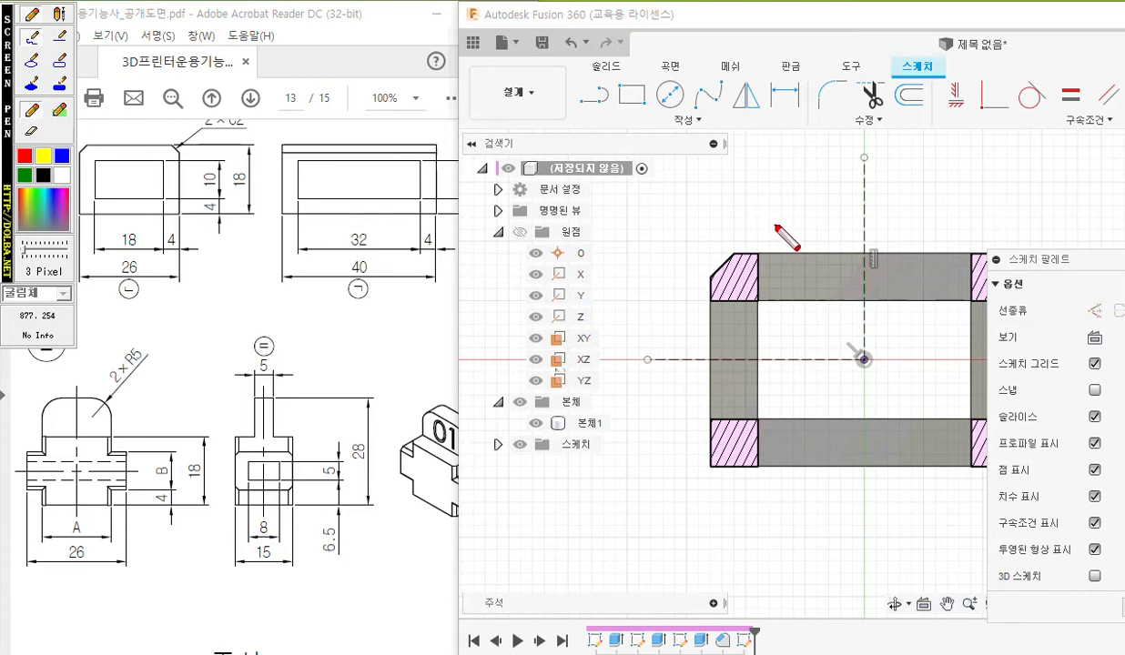
{"action": "mouse_move", "coordinate": [611, 107]}
{"action": "left_mouse_down"}
{"action": "mouse_move", "coordinate": [571, 109]}
{"action": "mouse_move", "coordinate": [619, 83]}
{"action": "mouse_move", "coordinate": [615, 113]}
{"action": "left_mouse_up"}
{"action": "left_click_drag", "start_coordinate": [767, 219], "coordinate": [783, 236]}
{"action": "left_click_drag", "start_coordinate": [783, 219], "coordinate": [767, 237]}
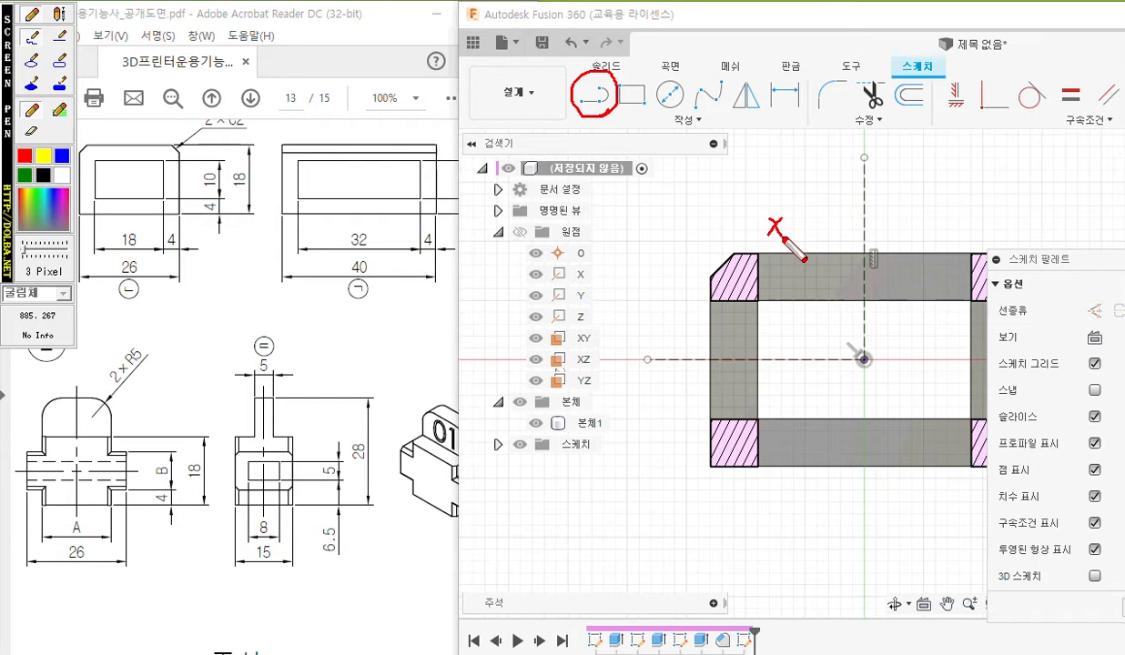
{"action": "left_click_drag", "start_coordinate": [775, 185], "coordinate": [769, 202]}
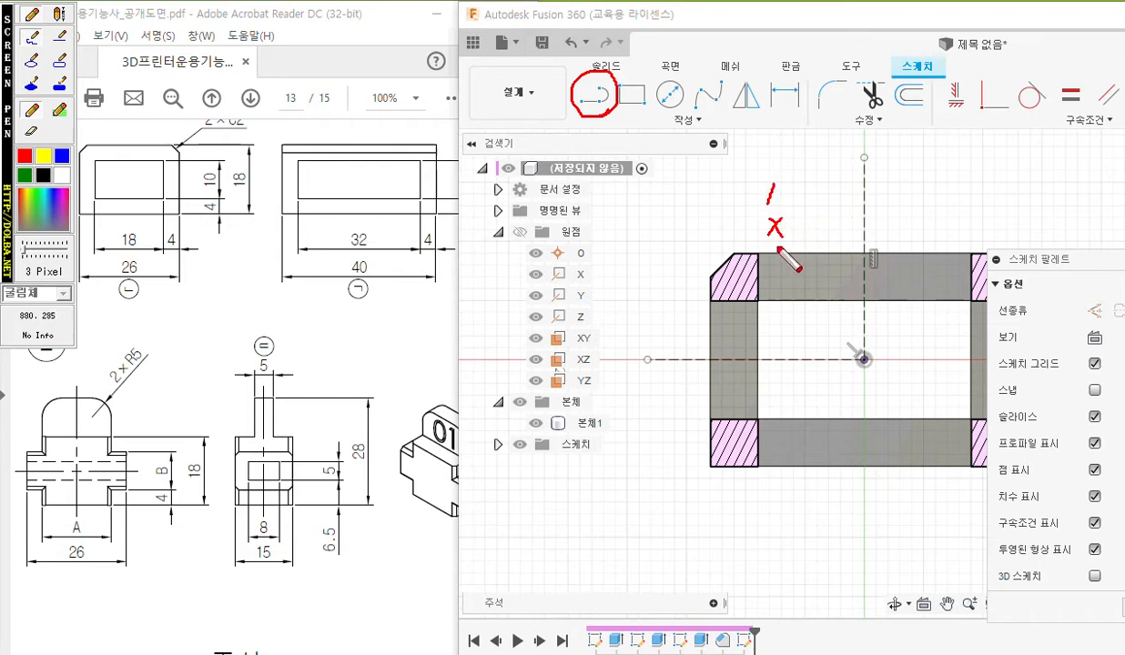
{"action": "mouse_move", "coordinate": [775, 238]}
{"action": "left_mouse_down"}
{"action": "mouse_move", "coordinate": [777, 314]}
{"action": "mouse_move", "coordinate": [671, 315]}
{"action": "left_mouse_up"}
{"action": "left_click_drag", "start_coordinate": [778, 310], "coordinate": [792, 320]}
{"action": "mouse_move", "coordinate": [649, 302]}
{"action": "left_mouse_down"}
{"action": "mouse_move", "coordinate": [661, 313]}
{"action": "mouse_move", "coordinate": [652, 325]}
{"action": "left_mouse_up"}
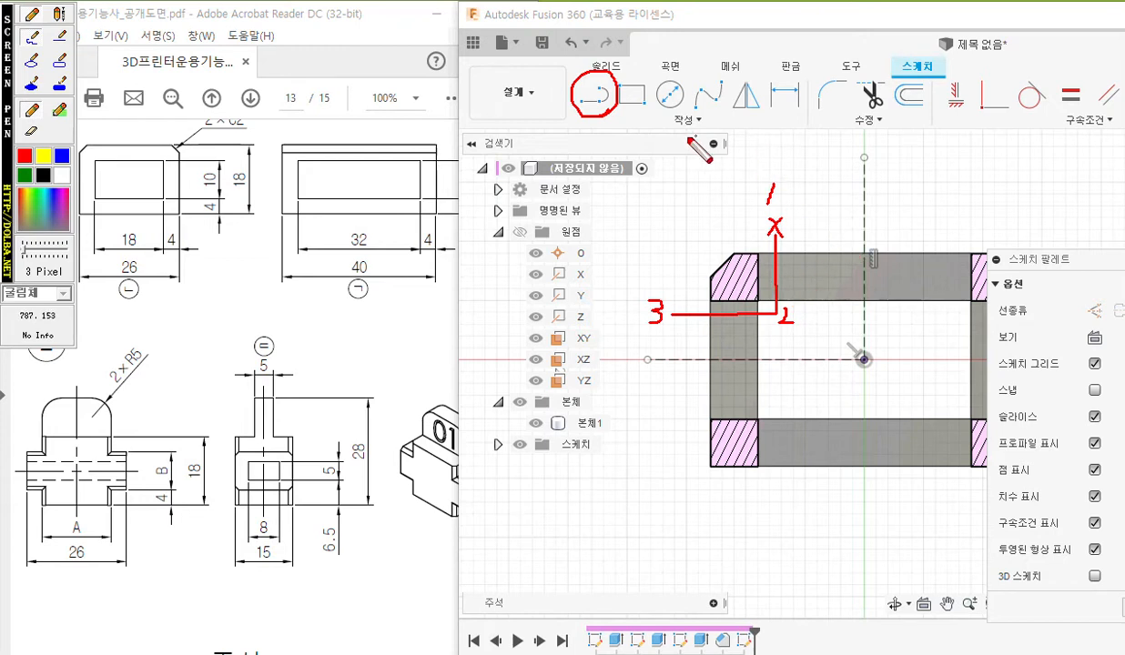
Clear the pen markings and draw an L-shaped line pair above the horizontal construction line, about 8 mm down and 8.4 mm outward.
{"action": "key", "text": "Escape"}
{"action": "left_click", "coordinate": [592, 94]}
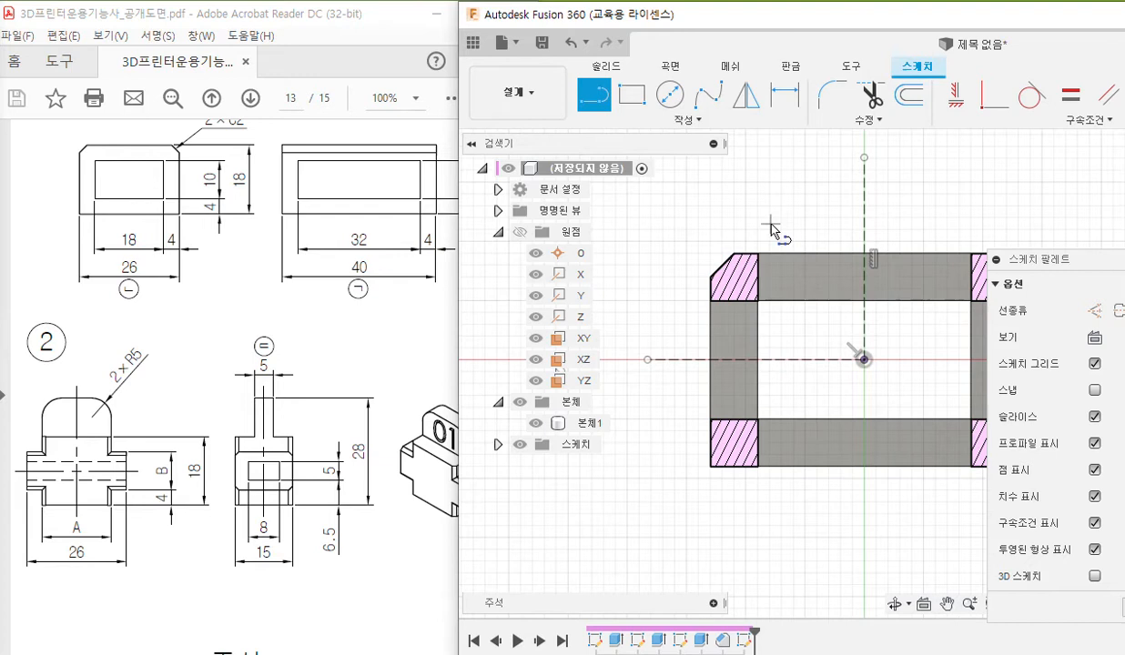
{"action": "left_click", "coordinate": [771, 316]}
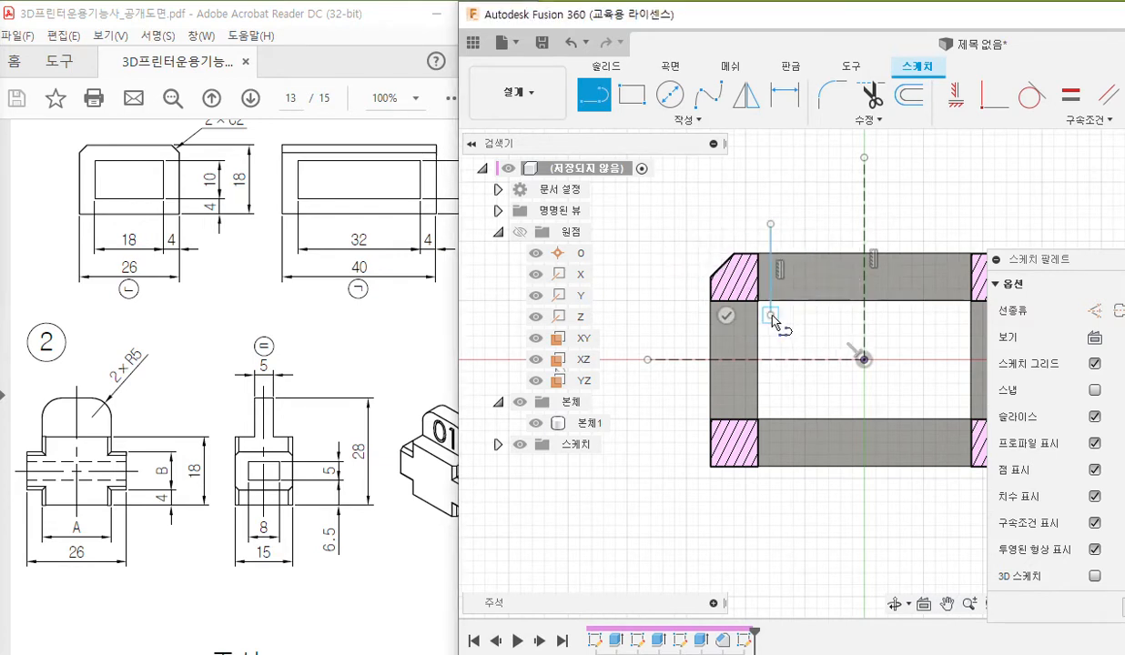
{"action": "left_click", "coordinate": [673, 317]}
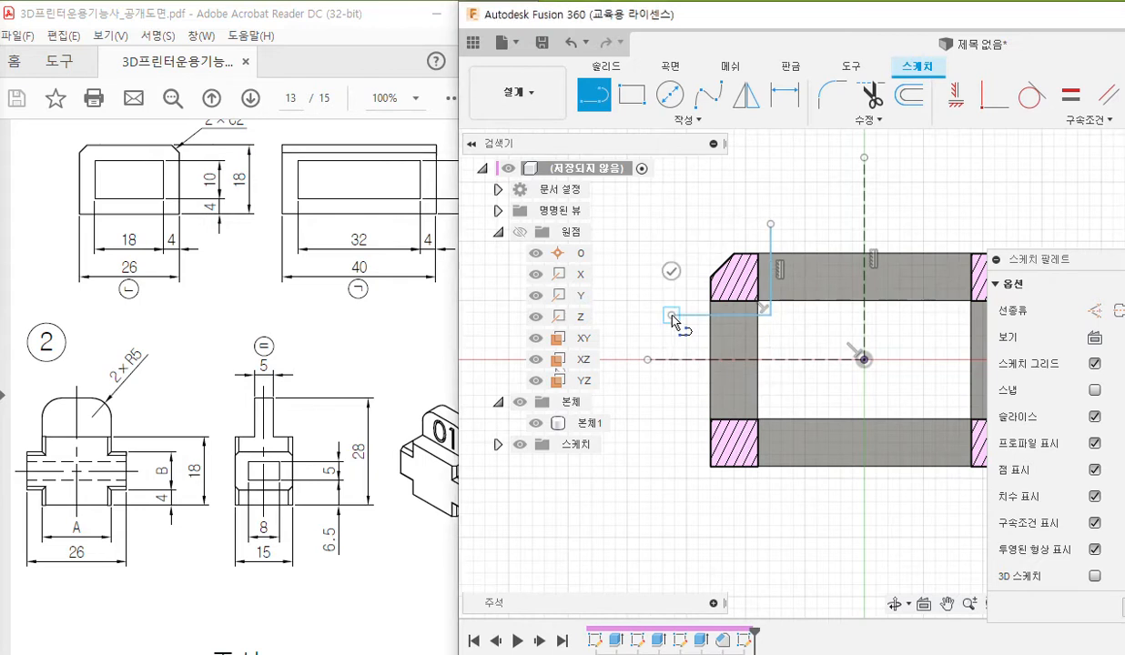
{"action": "key", "text": "Escape"}
Start the sketch Mirror command and move its dialog clear of the L-shaped lines.
{"action": "middle_click_drag", "start_coordinate": [816, 377], "coordinate": [785, 371]}
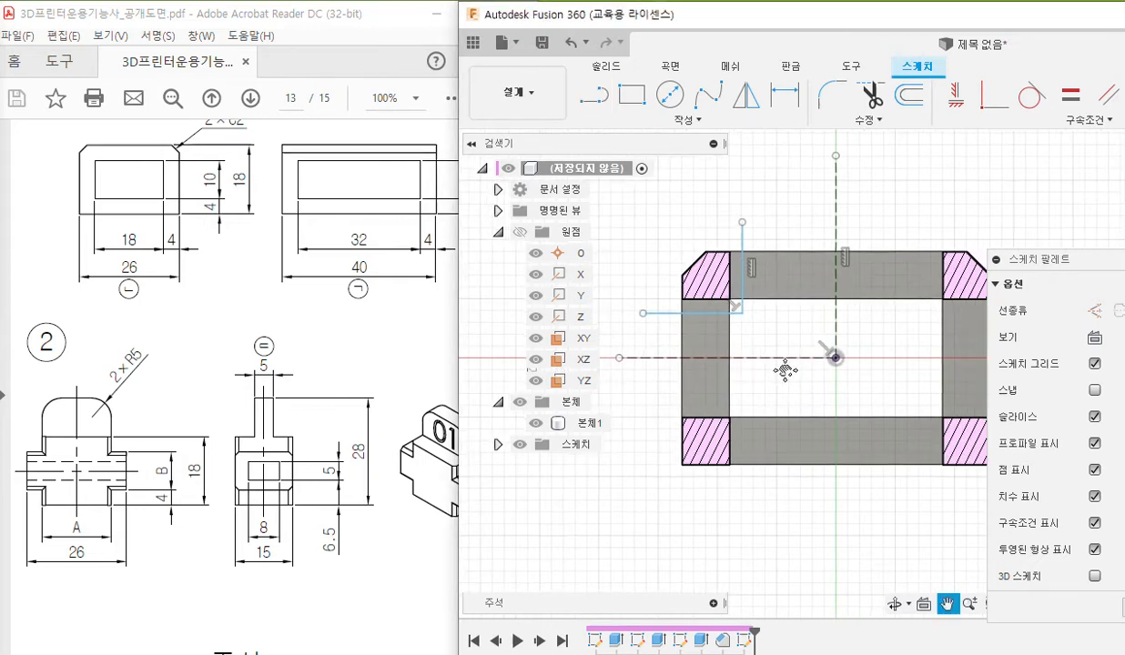
{"action": "left_click", "coordinate": [746, 95]}
{"action": "left_click_drag", "start_coordinate": [707, 148], "coordinate": [497, 200]}
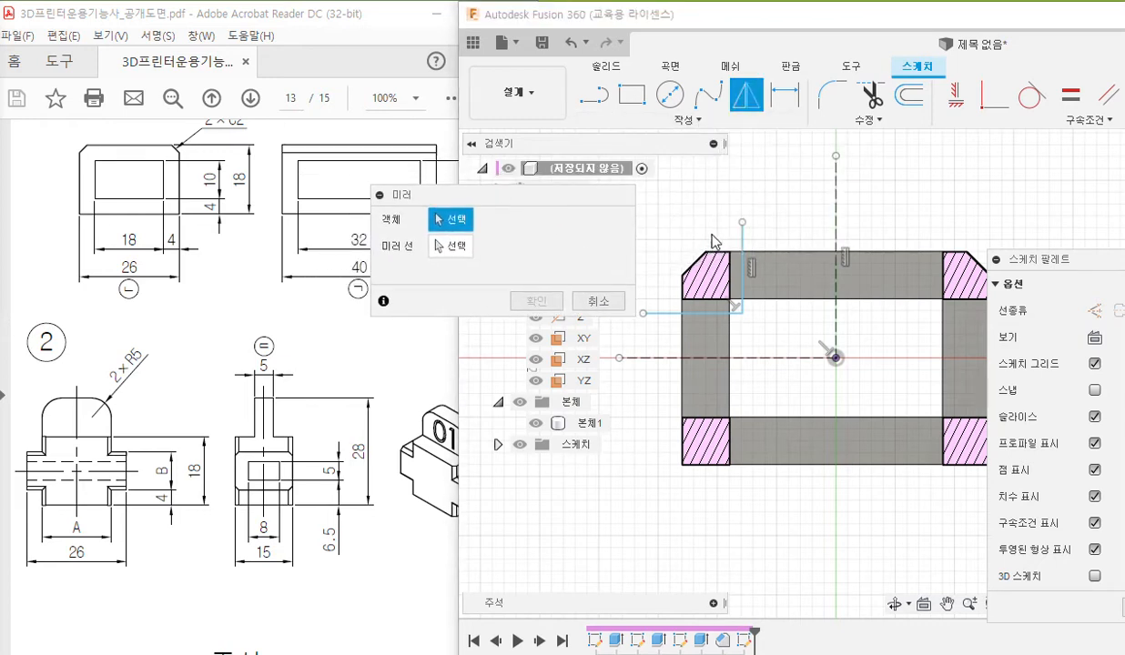
Pen-mark the Mirror tool, the L-shaped lines as objects, the vertical construction line as mirror line and the mirrored shape, and clear the markings.
{"action": "key", "text": "F9"}
{"action": "mouse_move", "coordinate": [771, 105]}
{"action": "left_mouse_down"}
{"action": "mouse_move", "coordinate": [718, 104]}
{"action": "mouse_move", "coordinate": [776, 102]}
{"action": "left_mouse_up"}
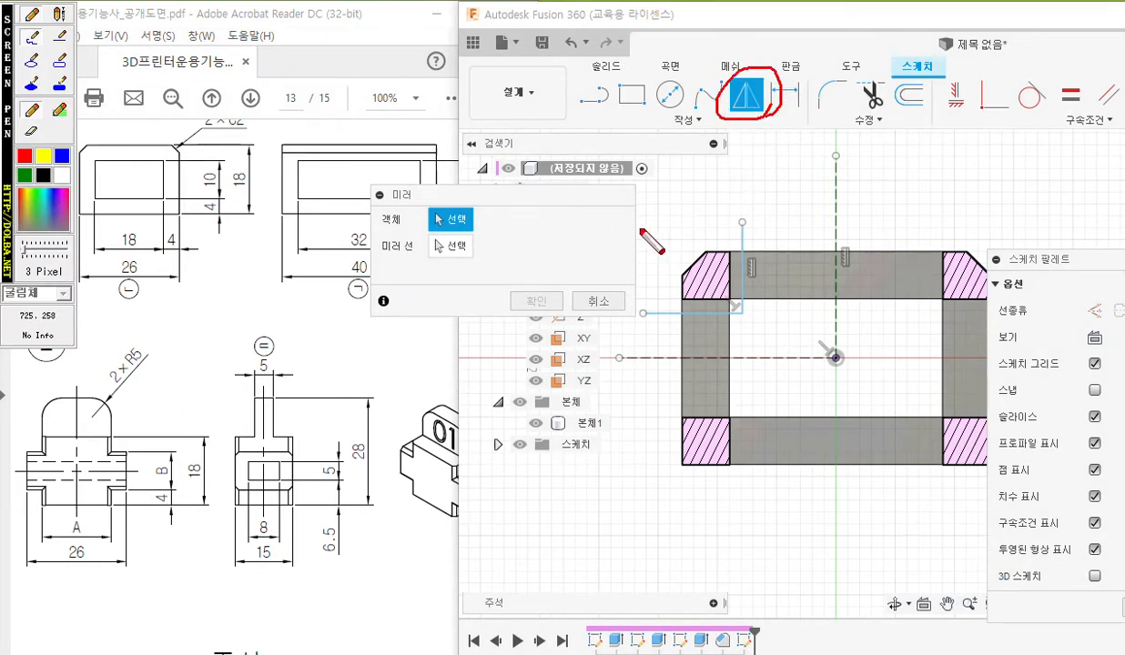
{"action": "mouse_move", "coordinate": [476, 219]}
{"action": "left_mouse_down"}
{"action": "mouse_move", "coordinate": [594, 207]}
{"action": "mouse_move", "coordinate": [733, 235]}
{"action": "mouse_move", "coordinate": [745, 255]}
{"action": "mouse_move", "coordinate": [744, 321]}
{"action": "left_mouse_up"}
{"action": "left_click_drag", "start_coordinate": [638, 322], "coordinate": [749, 322]}
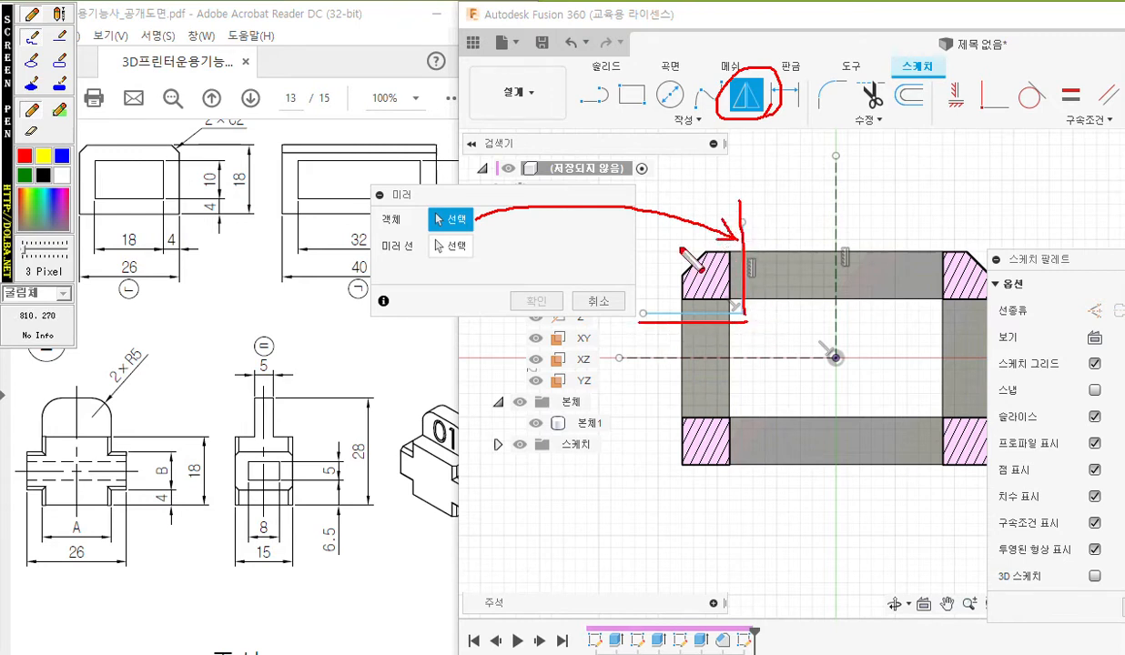
{"action": "mouse_move", "coordinate": [475, 240]}
{"action": "left_mouse_down"}
{"action": "mouse_move", "coordinate": [429, 260]}
{"action": "mouse_move", "coordinate": [484, 255]}
{"action": "left_mouse_up"}
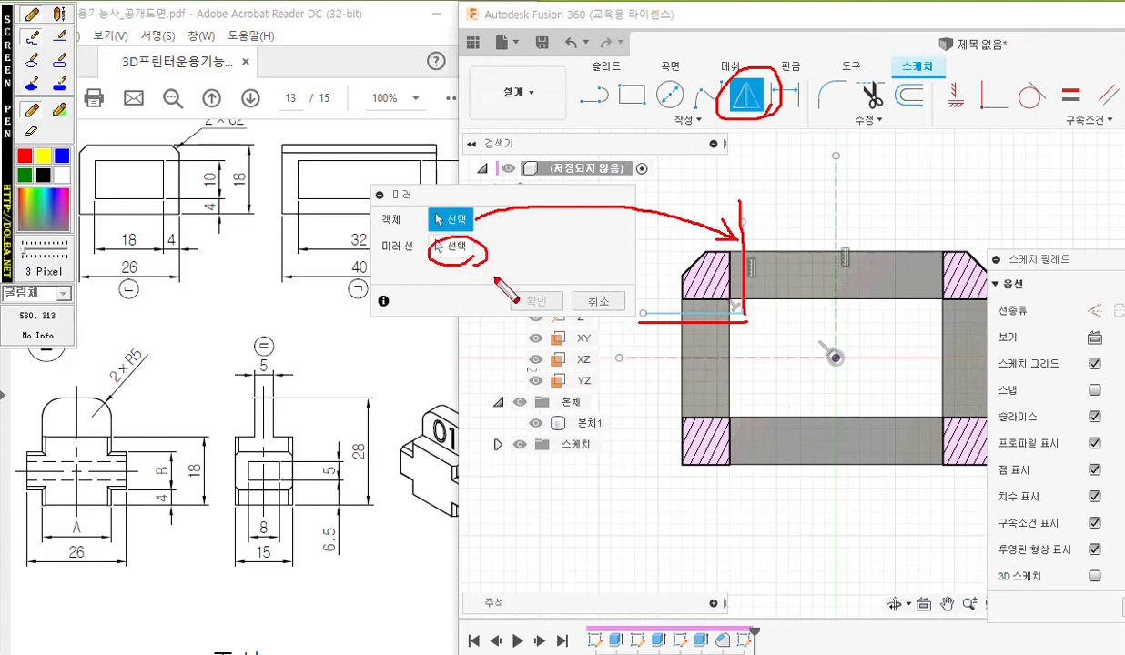
{"action": "mouse_move", "coordinate": [496, 252]}
{"action": "left_mouse_down"}
{"action": "mouse_move", "coordinate": [553, 217]}
{"action": "mouse_move", "coordinate": [832, 202]}
{"action": "left_mouse_up"}
{"action": "left_click_drag", "start_coordinate": [837, 143], "coordinate": [836, 350]}
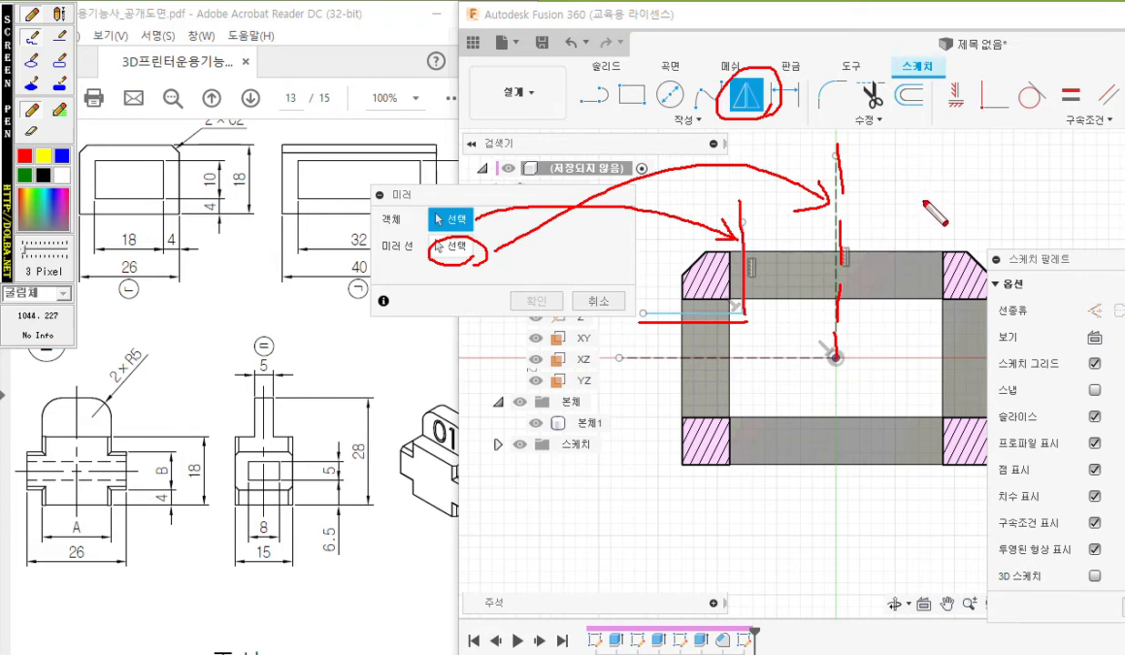
{"action": "mouse_move", "coordinate": [917, 188]}
{"action": "left_mouse_down"}
{"action": "mouse_move", "coordinate": [913, 318]}
{"action": "mouse_move", "coordinate": [1043, 322]}
{"action": "left_mouse_up"}
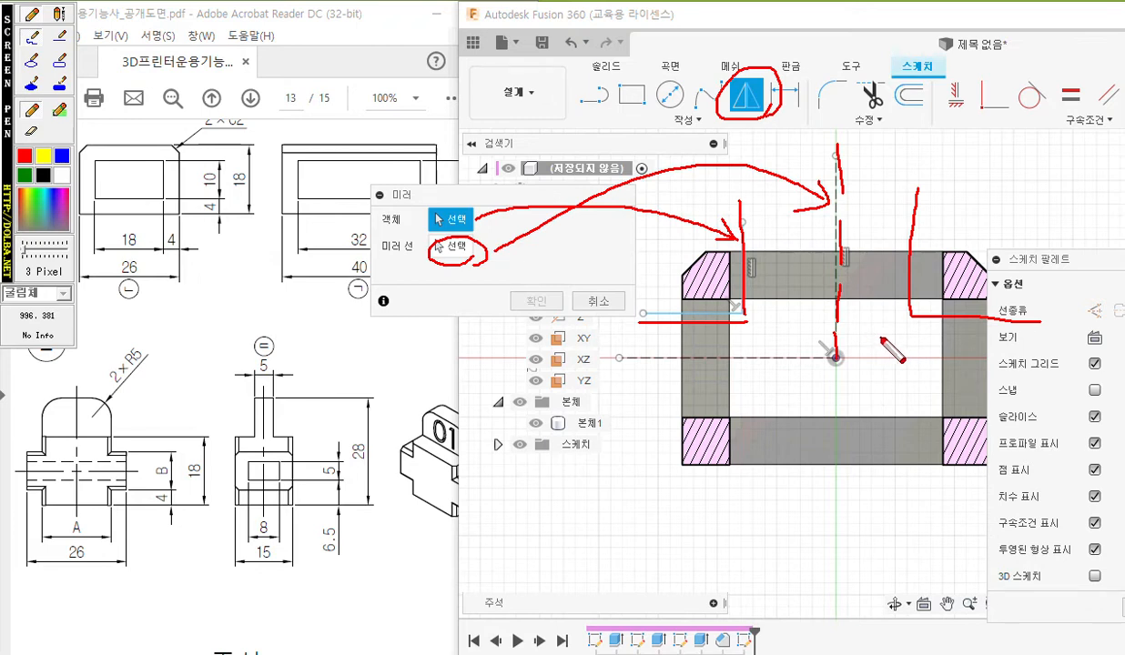
{"action": "key", "text": "Escape"}
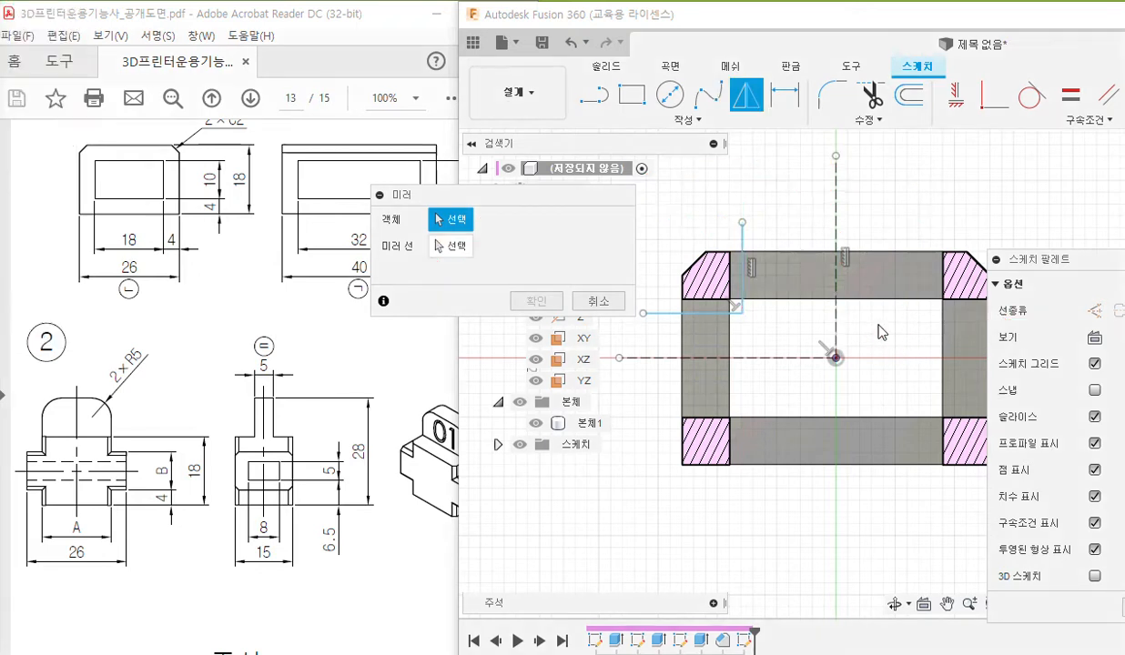
Mirror the two L-shaped lines across the vertical construction line.
{"action": "left_click", "coordinate": [743, 257]}
{"action": "left_click", "coordinate": [691, 312]}
{"action": "left_click", "coordinate": [453, 253]}
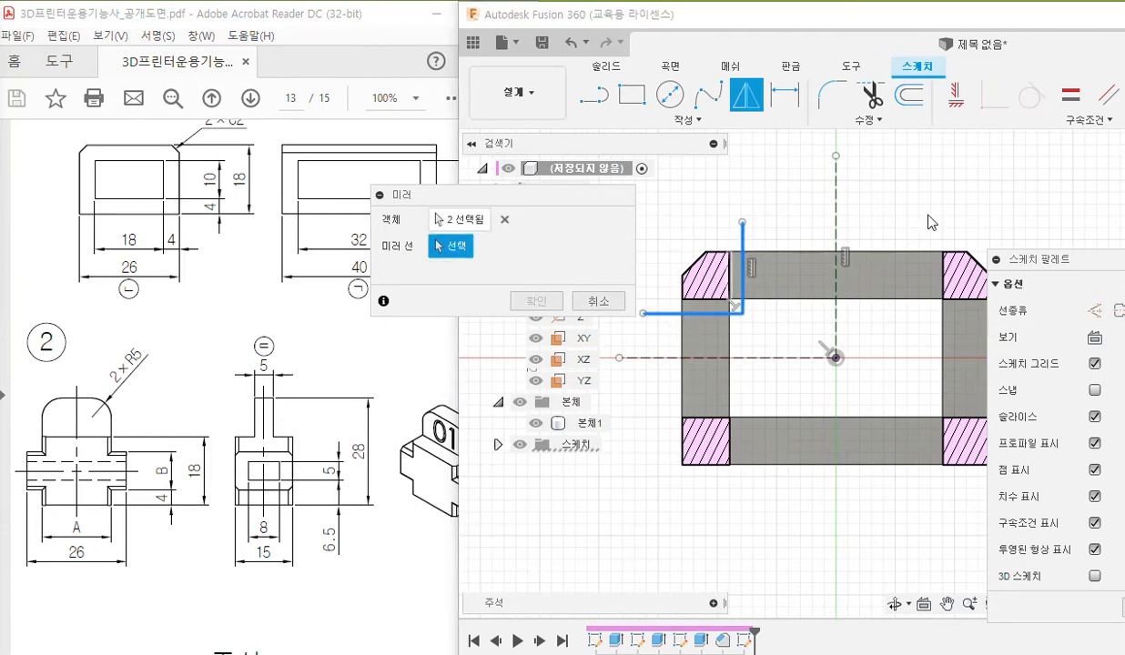
{"action": "left_click", "coordinate": [835, 233]}
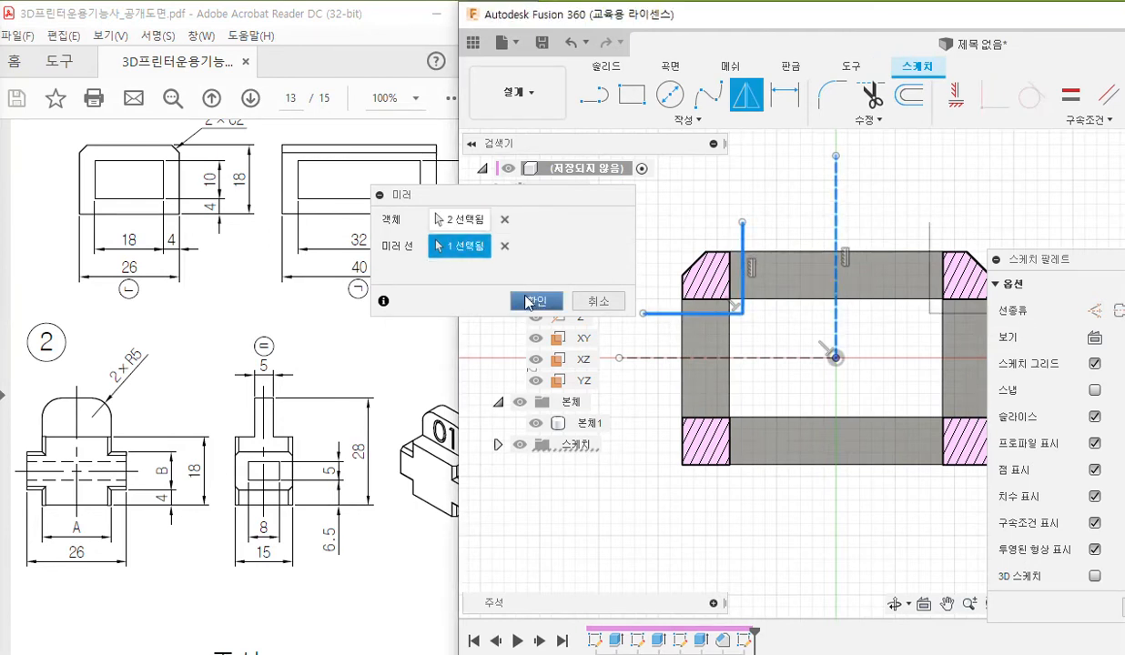
{"action": "left_click", "coordinate": [535, 303]}
Start a second sketch Mirror and move its dialog away from the sketch and browser tree.
{"action": "middle_click_drag", "start_coordinate": [866, 263], "coordinate": [815, 233]}
{"action": "scroll", "coordinate": [837, 250], "scroll_direction": "down", "scroll_amount": 1}
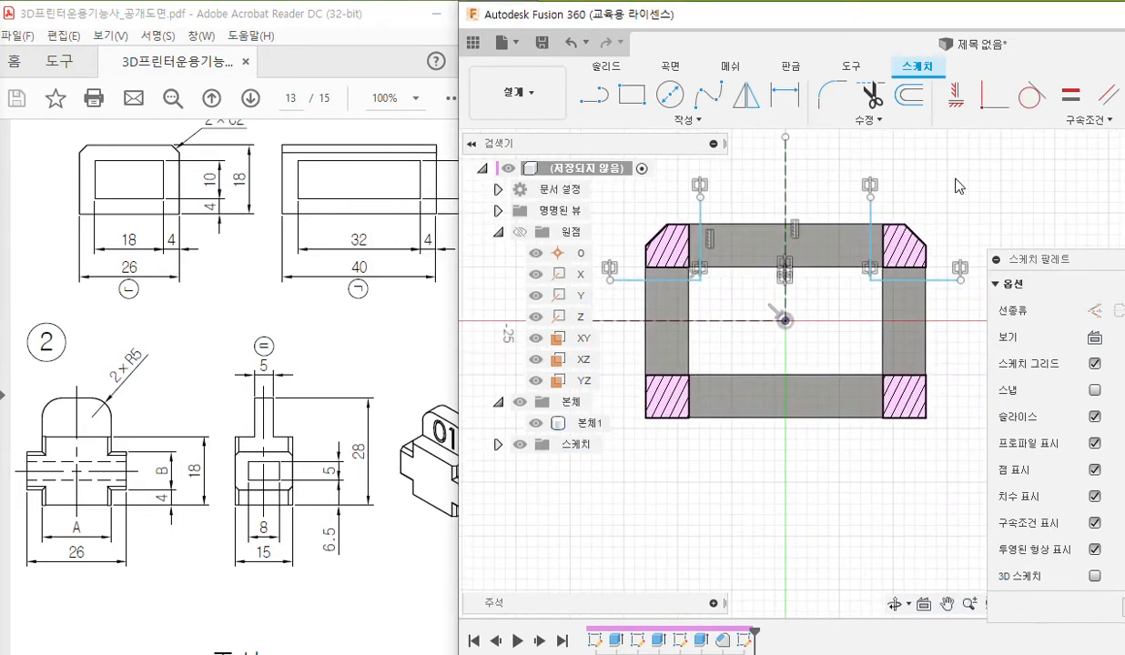
{"action": "left_click", "coordinate": [747, 94]}
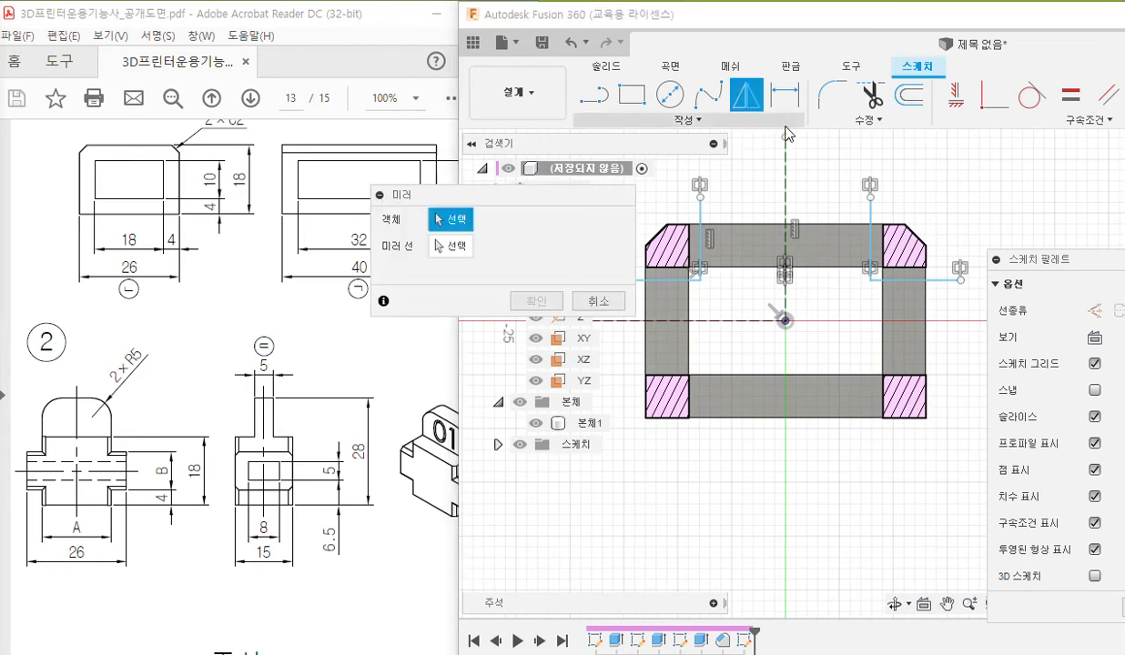
{"action": "mouse_move", "coordinate": [535, 204]}
{"action": "left_mouse_down"}
{"action": "mouse_move", "coordinate": [625, 152]}
{"action": "mouse_move", "coordinate": [683, 233]}
{"action": "mouse_move", "coordinate": [441, 294]}
{"action": "mouse_move", "coordinate": [459, 232]}
{"action": "mouse_move", "coordinate": [347, 199]}
{"action": "left_mouse_up"}
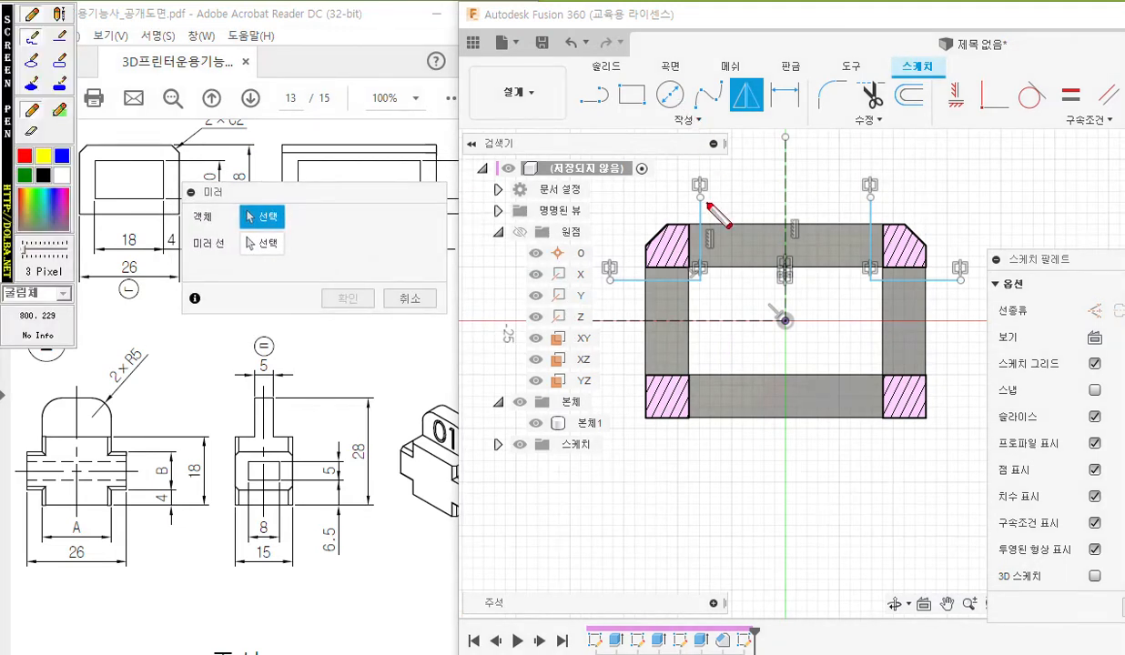
Pen-mark both L-shaped line pairs as objects and the horizontal construction line as the mirror line, and clear the markings.
{"action": "left_click_drag", "start_coordinate": [761, 121], "coordinate": [759, 133]}
{"action": "mouse_move", "coordinate": [699, 189]}
{"action": "left_mouse_down"}
{"action": "mouse_move", "coordinate": [699, 273]}
{"action": "mouse_move", "coordinate": [605, 279]}
{"action": "left_mouse_up"}
{"action": "mouse_move", "coordinate": [871, 185]}
{"action": "left_mouse_down"}
{"action": "mouse_move", "coordinate": [868, 266]}
{"action": "mouse_move", "coordinate": [961, 281]}
{"action": "left_mouse_up"}
{"action": "mouse_move", "coordinate": [278, 201]}
{"action": "left_mouse_down"}
{"action": "mouse_move", "coordinate": [637, 178]}
{"action": "mouse_move", "coordinate": [678, 205]}
{"action": "mouse_move", "coordinate": [694, 200]}
{"action": "left_mouse_up"}
{"action": "mouse_move", "coordinate": [293, 254]}
{"action": "left_mouse_down"}
{"action": "mouse_move", "coordinate": [266, 266]}
{"action": "mouse_move", "coordinate": [244, 229]}
{"action": "mouse_move", "coordinate": [291, 269]}
{"action": "mouse_move", "coordinate": [314, 366]}
{"action": "mouse_move", "coordinate": [605, 387]}
{"action": "mouse_move", "coordinate": [644, 321]}
{"action": "mouse_move", "coordinate": [746, 322]}
{"action": "left_mouse_up"}
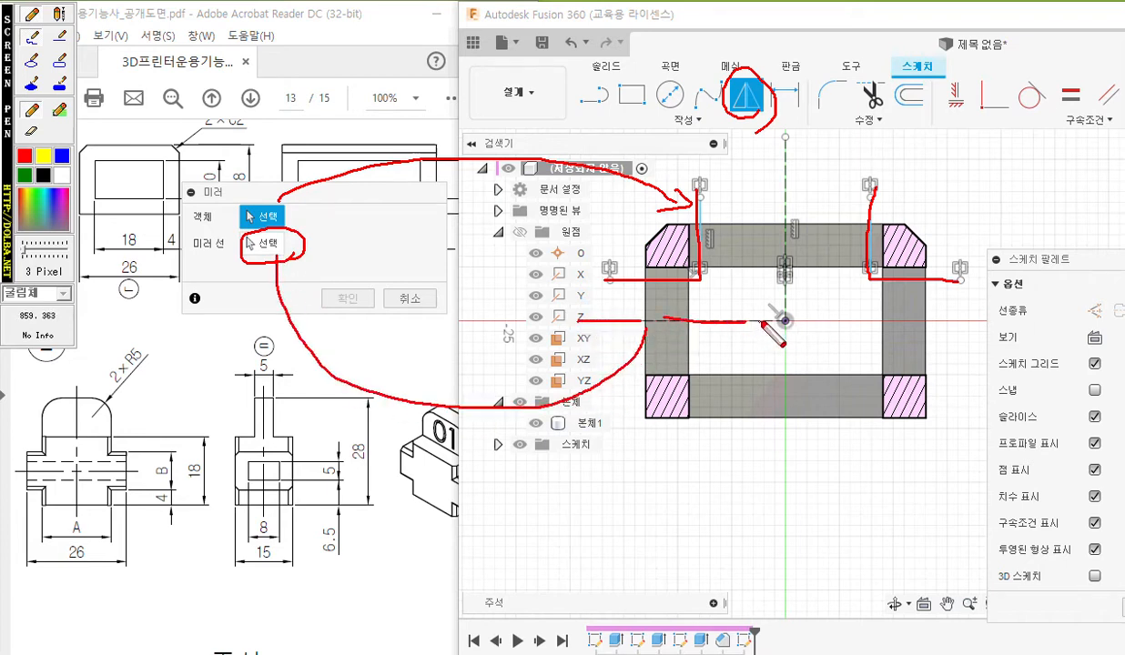
{"action": "mouse_move", "coordinate": [603, 349]}
{"action": "left_mouse_down"}
{"action": "mouse_move", "coordinate": [612, 323]}
{"action": "mouse_move", "coordinate": [661, 351]}
{"action": "mouse_move", "coordinate": [624, 380]}
{"action": "left_mouse_up"}
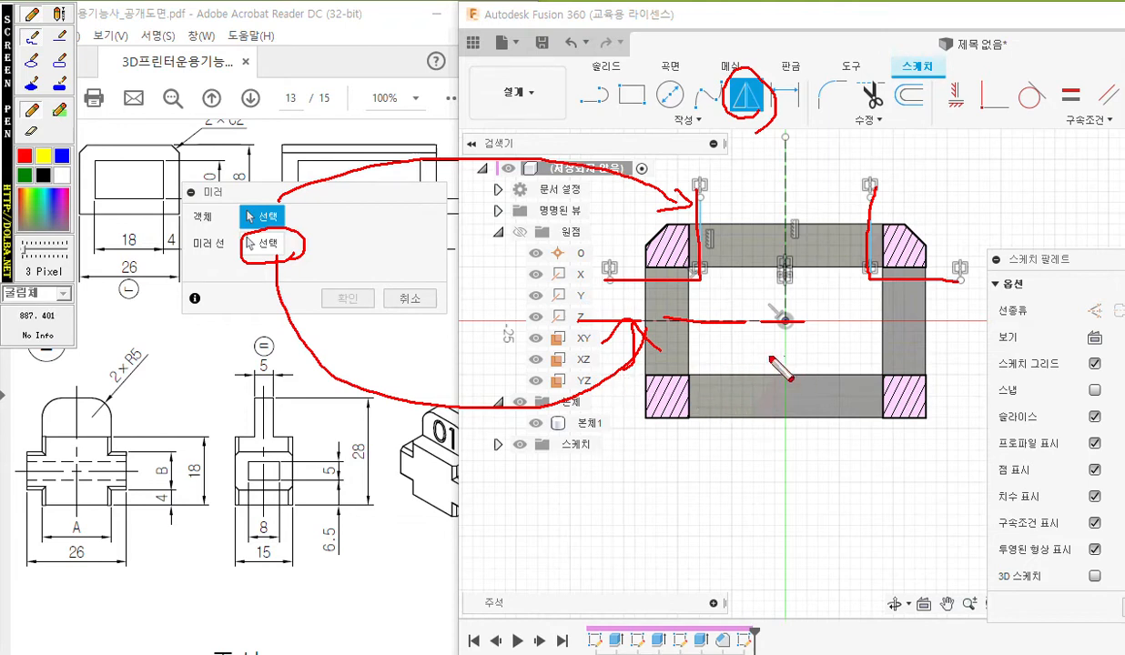
{"action": "mouse_move", "coordinate": [712, 299]}
{"action": "left_mouse_down"}
{"action": "mouse_move", "coordinate": [714, 344]}
{"action": "mouse_move", "coordinate": [704, 333]}
{"action": "mouse_move", "coordinate": [726, 338]}
{"action": "left_mouse_up"}
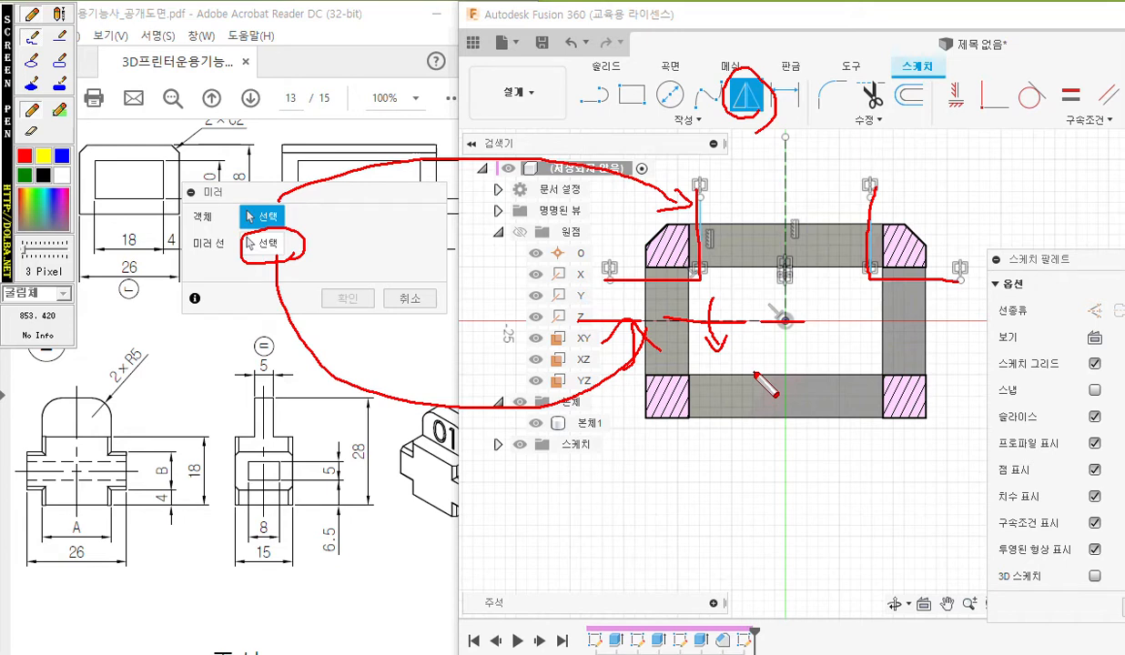
{"action": "key", "text": "Escape"}
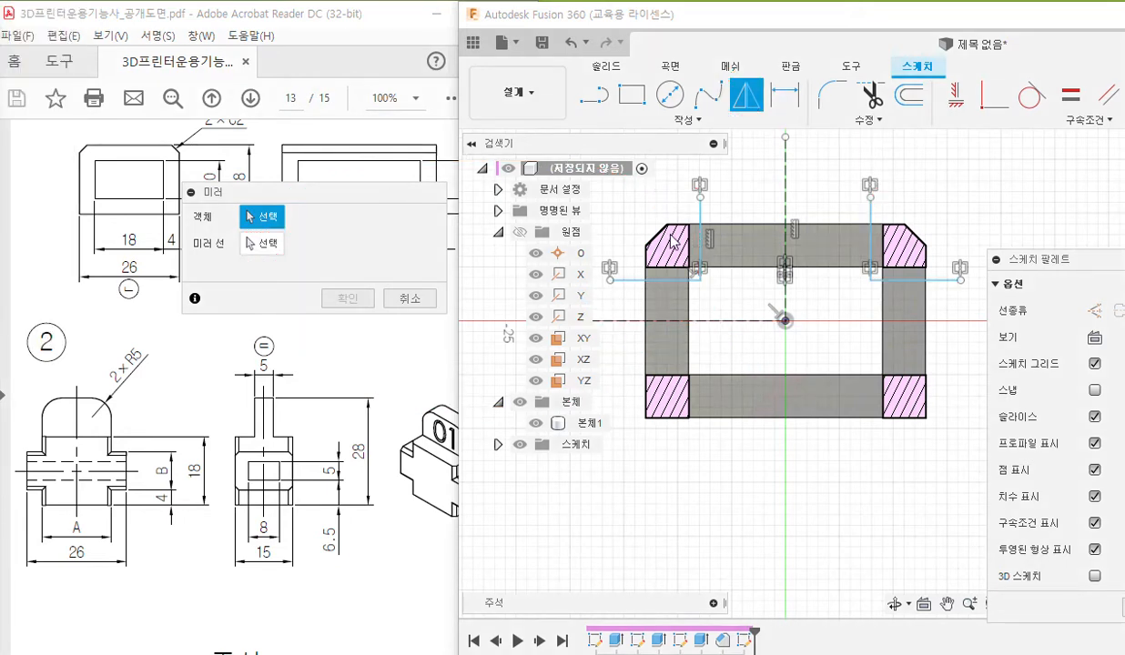
Mirror all four lines of both L-shaped pairs downward across the horizontal construction line.
{"action": "left_click", "coordinate": [700, 219]}
{"action": "left_click", "coordinate": [632, 280]}
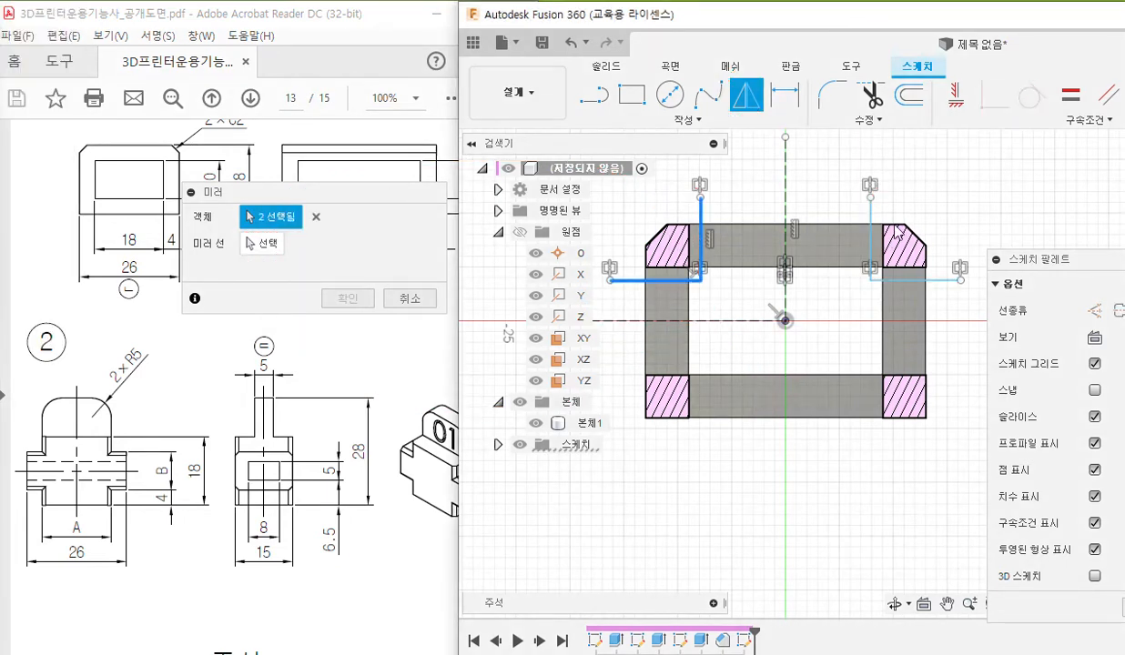
{"action": "left_click", "coordinate": [873, 223]}
{"action": "left_click", "coordinate": [922, 284]}
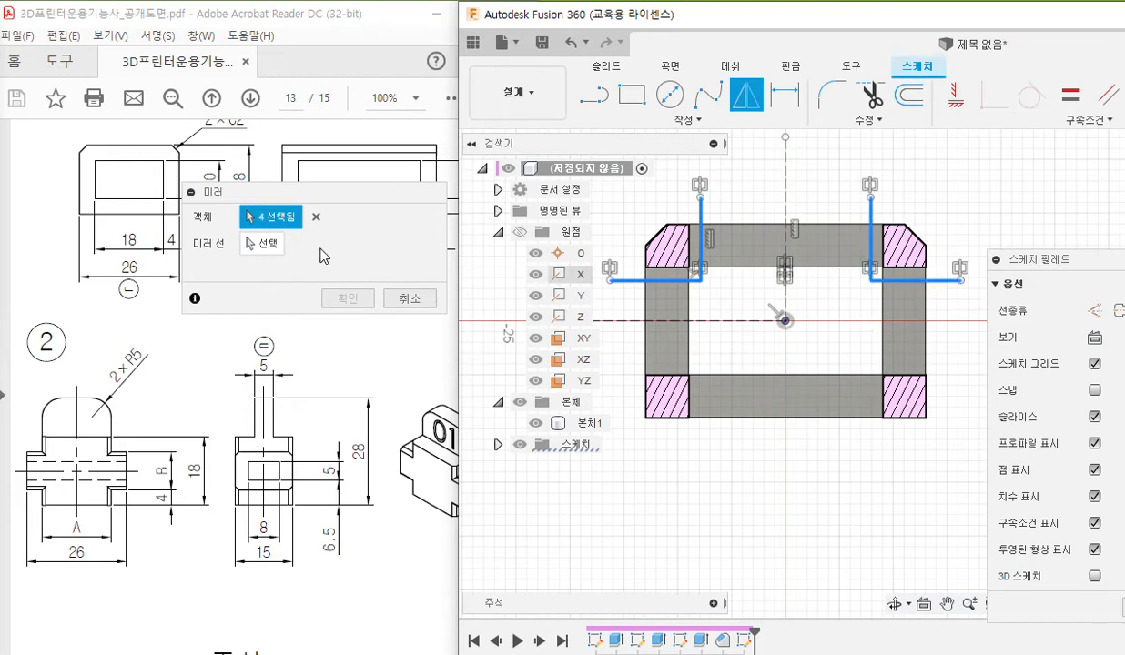
{"action": "left_click", "coordinate": [266, 244]}
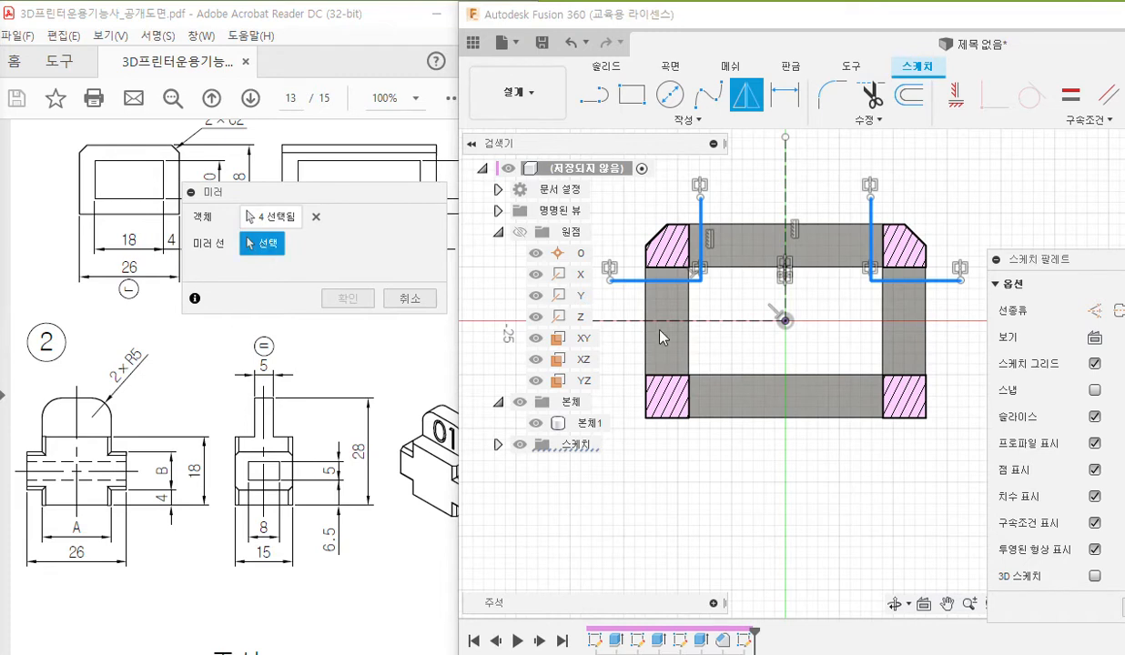
{"action": "left_click", "coordinate": [721, 322]}
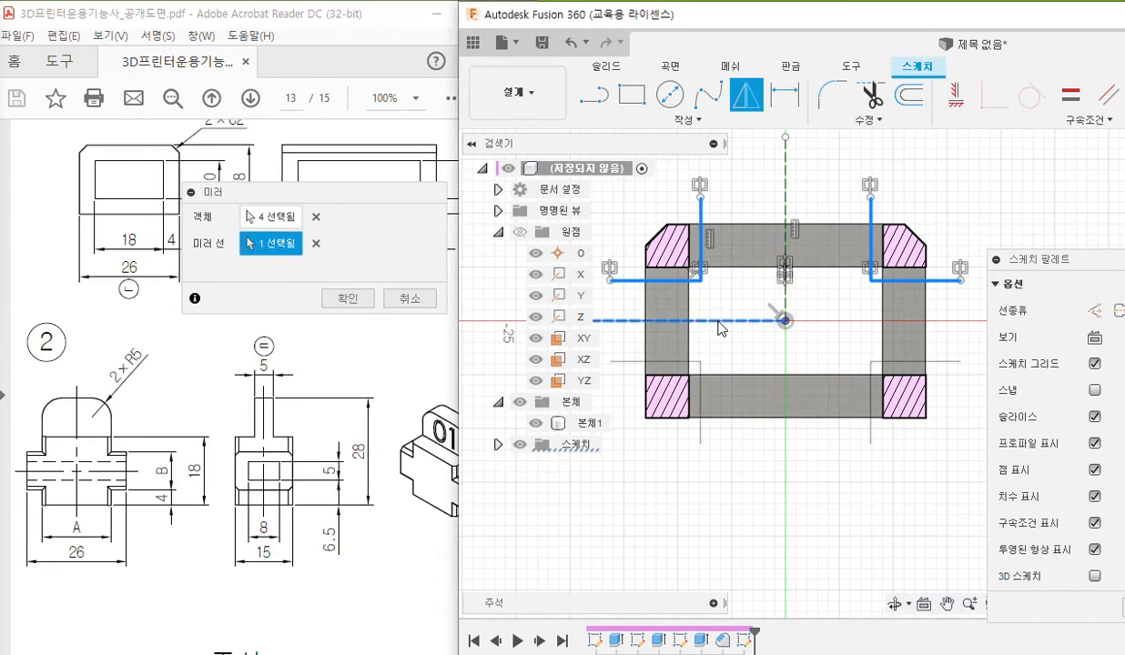
{"action": "left_click", "coordinate": [347, 300]}
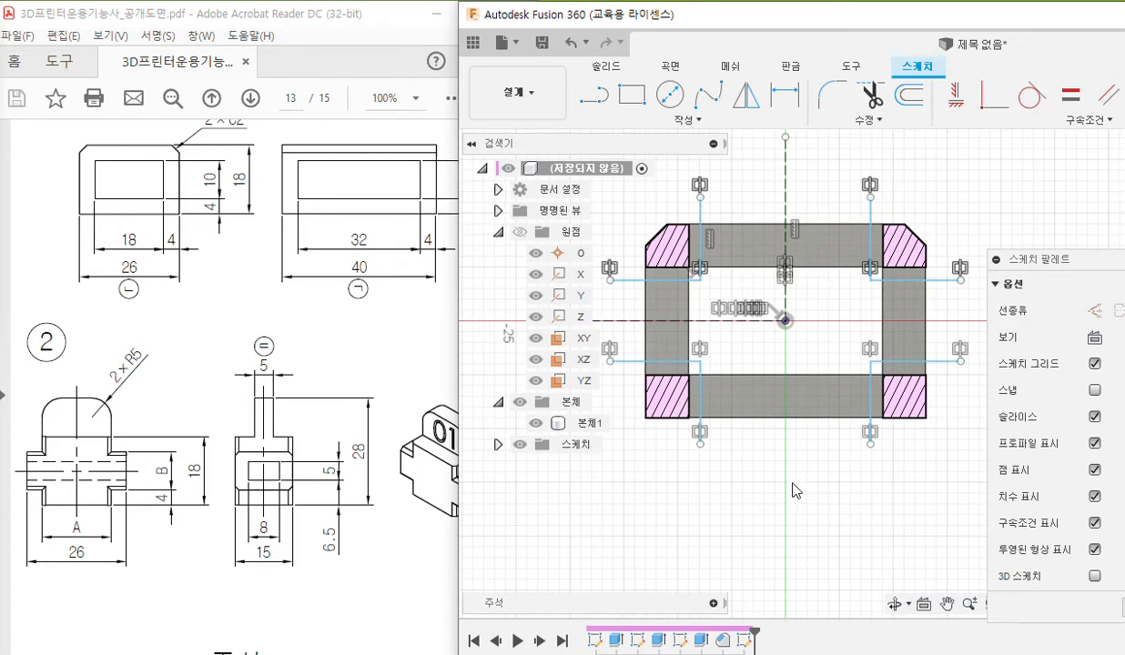
Pen-mark the Line tool, the open endpoints and the four connecting lines that close the cross, and clear the markings.
{"action": "key", "text": "F12"}
{"action": "mouse_move", "coordinate": [609, 110]}
{"action": "left_mouse_down"}
{"action": "mouse_move", "coordinate": [583, 79]}
{"action": "mouse_move", "coordinate": [621, 102]}
{"action": "left_mouse_up"}
{"action": "mouse_move", "coordinate": [598, 272]}
{"action": "left_mouse_down"}
{"action": "mouse_move", "coordinate": [601, 292]}
{"action": "mouse_move", "coordinate": [622, 275]}
{"action": "mouse_move", "coordinate": [603, 373]}
{"action": "mouse_move", "coordinate": [627, 351]}
{"action": "mouse_move", "coordinate": [604, 351]}
{"action": "left_mouse_up"}
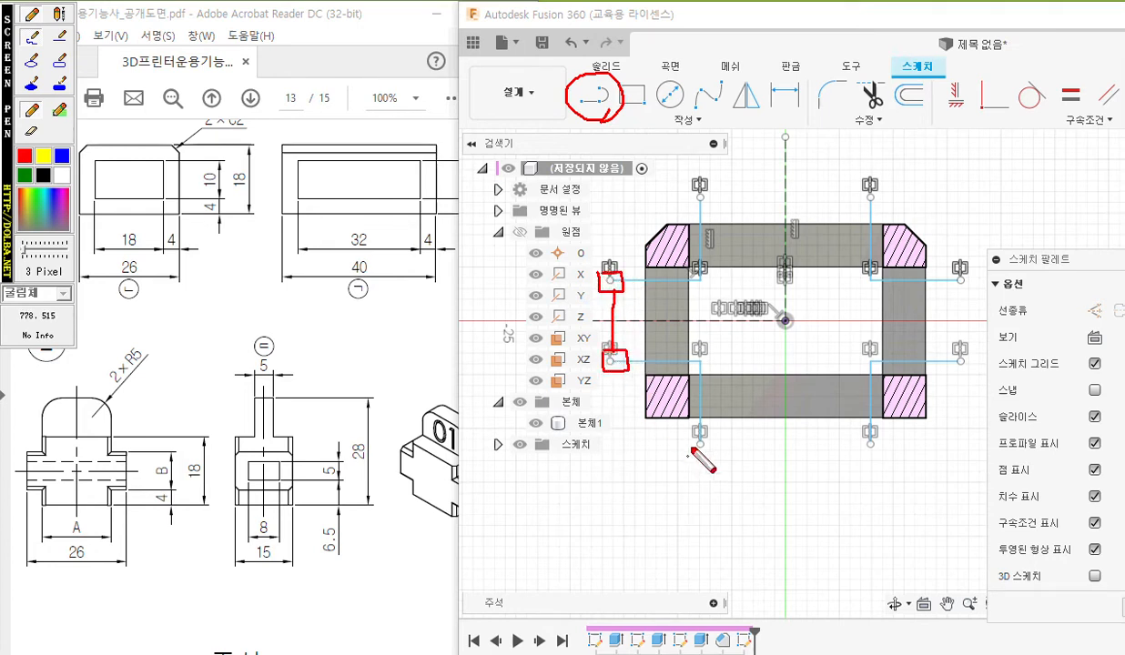
{"action": "mouse_move", "coordinate": [690, 451]}
{"action": "left_mouse_down"}
{"action": "mouse_move", "coordinate": [716, 456]}
{"action": "mouse_move", "coordinate": [690, 438]}
{"action": "left_mouse_up"}
{"action": "mouse_move", "coordinate": [856, 435]}
{"action": "left_mouse_down"}
{"action": "mouse_move", "coordinate": [856, 453]}
{"action": "mouse_move", "coordinate": [856, 433]}
{"action": "left_mouse_up"}
{"action": "left_click_drag", "start_coordinate": [717, 446], "coordinate": [856, 446]}
{"action": "mouse_move", "coordinate": [951, 351]}
{"action": "left_mouse_down"}
{"action": "mouse_move", "coordinate": [983, 369]}
{"action": "mouse_move", "coordinate": [951, 350]}
{"action": "mouse_move", "coordinate": [964, 289]}
{"action": "mouse_move", "coordinate": [977, 289]}
{"action": "mouse_move", "coordinate": [958, 271]}
{"action": "left_mouse_up"}
{"action": "mouse_move", "coordinate": [863, 182]}
{"action": "left_mouse_down"}
{"action": "mouse_move", "coordinate": [863, 204]}
{"action": "mouse_move", "coordinate": [889, 193]}
{"action": "mouse_move", "coordinate": [861, 188]}
{"action": "left_mouse_up"}
{"action": "mouse_move", "coordinate": [692, 188]}
{"action": "left_mouse_down"}
{"action": "mouse_move", "coordinate": [717, 207]}
{"action": "mouse_move", "coordinate": [686, 186]}
{"action": "mouse_move", "coordinate": [863, 194]}
{"action": "left_mouse_up"}
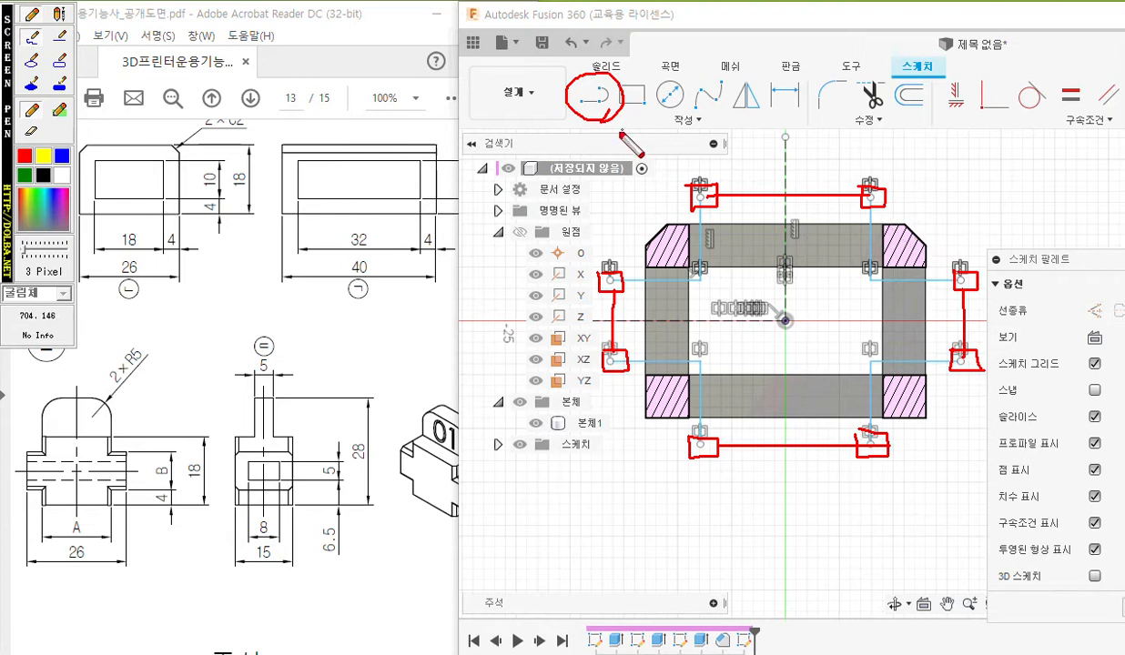
{"action": "key", "text": "Escape"}
Close the cross-shaped profile with lines joining the open endpoints at its upper, lower, left and right ends.
{"action": "left_click", "coordinate": [600, 101]}
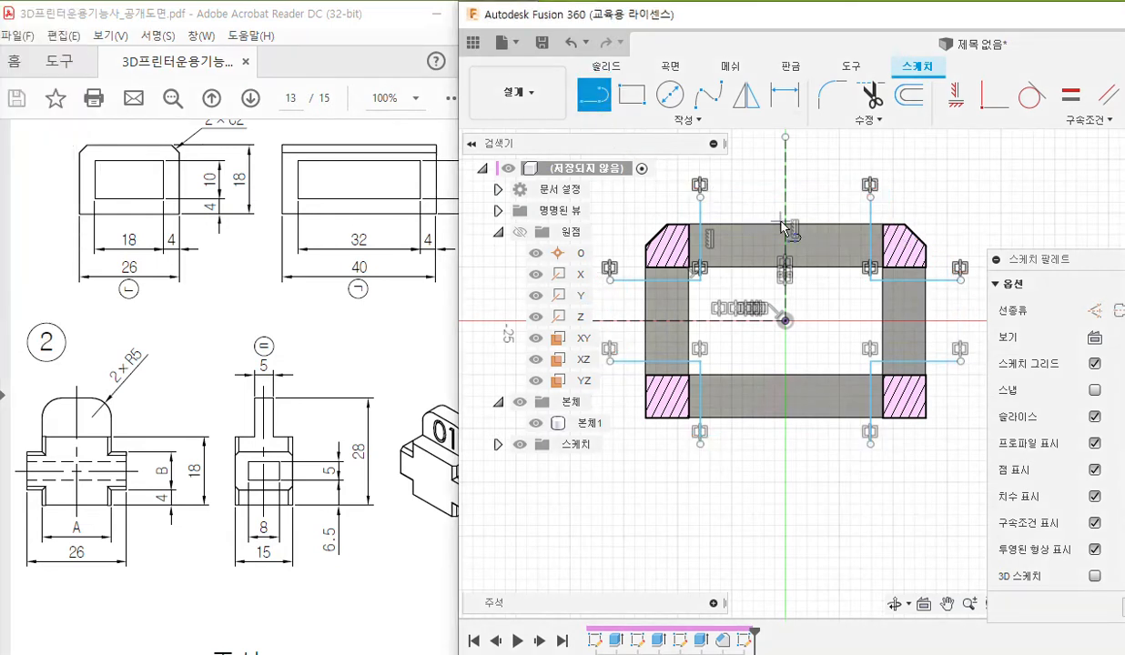
{"action": "left_click", "coordinate": [700, 197]}
{"action": "left_click", "coordinate": [871, 197]}
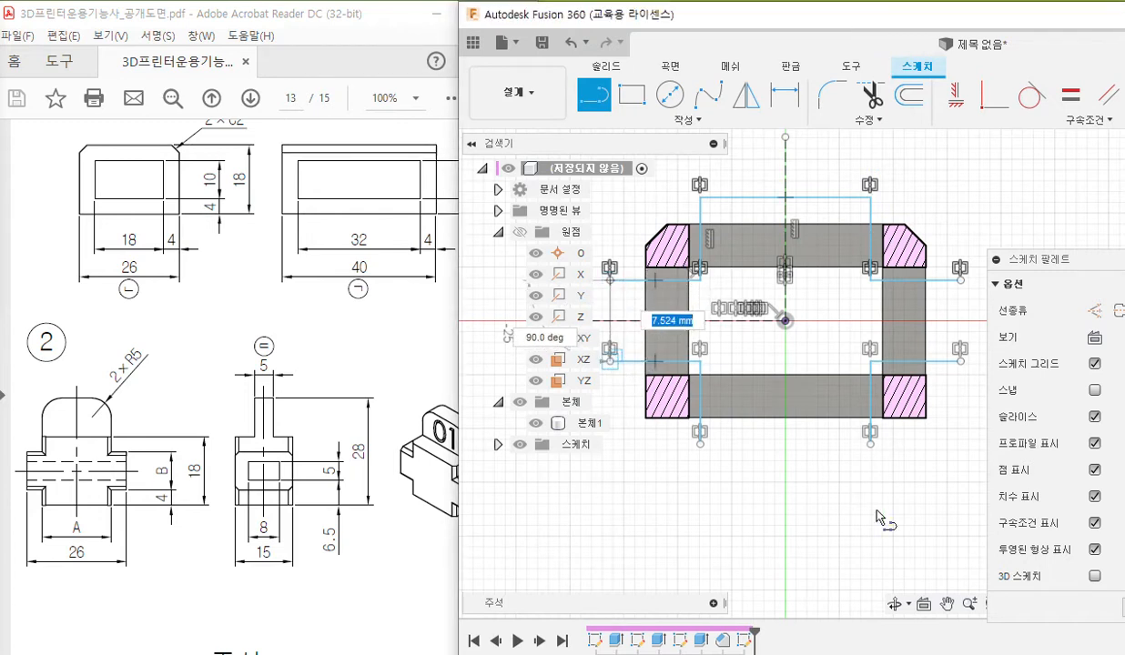
{"action": "left_click", "coordinate": [610, 362]}
{"action": "left_click", "coordinate": [700, 445]}
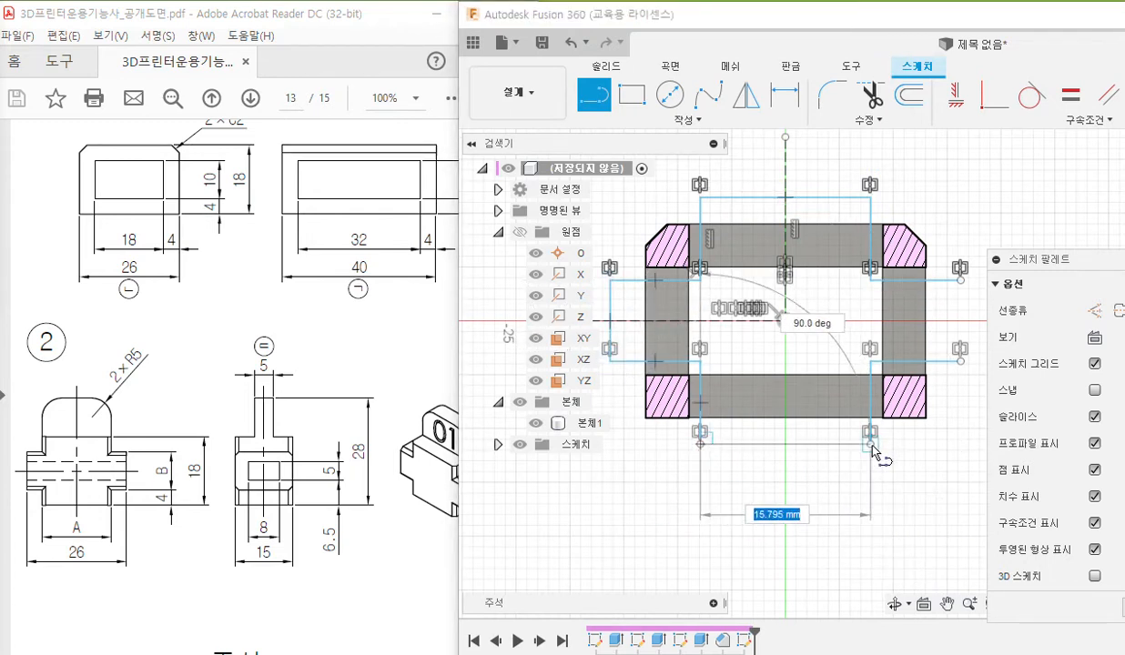
{"action": "left_click", "coordinate": [870, 445]}
{"action": "left_click", "coordinate": [961, 361]}
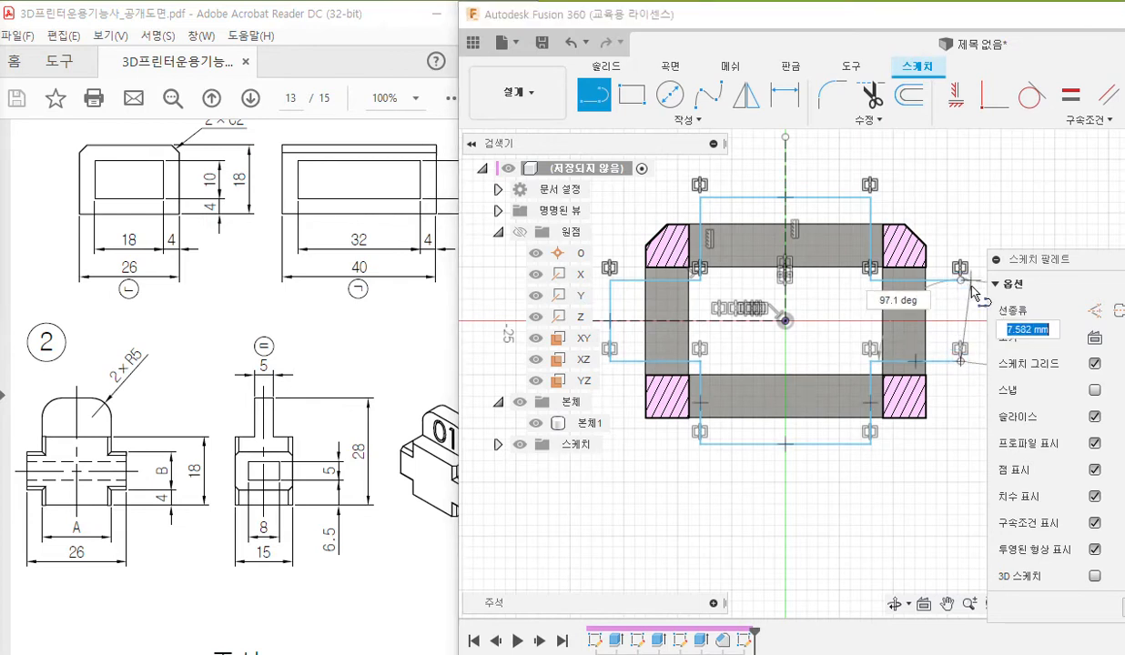
{"action": "left_click", "coordinate": [960, 279]}
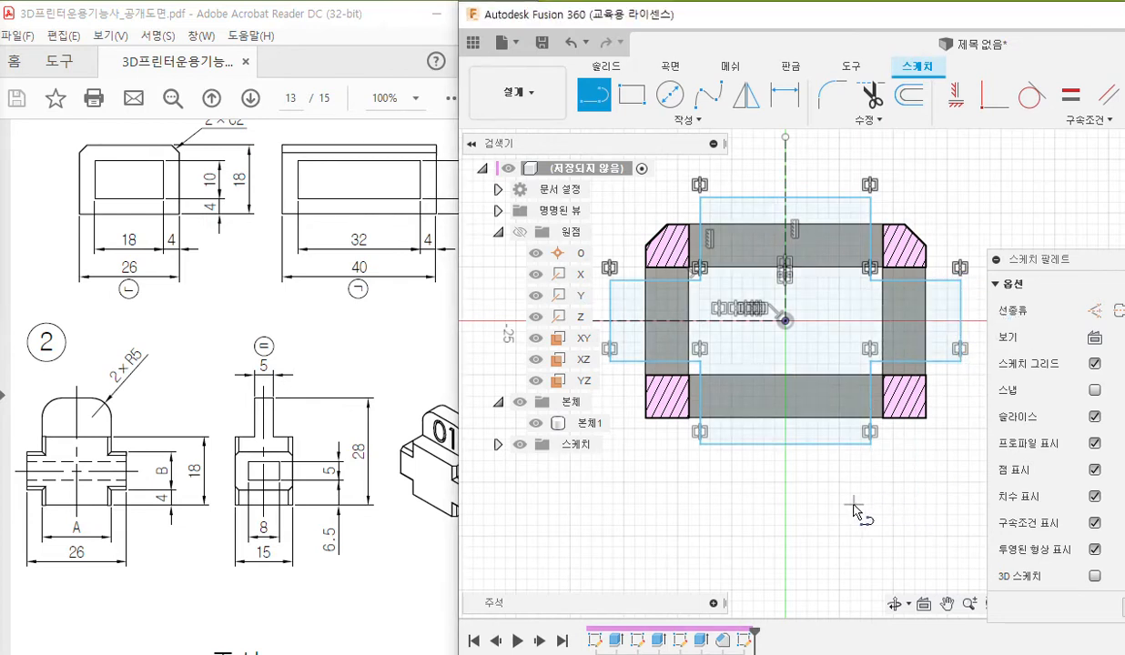
{"action": "key", "text": "Escape"}
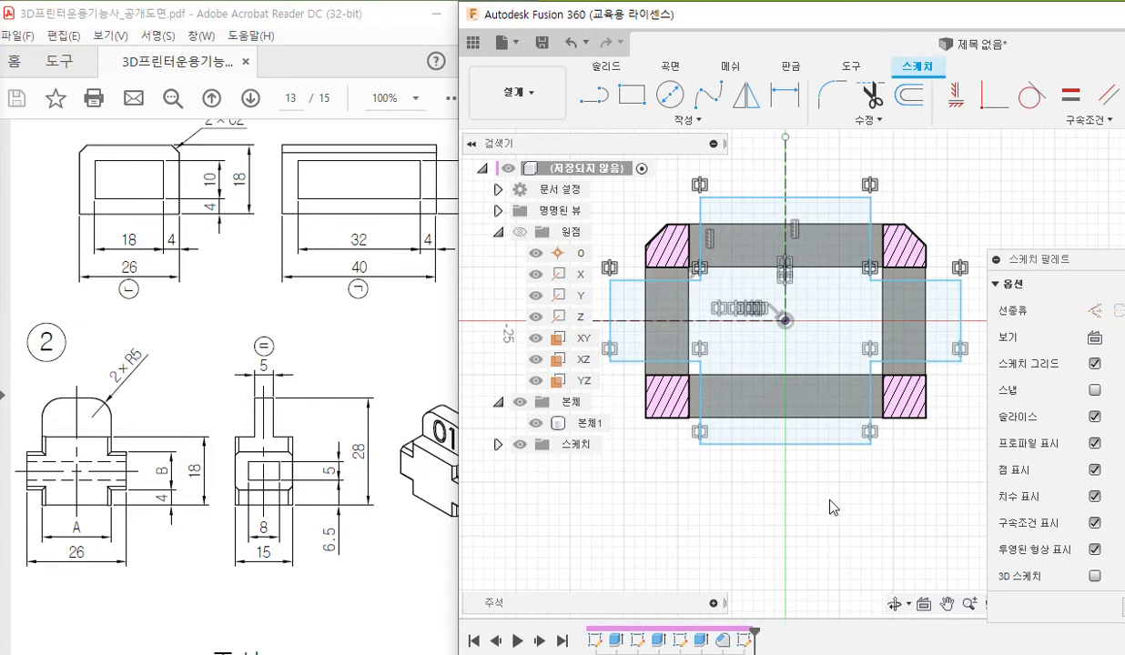
Start the Sketch Dimension tool, pen-mark the horizontal arms' upper and lower edges with the height 9, and clear the markings.
{"action": "right_click", "coordinate": [804, 498]}
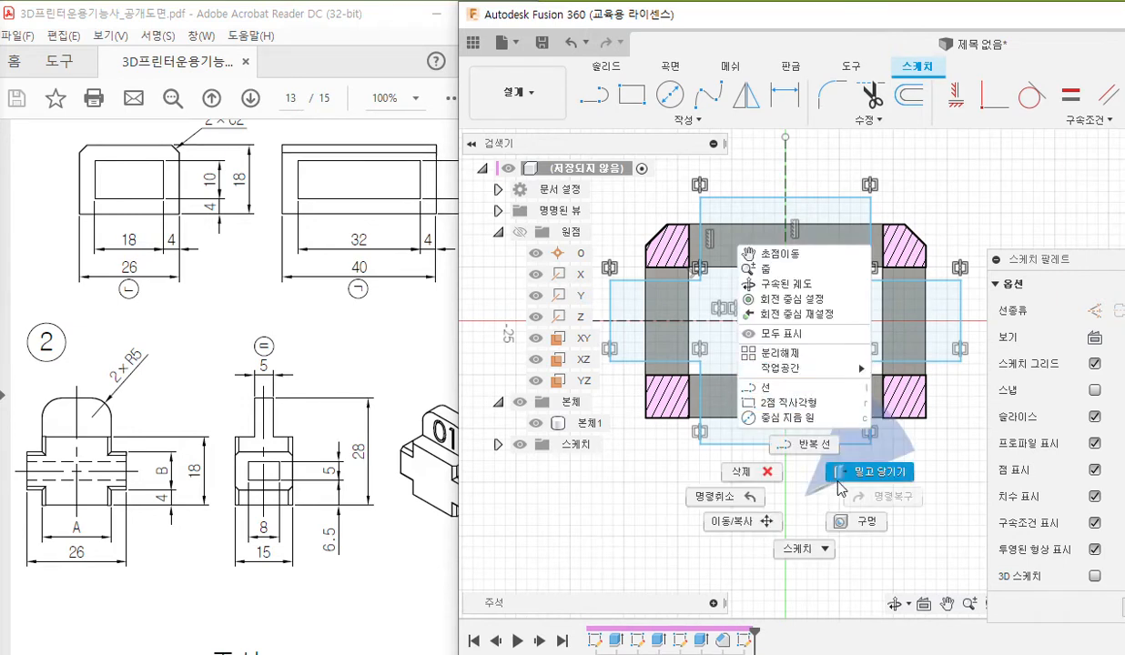
{"action": "left_click", "coordinate": [804, 548]}
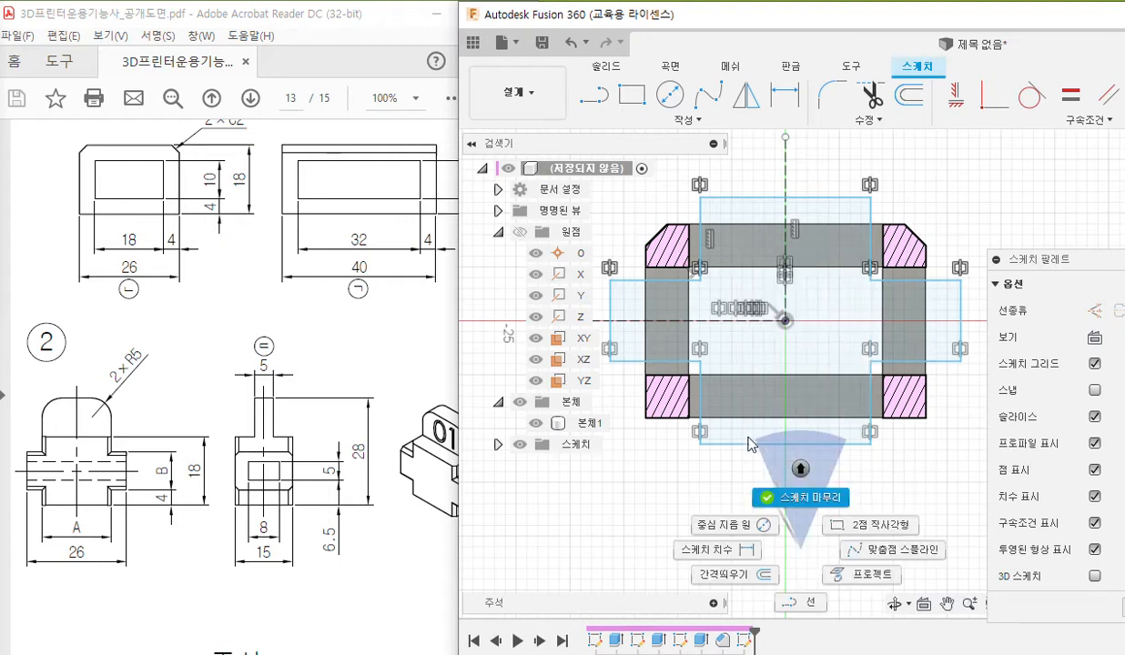
{"action": "left_click", "coordinate": [723, 550]}
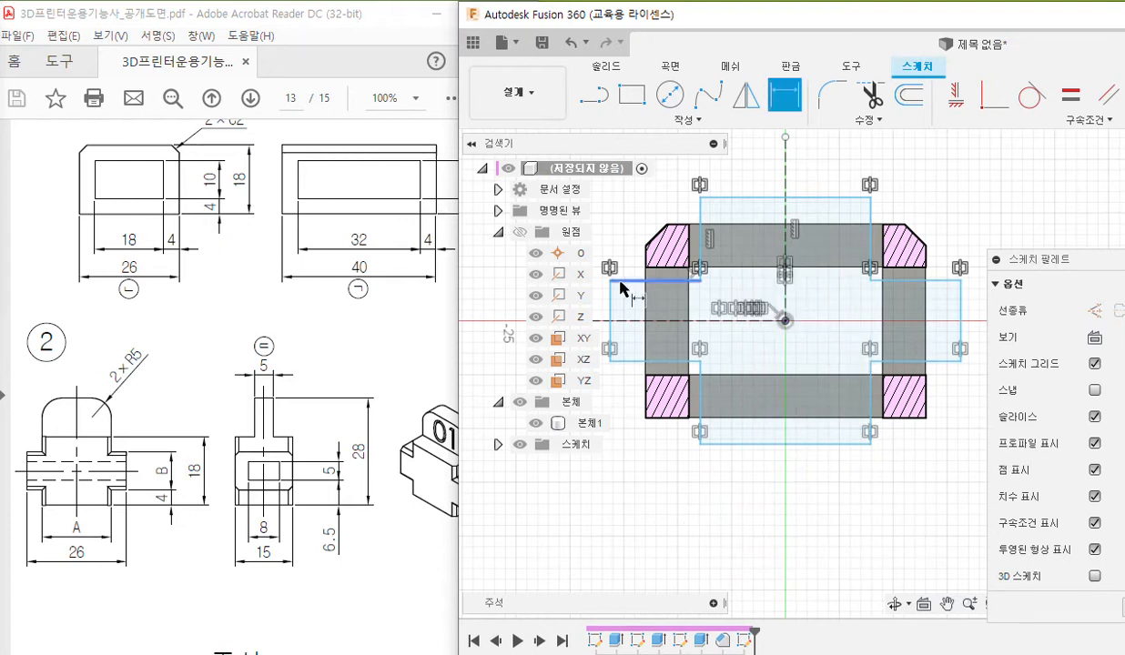
{"action": "middle_click_drag", "start_coordinate": [684, 328], "coordinate": [704, 332]}
{"action": "key", "text": "ctrl+alt+p"}
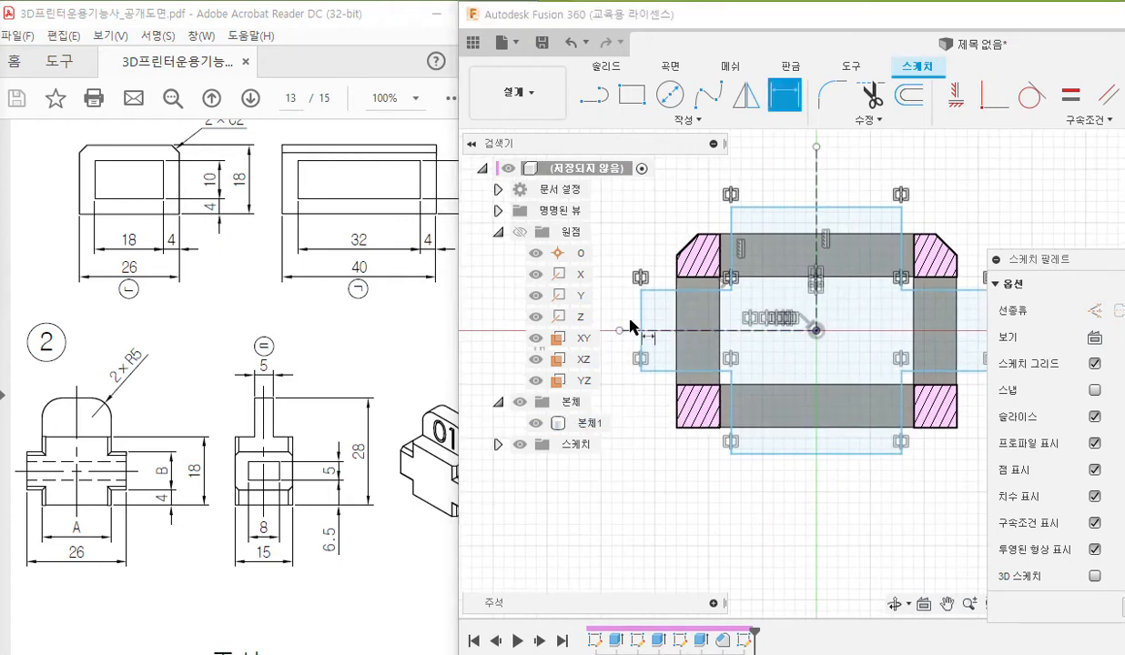
{"action": "left_click_drag", "start_coordinate": [626, 292], "coordinate": [727, 288]}
{"action": "left_click_drag", "start_coordinate": [630, 374], "coordinate": [723, 373]}
{"action": "left_click_drag", "start_coordinate": [586, 291], "coordinate": [621, 291]}
{"action": "left_click_drag", "start_coordinate": [583, 370], "coordinate": [621, 373]}
{"action": "mouse_move", "coordinate": [603, 290]}
{"action": "left_mouse_down"}
{"action": "mouse_move", "coordinate": [606, 365]}
{"action": "mouse_move", "coordinate": [617, 354]}
{"action": "mouse_move", "coordinate": [602, 291]}
{"action": "left_mouse_up"}
{"action": "left_click_drag", "start_coordinate": [602, 291], "coordinate": [615, 306]}
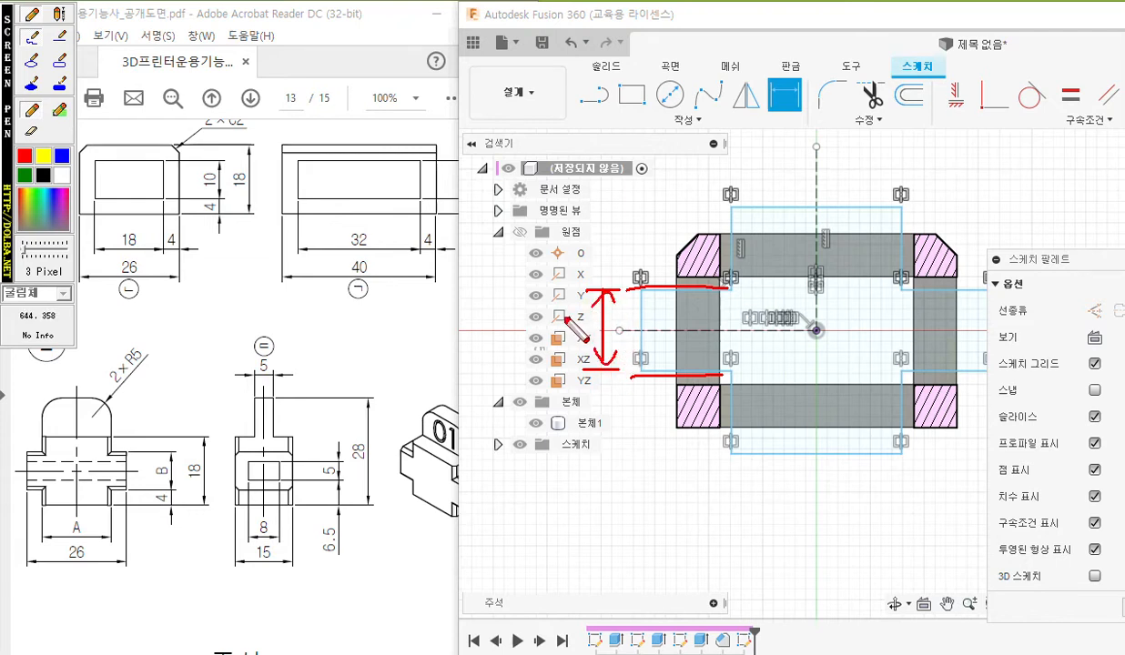
{"action": "mouse_move", "coordinate": [526, 309]}
{"action": "left_mouse_down"}
{"action": "mouse_move", "coordinate": [555, 320]}
{"action": "mouse_move", "coordinate": [549, 375]}
{"action": "left_mouse_up"}
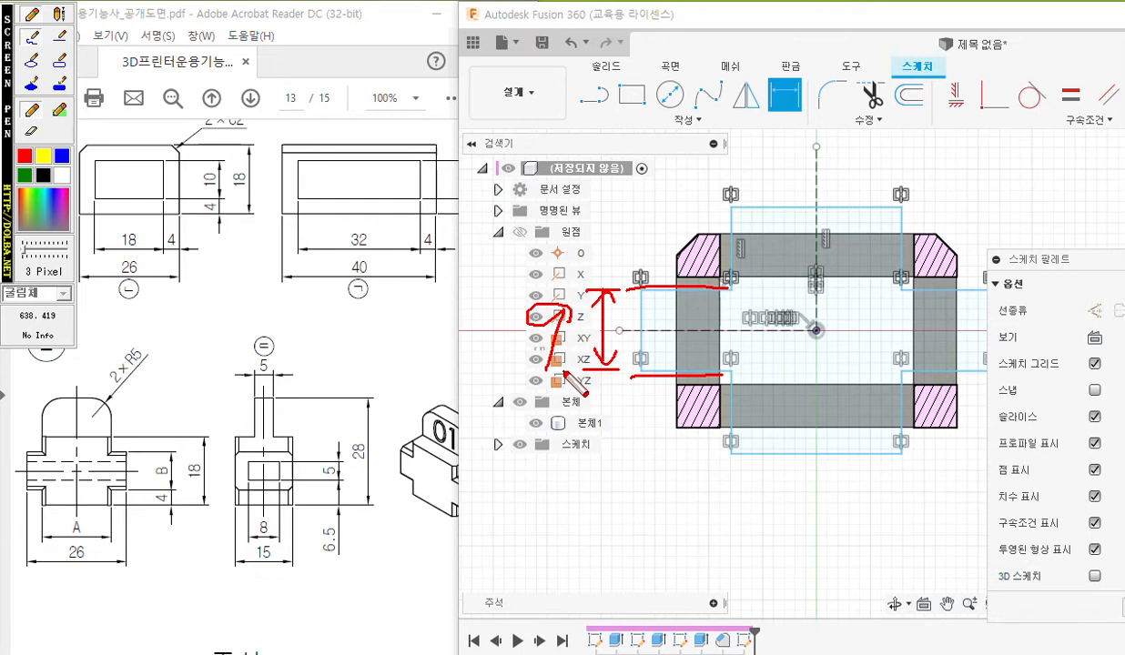
{"action": "key", "text": "Escape"}
Dimension the height between the upper and lower edges of the cross's horizontal arms as 9 mm.
{"action": "left_click", "coordinate": [665, 292]}
{"action": "left_click", "coordinate": [658, 371]}
{"action": "left_click", "coordinate": [619, 355]}
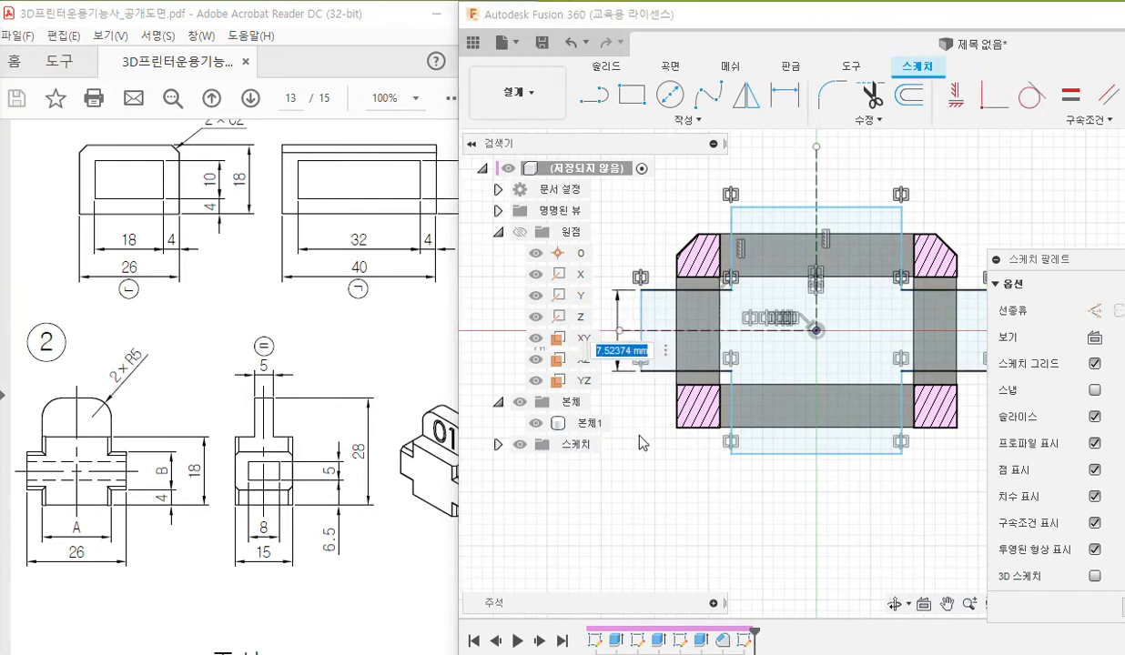
{"action": "type", "text": "9"}
{"action": "key", "text": "Return"}
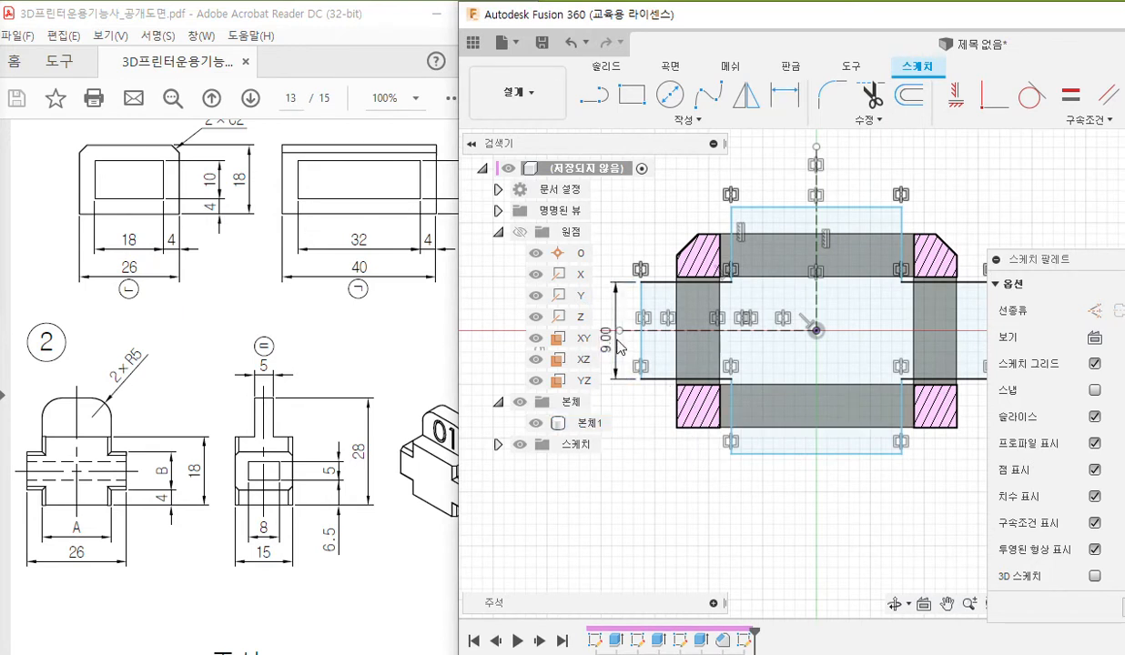
Pen-mark the vertical arm's side edges with the width A=17, note B=9 beside the height dimension, and clear the markings.
{"action": "middle_click_drag", "start_coordinate": [839, 505], "coordinate": [827, 518]}
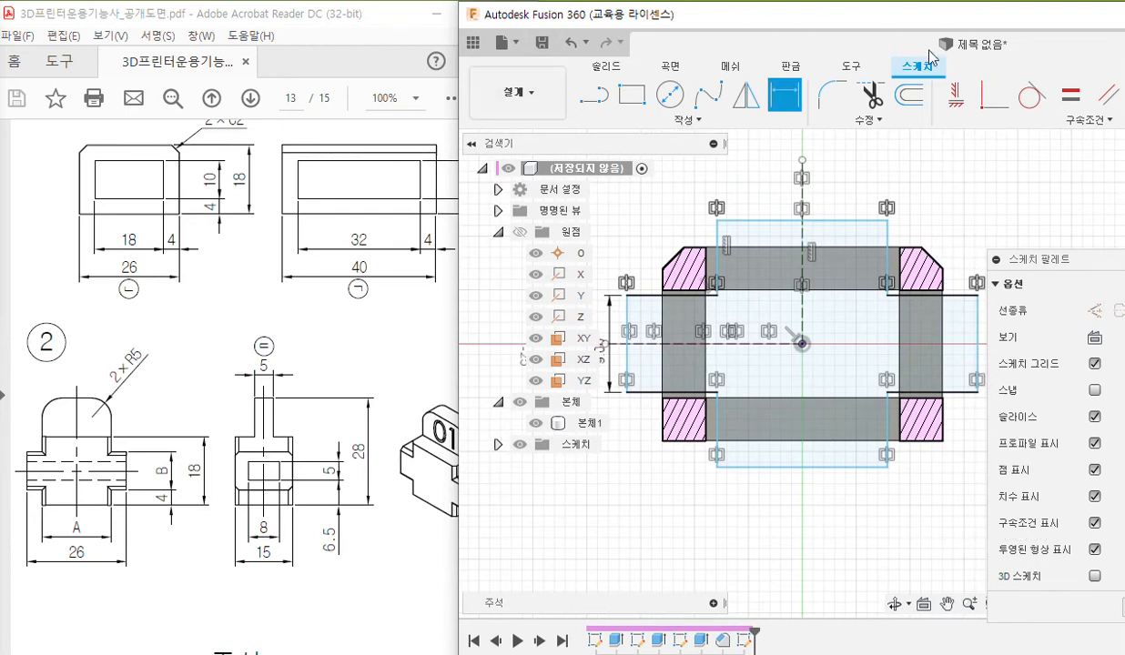
{"action": "key", "text": "F12"}
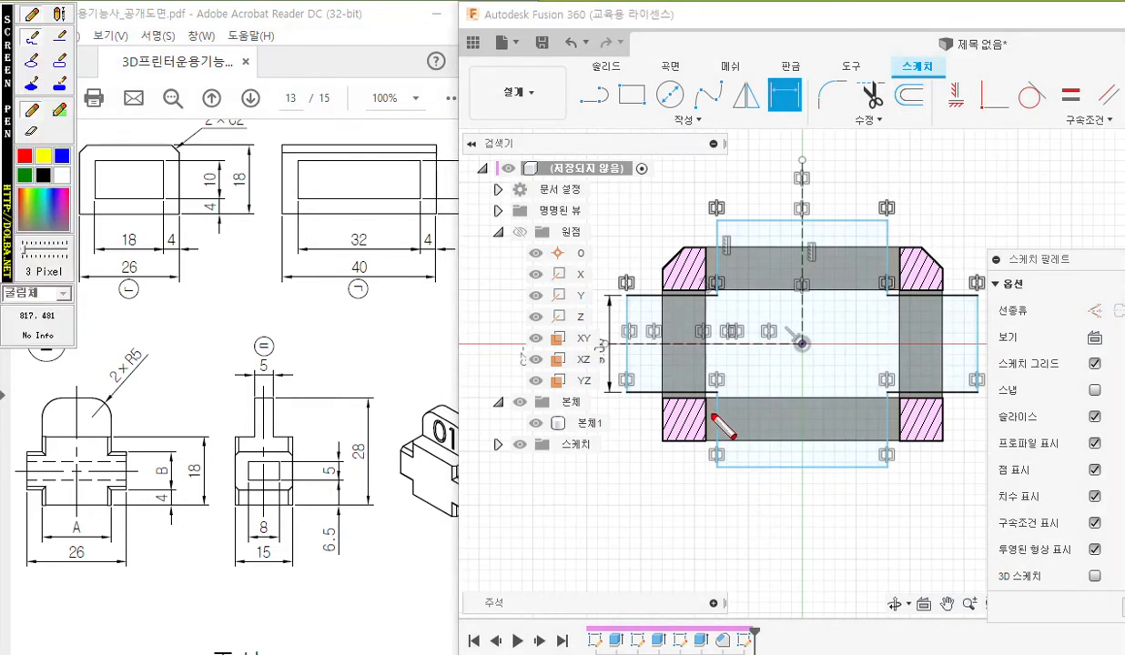
{"action": "left_click_drag", "start_coordinate": [719, 397], "coordinate": [718, 492]}
{"action": "left_click_drag", "start_coordinate": [888, 398], "coordinate": [888, 493]}
{"action": "mouse_move", "coordinate": [734, 496]}
{"action": "left_mouse_down"}
{"action": "mouse_move", "coordinate": [733, 530]}
{"action": "mouse_move", "coordinate": [879, 518]}
{"action": "mouse_move", "coordinate": [888, 541]}
{"action": "left_mouse_up"}
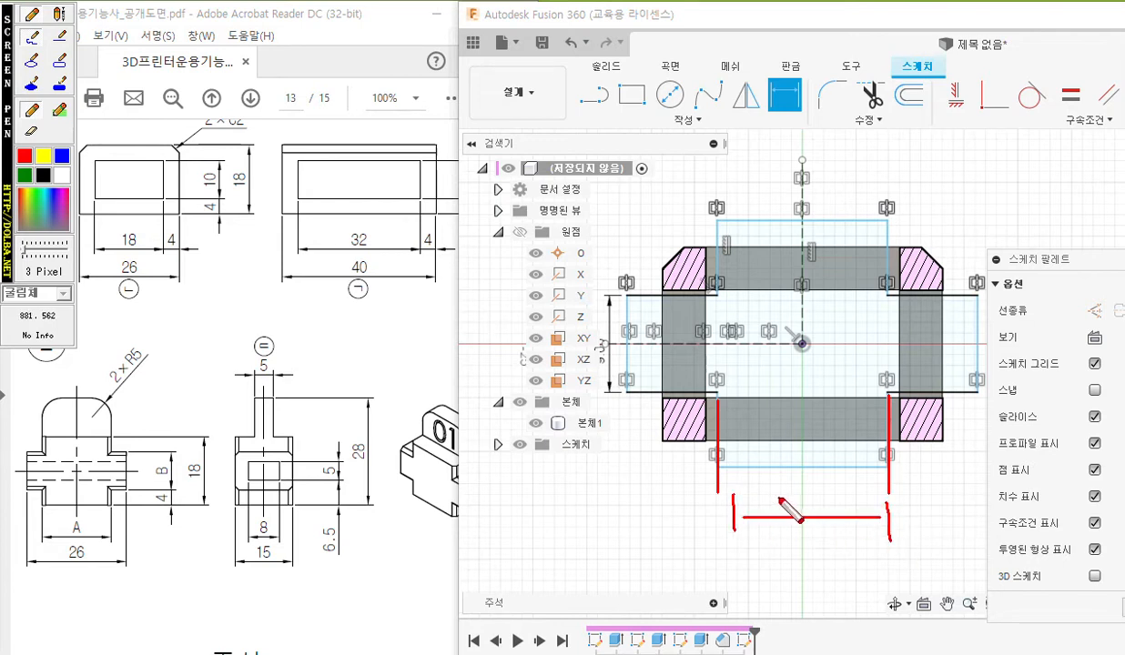
{"action": "mouse_move", "coordinate": [799, 475]}
{"action": "left_mouse_down"}
{"action": "mouse_move", "coordinate": [797, 506]}
{"action": "mouse_move", "coordinate": [824, 521]}
{"action": "mouse_move", "coordinate": [767, 532]}
{"action": "left_mouse_up"}
{"action": "left_click_drag", "start_coordinate": [859, 505], "coordinate": [860, 531]}
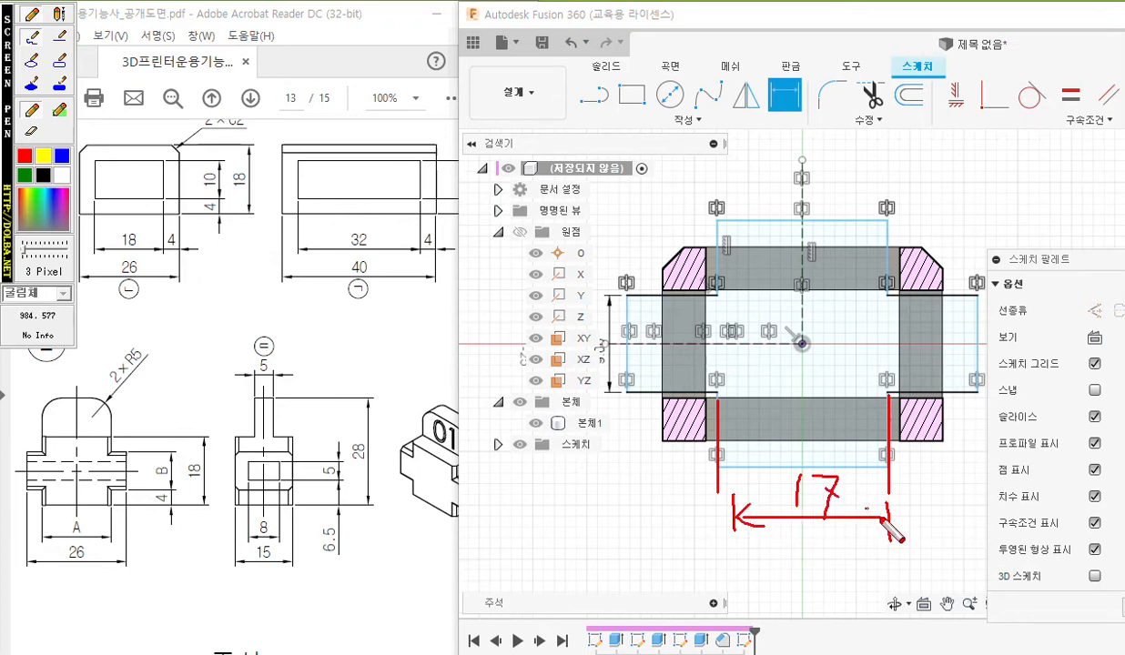
{"action": "mouse_move", "coordinate": [763, 505]}
{"action": "left_mouse_down"}
{"action": "mouse_move", "coordinate": [773, 476]}
{"action": "mouse_move", "coordinate": [787, 500]}
{"action": "left_mouse_up"}
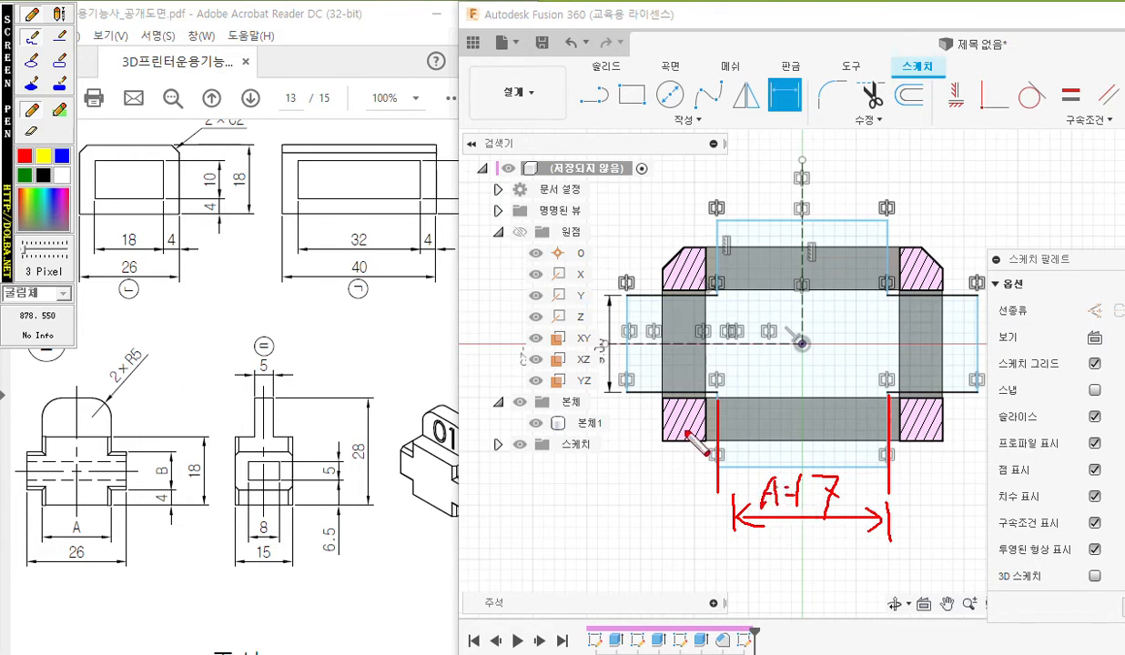
{"action": "mouse_move", "coordinate": [570, 324]}
{"action": "left_mouse_down"}
{"action": "mouse_move", "coordinate": [572, 356]}
{"action": "mouse_move", "coordinate": [586, 355]}
{"action": "mouse_move", "coordinate": [574, 358]}
{"action": "mouse_move", "coordinate": [622, 336]}
{"action": "mouse_move", "coordinate": [593, 357]}
{"action": "left_mouse_up"}
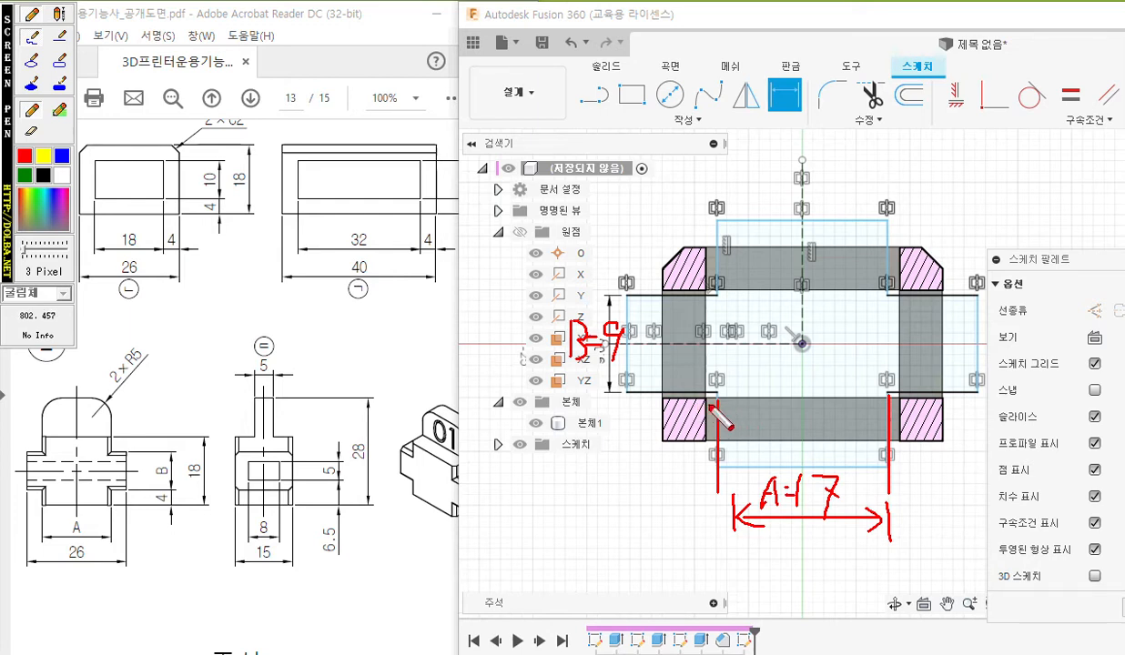
{"action": "key", "text": "Escape"}
Dimension the width between the side edges of the cross's lower vertical arm as 17 mm.
{"action": "left_click", "coordinate": [718, 434]}
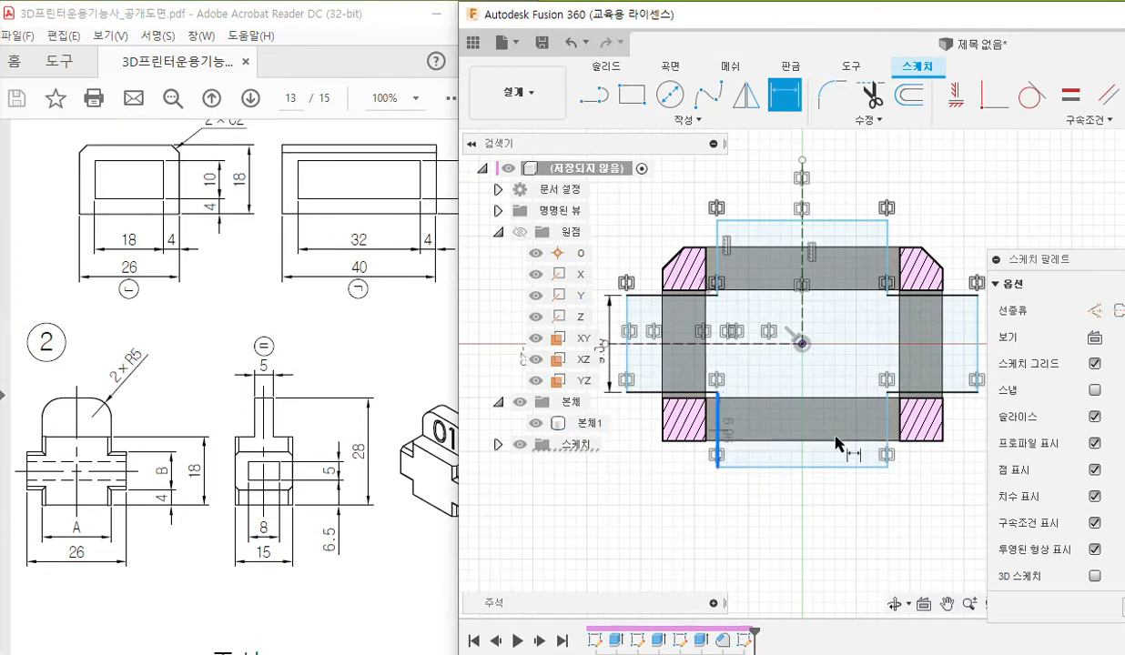
{"action": "left_click", "coordinate": [884, 439]}
{"action": "left_click", "coordinate": [813, 494]}
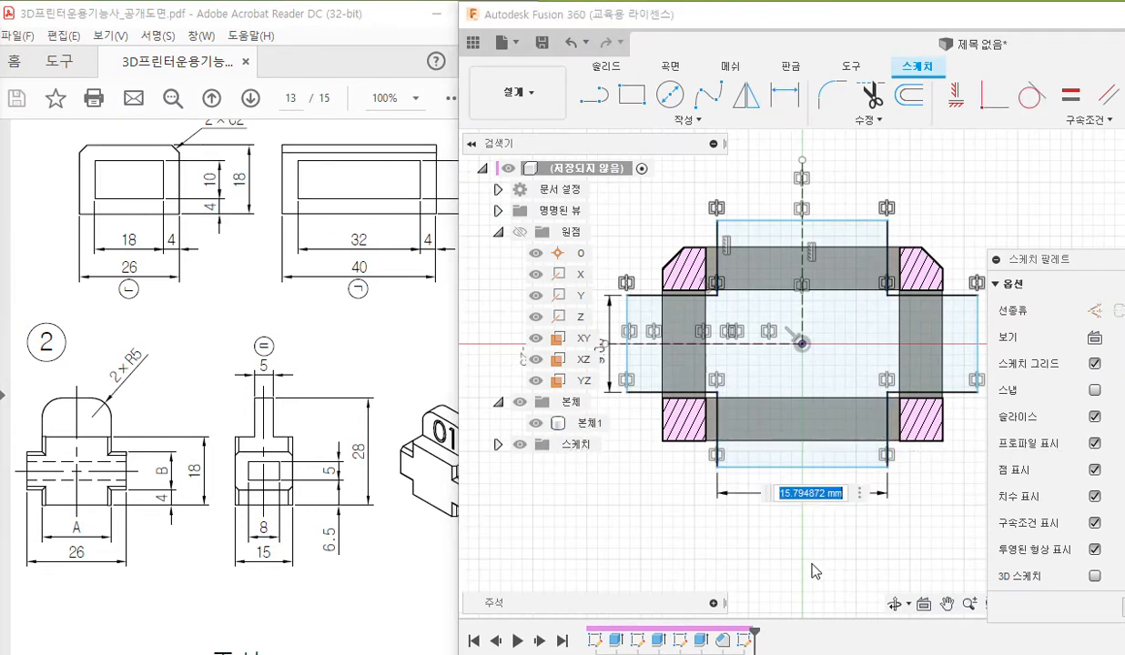
{"action": "type", "text": "17"}
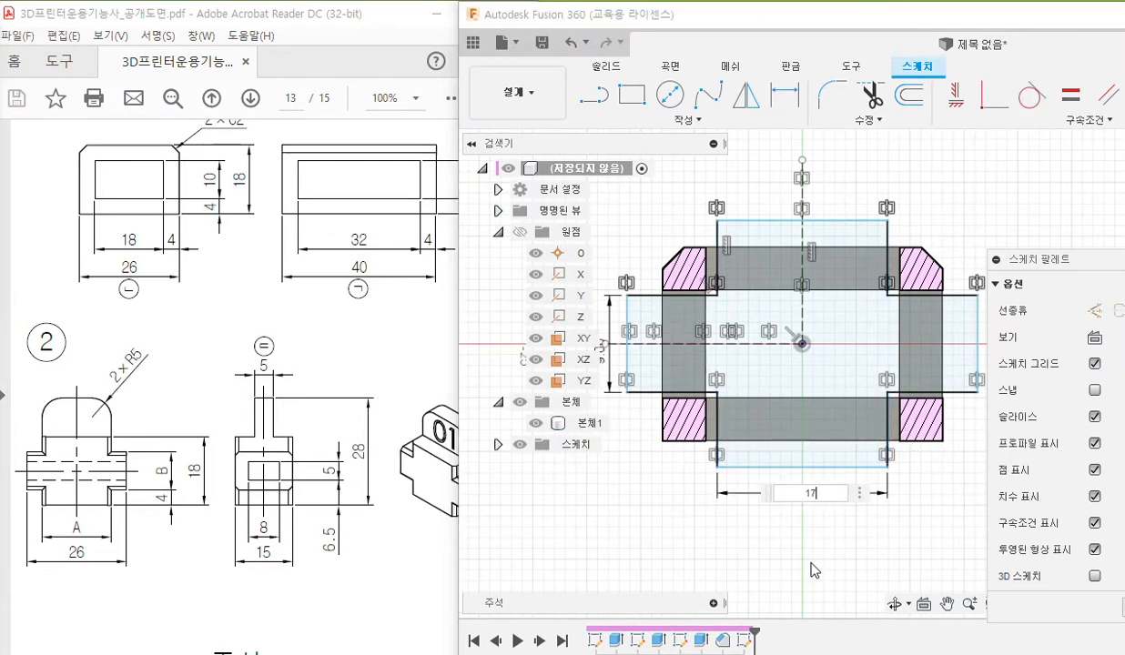
{"action": "key", "text": "Return"}
Pen-mark the cross's outermost left and right edges with the overall width 26, and clear the markings.
{"action": "key", "text": "F12"}
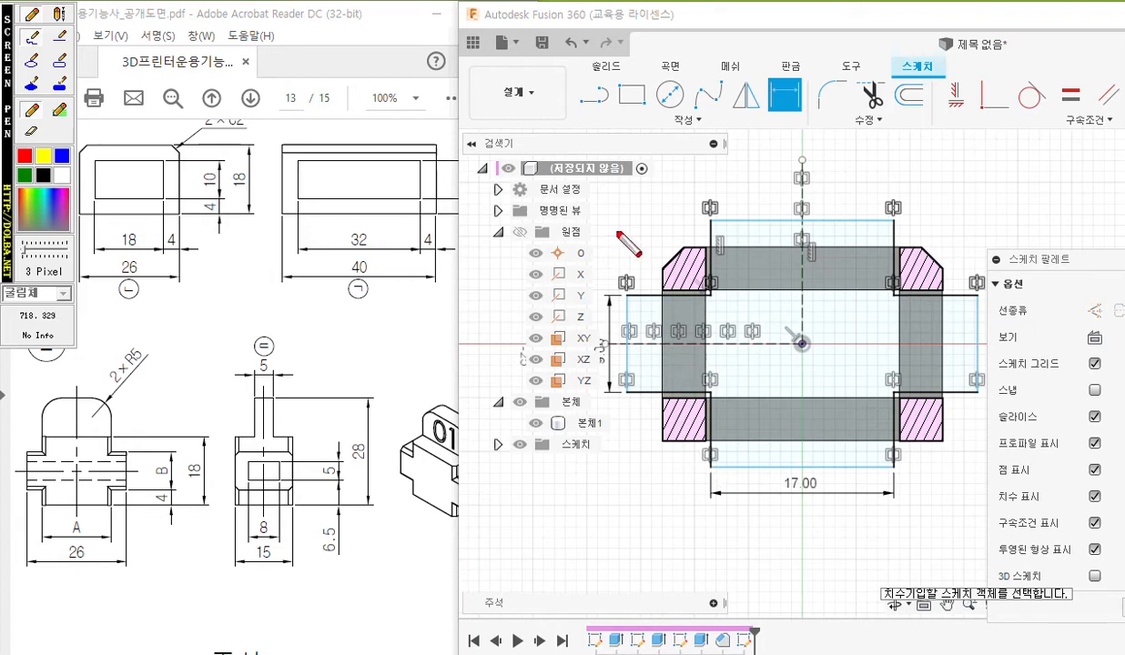
{"action": "left_click_drag", "start_coordinate": [625, 247], "coordinate": [633, 398]}
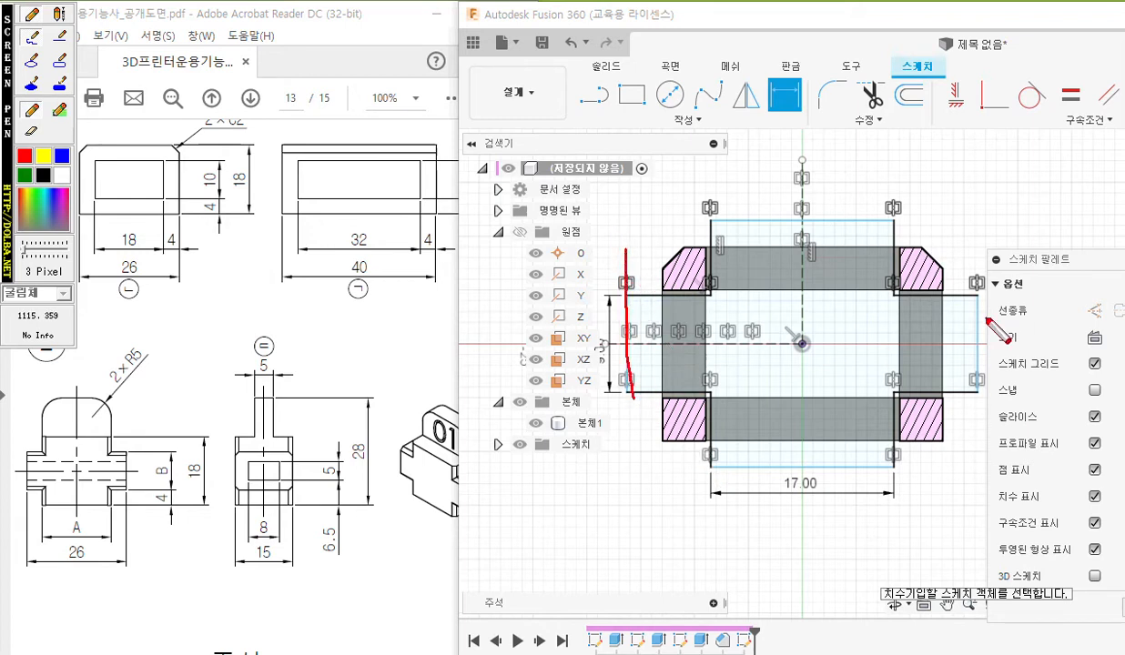
{"action": "left_click_drag", "start_coordinate": [980, 225], "coordinate": [976, 366]}
{"action": "mouse_move", "coordinate": [632, 218]}
{"action": "left_mouse_down"}
{"action": "mouse_move", "coordinate": [627, 117]}
{"action": "mouse_move", "coordinate": [970, 128]}
{"action": "mouse_move", "coordinate": [967, 229]}
{"action": "left_mouse_up"}
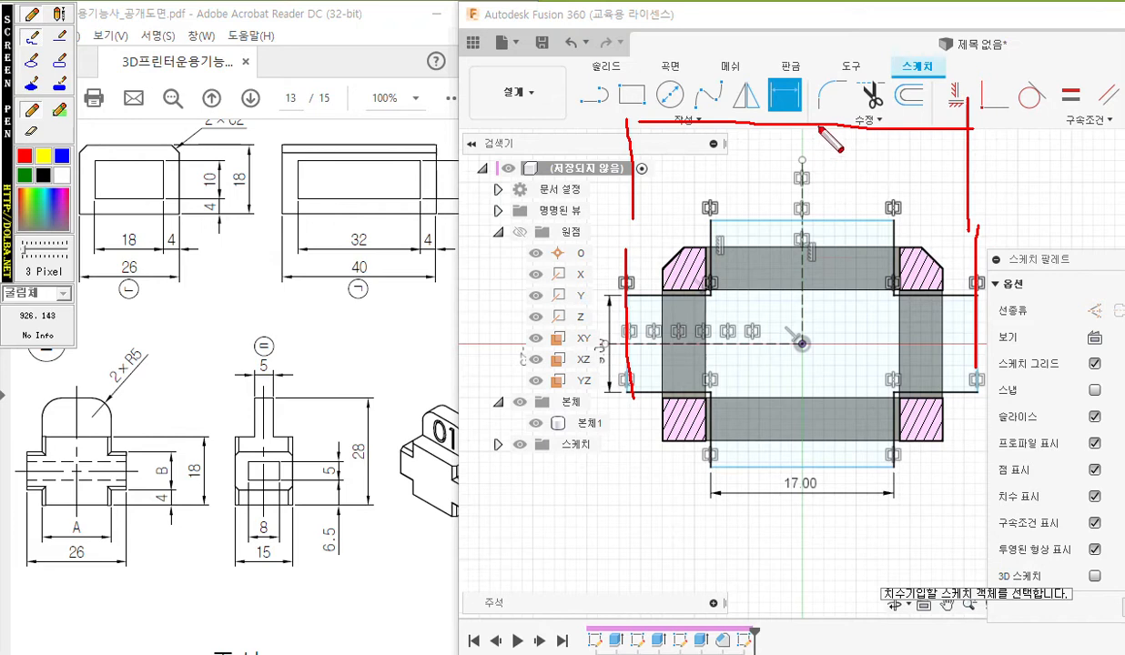
{"action": "mouse_move", "coordinate": [811, 108]}
{"action": "left_mouse_down"}
{"action": "mouse_move", "coordinate": [810, 137]}
{"action": "mouse_move", "coordinate": [864, 129]}
{"action": "left_mouse_up"}
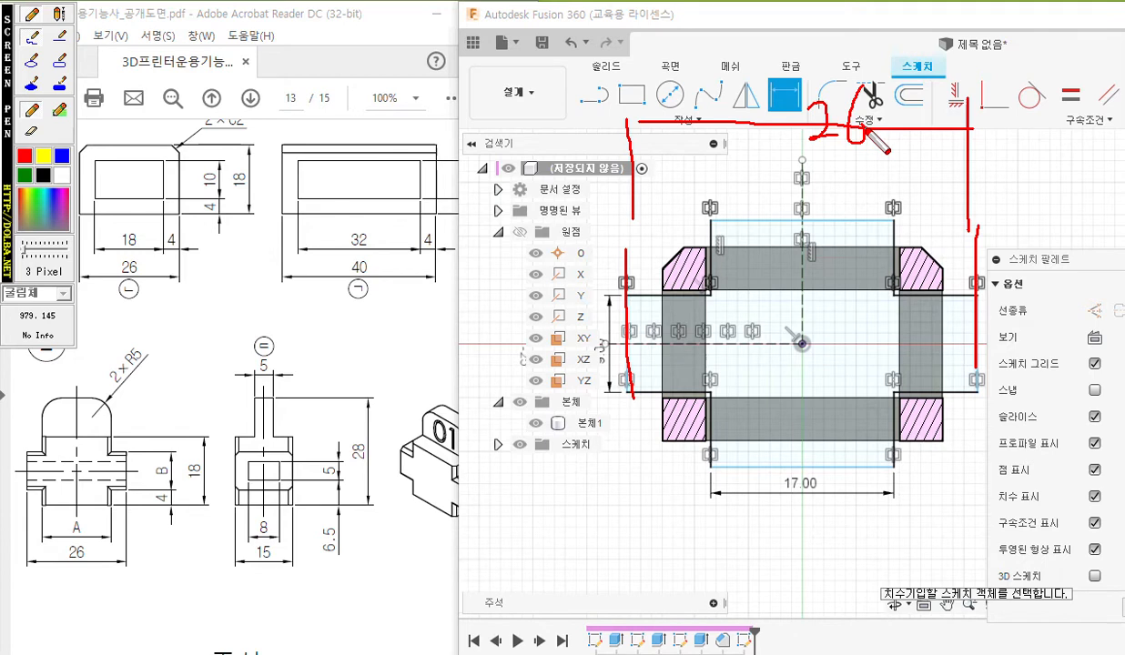
{"action": "key", "text": "Escape"}
Dimension the overall width between the cross's outermost left and right edges as 26 mm, above the profile.
{"action": "left_click", "coordinate": [634, 311]}
{"action": "left_click", "coordinate": [976, 320]}
{"action": "middle_click_drag", "start_coordinate": [874, 198], "coordinate": [881, 289]}
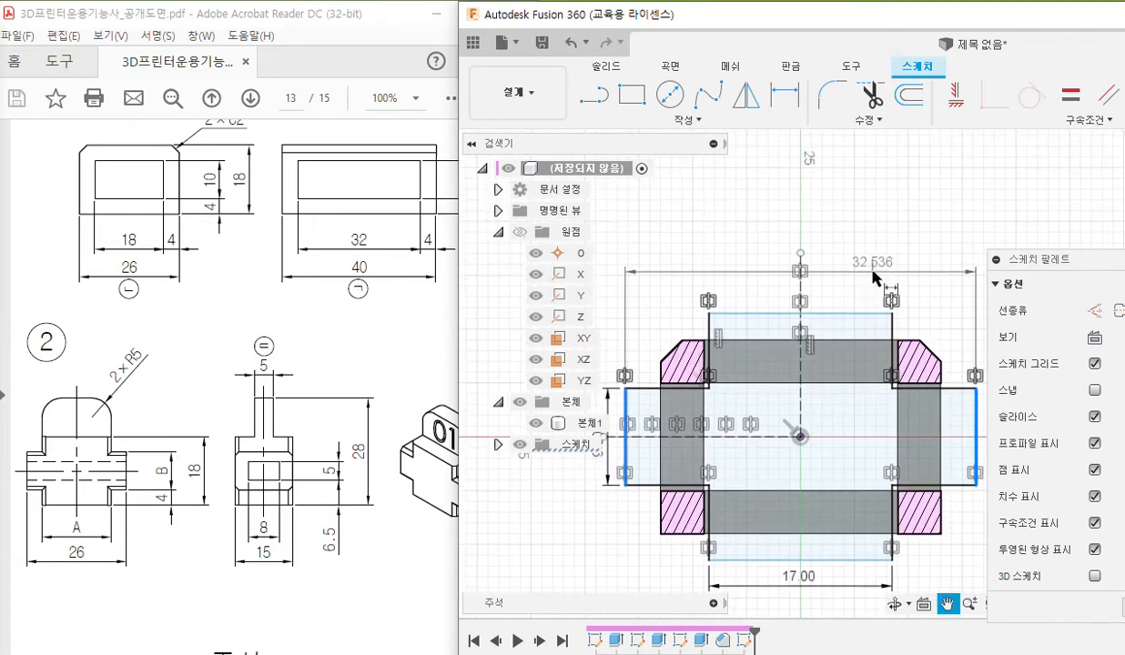
{"action": "left_click", "coordinate": [787, 228]}
{"action": "type", "text": "2"}
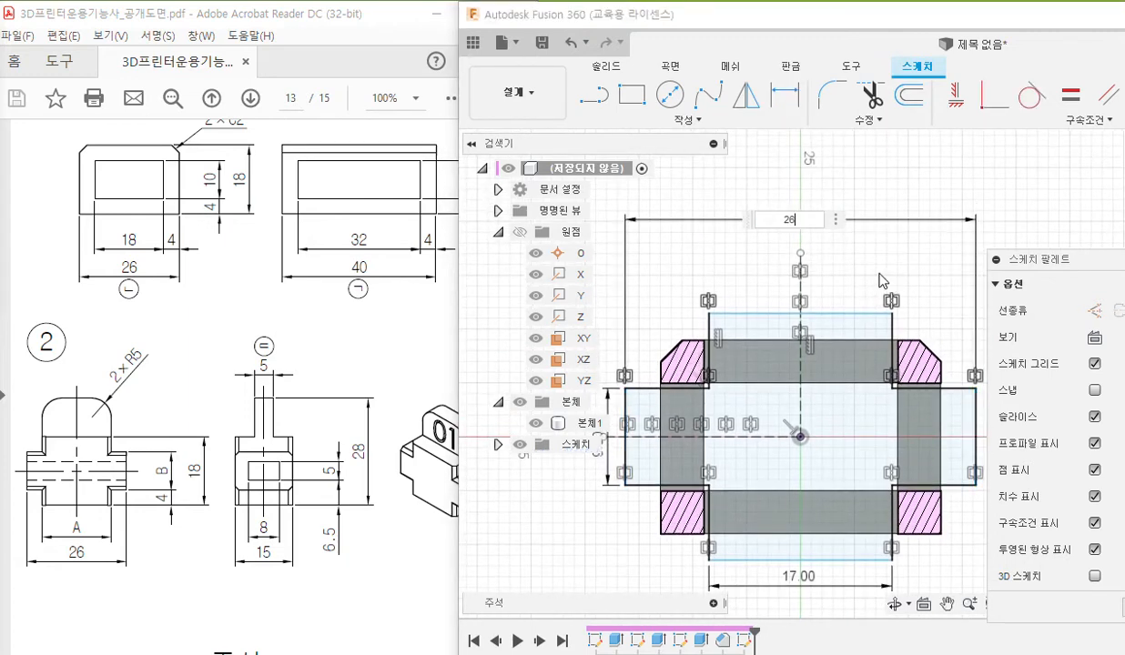
{"action": "type", "text": "6"}
{"action": "key", "text": "Return"}
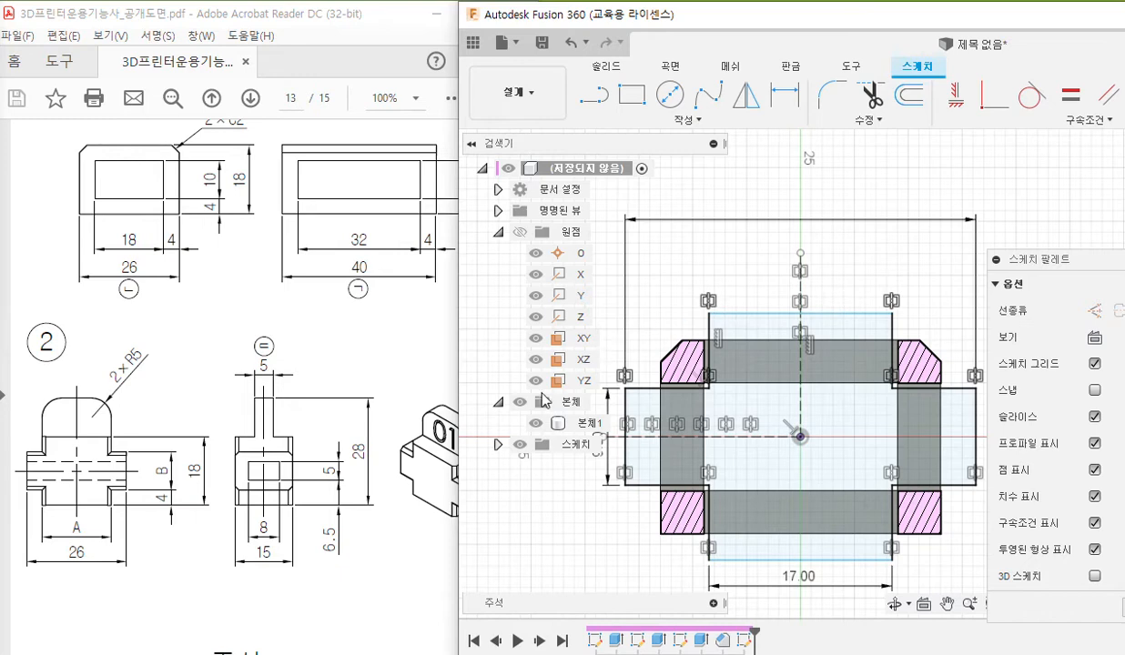
Pen-mark the cross's top and bottom edges with the overall height 18, mark the 18 in part 2's drawing, and clear the markings.
{"action": "middle_click_drag", "start_coordinate": [778, 421], "coordinate": [767, 383]}
{"action": "key", "text": "F12"}
{"action": "left_click_drag", "start_coordinate": [692, 274], "coordinate": [891, 274]}
{"action": "left_click_drag", "start_coordinate": [689, 527], "coordinate": [908, 527]}
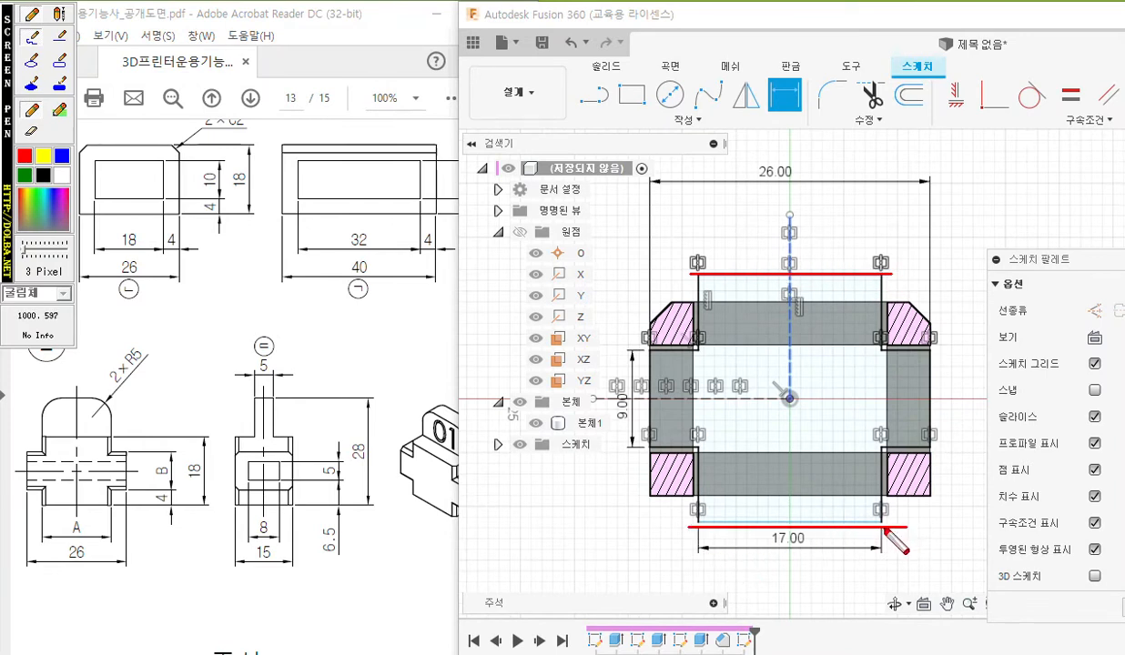
{"action": "left_click_drag", "start_coordinate": [902, 274], "coordinate": [981, 268]}
{"action": "left_click_drag", "start_coordinate": [923, 532], "coordinate": [979, 525]}
{"action": "left_click_drag", "start_coordinate": [968, 272], "coordinate": [970, 426]}
{"action": "mouse_move", "coordinate": [971, 465]}
{"action": "left_mouse_down"}
{"action": "mouse_move", "coordinate": [971, 522]}
{"action": "mouse_move", "coordinate": [980, 494]}
{"action": "left_mouse_up"}
{"action": "left_click_drag", "start_coordinate": [958, 297], "coordinate": [983, 299]}
{"action": "mouse_move", "coordinate": [940, 372]}
{"action": "left_mouse_down"}
{"action": "mouse_move", "coordinate": [942, 410]}
{"action": "mouse_move", "coordinate": [952, 382]}
{"action": "left_mouse_up"}
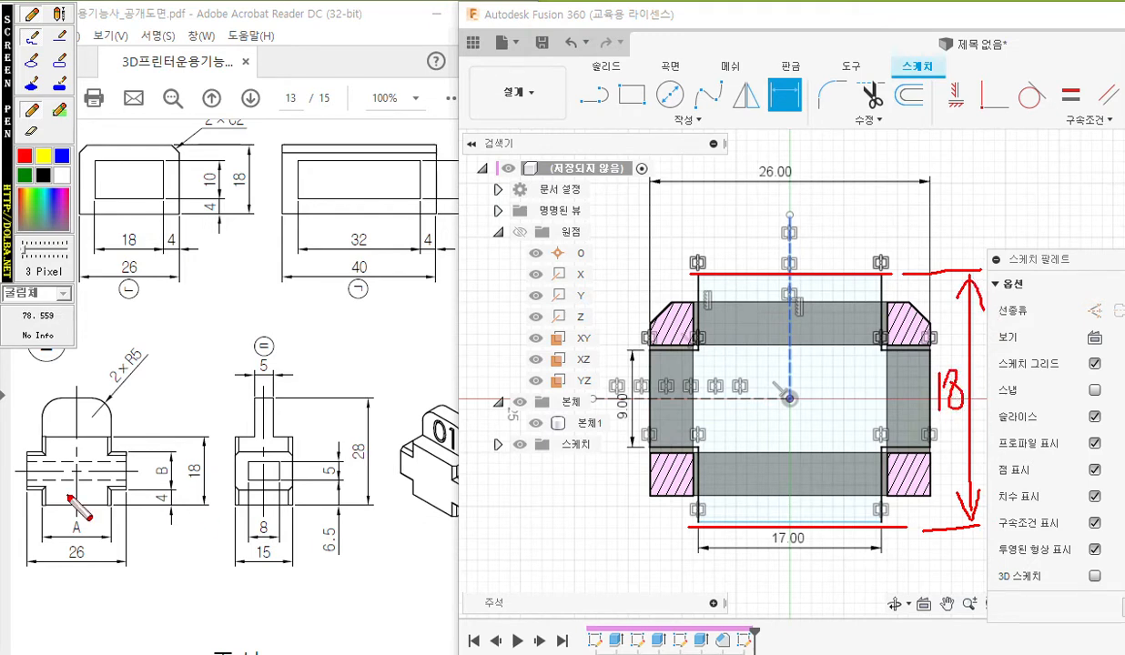
{"action": "left_click_drag", "start_coordinate": [201, 454], "coordinate": [201, 495]}
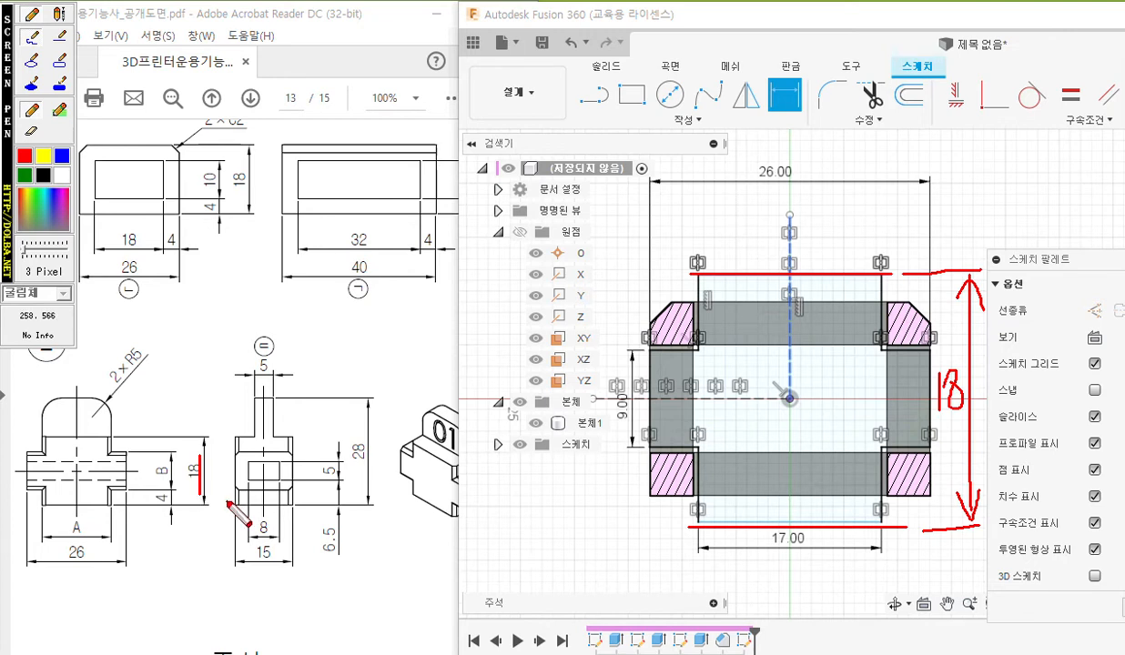
{"action": "key", "text": "Escape"}
Dimension the overall height between the cross's top and bottom edges as 18 mm and leave the dimension command.
{"action": "left_click", "coordinate": [850, 275]}
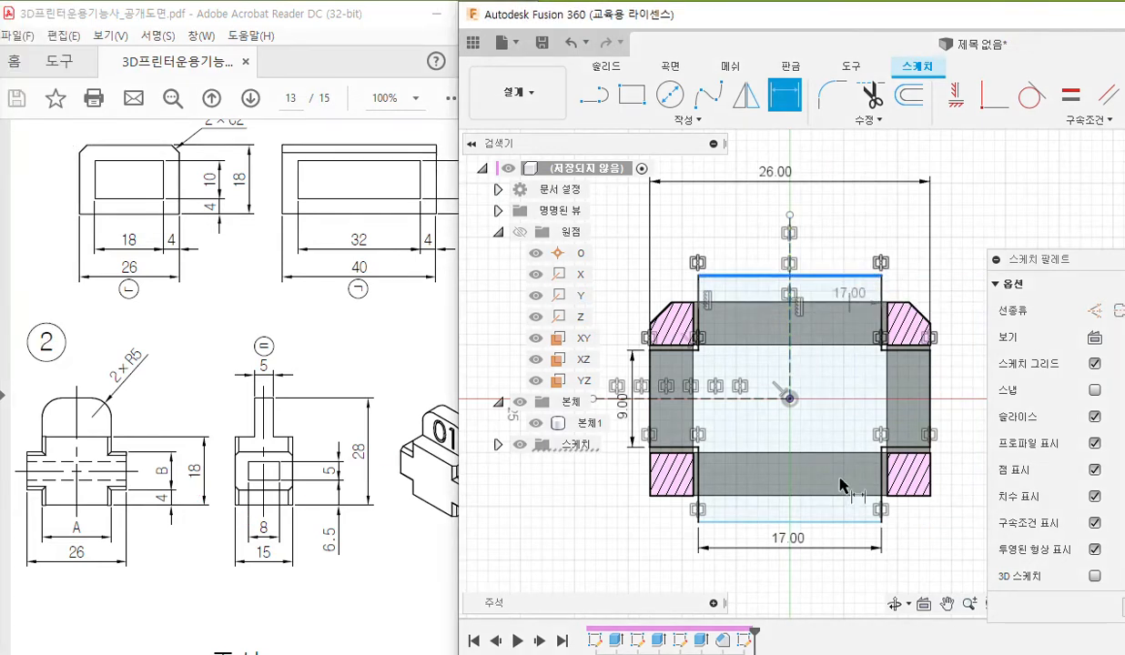
{"action": "left_click", "coordinate": [824, 522]}
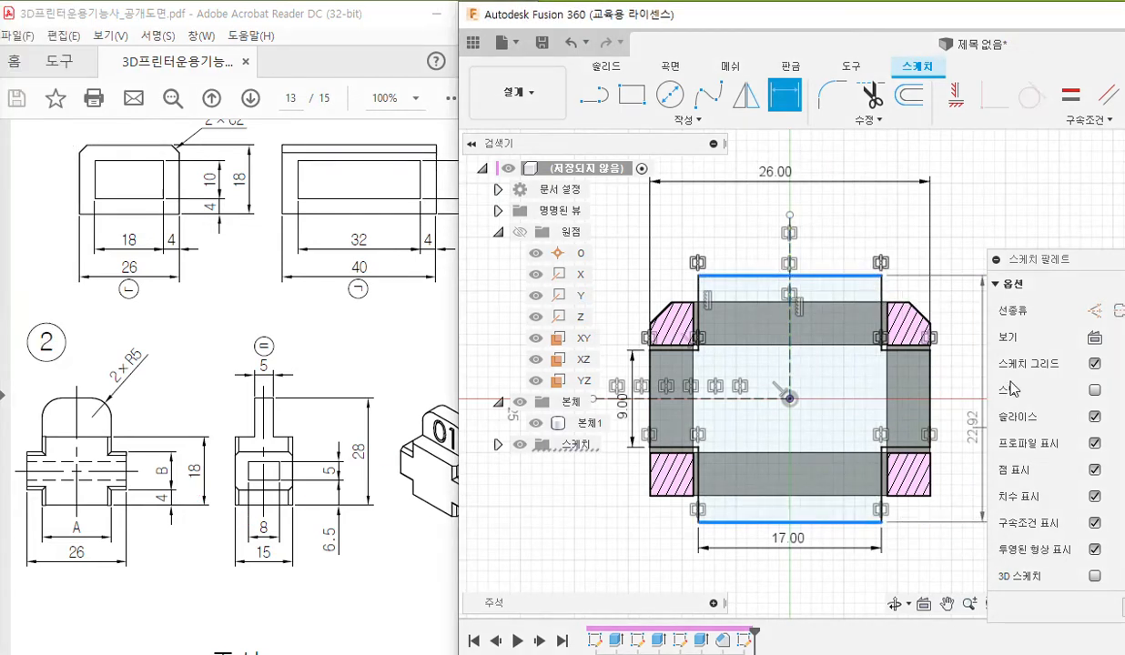
{"action": "left_click", "coordinate": [967, 398]}
{"action": "type", "text": "18"}
{"action": "key", "text": "Return"}
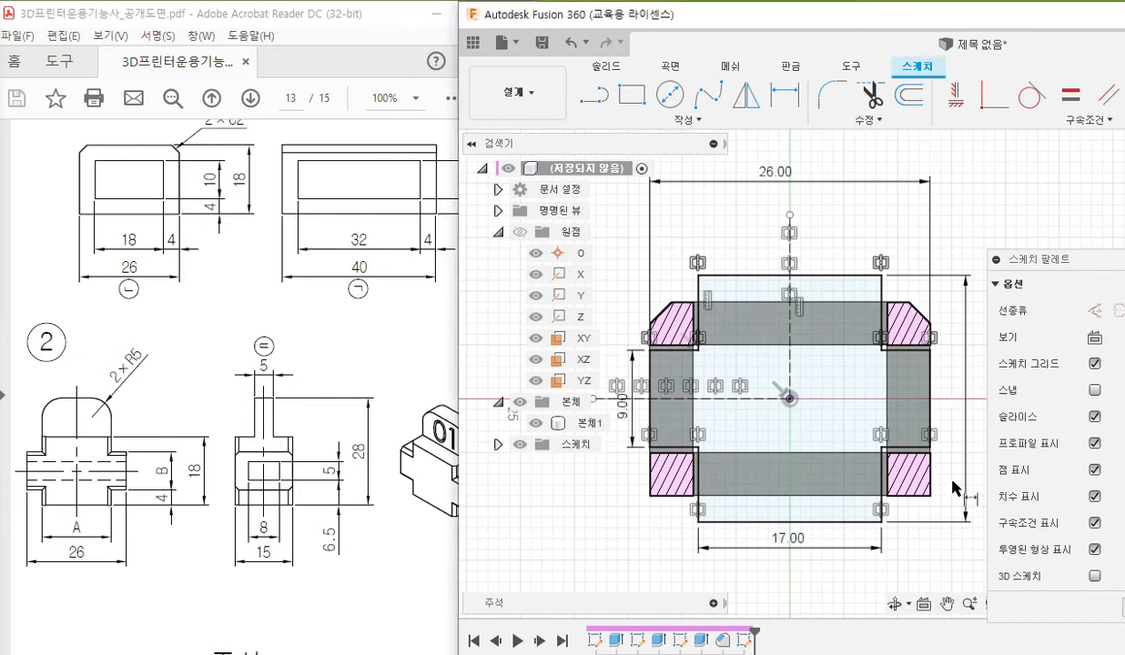
{"action": "key", "text": "Escape"}
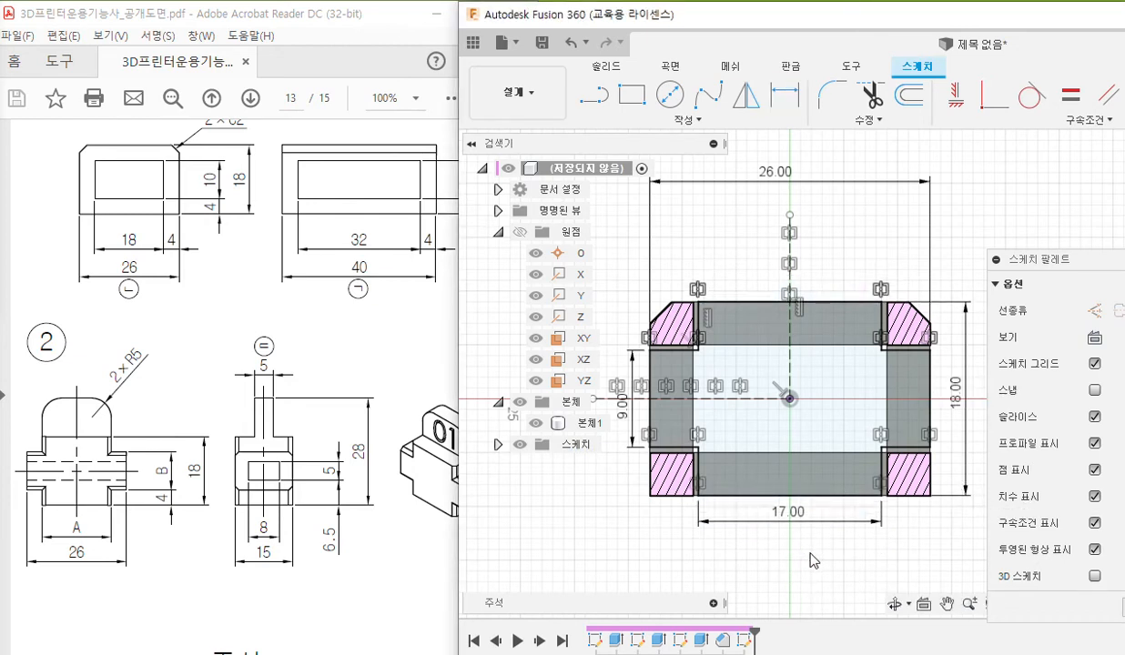
Select the cross-shaped profile, highlight the depth 15 in part 2's PDF drawing, and return to Fusion 360 in a maximized window.
{"action": "left_click", "coordinate": [751, 429]}
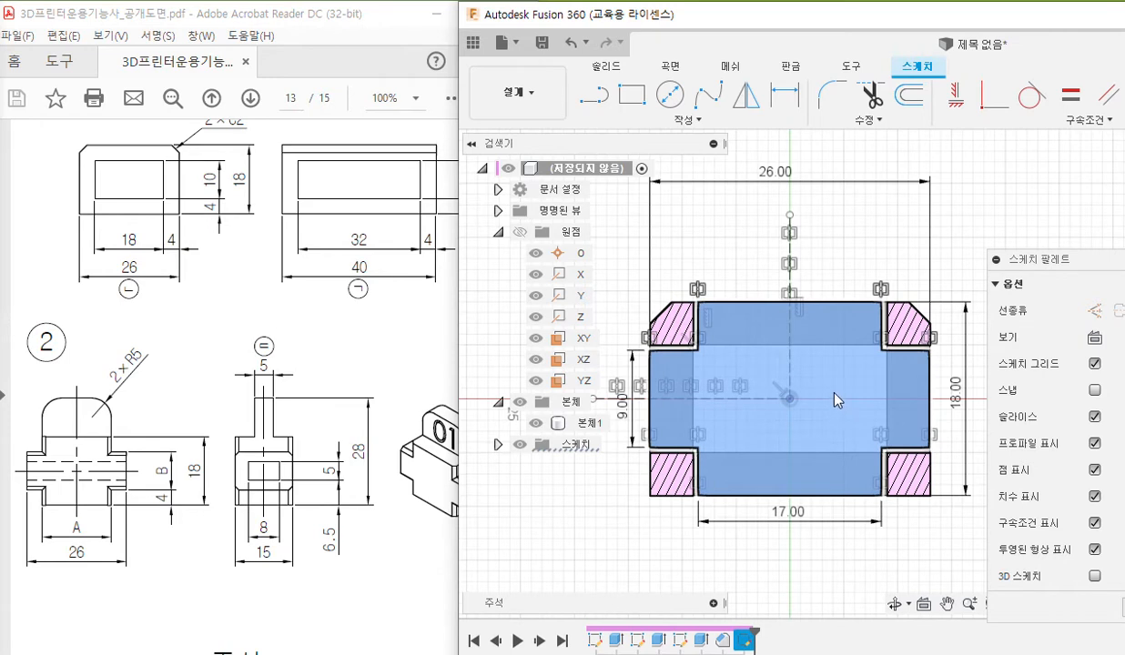
{"action": "double_click", "coordinate": [258, 552]}
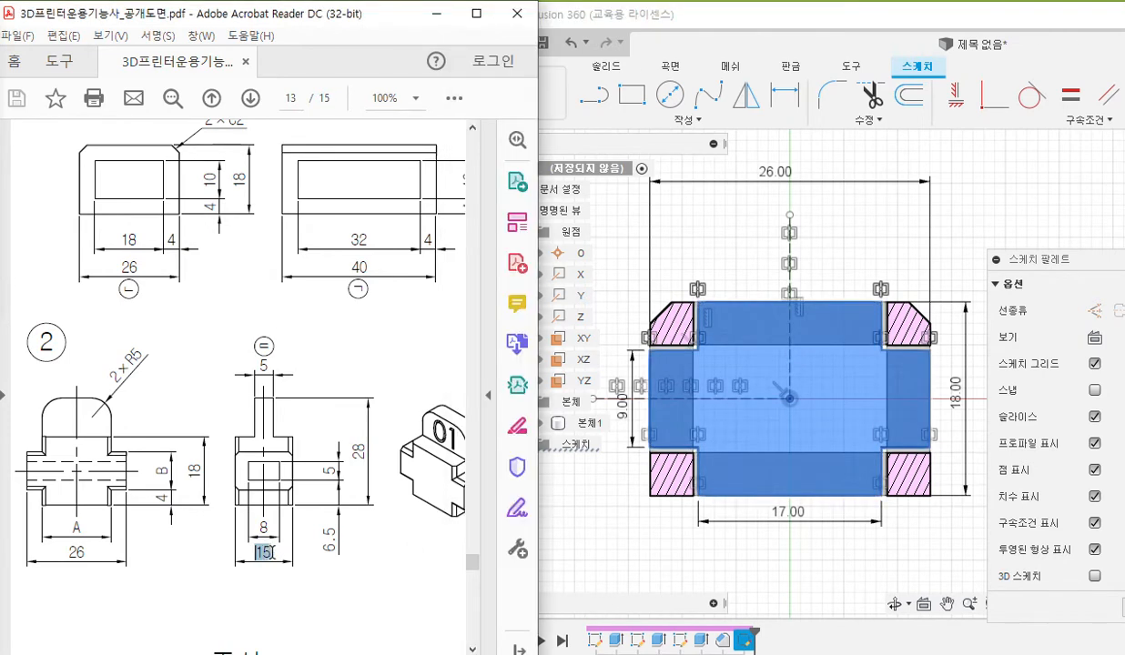
{"action": "left_click", "coordinate": [846, 20]}
{"action": "double_click", "coordinate": [833, 21]}
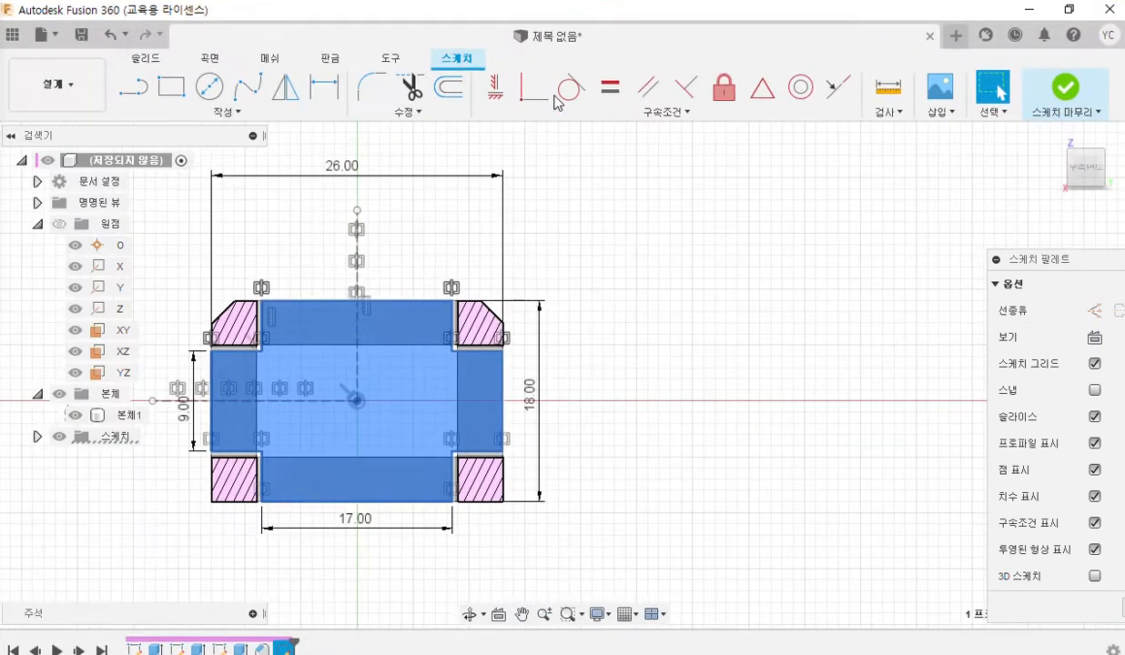
Extrude the cross-shaped profile symmetrically as a new body, measured as whole length, with a distance of 15 mm.
{"action": "left_click", "coordinate": [145, 58]}
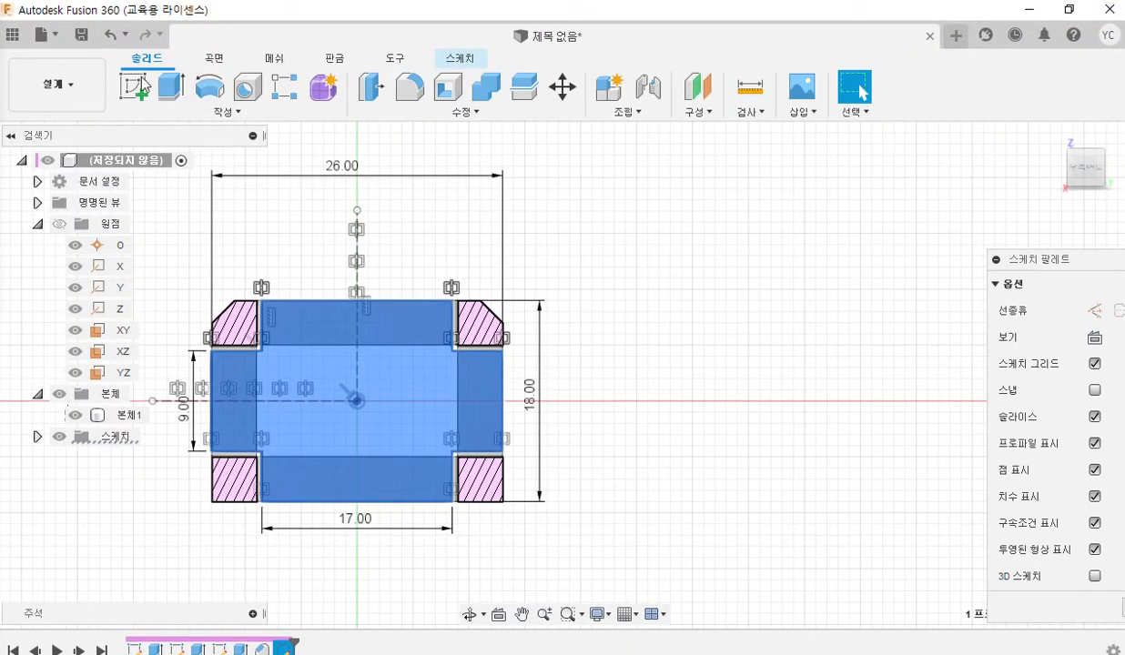
{"action": "left_click", "coordinate": [171, 86]}
{"action": "left_click_drag", "start_coordinate": [270, 196], "coordinate": [637, 192]}
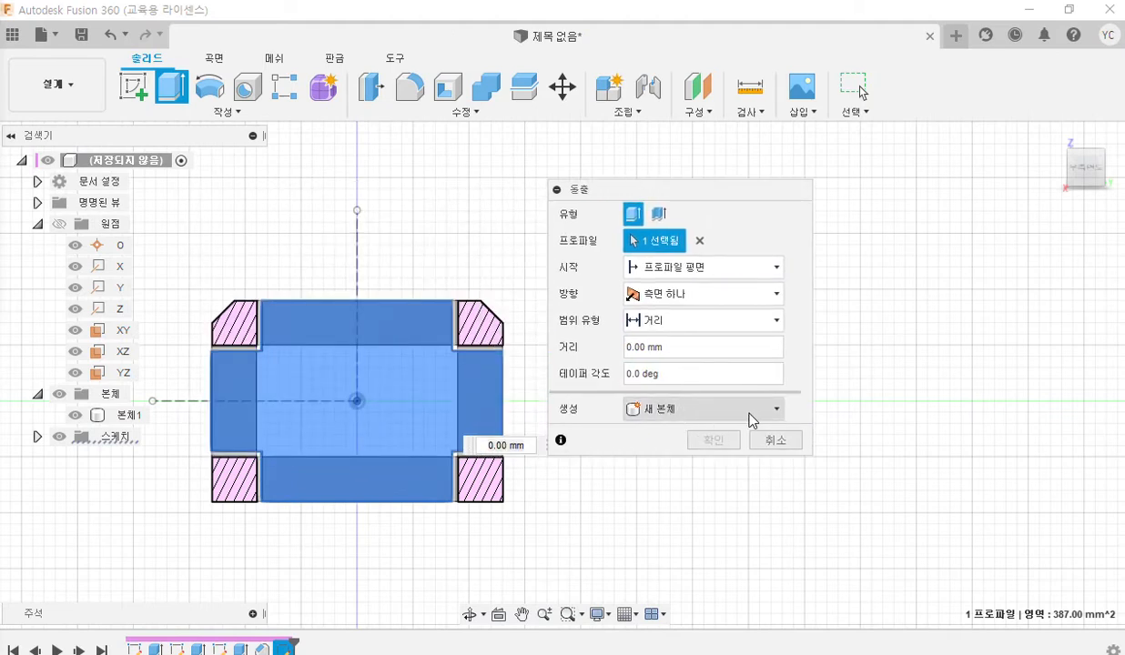
{"action": "middle_click_drag", "start_coordinate": [305, 253], "coordinate": [355, 311], "text": "shift"}
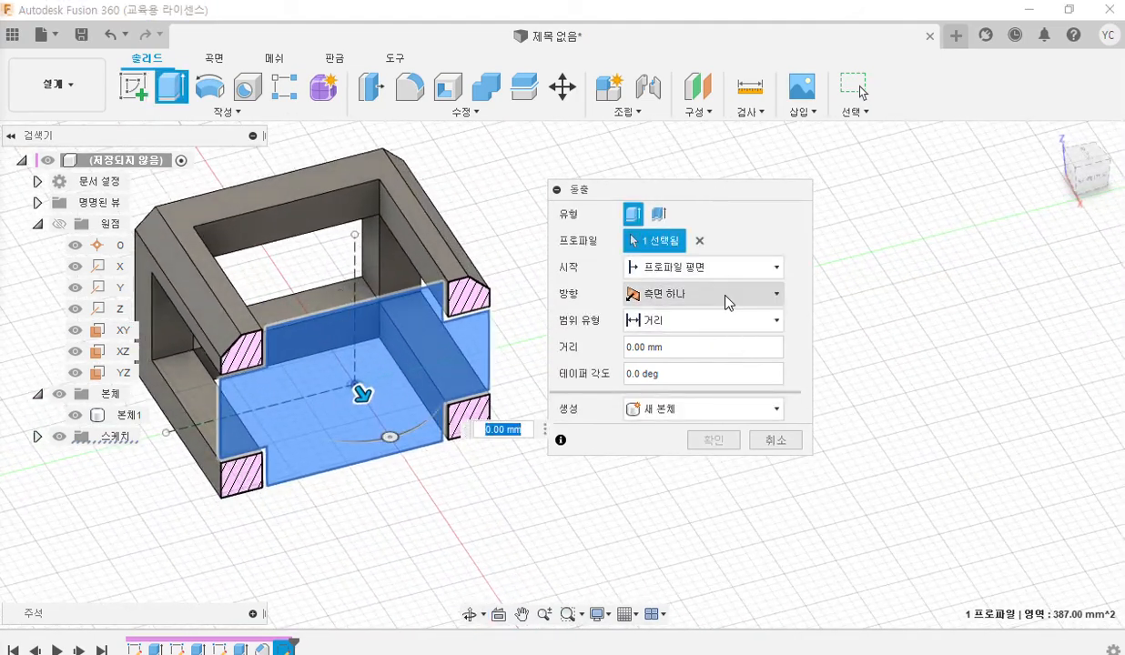
{"action": "left_click", "coordinate": [729, 299]}
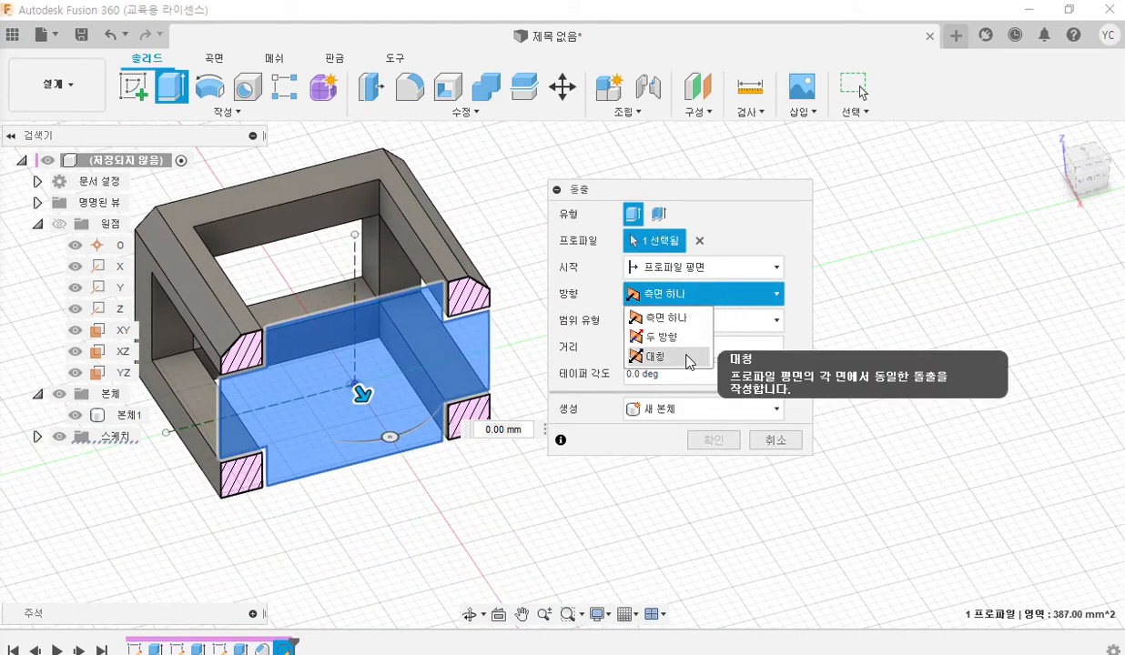
{"action": "left_click", "coordinate": [689, 360]}
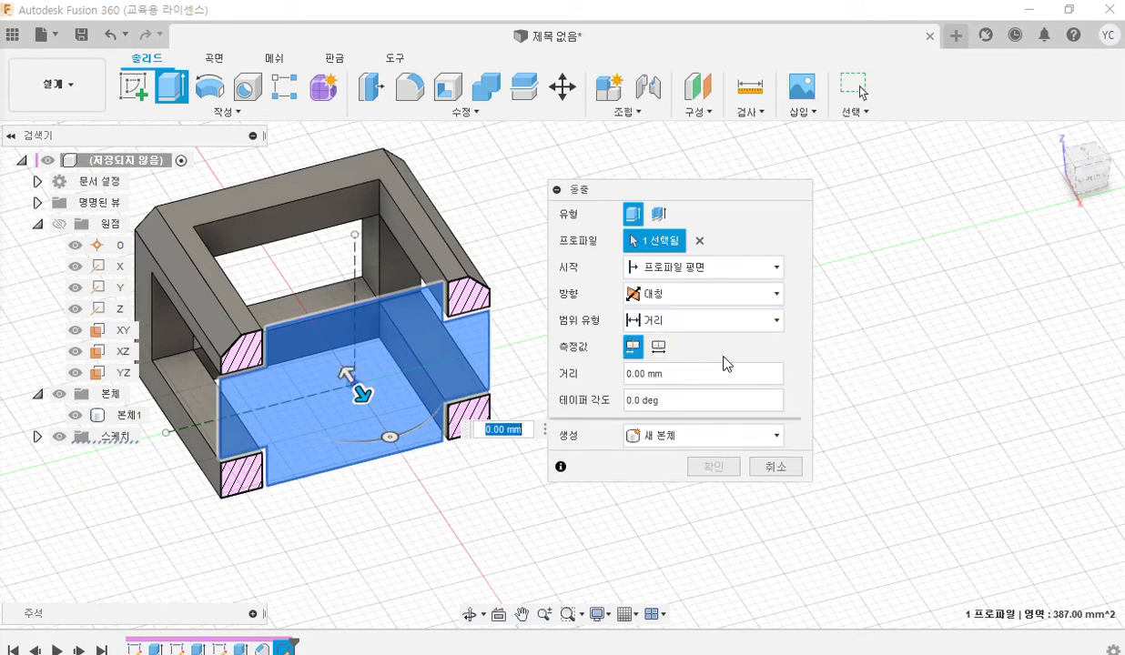
{"action": "left_click", "coordinate": [658, 347]}
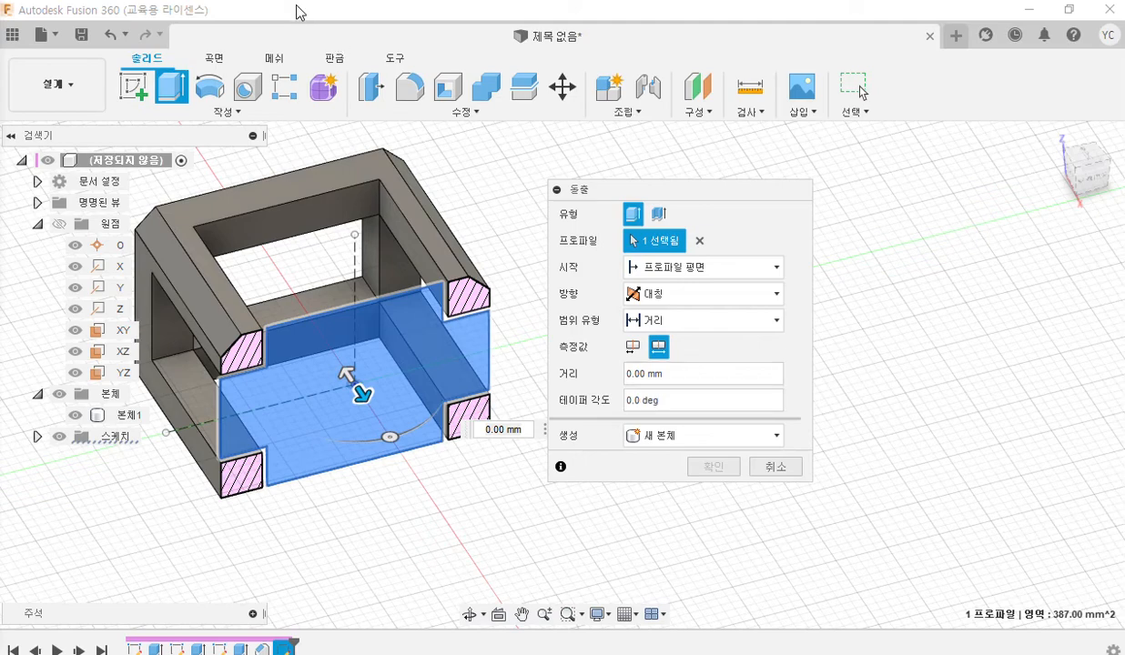
{"action": "left_click_drag", "start_coordinate": [309, 12], "coordinate": [367, 1]}
{"action": "left_click", "coordinate": [671, 374]}
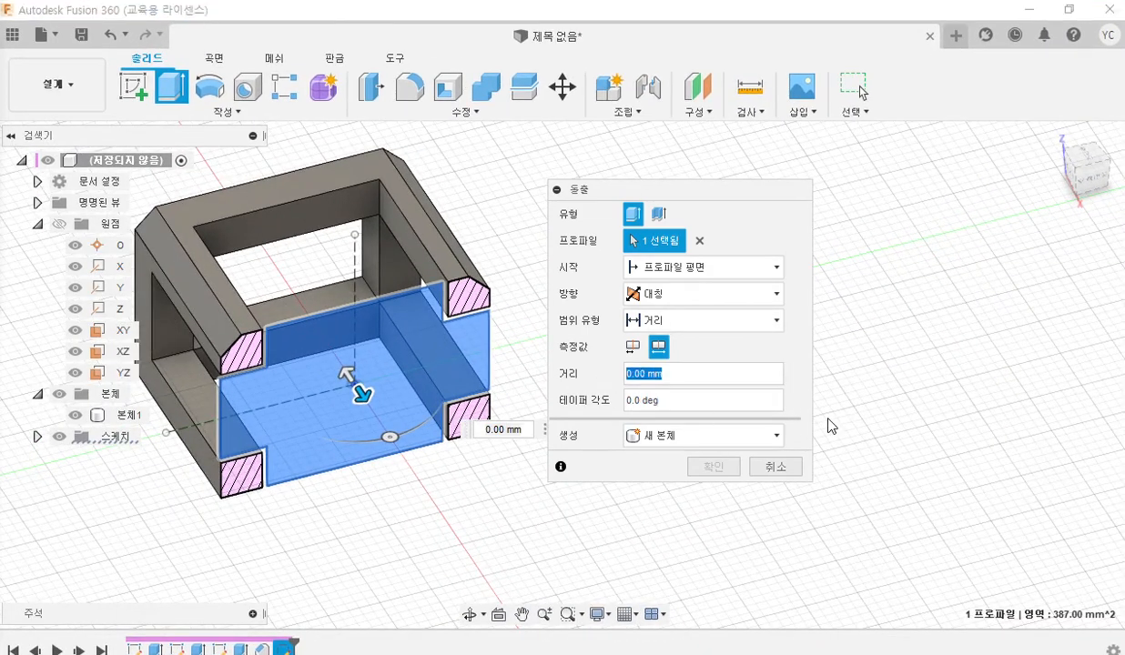
{"action": "type", "text": "15"}
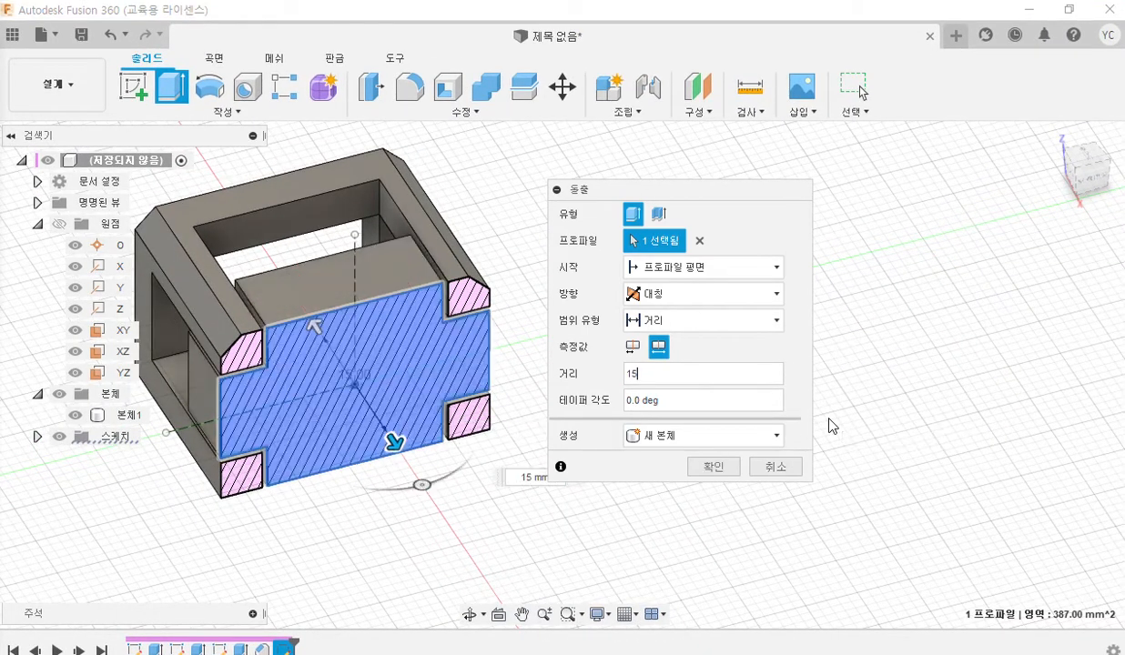
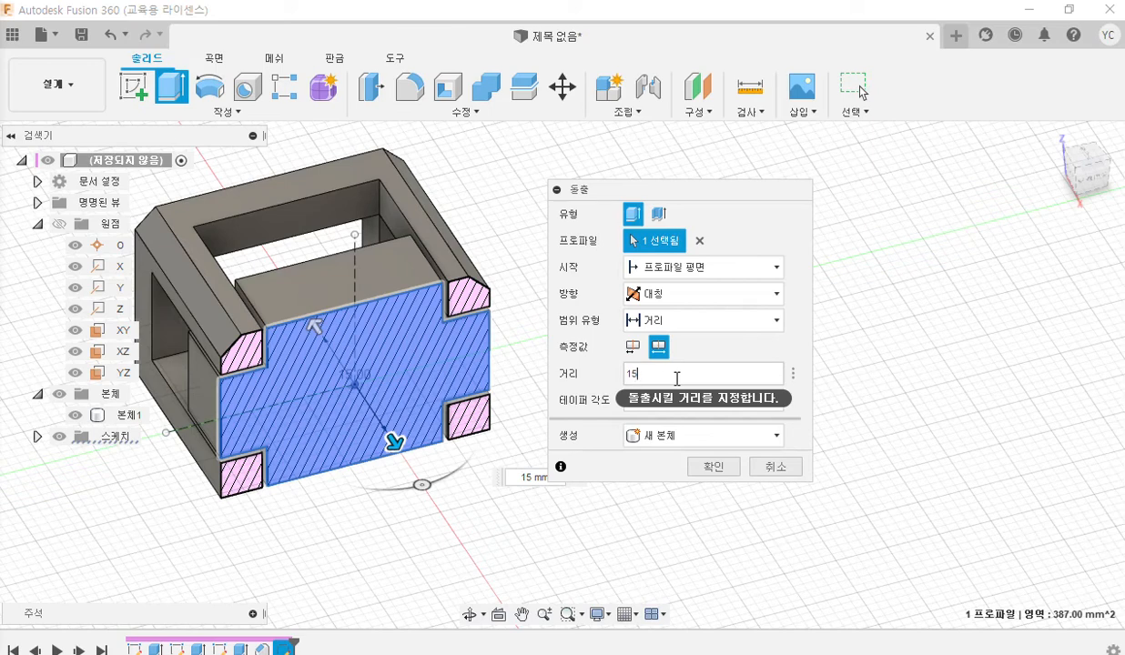
Confirm the 15 mm symmetric extrusion, and place the Fusion 360 window beside the PDF drawing with the YZ plane selected.
{"action": "left_click", "coordinate": [713, 467]}
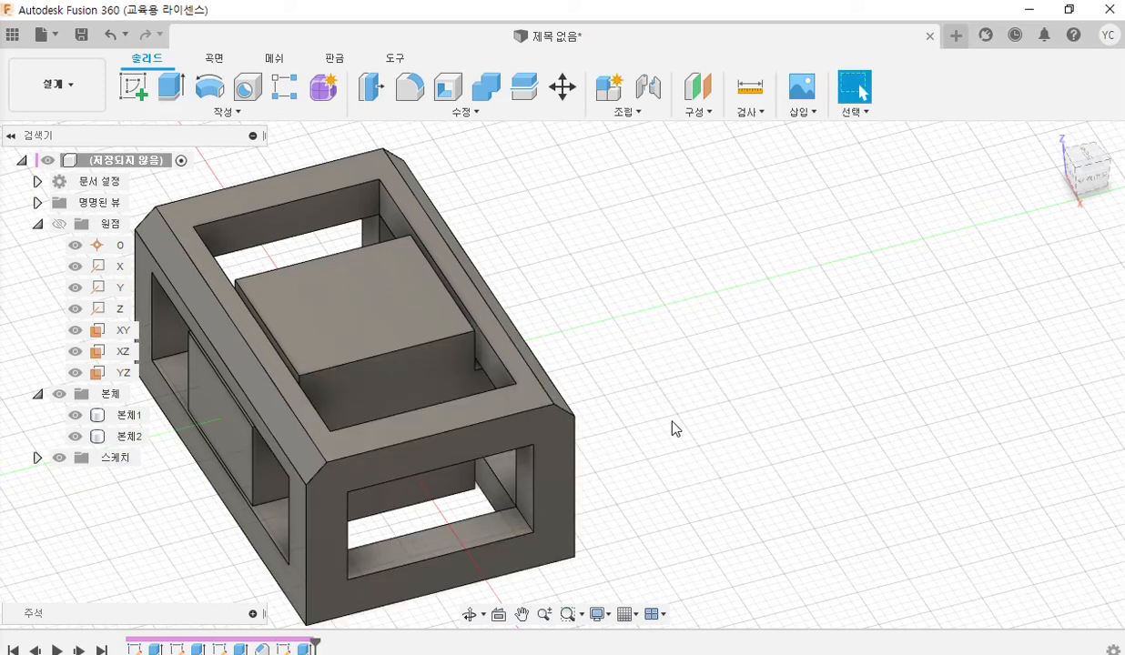
{"action": "middle_click_drag", "start_coordinate": [625, 319], "coordinate": [655, 305], "text": "shift"}
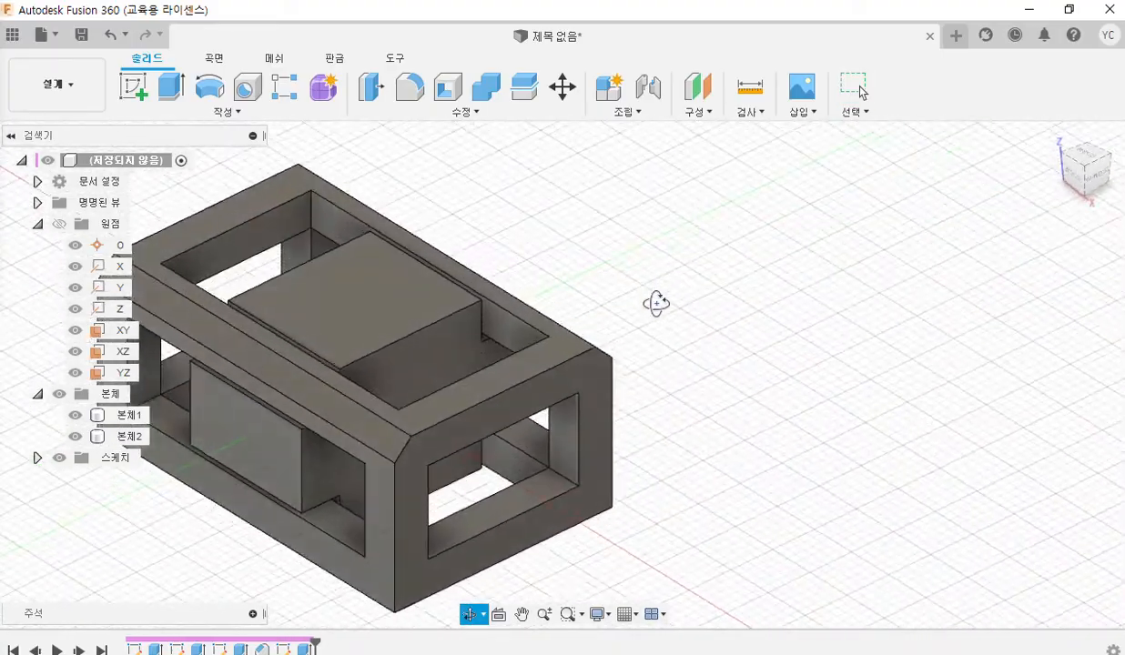
{"action": "left_click", "coordinate": [128, 372]}
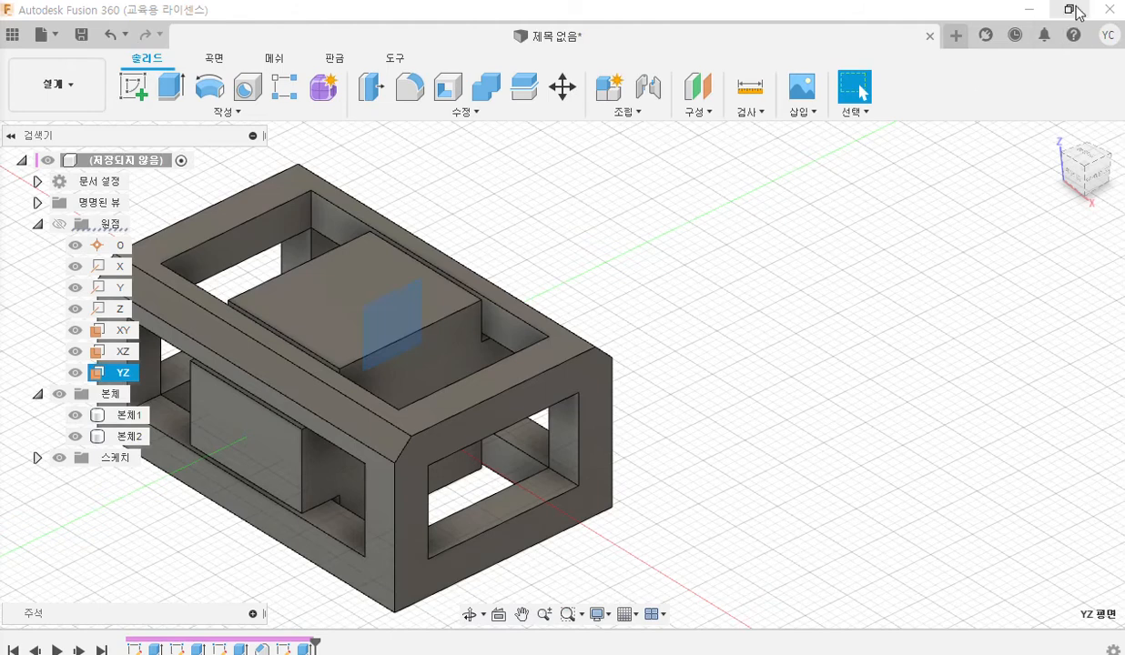
{"action": "double_click", "coordinate": [1038, 11]}
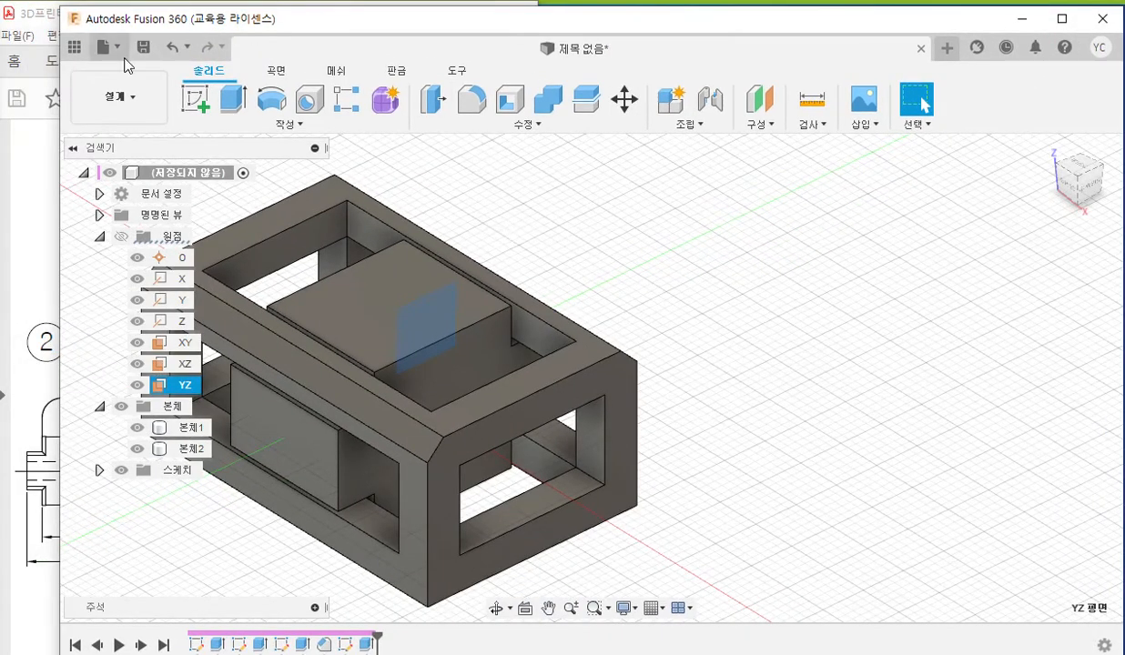
{"action": "mouse_move", "coordinate": [234, 25]}
{"action": "left_mouse_down"}
{"action": "mouse_move", "coordinate": [678, 31]}
{"action": "mouse_move", "coordinate": [662, 32]}
{"action": "mouse_move", "coordinate": [708, 19]}
{"action": "mouse_move", "coordinate": [648, 18]}
{"action": "left_mouse_up"}
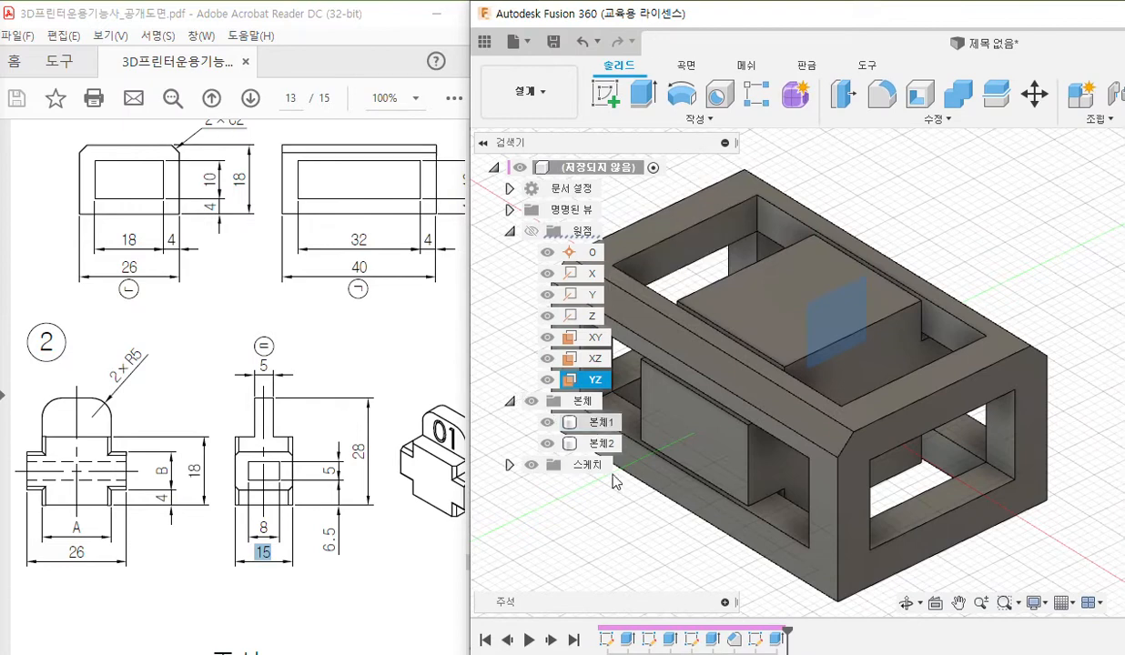
Pen-mark the YZ plane, the upper tab in part 2's drawing and on the model, and its thickness 5, and clear the markings.
{"action": "key", "text": "F12"}
{"action": "left_click_drag", "start_coordinate": [531, 394], "coordinate": [635, 394]}
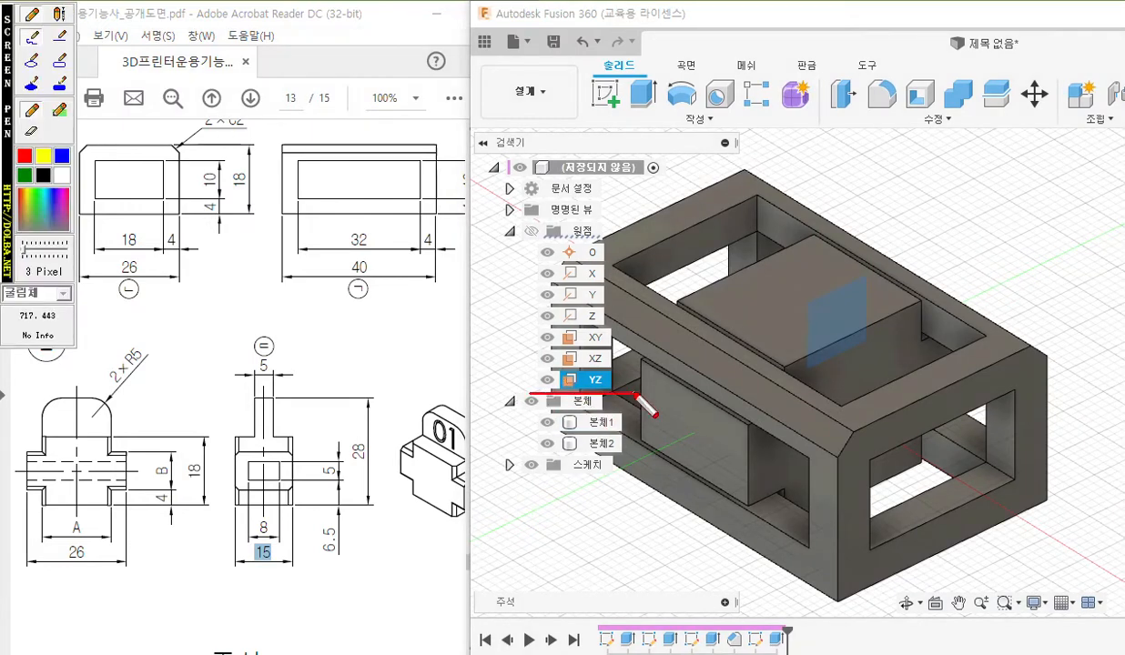
{"action": "mouse_move", "coordinate": [475, 337]}
{"action": "left_mouse_down"}
{"action": "mouse_move", "coordinate": [497, 383]}
{"action": "mouse_move", "coordinate": [523, 356]}
{"action": "mouse_move", "coordinate": [524, 383]}
{"action": "left_mouse_up"}
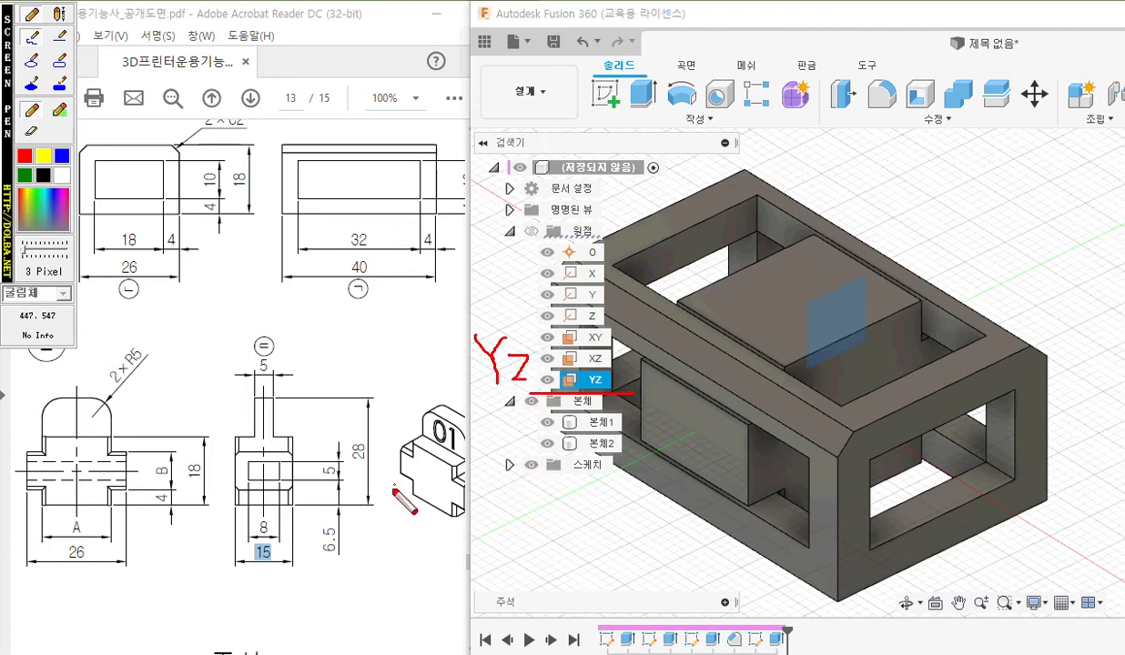
{"action": "mouse_move", "coordinate": [111, 431]}
{"action": "left_mouse_down"}
{"action": "mouse_move", "coordinate": [110, 401]}
{"action": "mouse_move", "coordinate": [57, 396]}
{"action": "mouse_move", "coordinate": [42, 409]}
{"action": "mouse_move", "coordinate": [43, 438]}
{"action": "mouse_move", "coordinate": [116, 435]}
{"action": "left_mouse_up"}
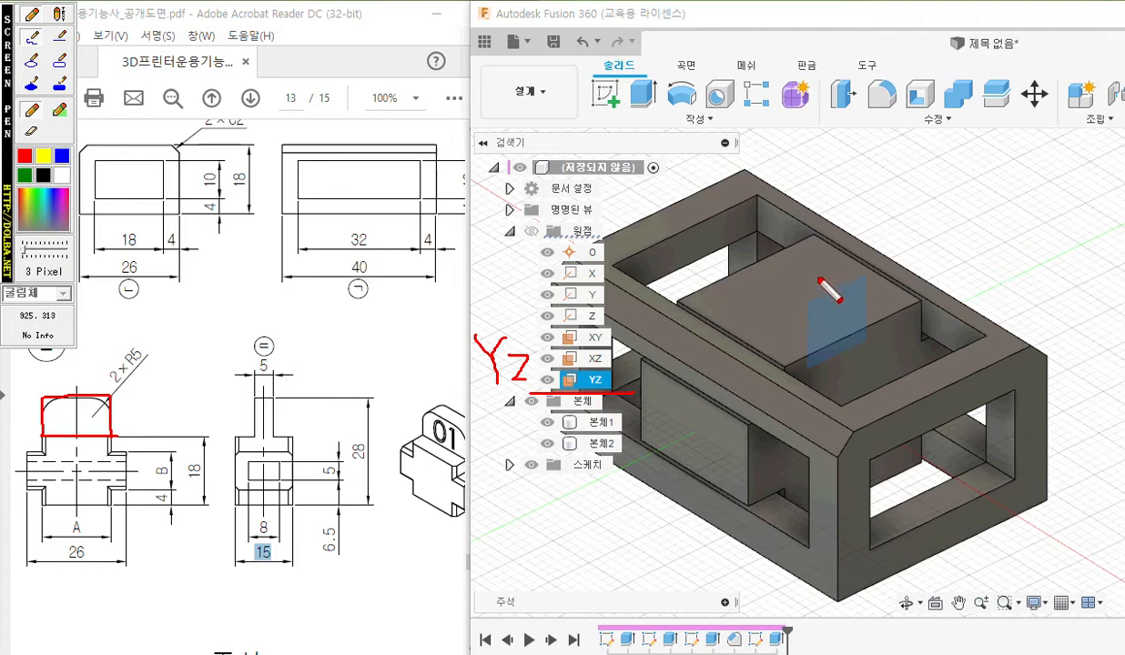
{"action": "mouse_move", "coordinate": [739, 335]}
{"action": "left_mouse_down"}
{"action": "mouse_move", "coordinate": [862, 269]}
{"action": "mouse_move", "coordinate": [866, 192]}
{"action": "mouse_move", "coordinate": [856, 183]}
{"action": "mouse_move", "coordinate": [728, 244]}
{"action": "mouse_move", "coordinate": [746, 336]}
{"action": "left_mouse_up"}
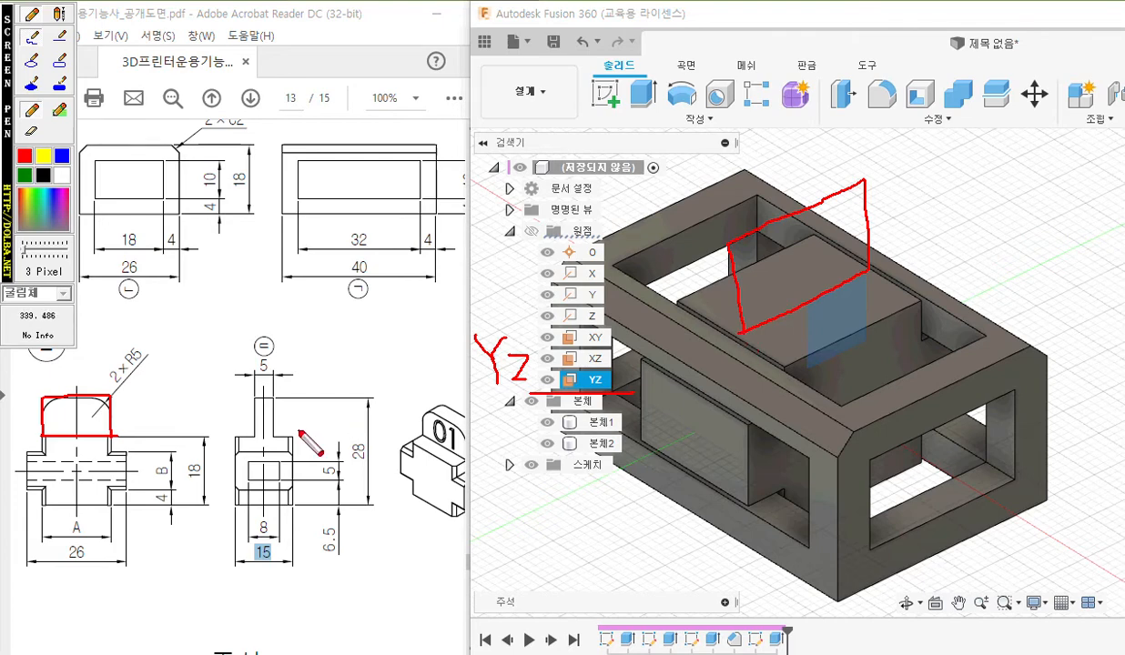
{"action": "mouse_move", "coordinate": [262, 346]}
{"action": "left_mouse_down"}
{"action": "mouse_move", "coordinate": [255, 379]}
{"action": "mouse_move", "coordinate": [289, 356]}
{"action": "left_mouse_up"}
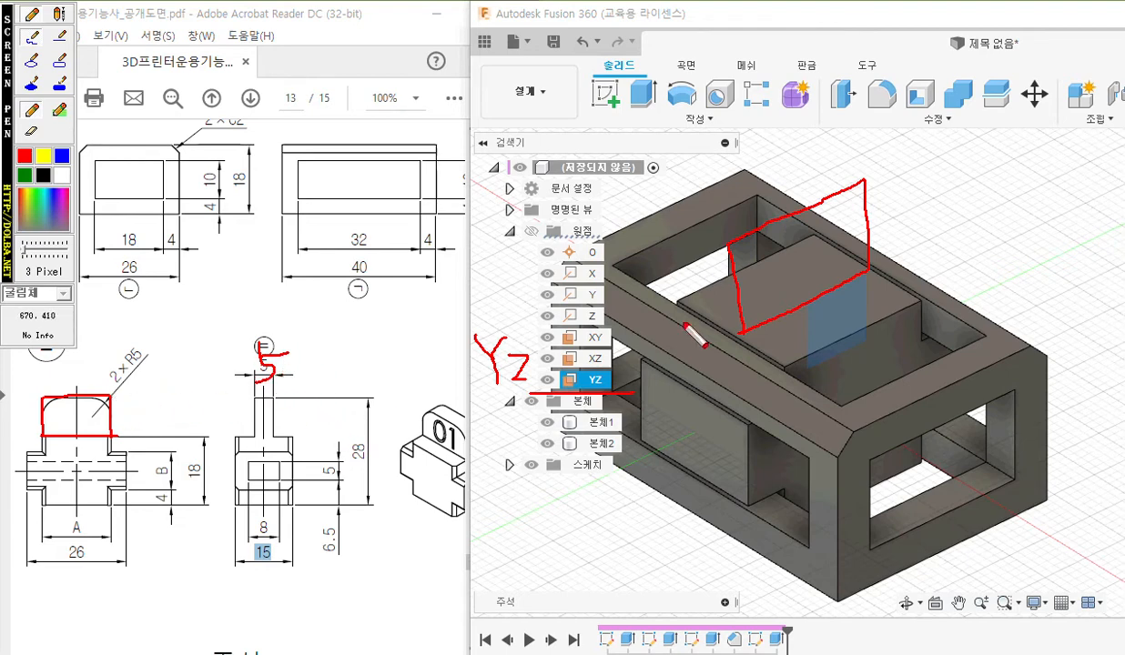
{"action": "key", "text": "Escape"}
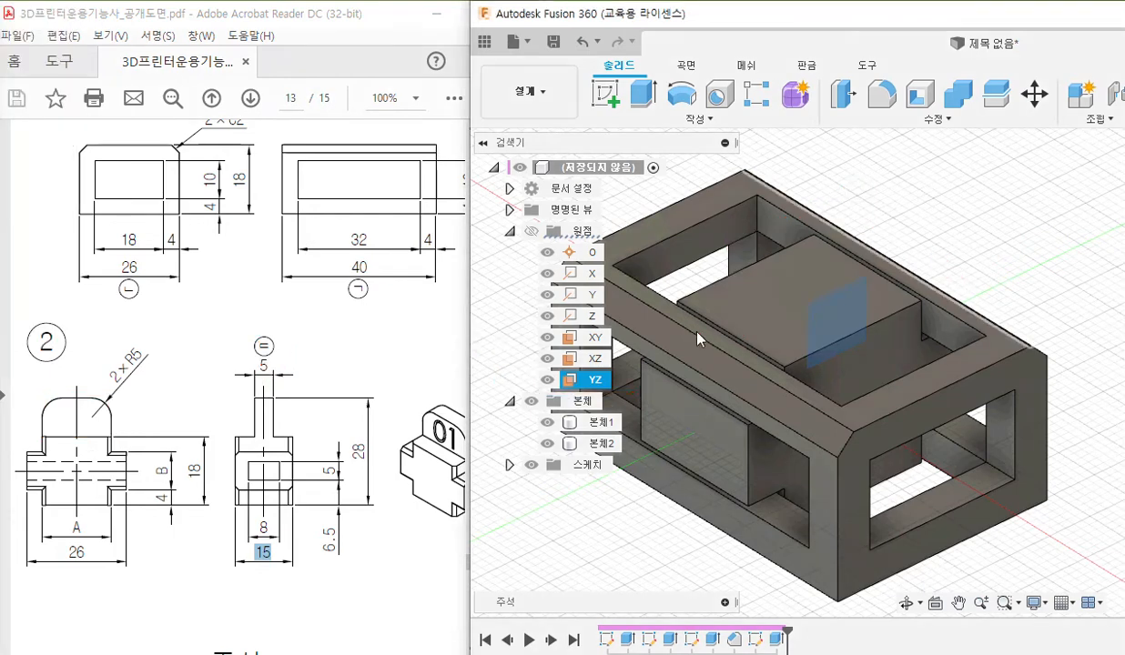
Create a sketch on the YZ origin plane and pen-mark the Slice option, clearing the marks before turning Slice on.
{"action": "right_click", "coordinate": [585, 388]}
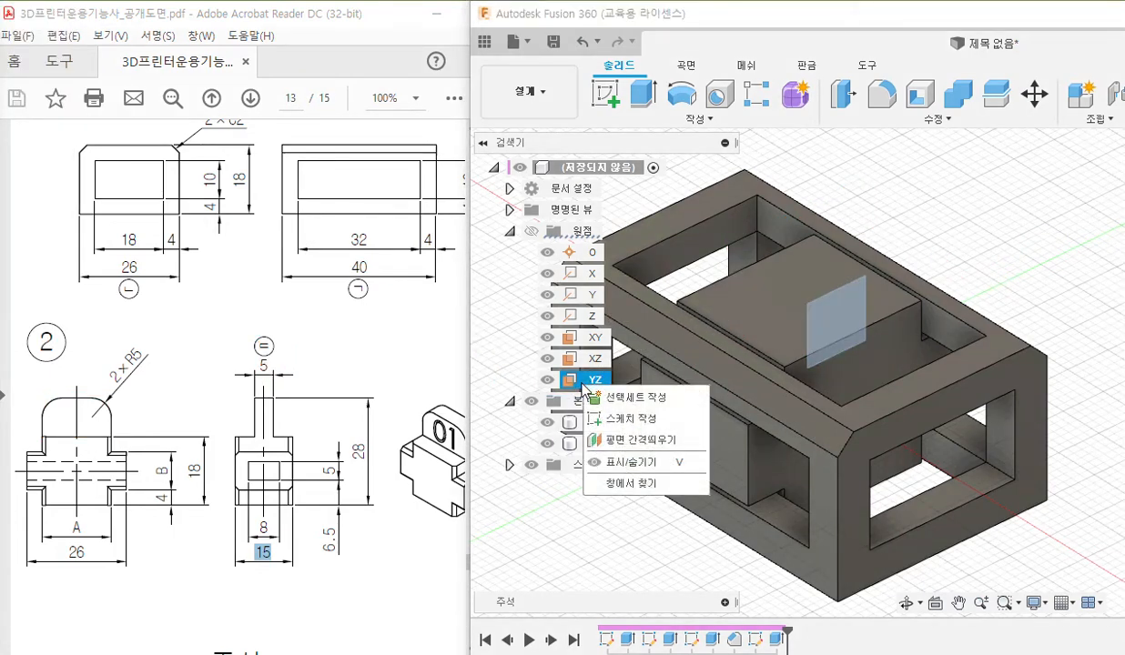
{"action": "left_click", "coordinate": [631, 418]}
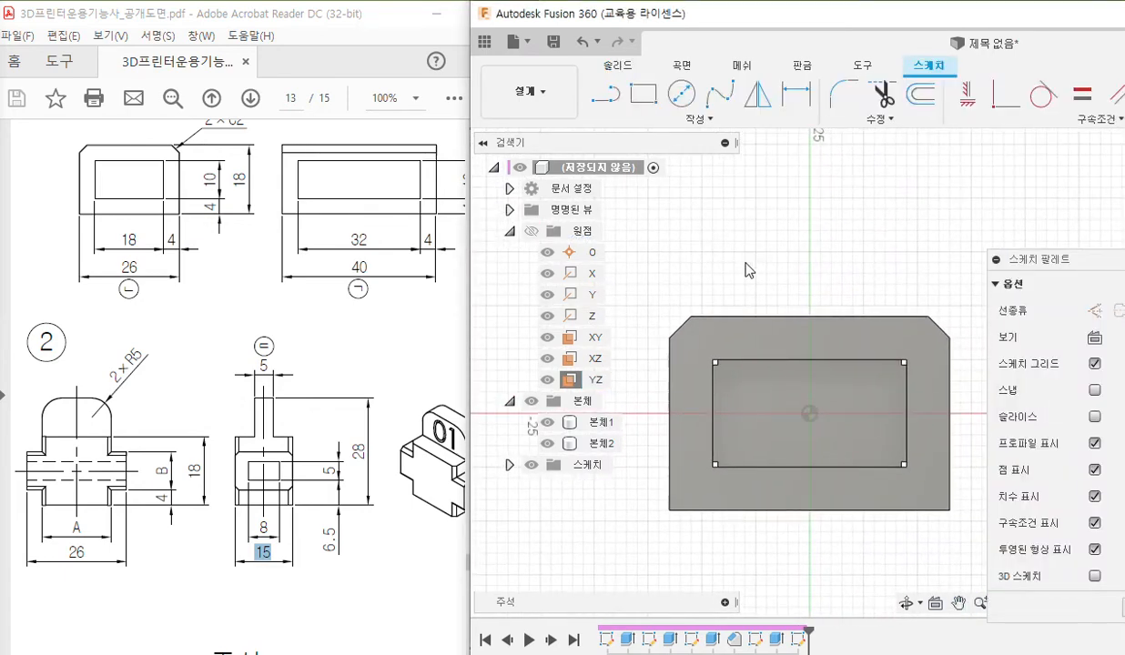
{"action": "key", "text": "F12"}
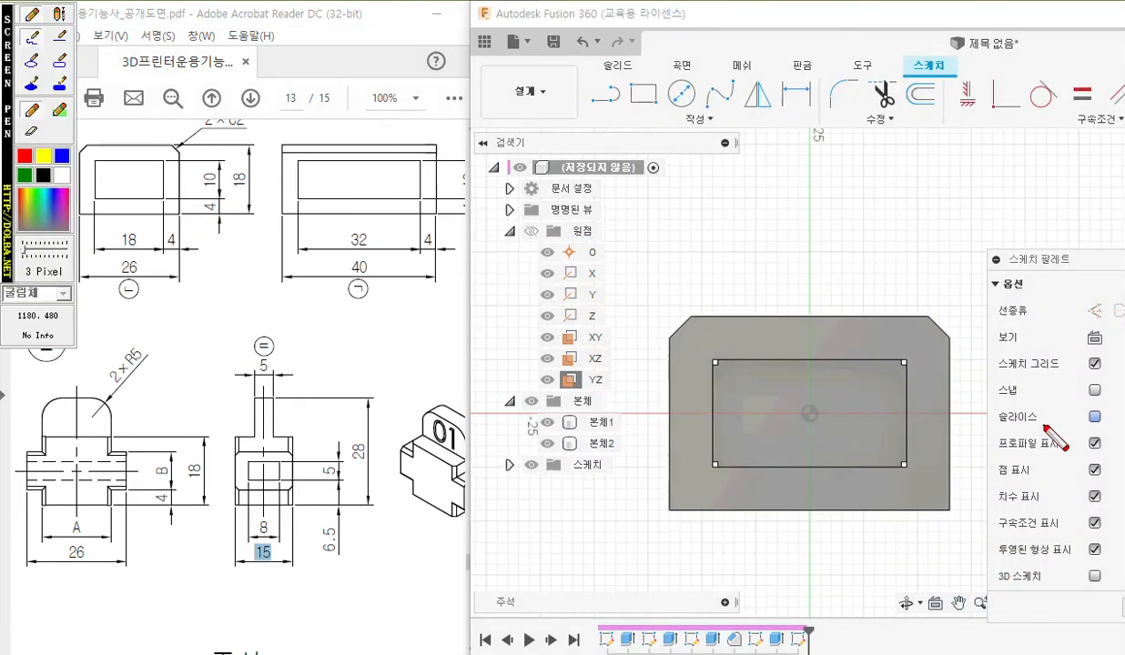
{"action": "mouse_move", "coordinate": [991, 428]}
{"action": "left_mouse_down"}
{"action": "mouse_move", "coordinate": [1124, 428]}
{"action": "mouse_move", "coordinate": [1122, 402]}
{"action": "left_mouse_up"}
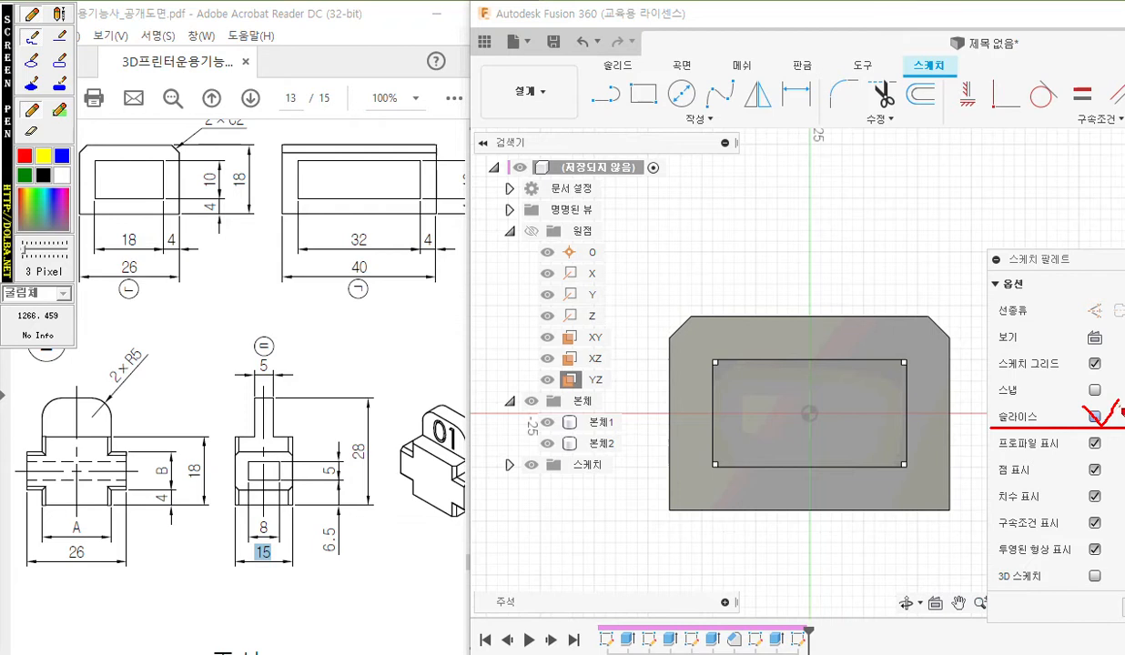
{"action": "key", "text": "F12"}
{"action": "left_click", "coordinate": [1095, 416]}
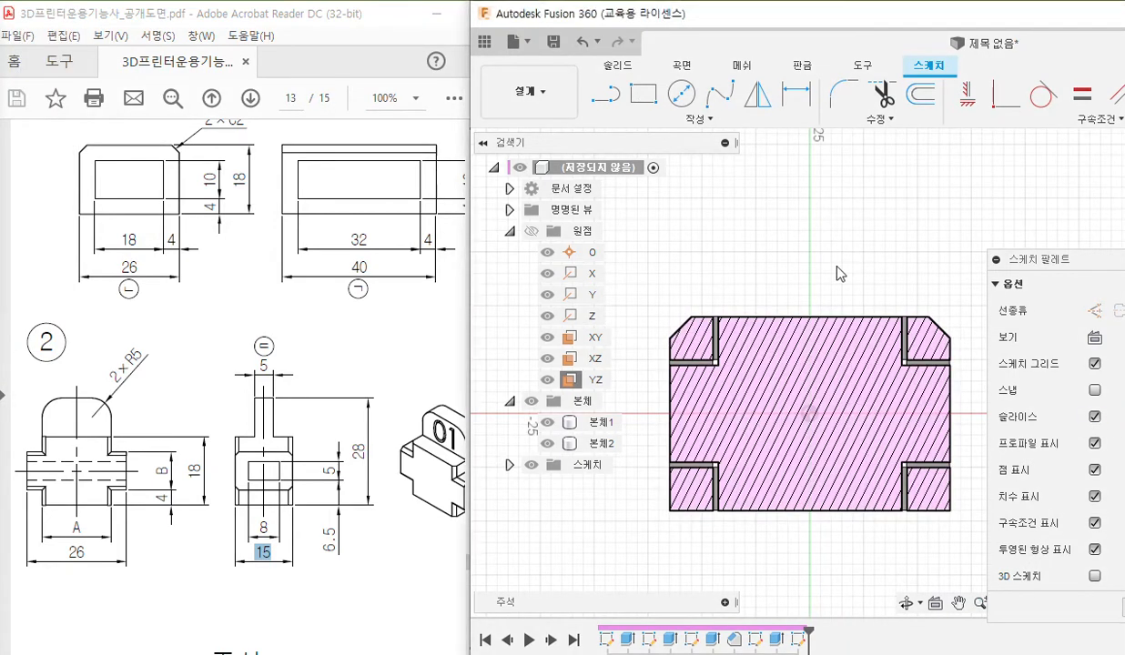
Pen-mark the cross's top edge and the sketch creation commands with the handwritten note 프로젝트, and clear the markings.
{"action": "key", "text": "F12"}
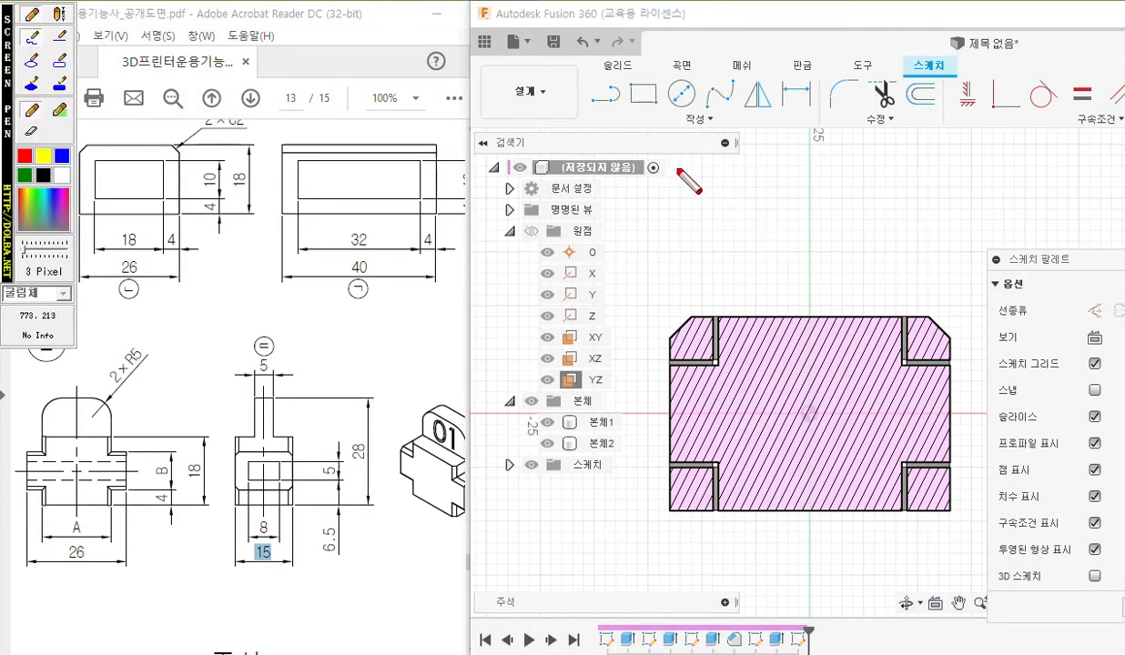
{"action": "left_click_drag", "start_coordinate": [718, 318], "coordinate": [899, 318]}
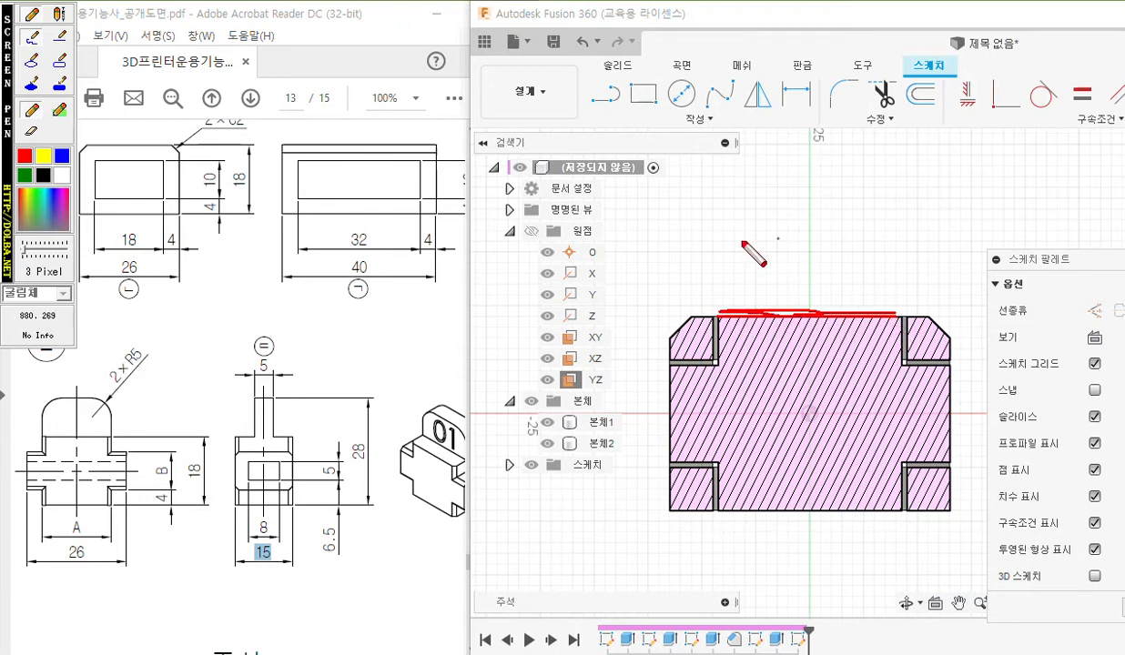
{"action": "left_click_drag", "start_coordinate": [619, 194], "coordinate": [635, 194]}
{"action": "mouse_move", "coordinate": [624, 195]}
{"action": "left_mouse_down"}
{"action": "mouse_move", "coordinate": [623, 212]}
{"action": "mouse_move", "coordinate": [647, 225]}
{"action": "mouse_move", "coordinate": [680, 222]}
{"action": "left_mouse_up"}
{"action": "left_click_drag", "start_coordinate": [678, 118], "coordinate": [720, 114]}
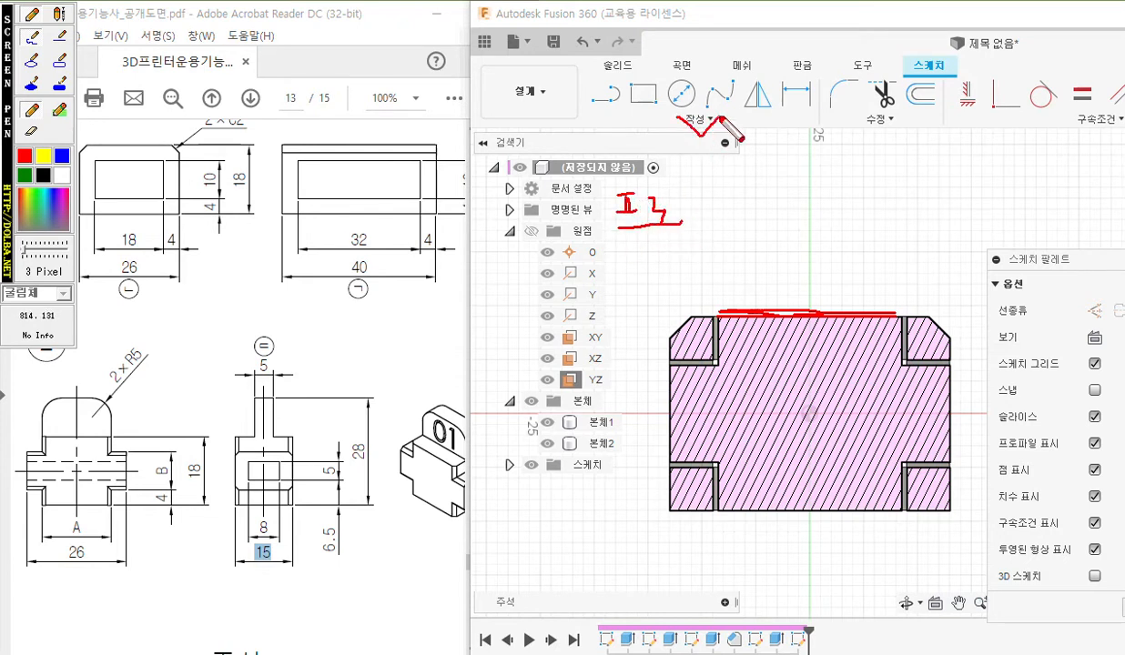
{"action": "mouse_move", "coordinate": [677, 194]}
{"action": "left_mouse_down"}
{"action": "mouse_move", "coordinate": [708, 227]}
{"action": "mouse_move", "coordinate": [734, 189]}
{"action": "left_mouse_up"}
{"action": "mouse_move", "coordinate": [723, 201]}
{"action": "left_mouse_down"}
{"action": "mouse_move", "coordinate": [743, 210]}
{"action": "mouse_move", "coordinate": [765, 303]}
{"action": "mouse_move", "coordinate": [786, 284]}
{"action": "left_mouse_up"}
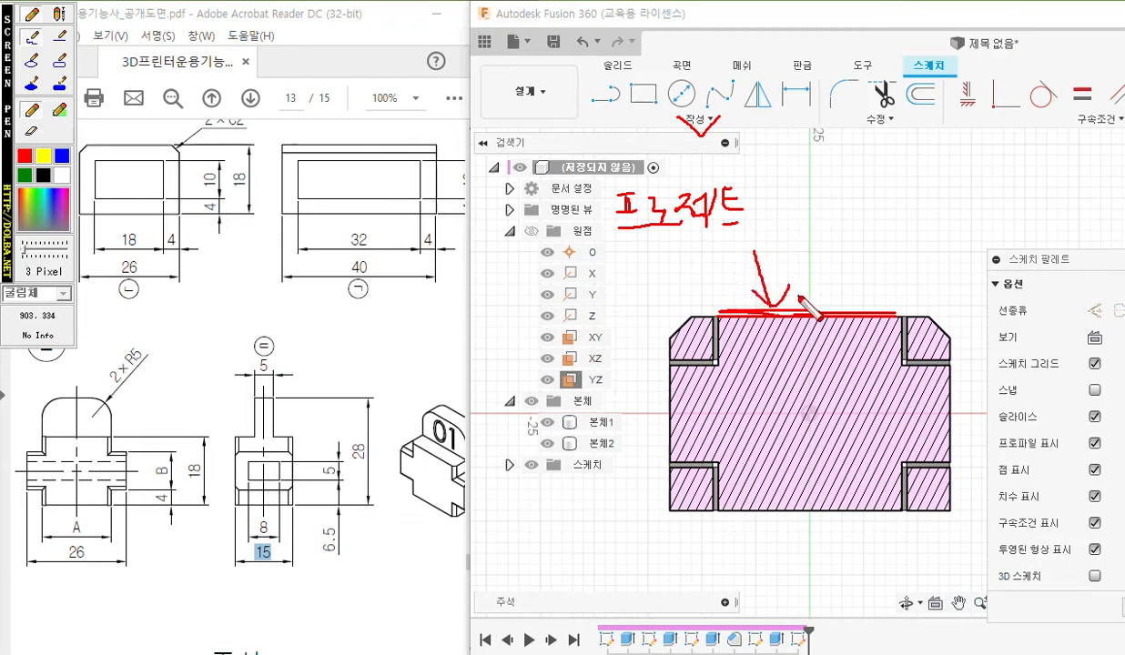
{"action": "right_click", "coordinate": [797, 173]}
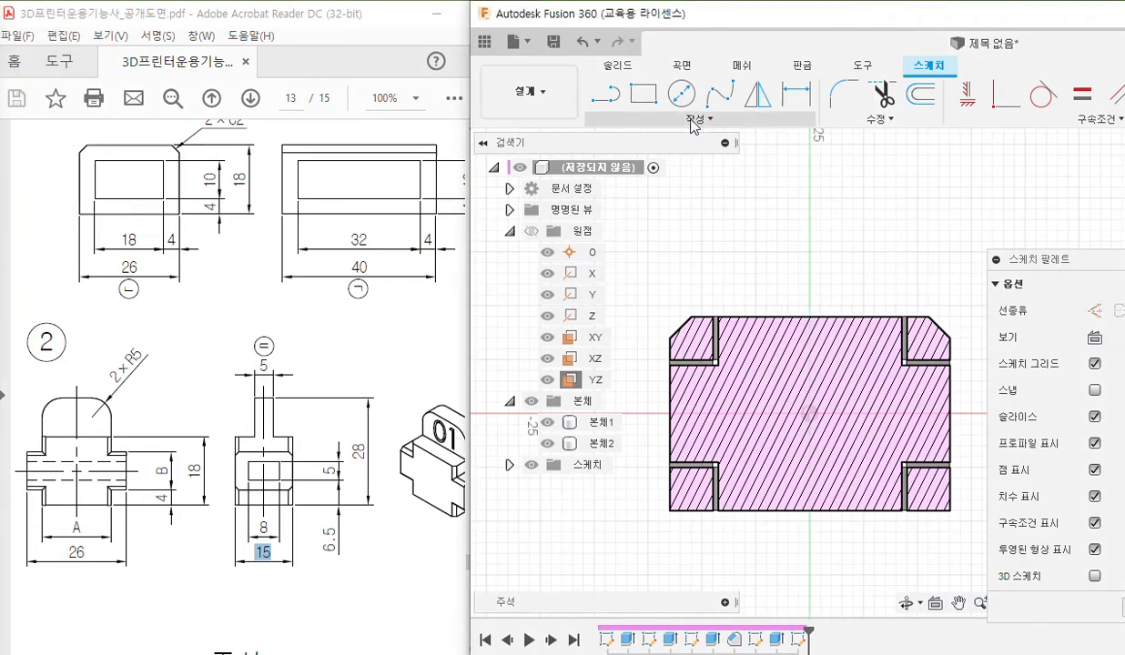
Start the Project command and pen-mark the cross body's top edge as the geometry to project, clearing the marks at the end.
{"action": "left_click", "coordinate": [702, 120]}
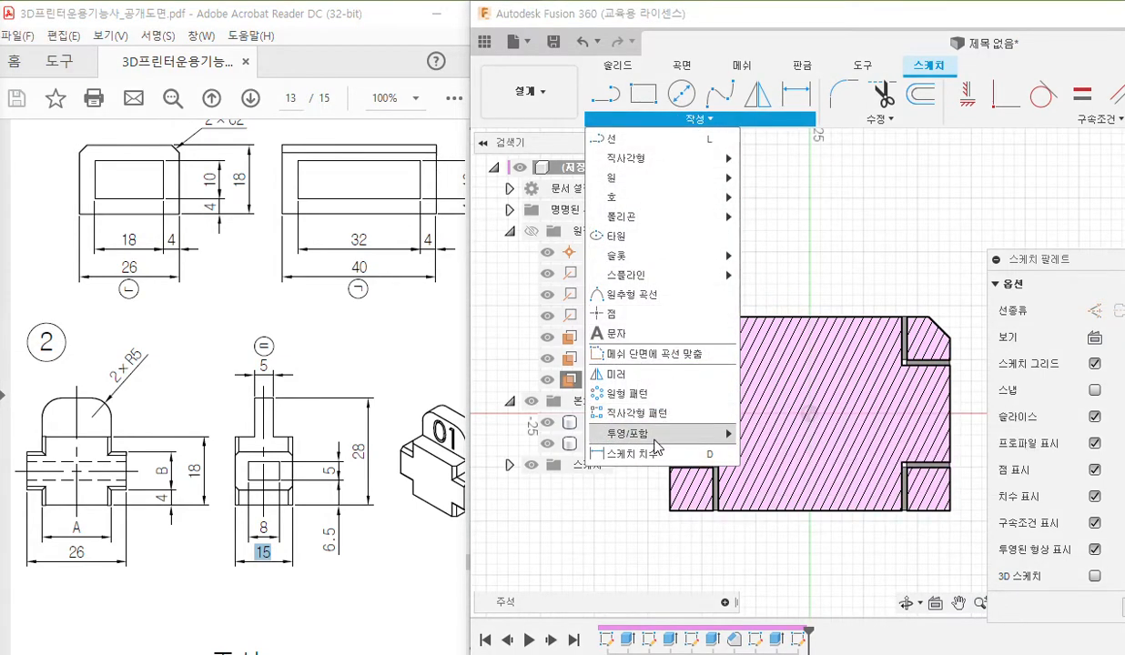
{"action": "mouse_move", "coordinate": [636, 433]}
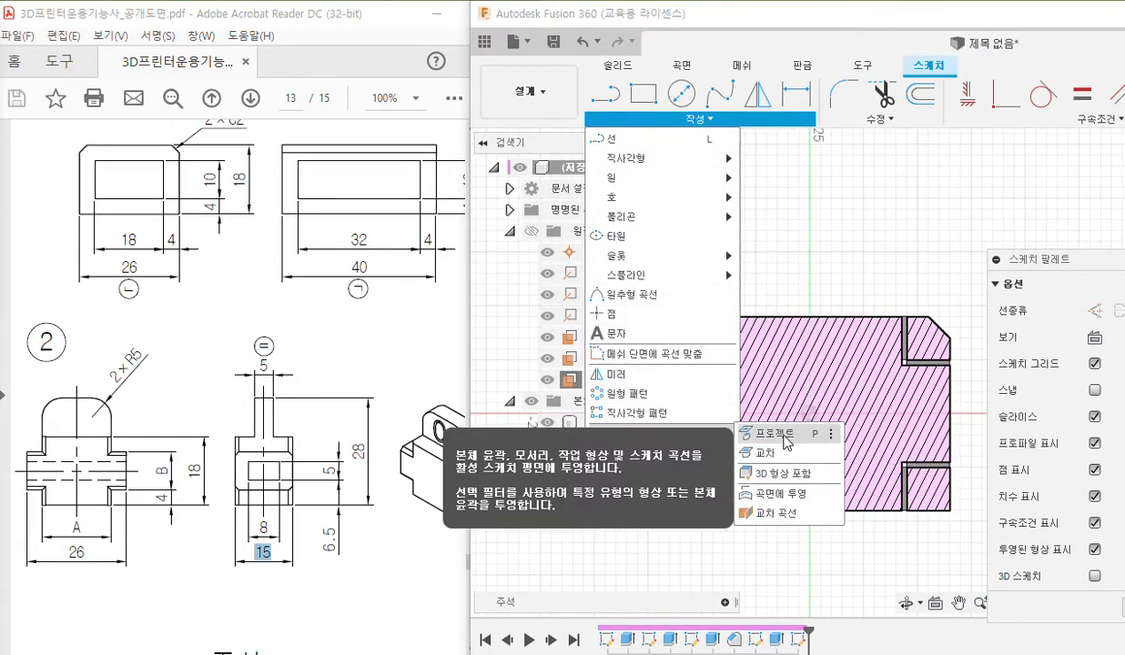
{"action": "left_click", "coordinate": [774, 434]}
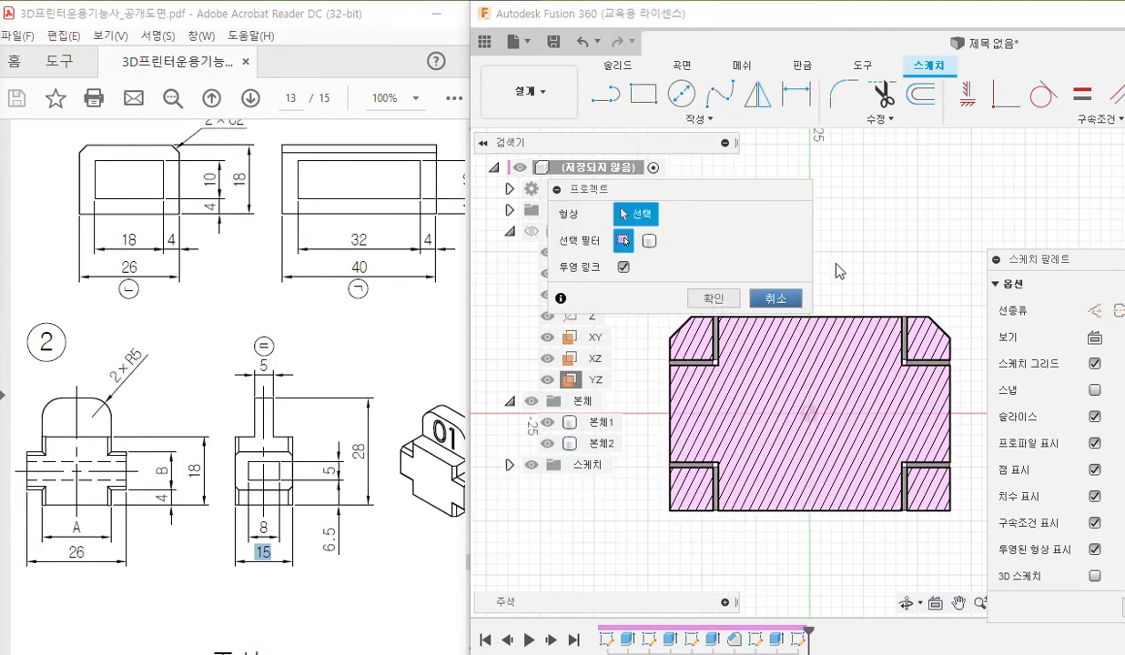
{"action": "left_click_drag", "start_coordinate": [686, 191], "coordinate": [512, 213]}
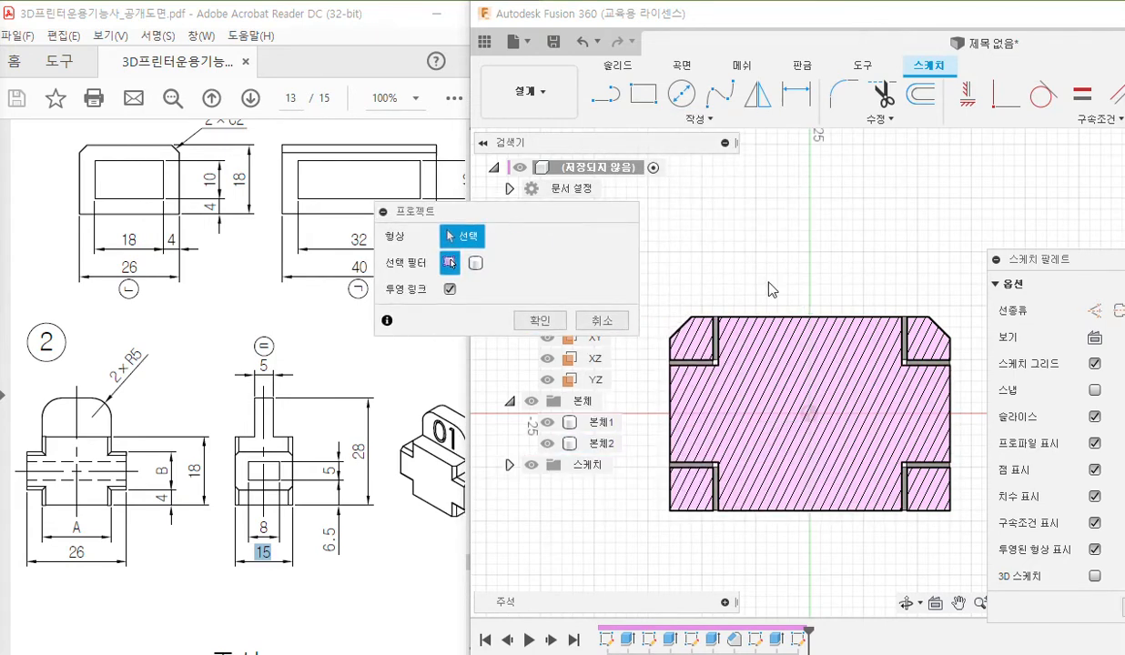
{"action": "mouse_move", "coordinate": [787, 304]}
{"action": "middle_mouse_down", "text": "shift"}
{"action": "mouse_move", "coordinate": [772, 338]}
{"action": "mouse_move", "coordinate": [763, 333]}
{"action": "middle_mouse_up", "text": "shift"}
{"action": "mouse_move", "coordinate": [728, 329]}
{"action": "left_mouse_down"}
{"action": "mouse_move", "coordinate": [717, 323]}
{"action": "mouse_move", "coordinate": [824, 321]}
{"action": "mouse_move", "coordinate": [899, 338]}
{"action": "left_mouse_up"}
{"action": "mouse_move", "coordinate": [492, 244]}
{"action": "left_mouse_down"}
{"action": "mouse_move", "coordinate": [547, 235]}
{"action": "mouse_move", "coordinate": [772, 320]}
{"action": "left_mouse_up"}
{"action": "left_click_drag", "start_coordinate": [440, 224], "coordinate": [452, 215]}
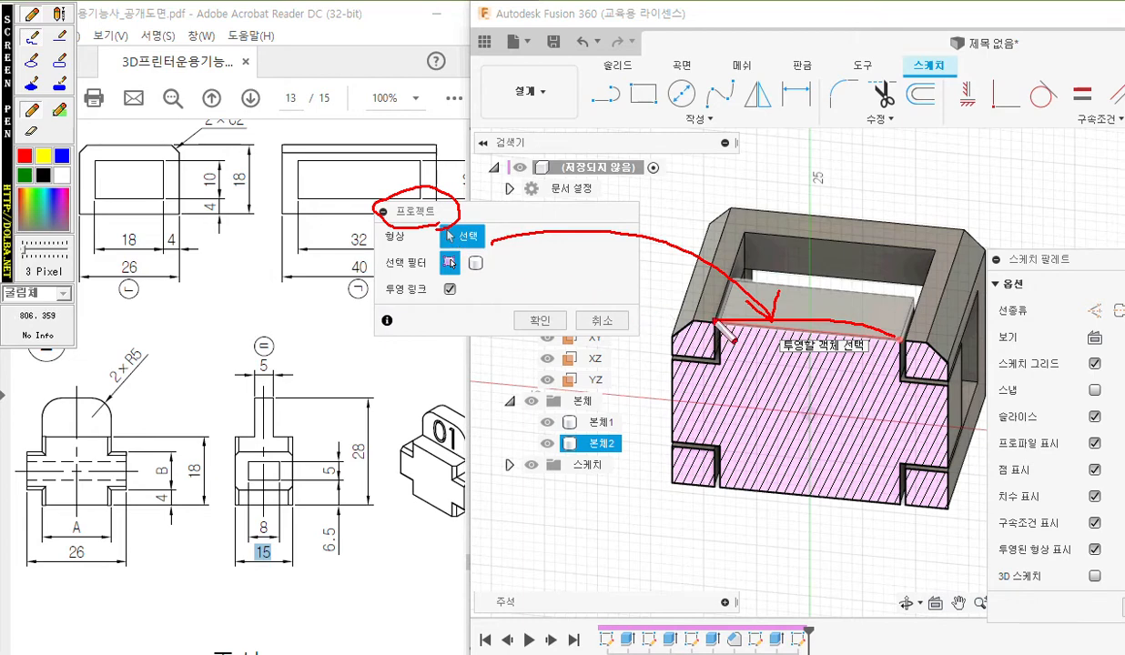
{"action": "key", "text": "Escape"}
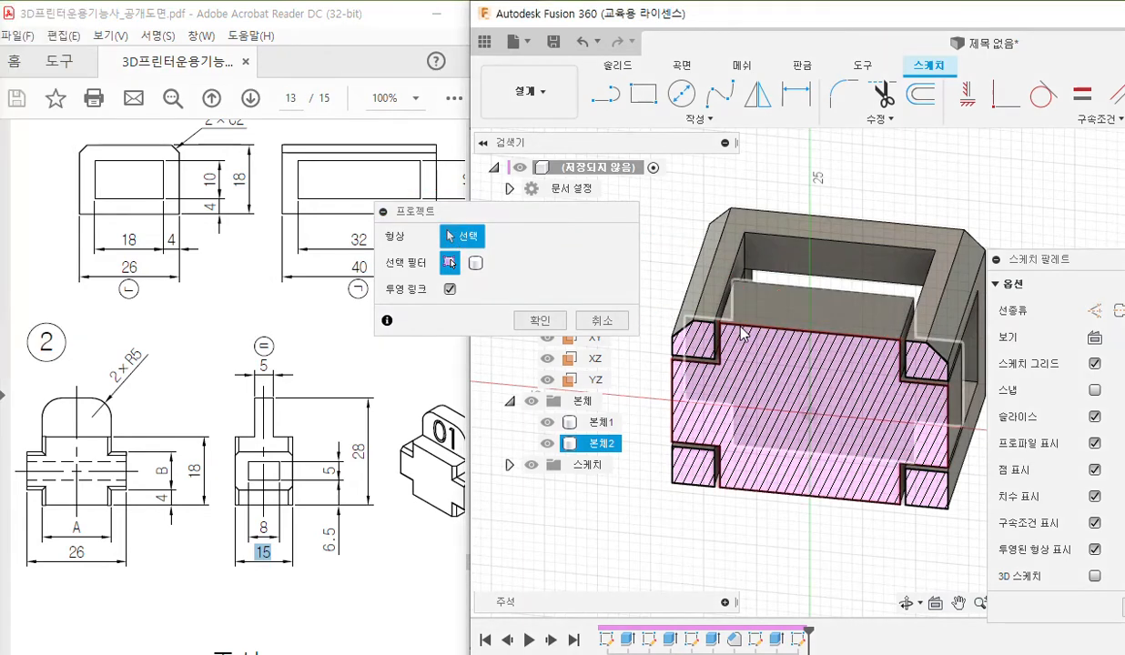
Face the YZ plane straight on and project the cross body's top edge into the sketch.
{"action": "left_click", "coordinate": [764, 328]}
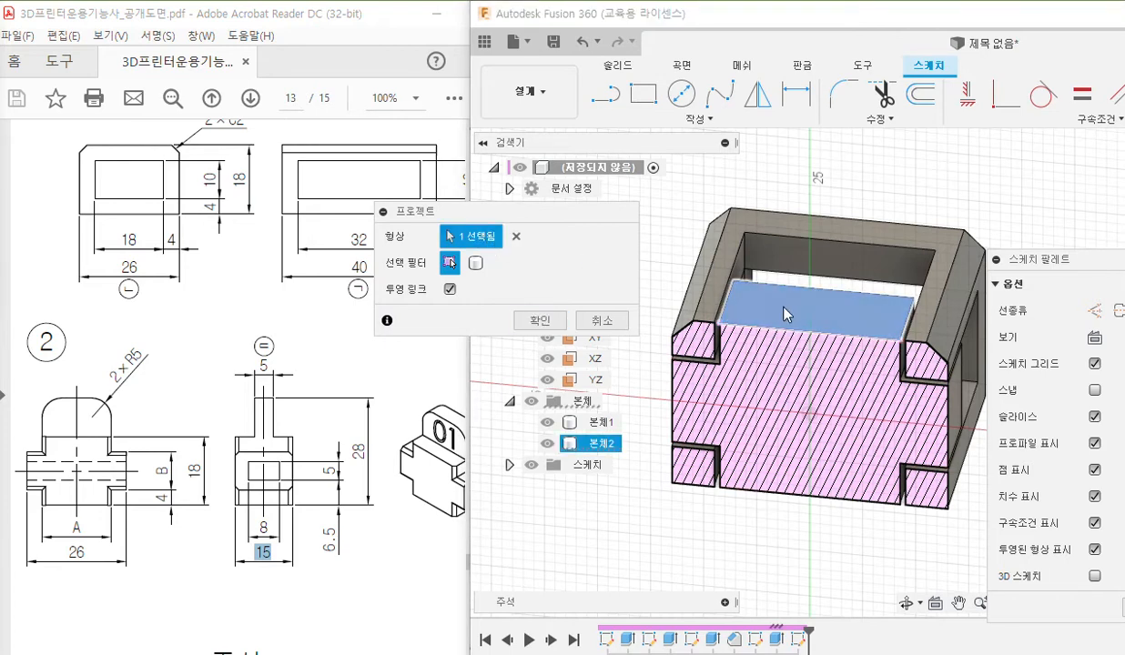
{"action": "left_click", "coordinate": [756, 297]}
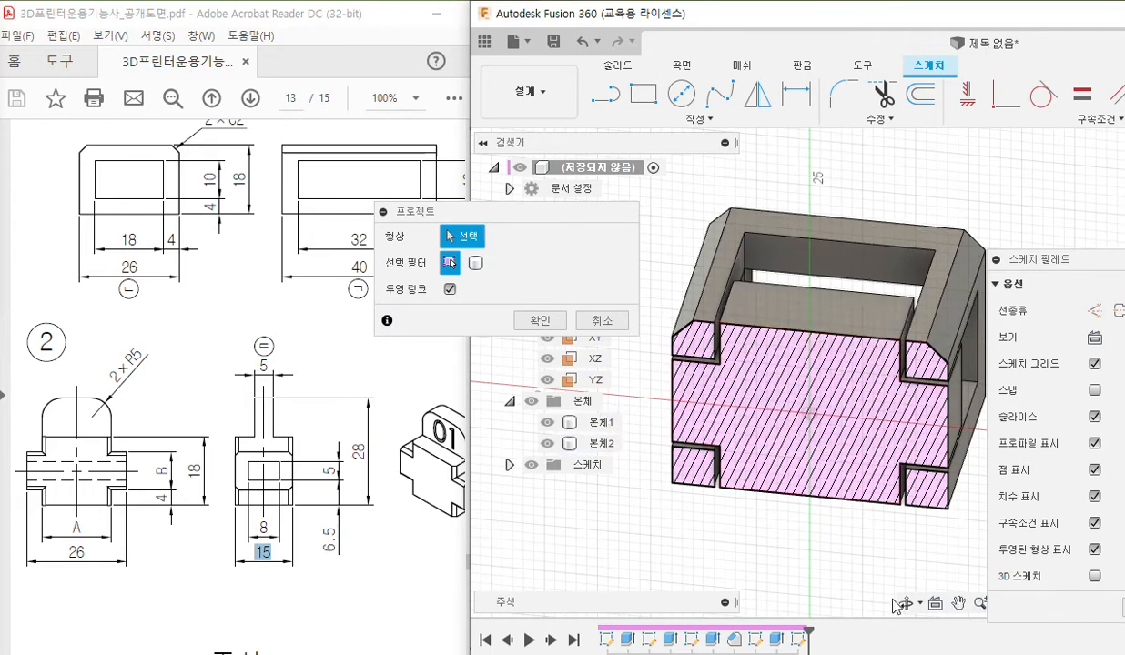
{"action": "left_click", "coordinate": [936, 605]}
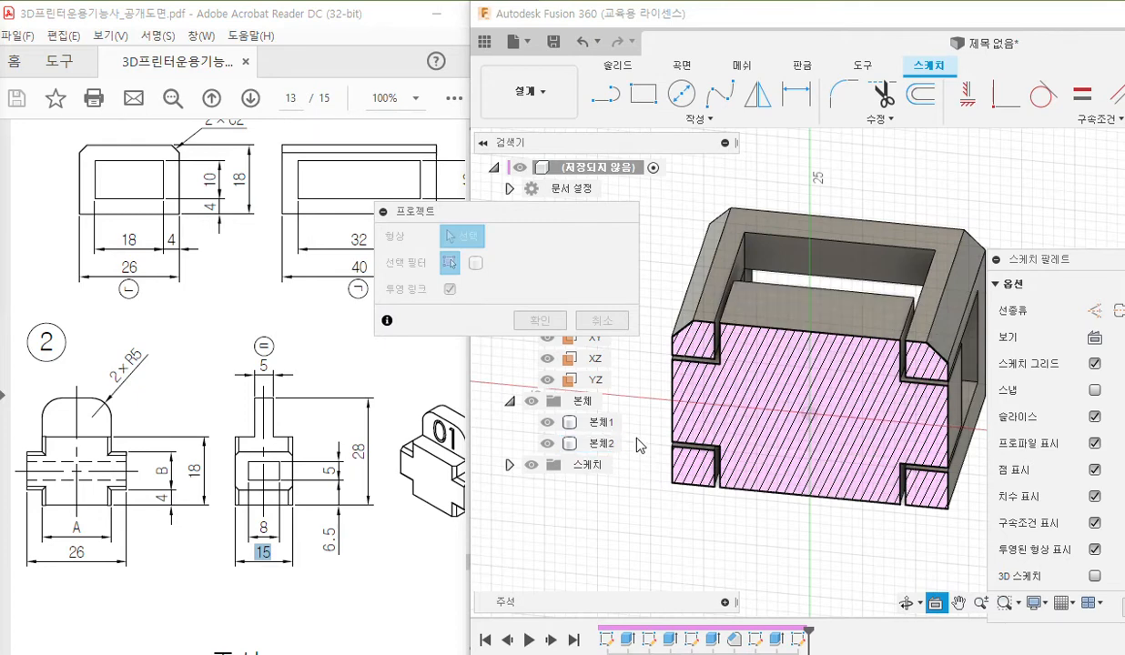
{"action": "left_click", "coordinate": [574, 380]}
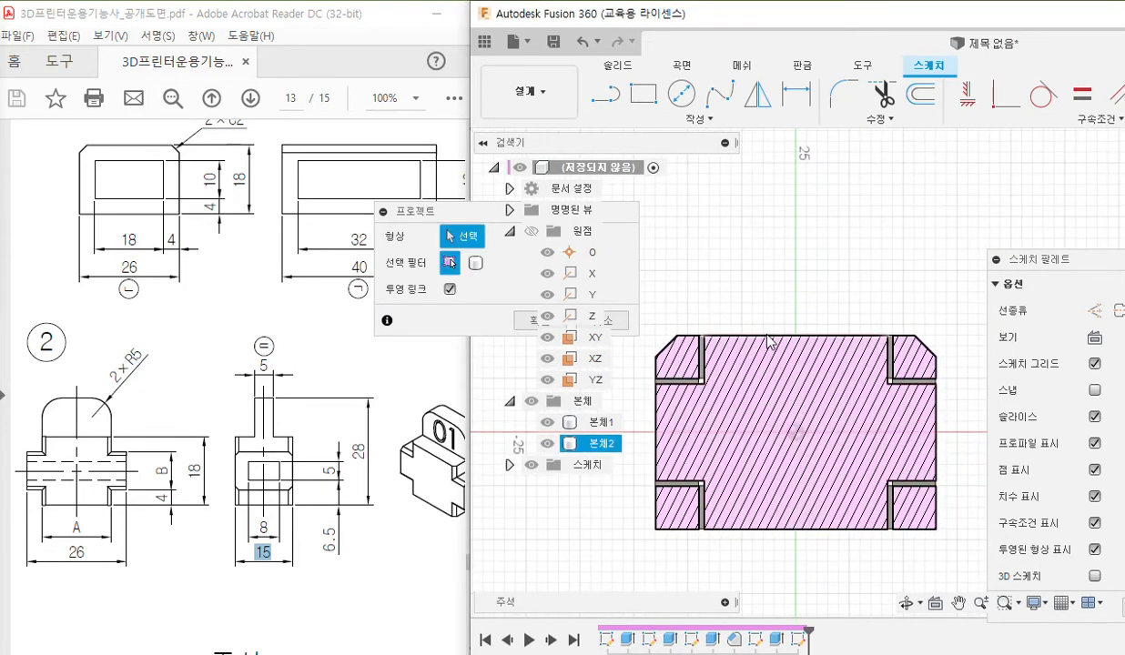
{"action": "left_click", "coordinate": [768, 336]}
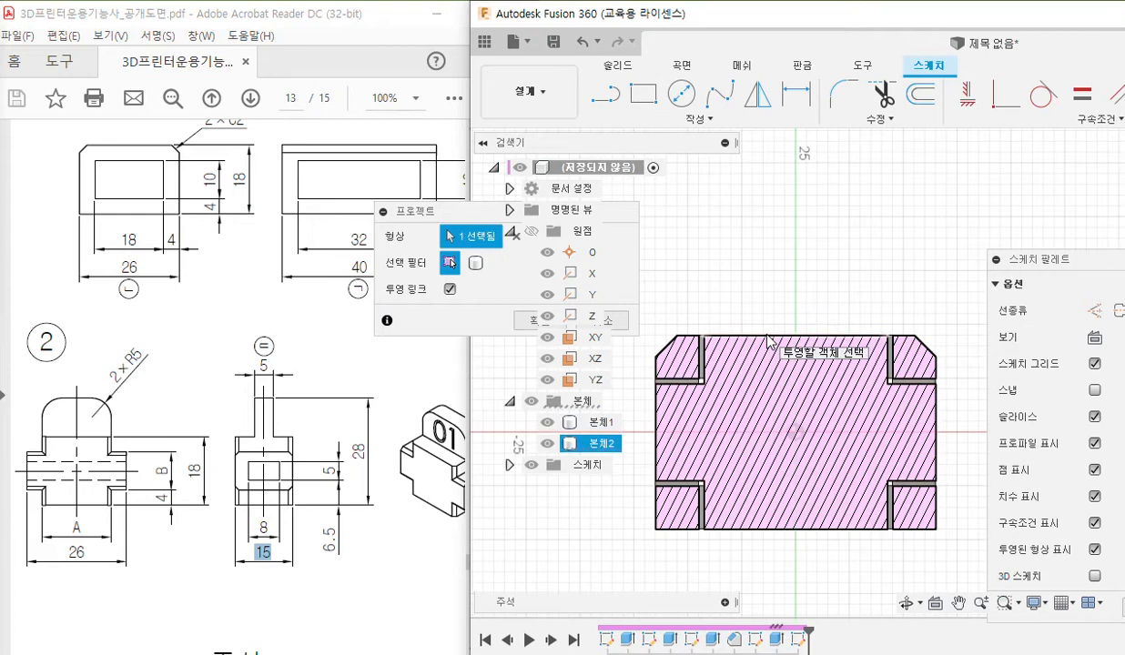
{"action": "left_click", "coordinate": [532, 319]}
{"action": "mouse_move", "coordinate": [775, 271]}
{"action": "middle_mouse_down"}
{"action": "mouse_move", "coordinate": [783, 244]}
{"action": "mouse_move", "coordinate": [767, 258]}
{"action": "middle_mouse_up"}
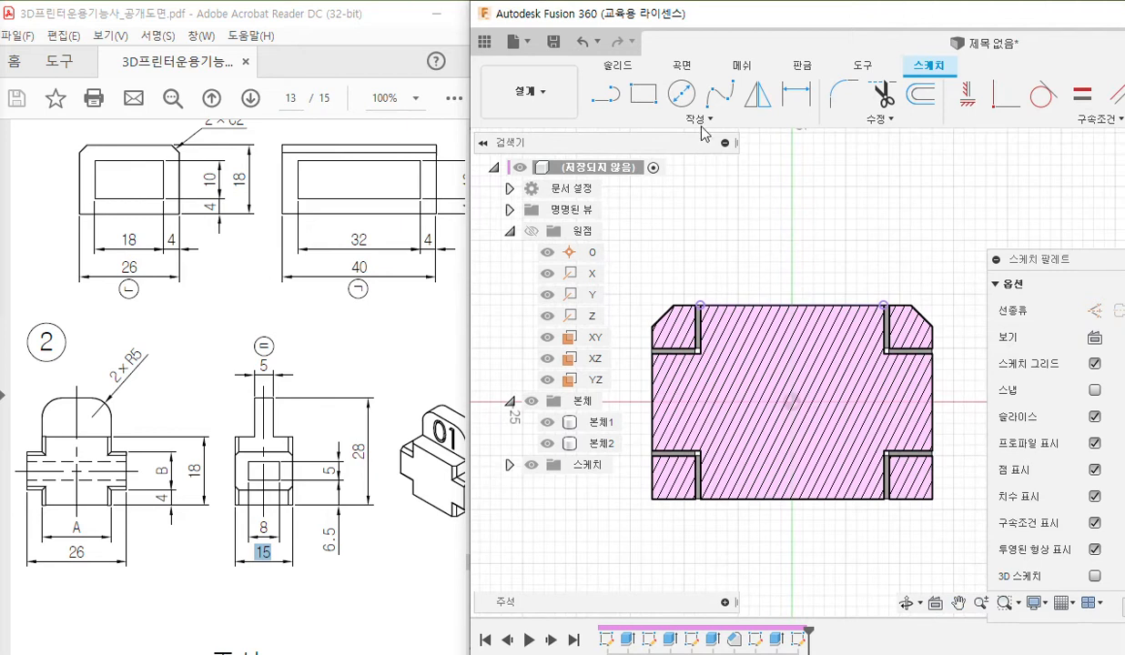
Pen-mark the rectangle tool, the projected top edge and the rectangle outline above it, and clear the markings.
{"action": "key", "text": "F12"}
{"action": "mouse_move", "coordinate": [649, 117]}
{"action": "left_mouse_down"}
{"action": "mouse_move", "coordinate": [677, 98]}
{"action": "mouse_move", "coordinate": [648, 120]}
{"action": "left_mouse_up"}
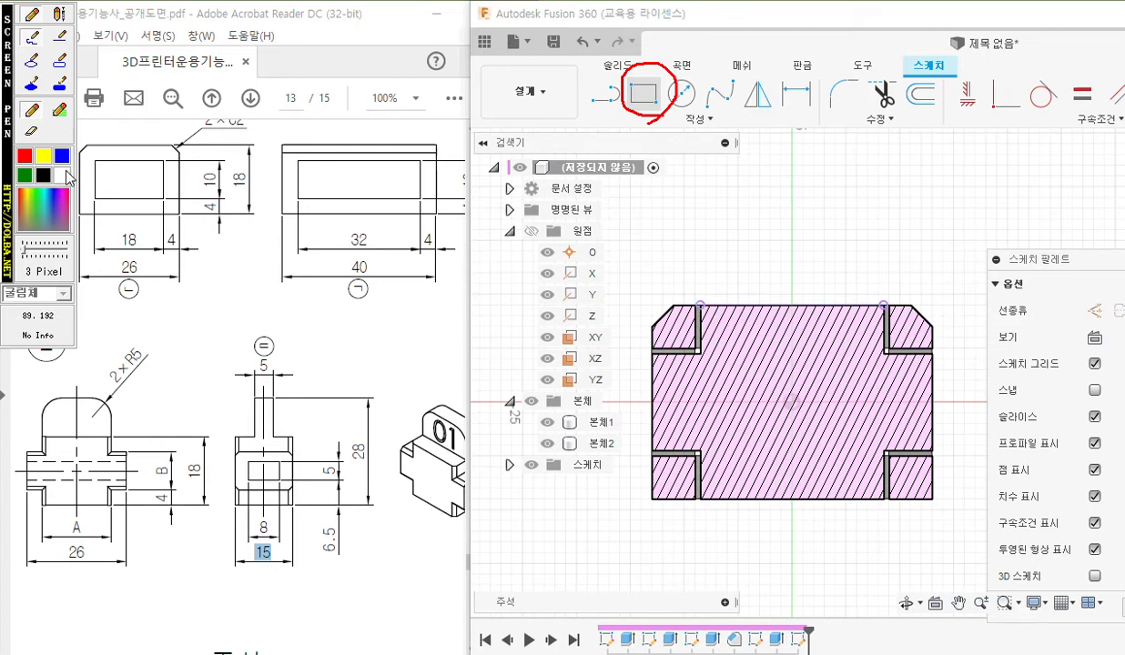
{"action": "left_click_drag", "start_coordinate": [700, 301], "coordinate": [886, 301]}
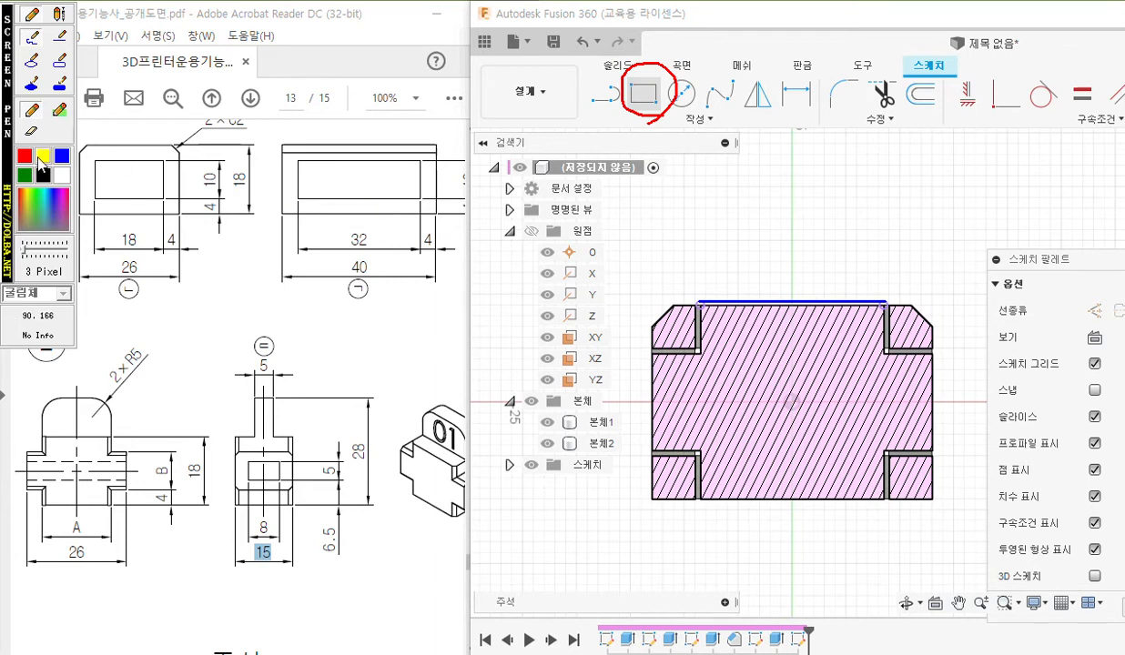
{"action": "left_click", "coordinate": [25, 155]}
{"action": "mouse_move", "coordinate": [692, 290]}
{"action": "left_mouse_down"}
{"action": "mouse_move", "coordinate": [696, 315]}
{"action": "mouse_move", "coordinate": [723, 310]}
{"action": "mouse_move", "coordinate": [689, 290]}
{"action": "left_mouse_up"}
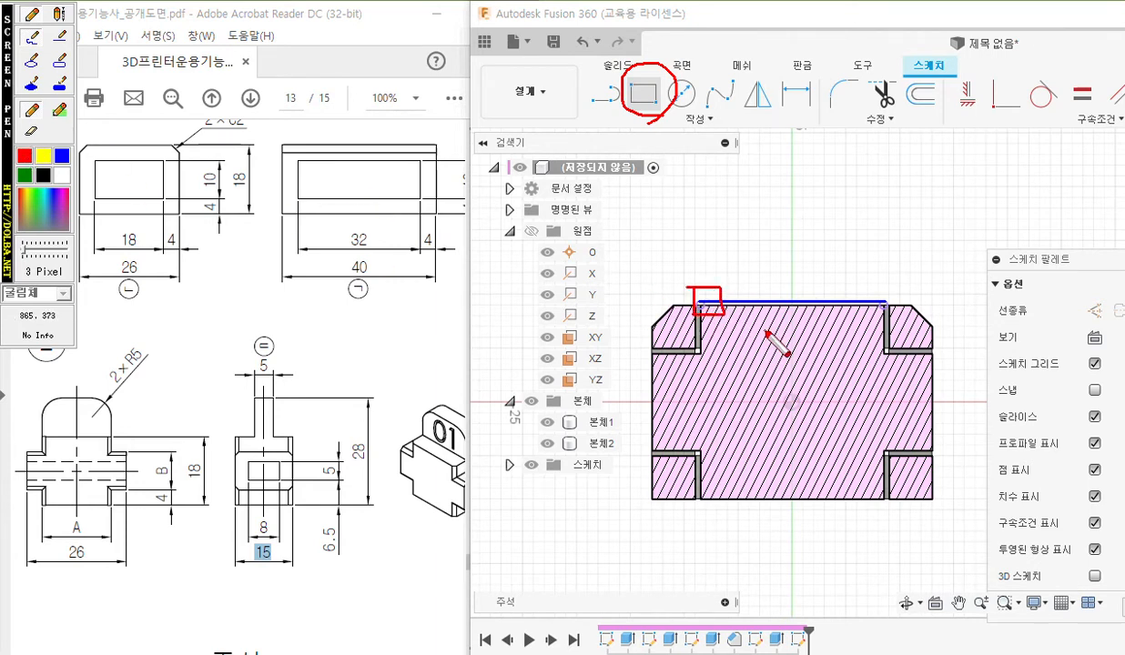
{"action": "left_click_drag", "start_coordinate": [645, 271], "coordinate": [646, 292]}
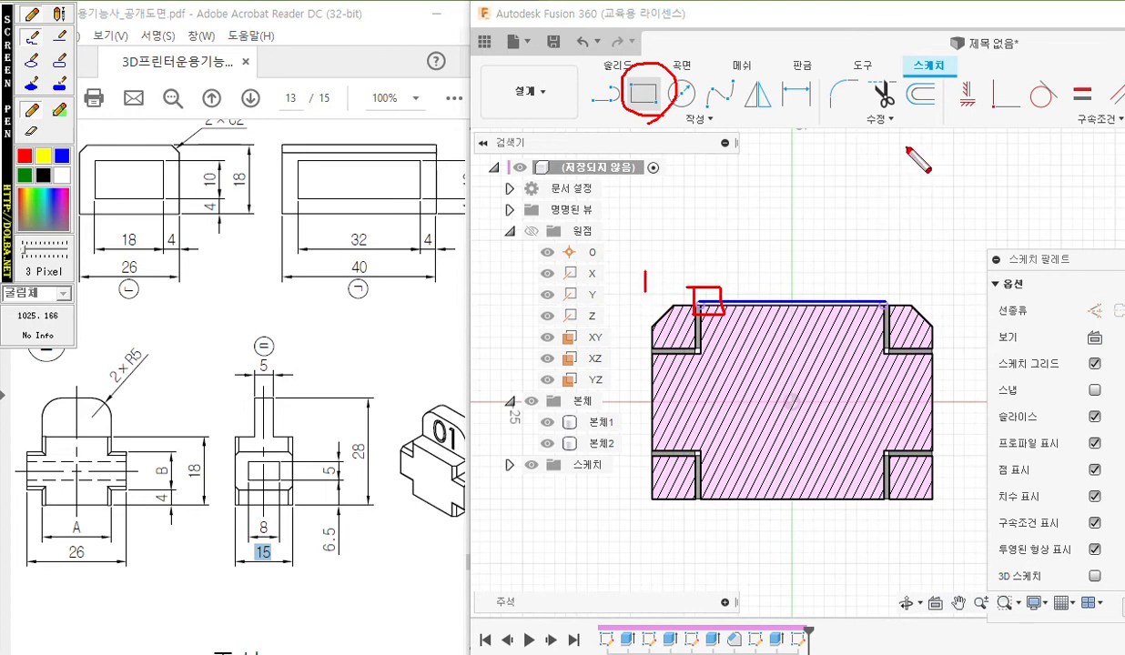
{"action": "mouse_move", "coordinate": [905, 144]}
{"action": "left_mouse_down"}
{"action": "mouse_move", "coordinate": [928, 173]}
{"action": "mouse_move", "coordinate": [719, 165]}
{"action": "mouse_move", "coordinate": [701, 219]}
{"action": "mouse_move", "coordinate": [702, 293]}
{"action": "left_mouse_up"}
{"action": "mouse_move", "coordinate": [904, 157]}
{"action": "left_mouse_down"}
{"action": "mouse_move", "coordinate": [914, 304]}
{"action": "mouse_move", "coordinate": [701, 299]}
{"action": "left_mouse_up"}
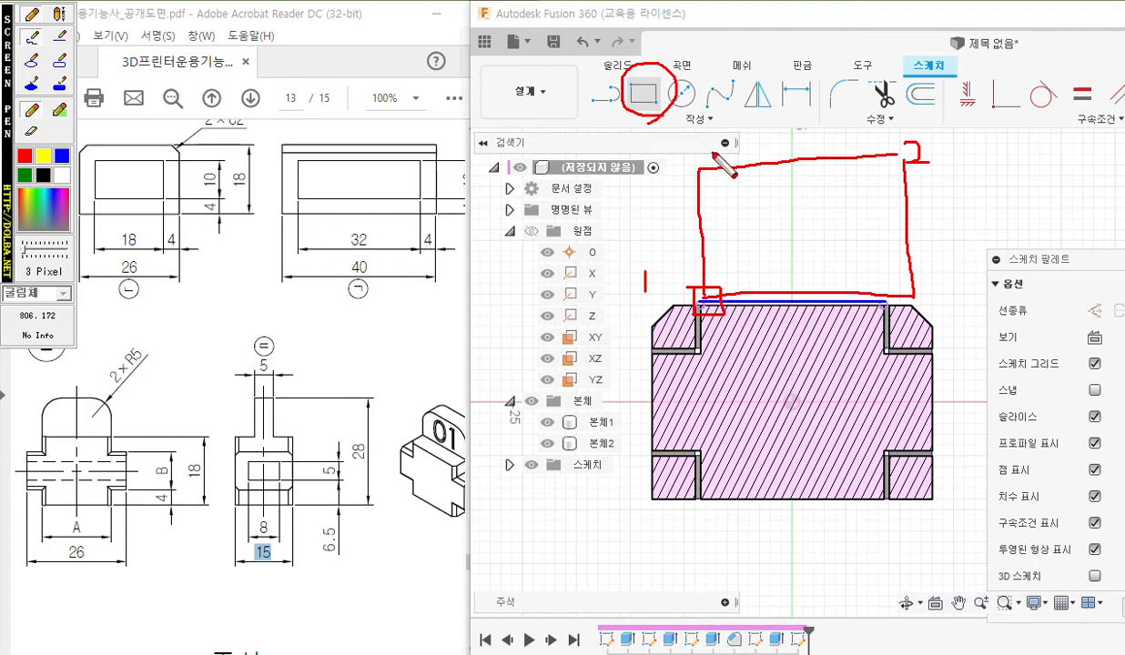
{"action": "key", "text": "Escape"}
Sketch a rectangle about 21 by 12 mm upward from one endpoint of the projected edge, past its other endpoint.
{"action": "left_click", "coordinate": [643, 92]}
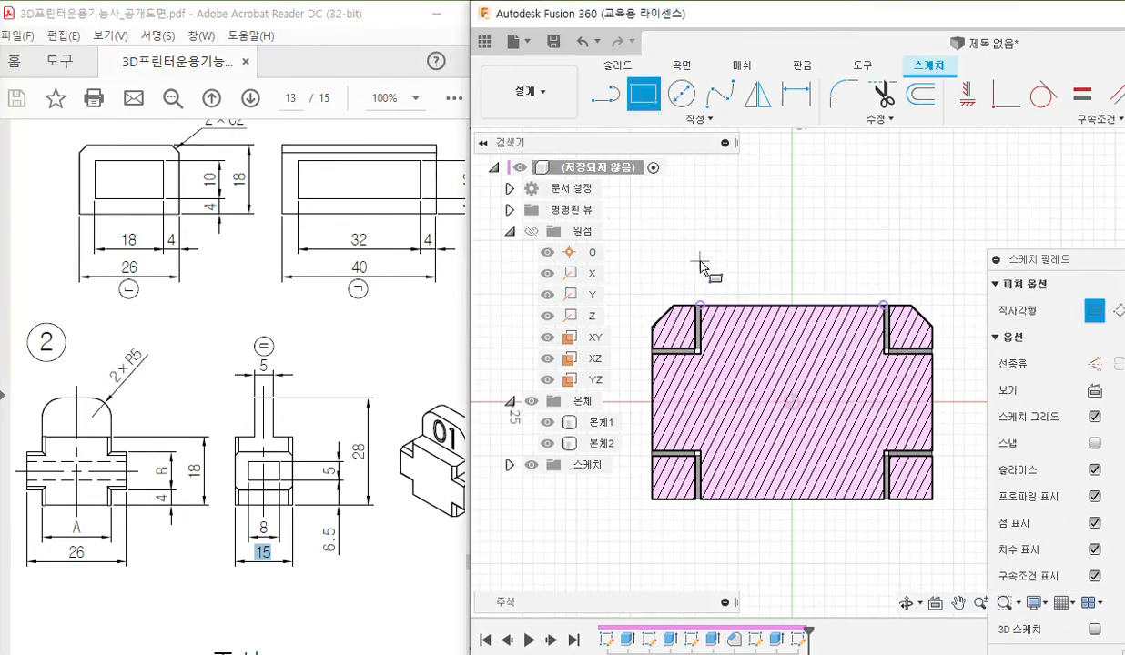
{"action": "left_click", "coordinate": [700, 305]}
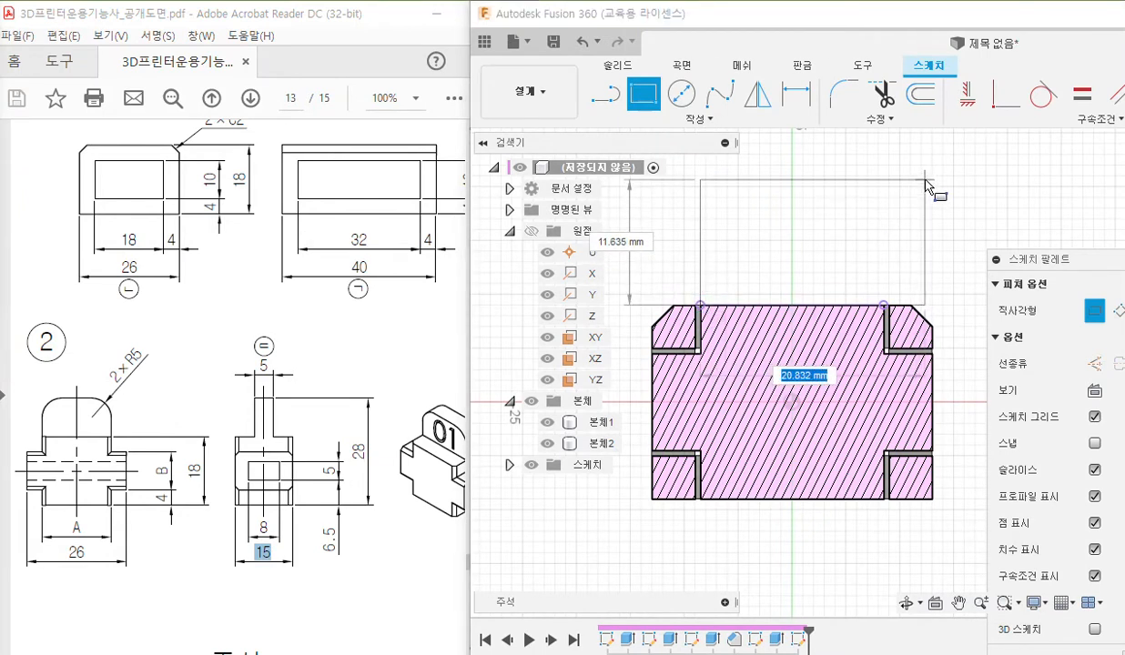
{"action": "left_click", "coordinate": [928, 177]}
{"action": "key", "text": "Escape"}
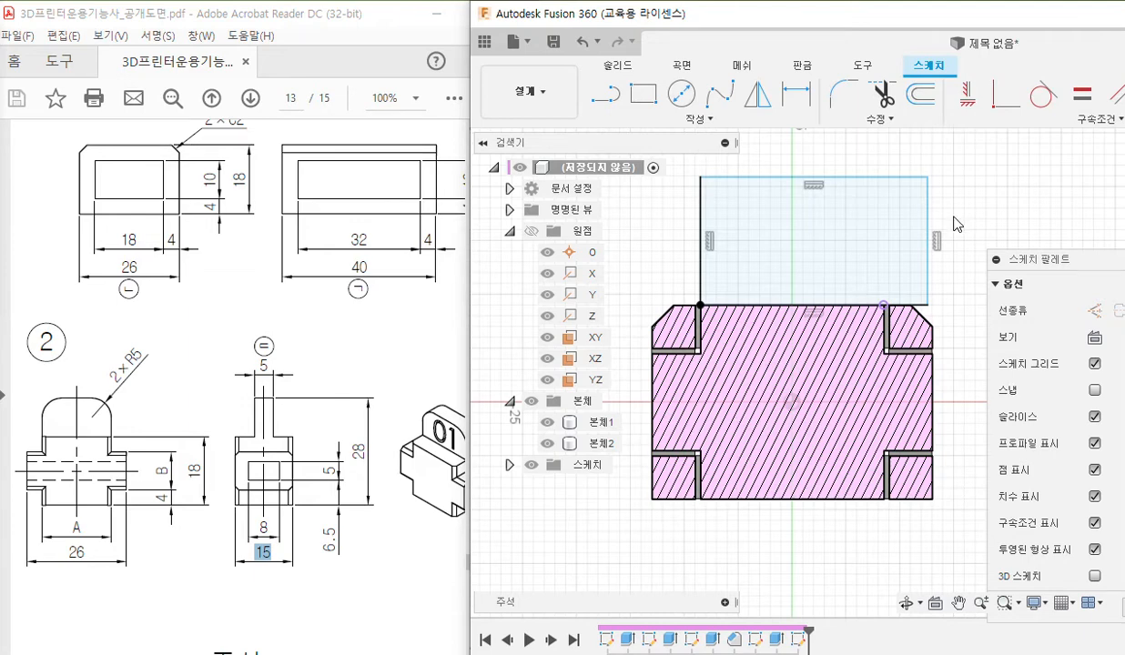
Pen-mark the Coincident constraint and an arrow from the rectangle's free lower corner to the projected edge's endpoint, clearing the marks at the end.
{"action": "scroll", "coordinate": [906, 274], "scroll_direction": "up", "scroll_amount": 3}
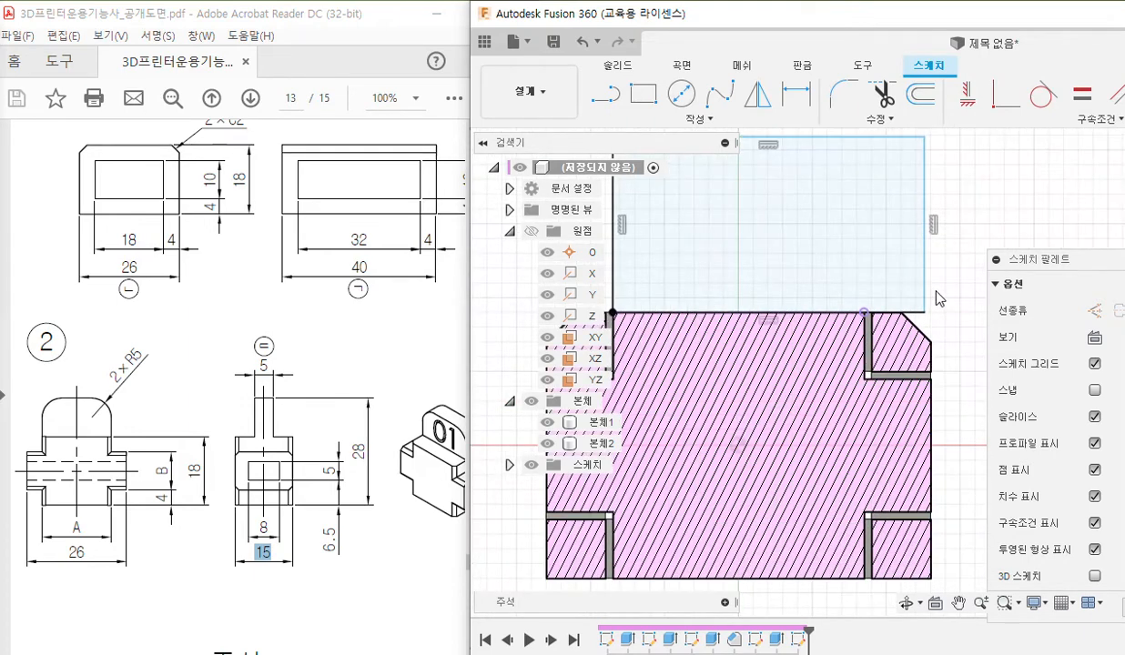
{"action": "double_click", "coordinate": [999, 20]}
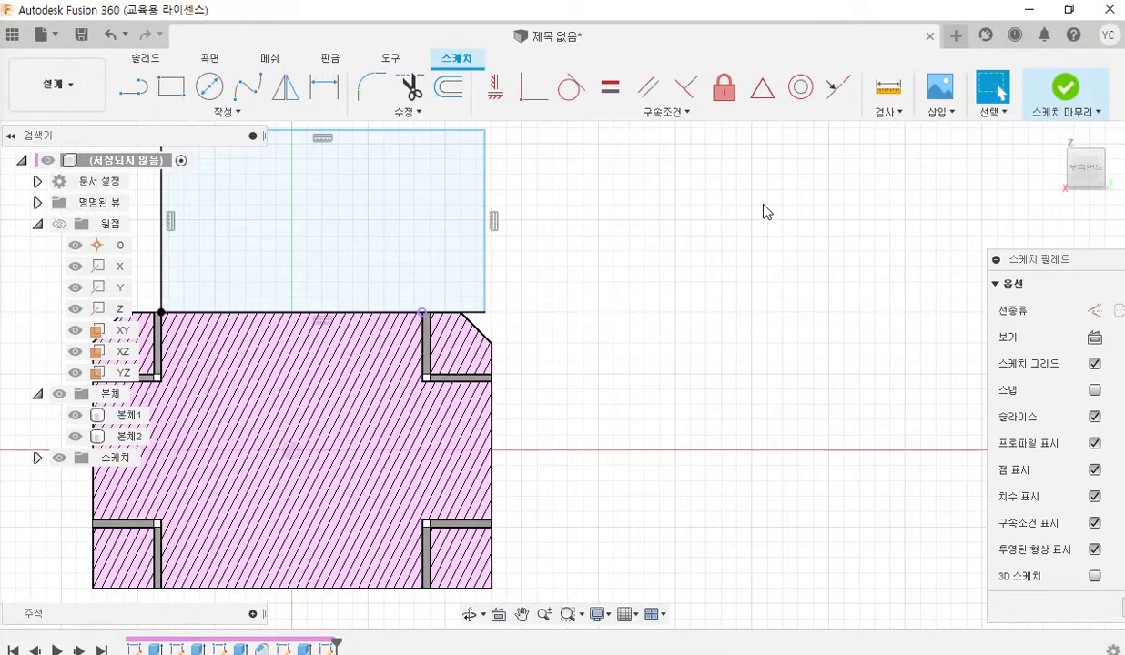
{"action": "middle_click_drag", "start_coordinate": [543, 344], "coordinate": [713, 354]}
{"action": "scroll", "coordinate": [547, 280], "scroll_direction": "up", "scroll_amount": 2}
{"action": "middle_click_drag", "start_coordinate": [546, 276], "coordinate": [595, 344]}
{"action": "key", "text": "F12"}
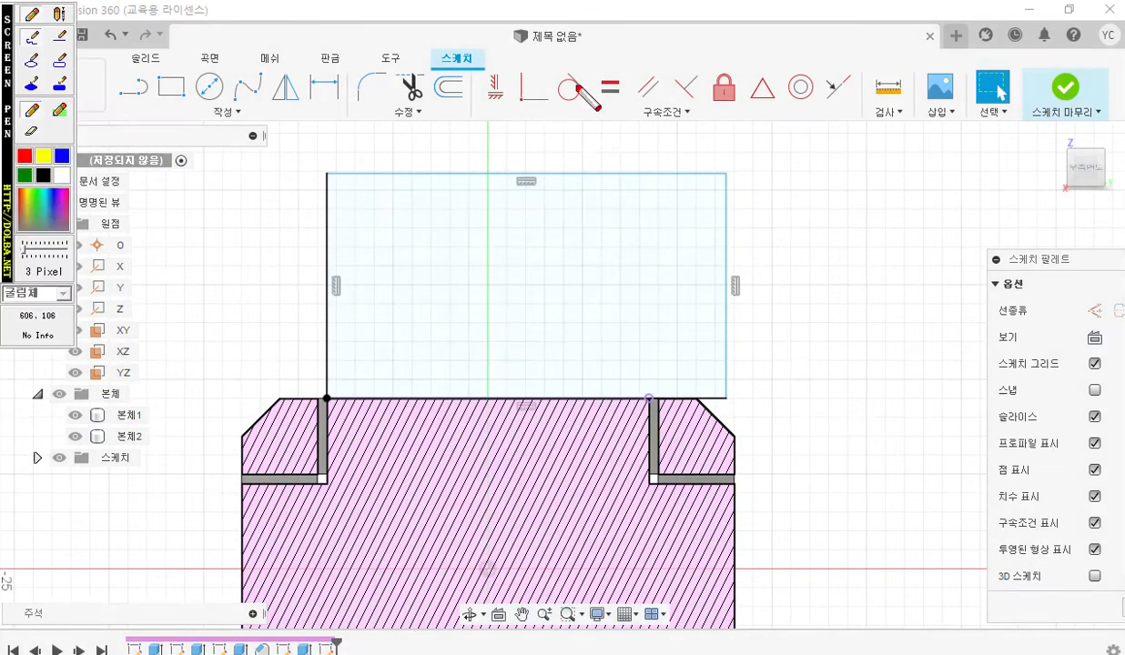
{"action": "mouse_move", "coordinate": [546, 116]}
{"action": "left_mouse_down"}
{"action": "mouse_move", "coordinate": [515, 64]}
{"action": "mouse_move", "coordinate": [552, 124]}
{"action": "left_mouse_up"}
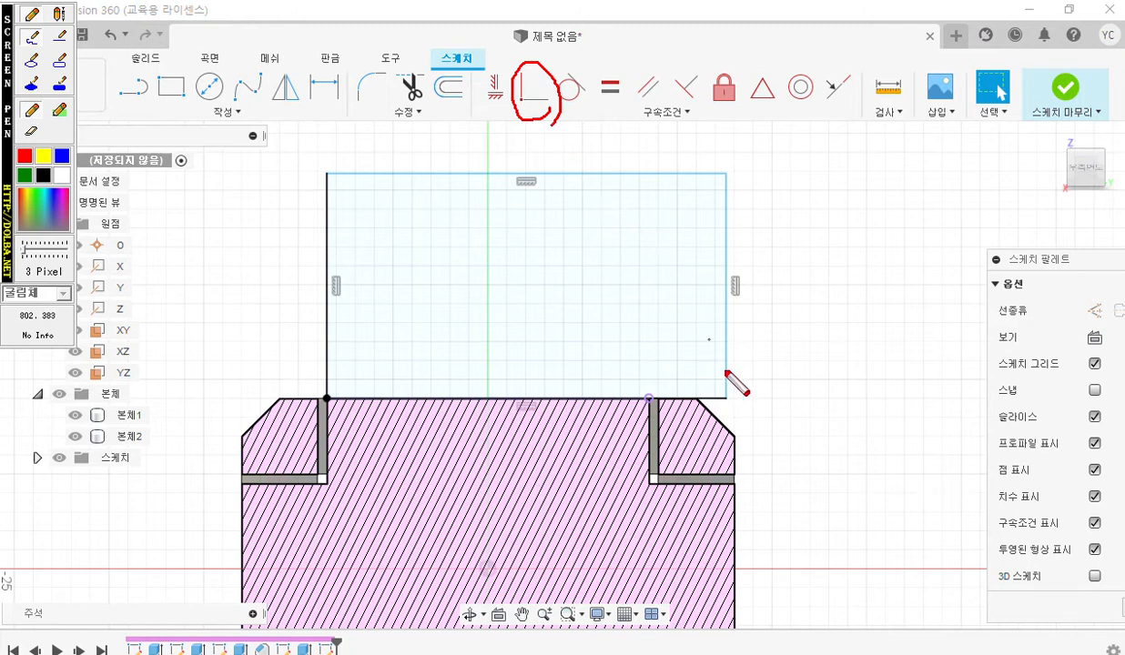
{"action": "left_click_drag", "start_coordinate": [728, 394], "coordinate": [739, 406]}
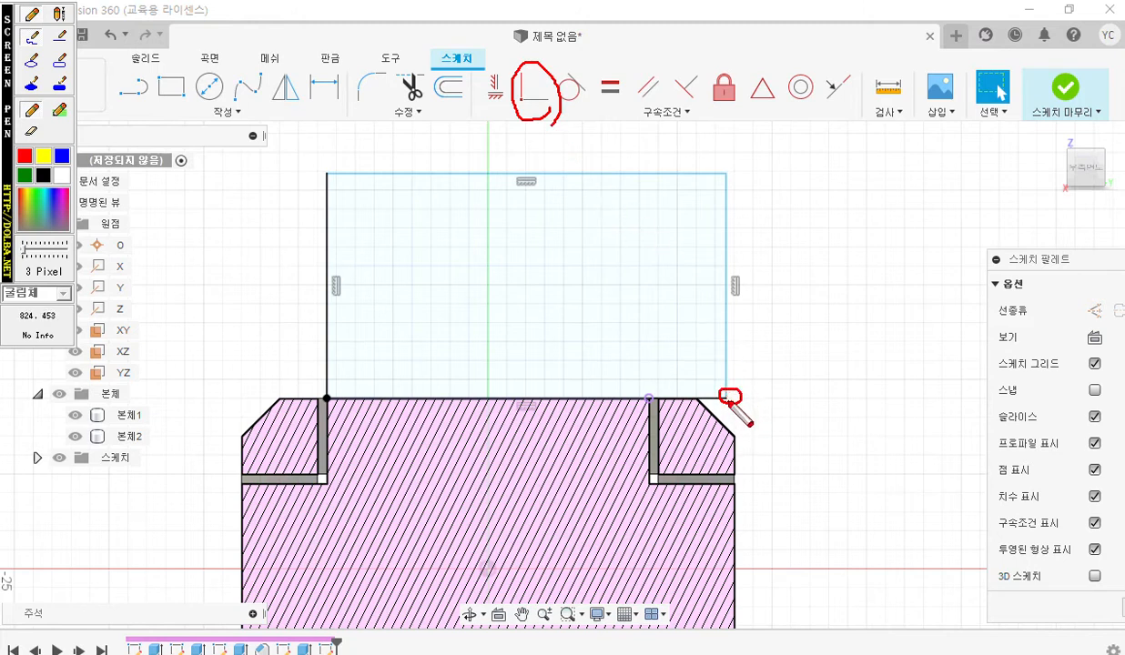
{"action": "mouse_move", "coordinate": [726, 389]}
{"action": "left_mouse_down"}
{"action": "mouse_move", "coordinate": [672, 357]}
{"action": "mouse_move", "coordinate": [652, 389]}
{"action": "mouse_move", "coordinate": [677, 376]}
{"action": "mouse_move", "coordinate": [647, 392]}
{"action": "left_mouse_up"}
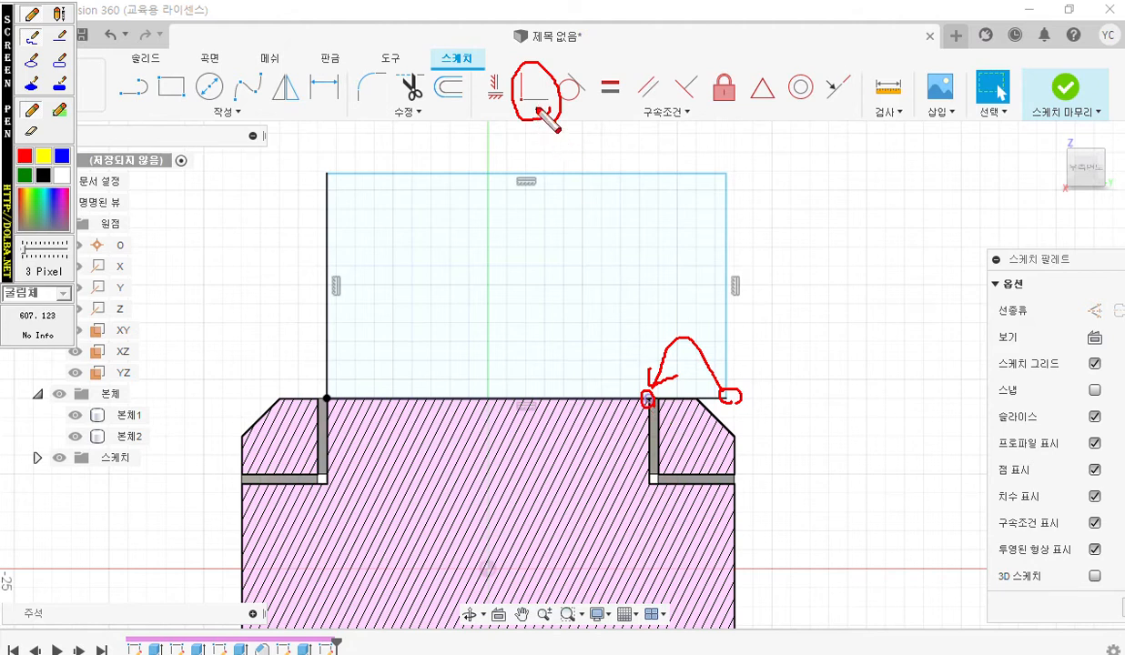
{"action": "key", "text": "Escape"}
Make the rectangle's free lower corner coincident with the other endpoint of the projected edge.
{"action": "left_click", "coordinate": [534, 87]}
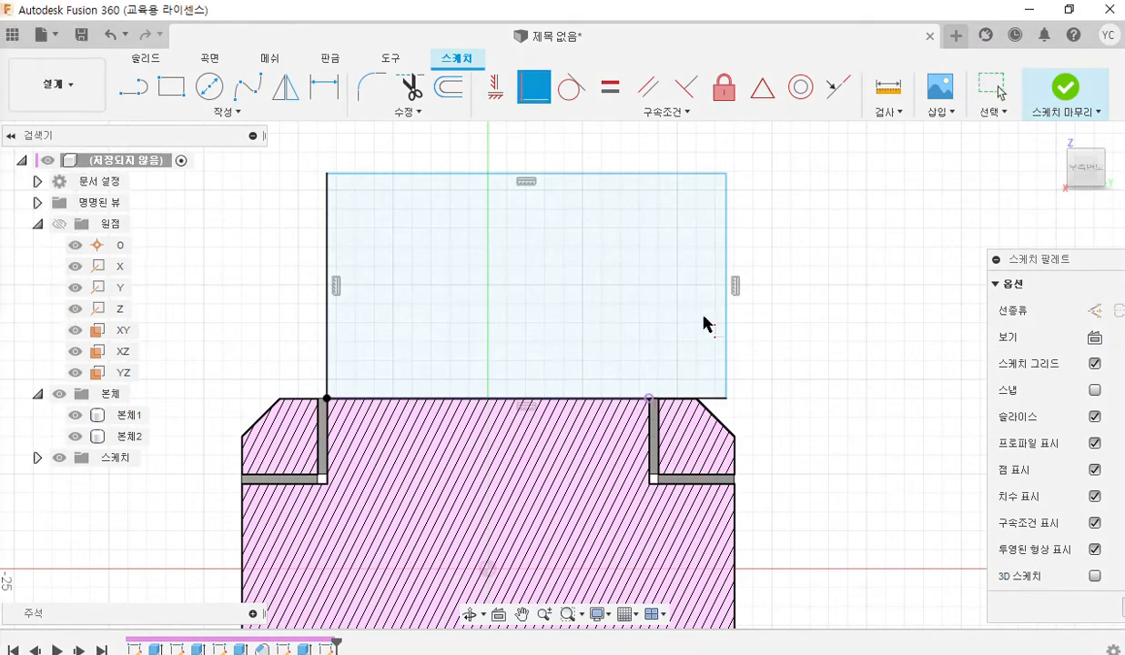
{"action": "left_click", "coordinate": [727, 399]}
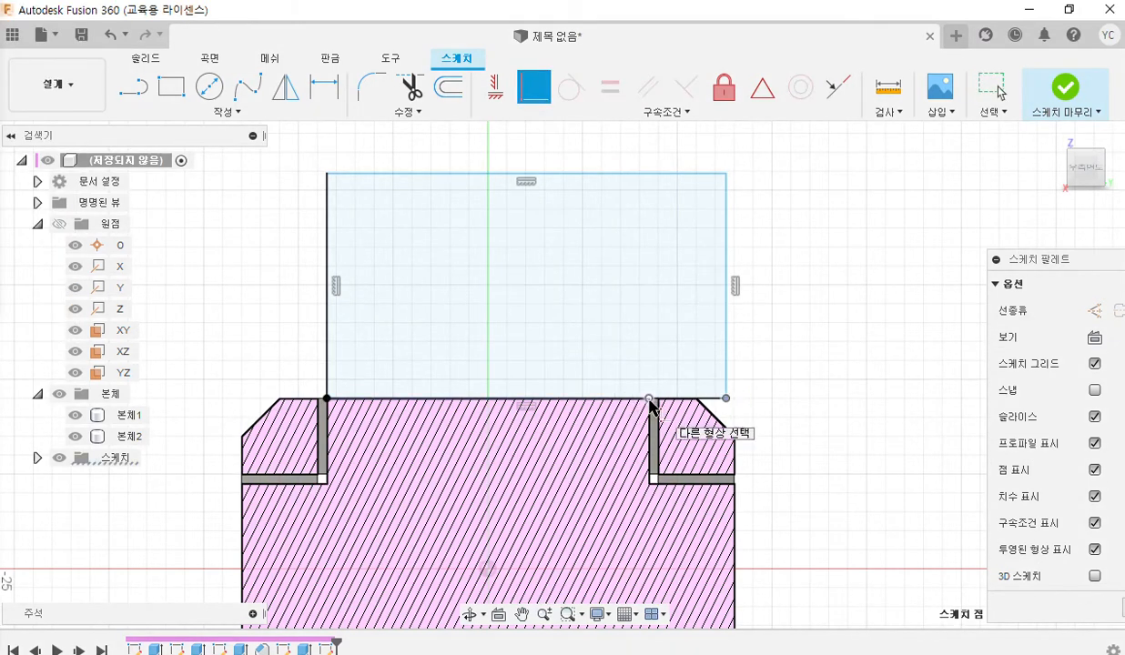
{"action": "left_click", "coordinate": [648, 398]}
{"action": "key", "text": "Escape"}
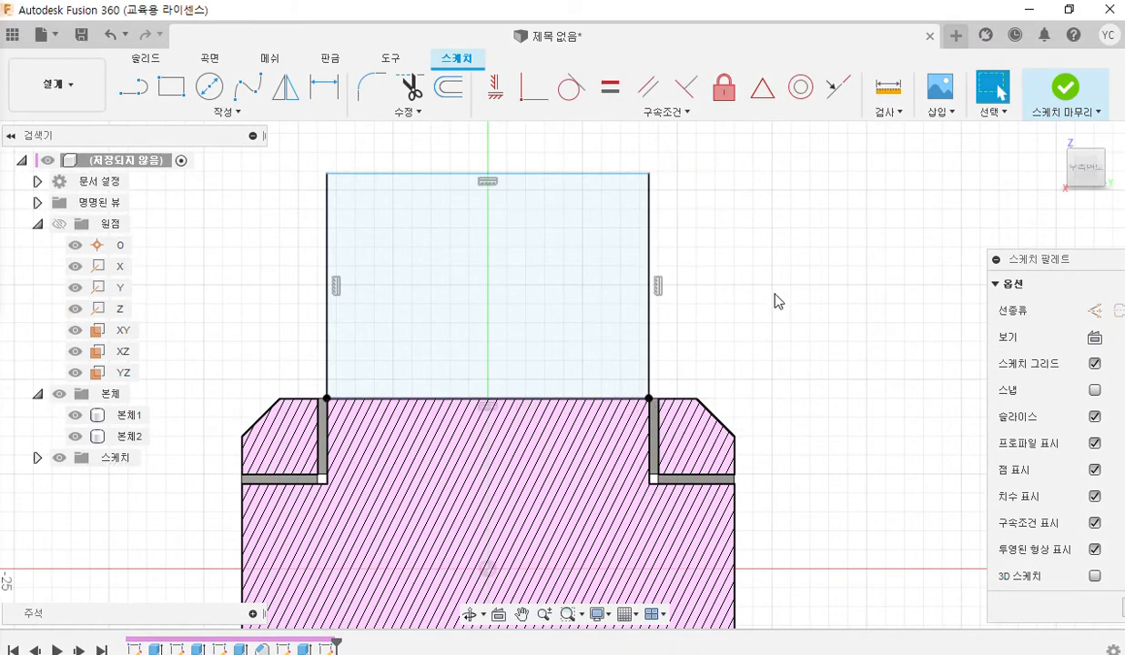
Show the PDF drawing beside the sketch and pen-mark part 2's 18 and 28 heights with their extension lines.
{"action": "left_click", "coordinate": [1070, 9]}
{"action": "scroll", "coordinate": [783, 289], "scroll_direction": "down", "scroll_amount": 2}
{"action": "middle_click_drag", "start_coordinate": [786, 288], "coordinate": [795, 275]}
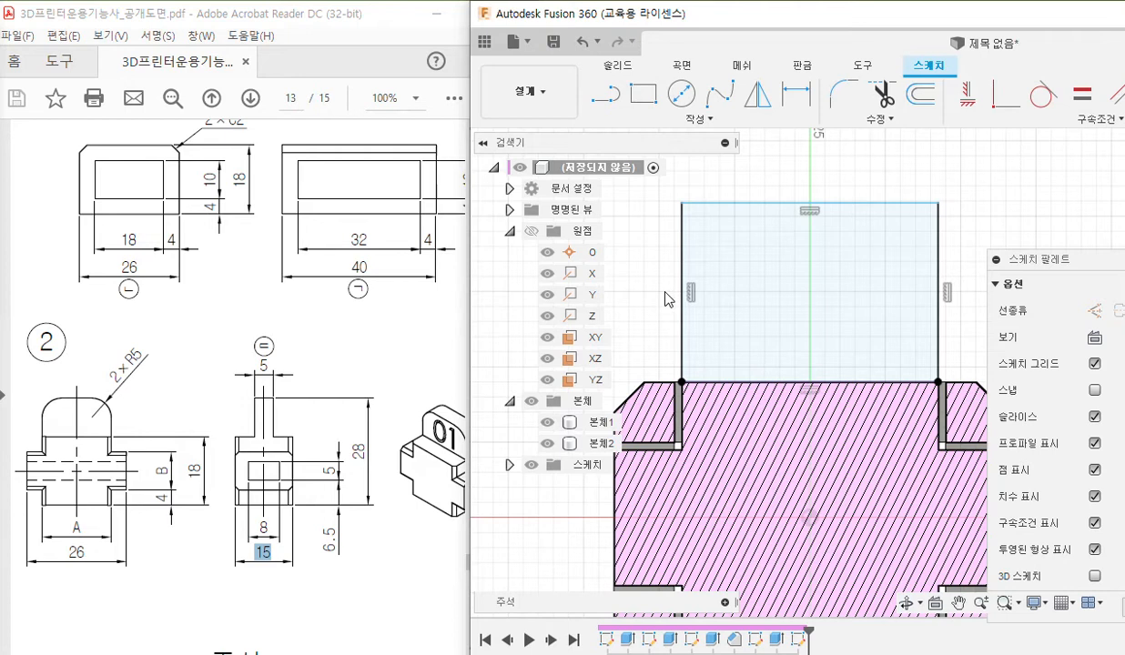
{"action": "scroll", "coordinate": [664, 293], "scroll_direction": "down", "scroll_amount": 1}
{"action": "middle_click_drag", "start_coordinate": [665, 293], "coordinate": [675, 255]}
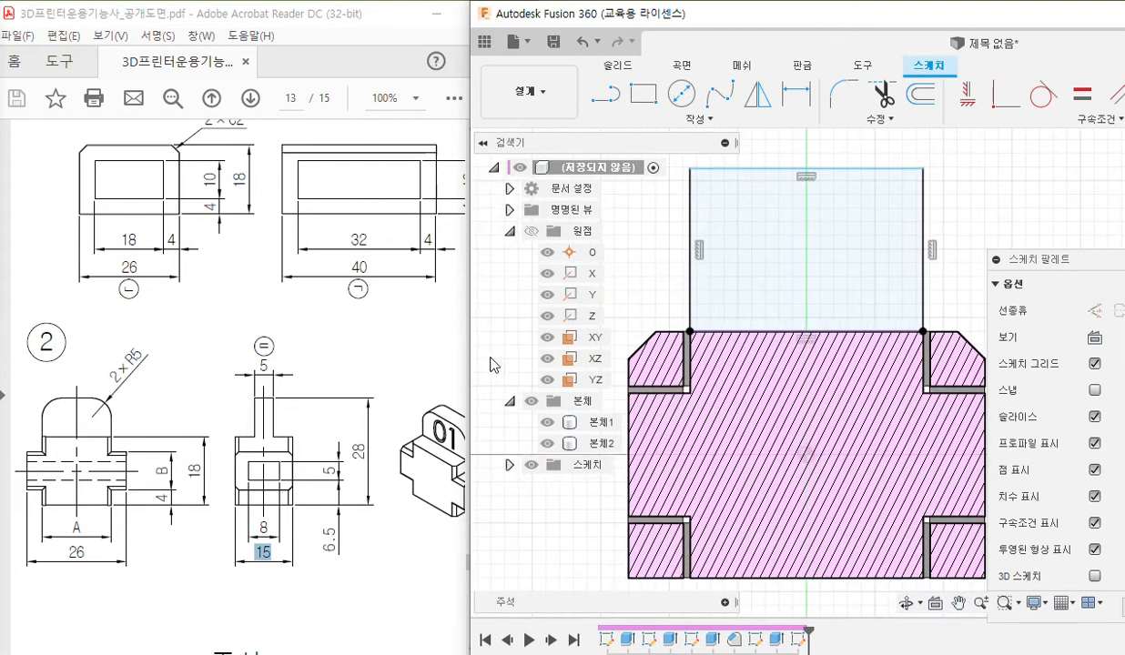
{"action": "key", "text": "ctrl+alt+p"}
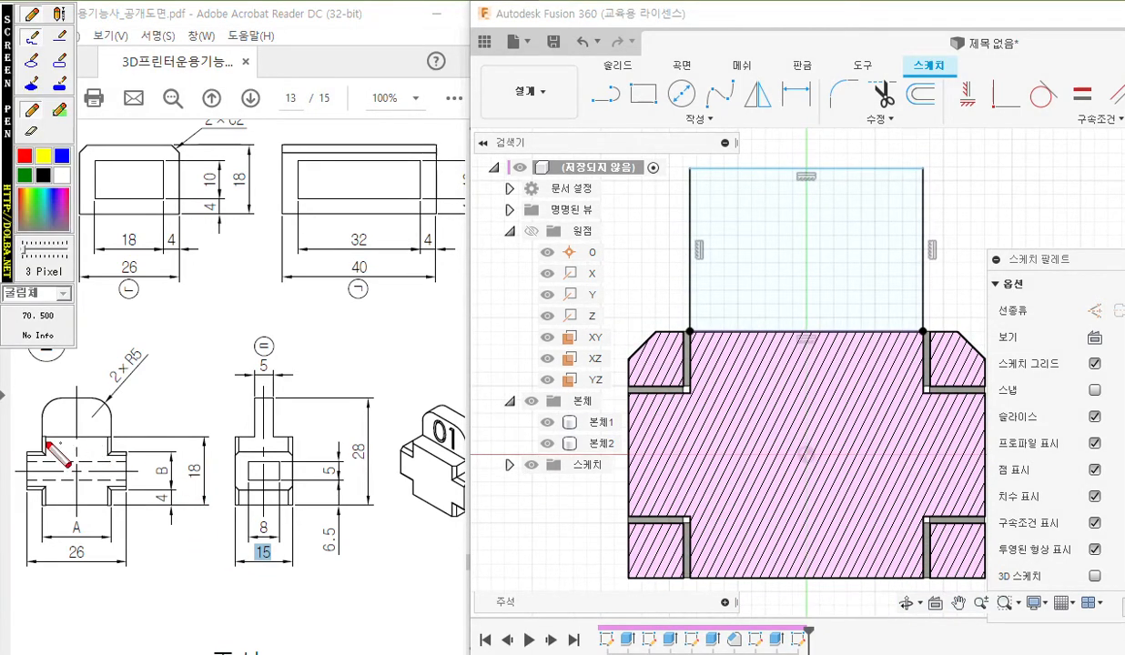
{"action": "left_click_drag", "start_coordinate": [37, 441], "coordinate": [221, 437]}
{"action": "left_click_drag", "start_coordinate": [41, 509], "coordinate": [212, 494]}
{"action": "mouse_move", "coordinate": [188, 454]}
{"action": "left_mouse_down"}
{"action": "mouse_move", "coordinate": [189, 487]}
{"action": "mouse_move", "coordinate": [198, 457]}
{"action": "left_mouse_up"}
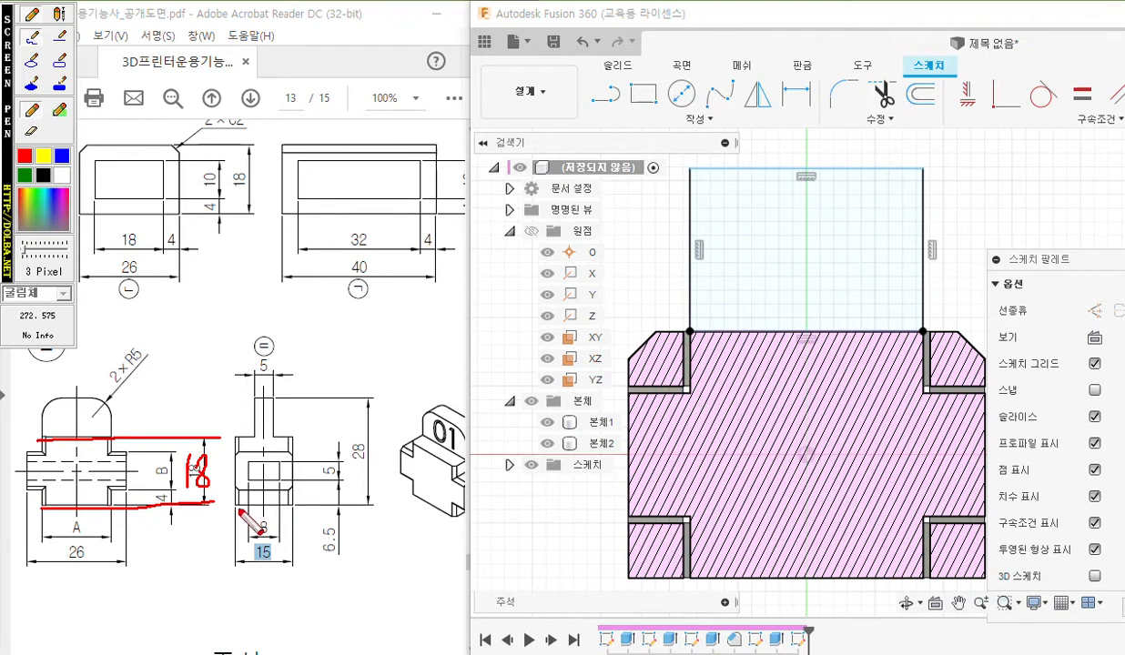
{"action": "left_click_drag", "start_coordinate": [235, 503], "coordinate": [376, 500]}
{"action": "mouse_move", "coordinate": [248, 398]}
{"action": "left_mouse_down"}
{"action": "mouse_move", "coordinate": [365, 398]}
{"action": "mouse_move", "coordinate": [354, 429]}
{"action": "mouse_move", "coordinate": [365, 455]}
{"action": "mouse_move", "coordinate": [381, 433]}
{"action": "left_mouse_up"}
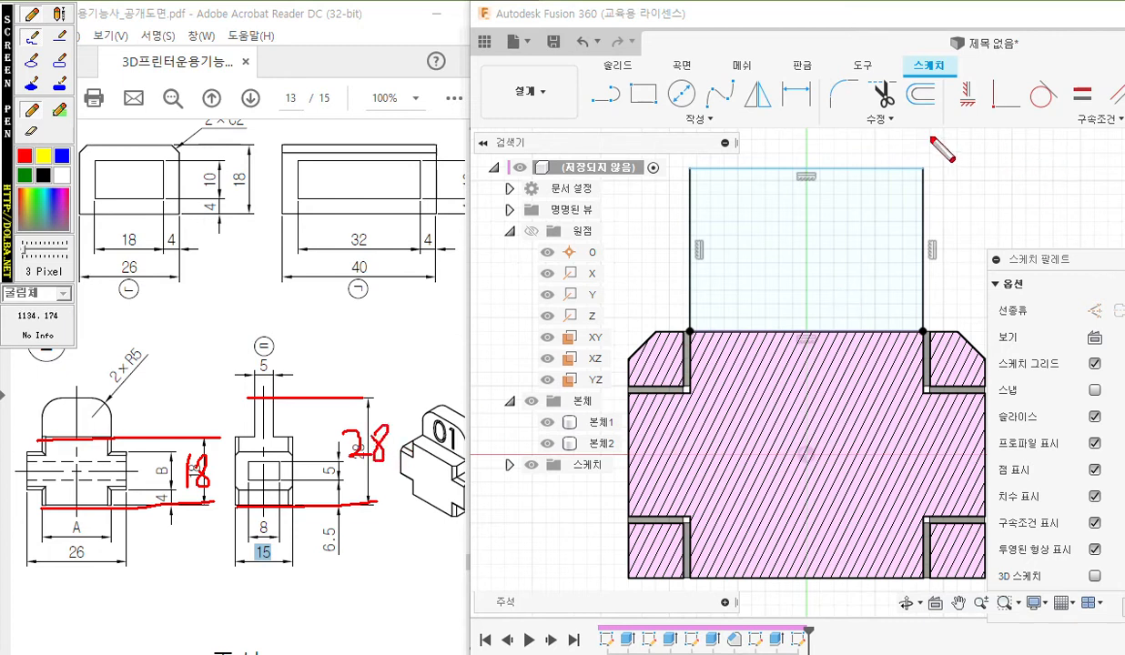
Pen-mark the Sketch Dimension tool and the rectangle's height, correct the handwritten 18 to 10, and clear all markings.
{"action": "mouse_move", "coordinate": [815, 73]}
{"action": "left_mouse_down"}
{"action": "mouse_move", "coordinate": [778, 86]}
{"action": "mouse_move", "coordinate": [821, 68]}
{"action": "left_mouse_up"}
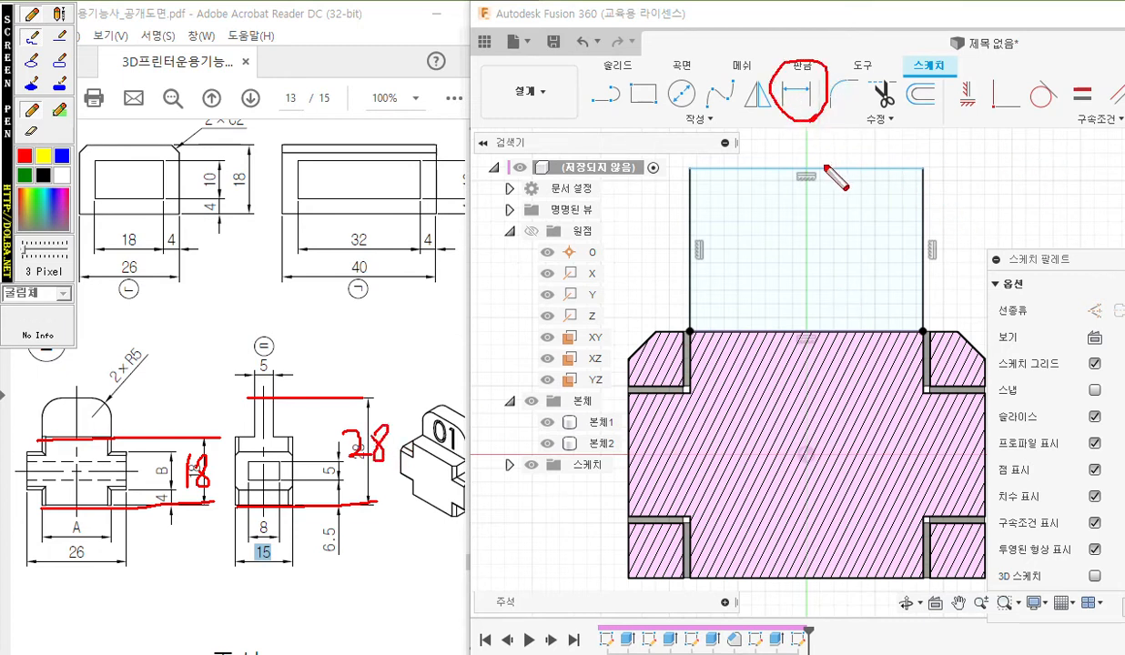
{"action": "left_click_drag", "start_coordinate": [804, 167], "coordinate": [910, 167]}
{"action": "left_click_drag", "start_coordinate": [819, 333], "coordinate": [910, 329]}
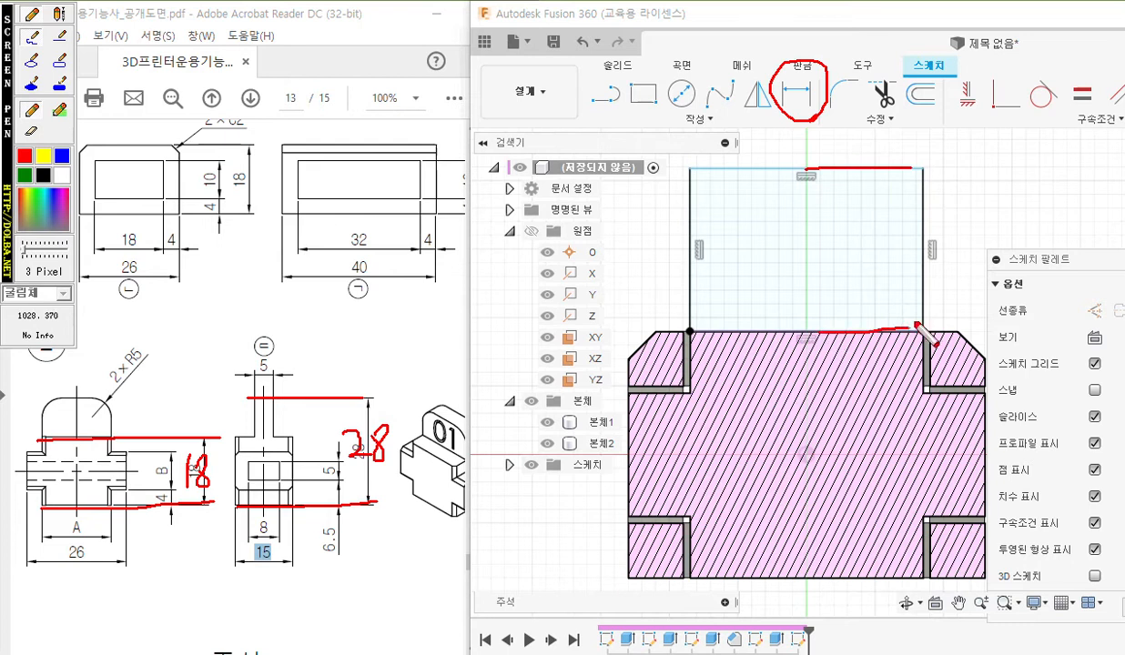
{"action": "mouse_move", "coordinate": [940, 165]}
{"action": "left_mouse_down"}
{"action": "mouse_move", "coordinate": [990, 162]}
{"action": "mouse_move", "coordinate": [976, 323]}
{"action": "mouse_move", "coordinate": [993, 320]}
{"action": "left_mouse_up"}
{"action": "left_click", "coordinate": [976, 172]}
{"action": "mouse_move", "coordinate": [941, 220]}
{"action": "left_mouse_down"}
{"action": "mouse_move", "coordinate": [946, 262]}
{"action": "mouse_move", "coordinate": [965, 227]}
{"action": "left_mouse_up"}
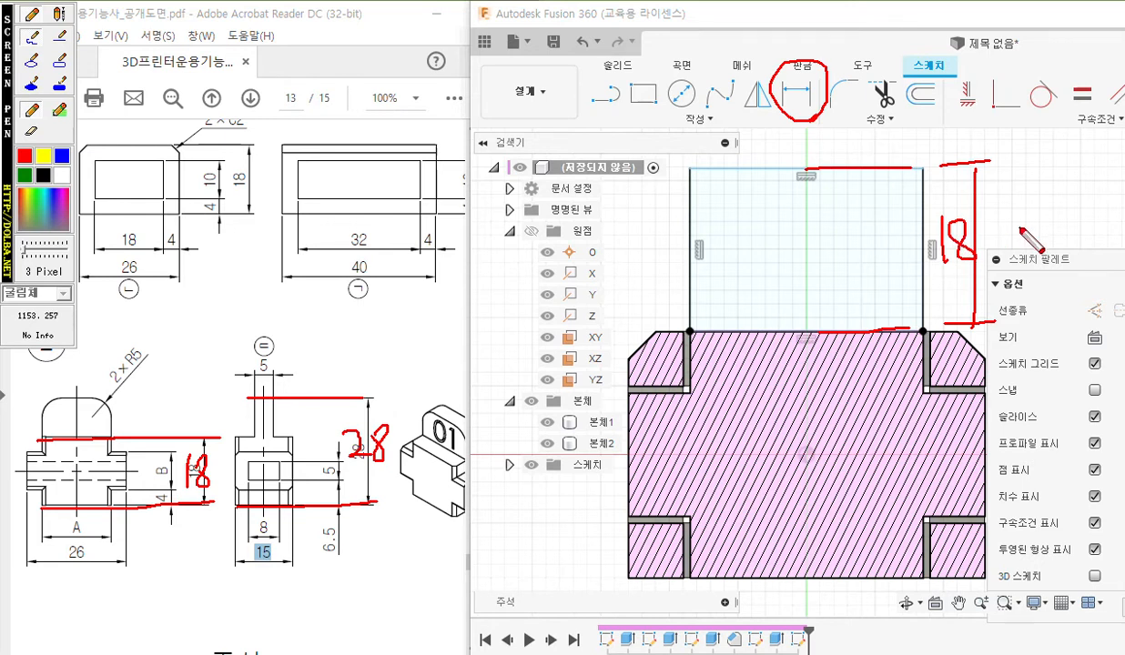
{"action": "mouse_move", "coordinate": [967, 221]}
{"action": "left_mouse_down"}
{"action": "mouse_move", "coordinate": [956, 246]}
{"action": "mouse_move", "coordinate": [965, 223]}
{"action": "mouse_move", "coordinate": [970, 264]}
{"action": "mouse_move", "coordinate": [958, 229]}
{"action": "mouse_move", "coordinate": [989, 248]}
{"action": "left_mouse_up"}
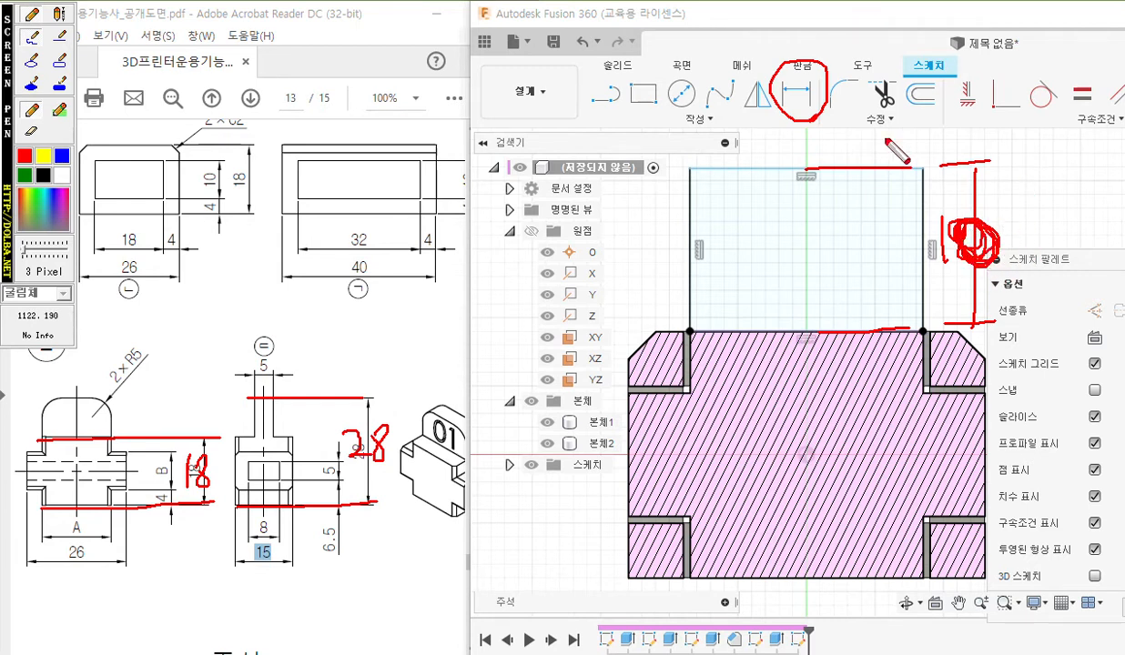
{"action": "key", "text": "Escape"}
Dimension the rectangle's height between its top and bottom edges and set it to 10 mm.
{"action": "left_click", "coordinate": [796, 97]}
{"action": "left_click", "coordinate": [842, 170]}
{"action": "left_click", "coordinate": [833, 343]}
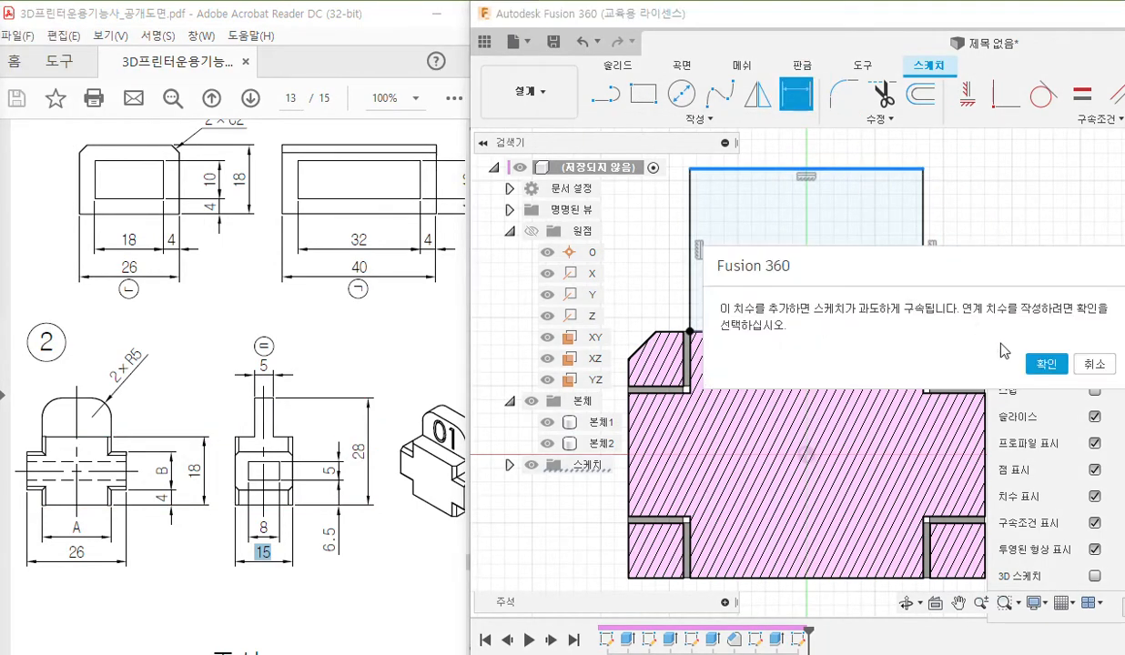
{"action": "left_click", "coordinate": [1094, 364]}
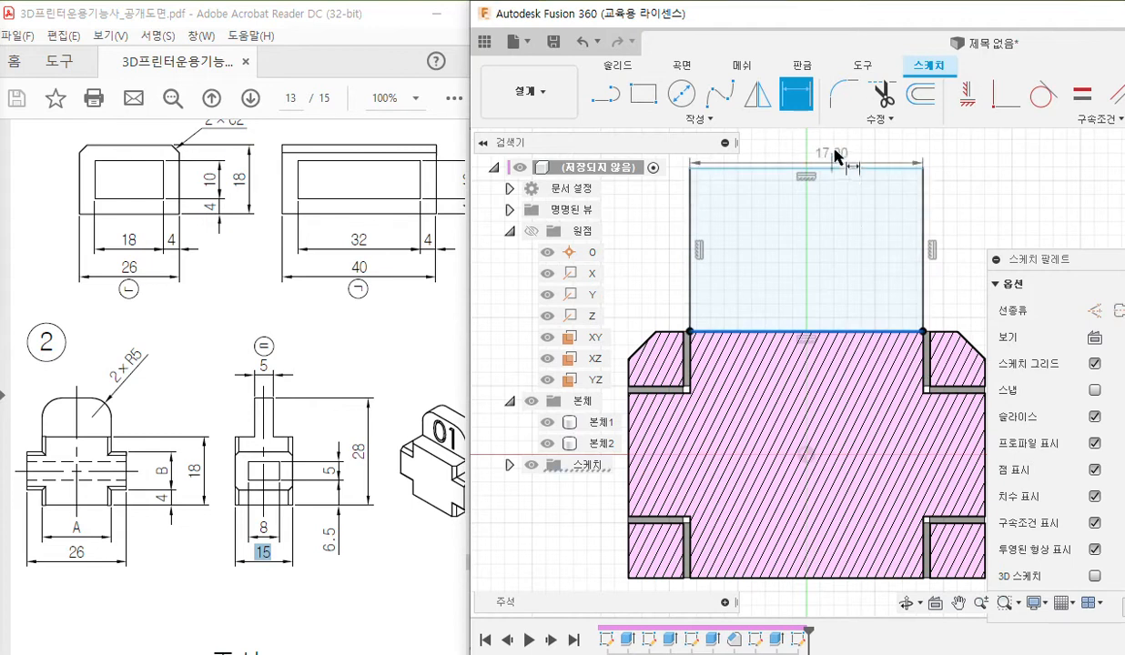
{"action": "left_click", "coordinate": [855, 169]}
{"action": "left_click", "coordinate": [955, 229]}
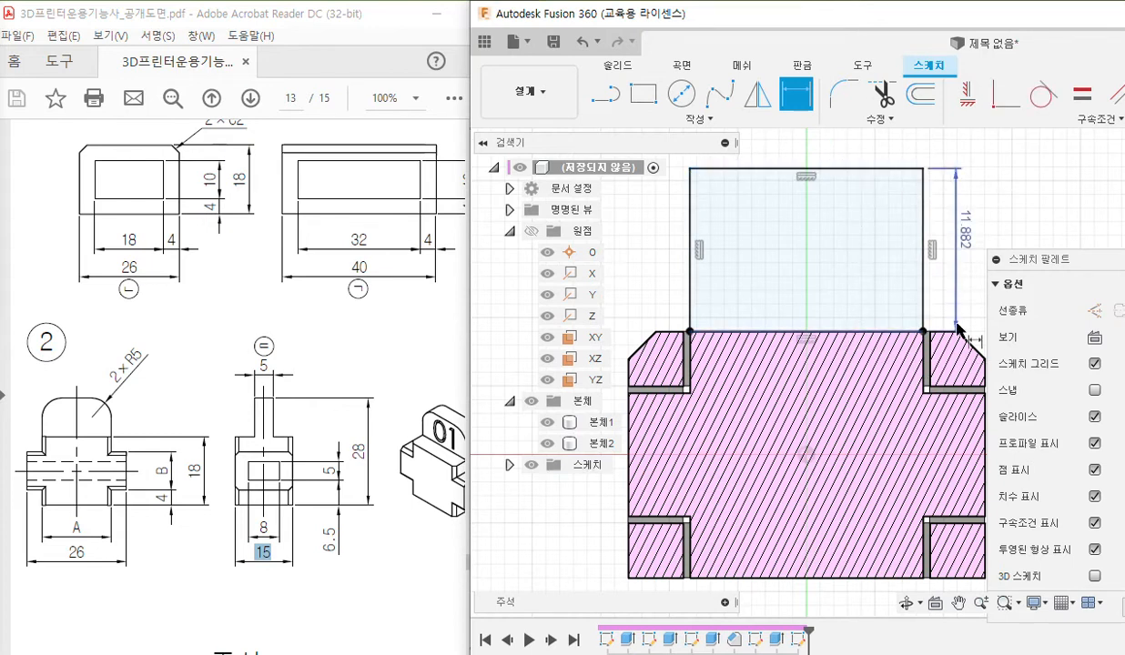
{"action": "double_click", "coordinate": [967, 234]}
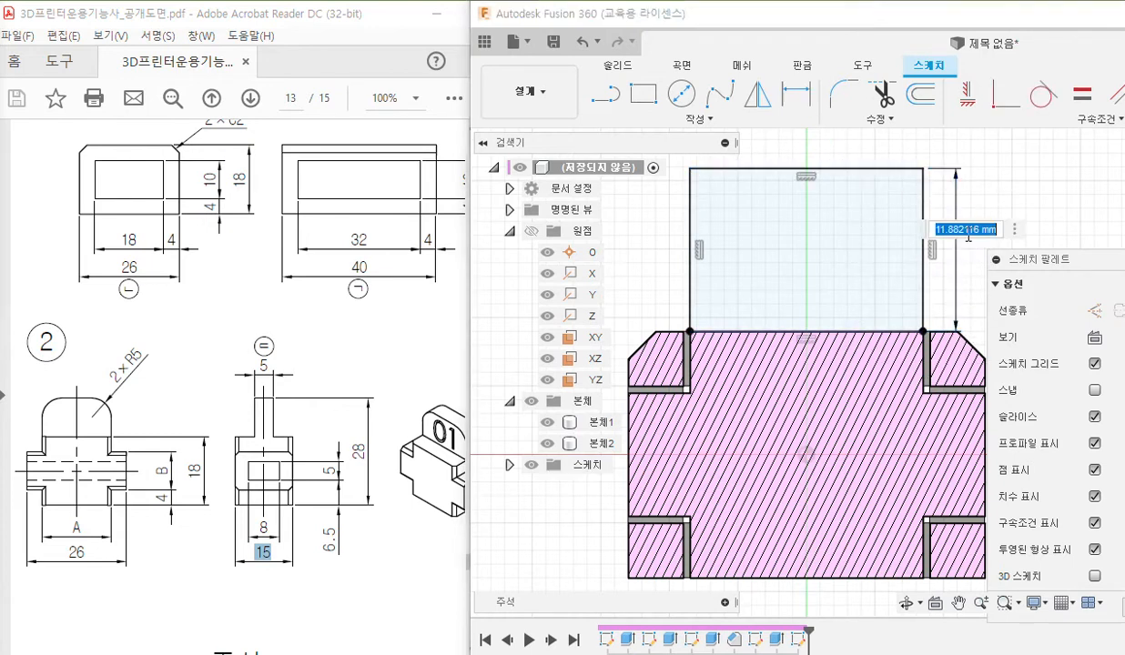
{"action": "type", "text": "10"}
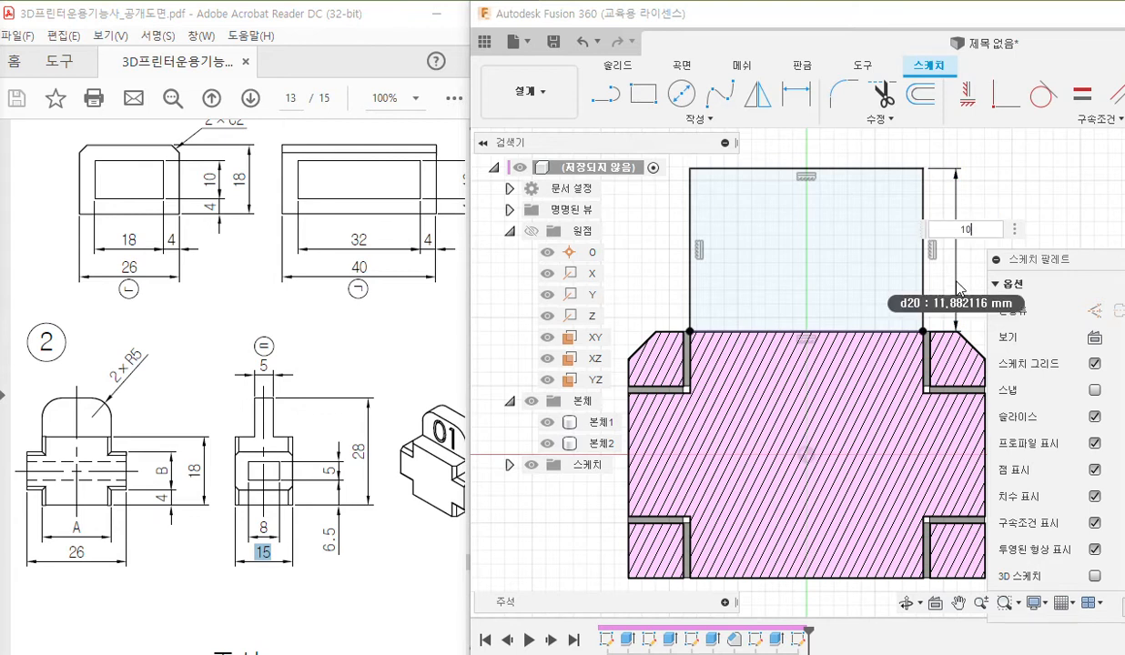
{"action": "key", "text": "Return"}
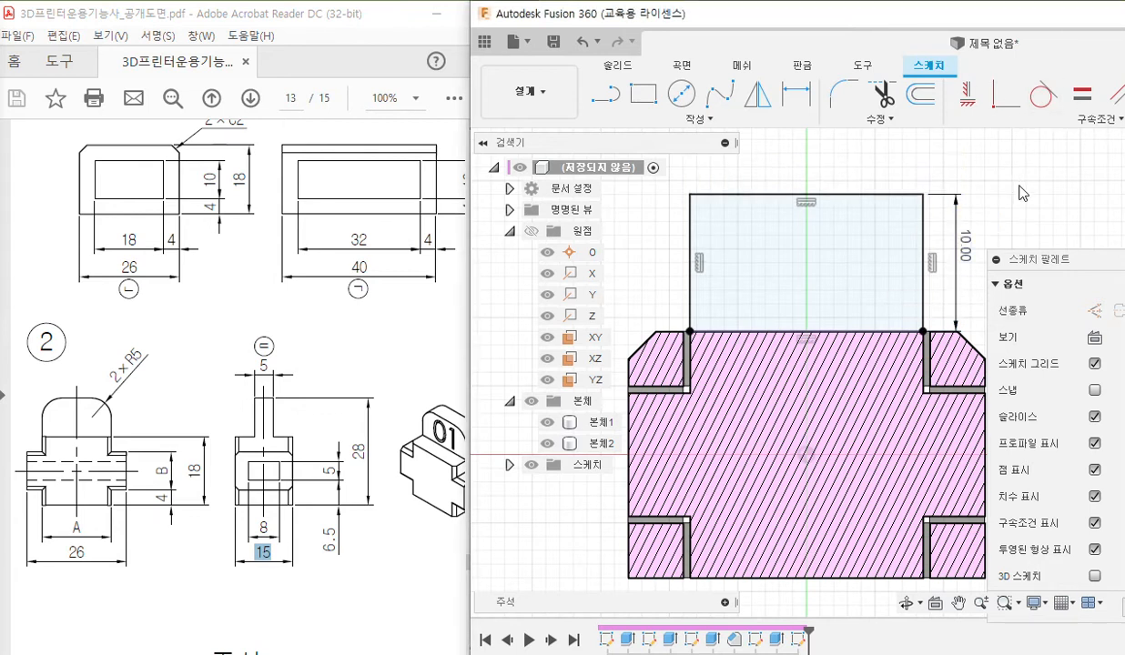
Start an Extrude of the 10 mm high rectangle above part 2 with the operation set to Join.
{"action": "left_click", "coordinate": [769, 259]}
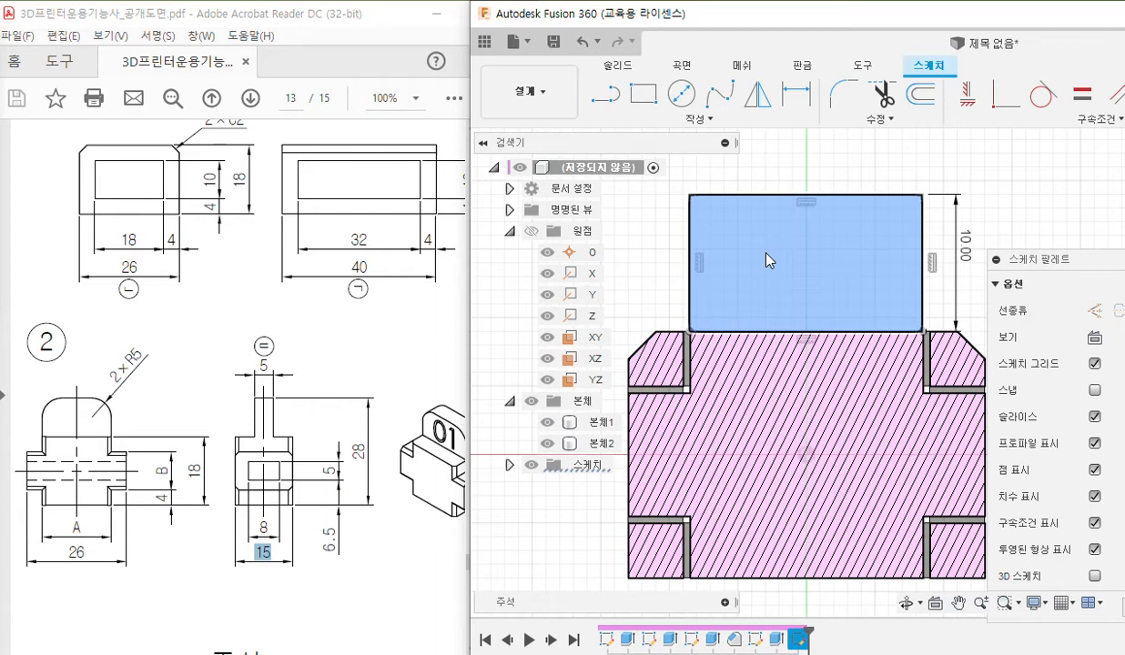
{"action": "double_click", "coordinate": [784, 24]}
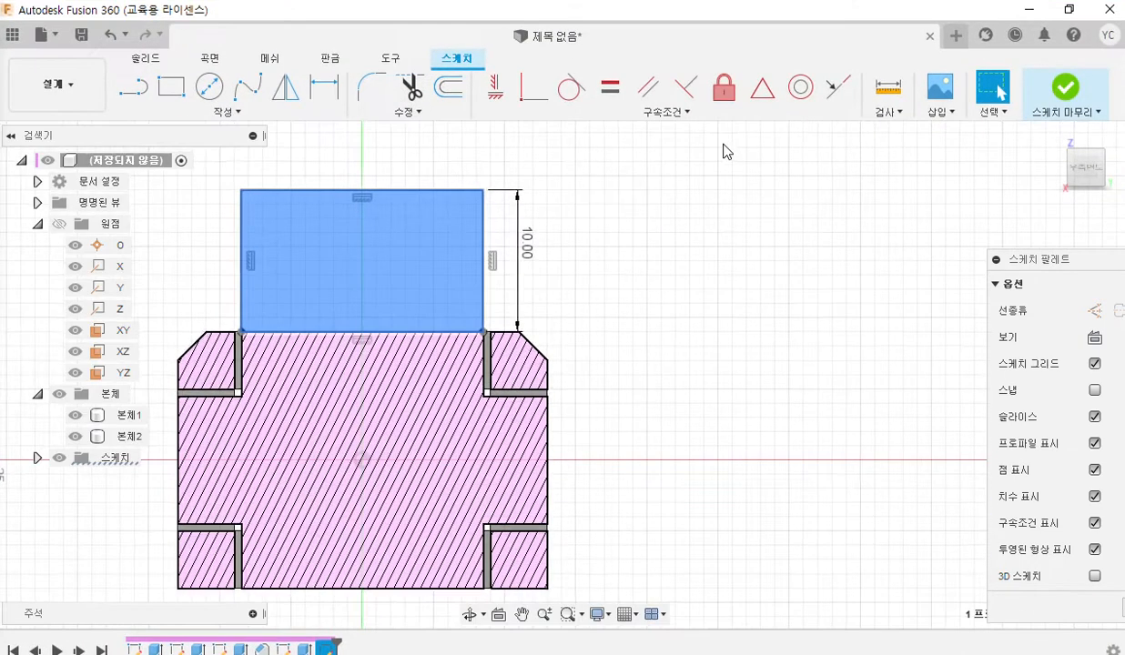
{"action": "left_click", "coordinate": [146, 57]}
{"action": "left_click", "coordinate": [171, 87]}
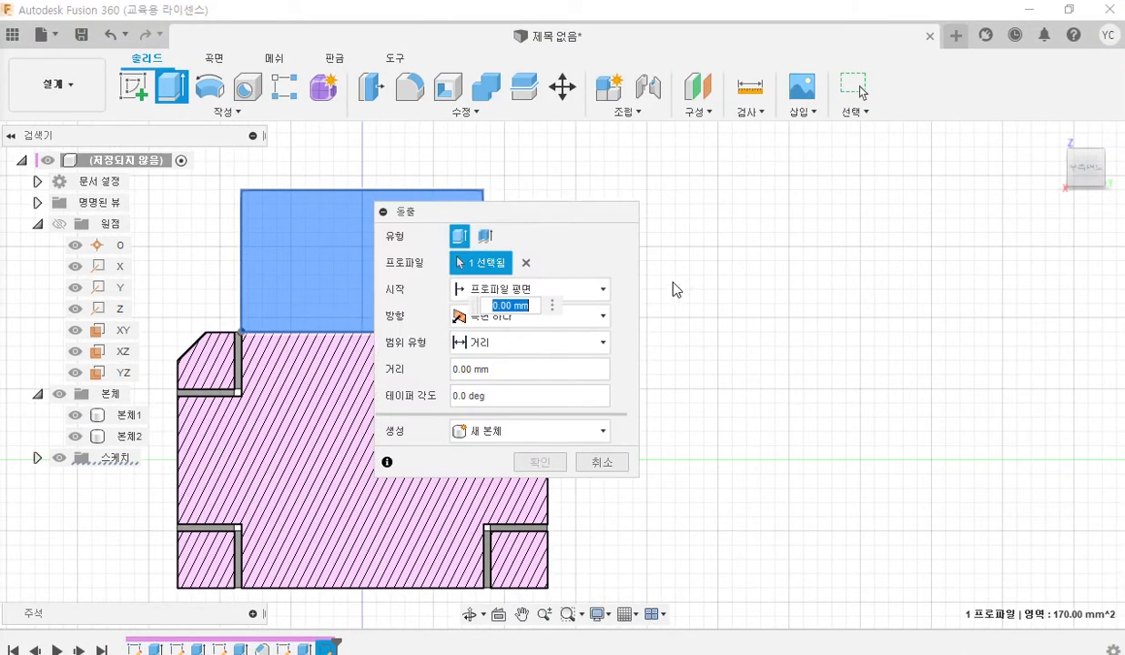
{"action": "left_click_drag", "start_coordinate": [502, 217], "coordinate": [667, 215]}
{"action": "middle_click_drag", "start_coordinate": [259, 244], "coordinate": [328, 288], "text": "shift"}
{"action": "left_click", "coordinate": [699, 438]}
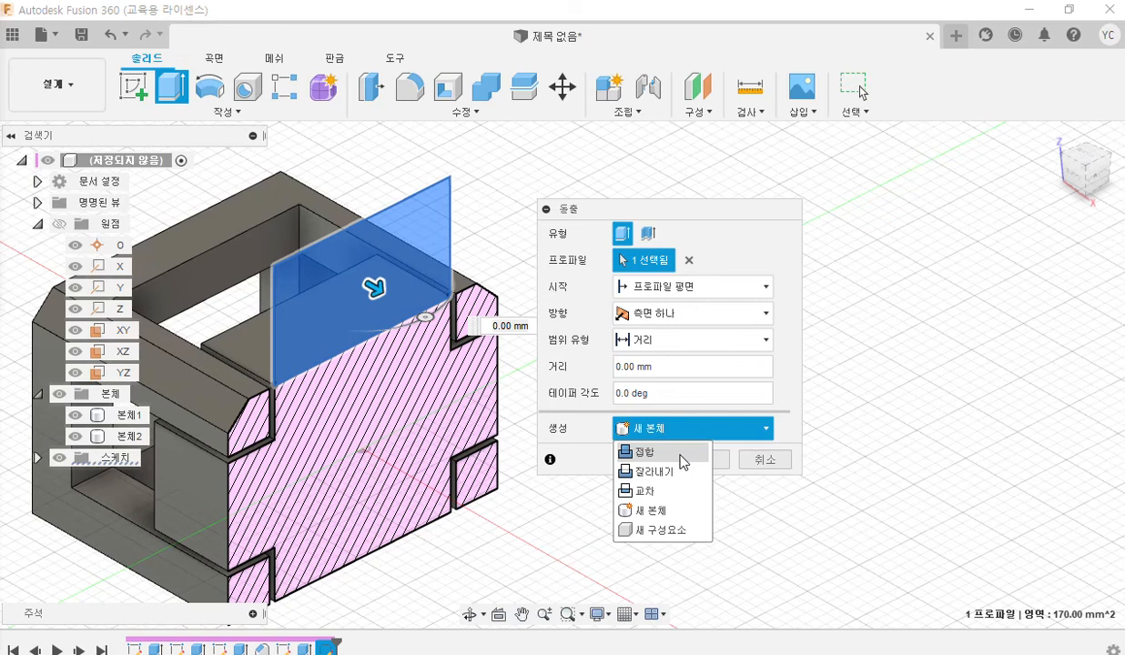
{"action": "left_click", "coordinate": [683, 453]}
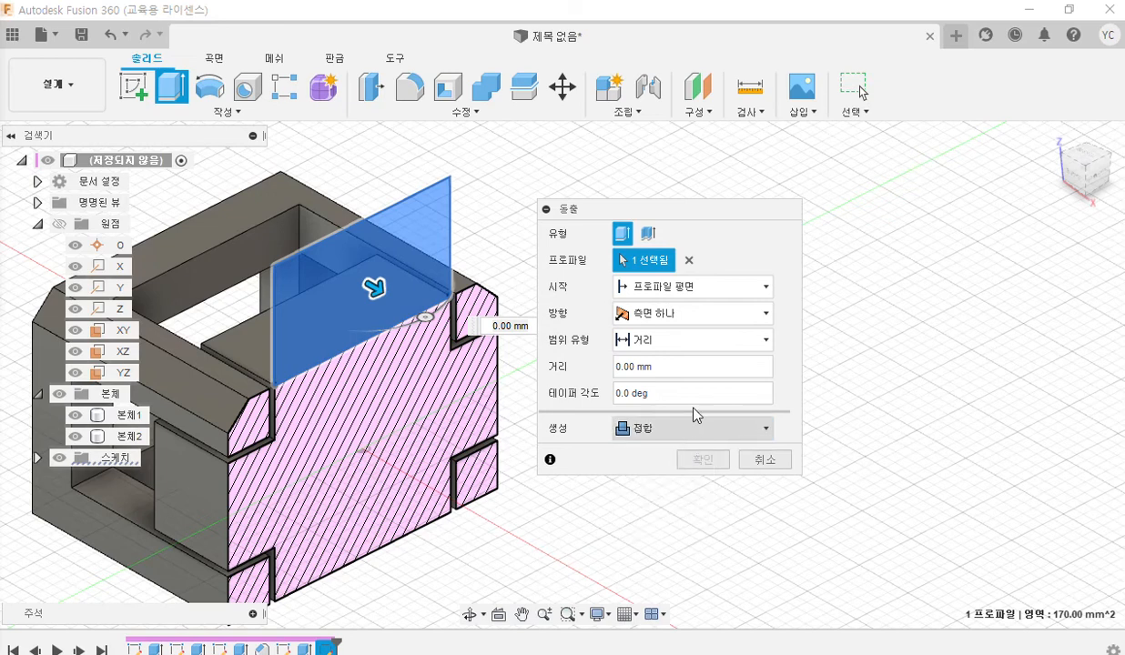
Extrude the tab profile symmetrically with the whole length measurement and a distance of 5 mm.
{"action": "left_click", "coordinate": [728, 319]}
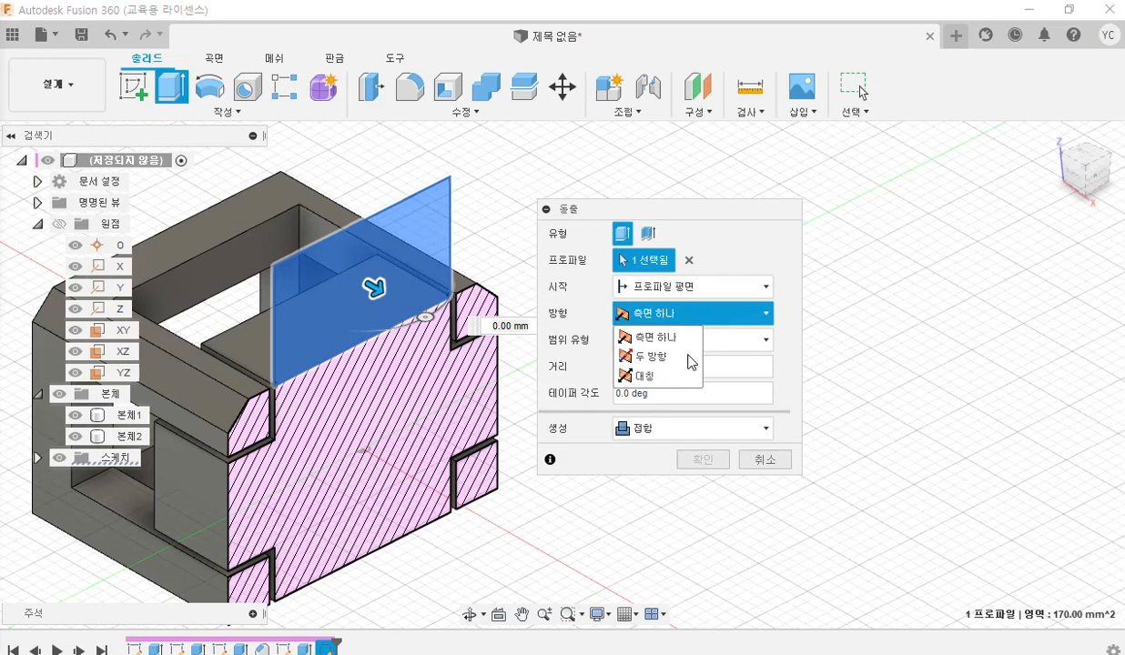
{"action": "left_click", "coordinate": [660, 377]}
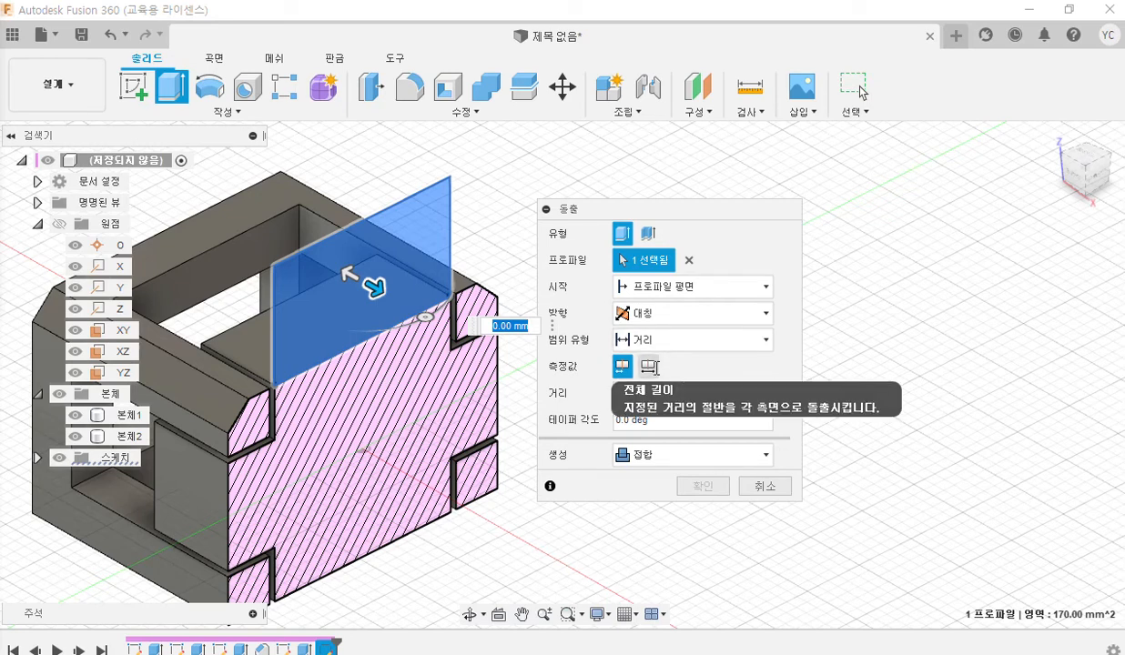
{"action": "left_click", "coordinate": [649, 366]}
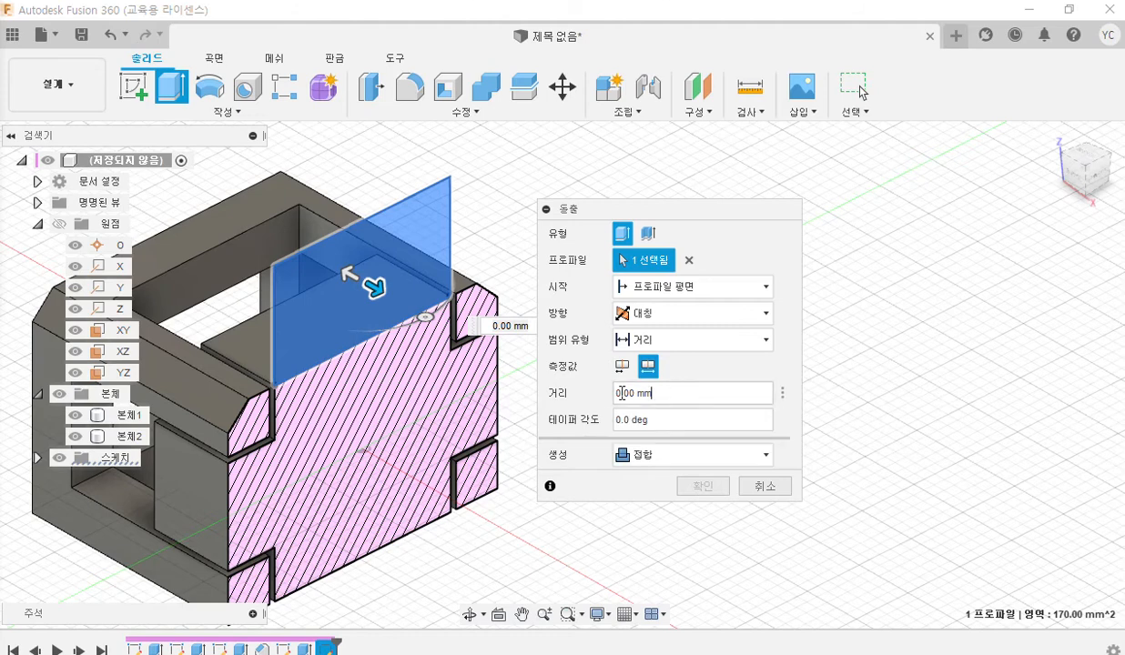
{"action": "type", "text": "5"}
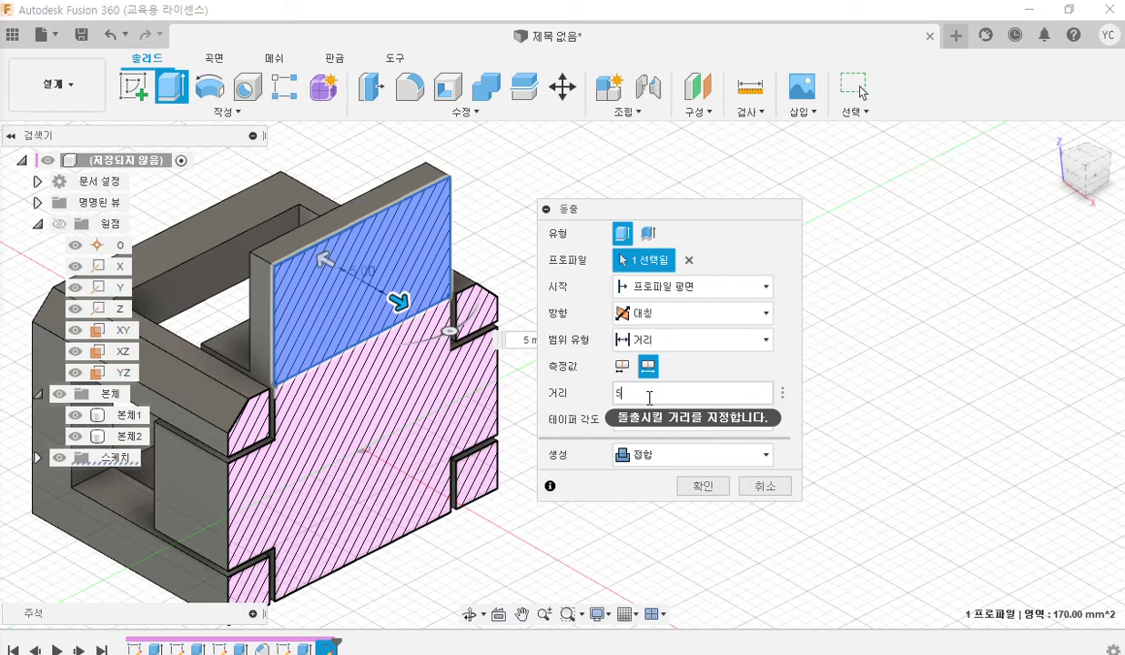
{"action": "left_click", "coordinate": [649, 398]}
{"action": "left_click", "coordinate": [704, 487]}
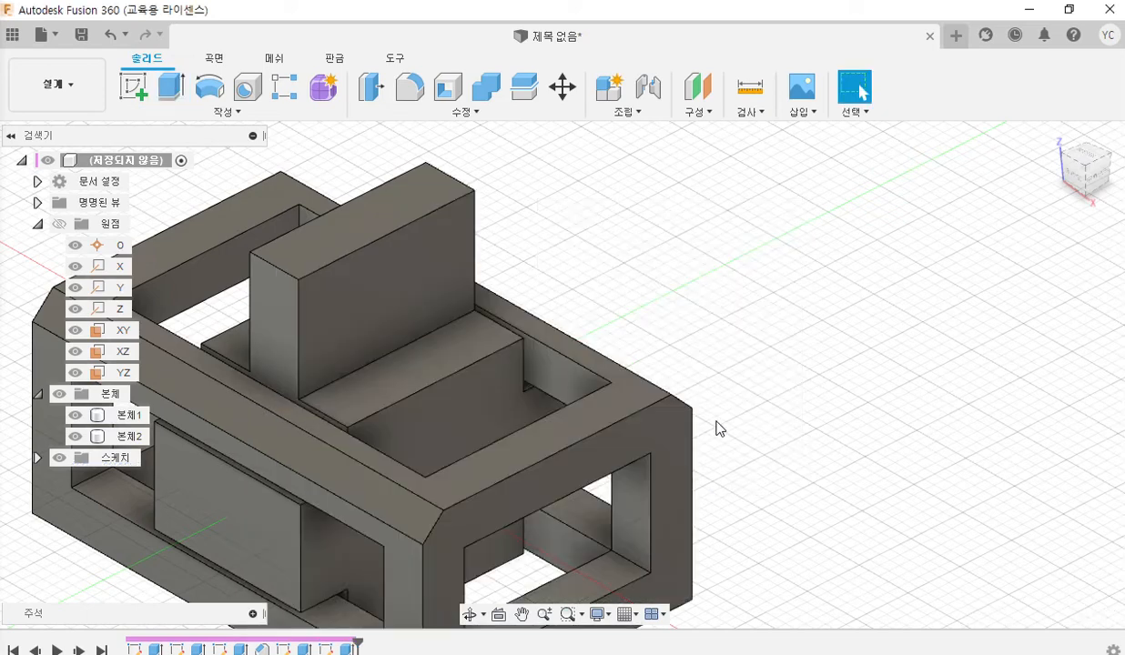
Show the PDF drawing beside the model, select part 2's outer side face, and pen-mark the small rectangular hole in the drawing's side view.
{"action": "middle_click_drag", "start_coordinate": [582, 306], "coordinate": [728, 251]}
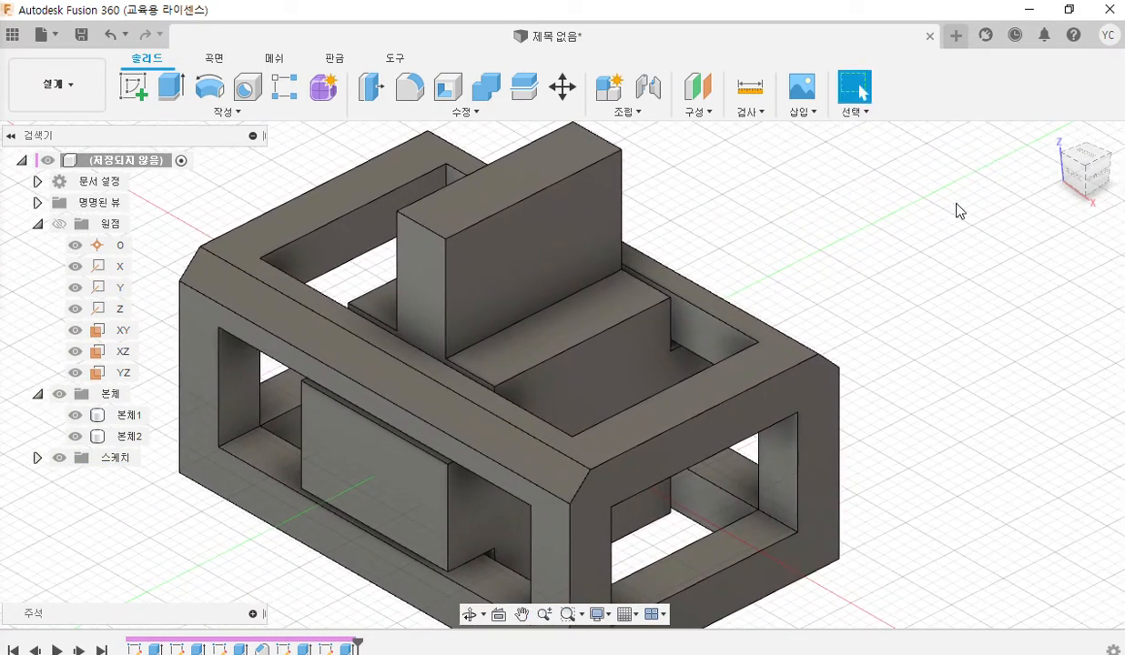
{"action": "left_click", "coordinate": [1071, 16]}
{"action": "scroll", "coordinate": [916, 241], "scroll_direction": "down", "scroll_amount": 4}
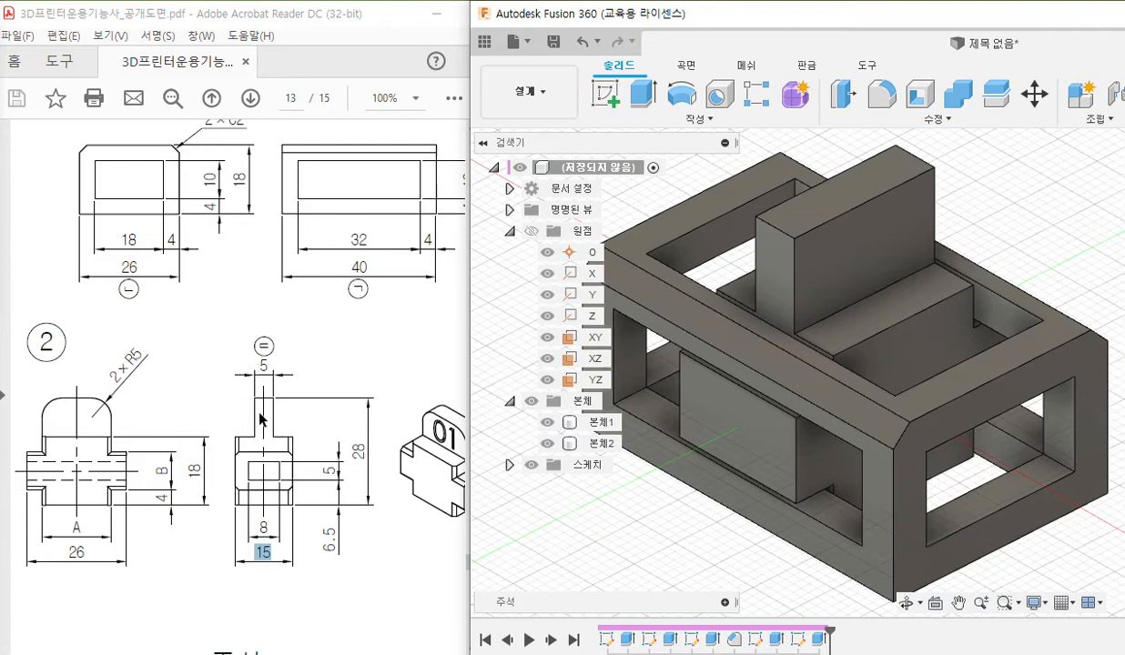
{"action": "key", "text": "F12"}
{"action": "mouse_move", "coordinate": [249, 462]}
{"action": "left_mouse_down"}
{"action": "mouse_move", "coordinate": [249, 484]}
{"action": "mouse_move", "coordinate": [282, 483]}
{"action": "mouse_move", "coordinate": [277, 462]}
{"action": "mouse_move", "coordinate": [243, 460]}
{"action": "left_mouse_up"}
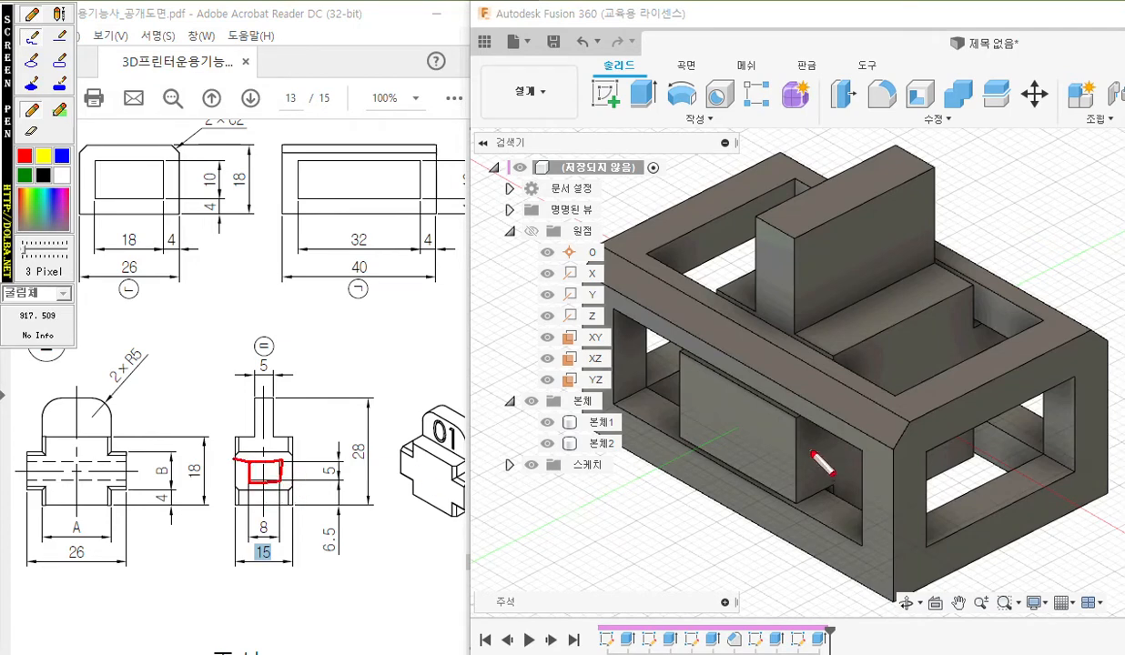
{"action": "key", "text": "Escape"}
{"action": "left_click", "coordinate": [729, 423]}
{"action": "key", "text": "F12"}
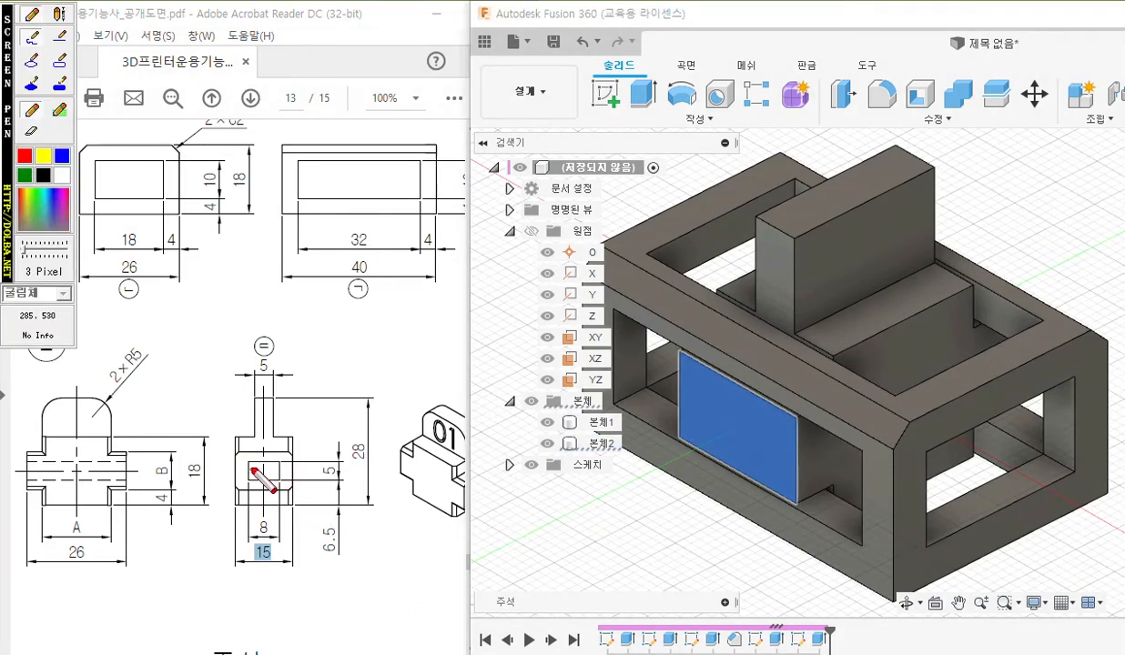
{"action": "mouse_move", "coordinate": [250, 462]}
{"action": "left_mouse_down"}
{"action": "mouse_move", "coordinate": [249, 483]}
{"action": "mouse_move", "coordinate": [282, 482]}
{"action": "mouse_move", "coordinate": [281, 461]}
{"action": "mouse_move", "coordinate": [250, 461]}
{"action": "left_mouse_up"}
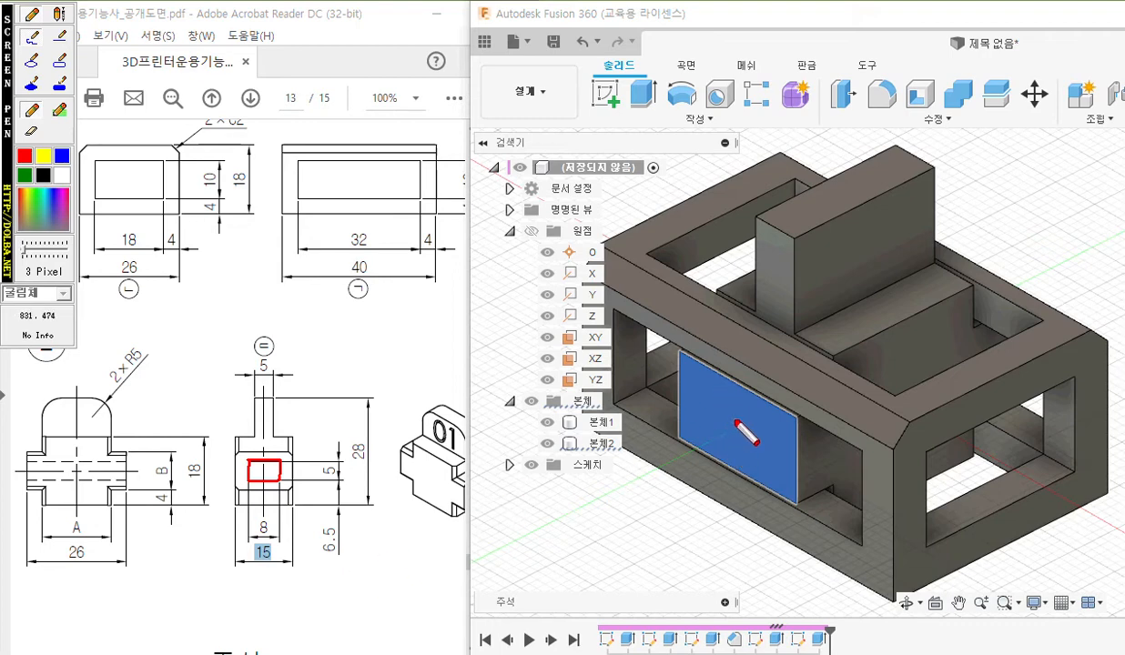
Pen-mark the selected face's center with an X, handwrite the center rectangle note 중심사각형 above it, and clear the markings.
{"action": "mouse_move", "coordinate": [738, 417]}
{"action": "left_mouse_down"}
{"action": "mouse_move", "coordinate": [727, 426]}
{"action": "mouse_move", "coordinate": [736, 434]}
{"action": "left_mouse_up"}
{"action": "mouse_move", "coordinate": [695, 380]}
{"action": "left_mouse_down"}
{"action": "mouse_move", "coordinate": [695, 395]}
{"action": "mouse_move", "coordinate": [710, 392]}
{"action": "left_mouse_up"}
{"action": "left_click_drag", "start_coordinate": [702, 394], "coordinate": [727, 391]}
{"action": "mouse_move", "coordinate": [721, 394]}
{"action": "left_mouse_down"}
{"action": "mouse_move", "coordinate": [735, 400]}
{"action": "mouse_move", "coordinate": [776, 382]}
{"action": "mouse_move", "coordinate": [781, 399]}
{"action": "mouse_move", "coordinate": [805, 381]}
{"action": "left_mouse_up"}
{"action": "left_click_drag", "start_coordinate": [800, 386], "coordinate": [820, 380]}
{"action": "left_click_drag", "start_coordinate": [810, 389], "coordinate": [819, 396]}
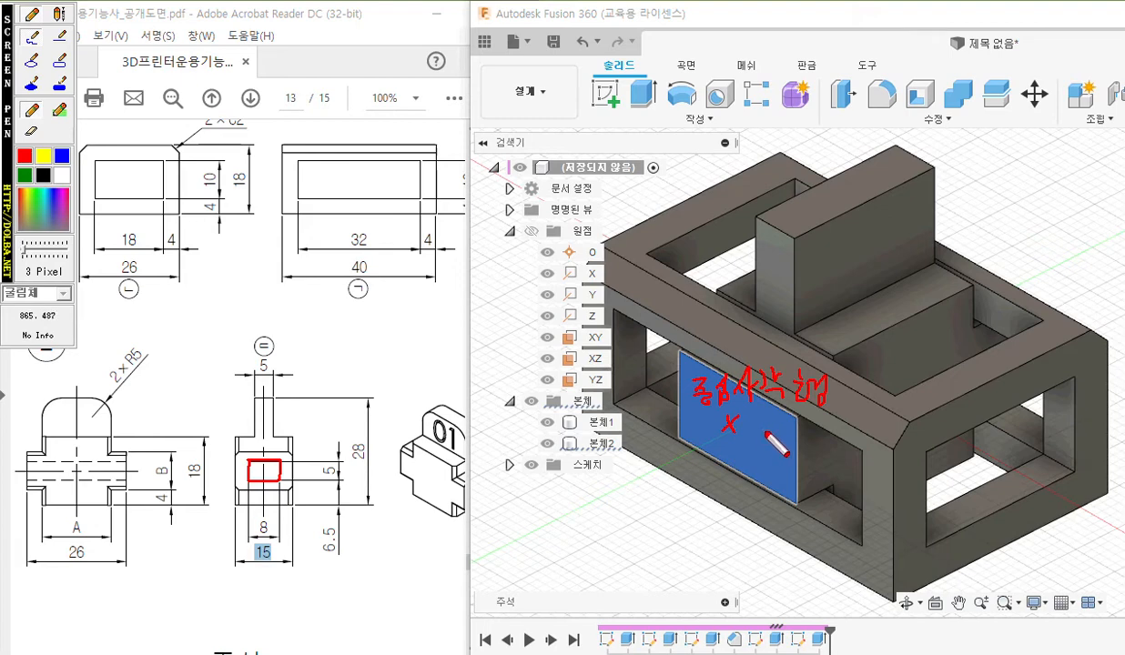
{"action": "key", "text": "Escape"}
Create a sketch on part 2's selected outer side face.
{"action": "right_click", "coordinate": [728, 411]}
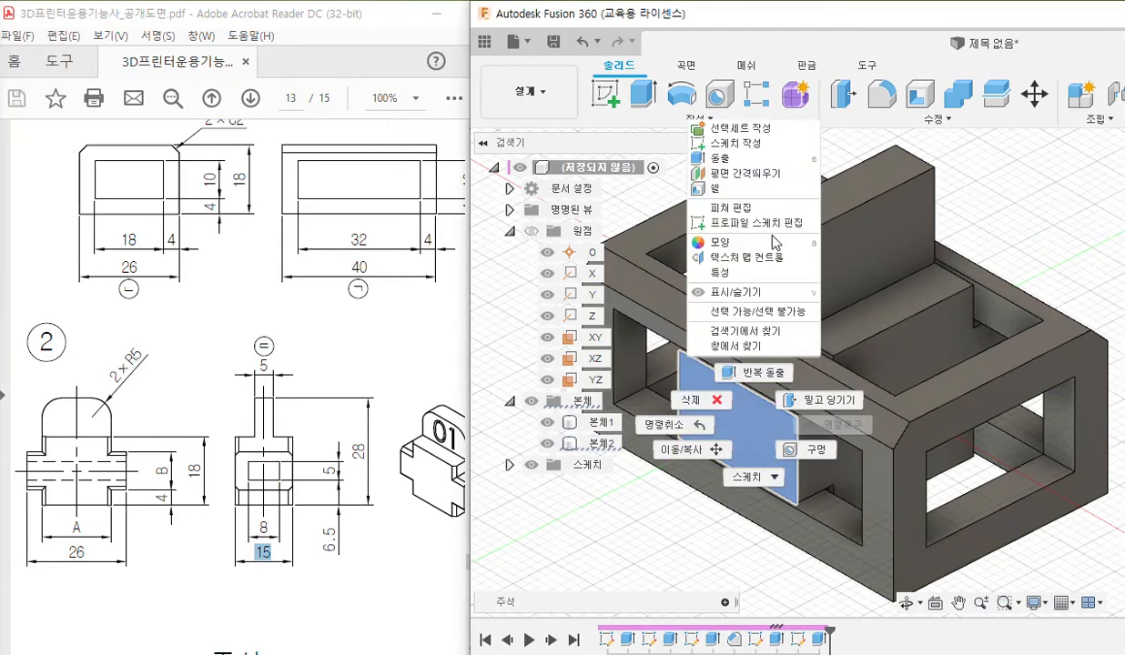
{"action": "left_click", "coordinate": [742, 143]}
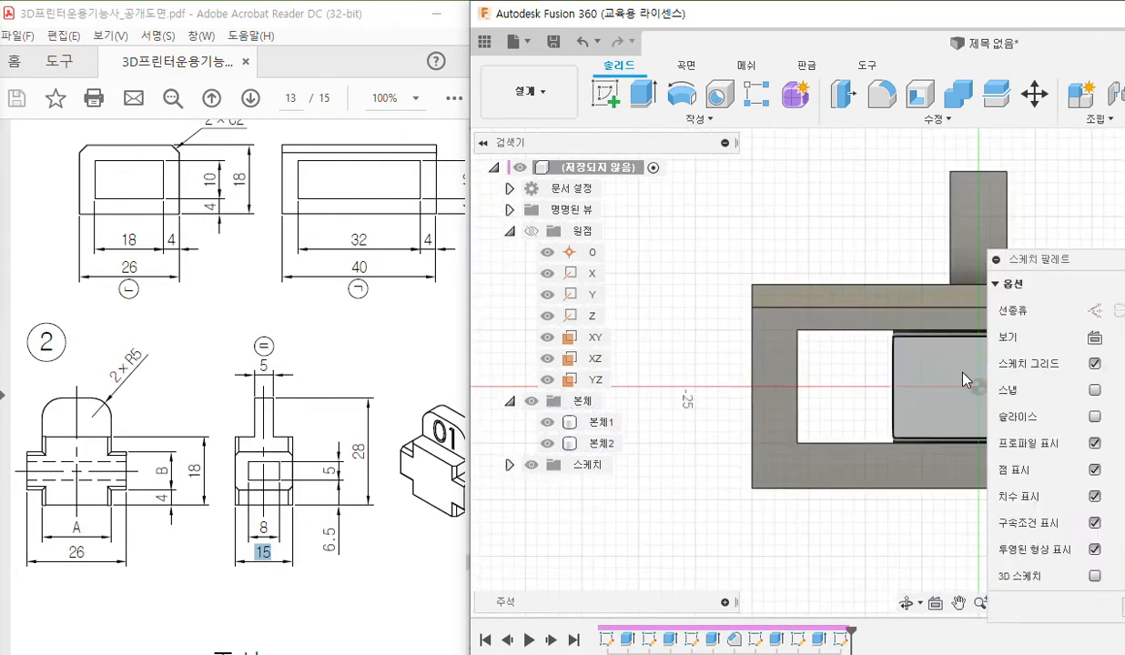
{"action": "middle_click_drag", "start_coordinate": [761, 354], "coordinate": [689, 346]}
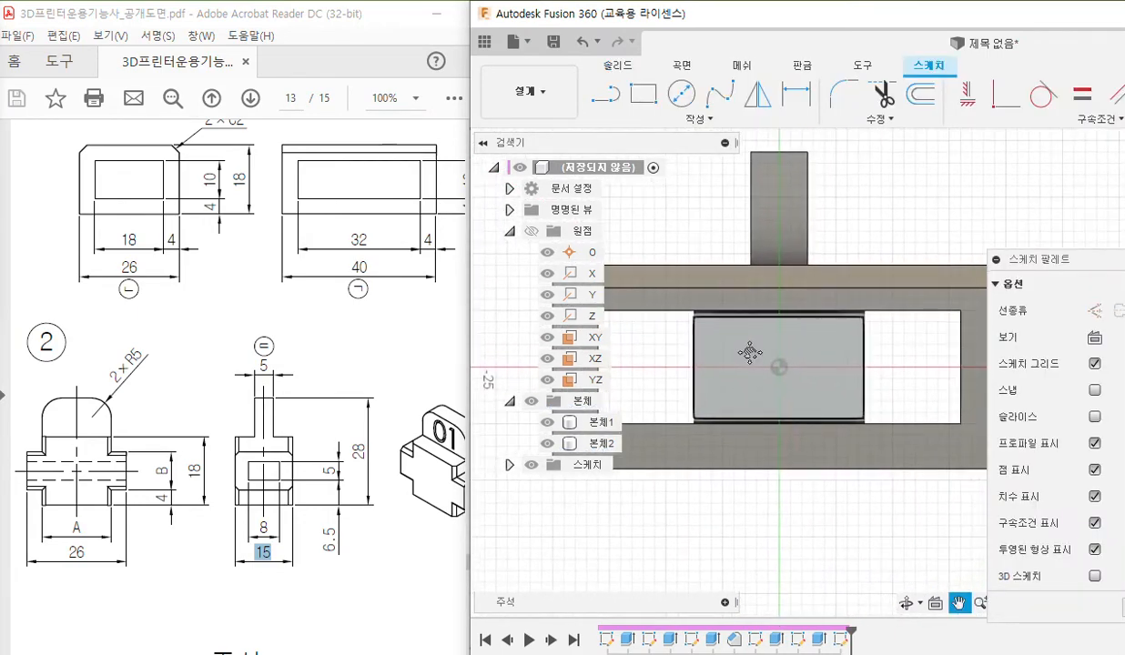
Draw a center rectangle 8 mm wide and 5 mm high from the origin and reposition its two dimensions.
{"action": "left_click", "coordinate": [689, 125]}
{"action": "mouse_move", "coordinate": [654, 159]}
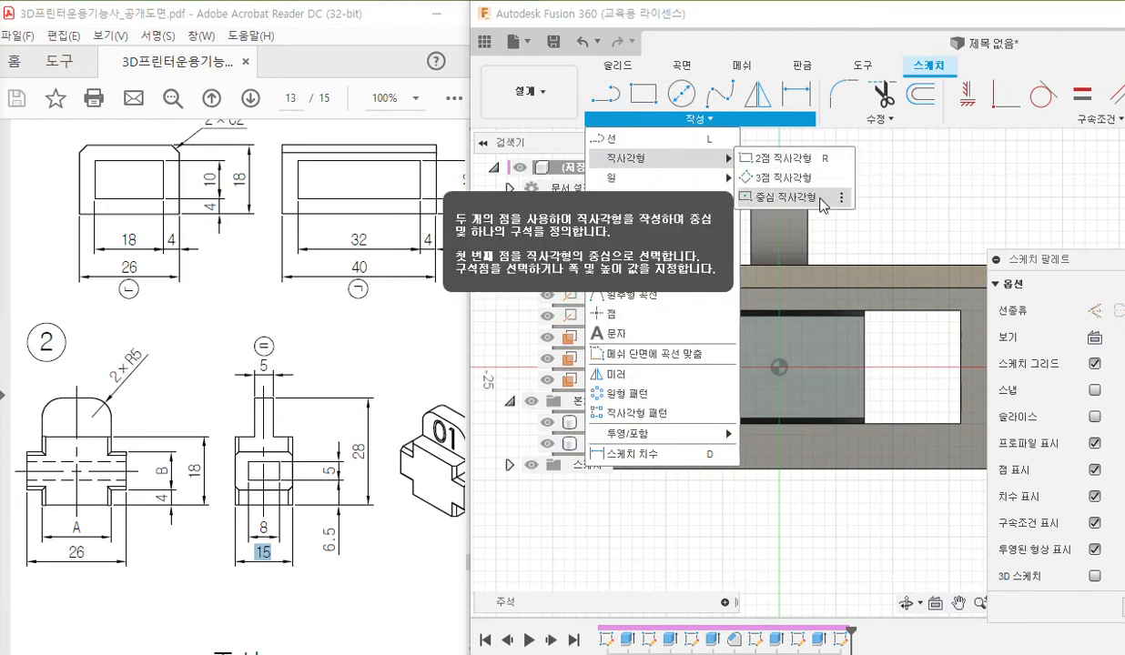
{"action": "left_click", "coordinate": [820, 199]}
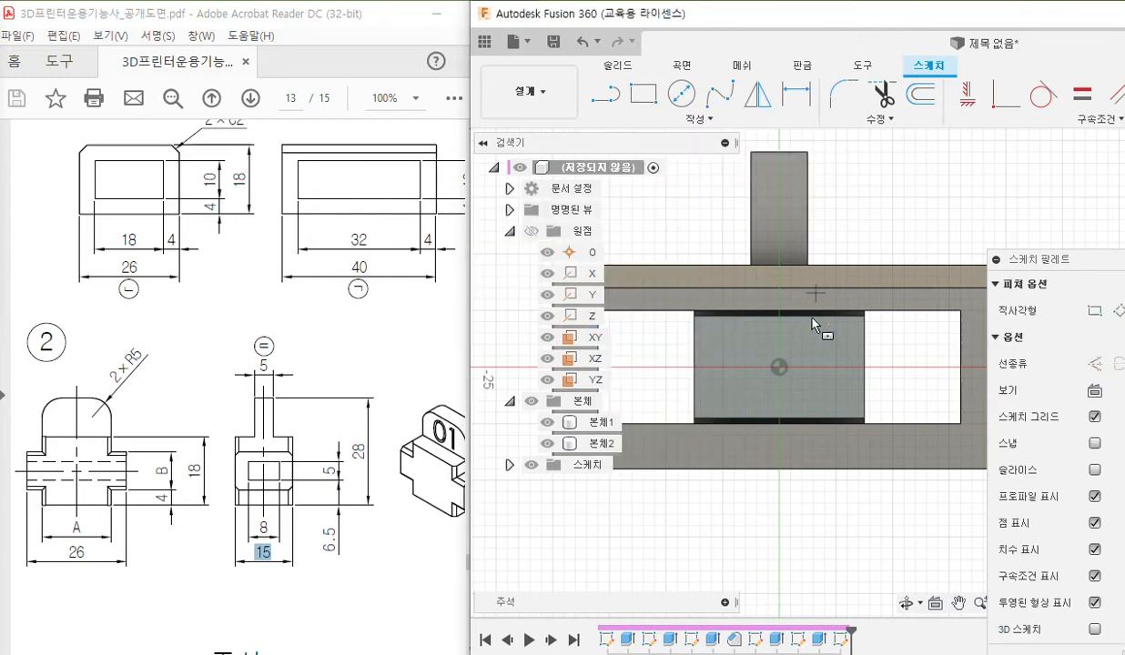
{"action": "left_click", "coordinate": [780, 369]}
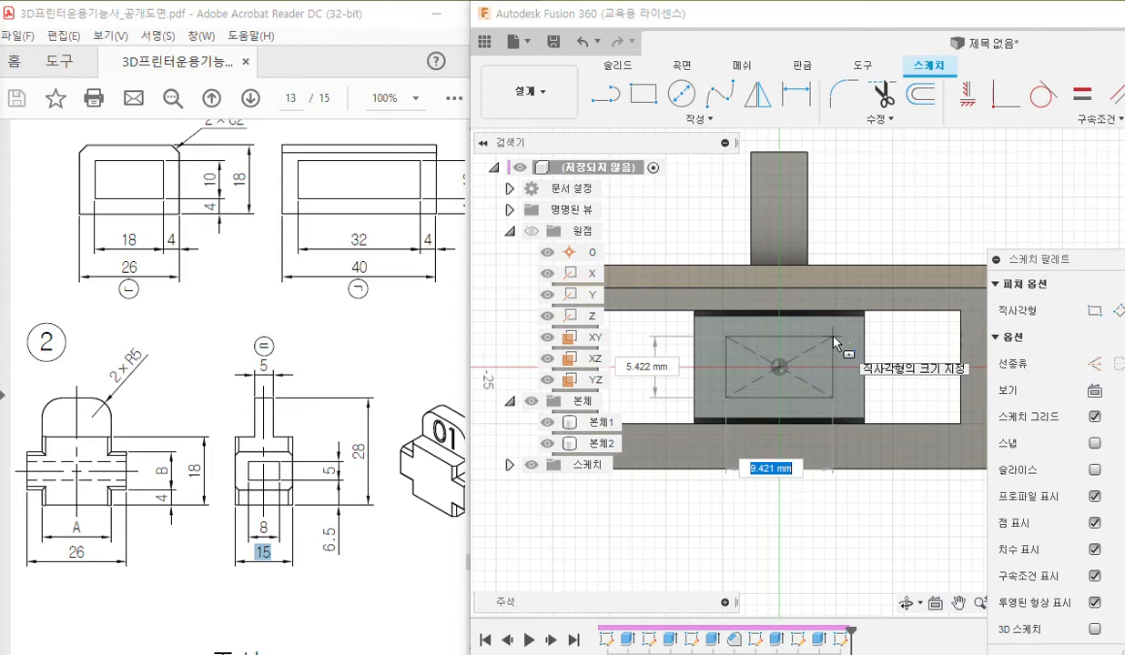
{"action": "type", "text": "8"}
{"action": "key", "text": "Tab"}
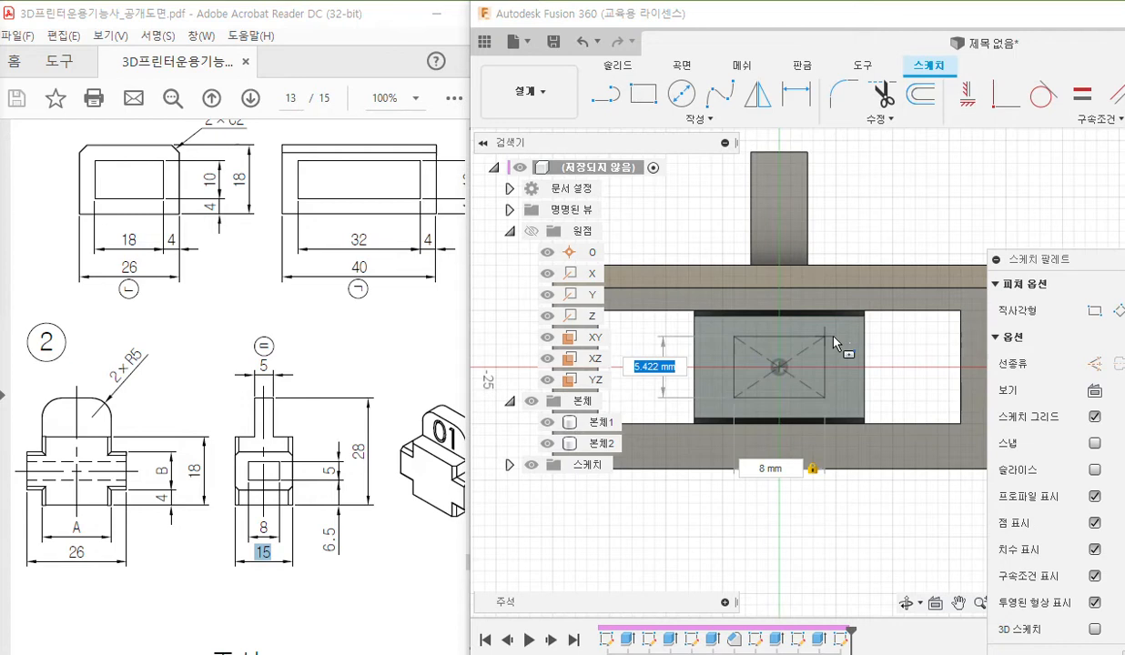
{"action": "type", "text": "5"}
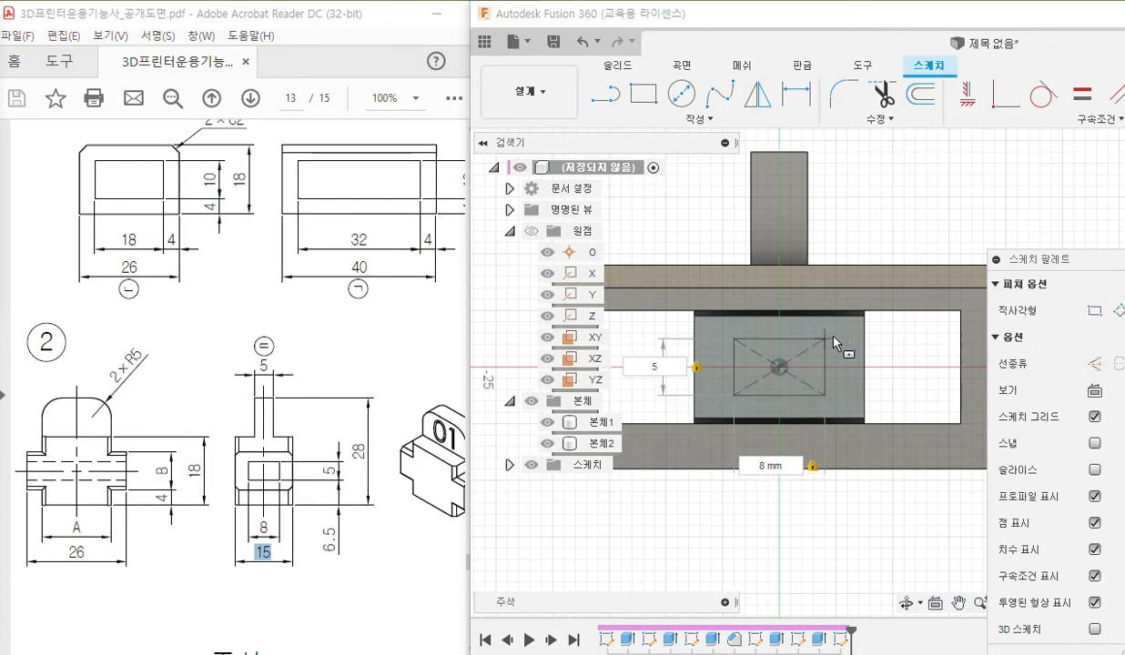
{"action": "key", "text": "Return"}
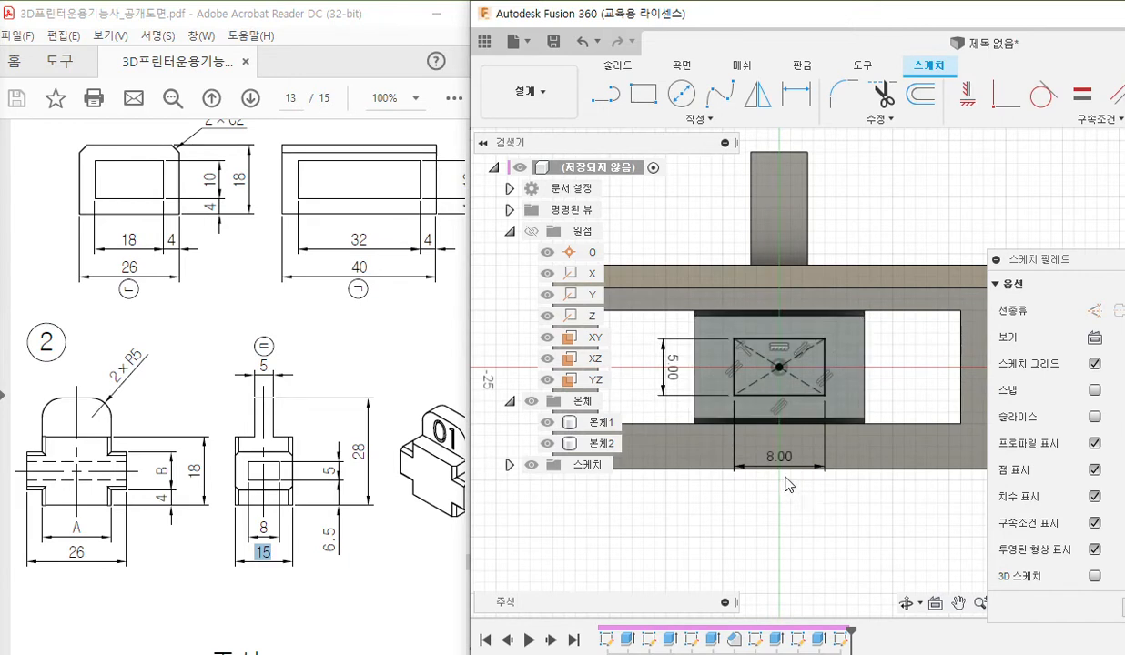
{"action": "left_click_drag", "start_coordinate": [783, 477], "coordinate": [784, 460]}
{"action": "left_click_drag", "start_coordinate": [678, 375], "coordinate": [671, 376]}
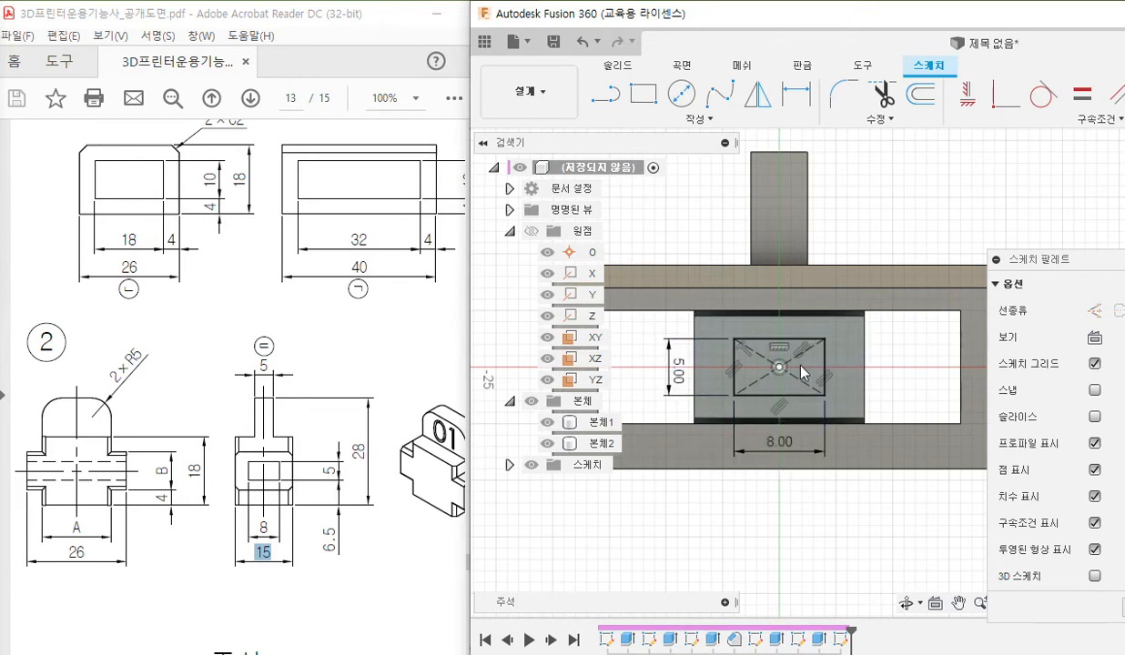
Extrude the 8 by 5 mm rectangle profile with the operation set to Cut (잘라내기) and the extent type set to All (모두).
{"action": "left_click", "coordinate": [782, 387]}
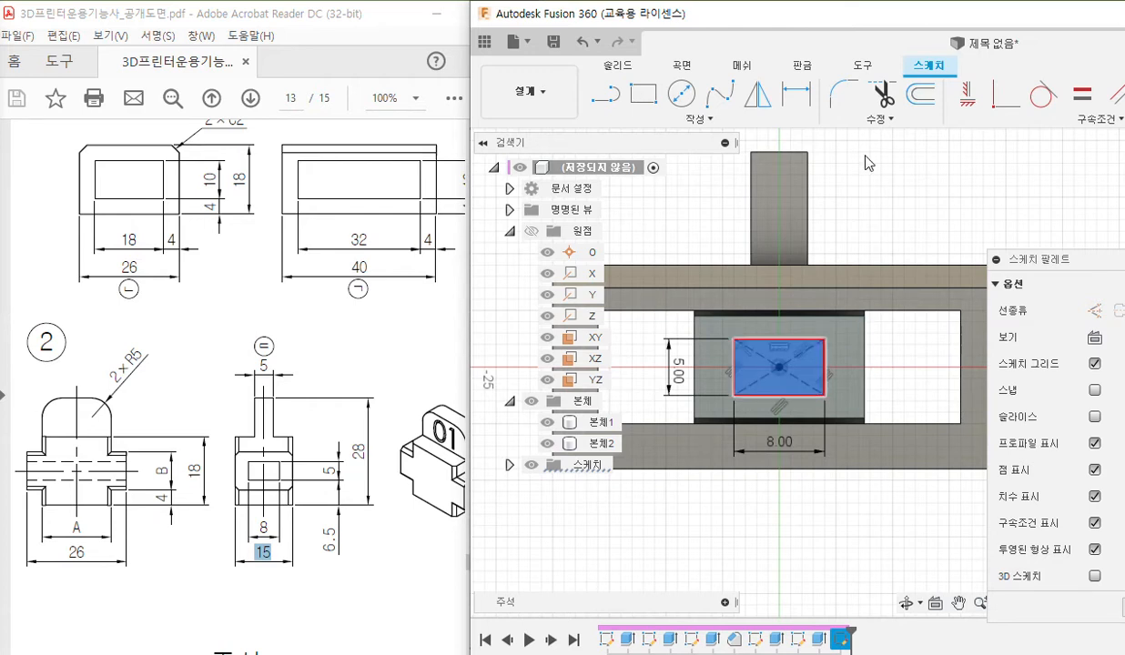
{"action": "double_click", "coordinate": [892, 16]}
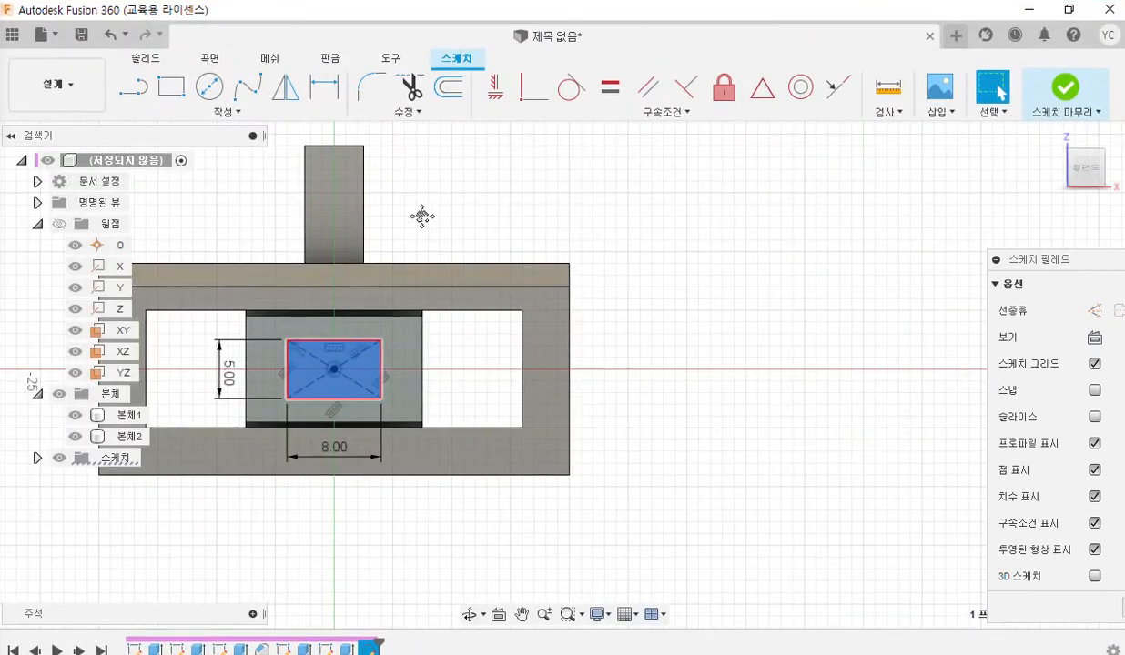
{"action": "middle_click_drag", "start_coordinate": [422, 216], "coordinate": [495, 236]}
{"action": "left_click", "coordinate": [145, 57]}
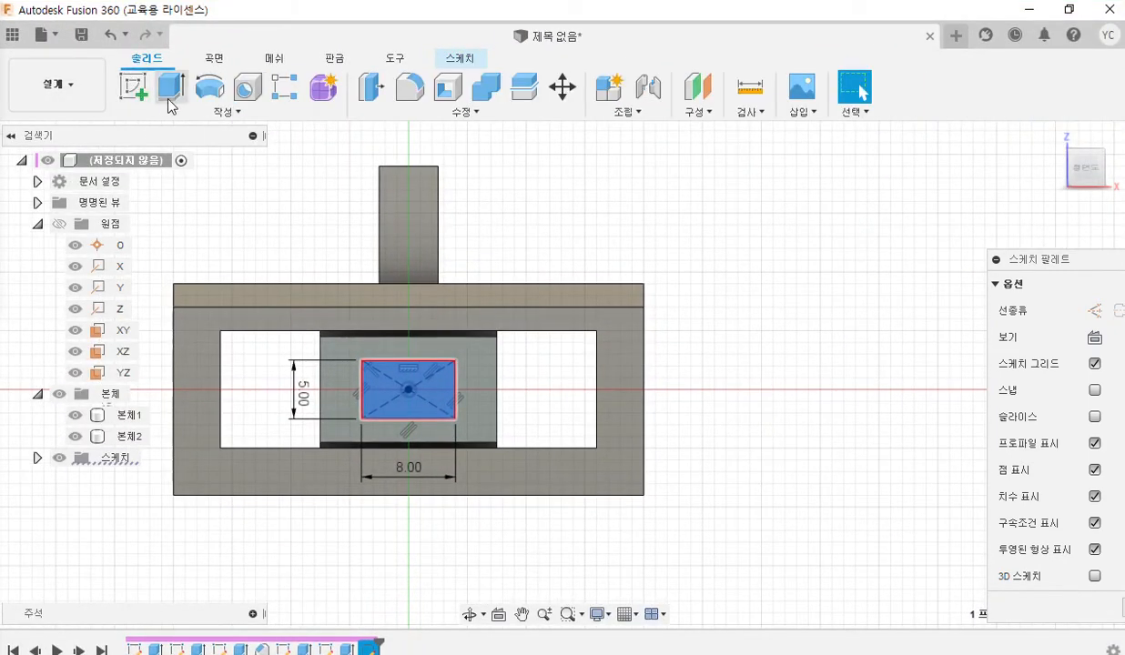
{"action": "left_click", "coordinate": [171, 87]}
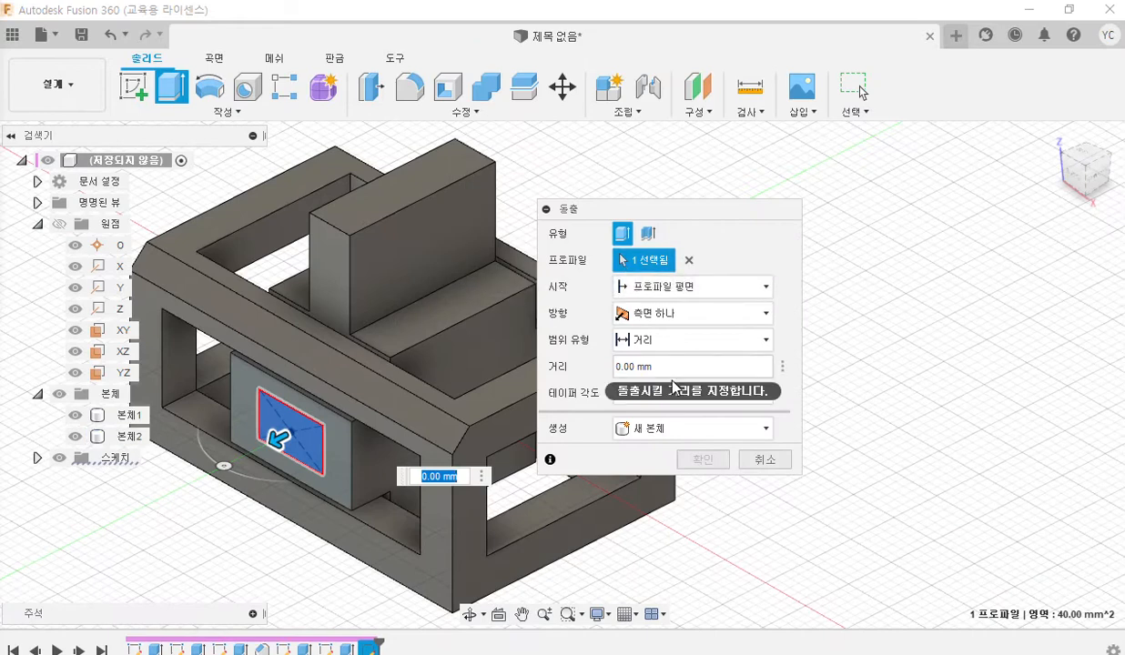
{"action": "left_click", "coordinate": [710, 430]}
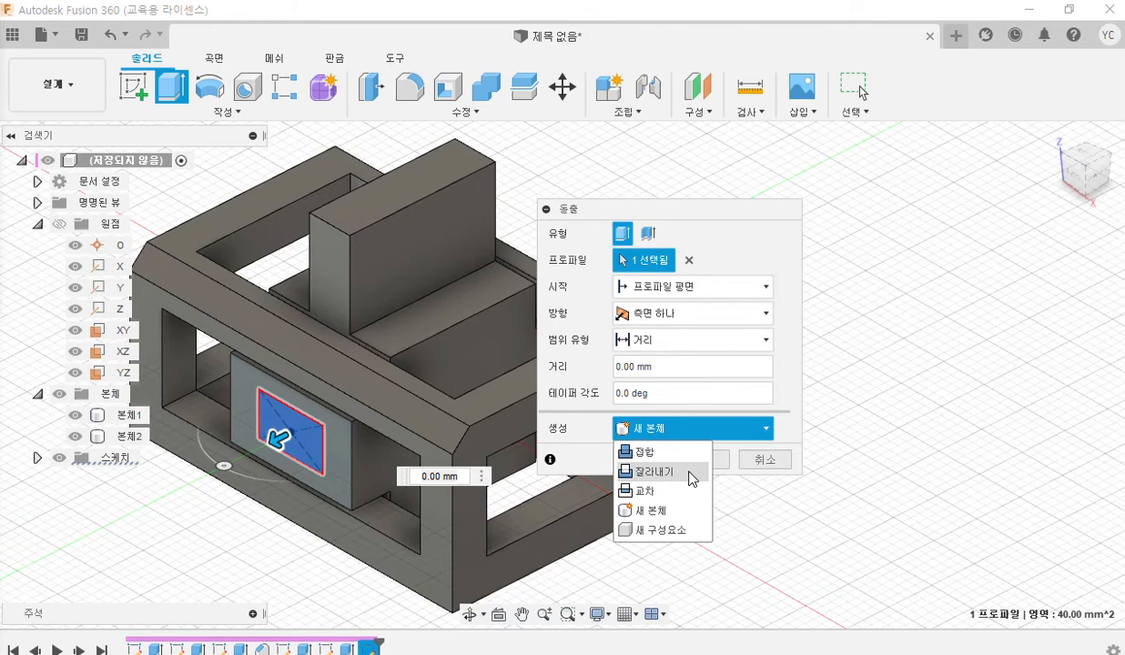
{"action": "left_click", "coordinate": [691, 474]}
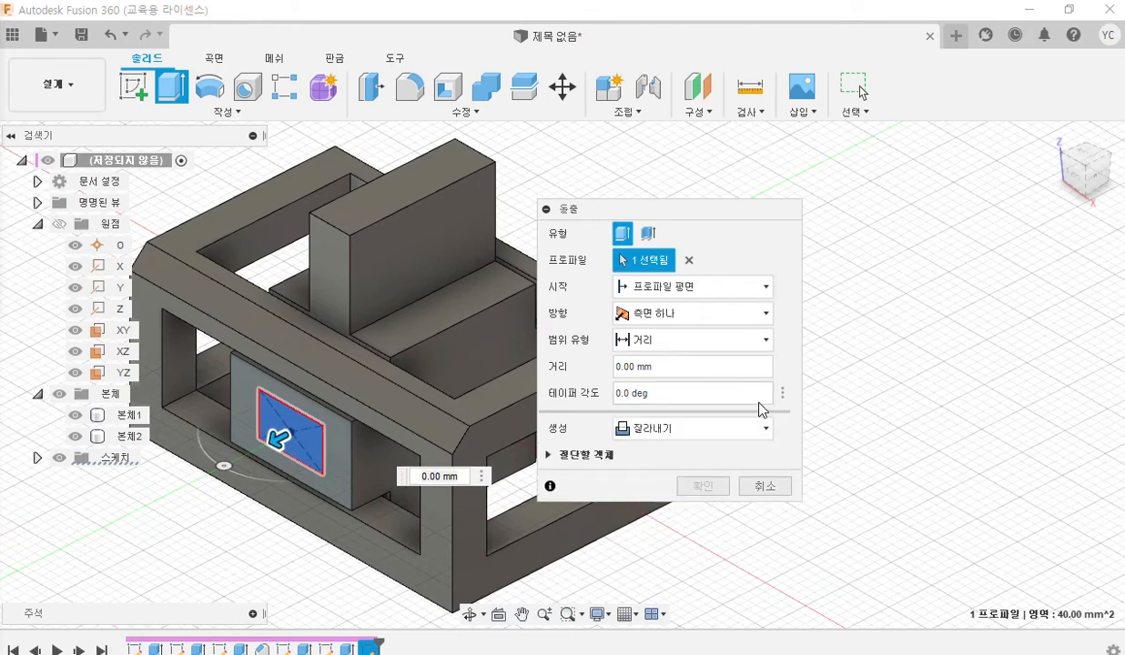
{"action": "left_click", "coordinate": [743, 318]}
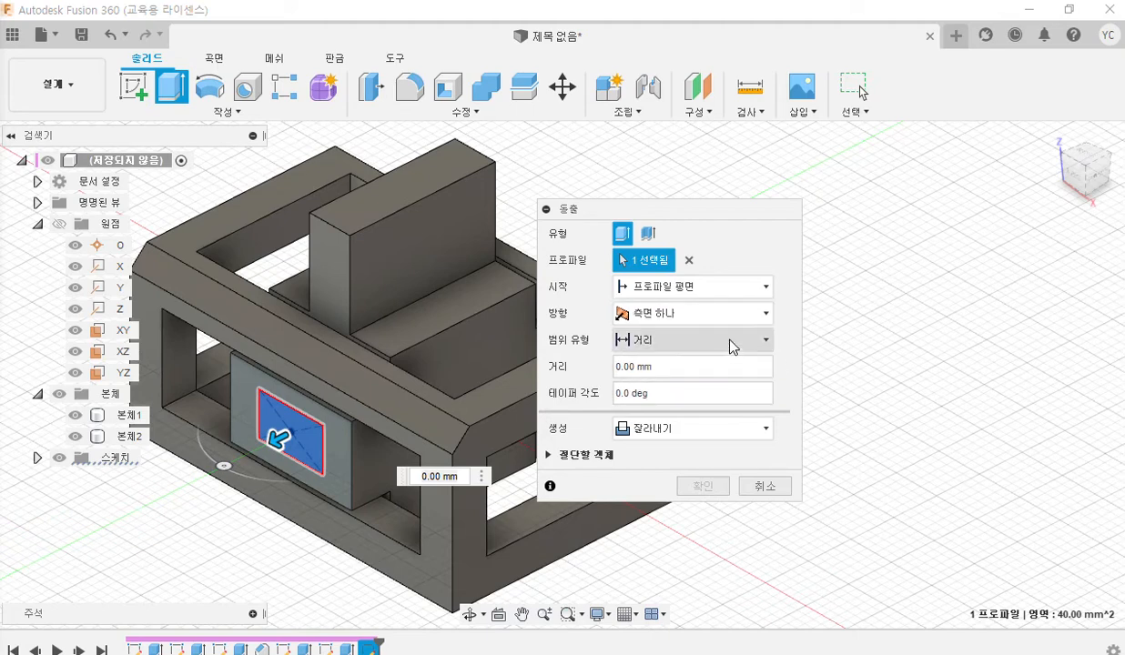
{"action": "left_click", "coordinate": [730, 342]}
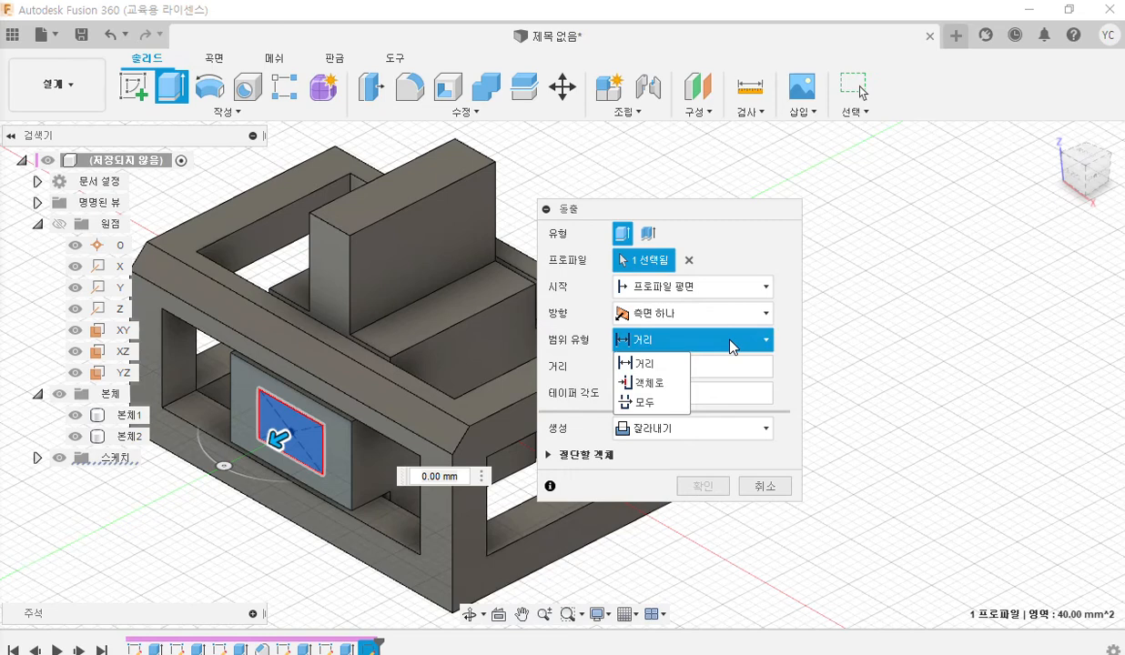
{"action": "left_click", "coordinate": [674, 409]}
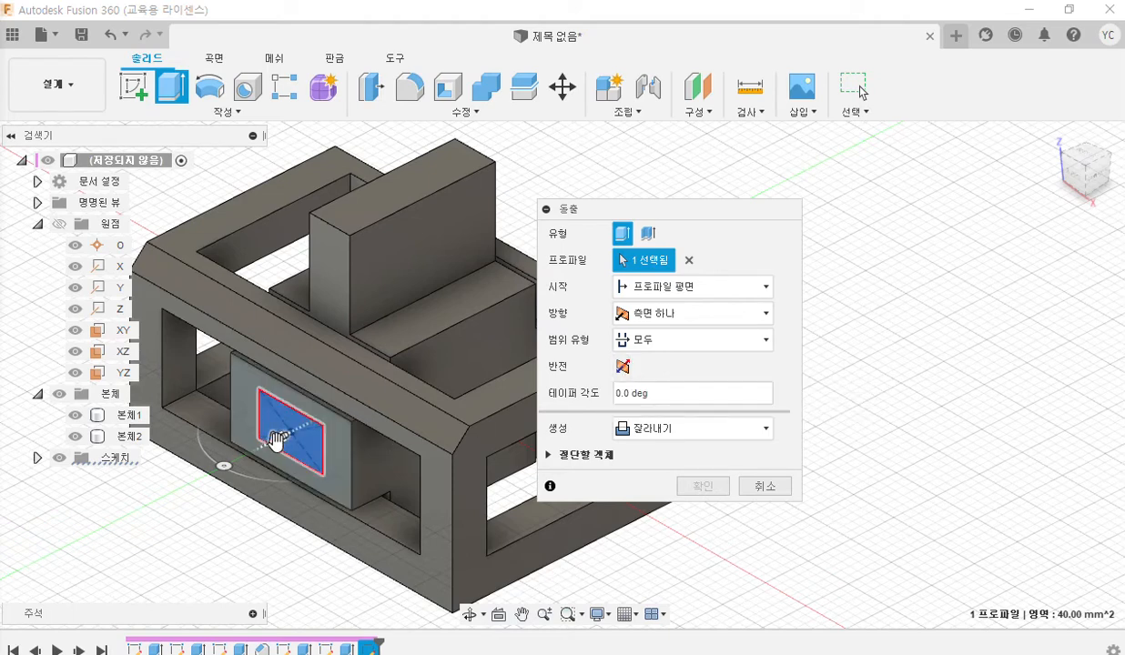
Flip the cut direction so the rectangular hole runs through part 2's body, and complete the extrusion.
{"action": "left_click", "coordinate": [624, 367]}
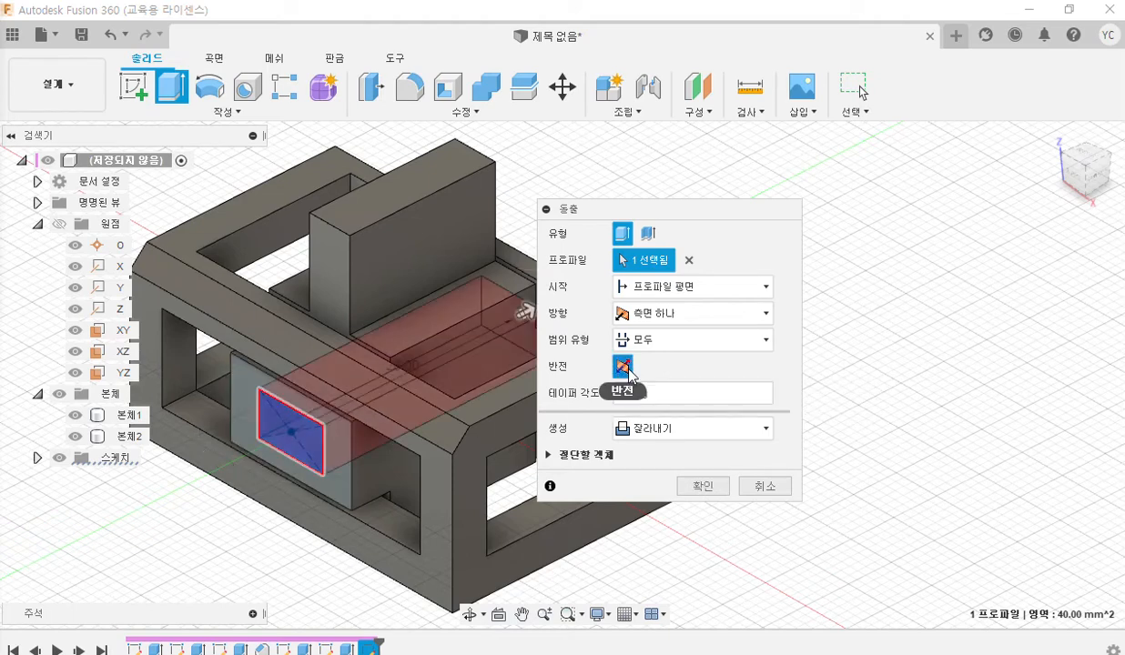
{"action": "left_click", "coordinate": [625, 368]}
{"action": "left_click", "coordinate": [624, 367]}
{"action": "left_click", "coordinate": [625, 367]}
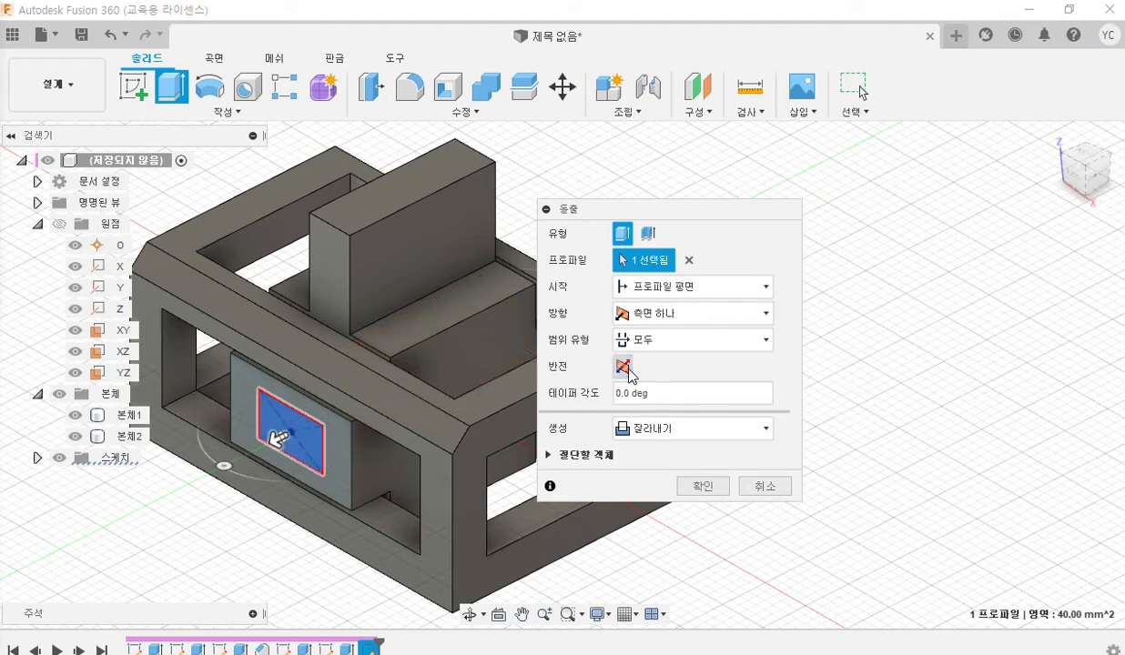
{"action": "left_click", "coordinate": [622, 368]}
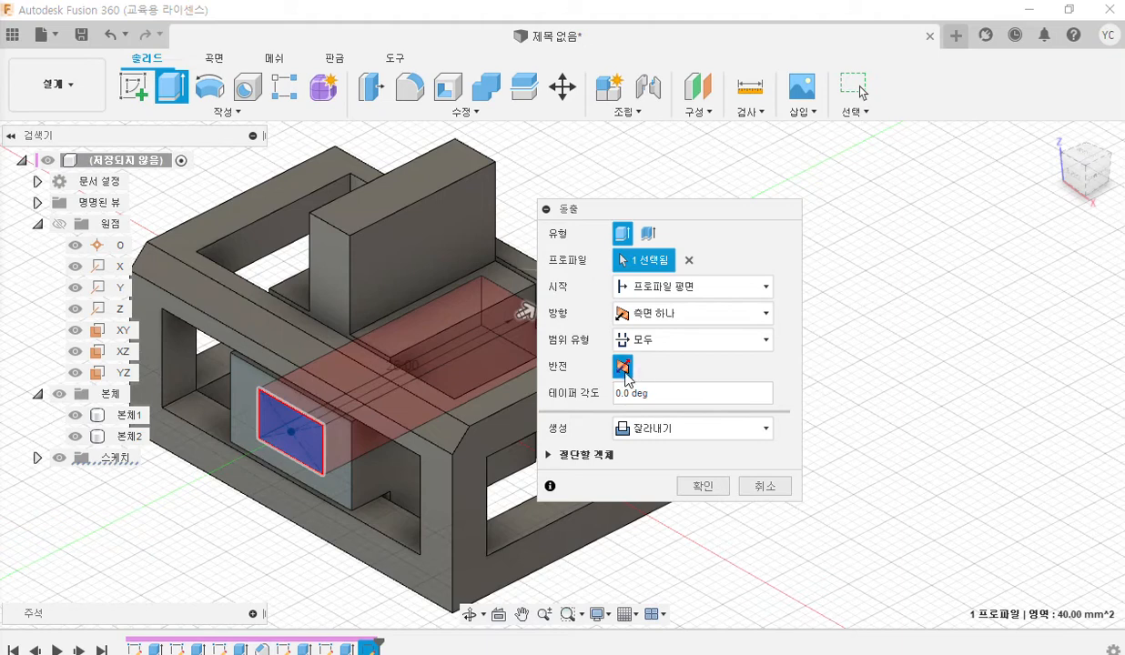
{"action": "left_click_drag", "start_coordinate": [661, 218], "coordinate": [715, 209]}
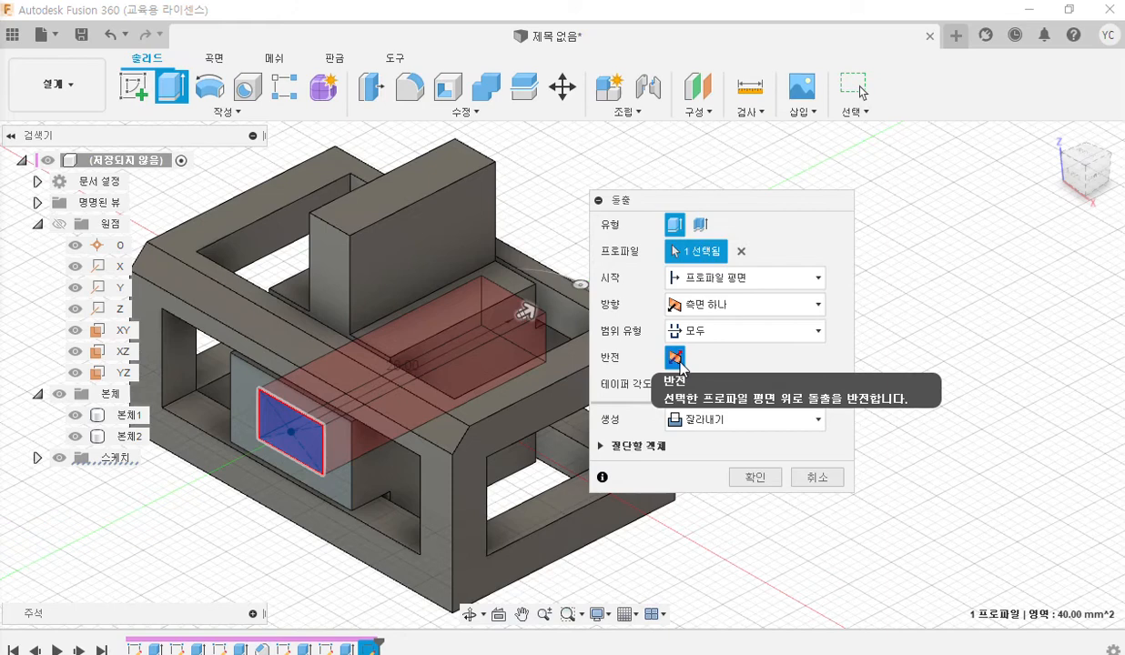
{"action": "left_click", "coordinate": [752, 480]}
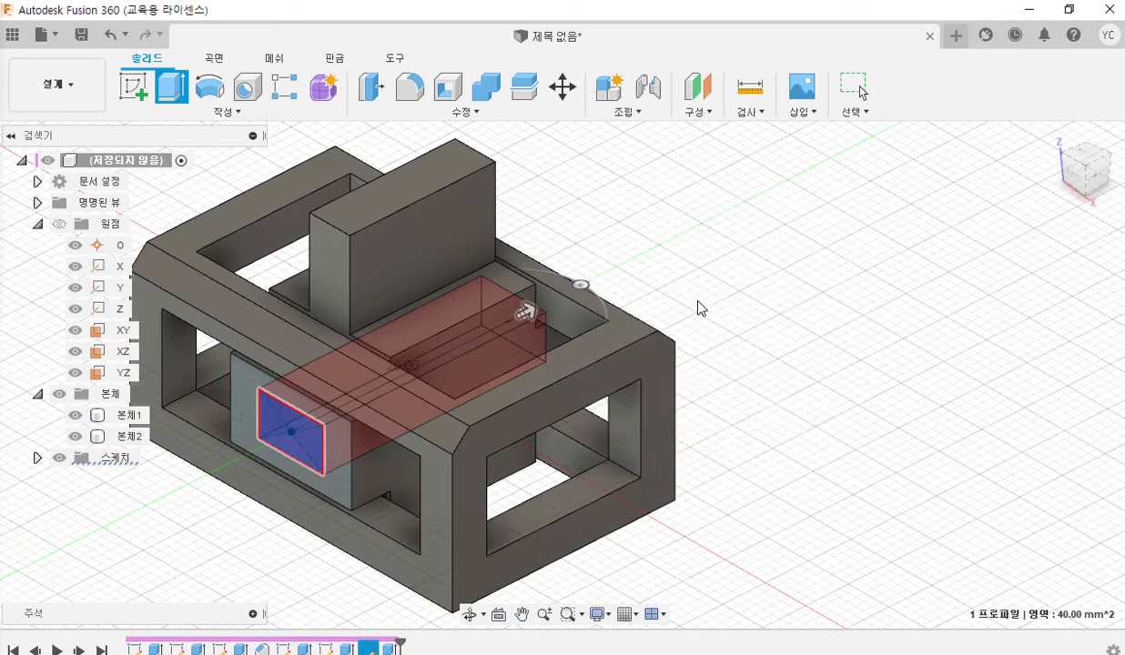
{"action": "middle_click_drag", "start_coordinate": [653, 282], "coordinate": [734, 260]}
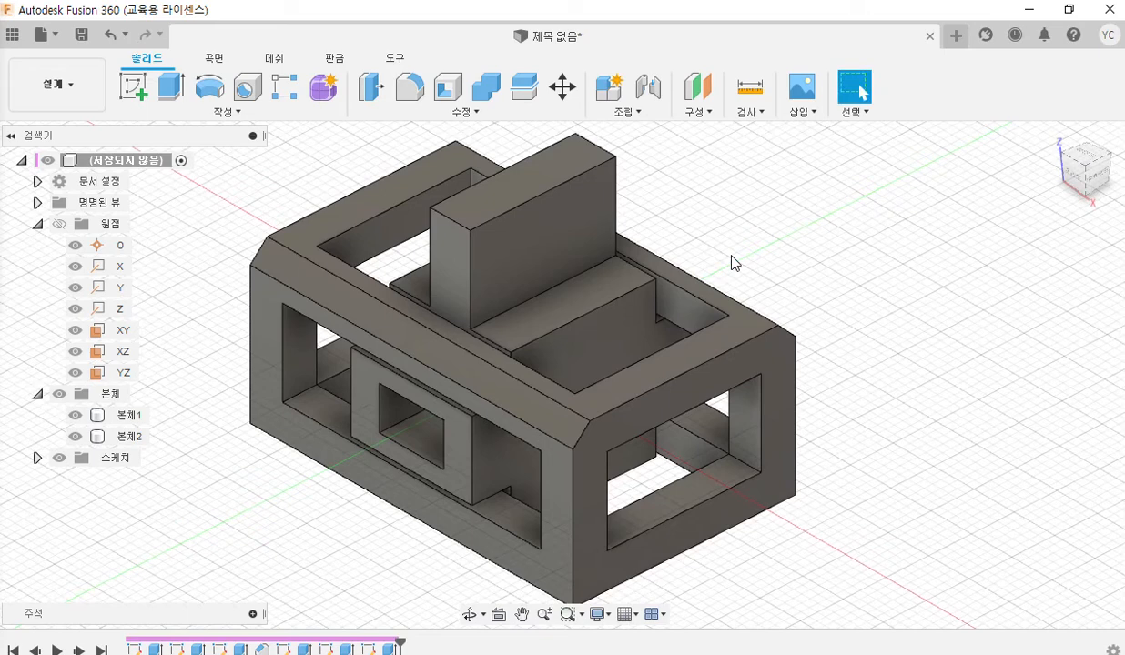
With the PDF drawing beside the model, pen-circle 본체1 and its visibility icon, and hide that body to isolate part 2.
{"action": "left_click", "coordinate": [1070, 11]}
{"action": "middle_click_drag", "start_coordinate": [979, 300], "coordinate": [873, 340]}
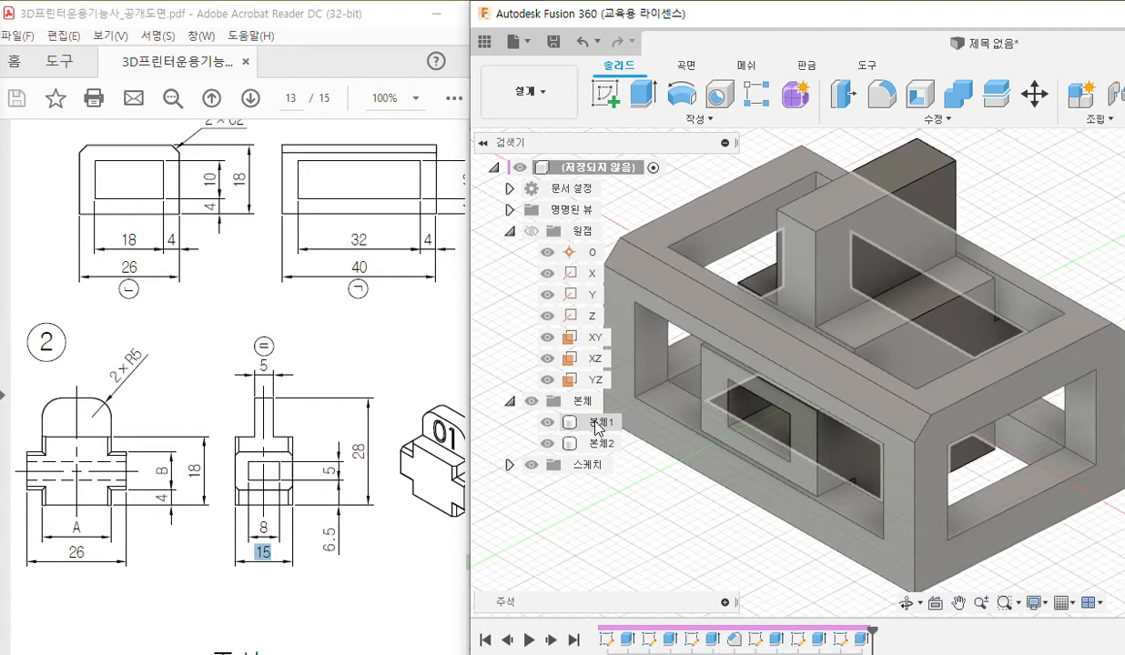
{"action": "key", "text": "F12"}
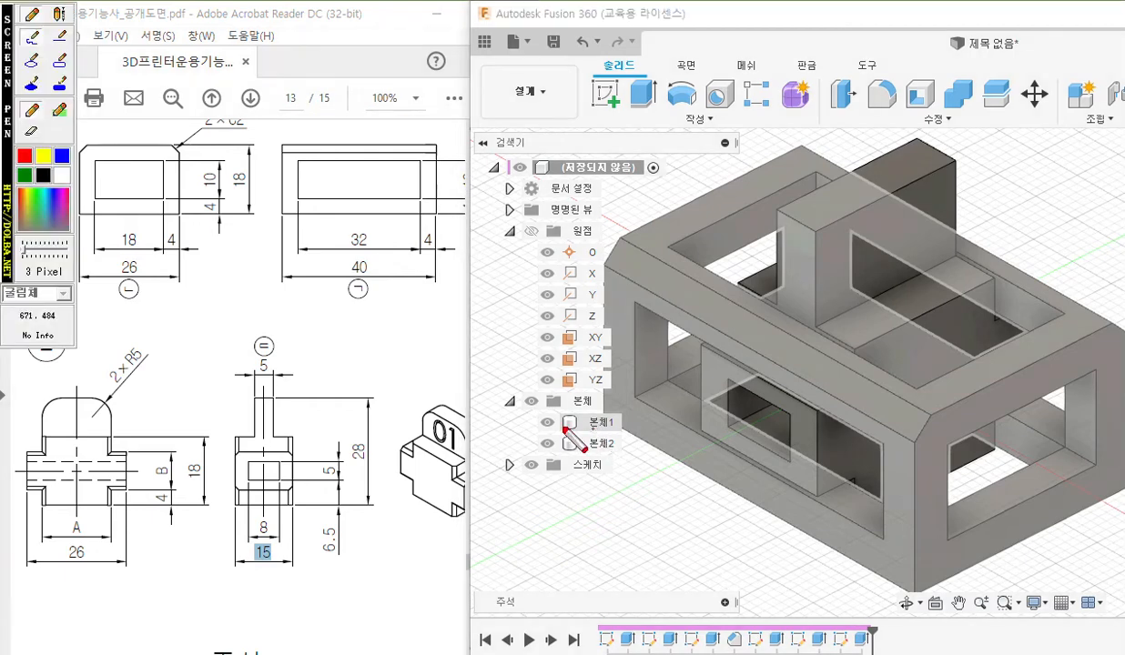
{"action": "mouse_move", "coordinate": [551, 432]}
{"action": "left_mouse_down"}
{"action": "mouse_move", "coordinate": [542, 419]}
{"action": "mouse_move", "coordinate": [617, 428]}
{"action": "mouse_move", "coordinate": [546, 425]}
{"action": "mouse_move", "coordinate": [557, 440]}
{"action": "mouse_move", "coordinate": [537, 417]}
{"action": "mouse_move", "coordinate": [557, 414]}
{"action": "mouse_move", "coordinate": [545, 446]}
{"action": "left_mouse_up"}
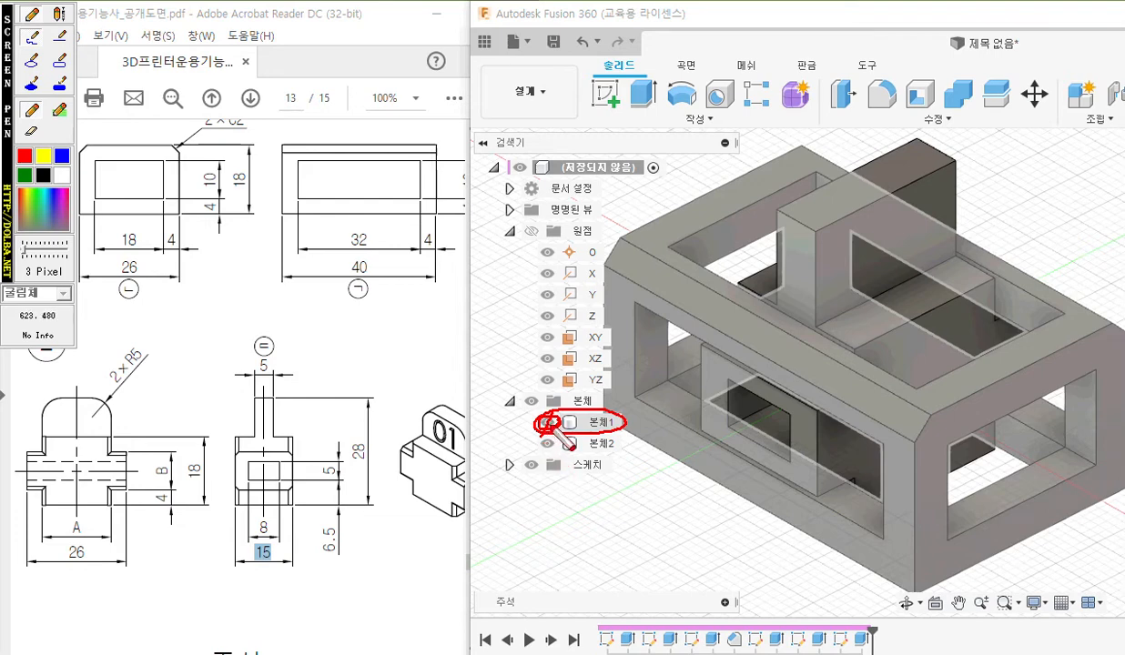
{"action": "key", "text": "Escape"}
{"action": "left_click", "coordinate": [547, 423]}
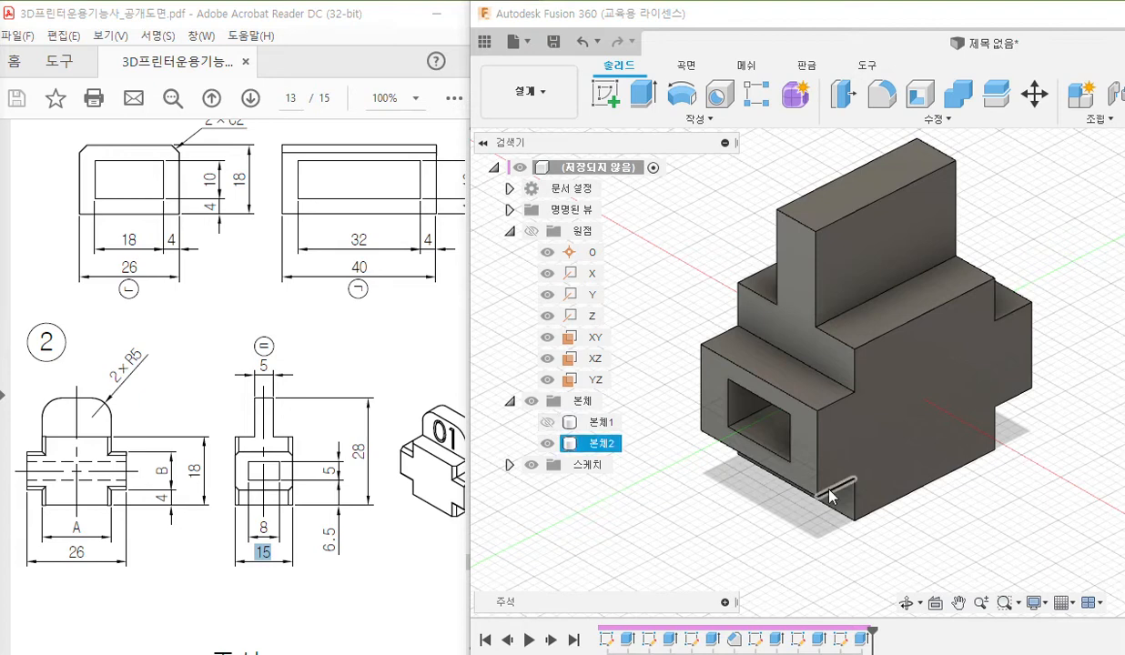
{"action": "left_click", "coordinate": [930, 471]}
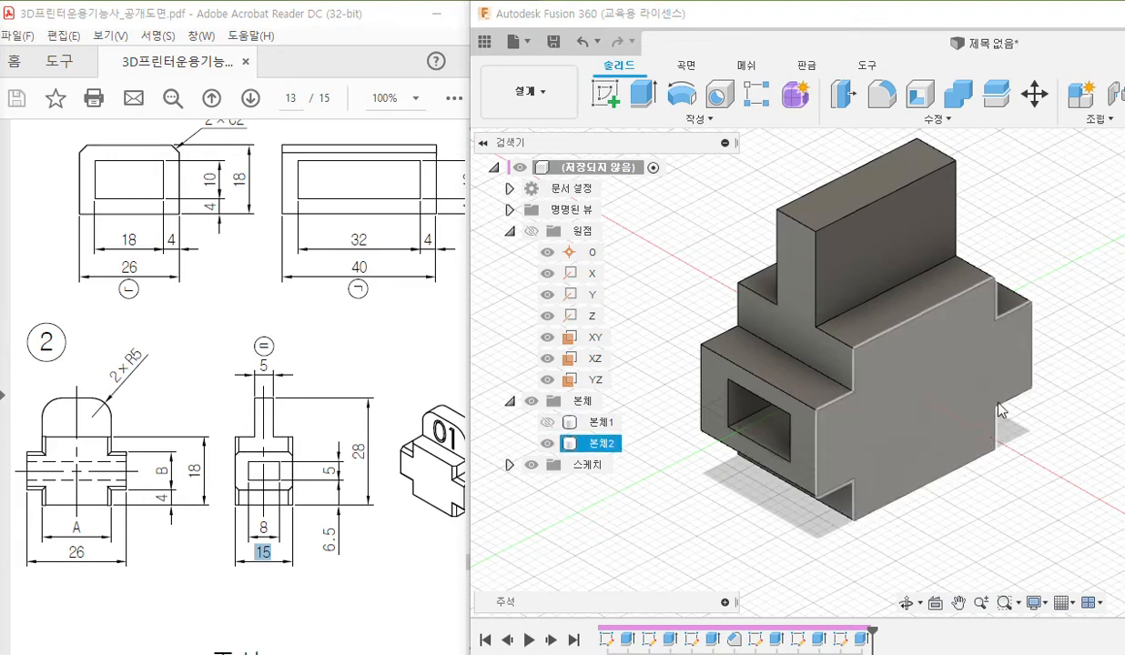
{"action": "left_click", "coordinate": [685, 265]}
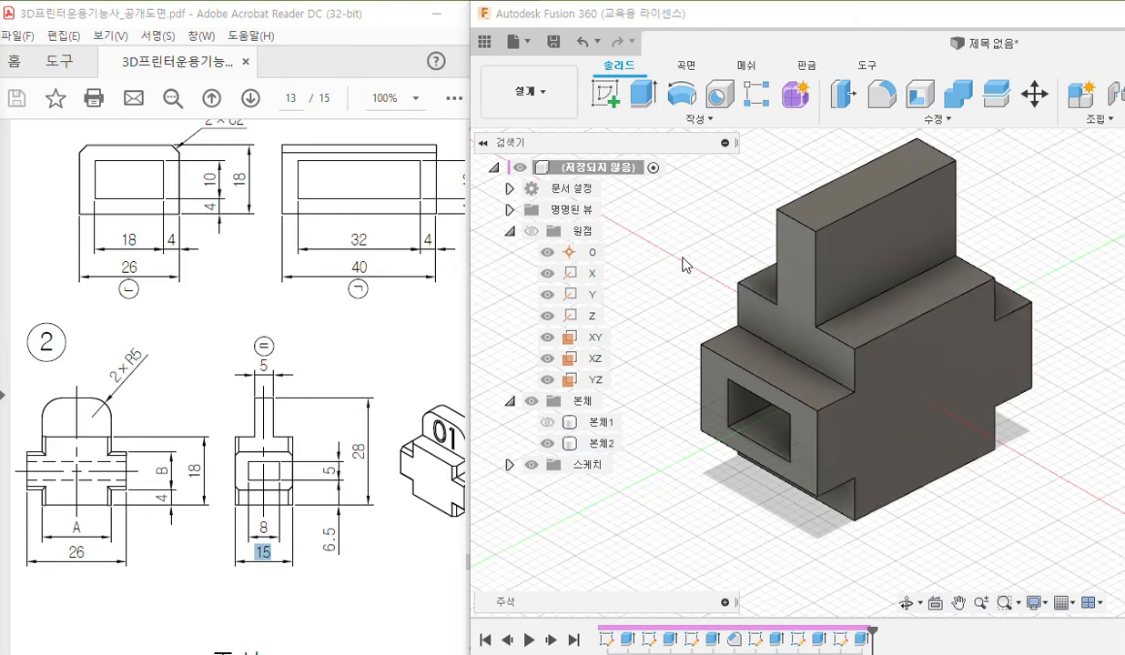
Compare part 2 with the PDF's isometric view, pen-trace the edges where the upright tab meets the shoulders, and clear the marks.
{"action": "left_click", "coordinate": [391, 344]}
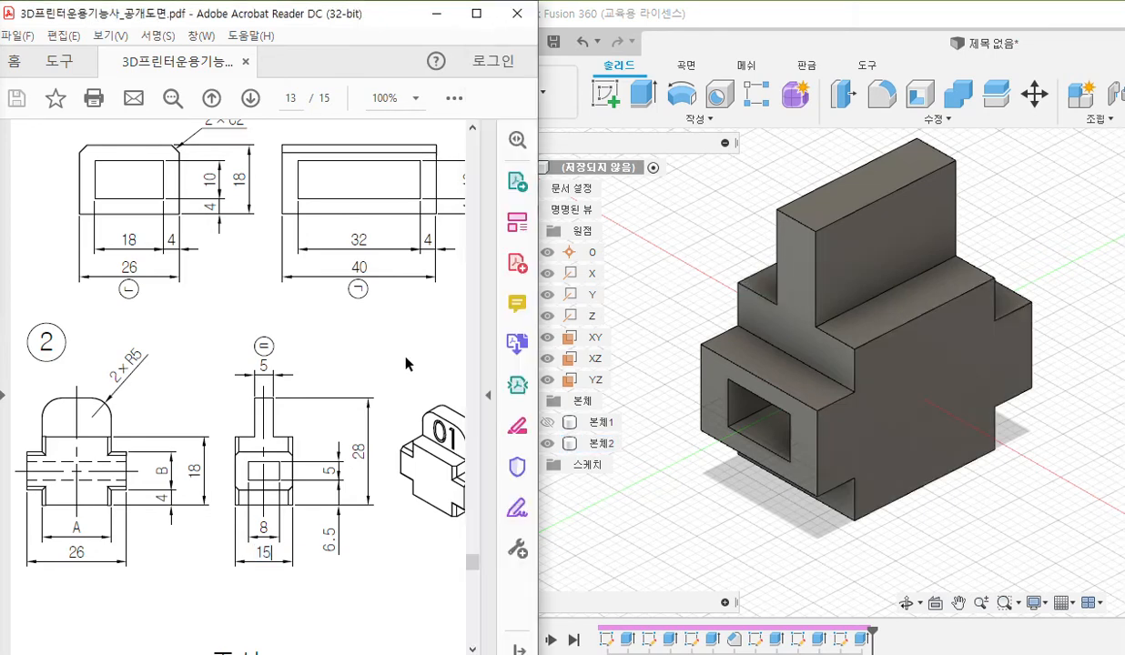
{"action": "key", "text": "Right"}
{"action": "key", "text": "Right"}
{"action": "key", "text": "Right"}
{"action": "key", "text": "Right"}
{"action": "key", "text": "Right"}
{"action": "key", "text": "Right"}
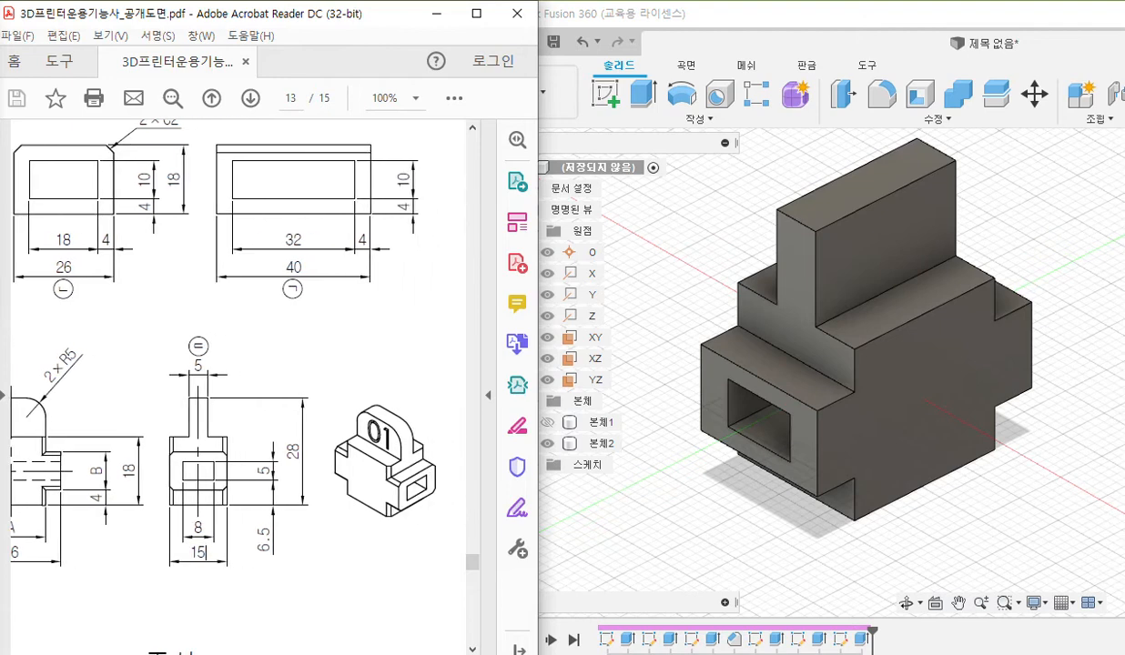
{"action": "key", "text": "Right"}
{"action": "key", "text": "Left"}
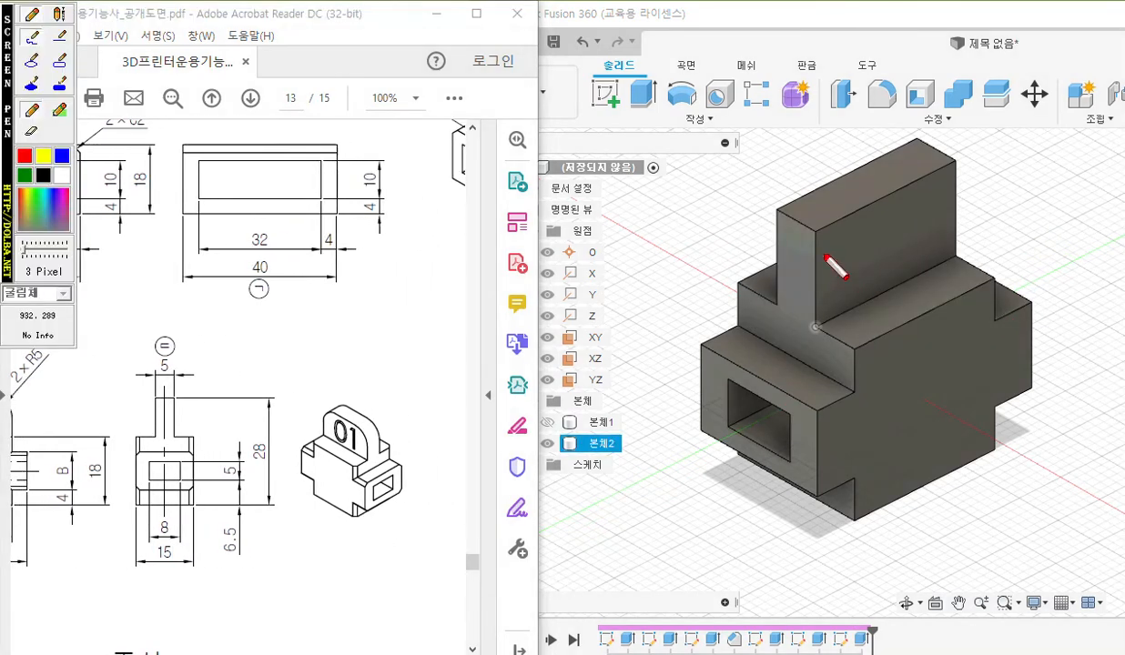
{"action": "mouse_move", "coordinate": [815, 235]}
{"action": "left_mouse_down"}
{"action": "mouse_move", "coordinate": [813, 314]}
{"action": "mouse_move", "coordinate": [863, 344]}
{"action": "left_mouse_up"}
{"action": "mouse_move", "coordinate": [779, 211]}
{"action": "left_mouse_down"}
{"action": "mouse_move", "coordinate": [776, 307]}
{"action": "mouse_move", "coordinate": [728, 285]}
{"action": "left_mouse_up"}
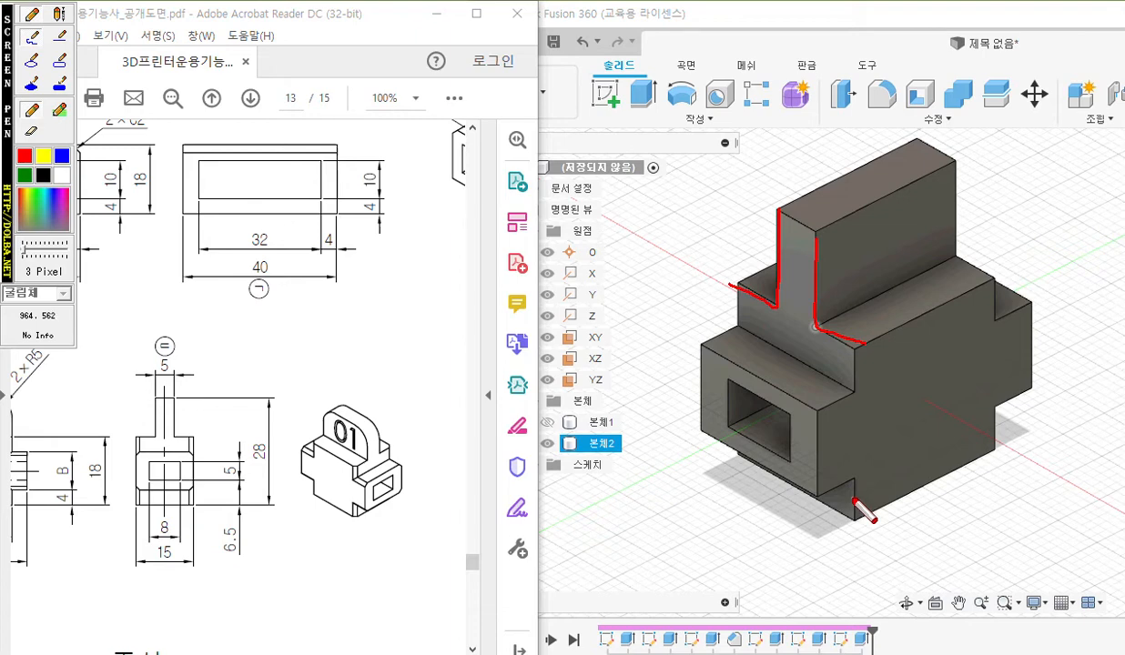
{"action": "key", "text": "Escape"}
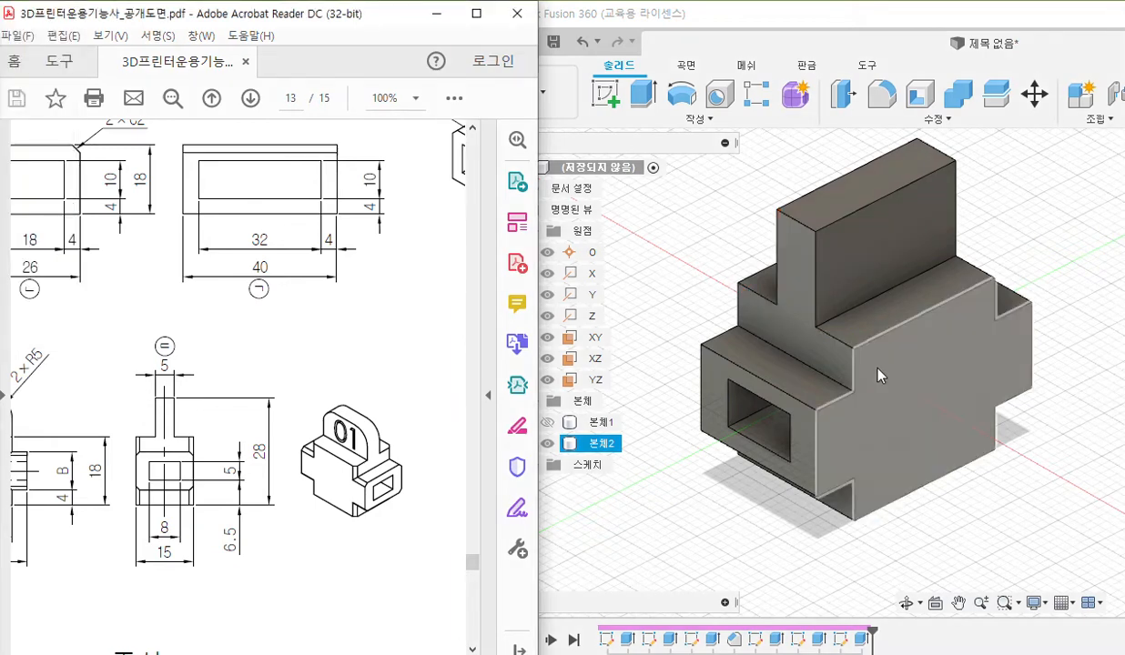
Pen-trace the edges of the four notched corners on part 2's large side face and clear the markings.
{"action": "key", "text": "F2"}
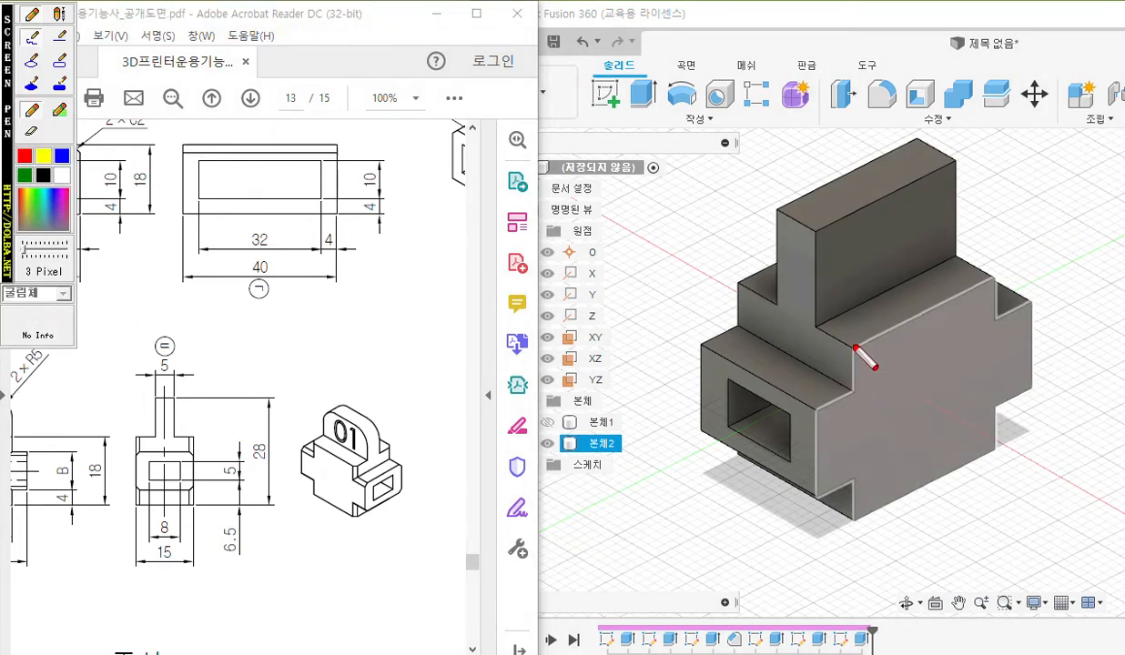
{"action": "mouse_move", "coordinate": [855, 349]}
{"action": "left_mouse_down"}
{"action": "mouse_move", "coordinate": [854, 391]}
{"action": "mouse_move", "coordinate": [819, 411]}
{"action": "left_mouse_up"}
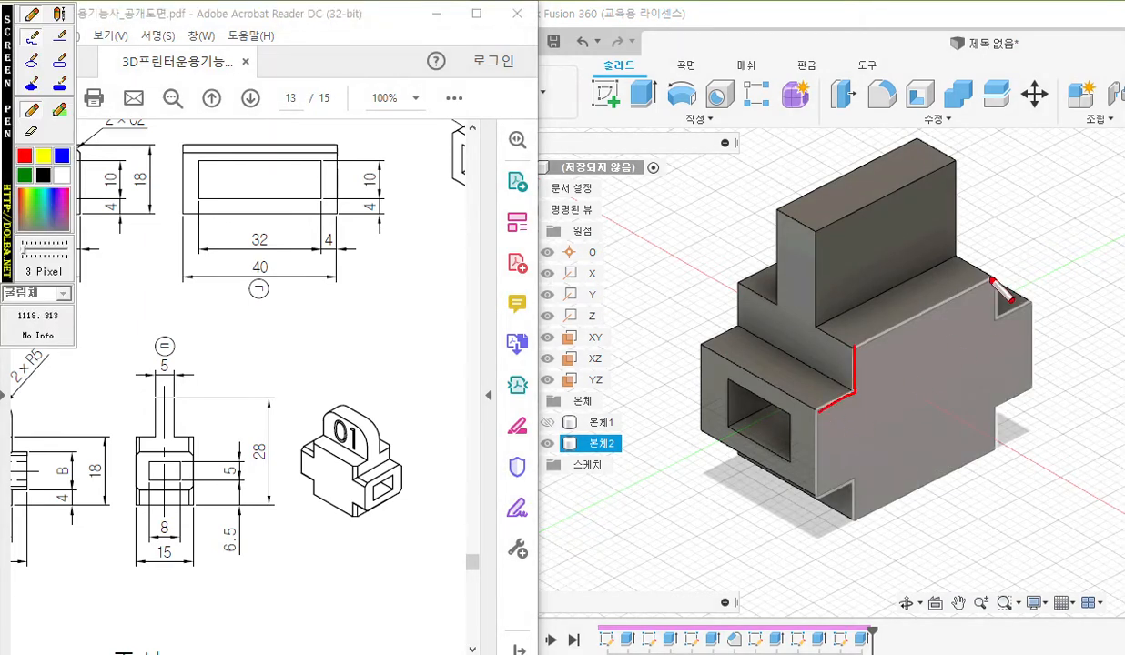
{"action": "mouse_move", "coordinate": [990, 271]}
{"action": "left_mouse_down"}
{"action": "mouse_move", "coordinate": [990, 323]}
{"action": "mouse_move", "coordinate": [1042, 294]}
{"action": "left_mouse_up"}
{"action": "mouse_move", "coordinate": [856, 527]}
{"action": "left_mouse_down"}
{"action": "mouse_move", "coordinate": [817, 492]}
{"action": "mouse_move", "coordinate": [797, 501]}
{"action": "left_mouse_up"}
{"action": "left_click_drag", "start_coordinate": [1000, 457], "coordinate": [1042, 380]}
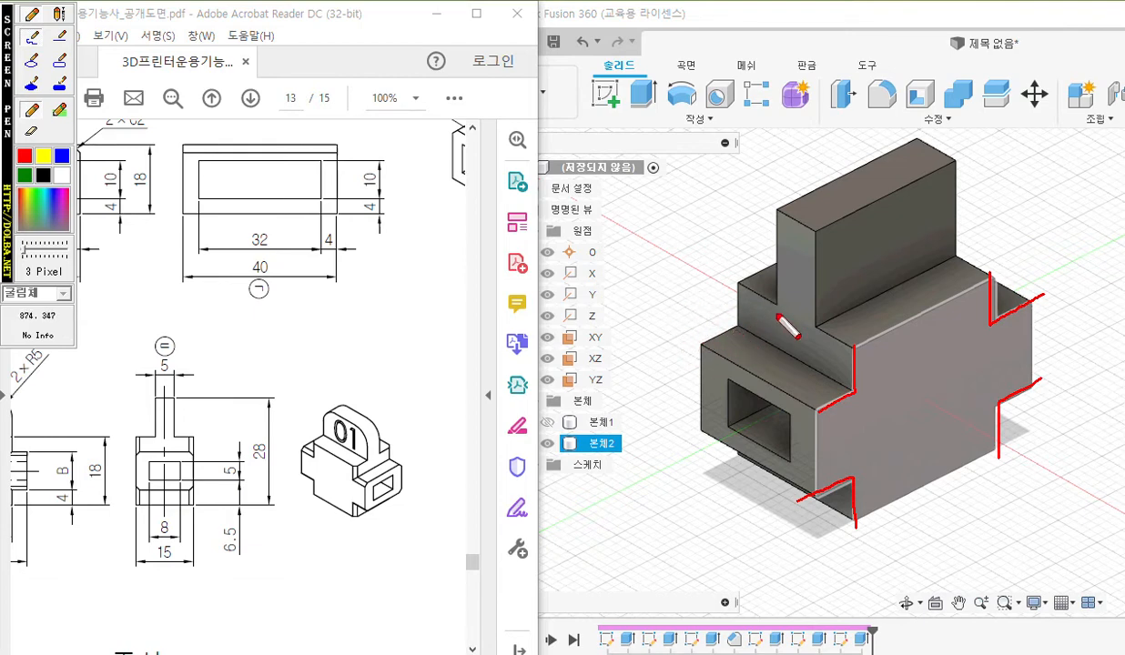
{"action": "key", "text": "Escape"}
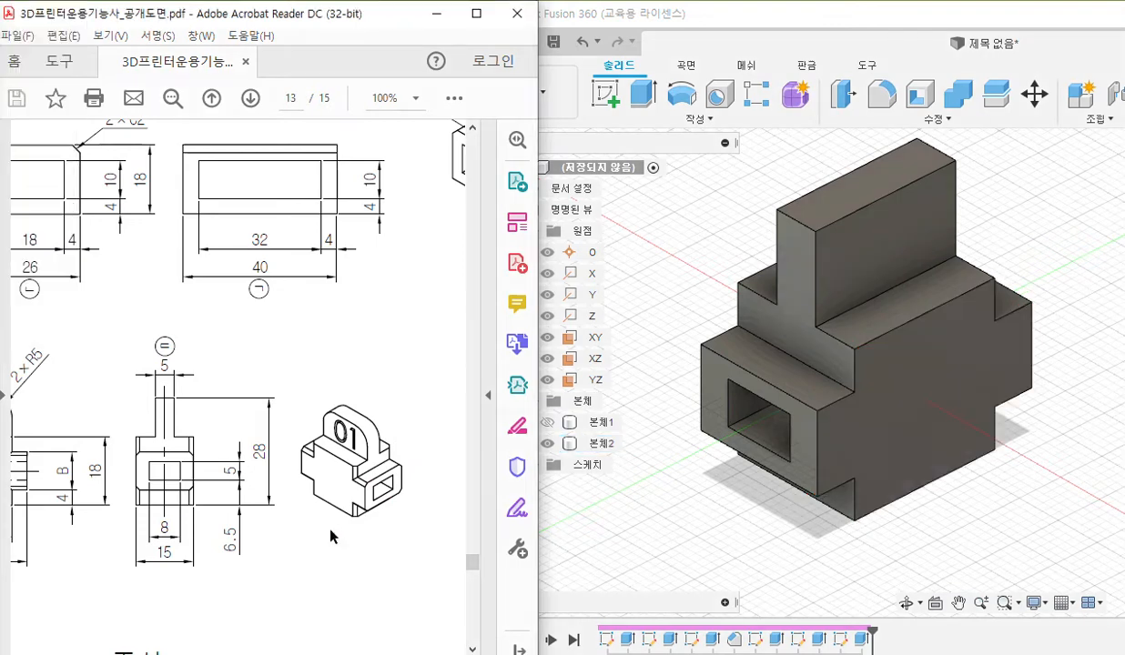
Pen-underline the chamfer note 모떼기는 C1 below the PDF drawing and clear the underline.
{"action": "scroll", "coordinate": [346, 535], "scroll_direction": "down", "scroll_amount": 2}
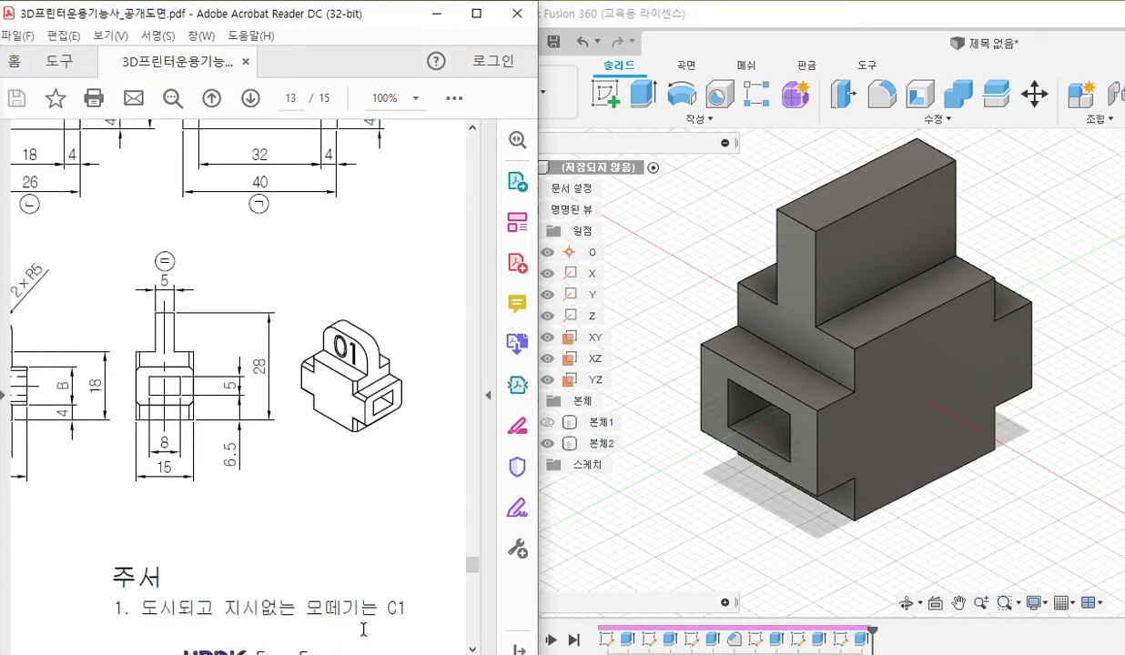
{"action": "key", "text": "F9"}
{"action": "left_click_drag", "start_coordinate": [301, 626], "coordinate": [435, 627]}
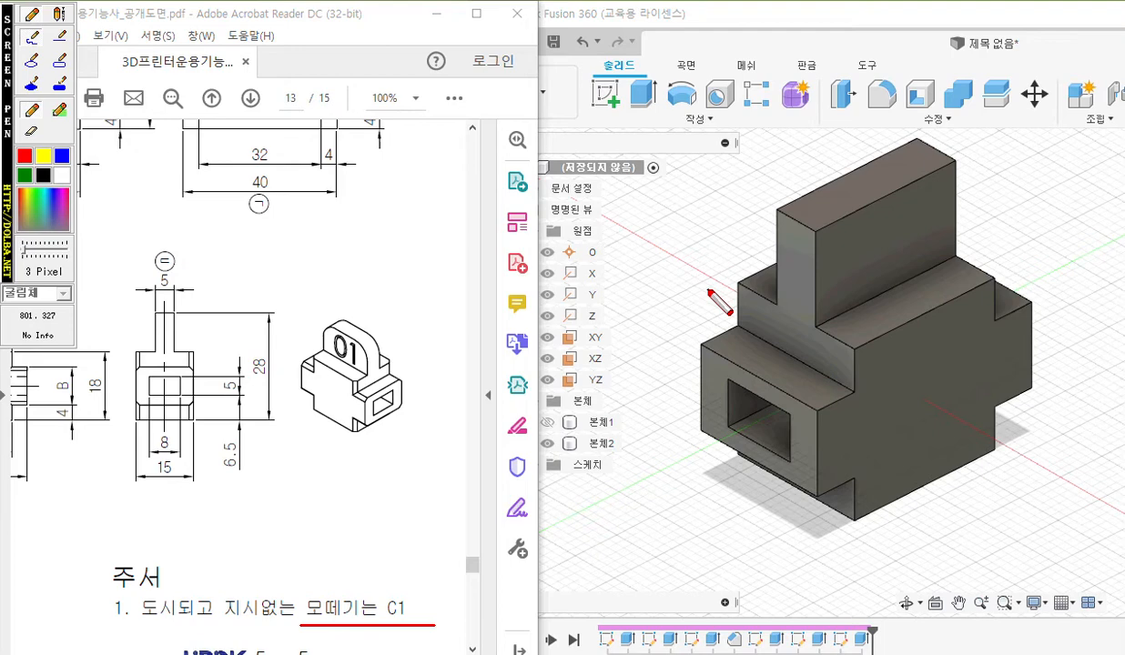
{"action": "key", "text": "Escape"}
Select the edges of all four notched corners on part 2's large side face.
{"action": "left_click", "coordinate": [851, 370]}
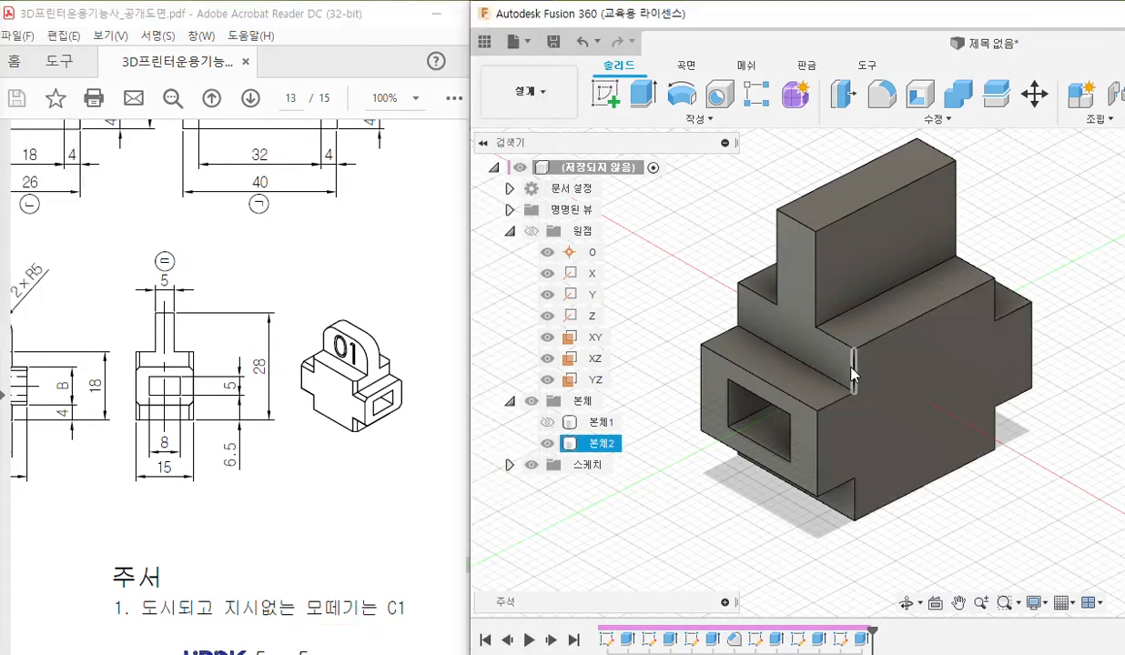
{"action": "left_click", "coordinate": [837, 496]}
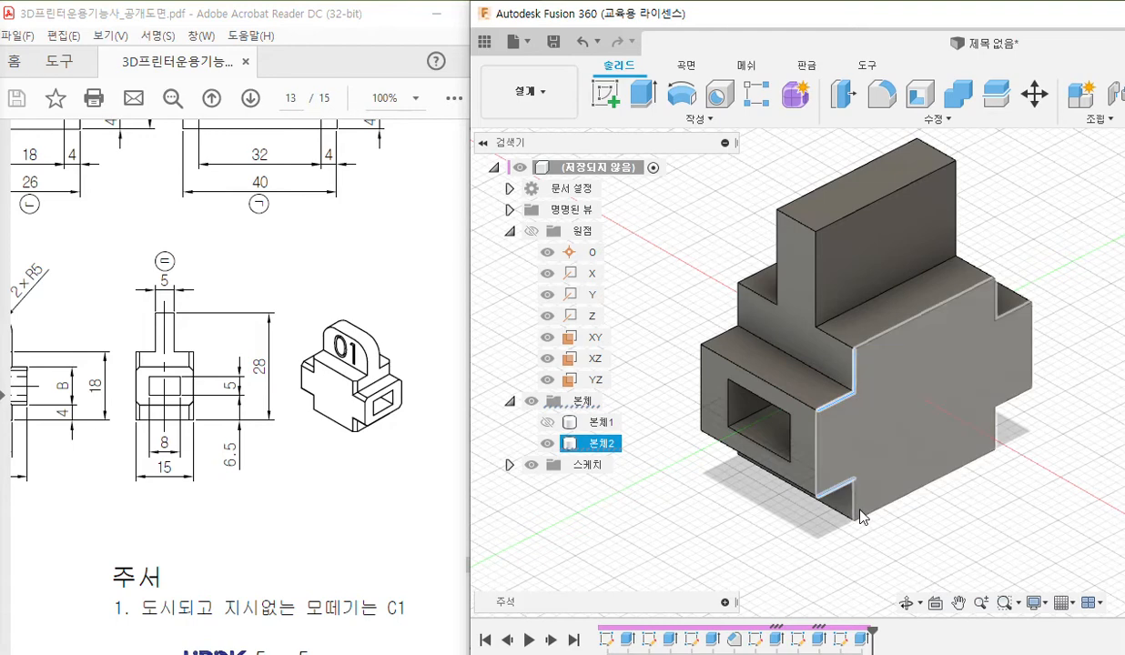
{"action": "left_click", "coordinate": [1009, 310]}
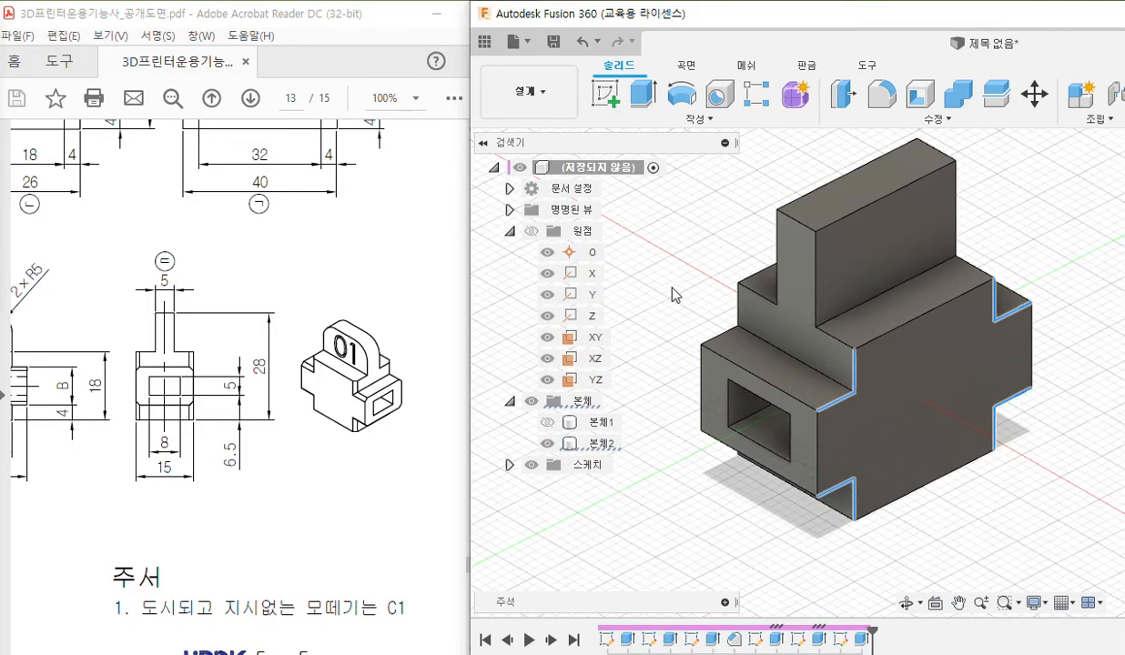
Add the matching edges of the four notched corners on part 2's opposite large side face to the selection.
{"action": "middle_click_drag", "start_coordinate": [662, 302], "coordinate": [809, 296], "text": "shift"}
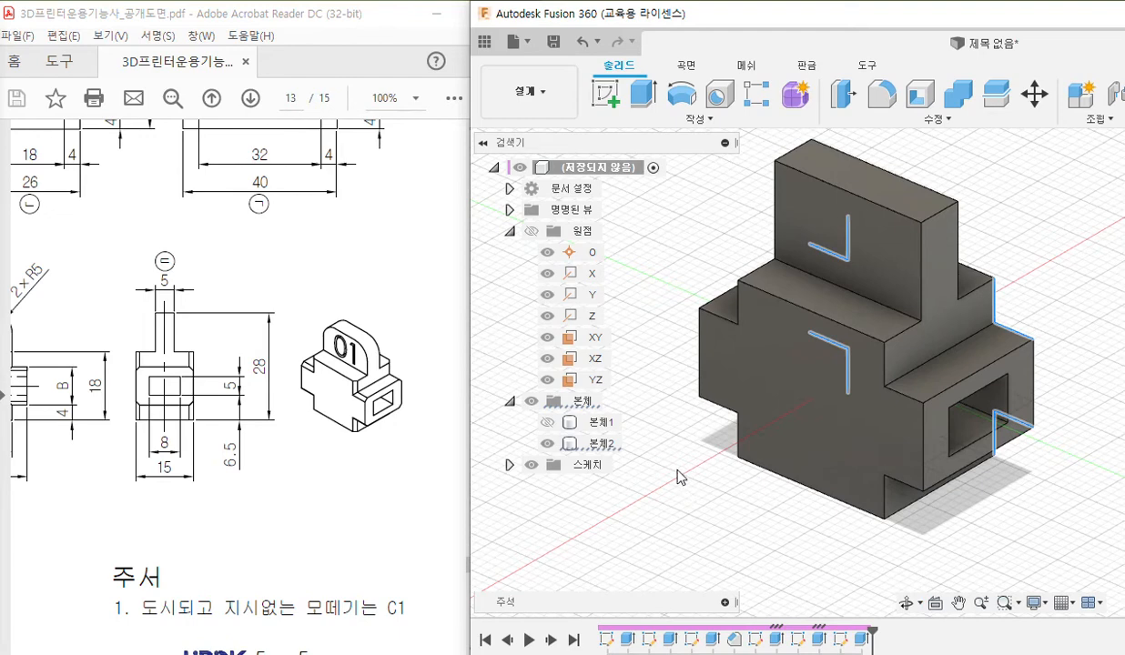
{"action": "left_click", "coordinate": [740, 308]}
{"action": "left_click", "coordinate": [741, 308]}
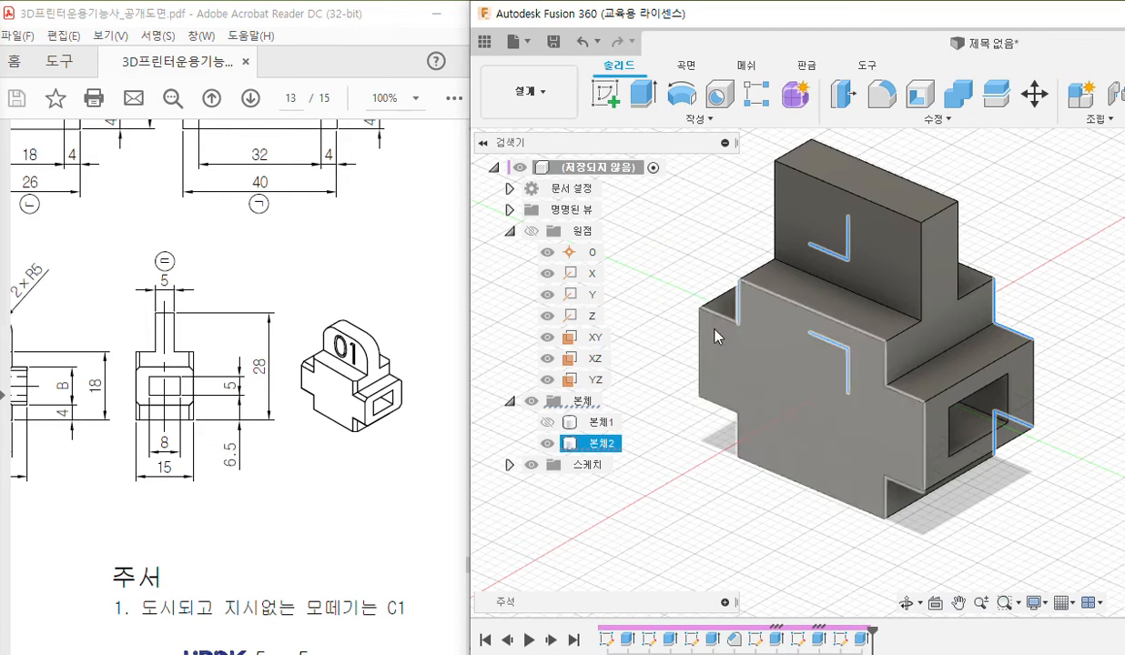
{"action": "left_click", "coordinate": [719, 321]}
{"action": "left_click", "coordinate": [717, 406]}
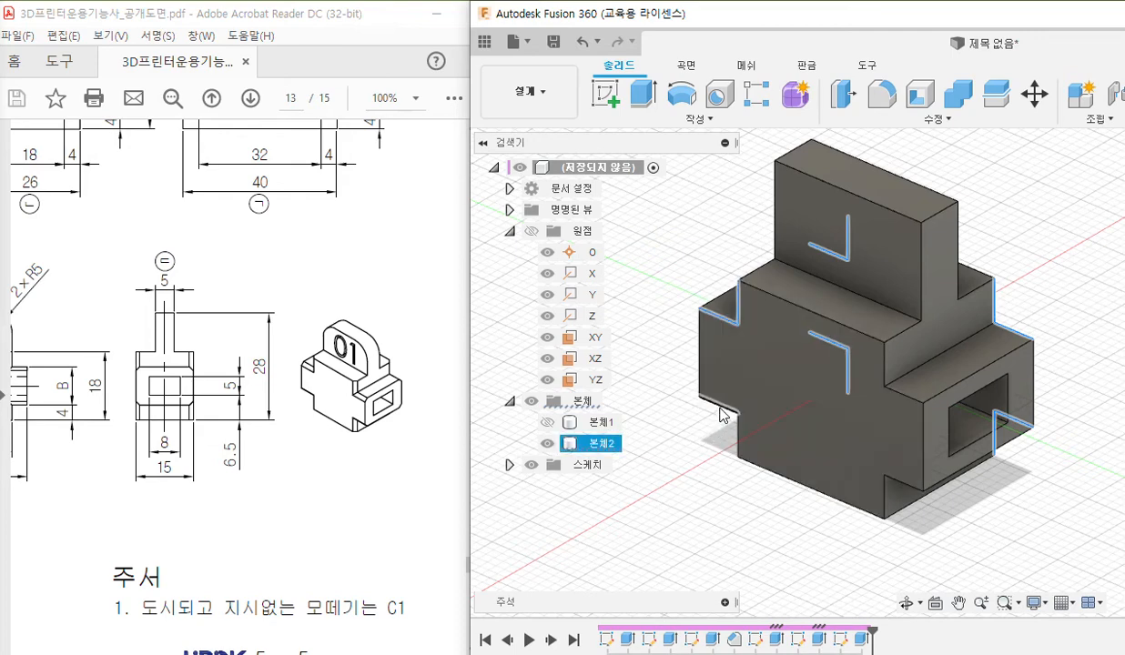
{"action": "left_click", "coordinate": [739, 444]}
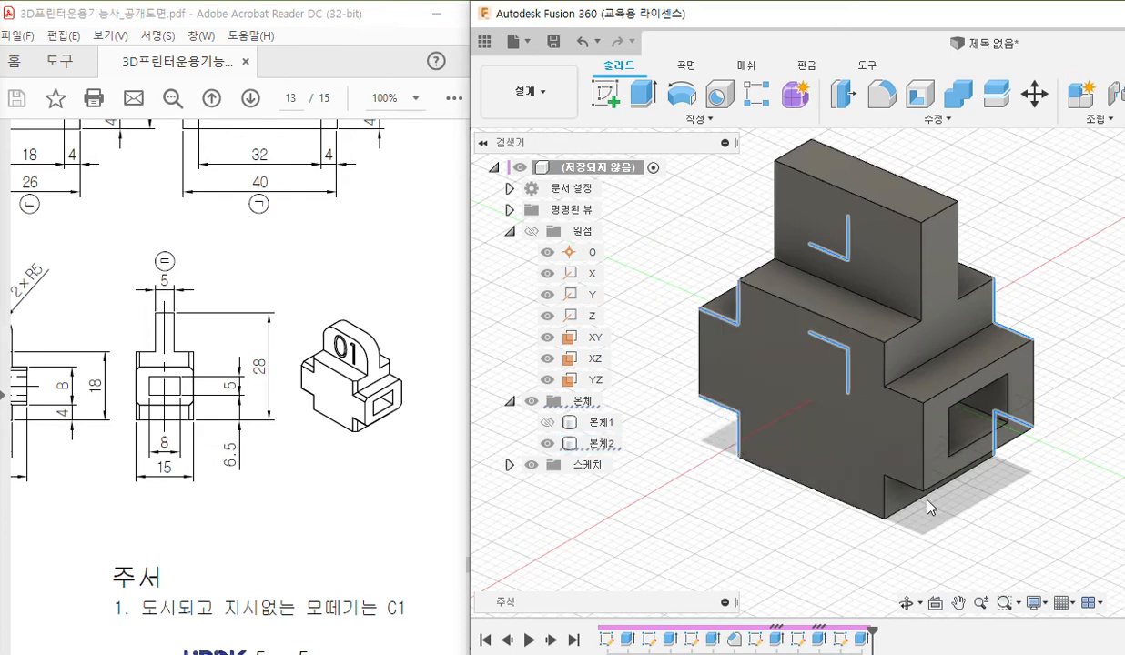
{"action": "left_click", "coordinate": [884, 500]}
{"action": "left_click", "coordinate": [902, 486]}
{"action": "left_click", "coordinate": [904, 395], "text": "ctrl"}
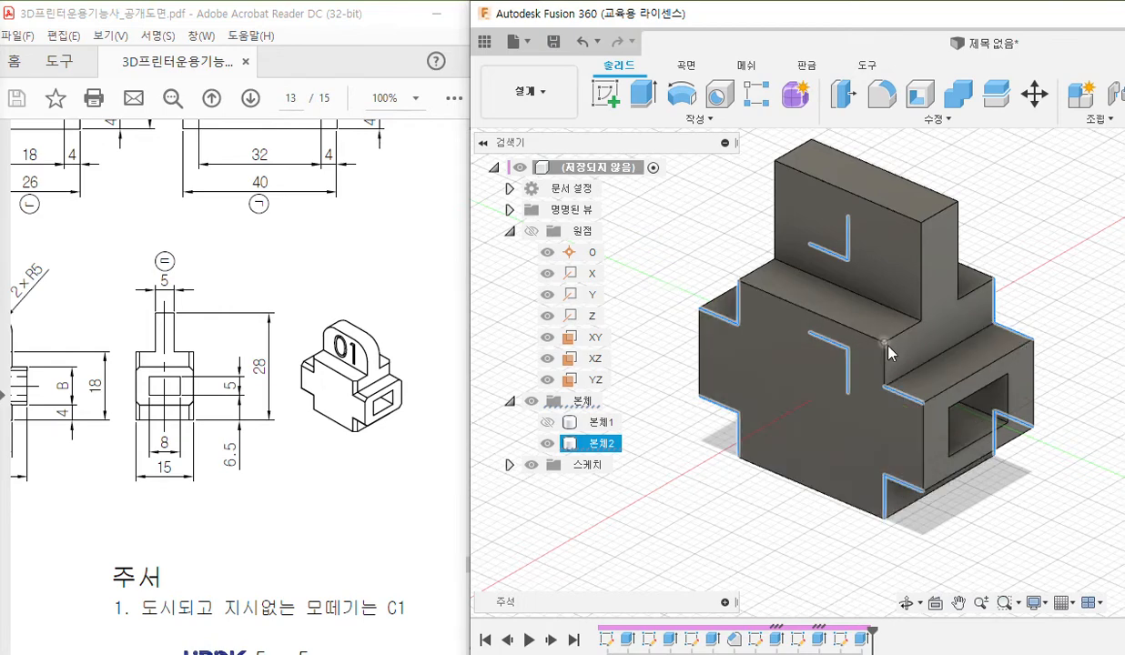
{"action": "left_click", "coordinate": [885, 360], "text": "ctrl"}
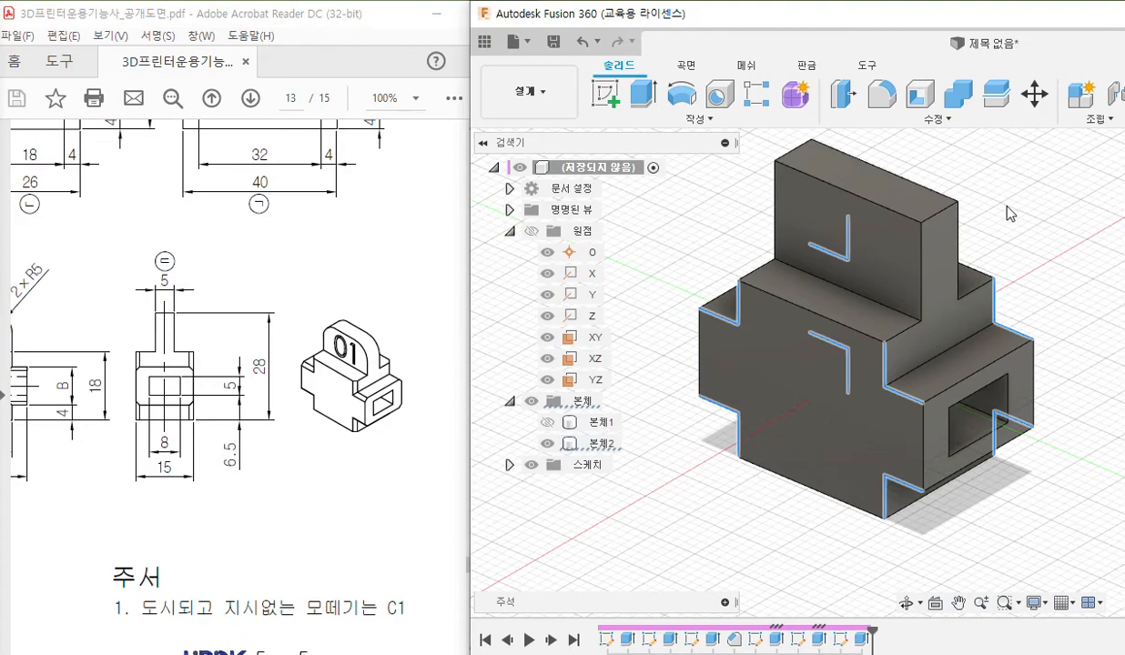
Maximize the modeling window and chamfer the 16 selected corner edges with an equal distance of 1 mm.
{"action": "middle_click_drag", "start_coordinate": [1008, 252], "coordinate": [865, 248], "text": "shift"}
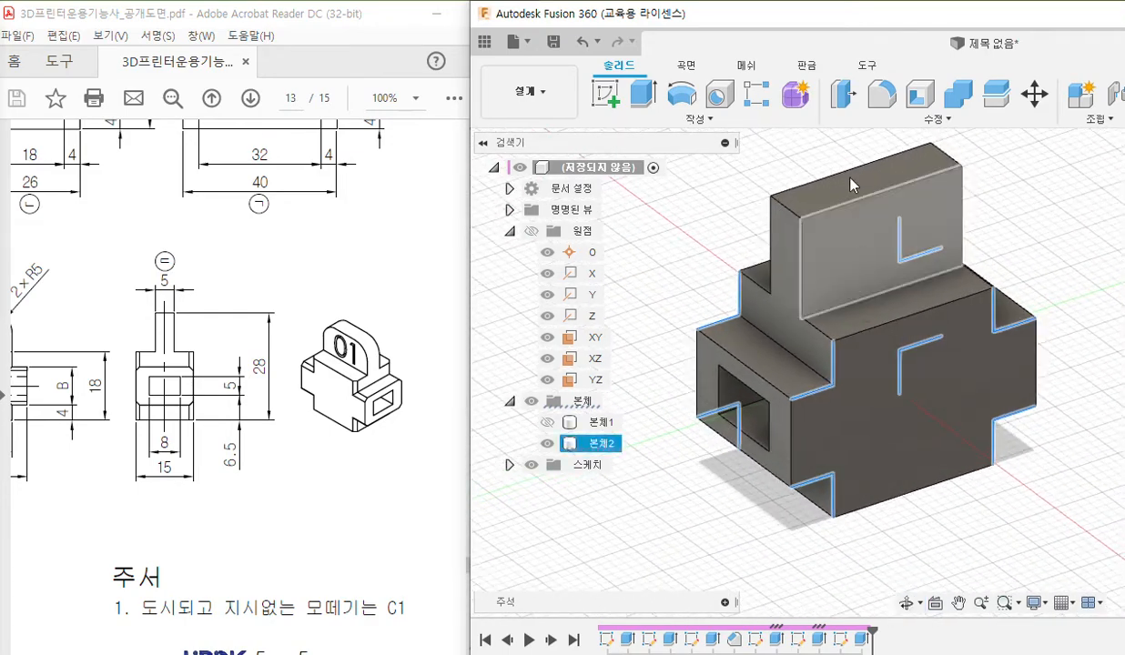
{"action": "double_click", "coordinate": [870, 21]}
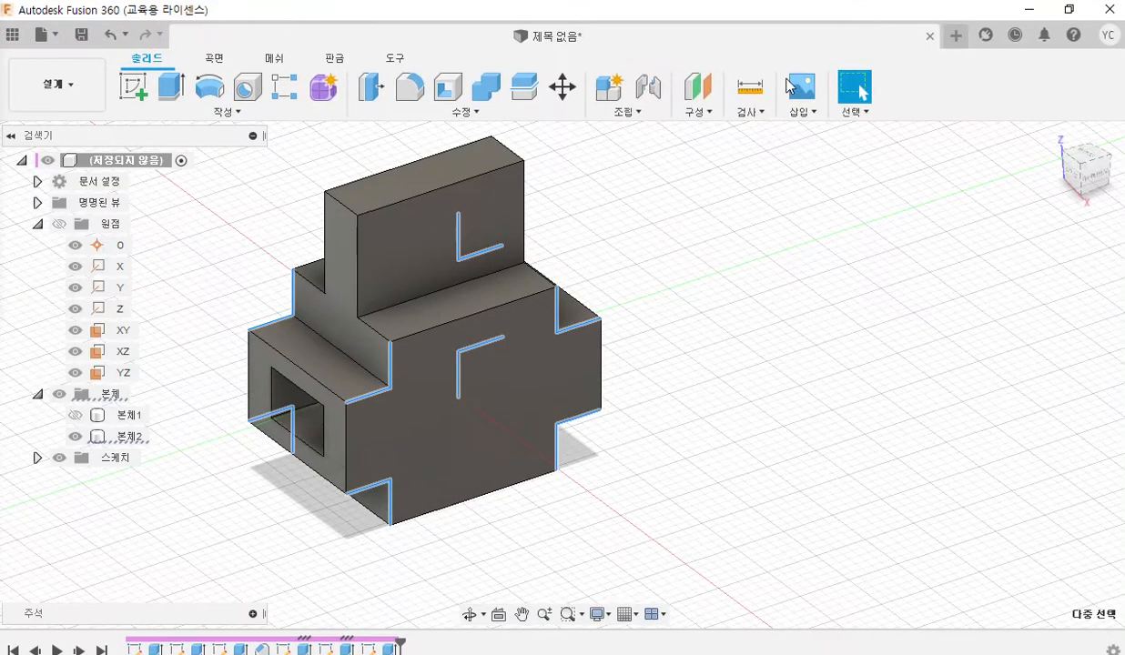
{"action": "left_click", "coordinate": [472, 121]}
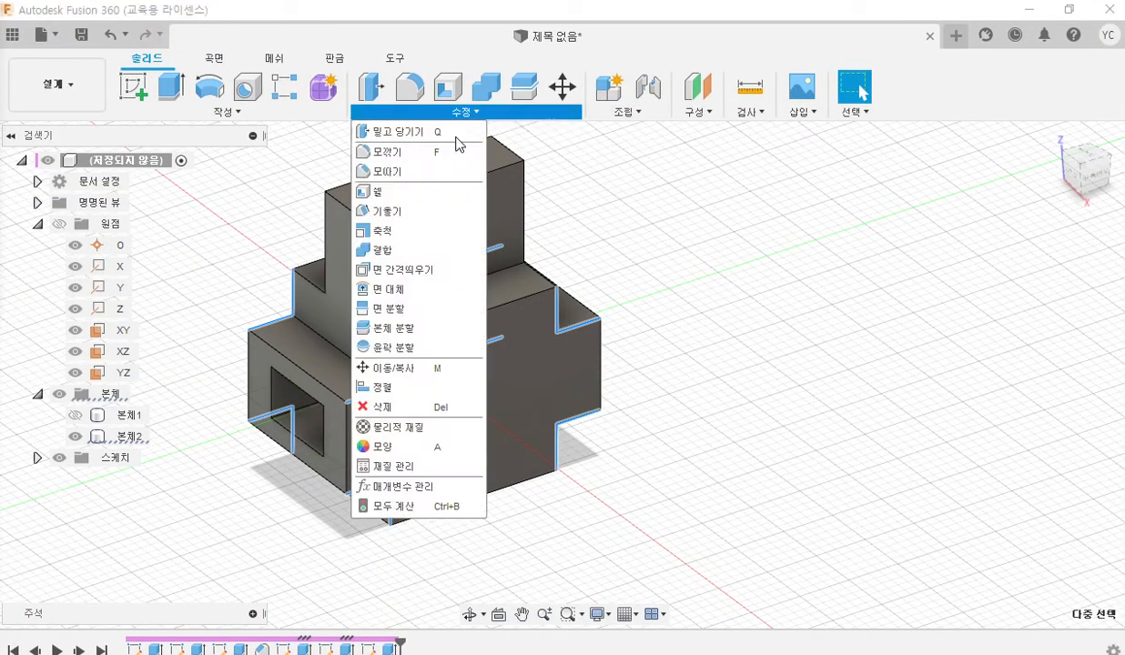
{"action": "left_click", "coordinate": [422, 173]}
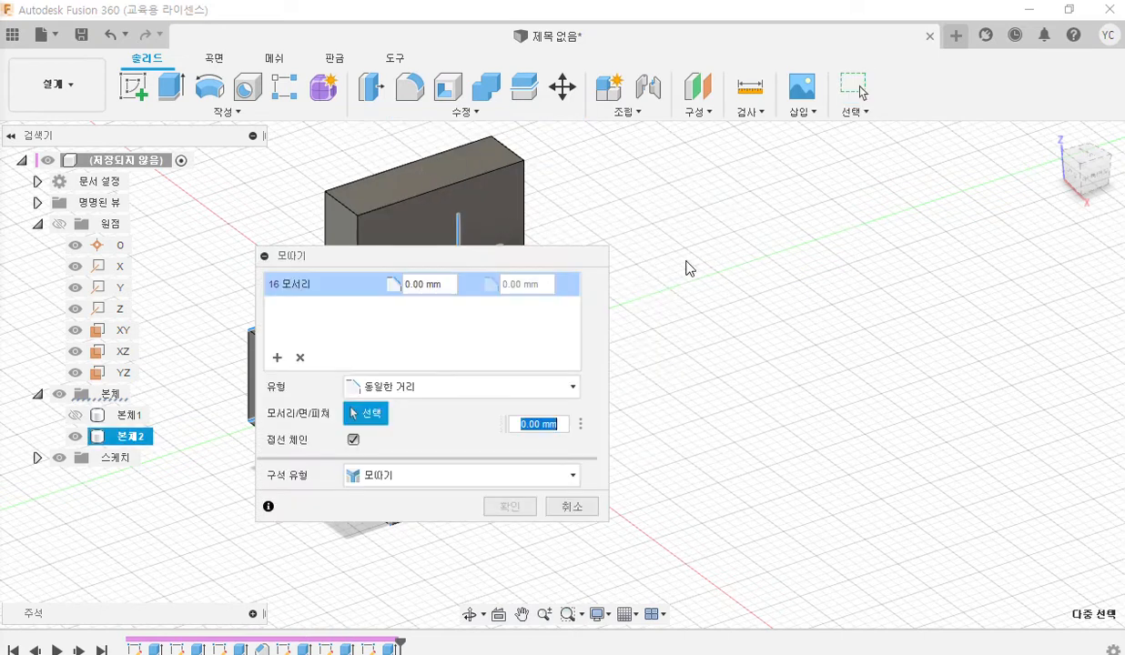
{"action": "left_click", "coordinate": [450, 286]}
{"action": "left_click_drag", "start_coordinate": [450, 284], "coordinate": [352, 275]}
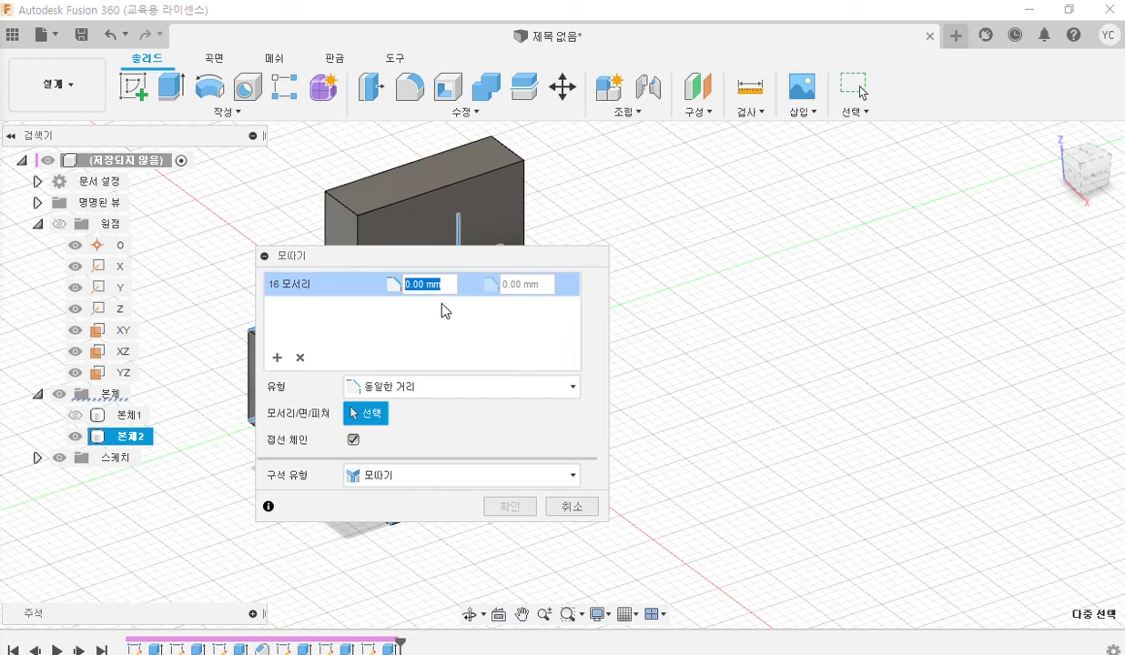
{"action": "left_click_drag", "start_coordinate": [396, 270], "coordinate": [796, 258]}
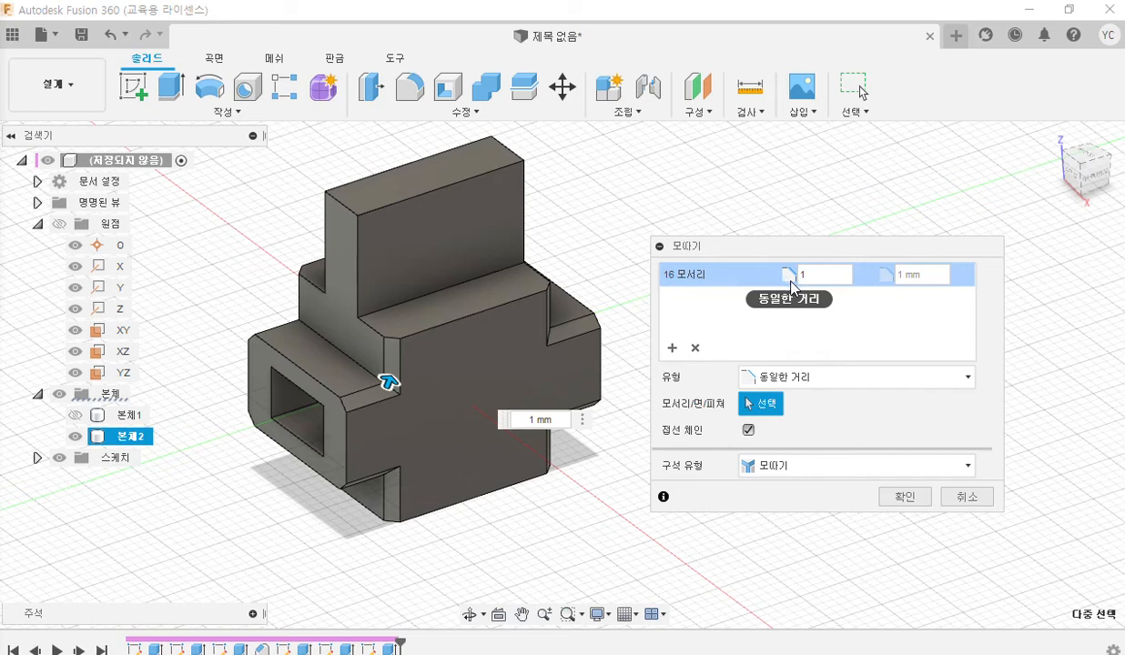
{"action": "key", "text": "Return"}
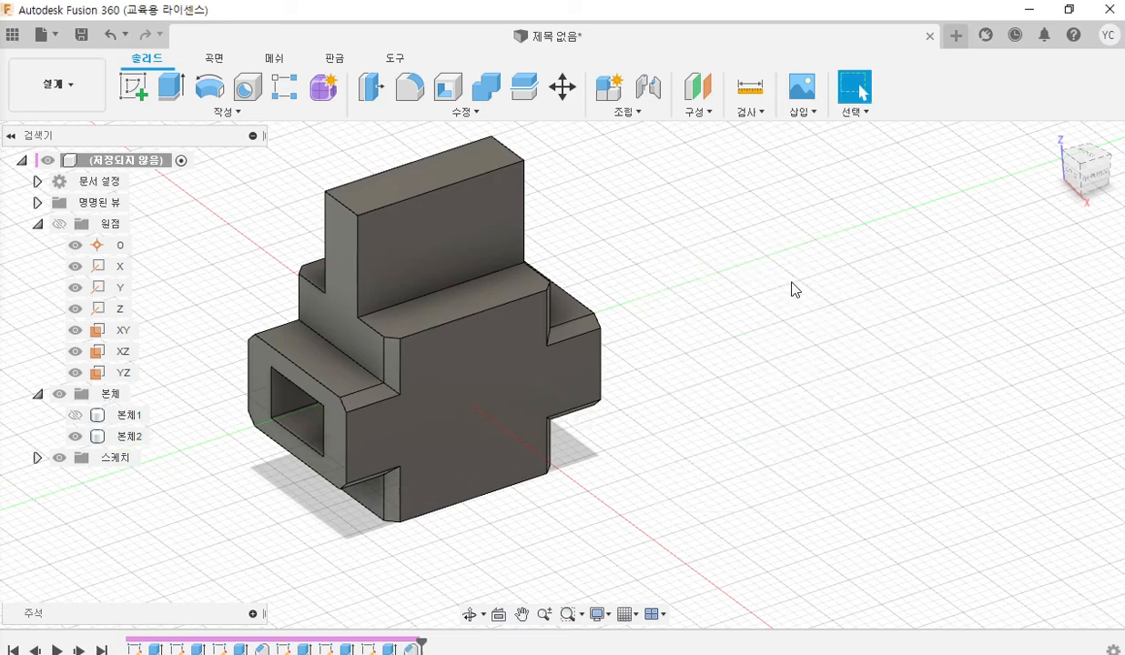
Restore the window beside the PDF drawing and select the two short top edges of part 2's upright tab.
{"action": "left_click", "coordinate": [1070, 15]}
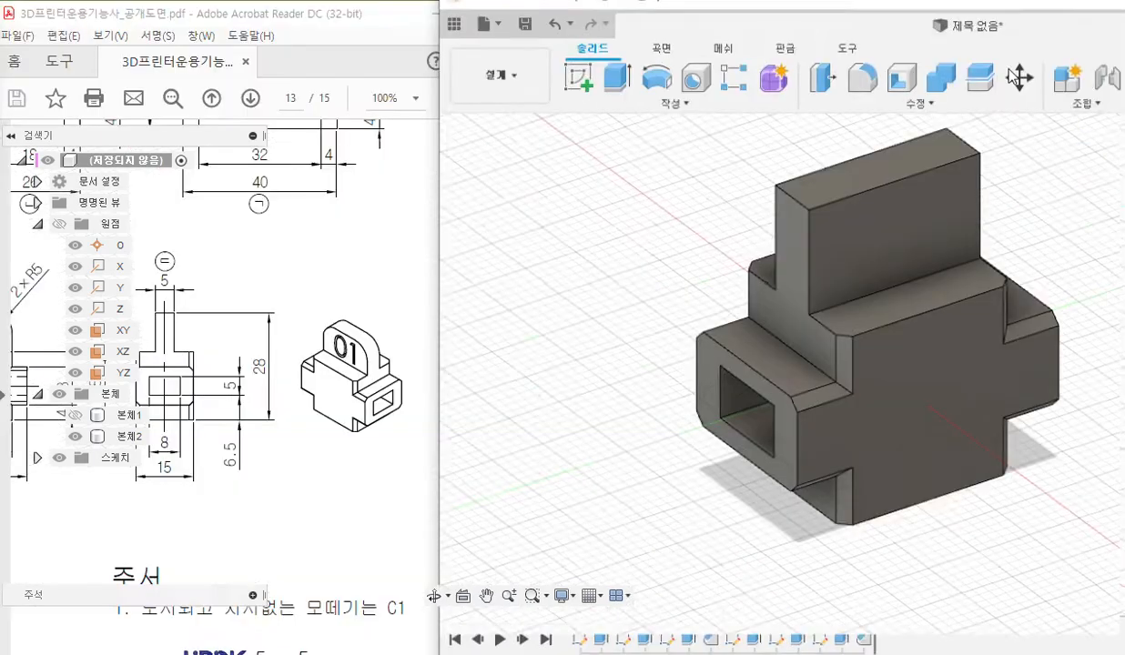
{"action": "middle_click_drag", "start_coordinate": [838, 261], "coordinate": [783, 303]}
{"action": "left_click", "coordinate": [988, 246]}
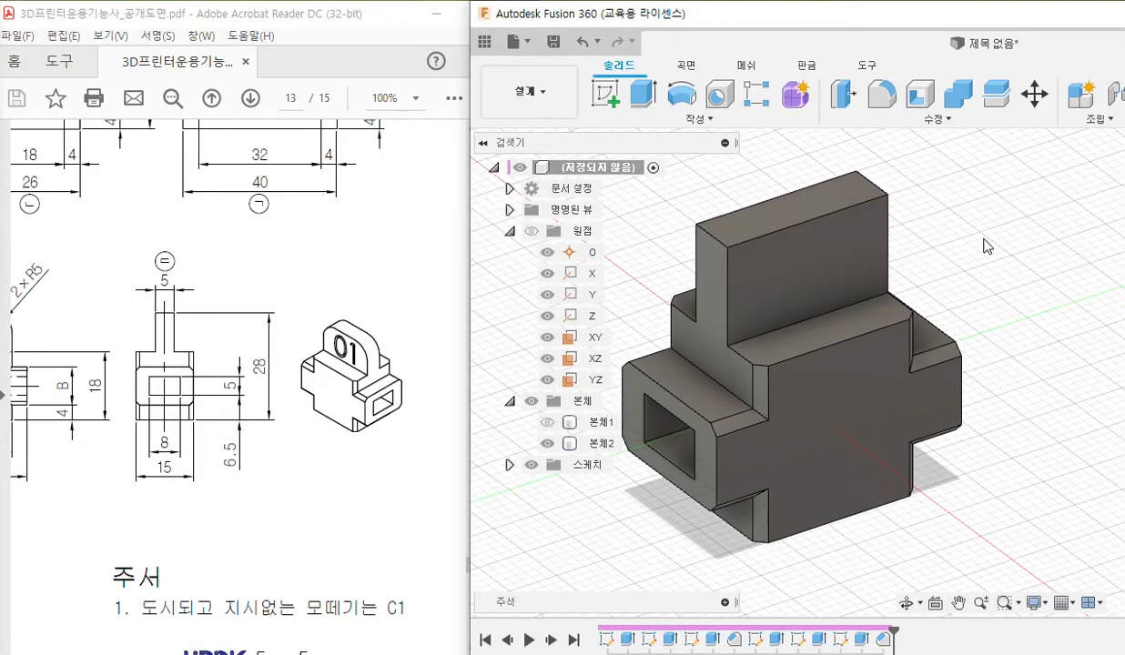
{"action": "left_click", "coordinate": [714, 235]}
{"action": "left_click", "coordinate": [876, 186], "text": "ctrl"}
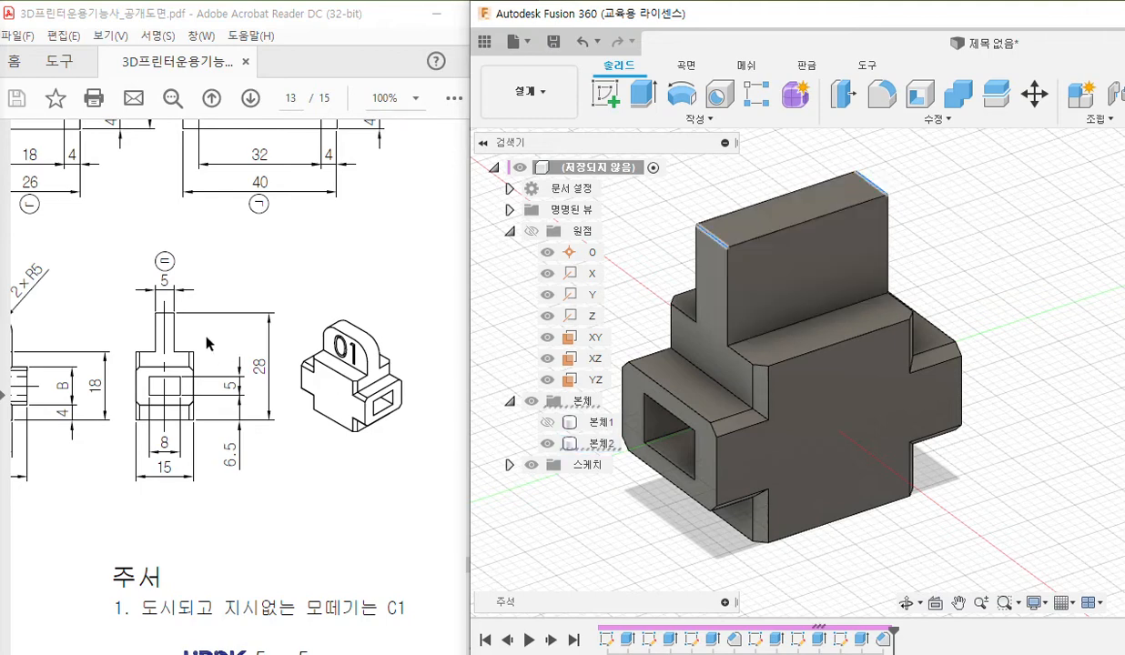
Pen-mark the tab's two top edges, note R5 beside the PDF's 2×R5 dimension, circle the Fillet tool, and clear the marks.
{"action": "left_click_drag", "start_coordinate": [273, 654], "coordinate": [247, 654]}
{"action": "key", "text": "F12"}
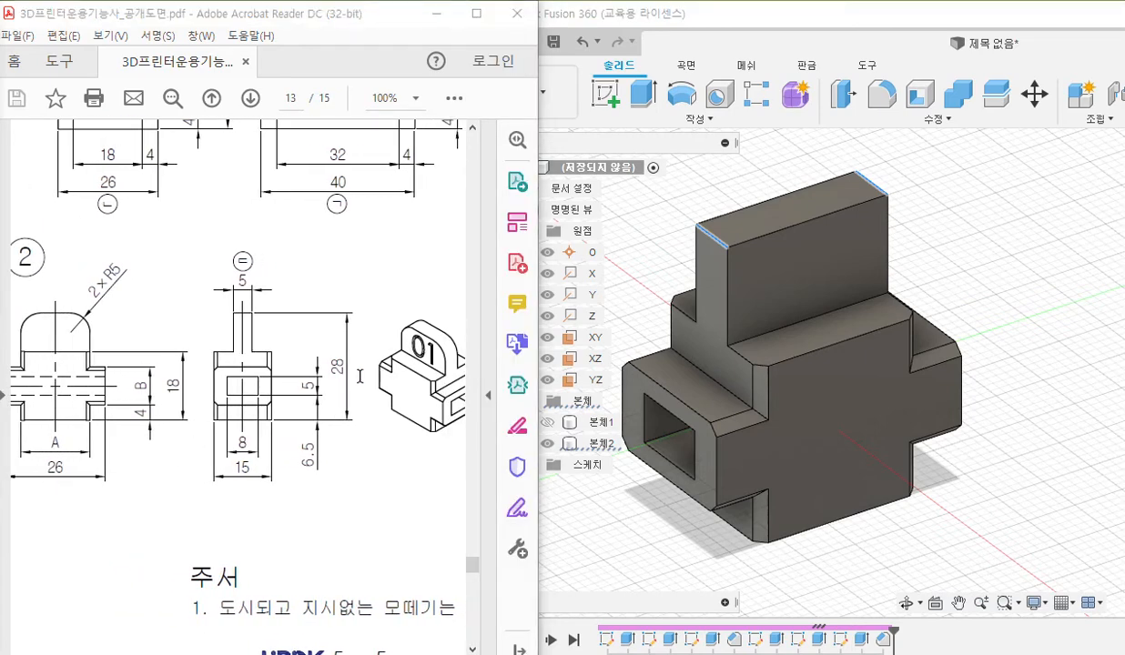
{"action": "left_click_drag", "start_coordinate": [684, 210], "coordinate": [742, 249]}
{"action": "left_click_drag", "start_coordinate": [841, 157], "coordinate": [887, 194]}
{"action": "left_click_drag", "start_coordinate": [100, 313], "coordinate": [156, 261]}
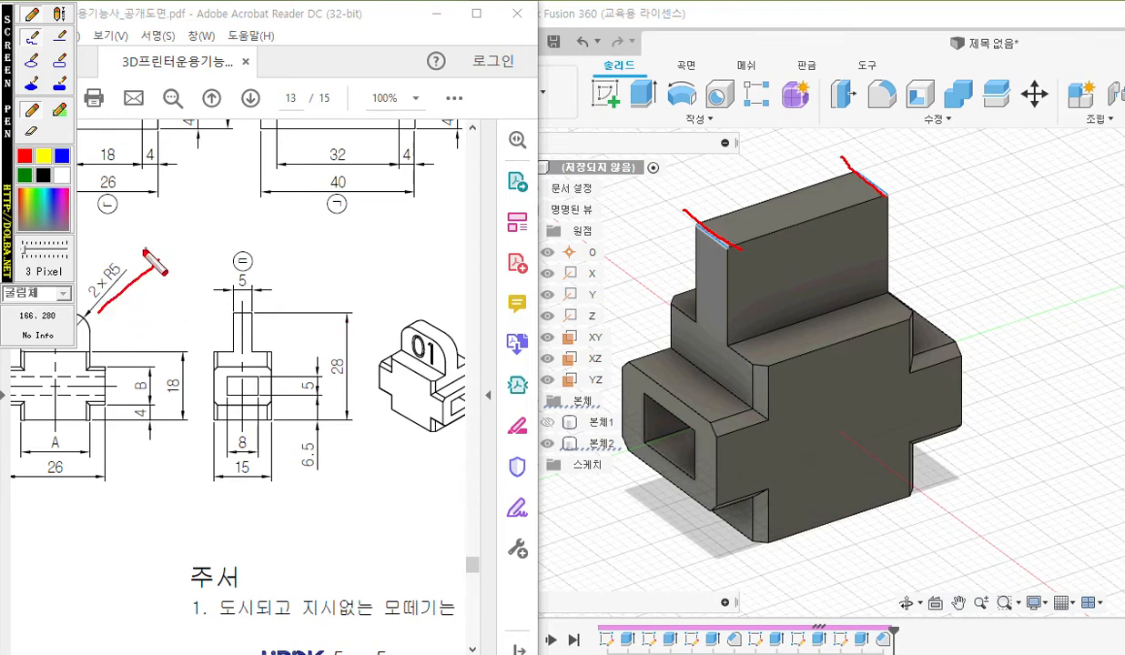
{"action": "mouse_move", "coordinate": [103, 239]}
{"action": "left_mouse_down"}
{"action": "mouse_move", "coordinate": [118, 282]}
{"action": "mouse_move", "coordinate": [119, 238]}
{"action": "mouse_move", "coordinate": [137, 270]}
{"action": "left_mouse_up"}
{"action": "mouse_move", "coordinate": [141, 218]}
{"action": "left_mouse_down"}
{"action": "mouse_move", "coordinate": [141, 261]}
{"action": "mouse_move", "coordinate": [155, 233]}
{"action": "left_mouse_up"}
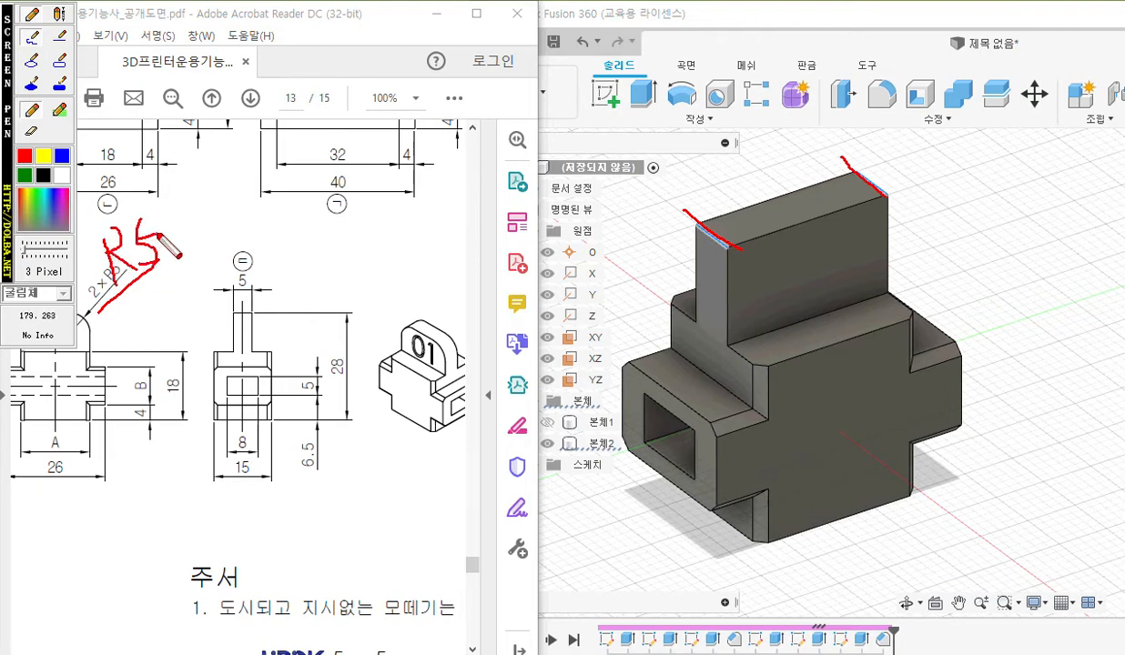
{"action": "mouse_move", "coordinate": [898, 114]}
{"action": "left_mouse_down"}
{"action": "mouse_move", "coordinate": [860, 103]}
{"action": "mouse_move", "coordinate": [872, 65]}
{"action": "left_mouse_up"}
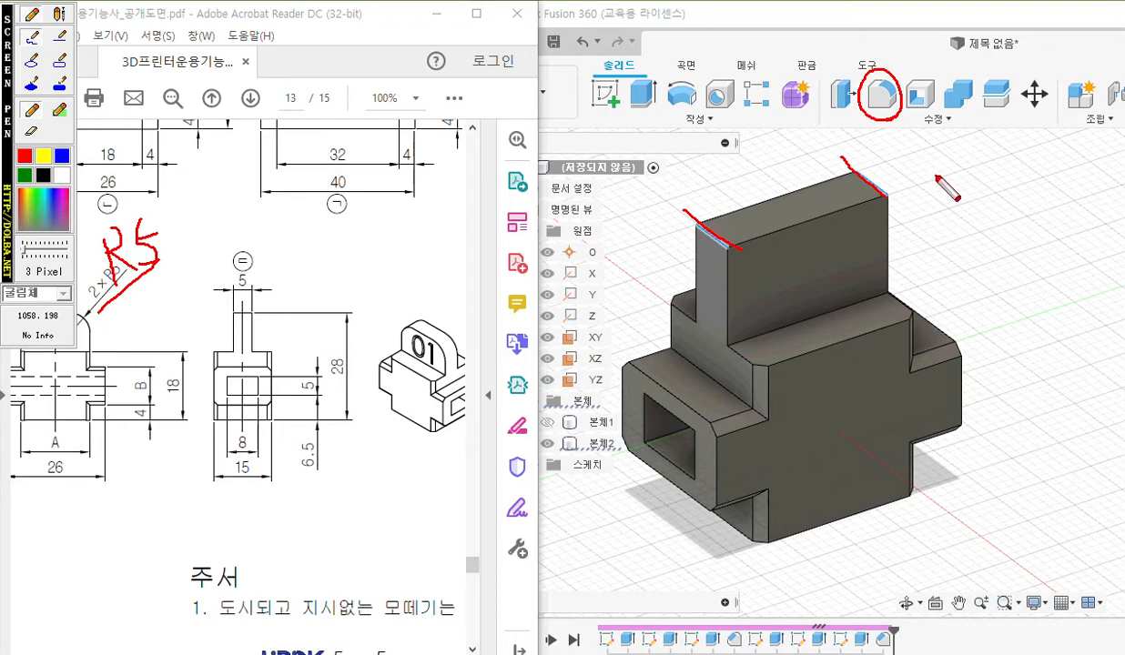
{"action": "key", "text": "Escape"}
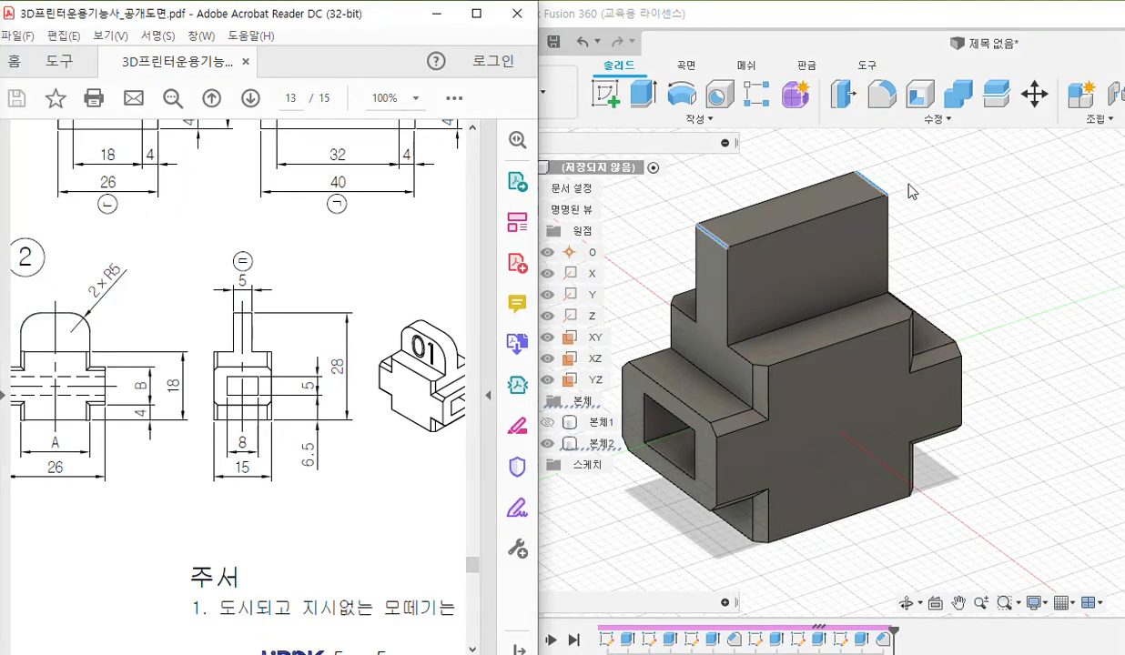
Fillet the two selected top edges of the upright tab with a 5 mm radius.
{"action": "left_click", "coordinate": [882, 94]}
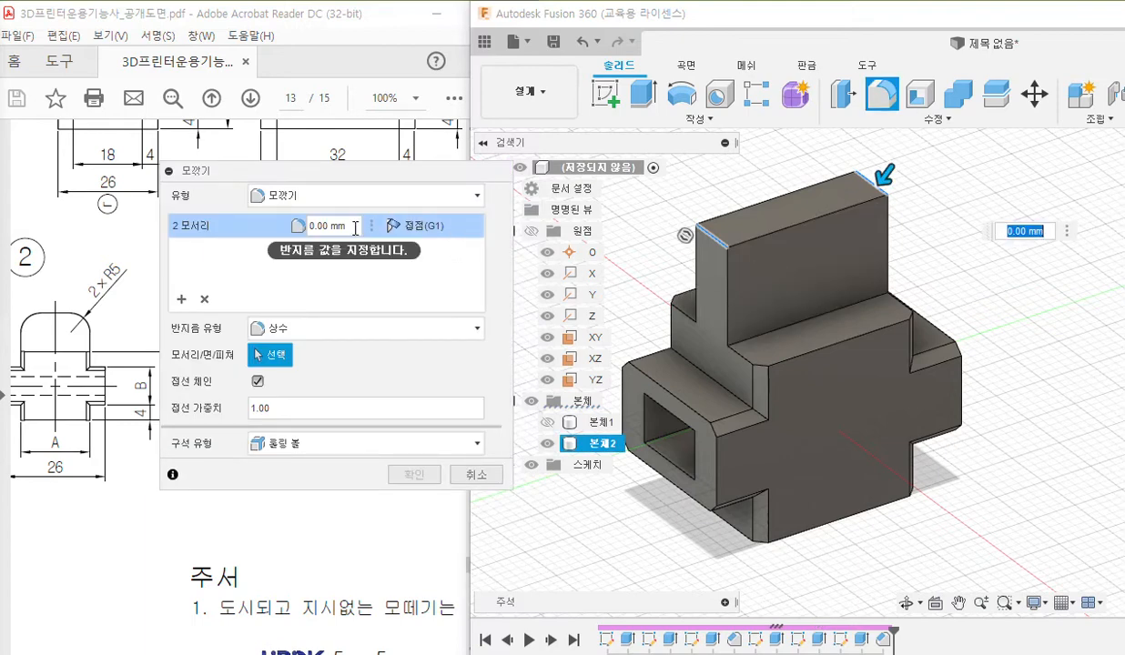
{"action": "left_click", "coordinate": [355, 227]}
{"action": "type", "text": "5"}
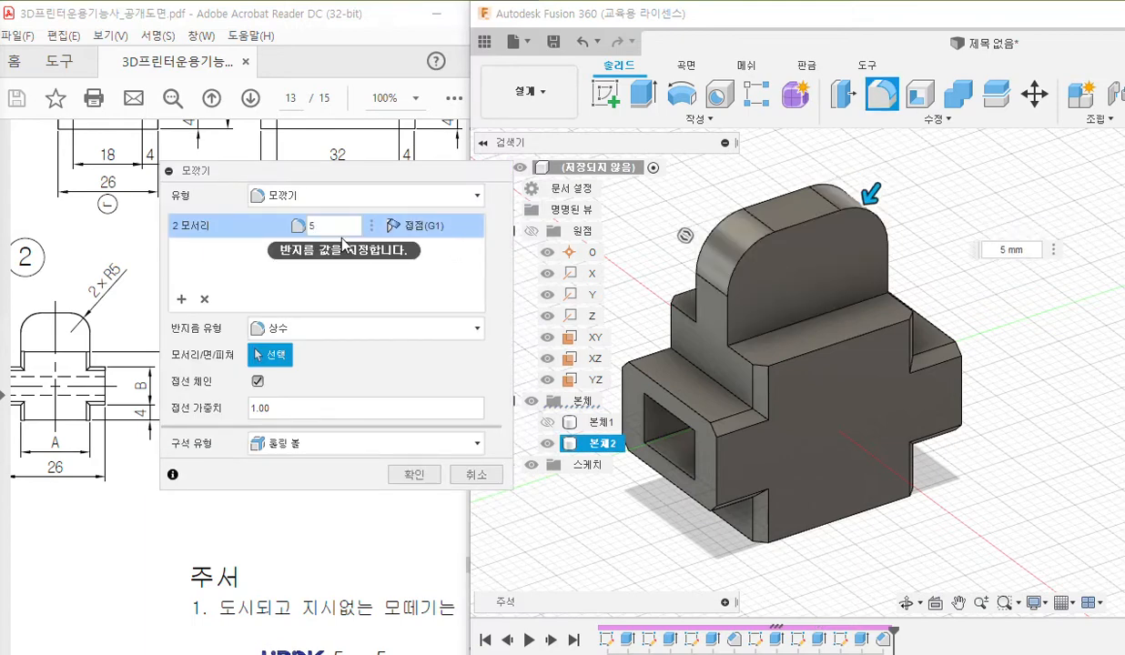
{"action": "key", "text": "Return"}
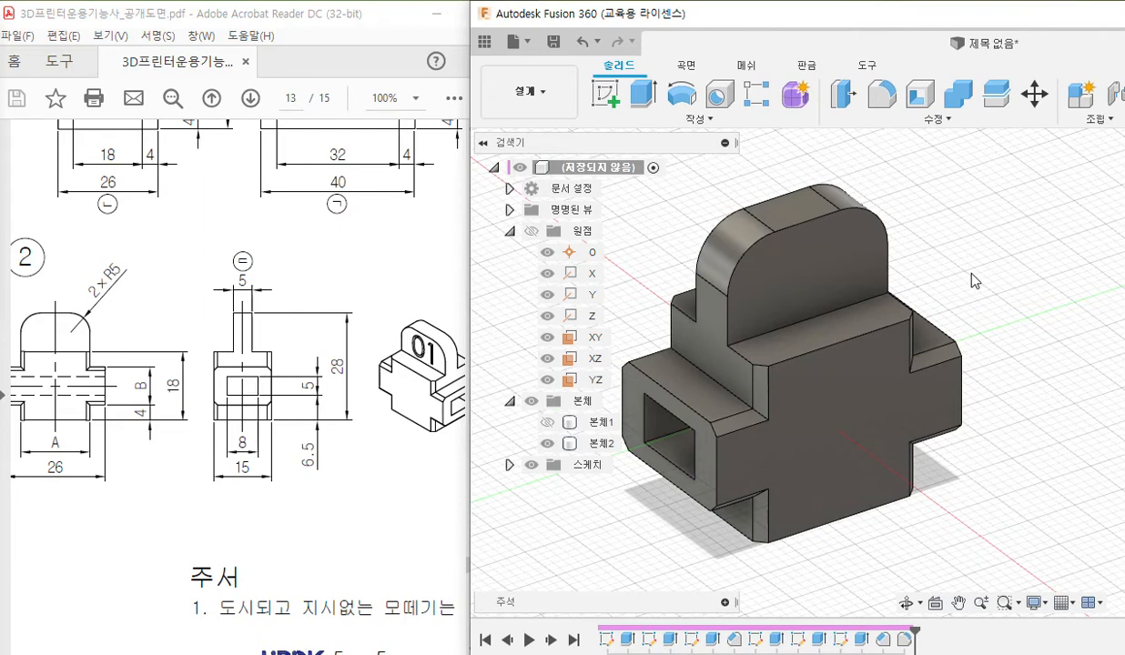
Show 본체1 again so that both parts are displayed together, and clear the face selection on the tab.
{"action": "left_click", "coordinate": [788, 269]}
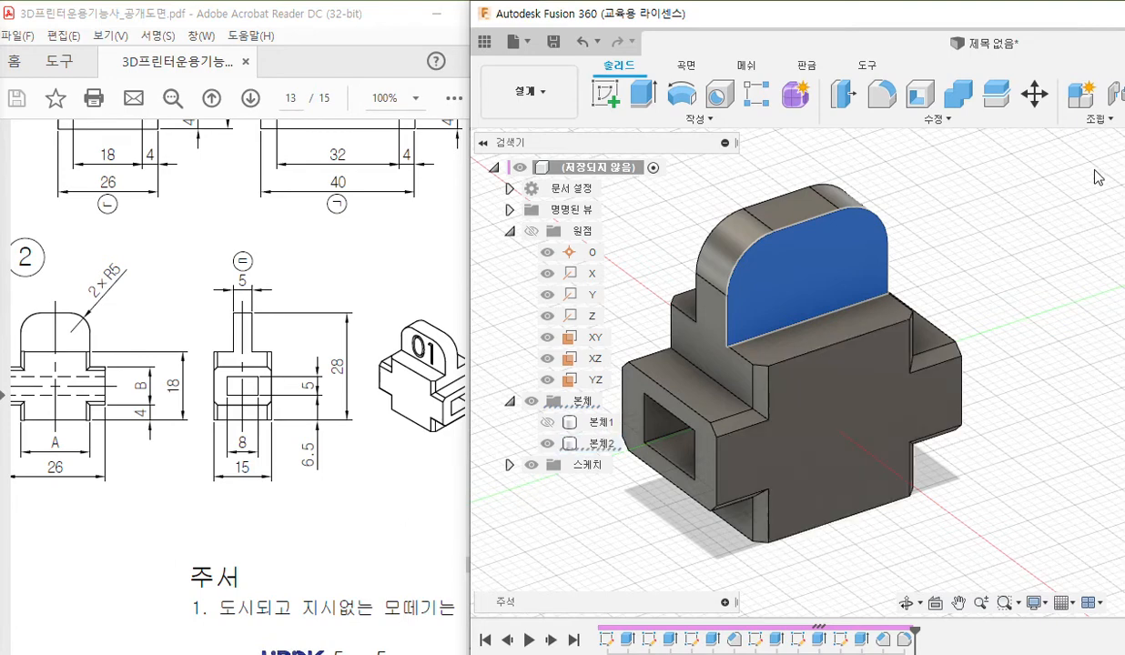
{"action": "left_click", "coordinate": [547, 423]}
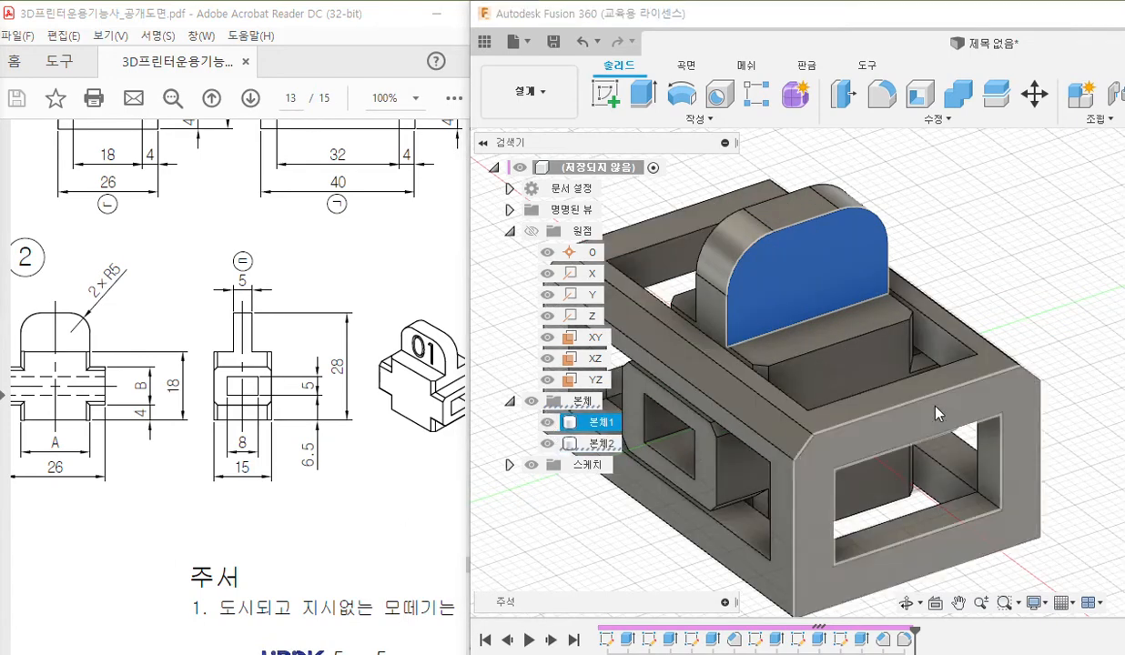
{"action": "left_click", "coordinate": [988, 274]}
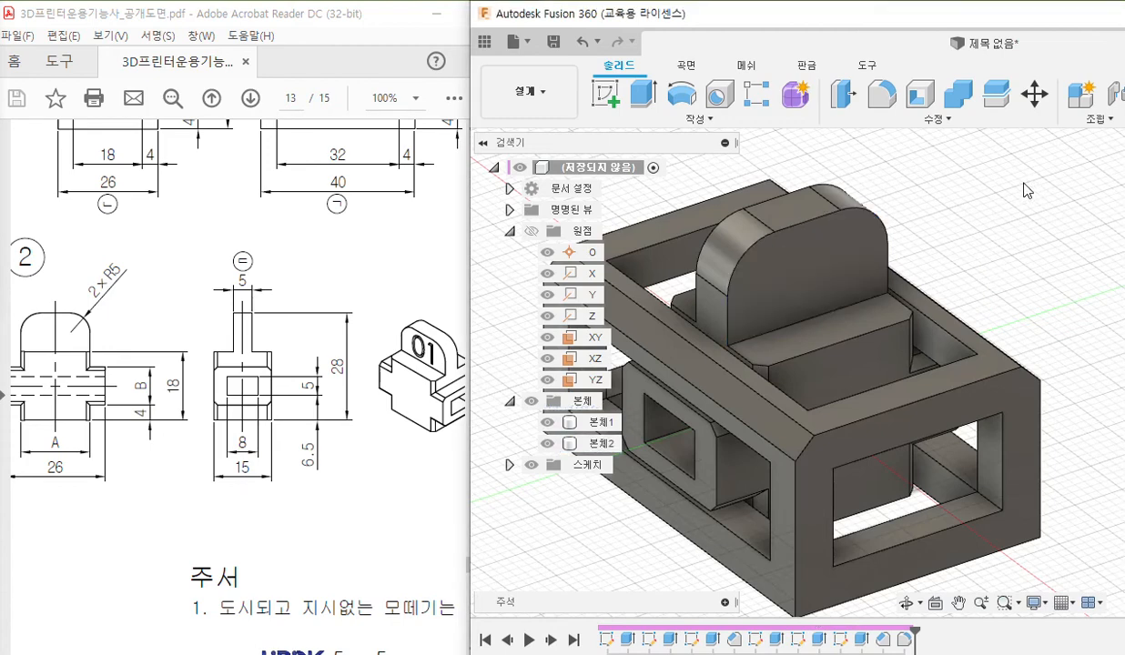
{"action": "scroll", "coordinate": [993, 200], "scroll_direction": "down", "scroll_amount": 2}
{"action": "middle_click_drag", "start_coordinate": [990, 199], "coordinate": [946, 228]}
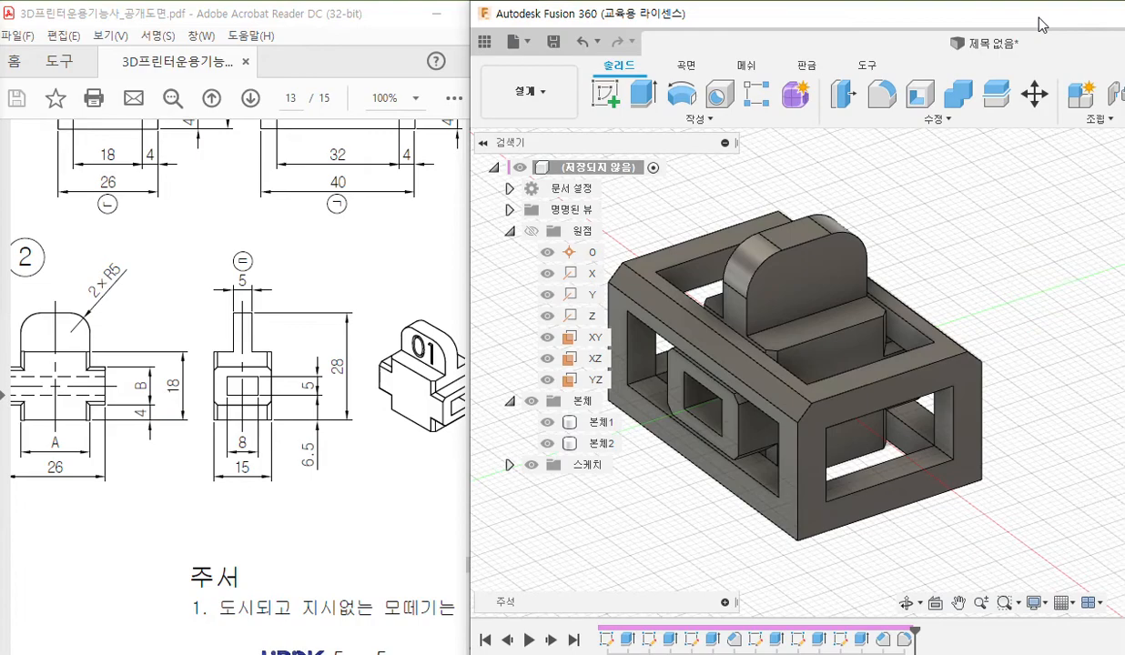
Select the upright tab's flat face on the other side and bring the PDF's isometric view with the 01 marking into view.
{"action": "left_click", "coordinate": [799, 269]}
{"action": "middle_click_drag", "start_coordinate": [789, 269], "coordinate": [934, 313], "text": "shift"}
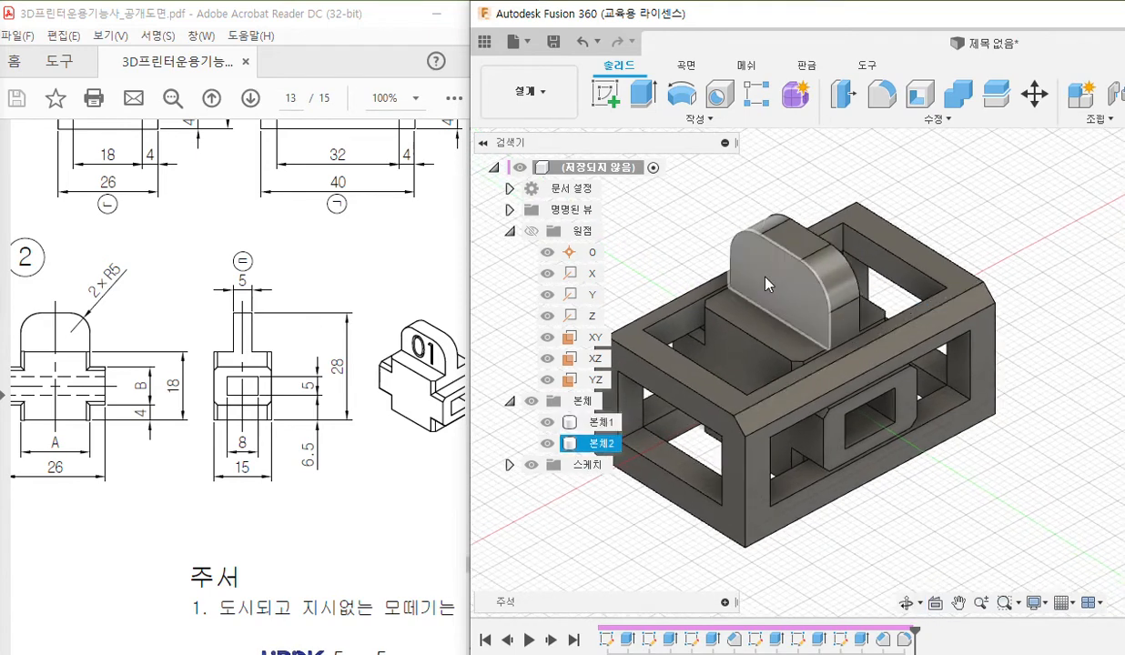
{"action": "left_click", "coordinate": [763, 276]}
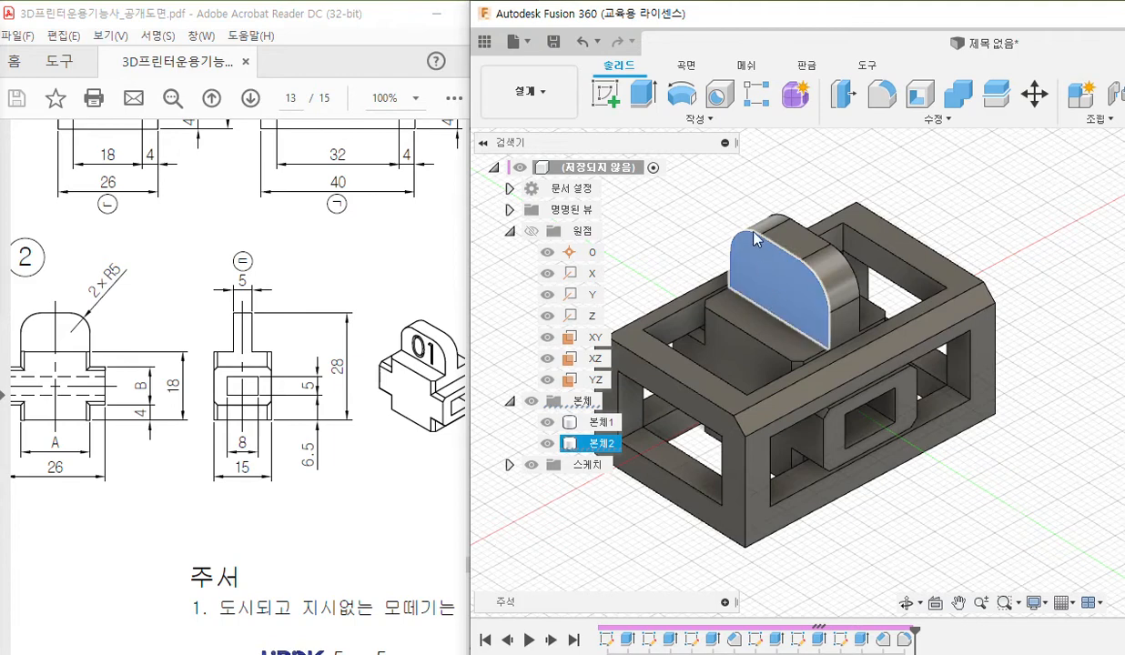
{"action": "middle_click_drag", "start_coordinate": [689, 213], "coordinate": [679, 225]}
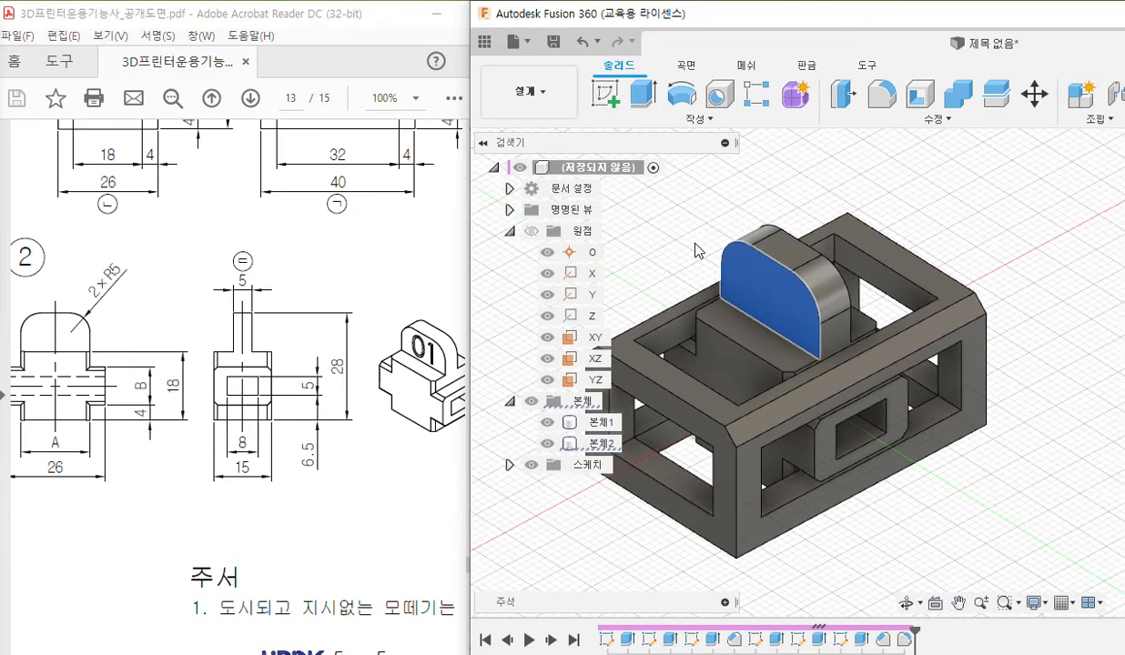
{"action": "left_click_drag", "start_coordinate": [235, 653], "coordinate": [332, 641]}
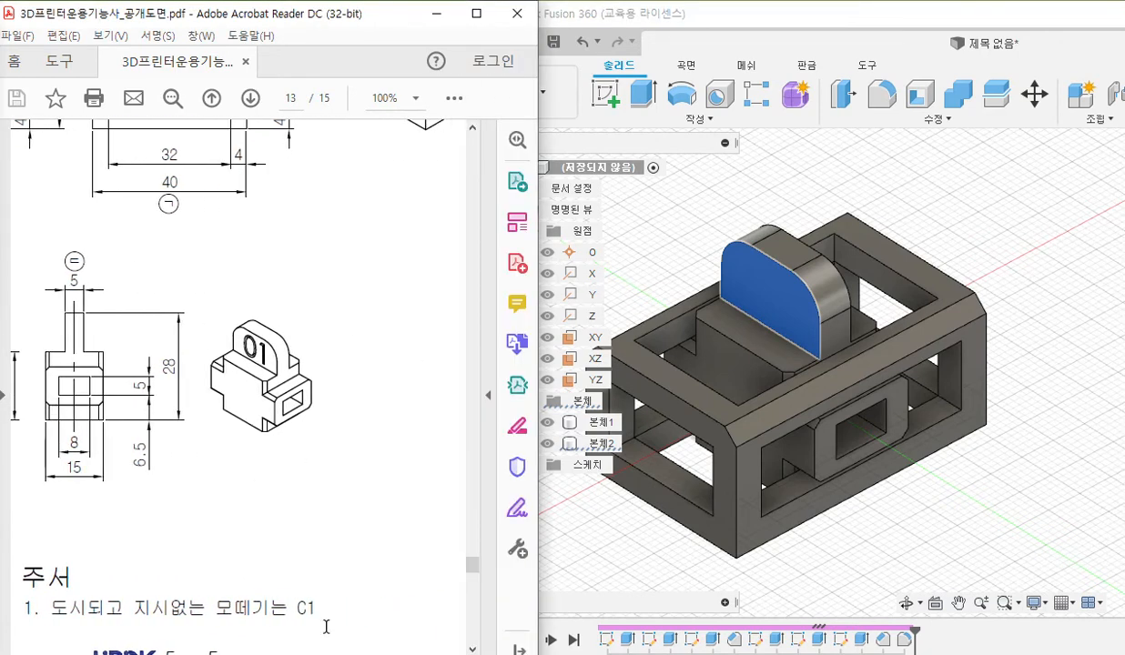
Enlarge the PDF's isometric view and the model's upright tab, and pen-write 22 on the tab's selected flat face.
{"action": "scroll", "coordinate": [218, 390], "scroll_direction": "up", "scroll_amount": 4, "text": "ctrl"}
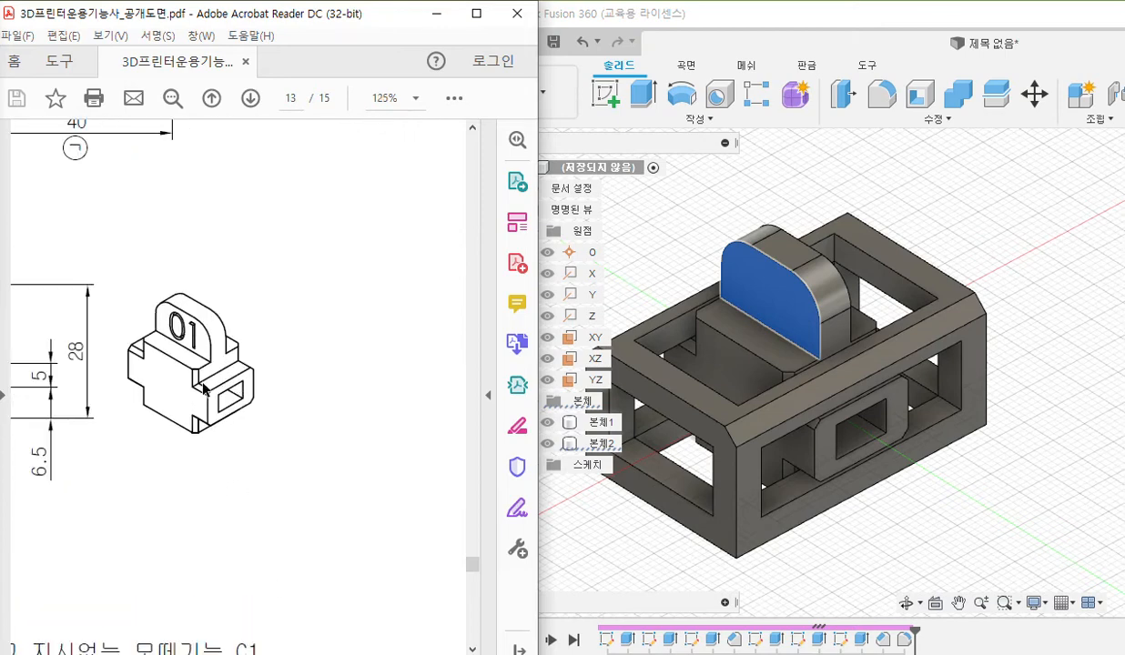
{"action": "left_click", "coordinate": [807, 20]}
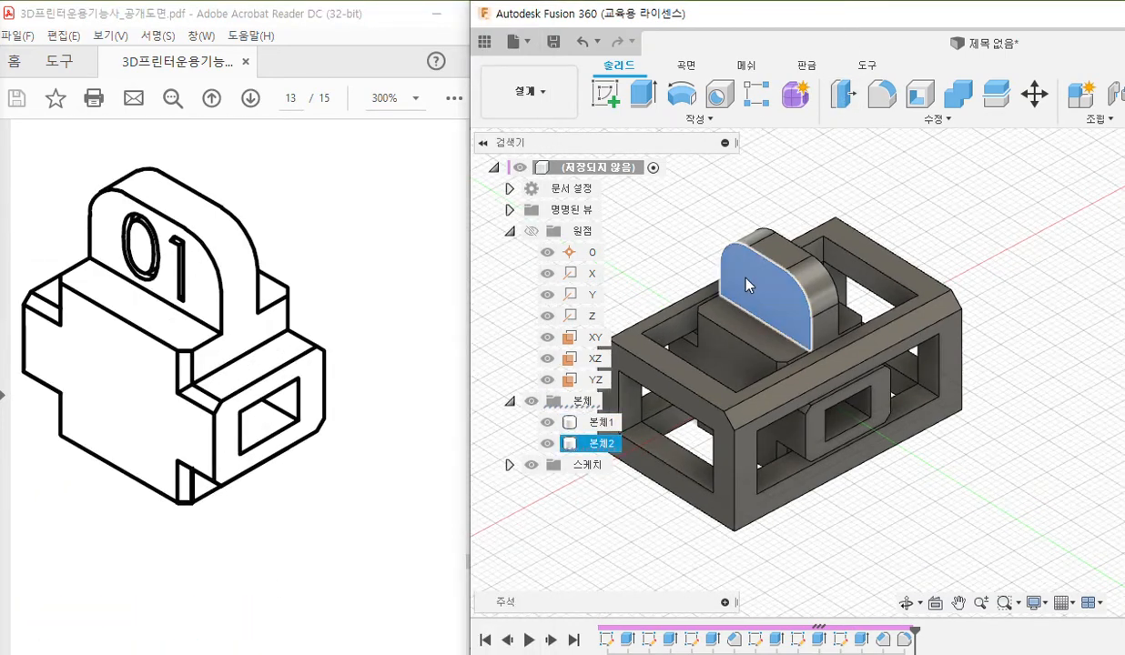
{"action": "scroll", "coordinate": [720, 268], "scroll_direction": "up", "scroll_amount": 5}
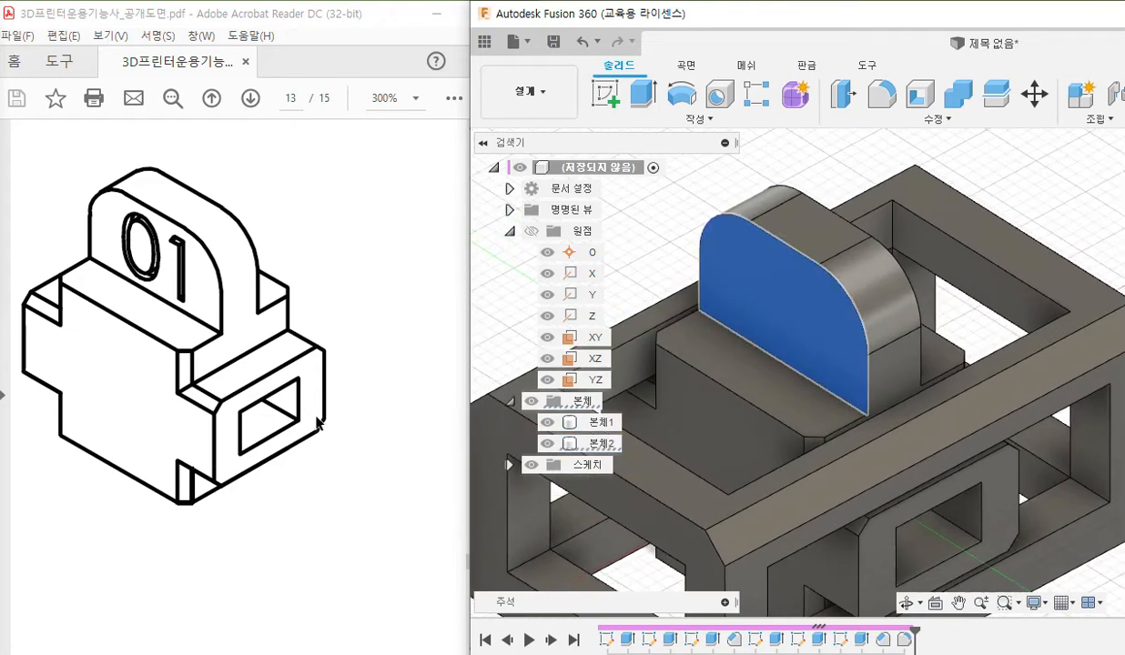
{"action": "key", "text": "F9"}
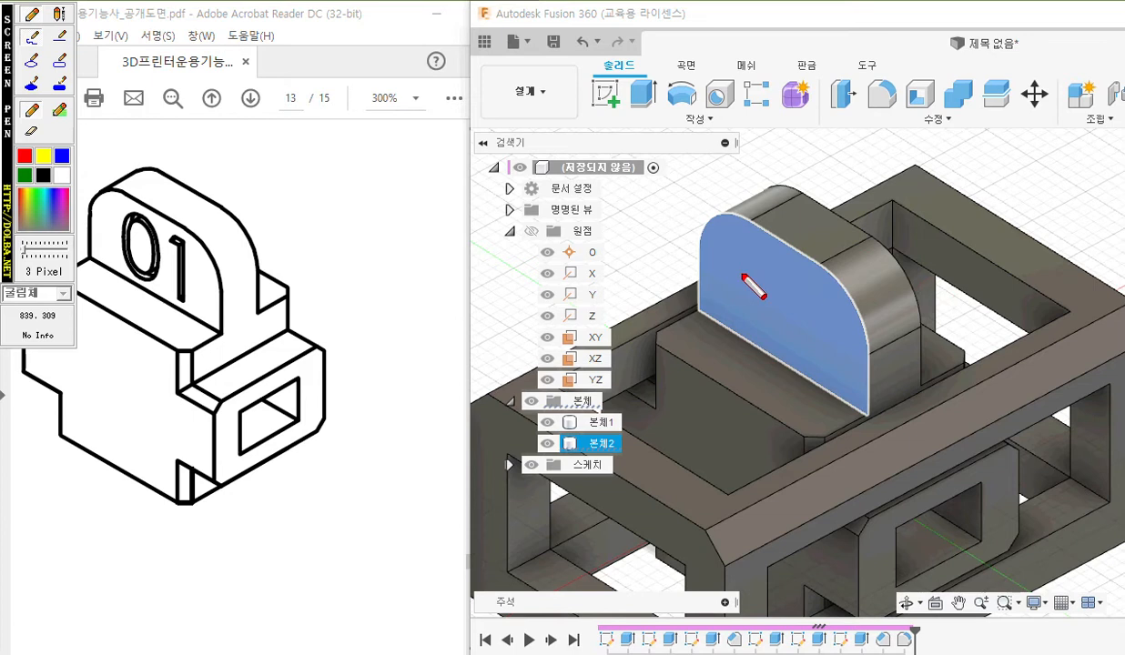
{"action": "mouse_move", "coordinate": [731, 259]}
{"action": "left_mouse_down"}
{"action": "mouse_move", "coordinate": [755, 276]}
{"action": "mouse_move", "coordinate": [730, 300]}
{"action": "mouse_move", "coordinate": [761, 319]}
{"action": "mouse_move", "coordinate": [799, 290]}
{"action": "mouse_move", "coordinate": [781, 324]}
{"action": "mouse_move", "coordinate": [808, 336]}
{"action": "left_mouse_up"}
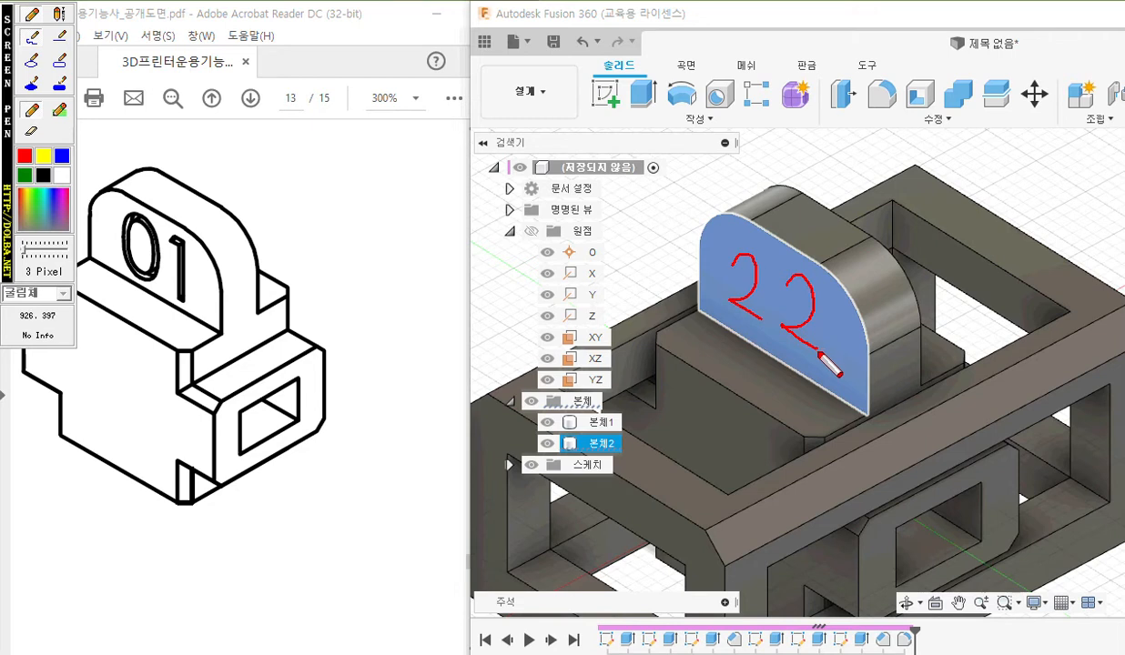
Pen-mark the tab height as 10 on the PDF's isometric view, note 1.5 and 7 beside it, and clear all marks.
{"action": "left_click_drag", "start_coordinate": [198, 326], "coordinate": [269, 355]}
{"action": "mouse_move", "coordinate": [186, 224]}
{"action": "left_mouse_down"}
{"action": "mouse_move", "coordinate": [289, 285]}
{"action": "mouse_move", "coordinate": [253, 329]}
{"action": "left_mouse_up"}
{"action": "mouse_move", "coordinate": [240, 272]}
{"action": "left_mouse_down"}
{"action": "mouse_move", "coordinate": [248, 263]}
{"action": "mouse_move", "coordinate": [262, 279]}
{"action": "mouse_move", "coordinate": [233, 312]}
{"action": "mouse_move", "coordinate": [239, 294]}
{"action": "left_mouse_up"}
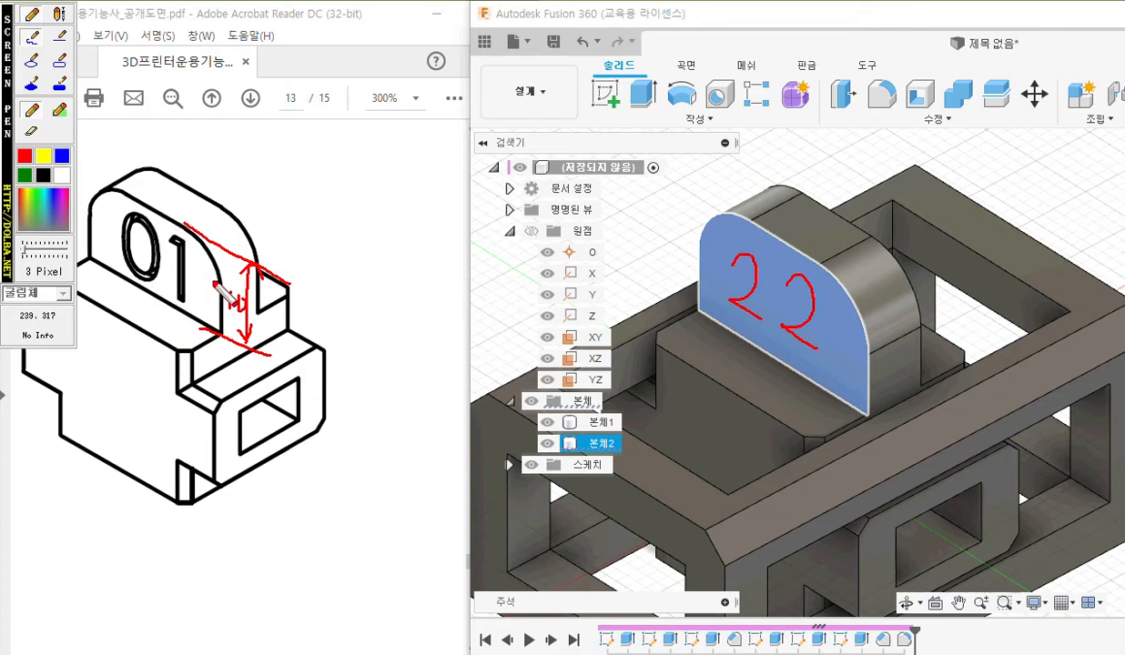
{"action": "left_click_drag", "start_coordinate": [193, 306], "coordinate": [220, 315]}
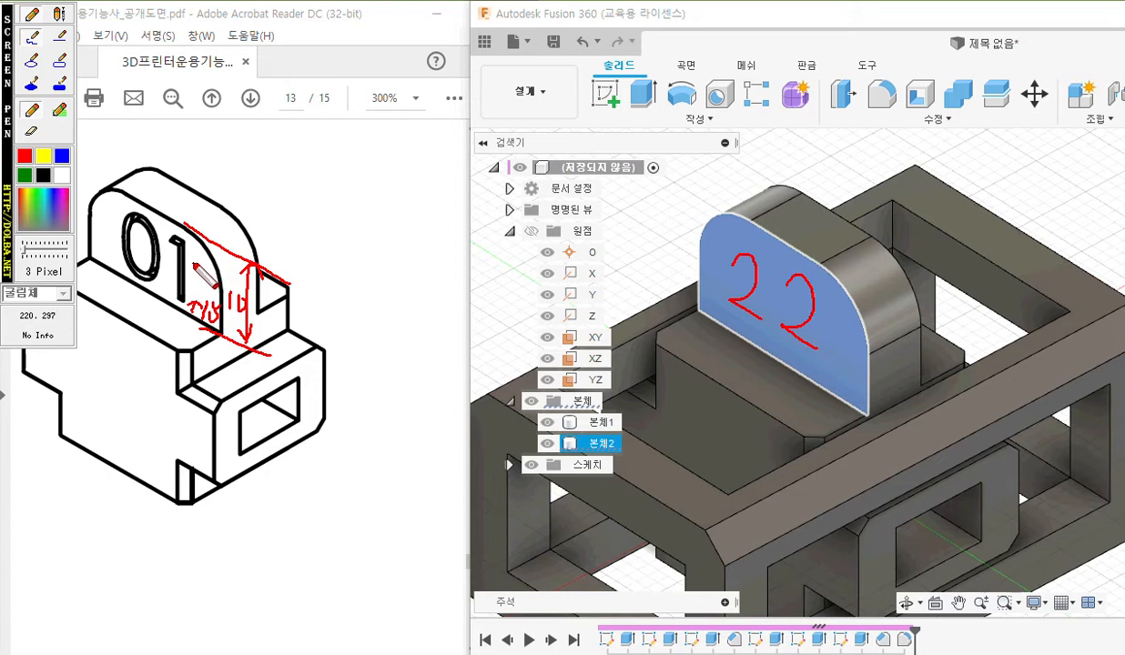
{"action": "left_click_drag", "start_coordinate": [194, 266], "coordinate": [199, 279]}
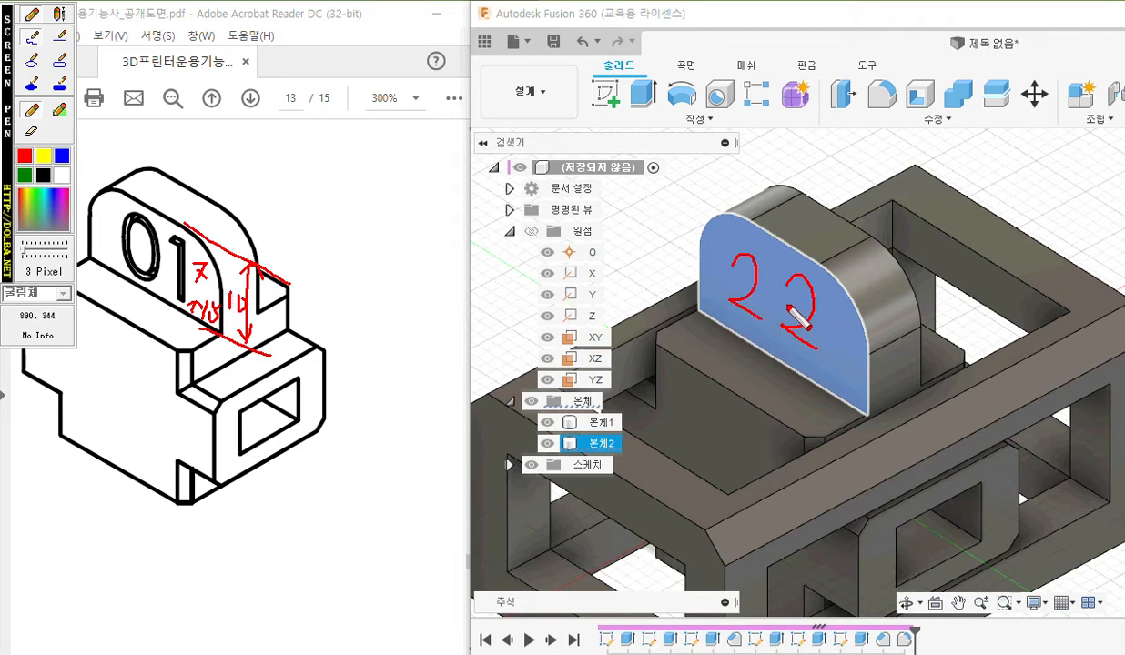
{"action": "left_click_drag", "start_coordinate": [799, 325], "coordinate": [815, 326]}
{"action": "right_click", "coordinate": [835, 327]}
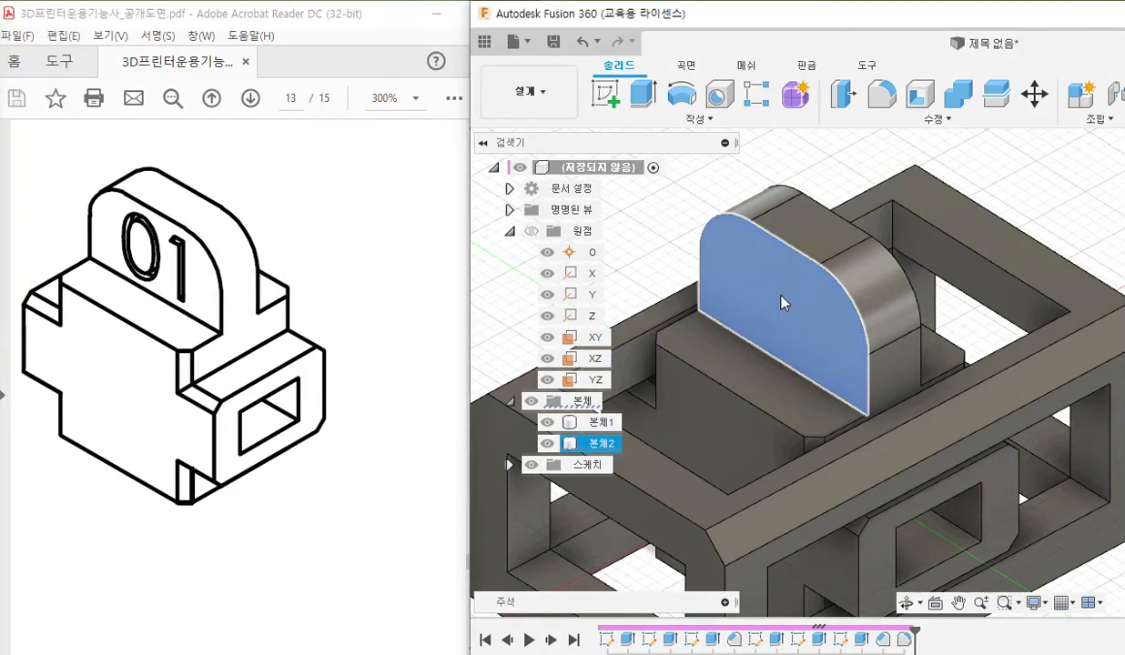
Create a sketch on the upright tab's selected flat face and enlarge the modelling window to full screen.
{"action": "right_click", "coordinate": [781, 303]}
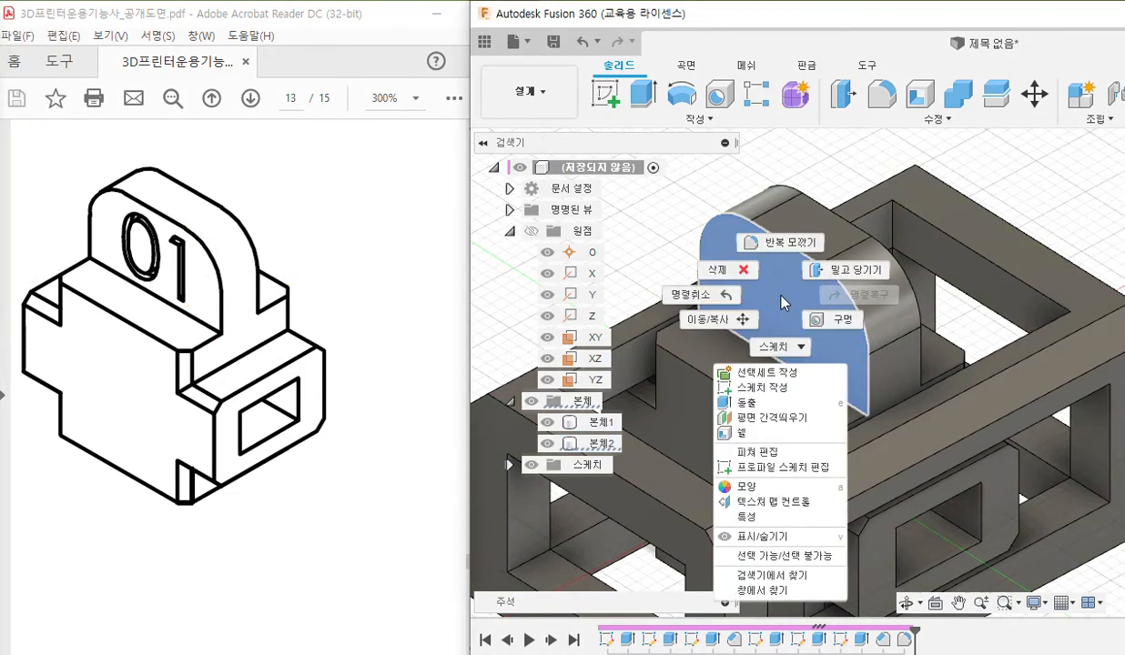
{"action": "left_click", "coordinate": [775, 391]}
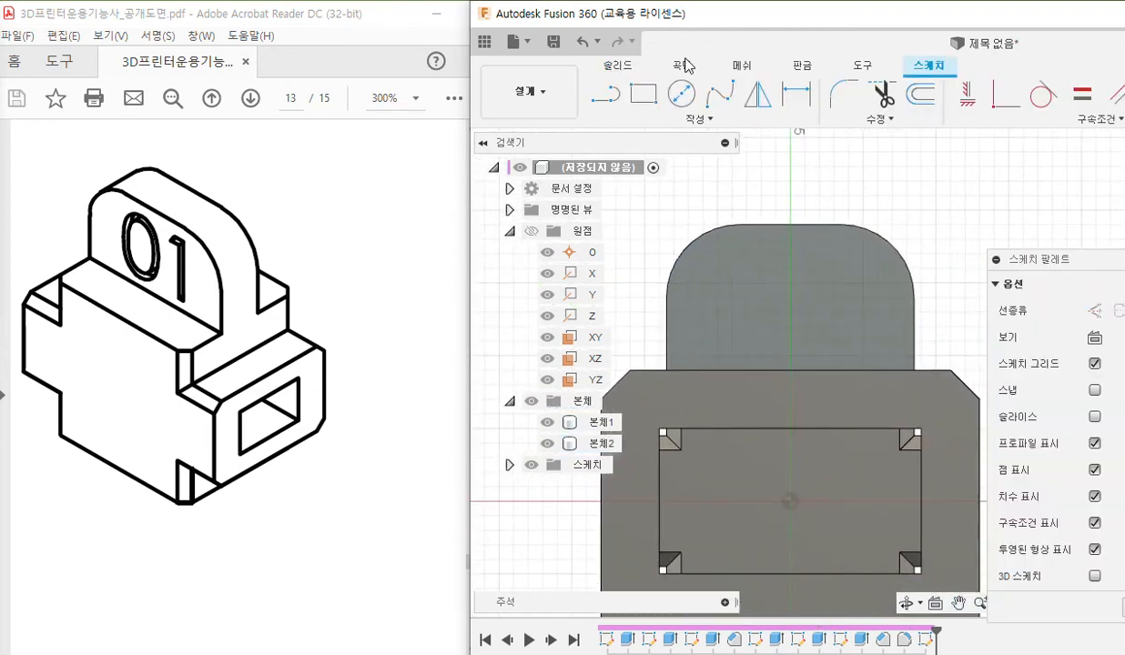
{"action": "double_click", "coordinate": [752, 20]}
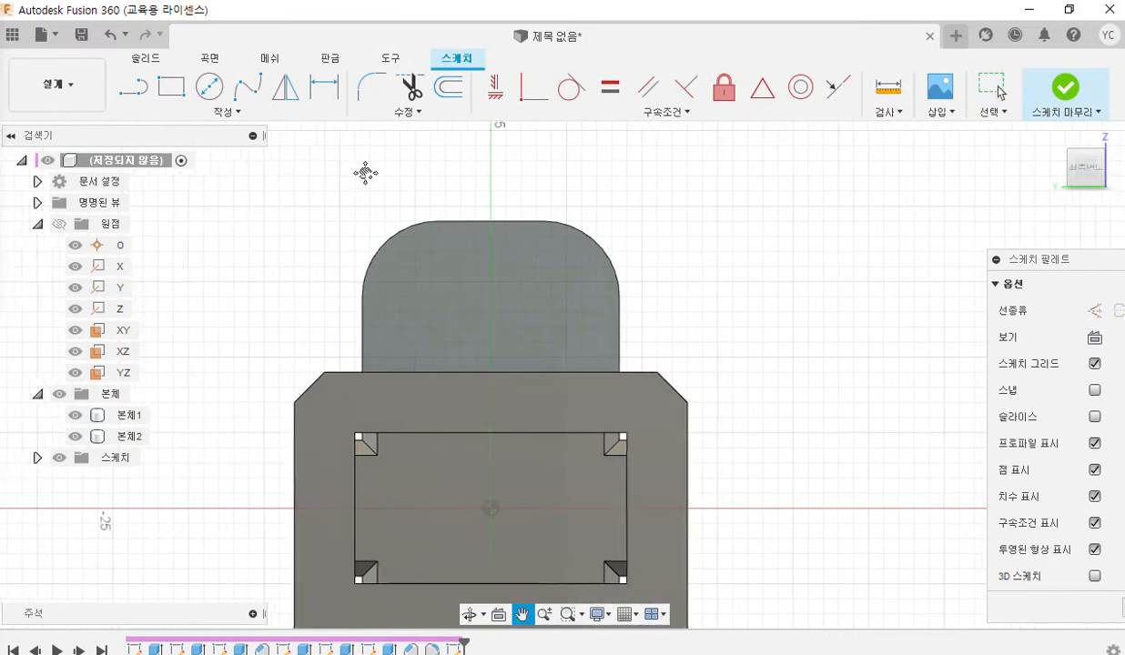
Point out the Text command, pen-mark two opposite corners and the rectangular text frame on the tab, and clear the marks.
{"action": "left_click", "coordinate": [213, 113]}
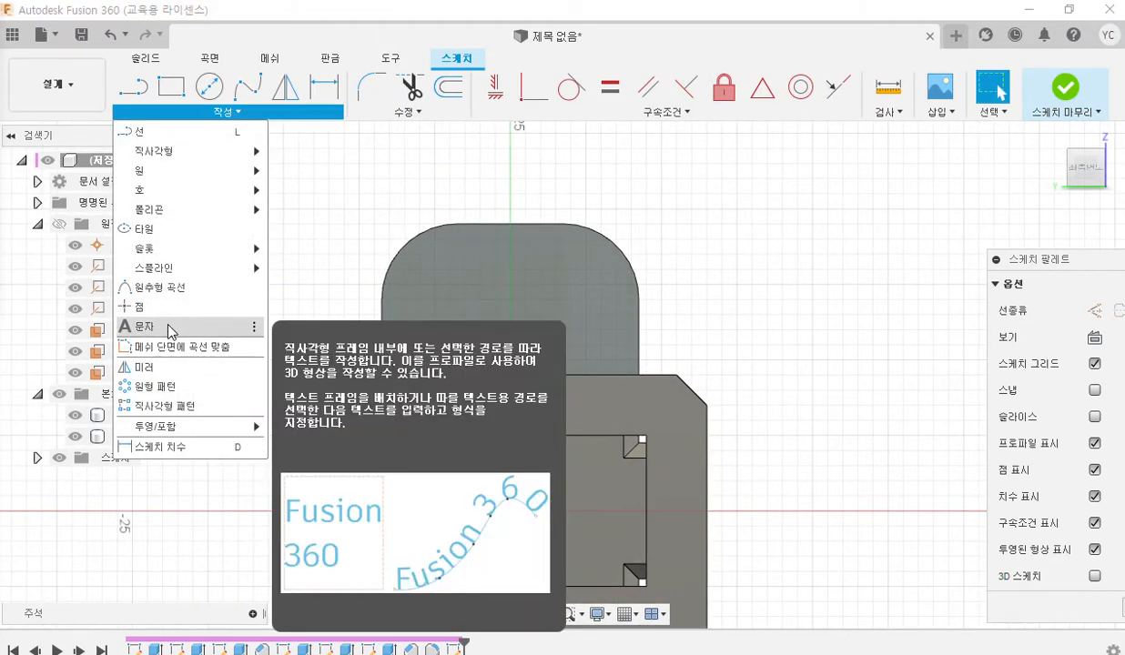
{"action": "key", "text": "F2"}
{"action": "mouse_move", "coordinate": [433, 334]}
{"action": "left_mouse_down"}
{"action": "mouse_move", "coordinate": [408, 361]}
{"action": "mouse_move", "coordinate": [433, 360]}
{"action": "left_mouse_up"}
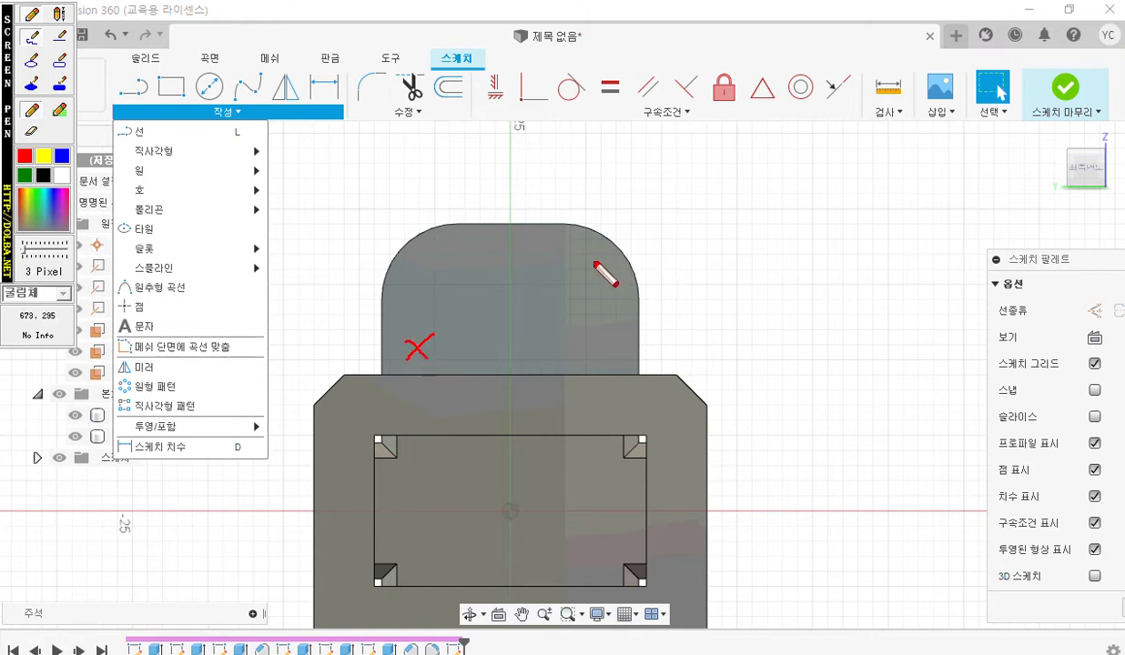
{"action": "mouse_move", "coordinate": [597, 259]}
{"action": "left_mouse_down"}
{"action": "mouse_move", "coordinate": [569, 279]}
{"action": "mouse_move", "coordinate": [597, 280]}
{"action": "left_mouse_up"}
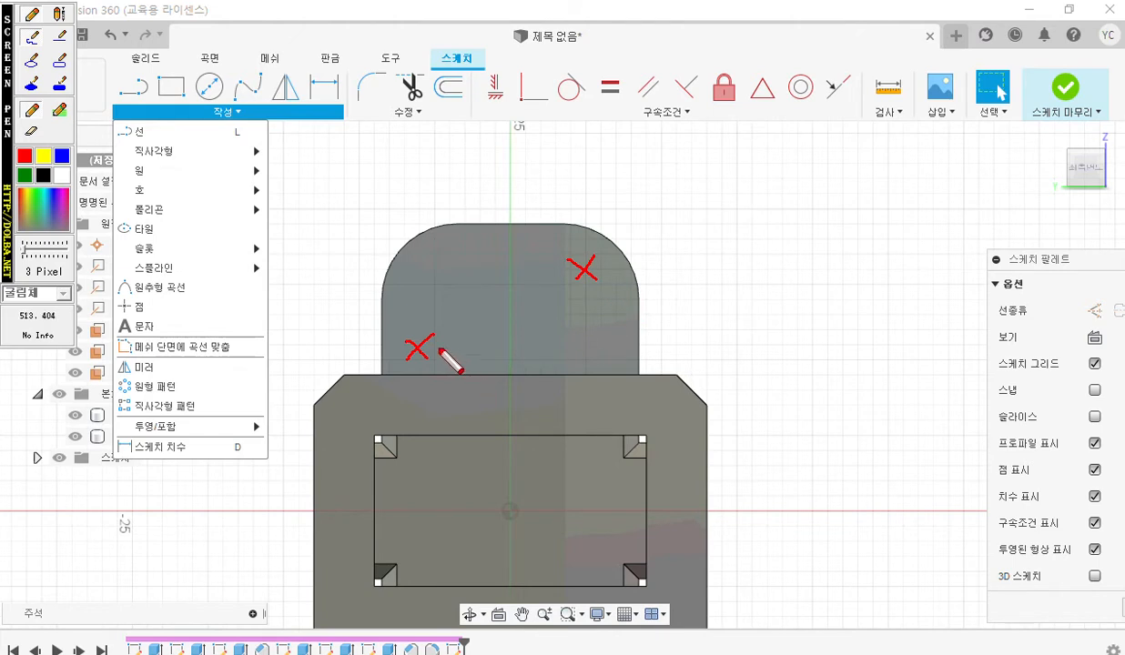
{"action": "mouse_move", "coordinate": [389, 337]}
{"action": "left_mouse_down"}
{"action": "mouse_move", "coordinate": [385, 360]}
{"action": "mouse_move", "coordinate": [584, 345]}
{"action": "mouse_move", "coordinate": [584, 266]}
{"action": "mouse_move", "coordinate": [425, 271]}
{"action": "mouse_move", "coordinate": [425, 345]}
{"action": "left_mouse_up"}
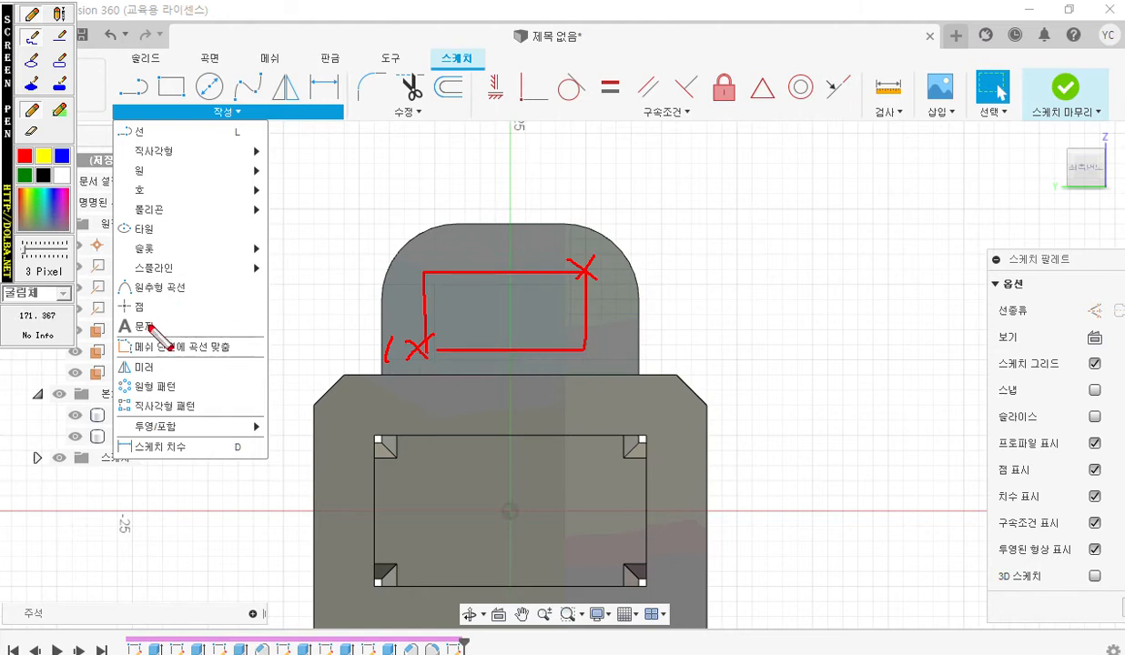
{"action": "key", "text": "Escape"}
Place a rectangular sketch text frame on the tab face, running from its lower-left area to its upper-right area.
{"action": "left_click", "coordinate": [227, 111]}
{"action": "left_click", "coordinate": [157, 325]}
{"action": "left_click", "coordinate": [415, 364]}
{"action": "middle_click_drag", "start_coordinate": [579, 256], "coordinate": [500, 254]}
{"action": "left_click", "coordinate": [496, 255]}
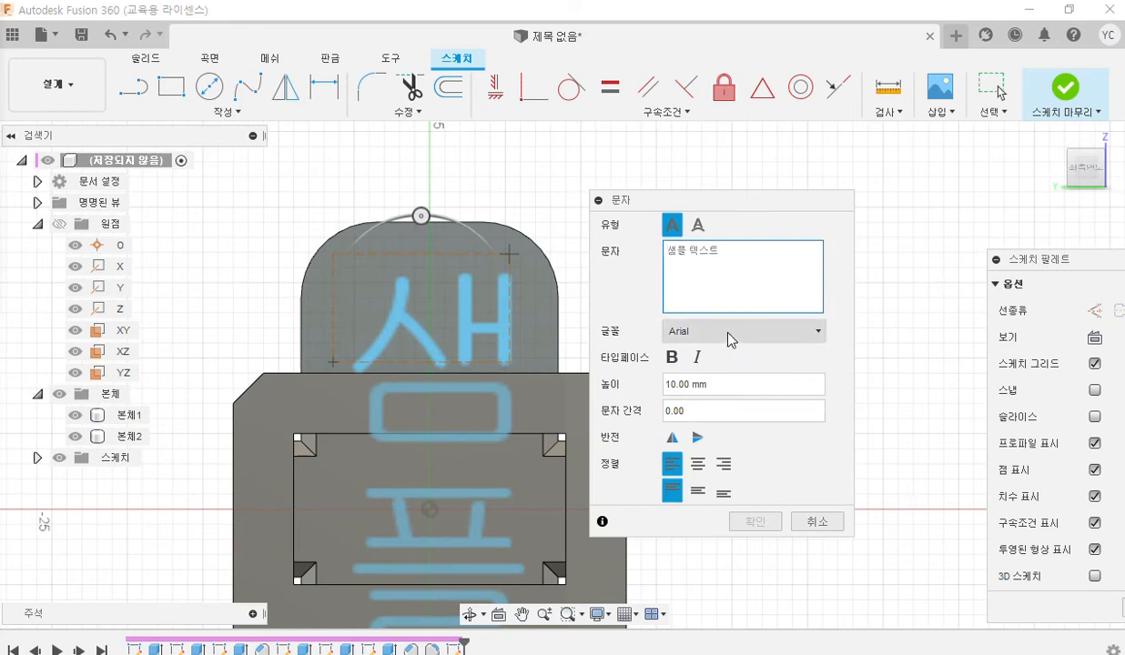
Set the text height to 7 mm and centre the text both horizontally and vertically in its frame.
{"action": "left_click", "coordinate": [720, 384]}
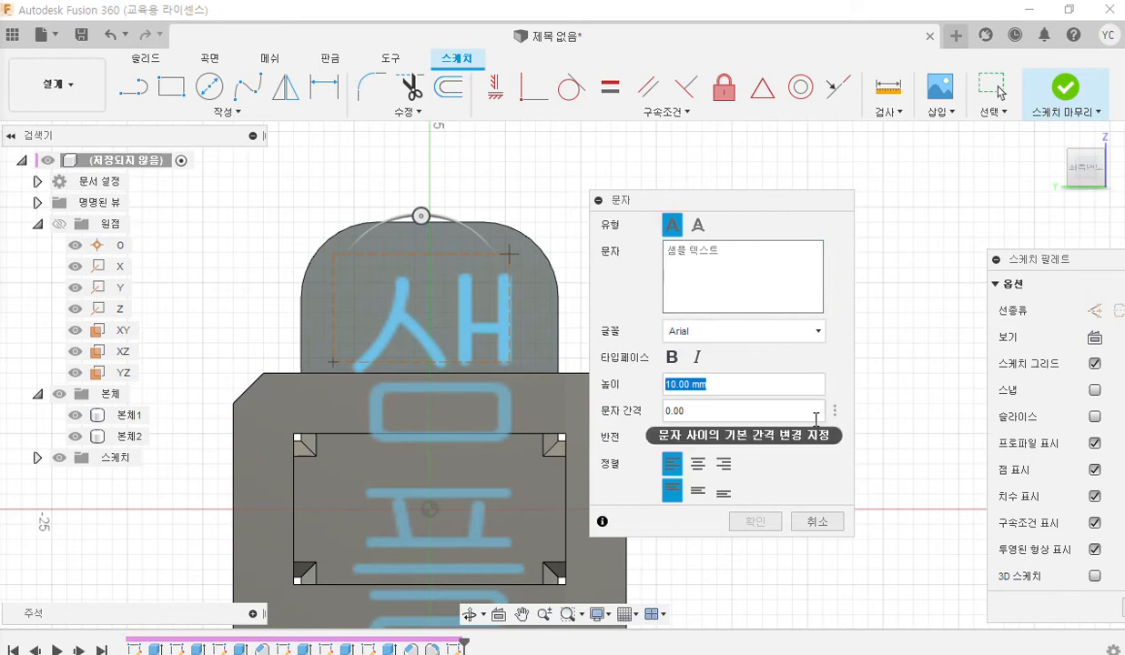
{"action": "type", "text": "7"}
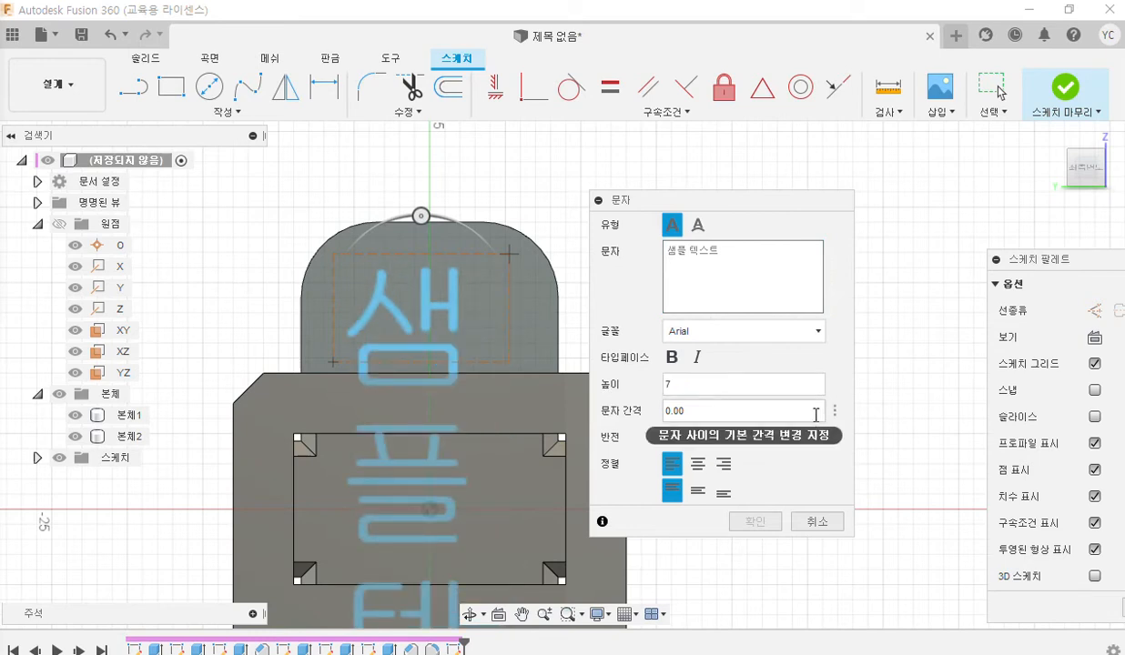
{"action": "left_click", "coordinate": [698, 468]}
{"action": "left_click", "coordinate": [697, 492]}
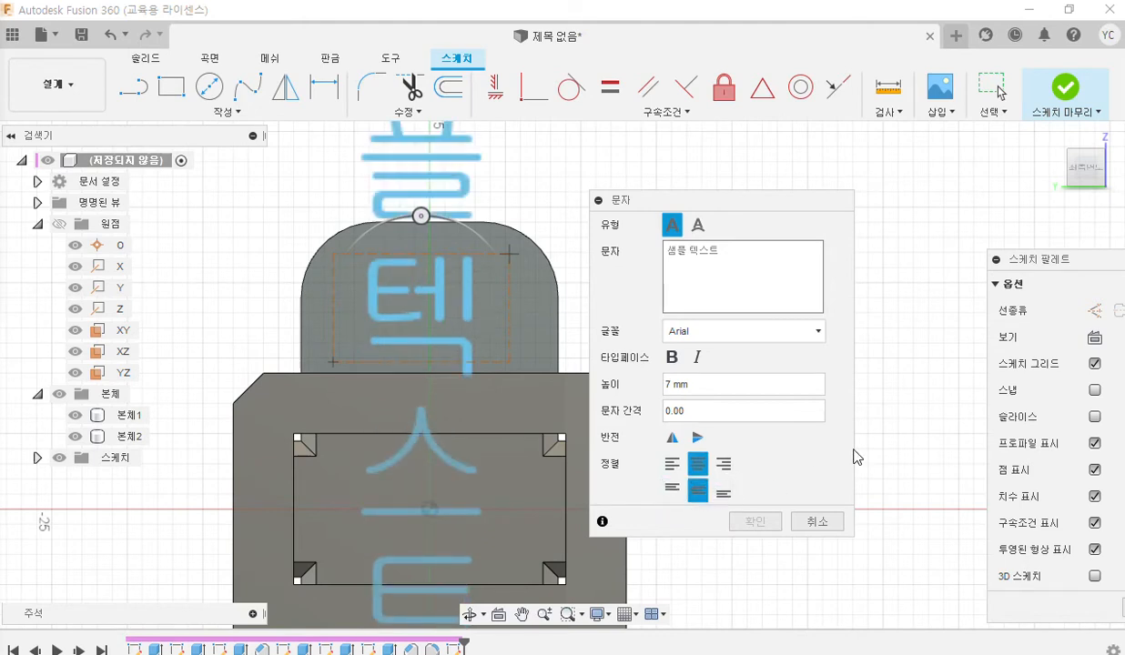
Pen-mark the 7 mm height and both centre alignments, write 22 over the text entry area, and clear the marks.
{"action": "key", "text": "ctrl+F12"}
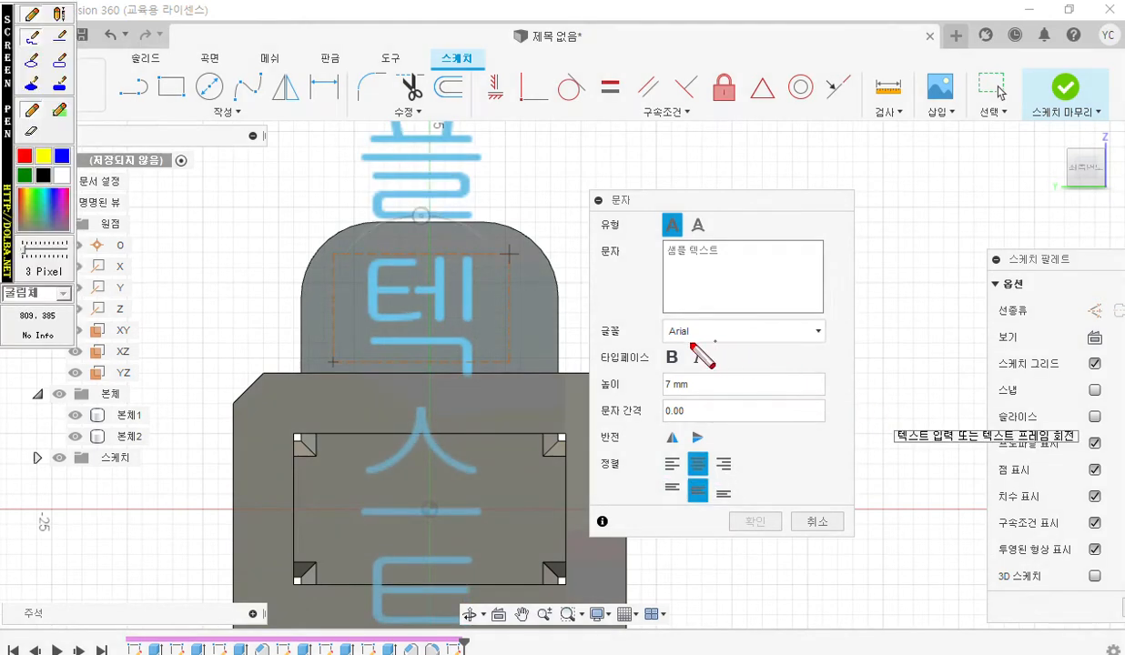
{"action": "mouse_move", "coordinate": [678, 374]}
{"action": "left_mouse_down"}
{"action": "mouse_move", "coordinate": [693, 401]}
{"action": "mouse_move", "coordinate": [702, 392]}
{"action": "left_mouse_up"}
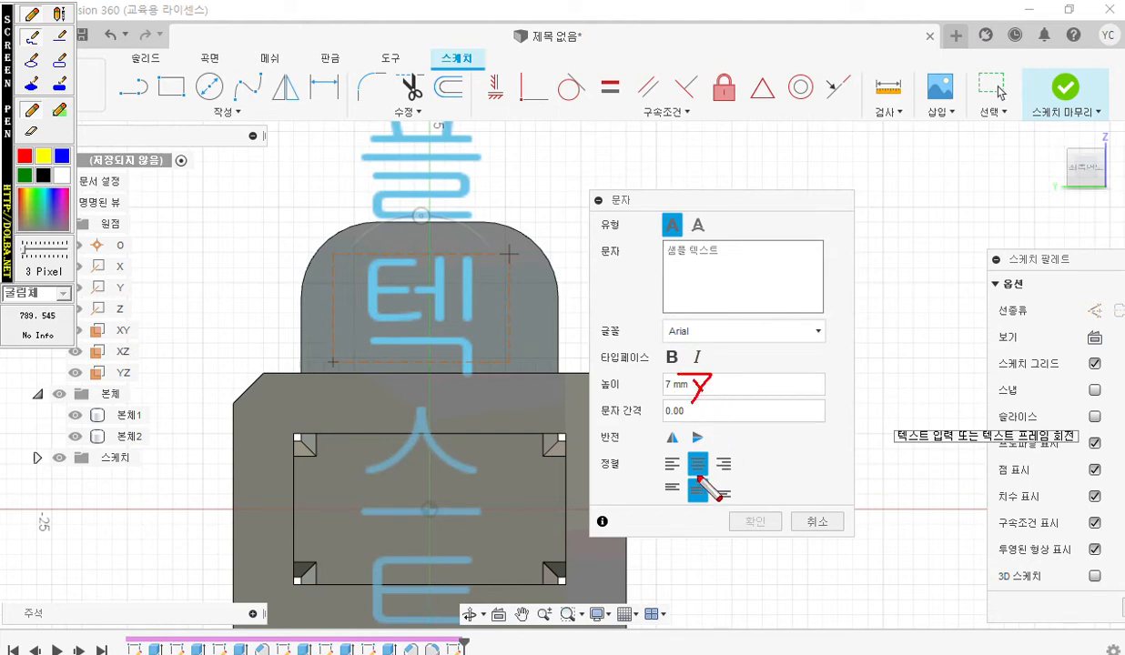
{"action": "mouse_move", "coordinate": [695, 482]}
{"action": "left_mouse_down"}
{"action": "mouse_move", "coordinate": [710, 475]}
{"action": "mouse_move", "coordinate": [707, 492]}
{"action": "mouse_move", "coordinate": [719, 493]}
{"action": "left_mouse_up"}
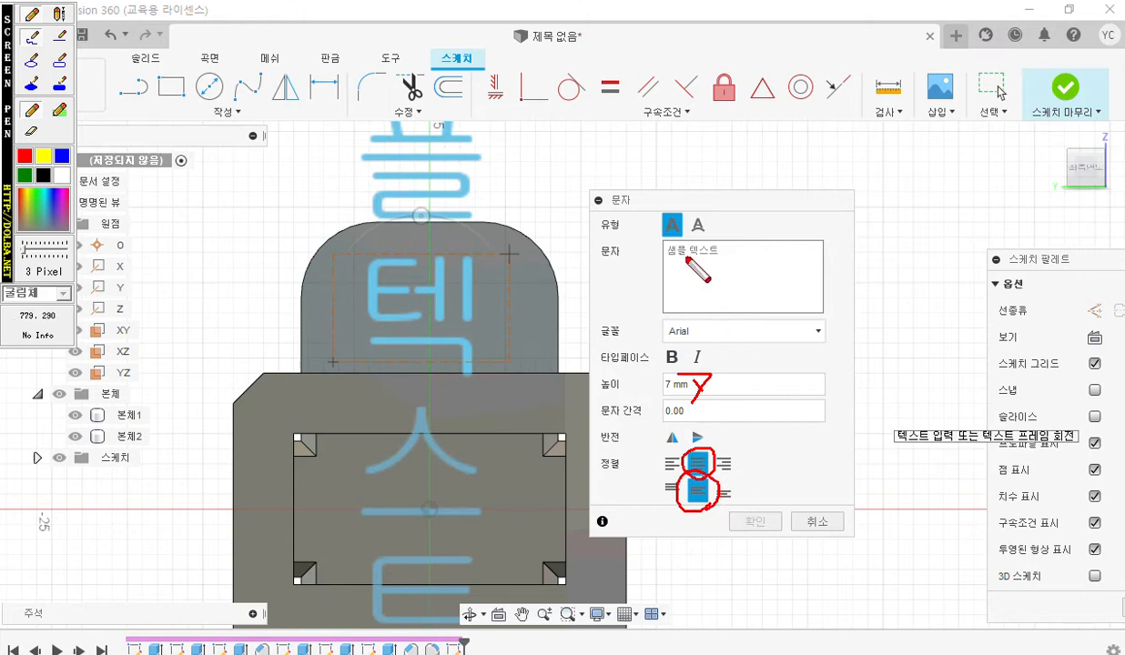
{"action": "mouse_move", "coordinate": [683, 257]}
{"action": "left_mouse_down"}
{"action": "mouse_move", "coordinate": [672, 282]}
{"action": "mouse_move", "coordinate": [720, 273]}
{"action": "mouse_move", "coordinate": [736, 283]}
{"action": "left_mouse_up"}
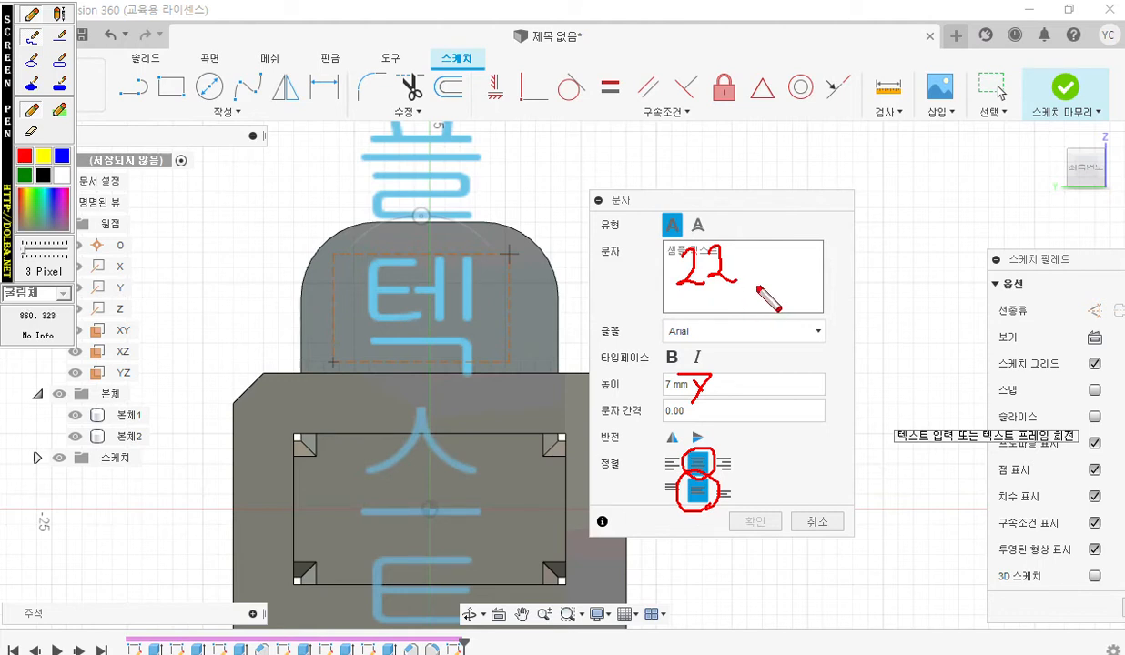
{"action": "key", "text": "Escape"}
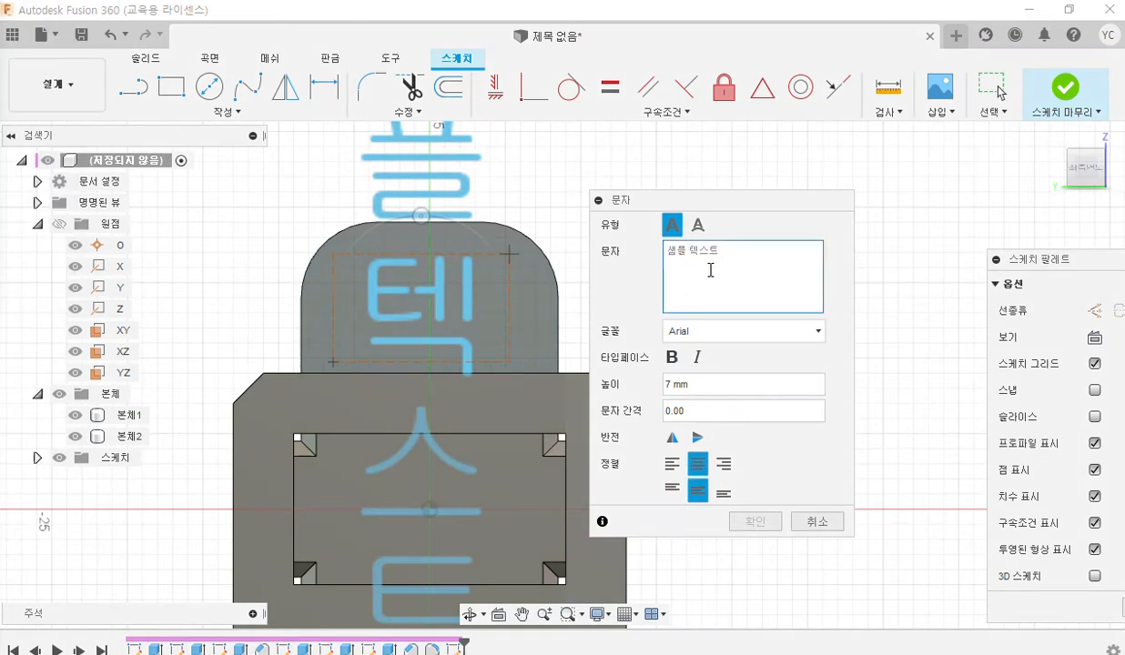
Enter 22 as the text in the tab's frame and confirm the sketch text.
{"action": "left_click", "coordinate": [710, 270]}
{"action": "type", "text": "22"}
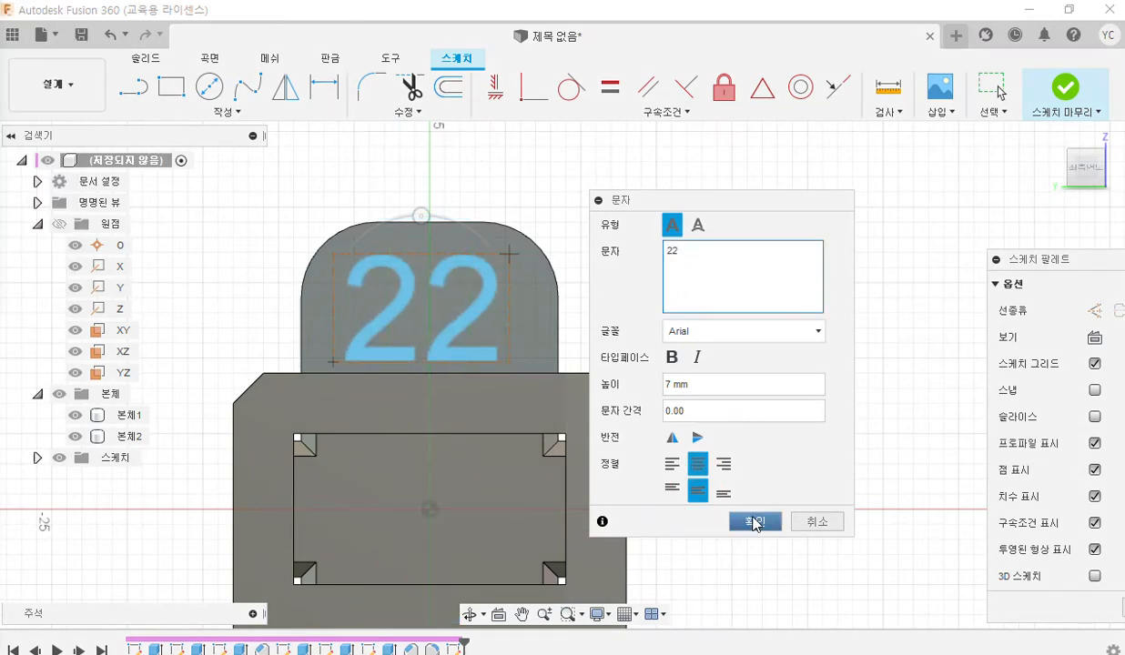
{"action": "left_click", "coordinate": [765, 521]}
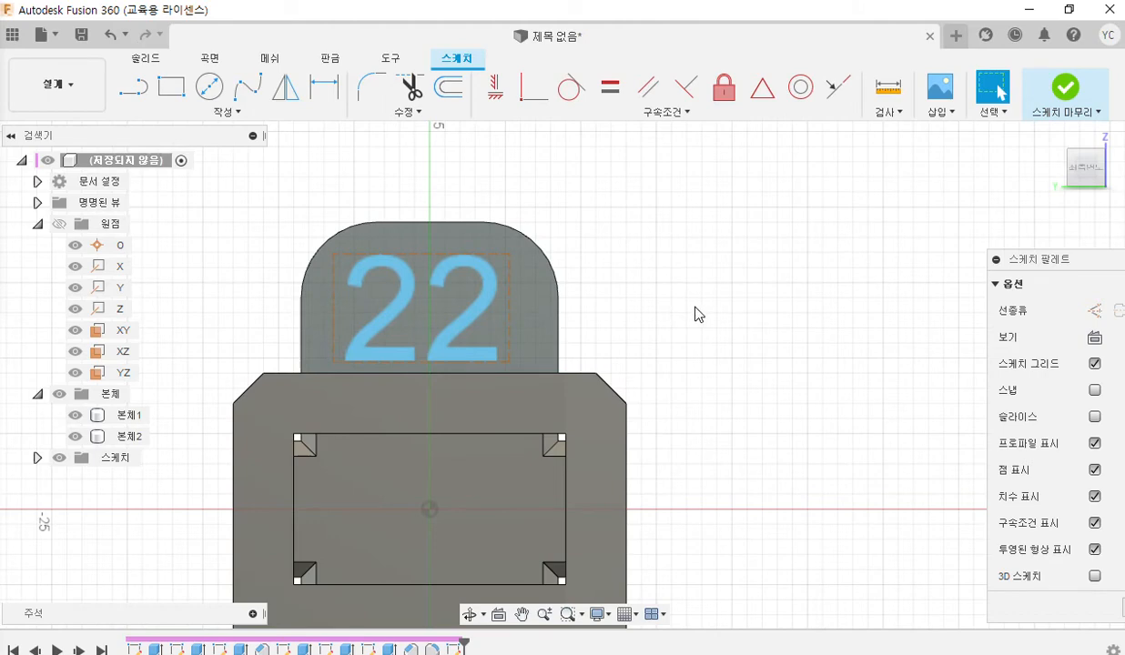
Pen-mark the gap between the tab's bottom edge and the 22 text frame, and label it 1.5.
{"action": "middle_click_drag", "start_coordinate": [699, 319], "coordinate": [673, 321], "text": "shift"}
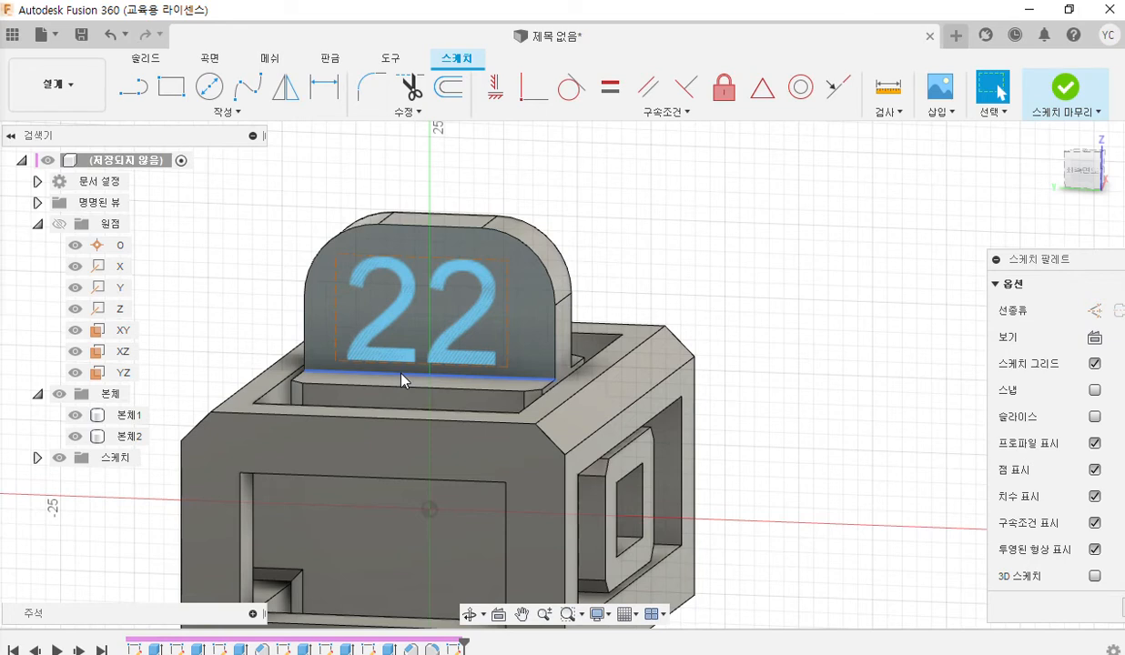
{"action": "scroll", "coordinate": [401, 381], "scroll_direction": "up", "scroll_amount": 3}
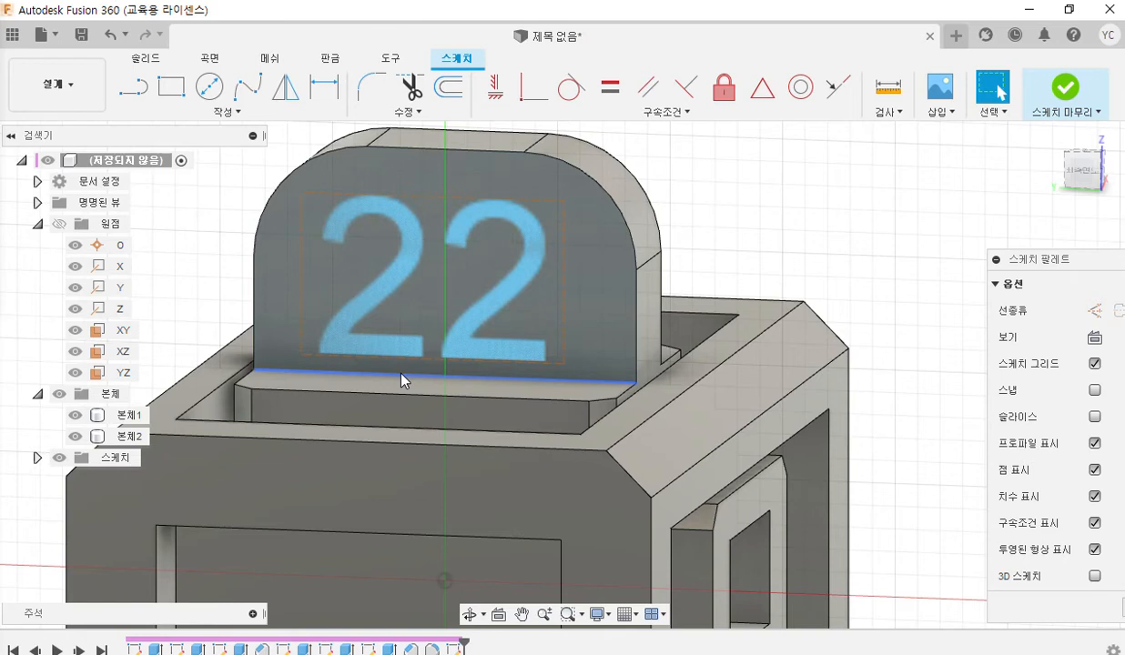
{"action": "key", "text": "F12"}
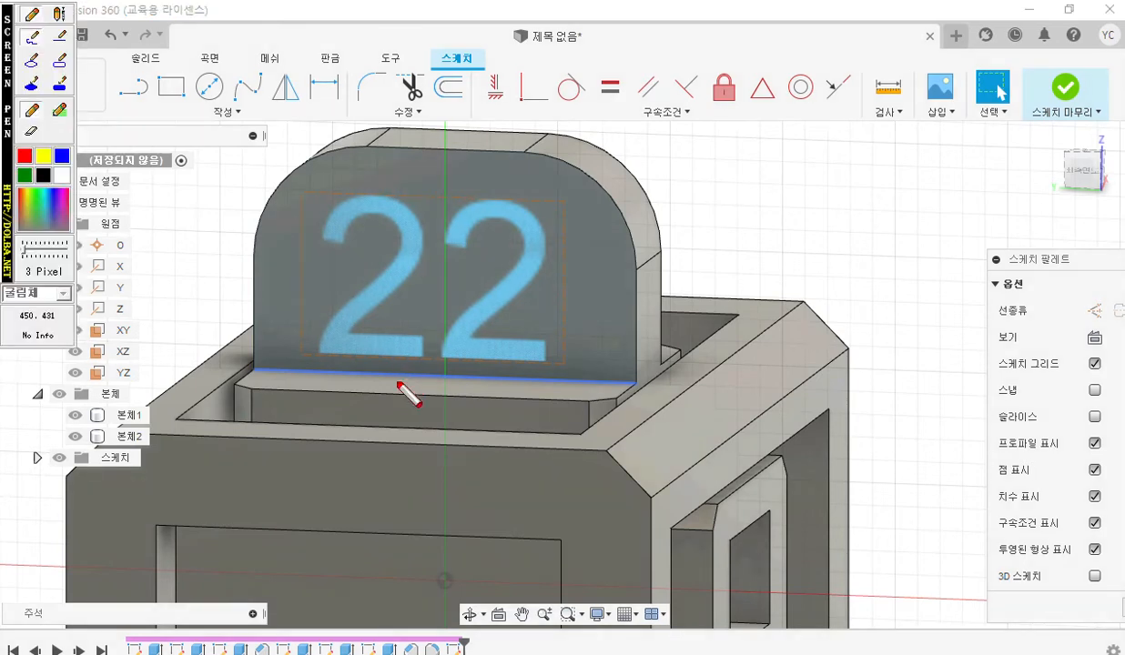
{"action": "left_click_drag", "start_coordinate": [246, 373], "coordinate": [567, 381]}
{"action": "left_click_drag", "start_coordinate": [294, 353], "coordinate": [579, 368]}
{"action": "mouse_move", "coordinate": [434, 328]}
{"action": "left_mouse_down"}
{"action": "mouse_move", "coordinate": [433, 396]}
{"action": "mouse_move", "coordinate": [446, 396]}
{"action": "left_mouse_up"}
{"action": "left_click_drag", "start_coordinate": [424, 329], "coordinate": [447, 320]}
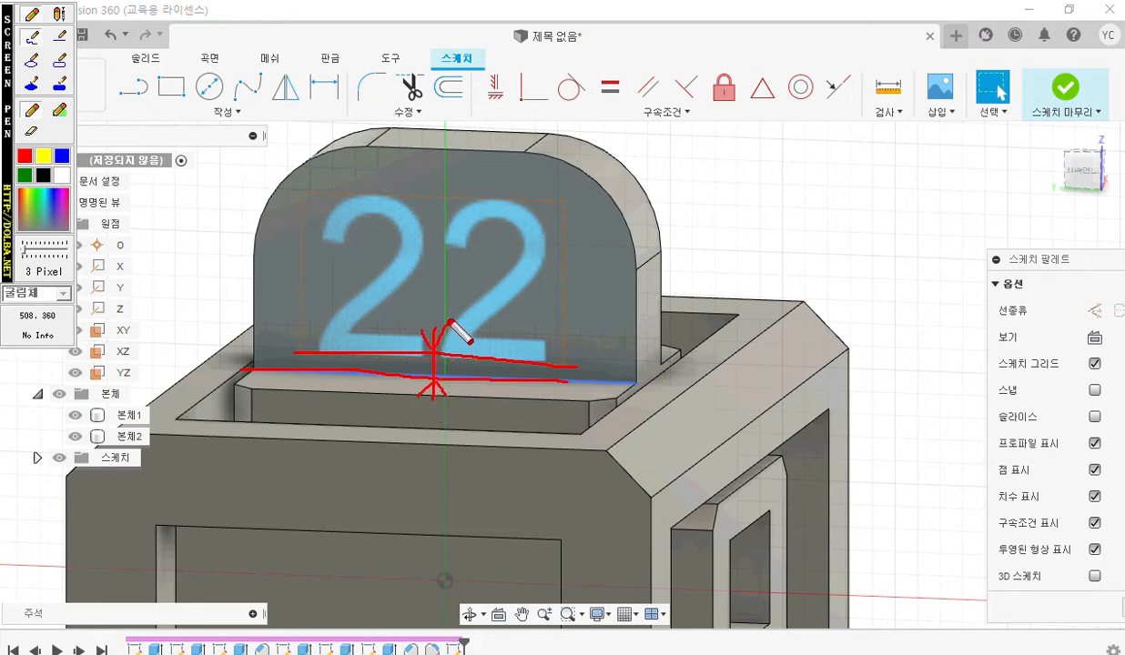
{"action": "mouse_move", "coordinate": [405, 403]}
{"action": "left_mouse_down"}
{"action": "mouse_move", "coordinate": [406, 423]}
{"action": "mouse_move", "coordinate": [429, 432]}
{"action": "mouse_move", "coordinate": [420, 435]}
{"action": "left_mouse_up"}
{"action": "left_click_drag", "start_coordinate": [422, 410], "coordinate": [440, 409]}
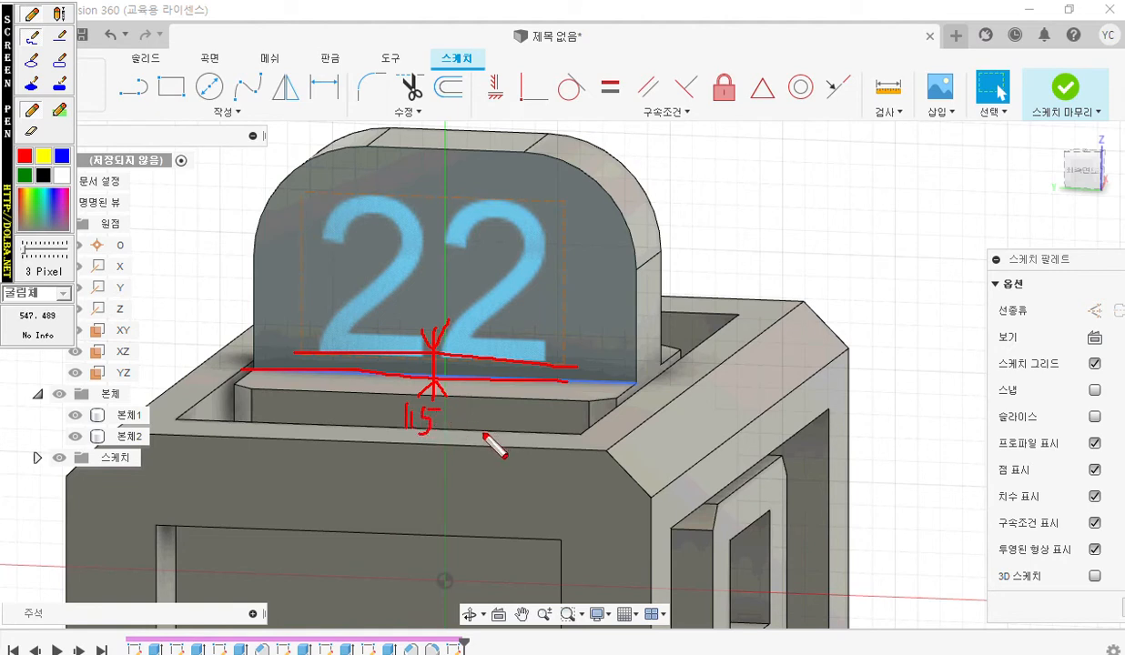
Pen-mark the height of the 22 text frame with an arrow, label it 7, and clear all marks.
{"action": "left_click_drag", "start_coordinate": [302, 189], "coordinate": [568, 192]}
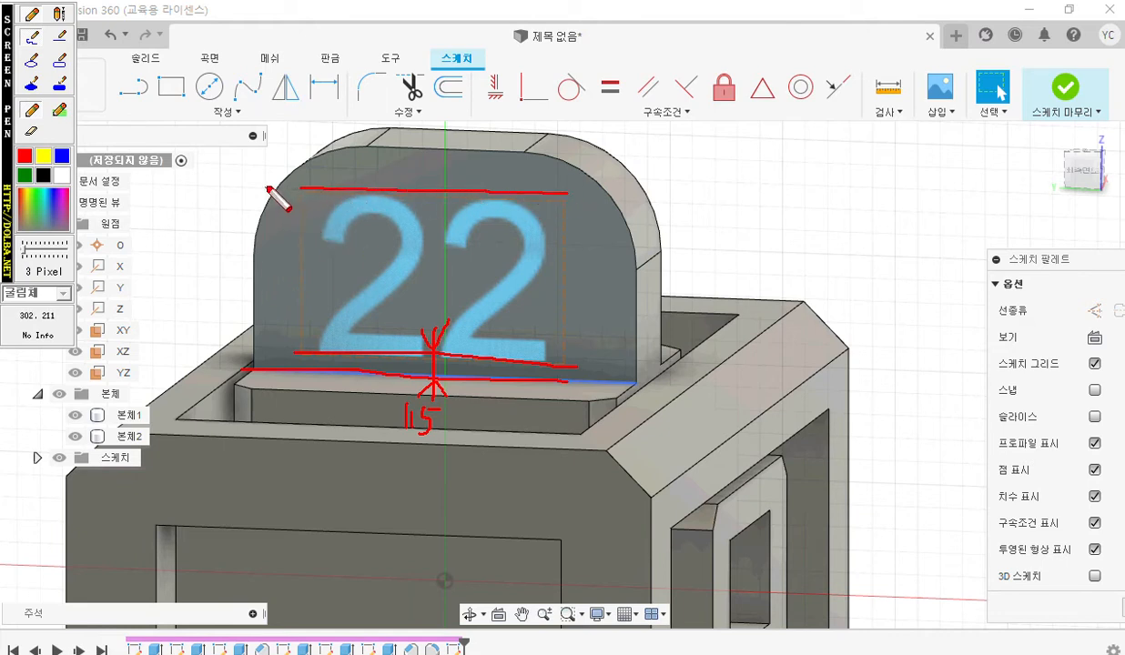
{"action": "mouse_move", "coordinate": [380, 196]}
{"action": "left_mouse_down"}
{"action": "mouse_move", "coordinate": [374, 348]}
{"action": "mouse_move", "coordinate": [385, 333]}
{"action": "left_mouse_up"}
{"action": "left_click_drag", "start_coordinate": [374, 208], "coordinate": [397, 211]}
{"action": "mouse_move", "coordinate": [337, 246]}
{"action": "left_mouse_down"}
{"action": "mouse_move", "coordinate": [348, 282]}
{"action": "mouse_move", "coordinate": [361, 262]}
{"action": "left_mouse_up"}
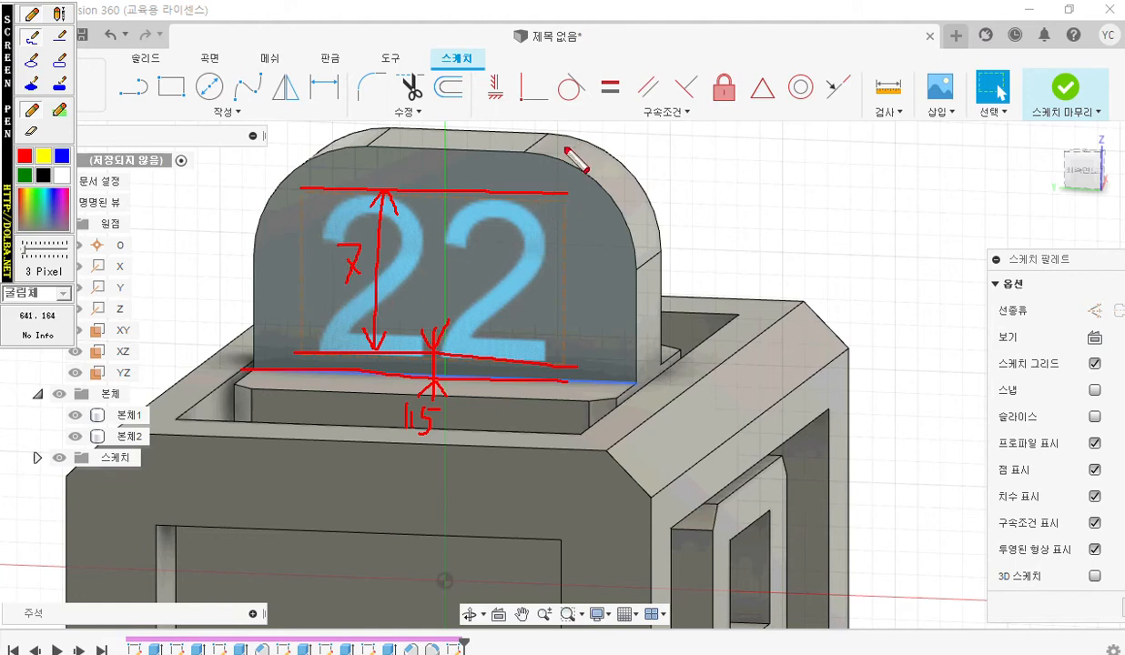
{"action": "key", "text": "Escape"}
Dimension the gap between the tab's bottom edge and the lower edge of the 22 text frame as 1.5 mm.
{"action": "left_click", "coordinate": [338, 89]}
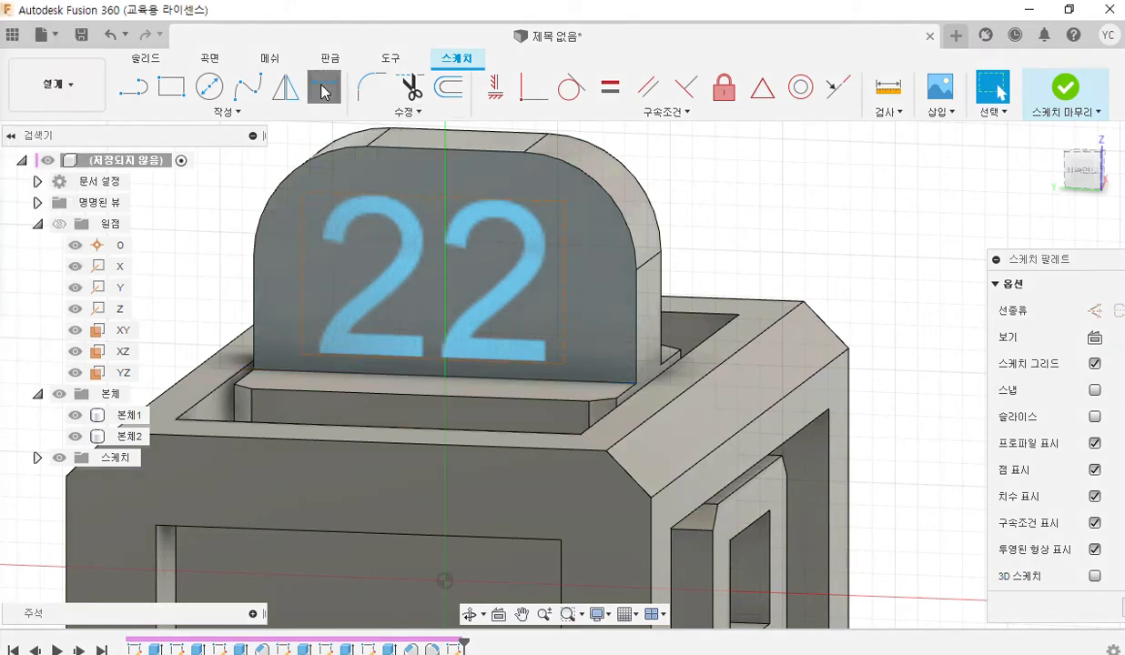
{"action": "left_click", "coordinate": [421, 369]}
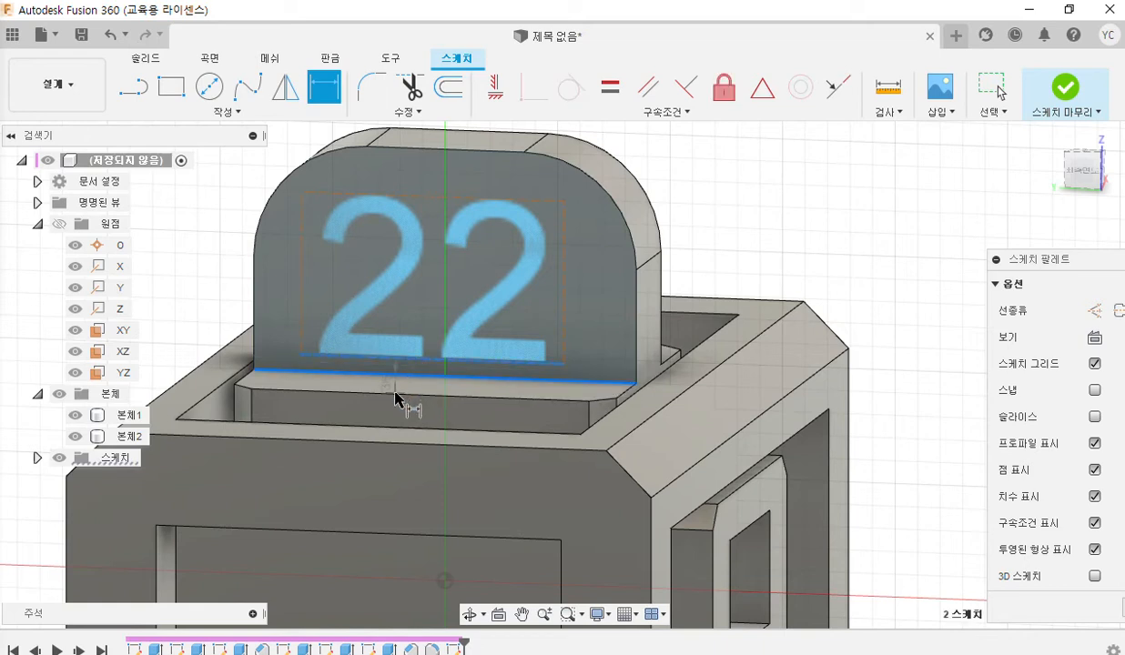
{"action": "left_click", "coordinate": [400, 394]}
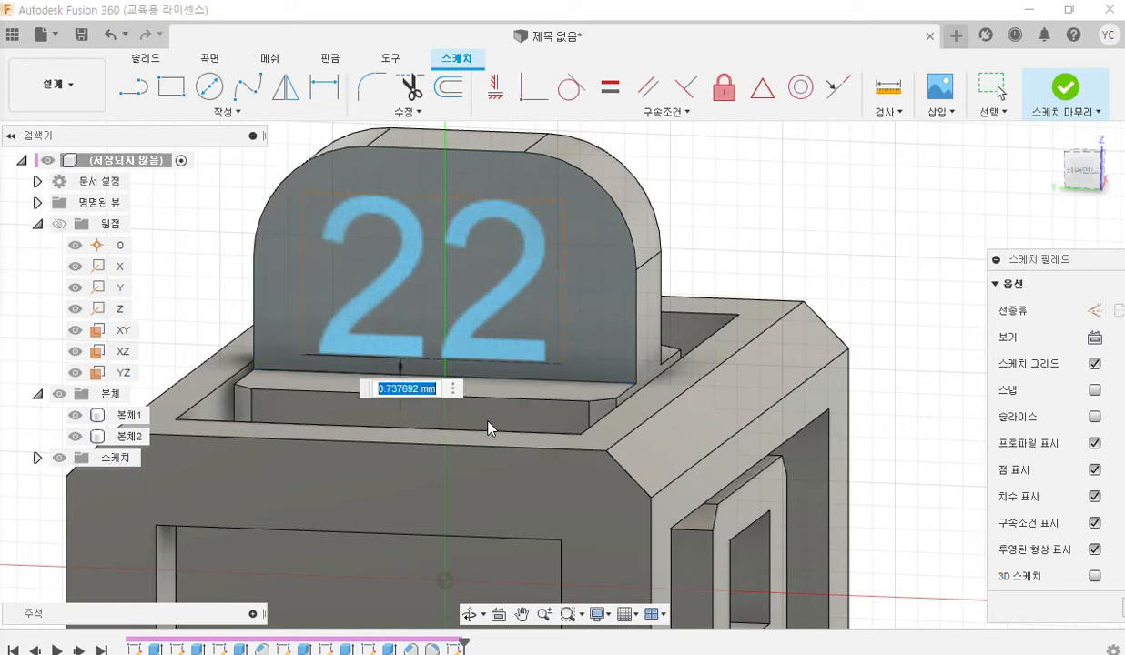
{"action": "type", "text": "1.5"}
{"action": "key", "text": "Return"}
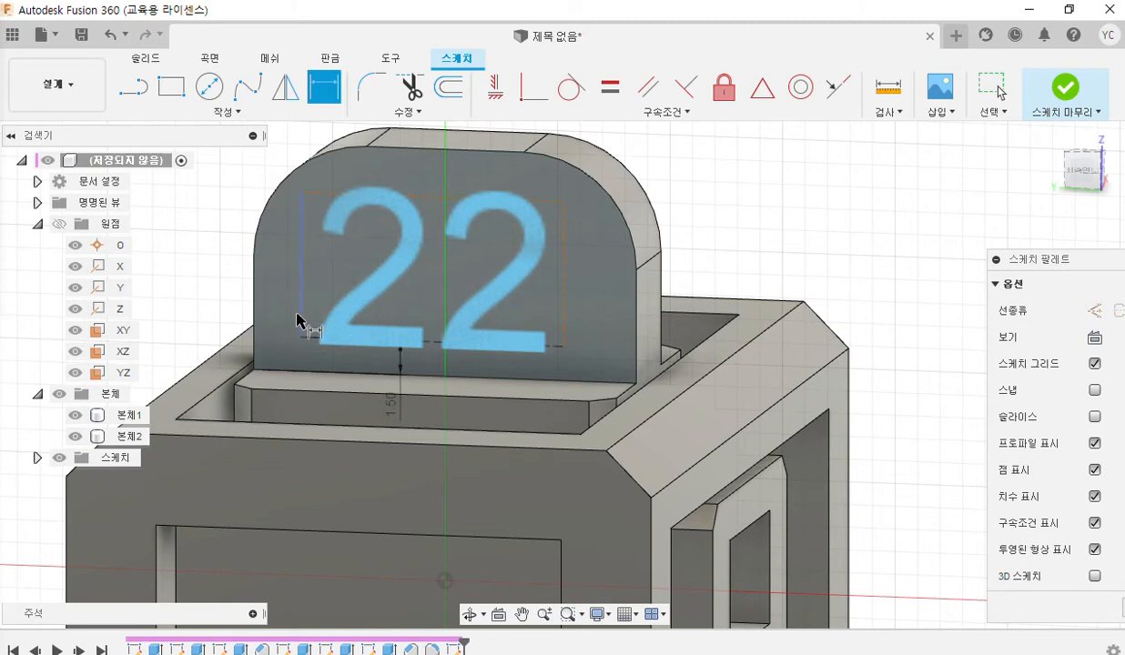
Dimension the height of the 22 text frame as 7 mm and leave the dimension command.
{"action": "left_click", "coordinate": [317, 339]}
{"action": "left_click", "coordinate": [319, 195]}
{"action": "left_click", "coordinate": [335, 271]}
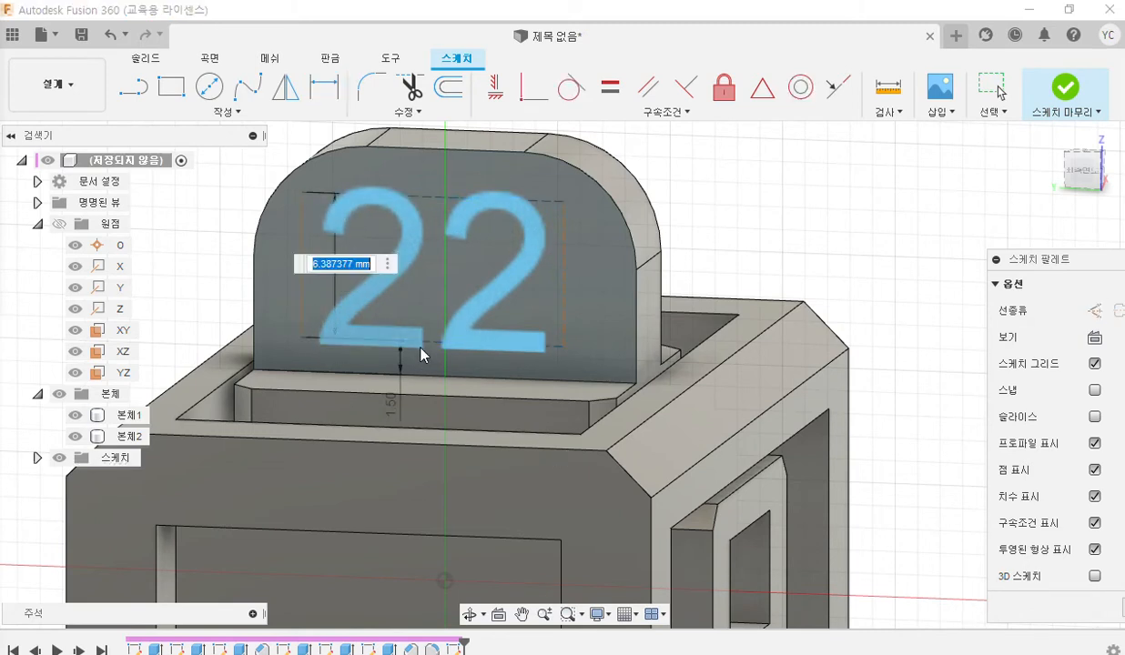
{"action": "type", "text": "7"}
{"action": "key", "text": "Return"}
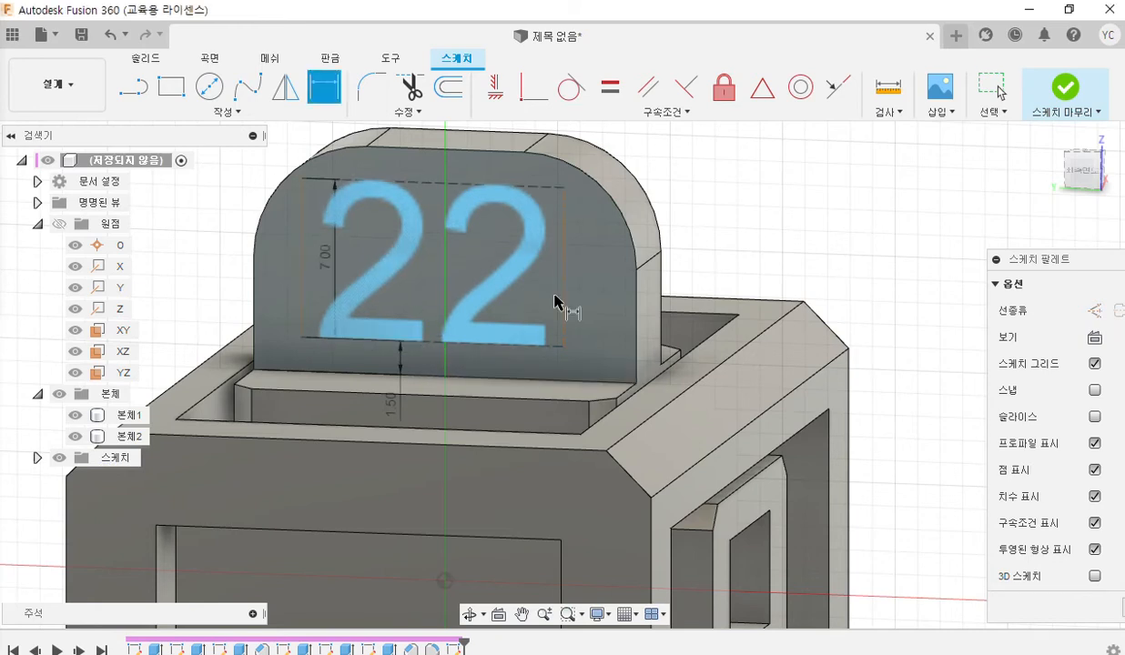
{"action": "middle_click_drag", "start_coordinate": [635, 237], "coordinate": [689, 270]}
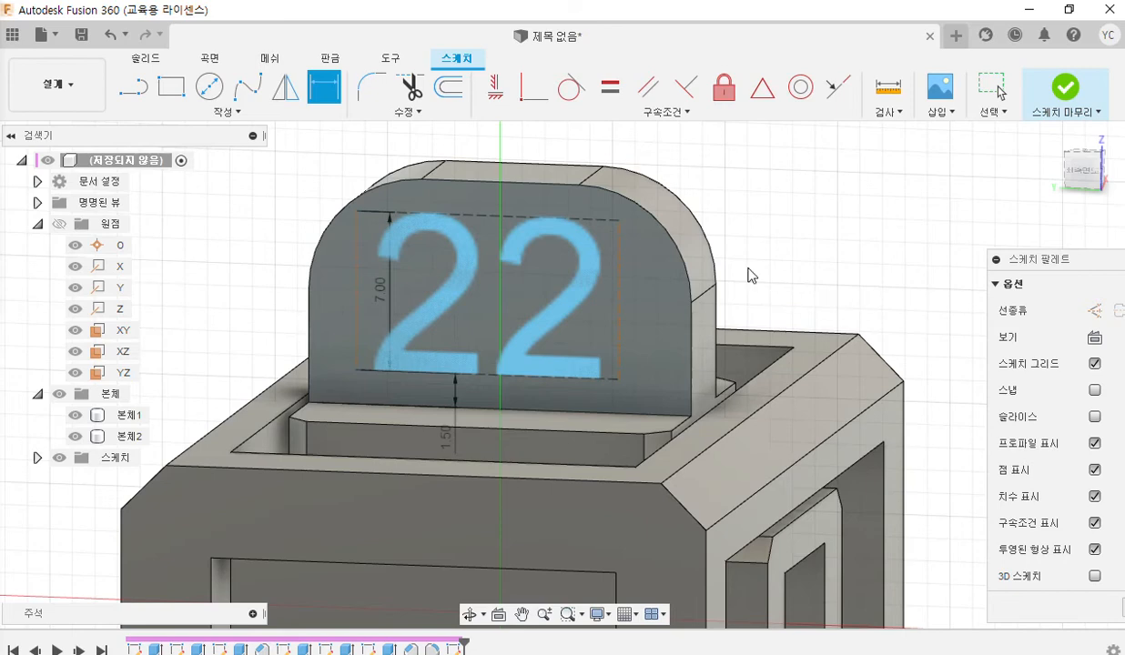
{"action": "key", "text": "Escape"}
{"action": "scroll", "coordinate": [745, 278], "scroll_direction": "down", "scroll_amount": 3}
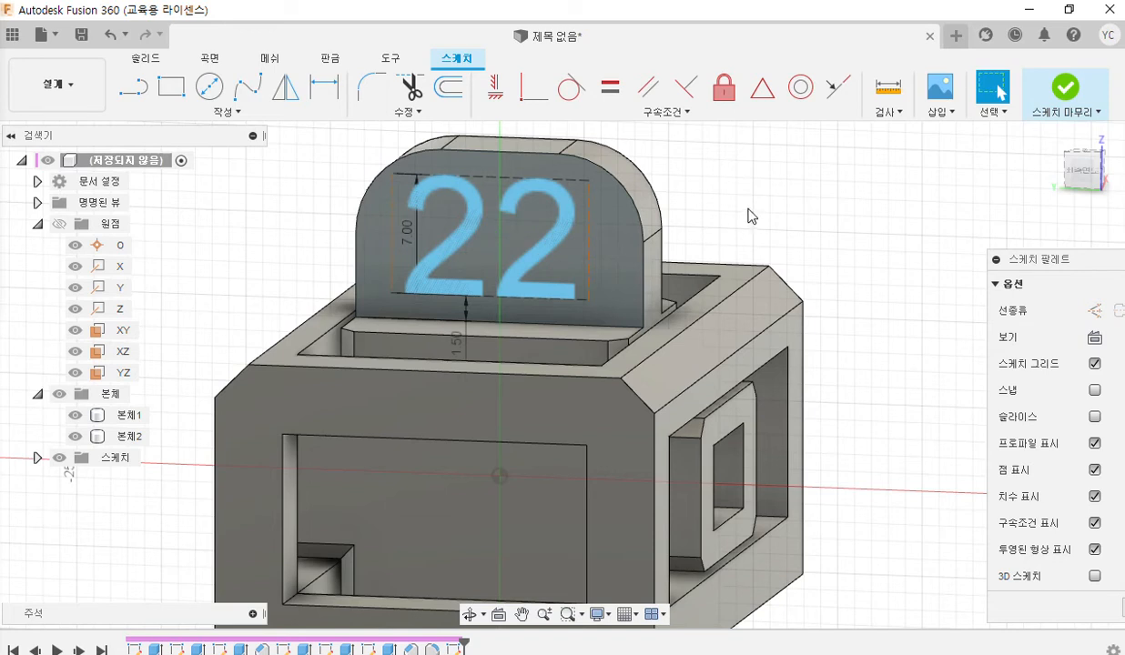
Check the tab's width in the front view of the Acrobat Reader exam drawing, then return to the maximized Fusion 360 sketch.
{"action": "left_click_drag", "start_coordinate": [534, 15], "coordinate": [885, 43]}
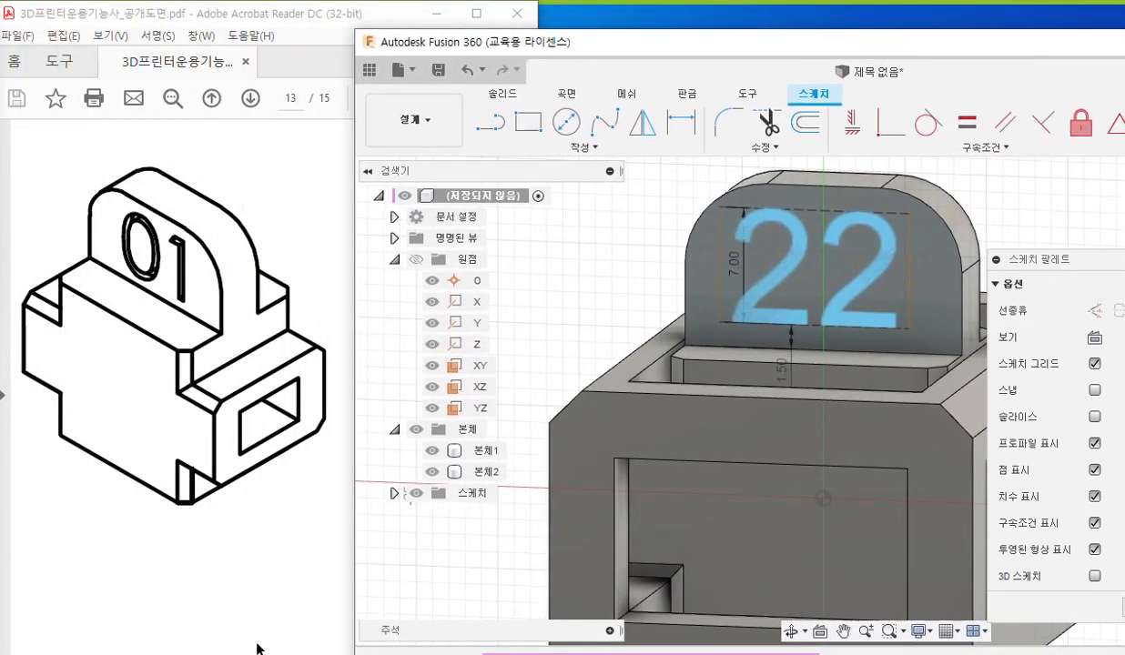
{"action": "scroll", "coordinate": [237, 382], "scroll_direction": "left", "scroll_amount": 12}
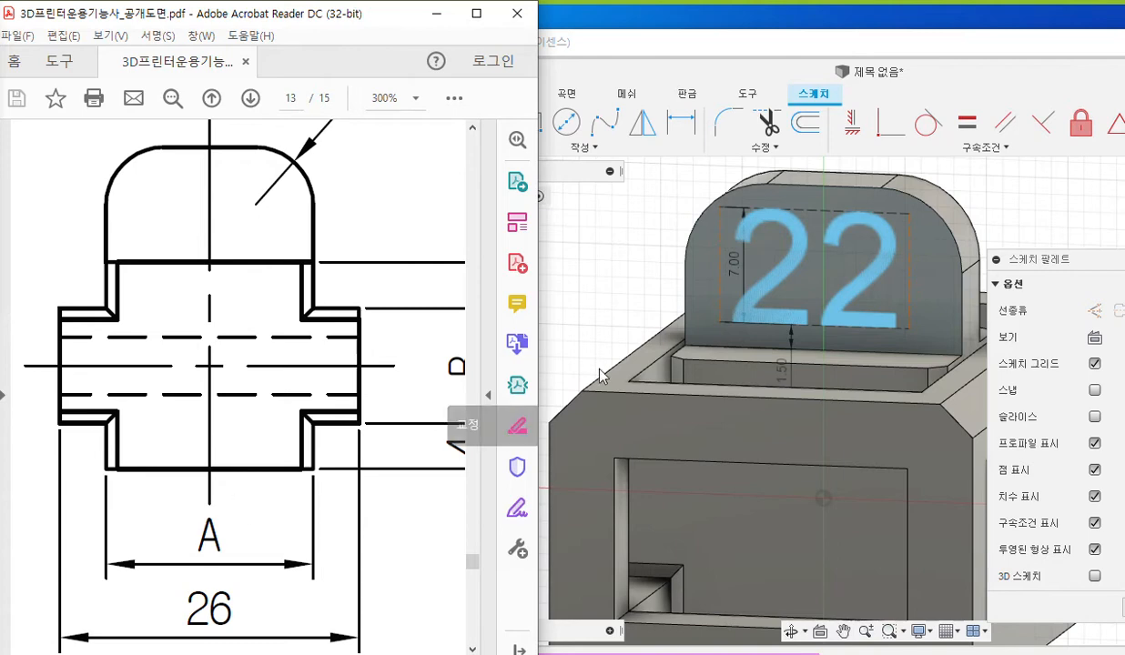
{"action": "left_click", "coordinate": [567, 270]}
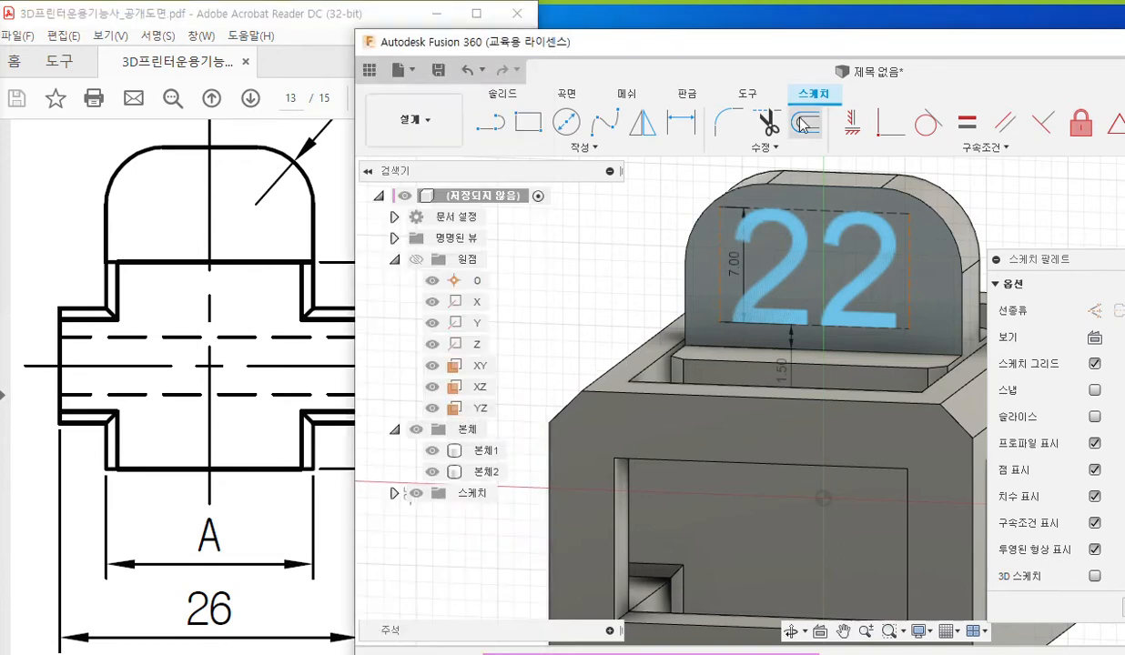
{"action": "double_click", "coordinate": [799, 50]}
{"action": "middle_click_drag", "start_coordinate": [667, 271], "coordinate": [652, 274]}
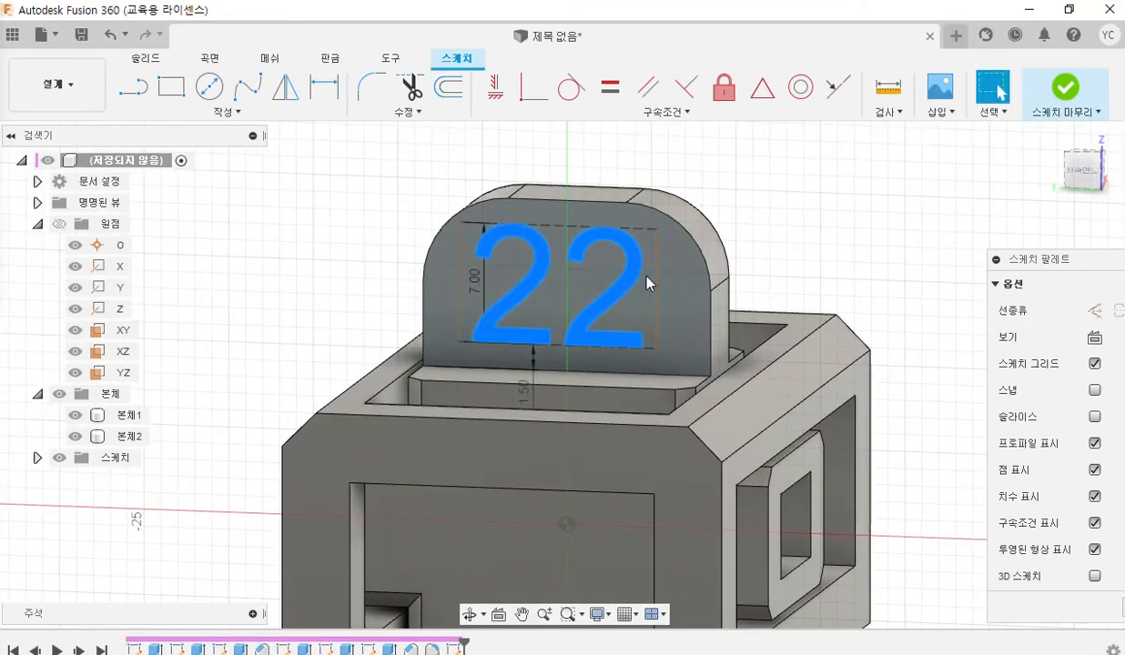
Pen-mark the text frame's two sides labelled 14 and its gap to the tab's left edge labelled 1.5, and clear the marks.
{"action": "key", "text": "F12"}
{"action": "left_click_drag", "start_coordinate": [455, 211], "coordinate": [455, 333]}
{"action": "left_click_drag", "start_coordinate": [659, 218], "coordinate": [660, 333]}
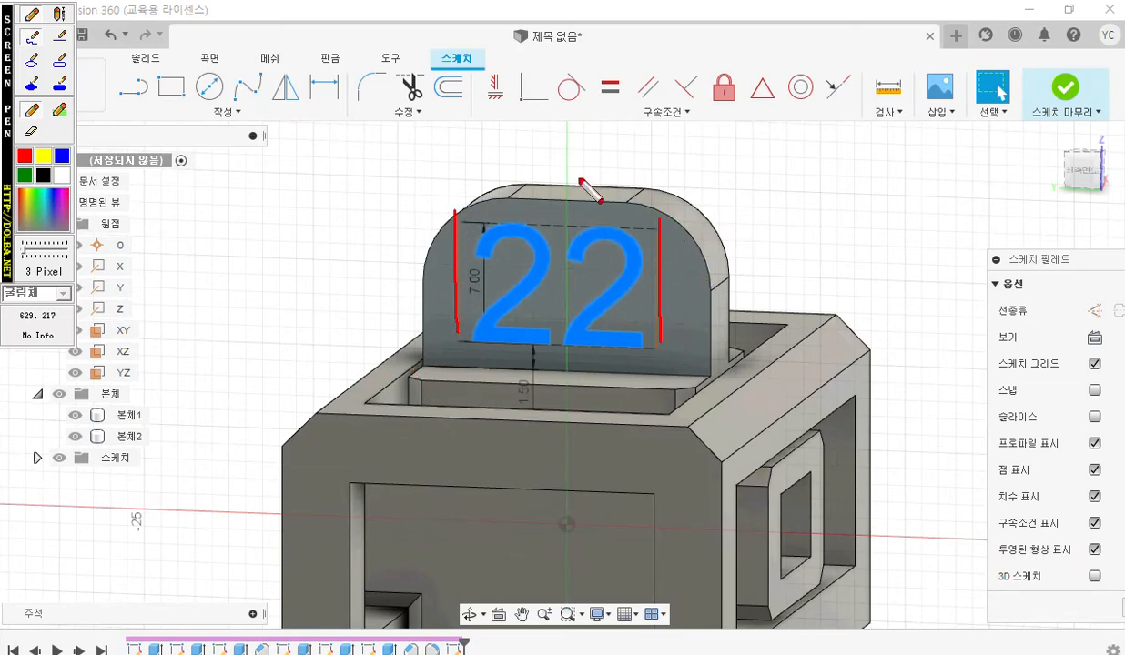
{"action": "left_click_drag", "start_coordinate": [551, 179], "coordinate": [551, 221]}
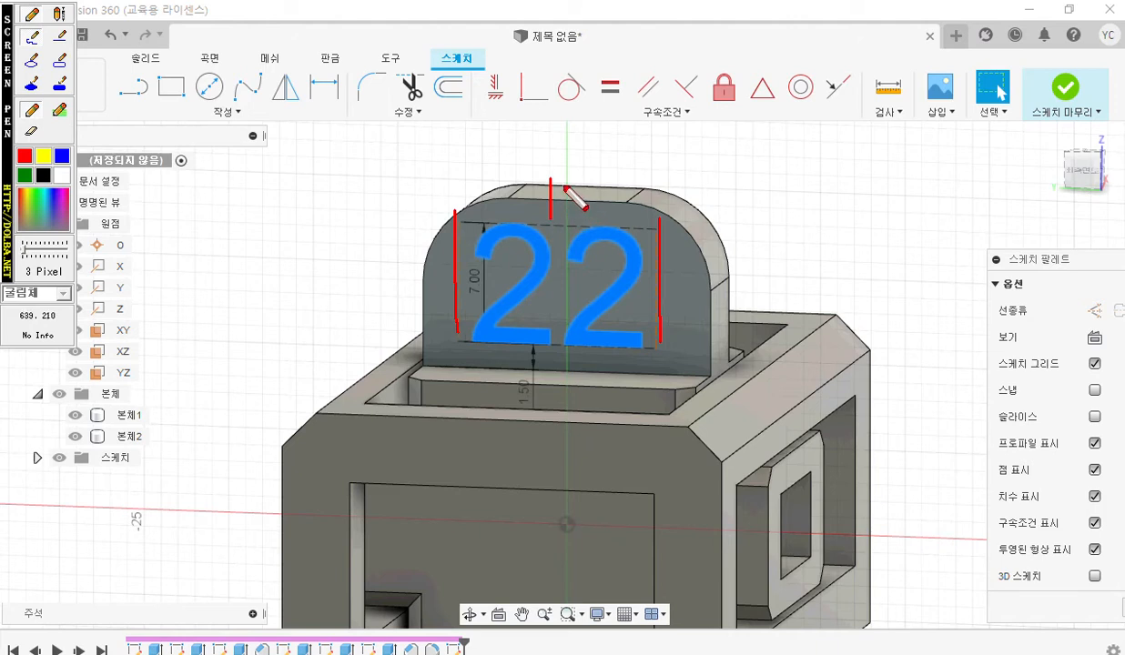
{"action": "mouse_move", "coordinate": [569, 180]}
{"action": "left_mouse_down"}
{"action": "mouse_move", "coordinate": [605, 207]}
{"action": "mouse_move", "coordinate": [582, 224]}
{"action": "left_mouse_up"}
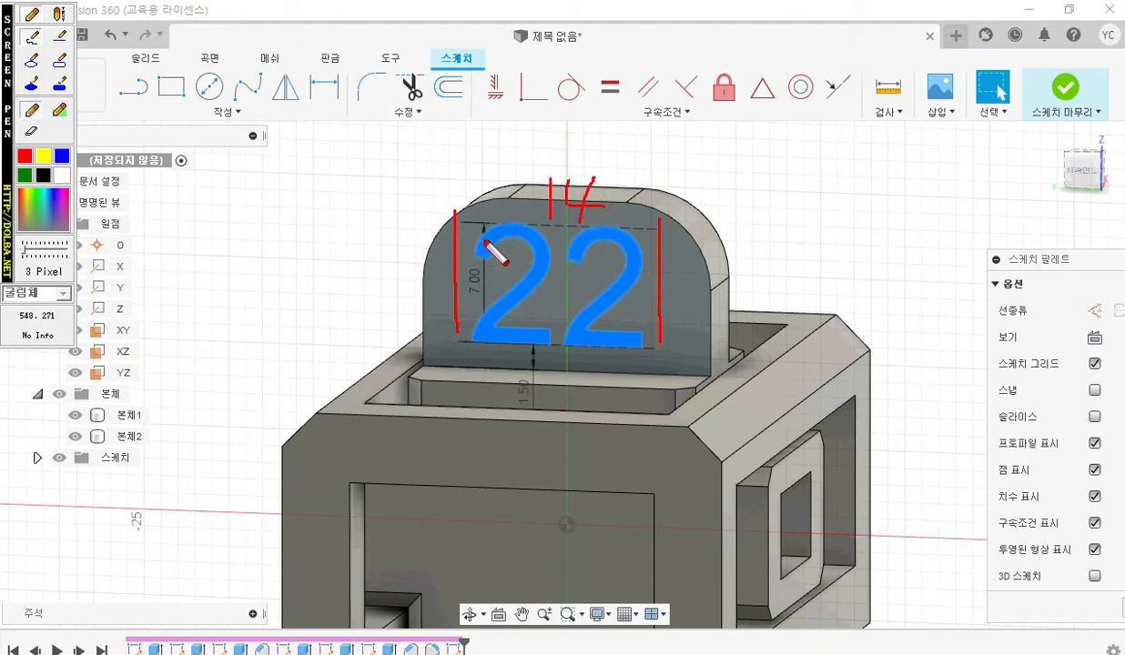
{"action": "mouse_move", "coordinate": [420, 301]}
{"action": "left_mouse_down"}
{"action": "mouse_move", "coordinate": [451, 300]}
{"action": "mouse_move", "coordinate": [446, 293]}
{"action": "mouse_move", "coordinate": [420, 362]}
{"action": "left_mouse_up"}
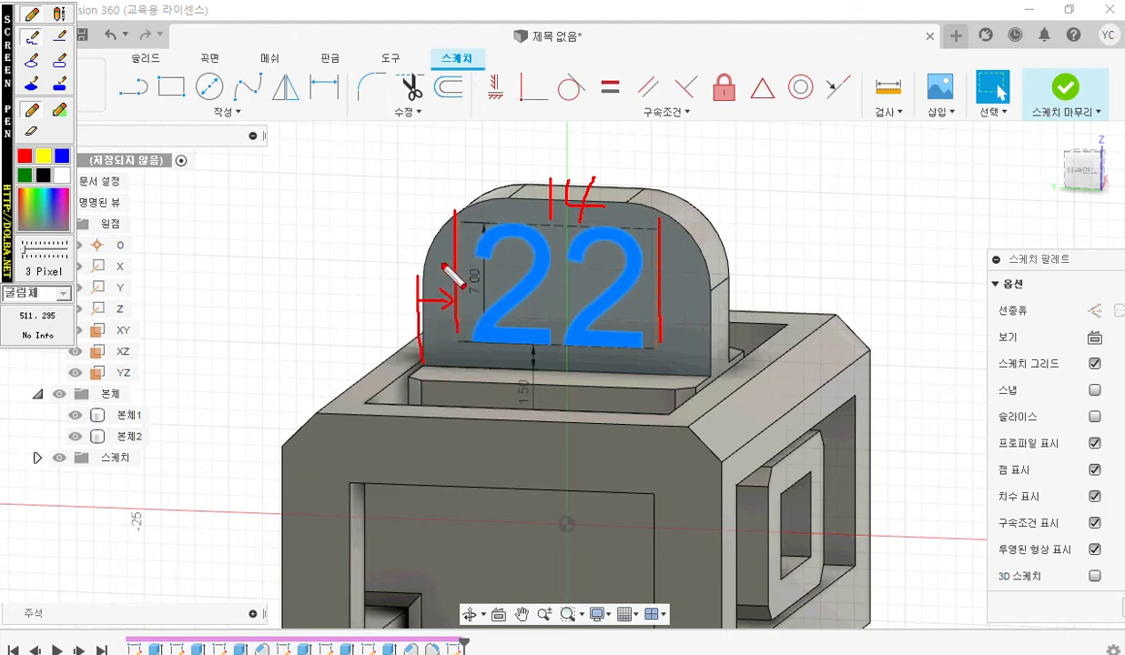
{"action": "mouse_move", "coordinate": [417, 238]}
{"action": "left_mouse_down"}
{"action": "mouse_move", "coordinate": [411, 264]}
{"action": "mouse_move", "coordinate": [444, 269]}
{"action": "mouse_move", "coordinate": [452, 249]}
{"action": "left_mouse_up"}
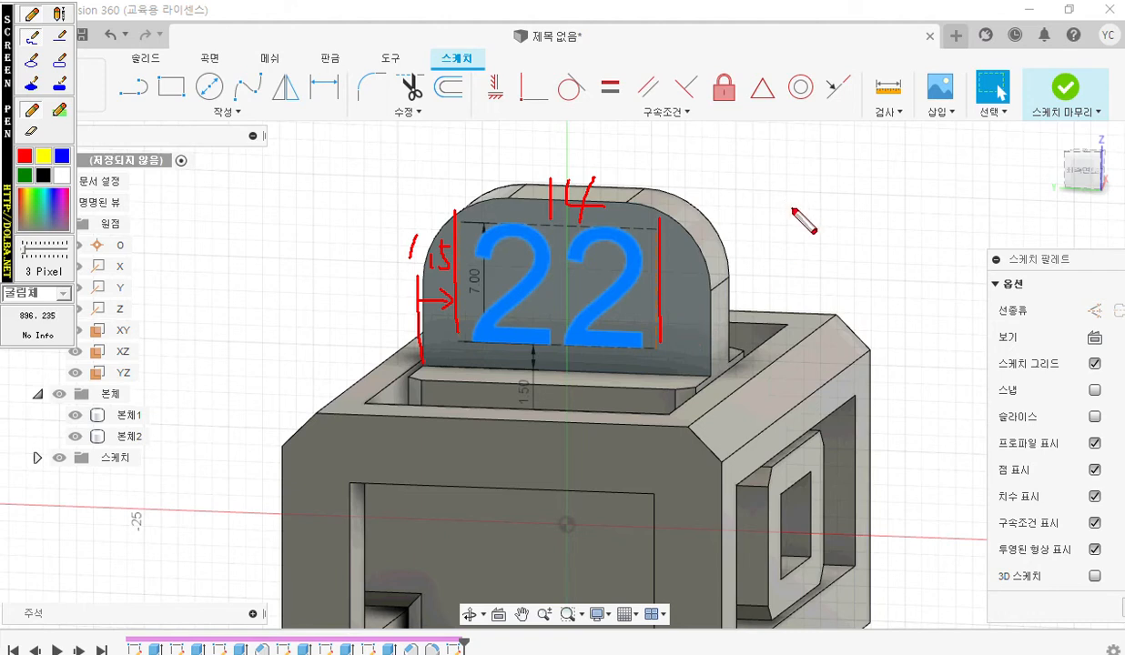
{"action": "key", "text": "Escape"}
Dimension the horizontal gap between the tab's left edge and the left side of the 22 text frame as 1.5 mm.
{"action": "left_click", "coordinate": [320, 94]}
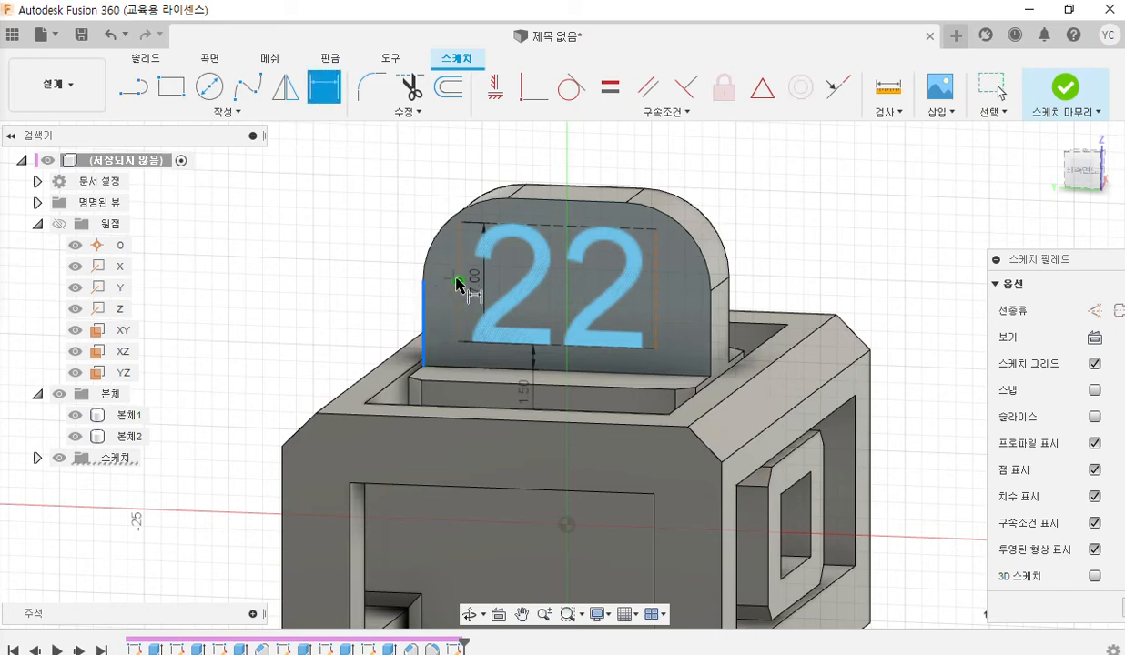
{"action": "key", "text": "Escape"}
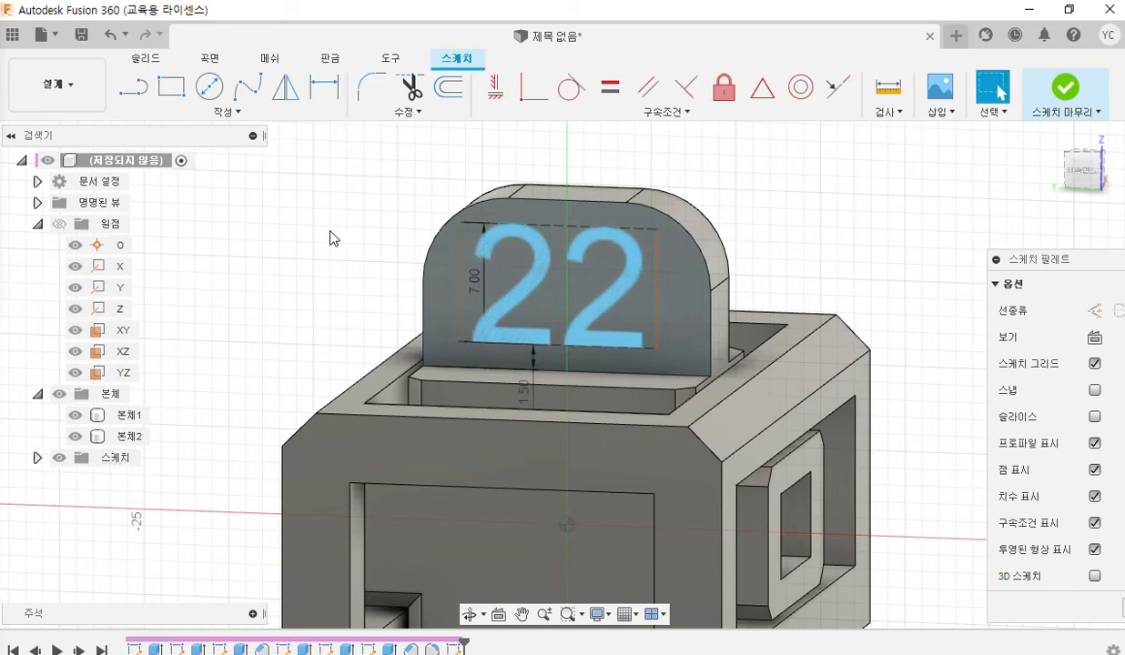
{"action": "left_click", "coordinate": [324, 87]}
{"action": "left_click", "coordinate": [424, 310]}
{"action": "left_click", "coordinate": [458, 321]}
{"action": "left_click", "coordinate": [434, 182]}
{"action": "type", "text": "1.5"}
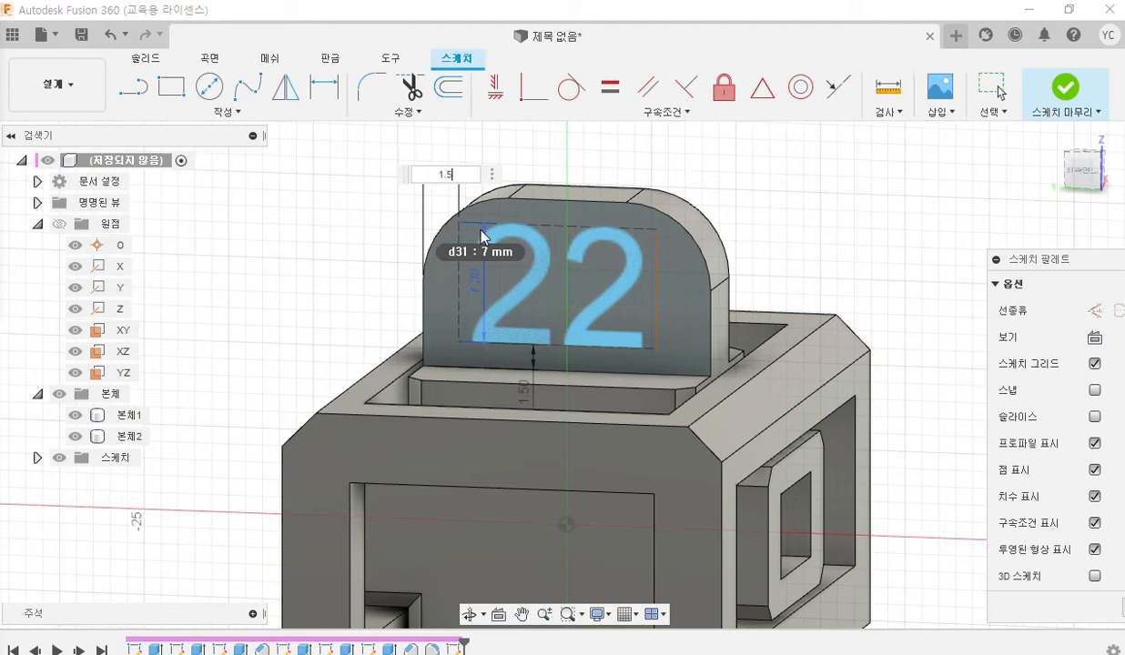
{"action": "key", "text": "Return"}
Dimension the width of the 22 text frame as 14 mm and leave the dimension command.
{"action": "left_click", "coordinate": [646, 273]}
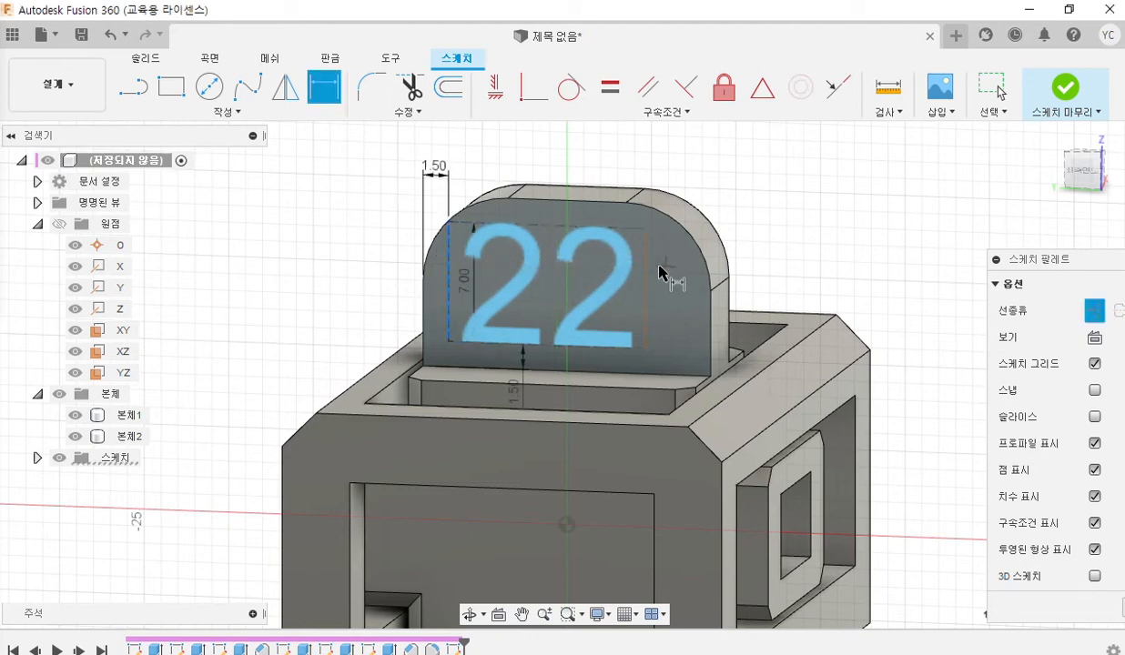
{"action": "left_click", "coordinate": [574, 169]}
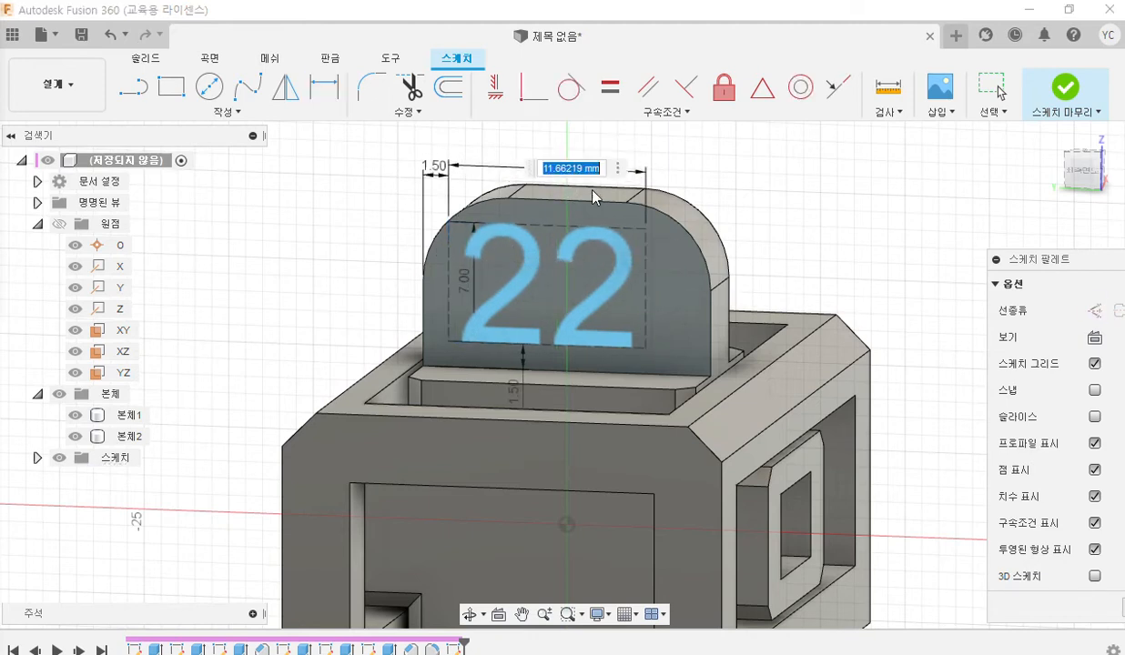
{"action": "type", "text": "14"}
{"action": "key", "text": "Return"}
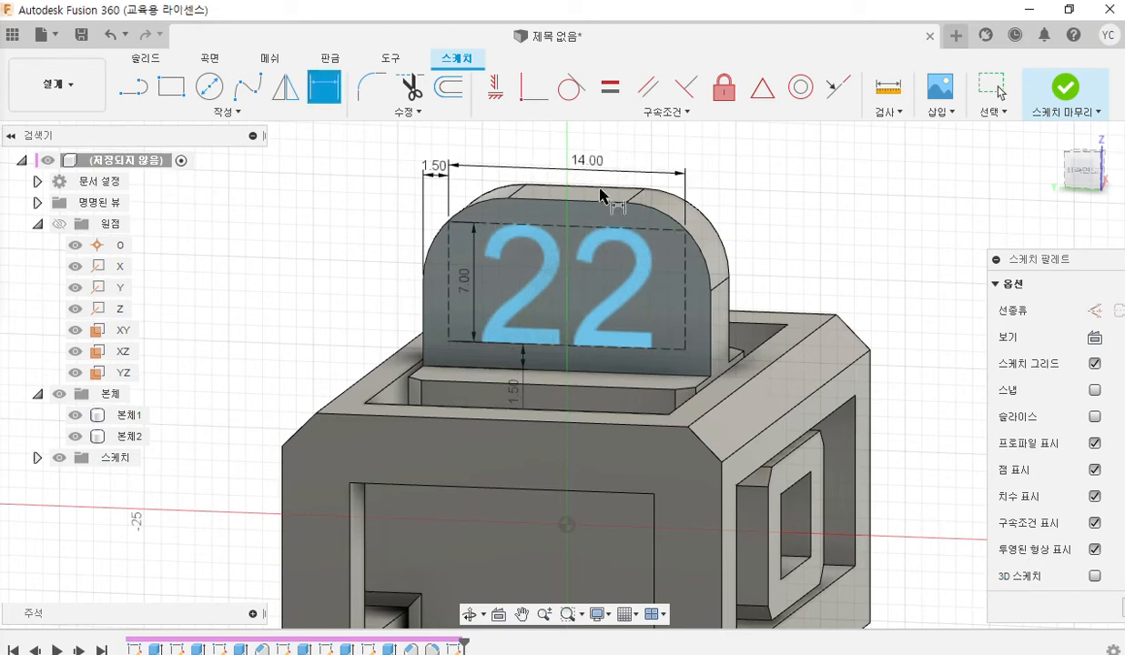
{"action": "middle_click_drag", "start_coordinate": [610, 269], "coordinate": [547, 286]}
{"action": "key", "text": "Escape"}
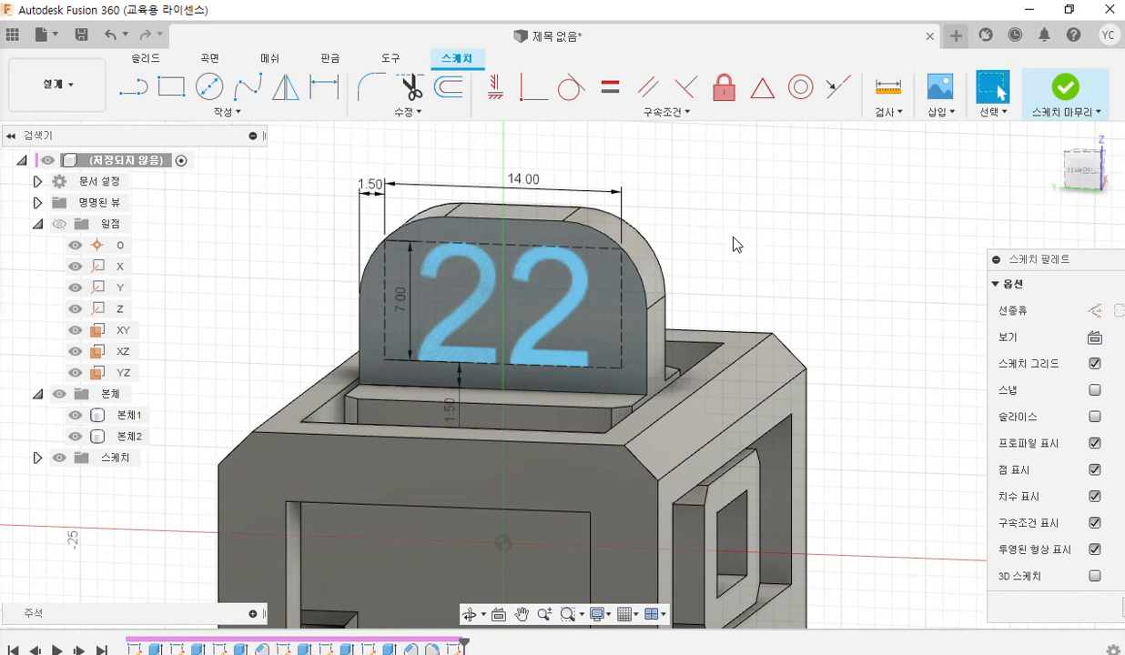
Extrude the 22 sketch text into the upright tab as a cut with a distance of -1 mm.
{"action": "left_click", "coordinate": [472, 313]}
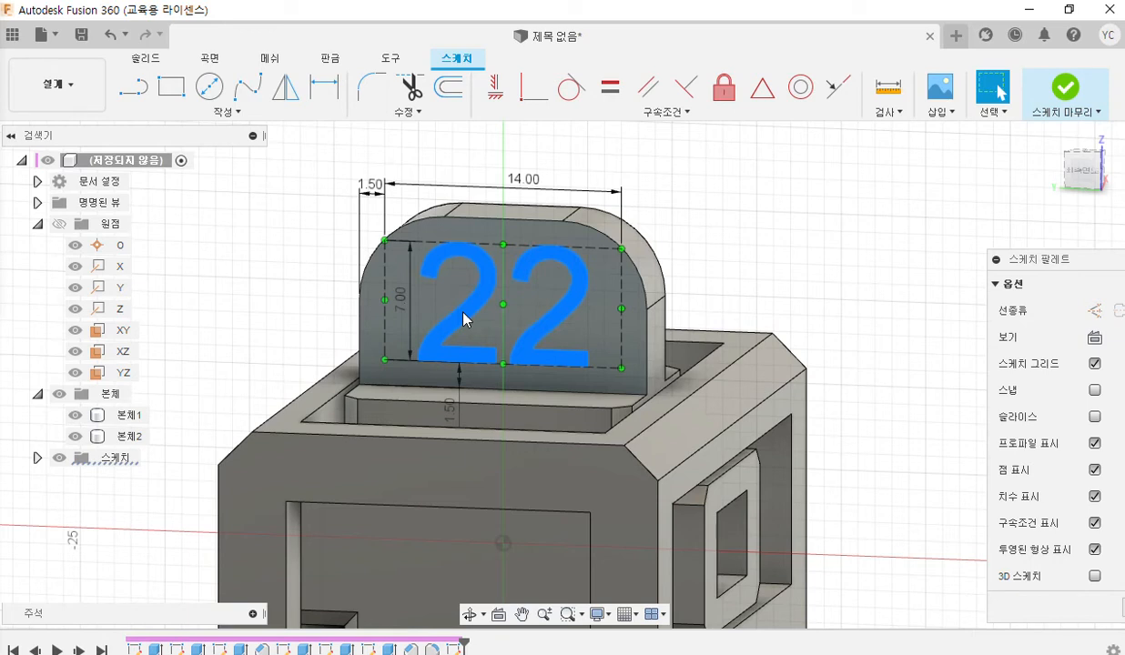
{"action": "left_click", "coordinate": [135, 62]}
{"action": "left_click", "coordinate": [171, 86]}
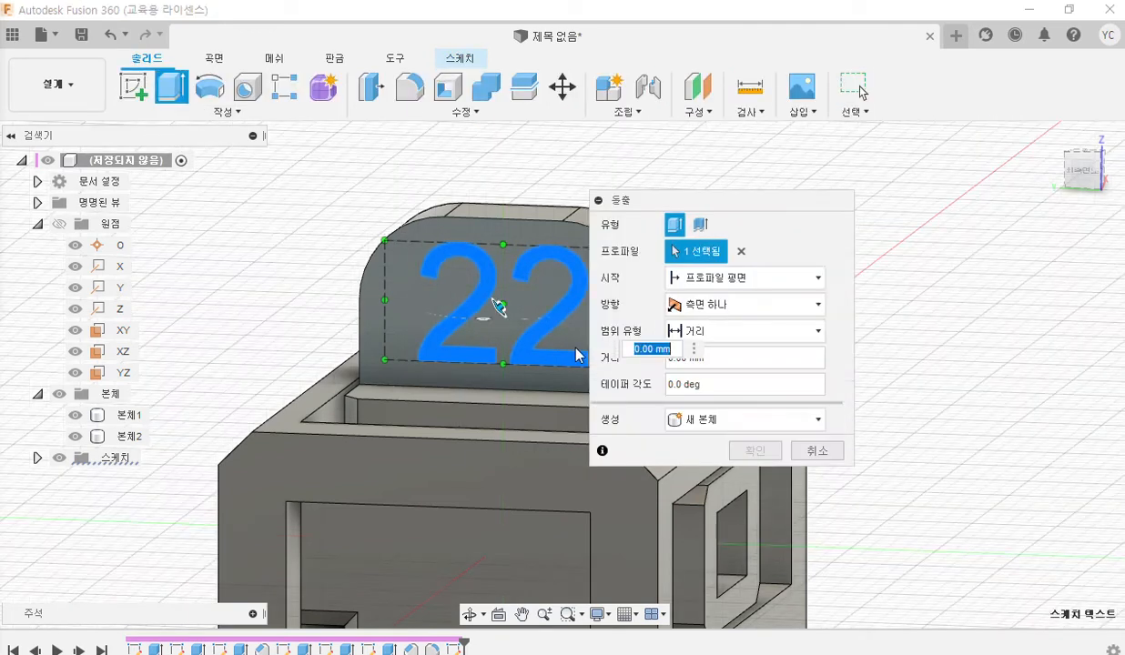
{"action": "left_click_drag", "start_coordinate": [701, 205], "coordinate": [864, 204]}
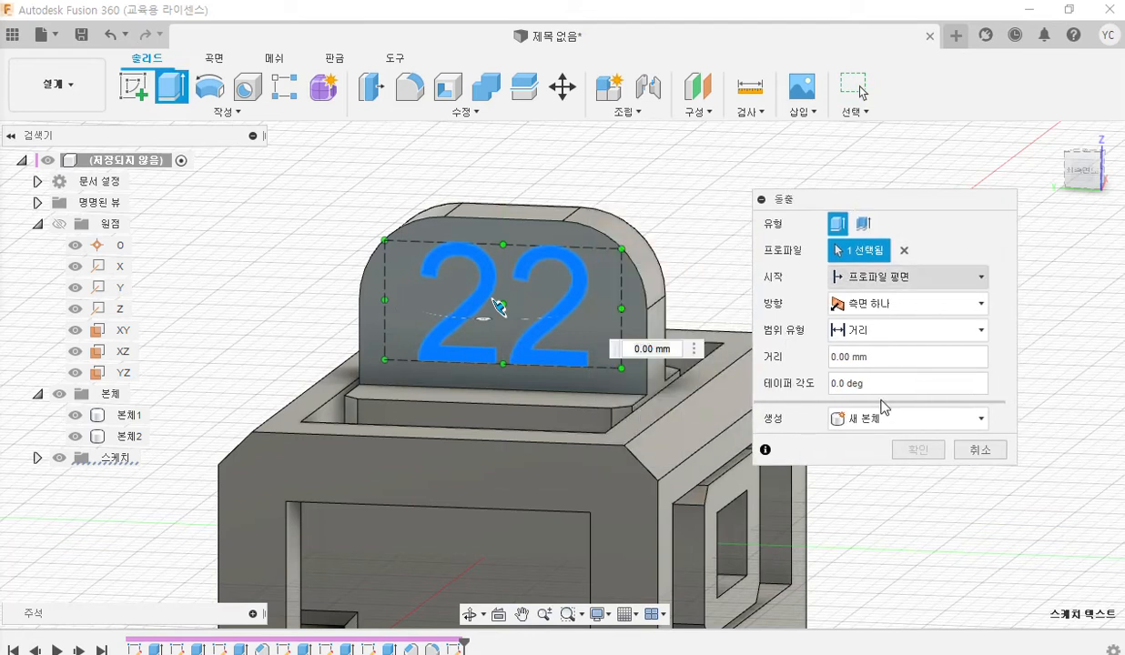
{"action": "left_click", "coordinate": [905, 420]}
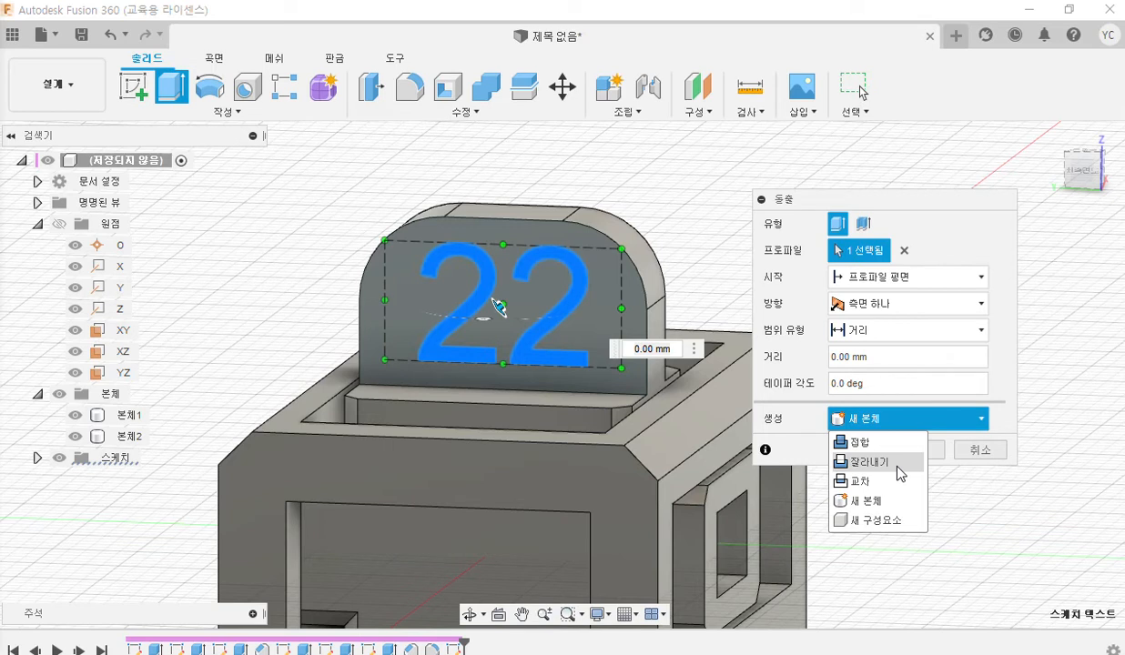
{"action": "left_click", "coordinate": [897, 465]}
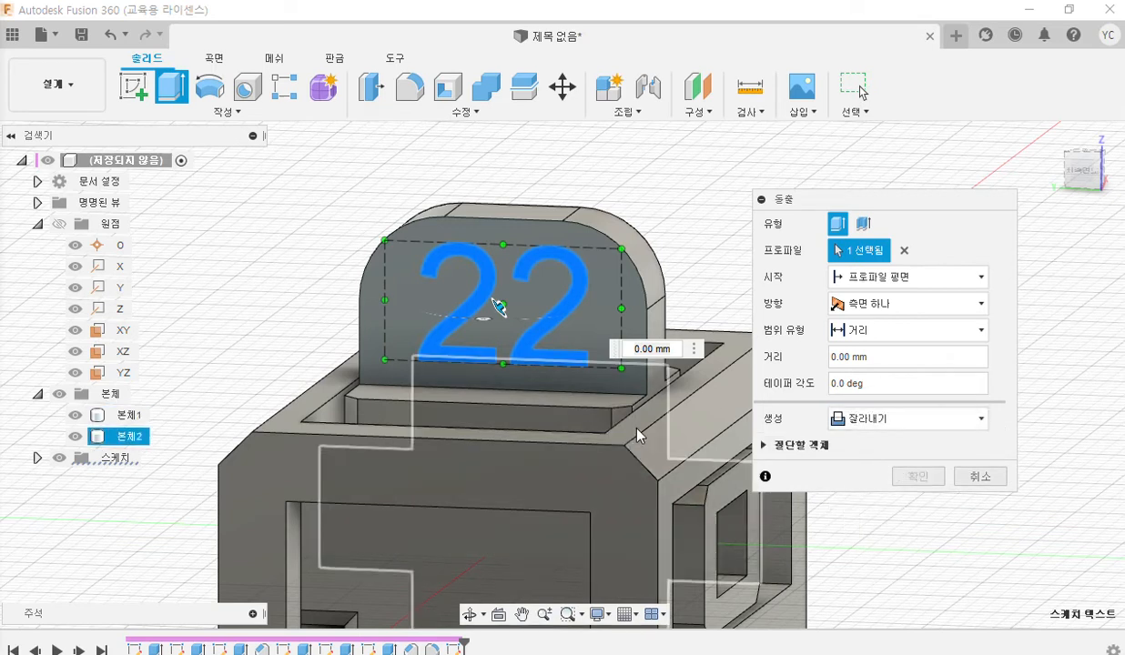
{"action": "middle_click_drag", "start_coordinate": [607, 429], "coordinate": [572, 447], "text": "shift"}
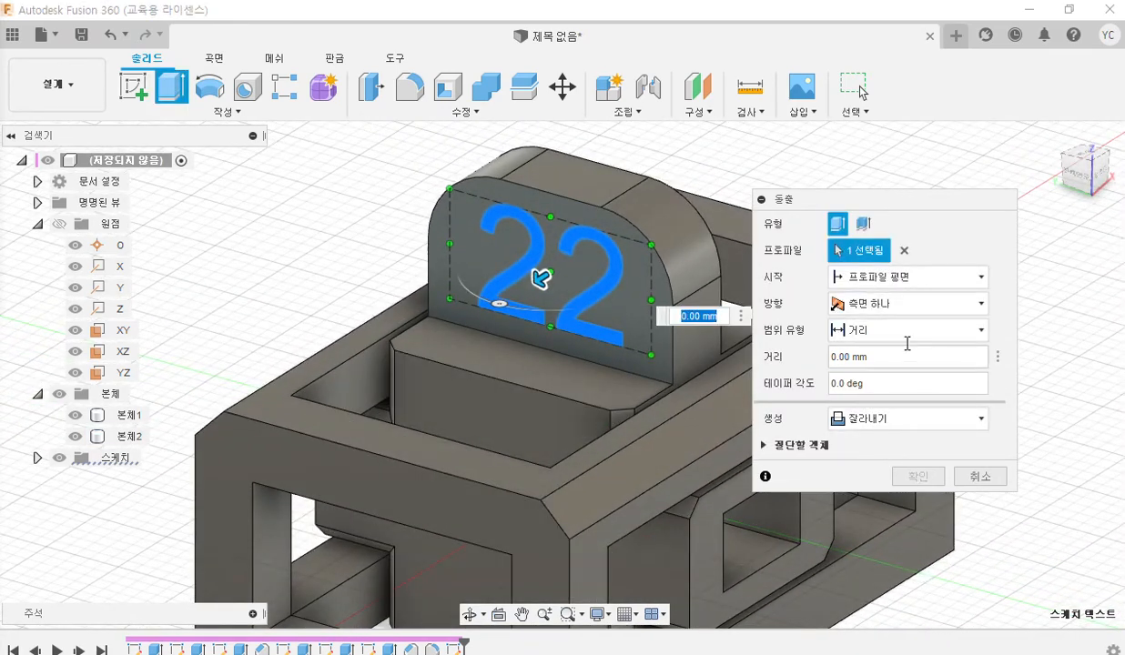
{"action": "left_click", "coordinate": [899, 358]}
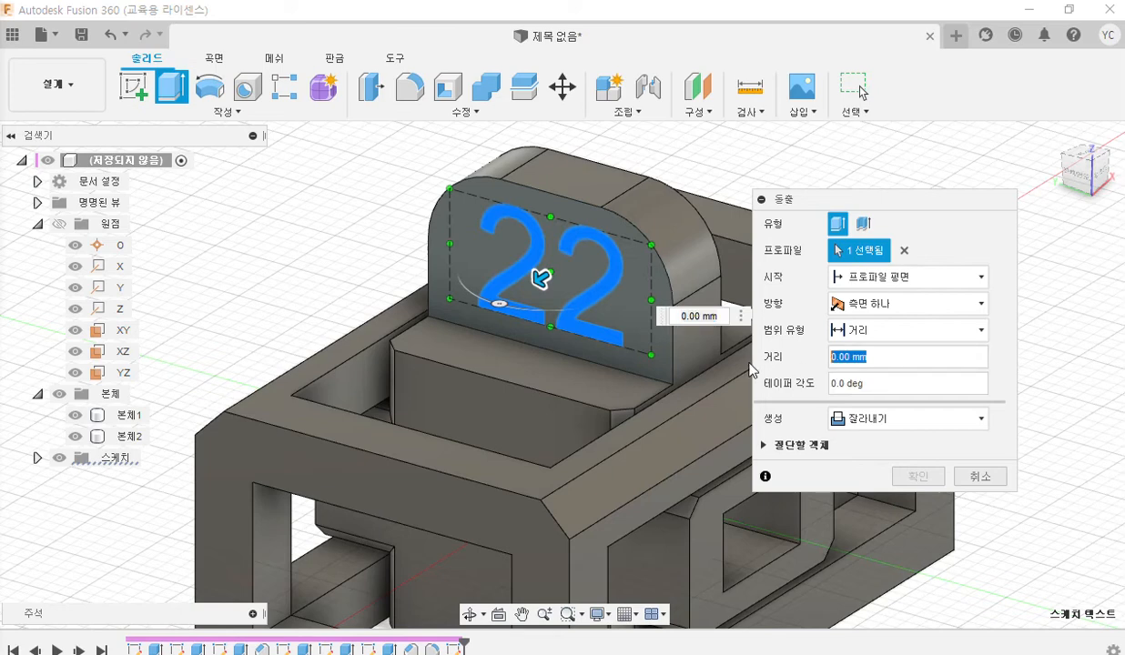
{"action": "type", "text": "-"}
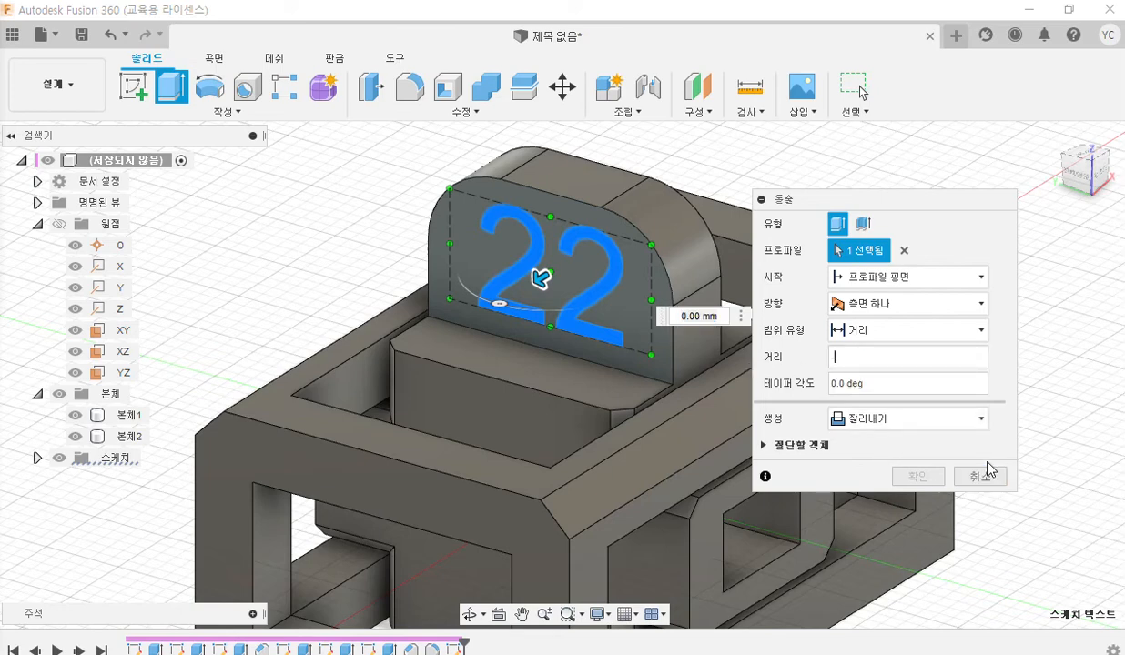
{"action": "type", "text": "1"}
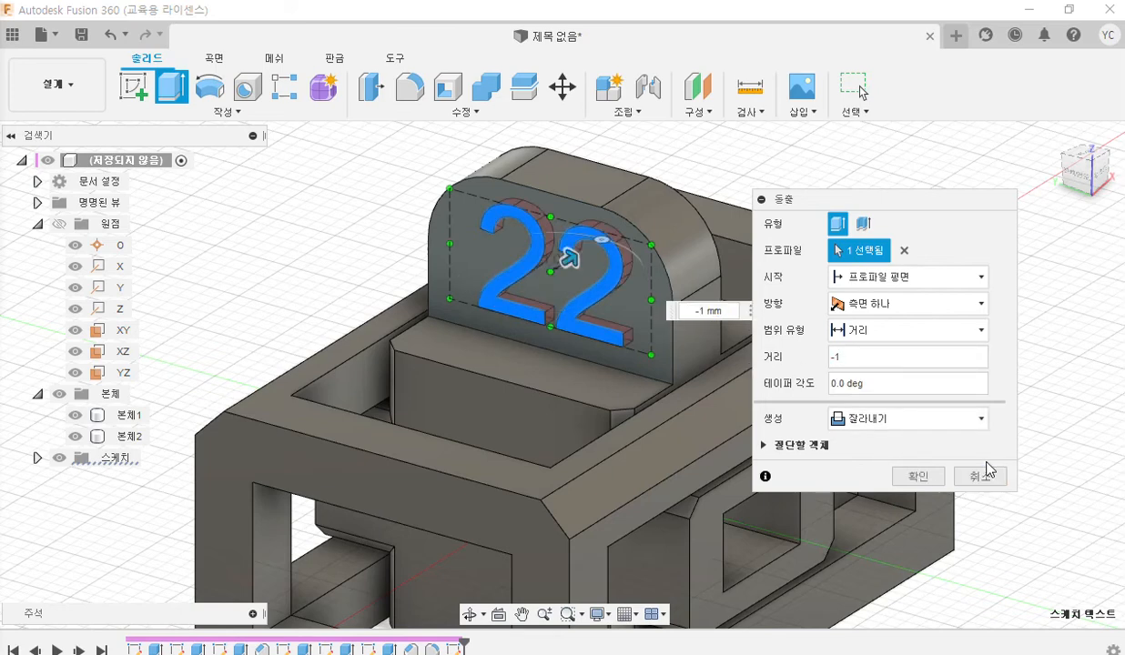
{"action": "middle_click_drag", "start_coordinate": [526, 391], "coordinate": [432, 402]}
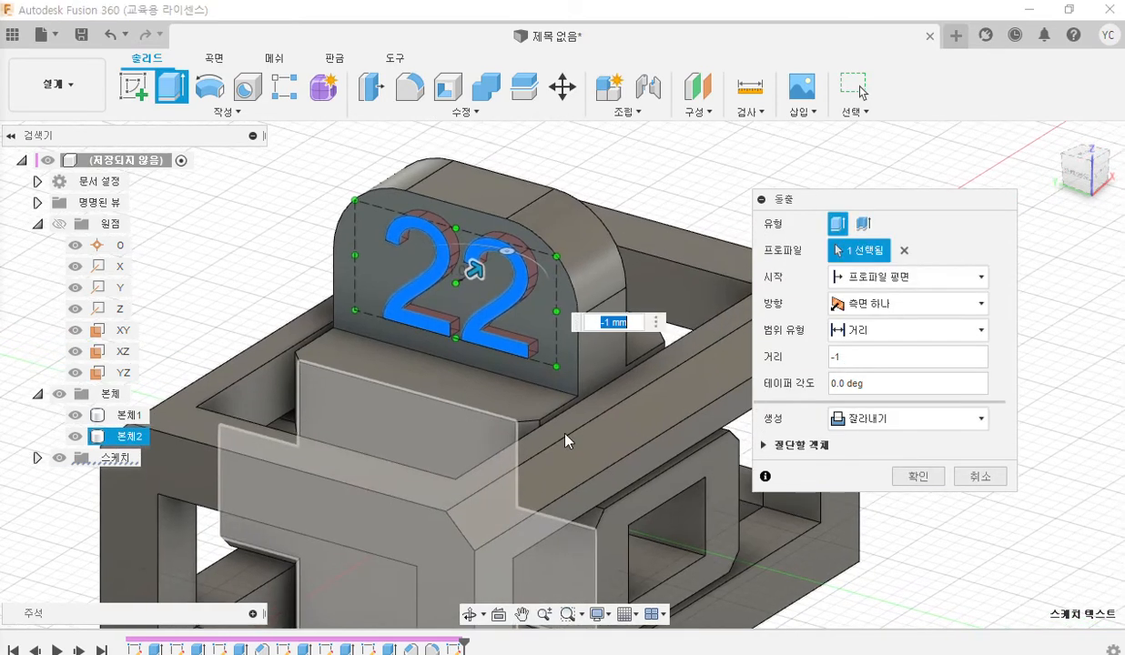
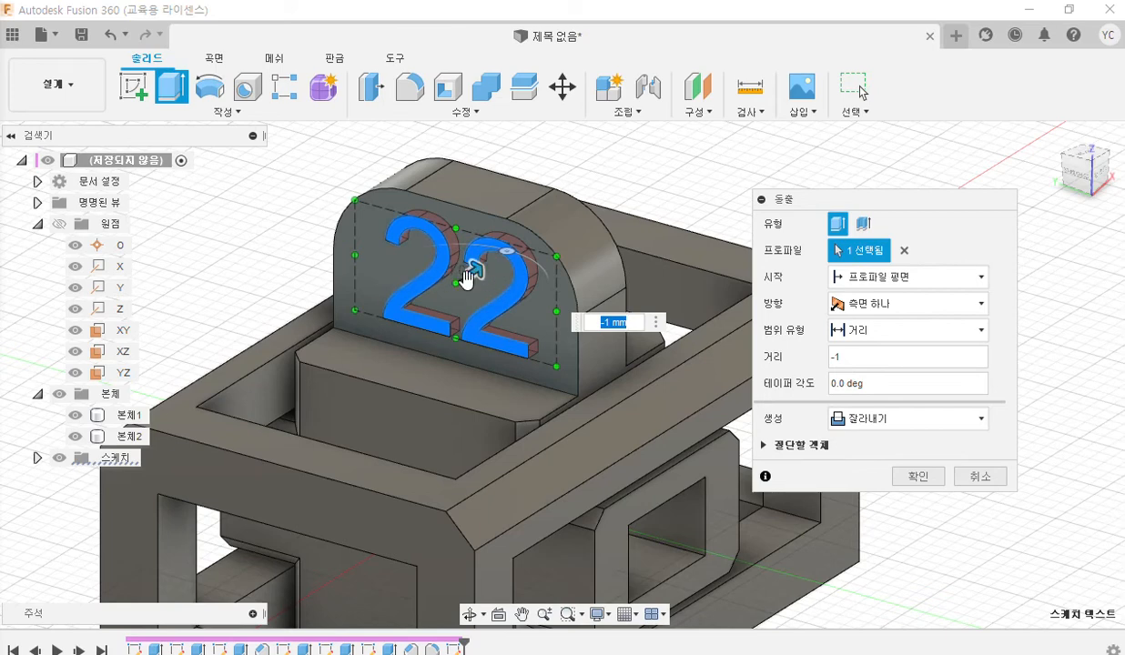
Confirm the -1 mm extrude cut of the 22 text in the upright tab.
{"action": "left_click", "coordinate": [920, 477]}
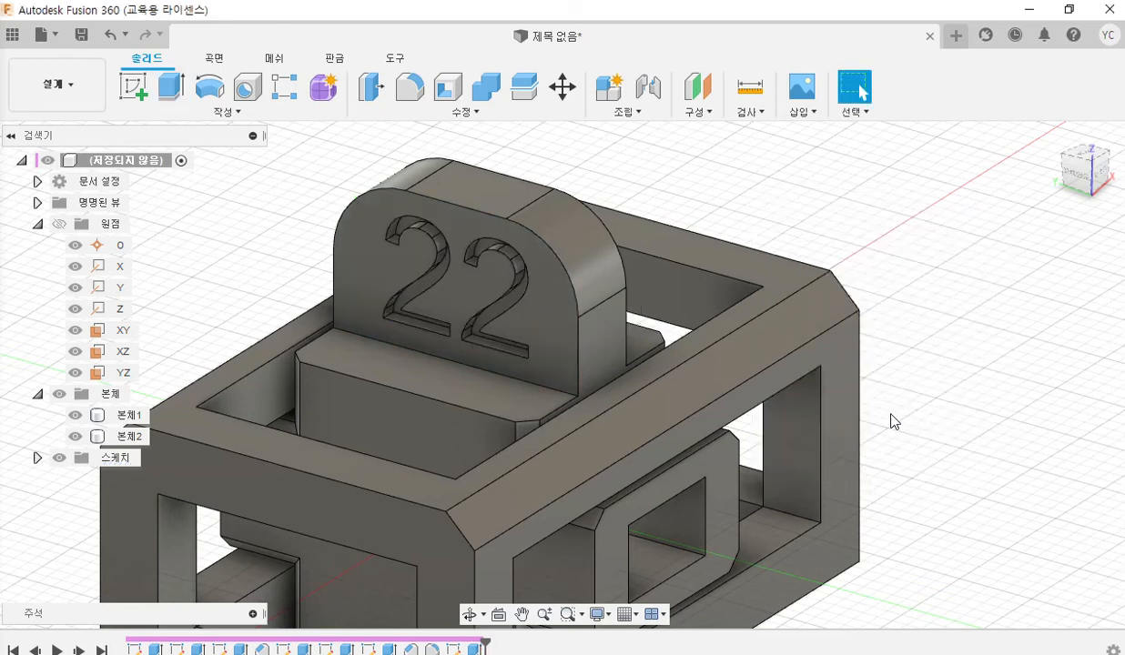
Compare the assembled model with the part 1, part 2 and assembly views on page 13 of the exam drawing PDF.
{"action": "left_click", "coordinate": [1070, 9]}
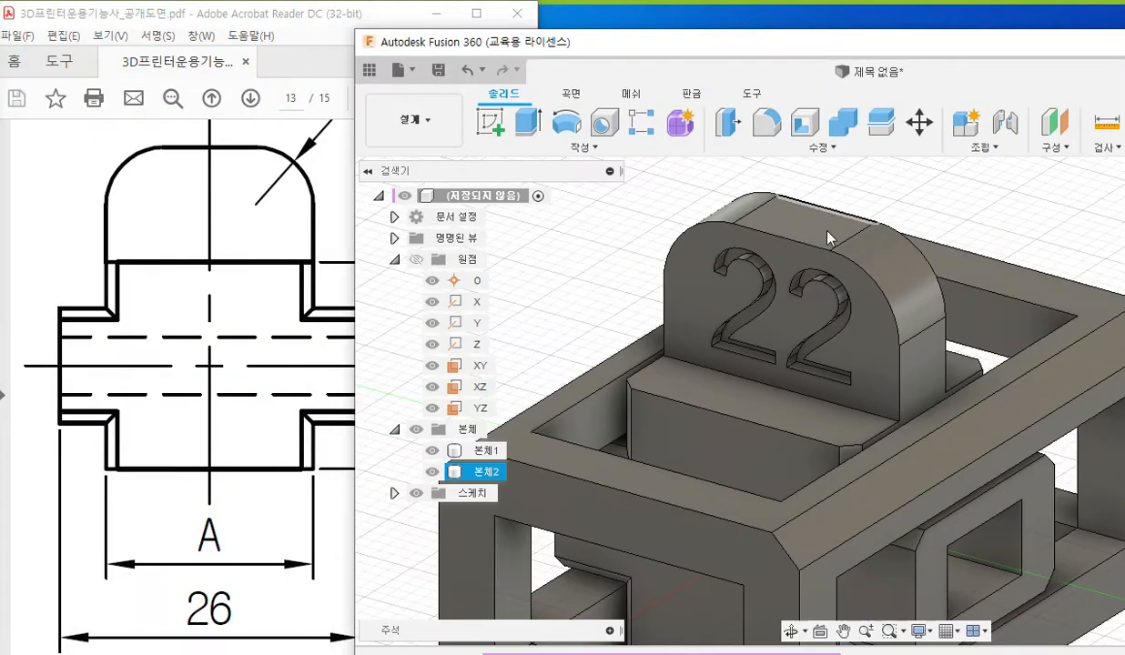
{"action": "scroll", "coordinate": [819, 258], "scroll_direction": "down", "scroll_amount": 5}
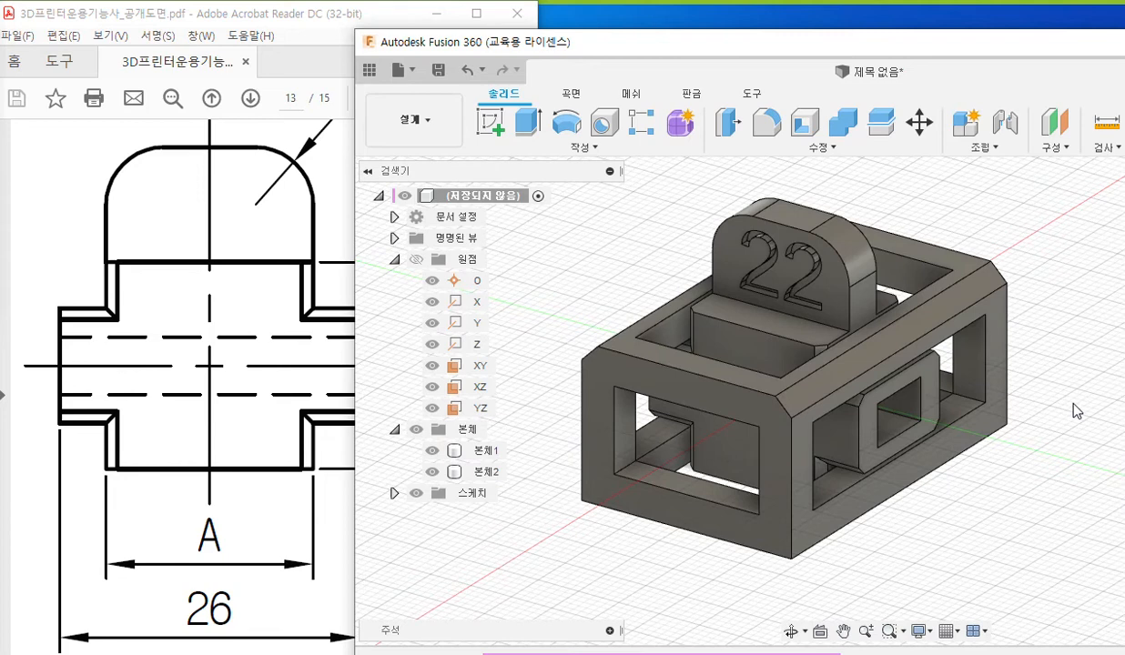
{"action": "left_click", "coordinate": [100, 221]}
{"action": "scroll", "coordinate": [100, 221], "scroll_direction": "down", "scroll_amount": 5, "text": "ctrl"}
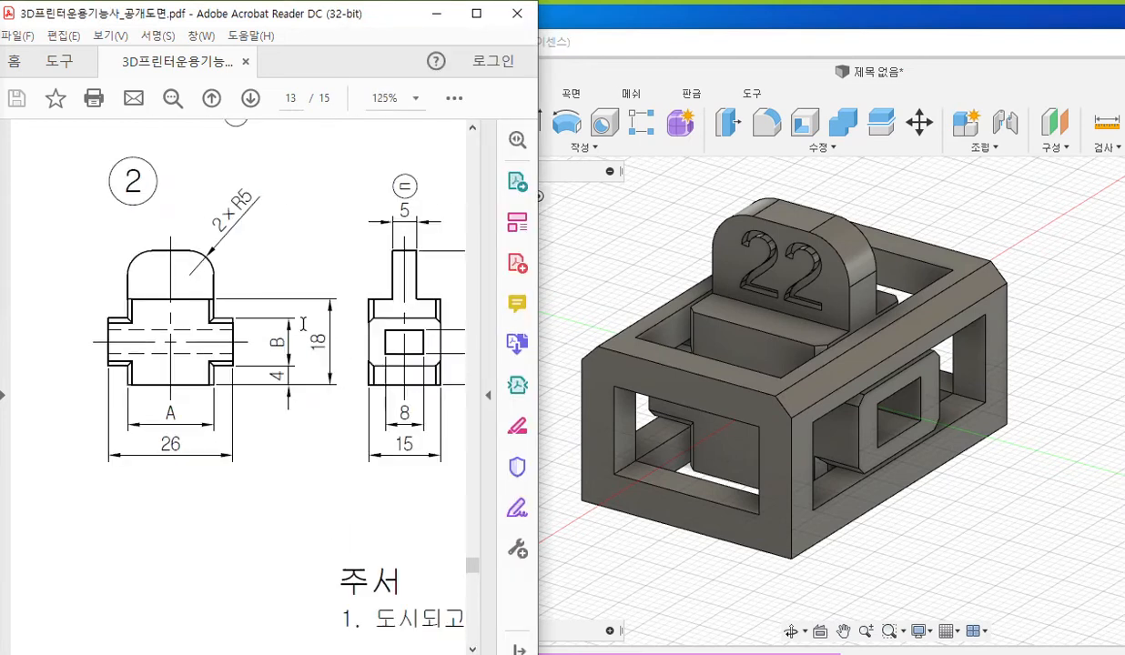
{"action": "scroll", "coordinate": [411, 355], "scroll_direction": "up", "scroll_amount": 5}
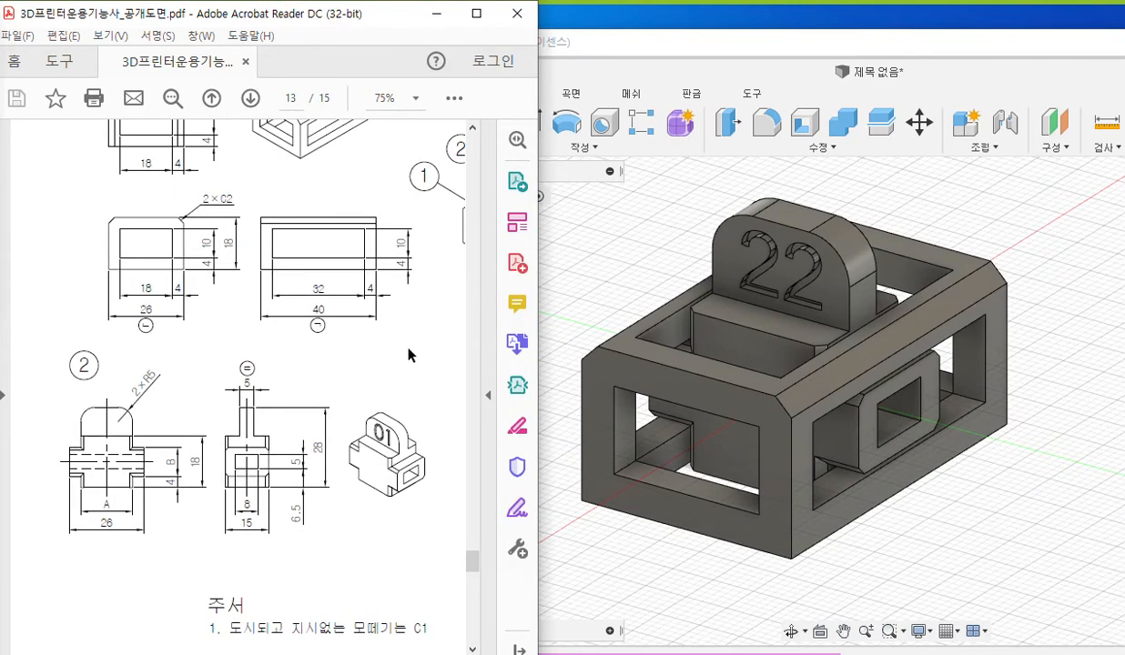
{"action": "scroll", "coordinate": [408, 337], "scroll_direction": "up", "scroll_amount": 1}
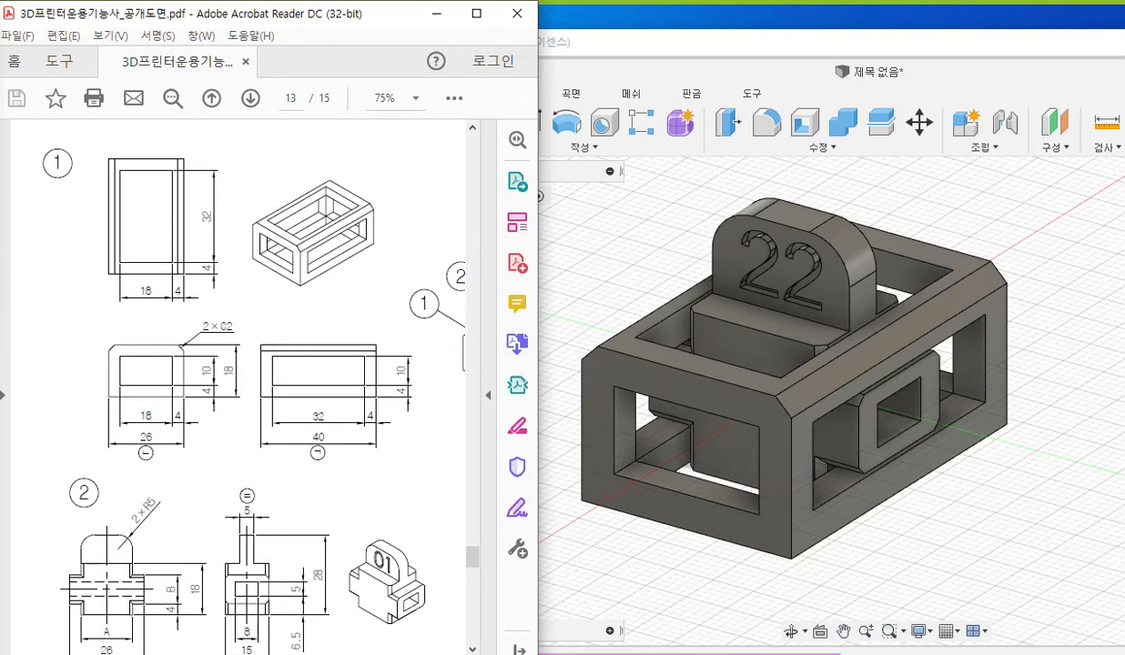
{"action": "scroll", "coordinate": [237, 382], "scroll_direction": "down", "scroll_amount": 1, "text": "ctrl"}
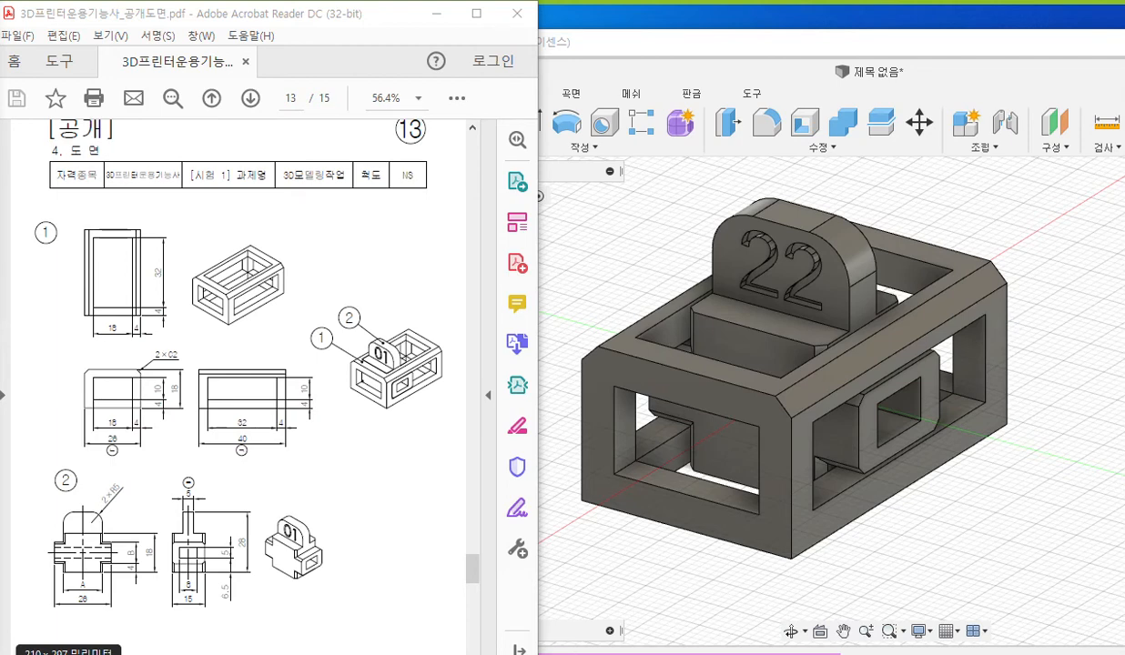
{"action": "left_click", "coordinate": [596, 271]}
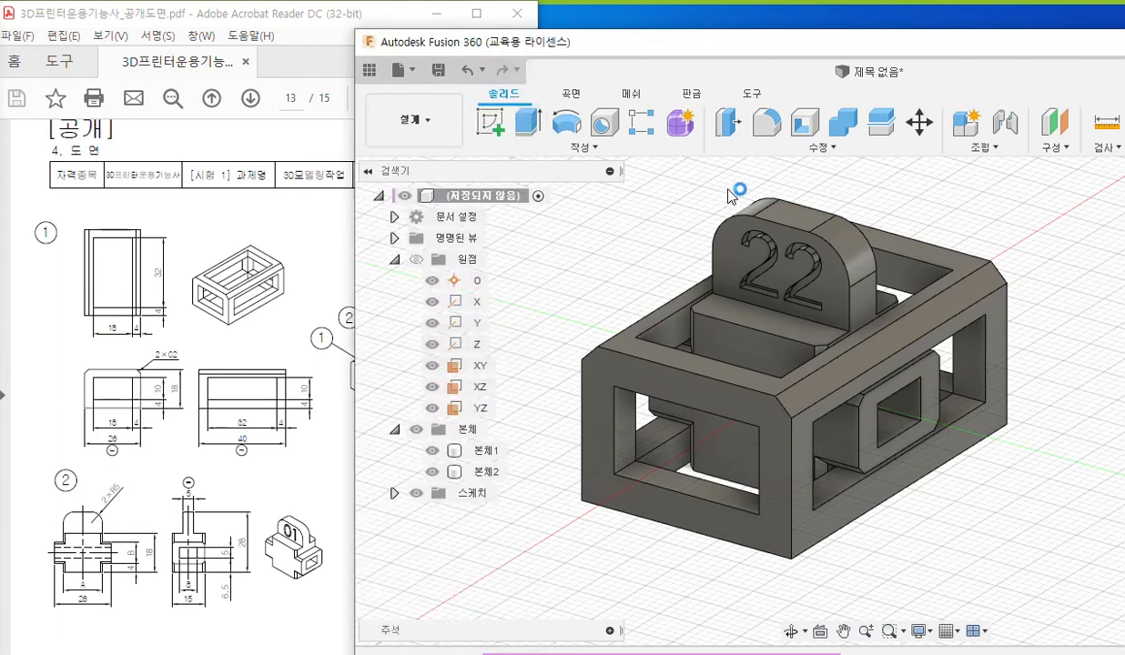
{"action": "double_click", "coordinate": [726, 46]}
{"action": "middle_click_drag", "start_coordinate": [354, 188], "coordinate": [383, 197]}
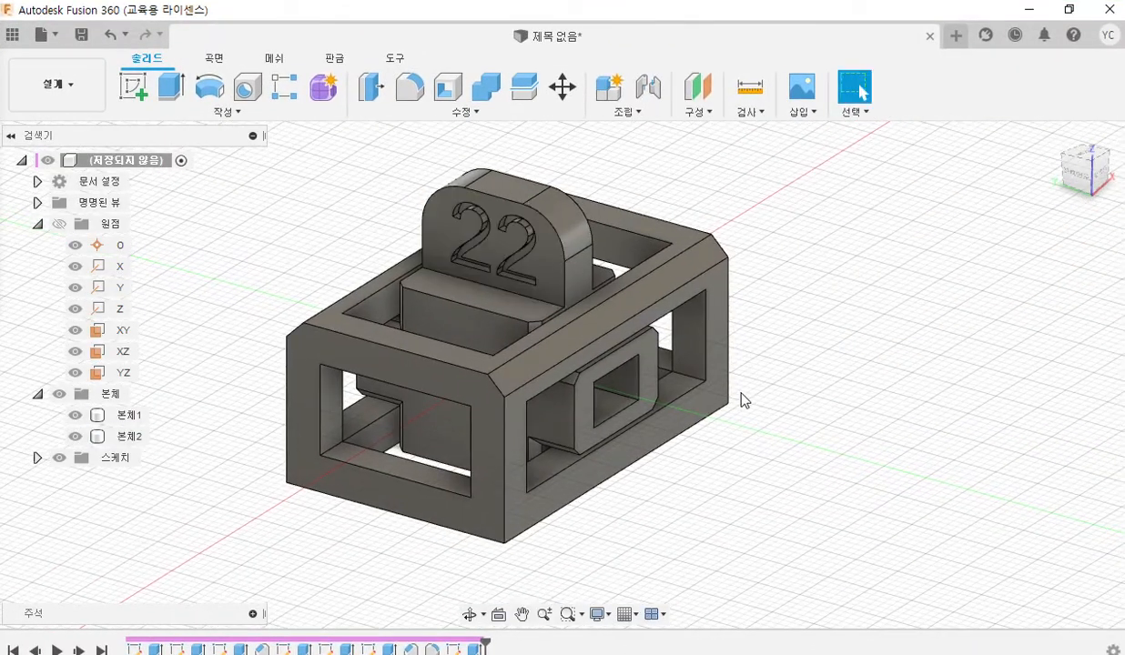
Pen-mark the wall beside part 2's rectangular opening as 3 and the frame's corner post width as 4.
{"action": "key", "text": "F2"}
{"action": "mouse_move", "coordinate": [576, 416]}
{"action": "left_mouse_down"}
{"action": "mouse_move", "coordinate": [592, 407]}
{"action": "mouse_move", "coordinate": [593, 418]}
{"action": "mouse_move", "coordinate": [577, 414]}
{"action": "mouse_move", "coordinate": [585, 420]}
{"action": "mouse_move", "coordinate": [591, 386]}
{"action": "mouse_move", "coordinate": [584, 398]}
{"action": "left_mouse_up"}
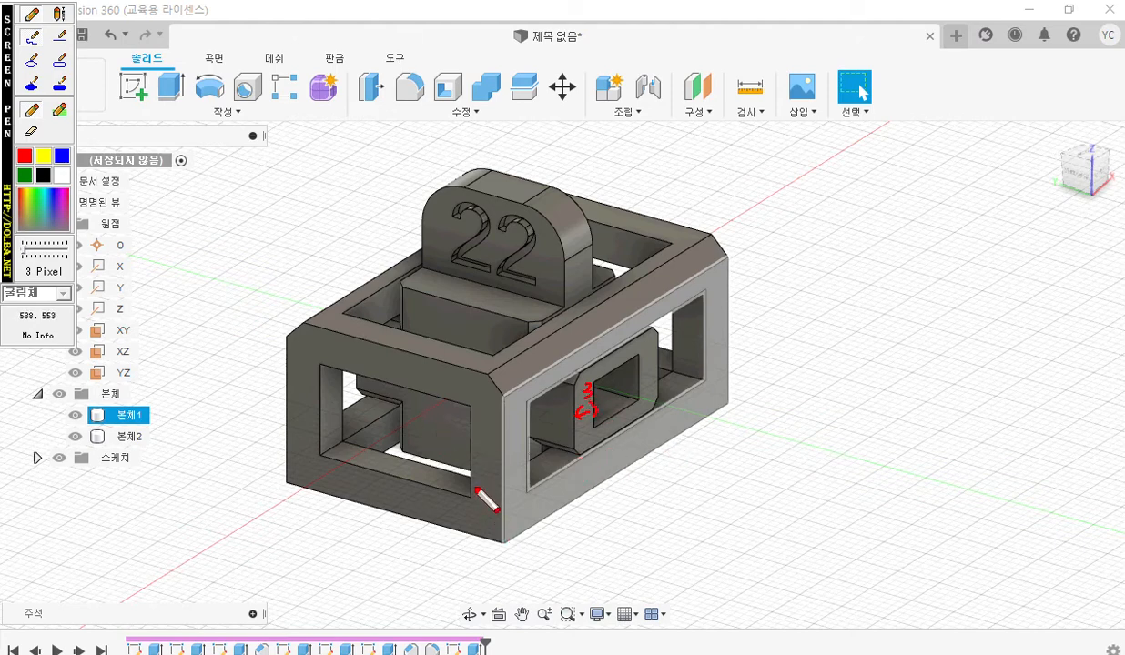
{"action": "mouse_move", "coordinate": [473, 446]}
{"action": "left_mouse_down"}
{"action": "mouse_move", "coordinate": [503, 449]}
{"action": "mouse_move", "coordinate": [478, 457]}
{"action": "left_mouse_up"}
{"action": "mouse_move", "coordinate": [488, 413]}
{"action": "left_mouse_down"}
{"action": "mouse_move", "coordinate": [496, 427]}
{"action": "mouse_move", "coordinate": [486, 434]}
{"action": "left_mouse_up"}
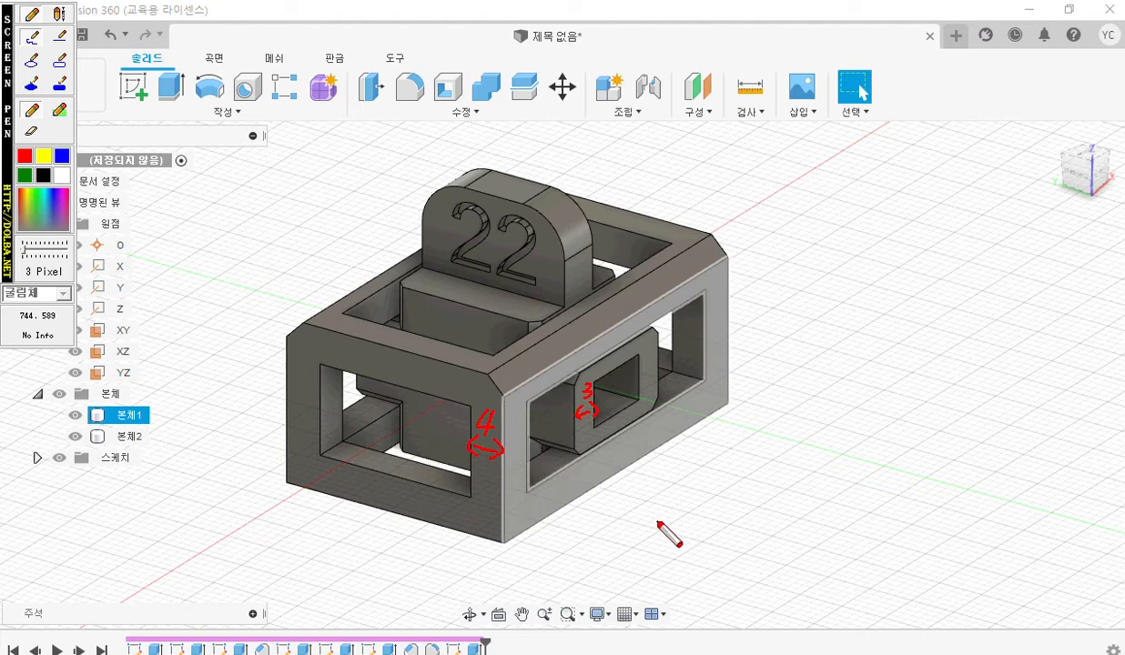
Handwrite the infill note "내부 채움 50↑" with the screen pen beside the model.
{"action": "mouse_move", "coordinate": [800, 195]}
{"action": "left_mouse_down"}
{"action": "mouse_move", "coordinate": [802, 221]}
{"action": "mouse_move", "coordinate": [860, 222]}
{"action": "left_mouse_up"}
{"action": "left_click_drag", "start_coordinate": [847, 226], "coordinate": [868, 225]}
{"action": "left_click_drag", "start_coordinate": [860, 226], "coordinate": [861, 238]}
{"action": "mouse_move", "coordinate": [890, 198]}
{"action": "left_mouse_down"}
{"action": "mouse_move", "coordinate": [899, 209]}
{"action": "mouse_move", "coordinate": [884, 222]}
{"action": "left_mouse_up"}
{"action": "left_click_drag", "start_coordinate": [893, 215], "coordinate": [911, 238]}
{"action": "mouse_move", "coordinate": [919, 195]}
{"action": "left_mouse_down"}
{"action": "mouse_move", "coordinate": [920, 240]}
{"action": "mouse_move", "coordinate": [939, 218]}
{"action": "mouse_move", "coordinate": [951, 234]}
{"action": "mouse_move", "coordinate": [932, 239]}
{"action": "mouse_move", "coordinate": [952, 241]}
{"action": "left_mouse_up"}
{"action": "mouse_move", "coordinate": [990, 196]}
{"action": "left_mouse_down"}
{"action": "mouse_move", "coordinate": [996, 233]}
{"action": "mouse_move", "coordinate": [974, 237]}
{"action": "left_mouse_up"}
{"action": "left_click_drag", "start_coordinate": [990, 203], "coordinate": [1051, 218]}
{"action": "left_click_drag", "start_coordinate": [1036, 207], "coordinate": [1036, 235]}
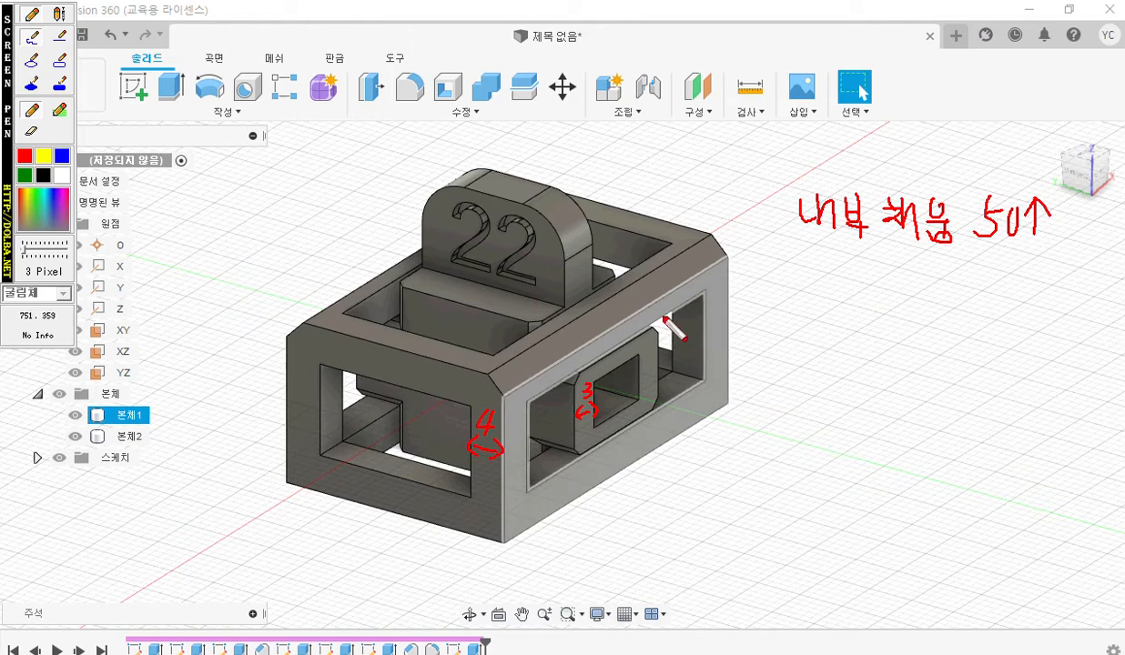
Pen-draw vertical red support lines inside the frame's side opening and part 2's rectangular opening.
{"action": "left_click_drag", "start_coordinate": [669, 316], "coordinate": [676, 400]}
{"action": "left_click_drag", "start_coordinate": [691, 300], "coordinate": [688, 378]}
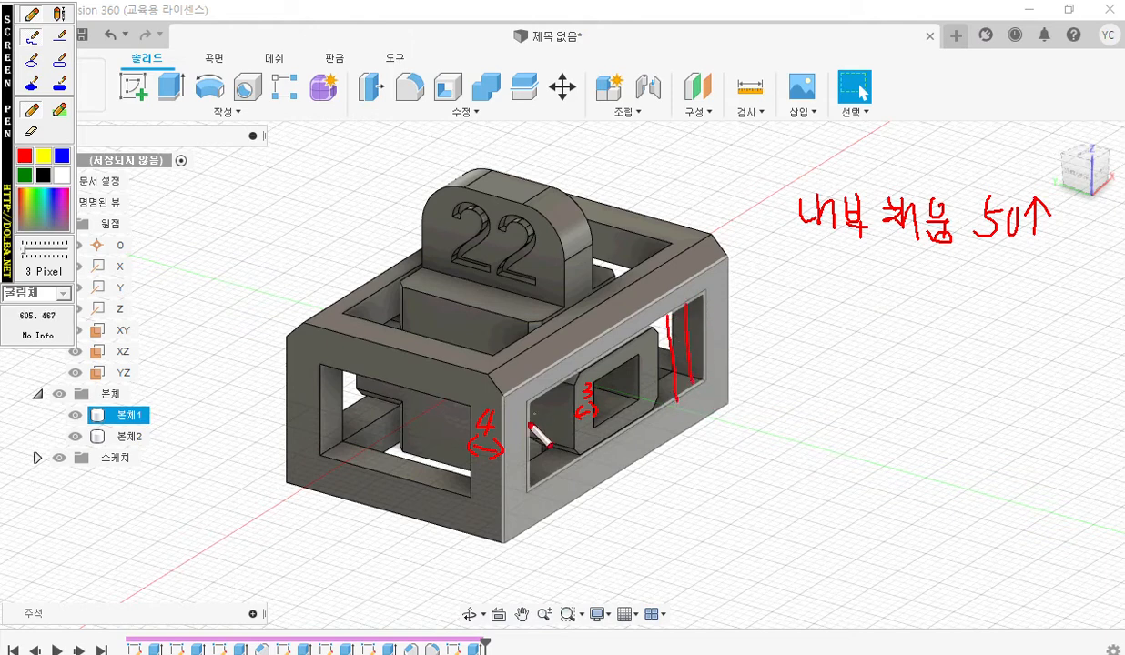
{"action": "mouse_move", "coordinate": [545, 394]}
{"action": "left_mouse_down"}
{"action": "mouse_move", "coordinate": [543, 478]}
{"action": "mouse_move", "coordinate": [555, 467]}
{"action": "left_mouse_up"}
{"action": "left_click_drag", "start_coordinate": [609, 378], "coordinate": [612, 416]}
{"action": "left_click", "coordinate": [622, 376]}
{"action": "left_click_drag", "start_coordinate": [623, 367], "coordinate": [624, 399]}
{"action": "left_click_drag", "start_coordinate": [634, 362], "coordinate": [635, 393]}
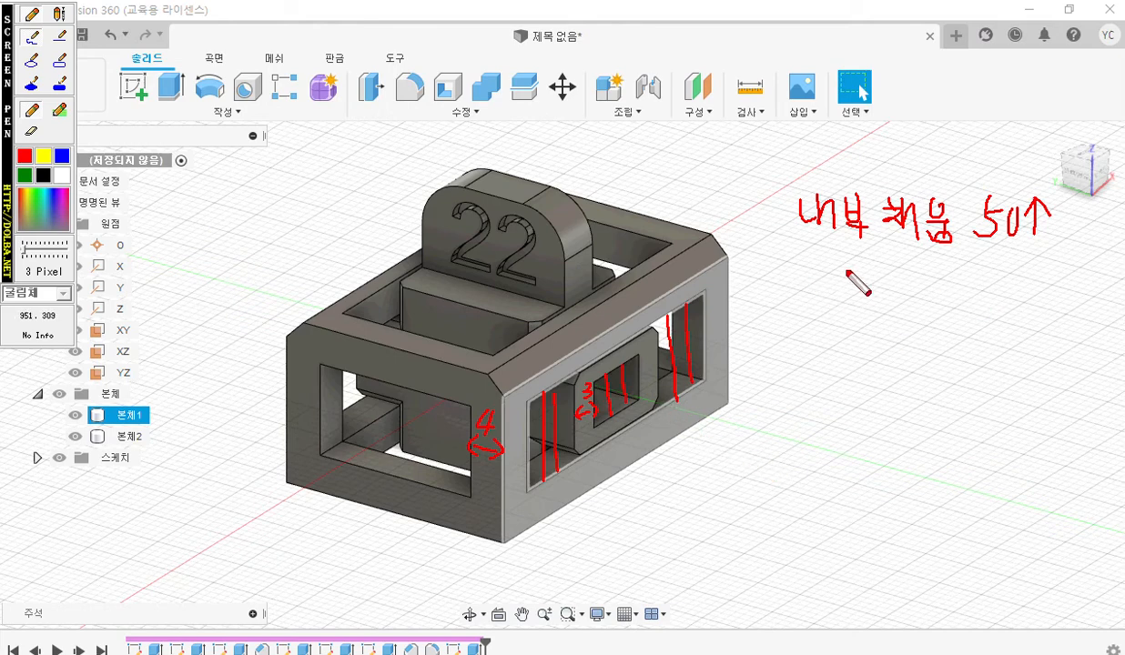
Handwrite the support note "서포트 어디에나" with the screen pen below the infill note.
{"action": "mouse_move", "coordinate": [824, 263]}
{"action": "left_mouse_down"}
{"action": "mouse_move", "coordinate": [812, 294]}
{"action": "mouse_move", "coordinate": [828, 291]}
{"action": "left_mouse_up"}
{"action": "mouse_move", "coordinate": [827, 281]}
{"action": "left_mouse_down"}
{"action": "mouse_move", "coordinate": [840, 280]}
{"action": "mouse_move", "coordinate": [846, 320]}
{"action": "left_mouse_up"}
{"action": "mouse_move", "coordinate": [863, 265]}
{"action": "left_mouse_down"}
{"action": "mouse_move", "coordinate": [880, 265]}
{"action": "mouse_move", "coordinate": [871, 287]}
{"action": "mouse_move", "coordinate": [883, 285]}
{"action": "left_mouse_up"}
{"action": "mouse_move", "coordinate": [866, 288]}
{"action": "left_mouse_down"}
{"action": "mouse_move", "coordinate": [904, 287]}
{"action": "mouse_move", "coordinate": [893, 308]}
{"action": "mouse_move", "coordinate": [907, 307]}
{"action": "left_mouse_up"}
{"action": "left_click_drag", "start_coordinate": [915, 270], "coordinate": [928, 277]}
{"action": "left_click_drag", "start_coordinate": [921, 307], "coordinate": [954, 306]}
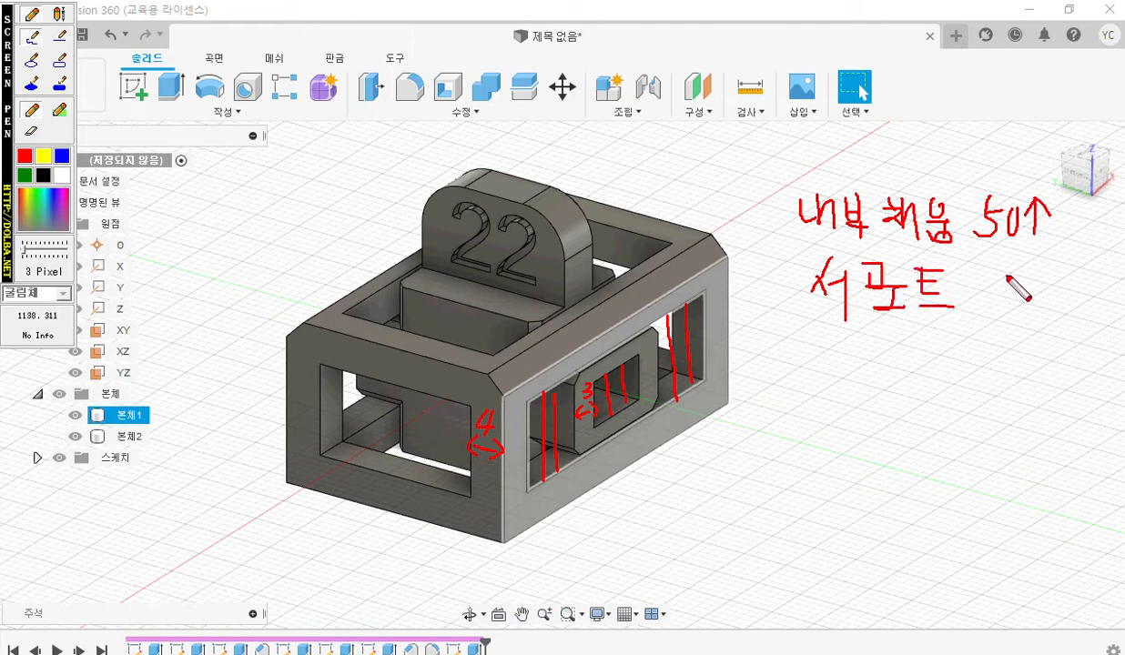
{"action": "mouse_move", "coordinate": [996, 276]}
{"action": "left_mouse_down"}
{"action": "mouse_move", "coordinate": [1010, 301]}
{"action": "mouse_move", "coordinate": [1035, 295]}
{"action": "mouse_move", "coordinate": [1042, 305]}
{"action": "mouse_move", "coordinate": [1058, 278]}
{"action": "mouse_move", "coordinate": [1074, 301]}
{"action": "mouse_move", "coordinate": [1105, 302]}
{"action": "left_mouse_up"}
{"action": "left_click_drag", "start_coordinate": [1111, 278], "coordinate": [1113, 310]}
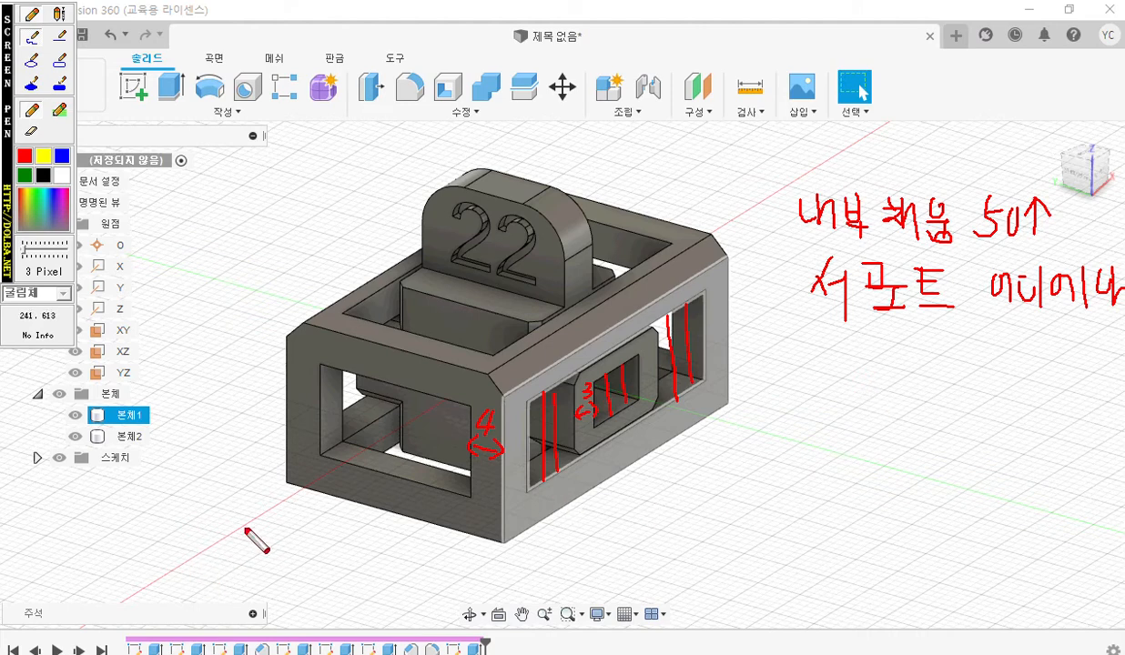
Pen-draw a brim outline on the ground around the model and label its width 10.
{"action": "mouse_move", "coordinate": [225, 527]}
{"action": "left_mouse_down"}
{"action": "mouse_move", "coordinate": [517, 591]}
{"action": "mouse_move", "coordinate": [681, 453]}
{"action": "mouse_move", "coordinate": [816, 394]}
{"action": "mouse_move", "coordinate": [743, 361]}
{"action": "left_mouse_up"}
{"action": "left_click_drag", "start_coordinate": [213, 517], "coordinate": [297, 407]}
{"action": "mouse_move", "coordinate": [657, 450]}
{"action": "left_mouse_down"}
{"action": "mouse_move", "coordinate": [702, 464]}
{"action": "mouse_move", "coordinate": [676, 464]}
{"action": "mouse_move", "coordinate": [724, 459]}
{"action": "mouse_move", "coordinate": [739, 442]}
{"action": "left_mouse_up"}
Handwrite the brim line count note "브림선수 10" with the screen pen below the support note.
{"action": "mouse_move", "coordinate": [841, 354]}
{"action": "left_mouse_down"}
{"action": "mouse_move", "coordinate": [841, 377]}
{"action": "mouse_move", "coordinate": [854, 380]}
{"action": "mouse_move", "coordinate": [839, 406]}
{"action": "mouse_move", "coordinate": [926, 365]}
{"action": "mouse_move", "coordinate": [906, 414]}
{"action": "left_mouse_up"}
{"action": "left_click_drag", "start_coordinate": [906, 391], "coordinate": [916, 414]}
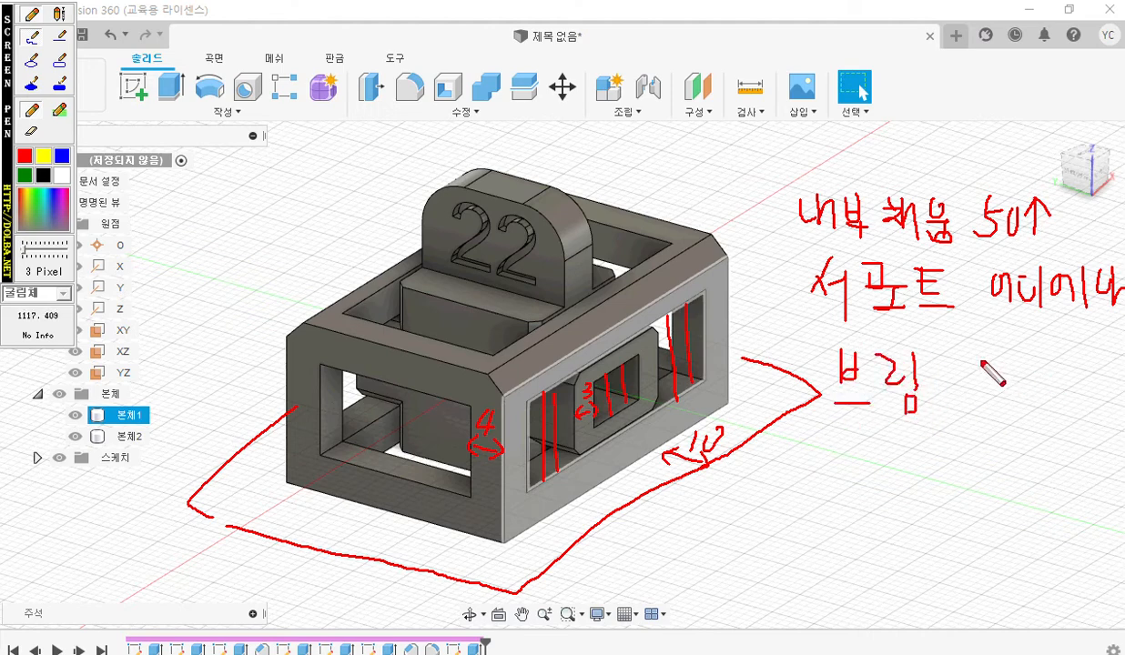
{"action": "mouse_move", "coordinate": [943, 360]}
{"action": "left_mouse_down"}
{"action": "mouse_move", "coordinate": [932, 388]}
{"action": "mouse_move", "coordinate": [962, 374]}
{"action": "left_mouse_up"}
{"action": "left_click_drag", "start_coordinate": [962, 361], "coordinate": [963, 390]}
{"action": "left_click_drag", "start_coordinate": [952, 393], "coordinate": [966, 404]}
{"action": "mouse_move", "coordinate": [989, 353]}
{"action": "left_mouse_down"}
{"action": "mouse_move", "coordinate": [971, 377]}
{"action": "mouse_move", "coordinate": [985, 379]}
{"action": "left_mouse_up"}
{"action": "left_click_drag", "start_coordinate": [959, 385], "coordinate": [989, 383]}
{"action": "left_click_drag", "start_coordinate": [973, 385], "coordinate": [973, 402]}
{"action": "mouse_move", "coordinate": [1041, 364]}
{"action": "left_mouse_down"}
{"action": "mouse_move", "coordinate": [1032, 397]}
{"action": "mouse_move", "coordinate": [1069, 365]}
{"action": "left_mouse_up"}
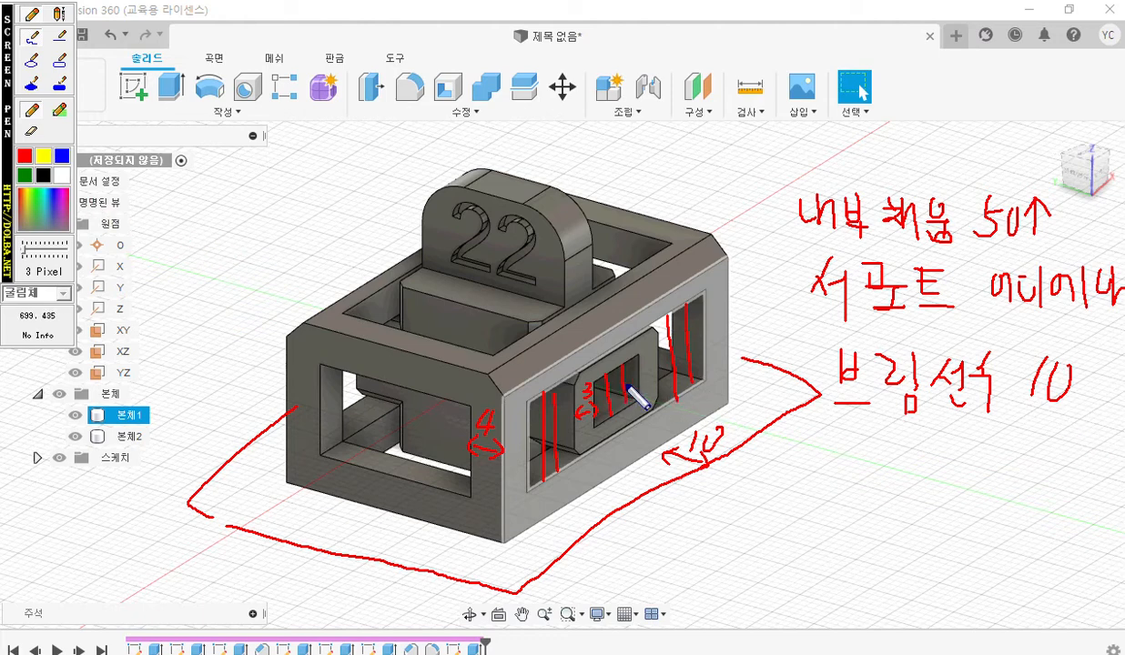
Pen-mark part 2's rectangular opening in blue with a leader towards a hatched rectangle sketched outside the model, and clear all marks.
{"action": "mouse_move", "coordinate": [629, 380]}
{"action": "left_mouse_down"}
{"action": "mouse_move", "coordinate": [623, 411]}
{"action": "mouse_move", "coordinate": [753, 412]}
{"action": "left_mouse_up"}
{"action": "mouse_move", "coordinate": [753, 480]}
{"action": "left_mouse_down"}
{"action": "mouse_move", "coordinate": [827, 482]}
{"action": "mouse_move", "coordinate": [766, 516]}
{"action": "mouse_move", "coordinate": [753, 487]}
{"action": "mouse_move", "coordinate": [786, 486]}
{"action": "left_mouse_up"}
{"action": "mouse_move", "coordinate": [780, 513]}
{"action": "left_mouse_down"}
{"action": "mouse_move", "coordinate": [817, 484]}
{"action": "mouse_move", "coordinate": [824, 496]}
{"action": "left_mouse_up"}
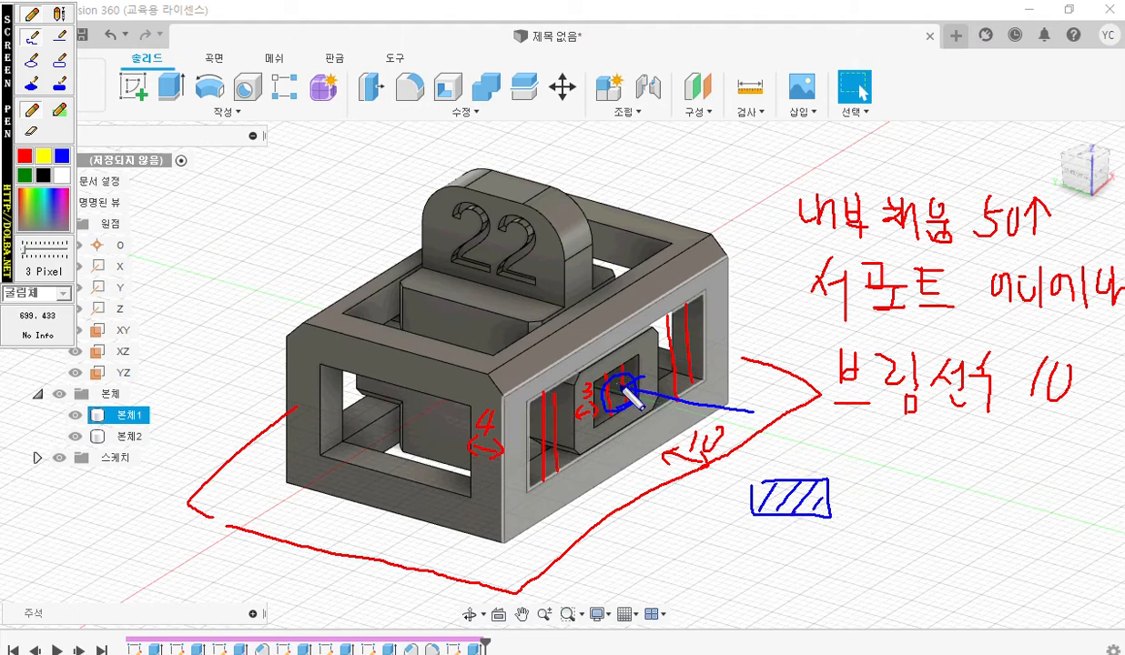
{"action": "mouse_move", "coordinate": [622, 393]}
{"action": "left_mouse_down"}
{"action": "mouse_move", "coordinate": [320, 337]}
{"action": "mouse_move", "coordinate": [365, 353]}
{"action": "left_mouse_up"}
{"action": "mouse_move", "coordinate": [569, 353]}
{"action": "left_mouse_down"}
{"action": "mouse_move", "coordinate": [601, 383]}
{"action": "mouse_move", "coordinate": [544, 399]}
{"action": "left_mouse_up"}
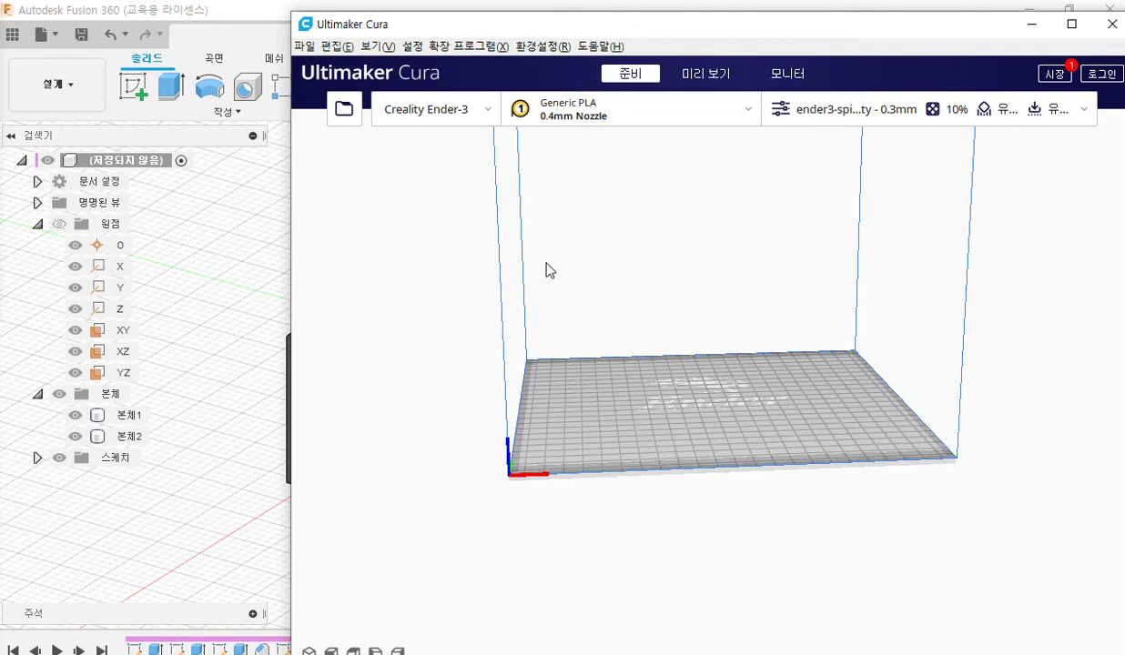
Minimize the Ultimaker Cura window, restore and reposition the Fusion 360 window to expose the desktop, and minimize the drawing PDF.
{"action": "left_click", "coordinate": [1032, 24]}
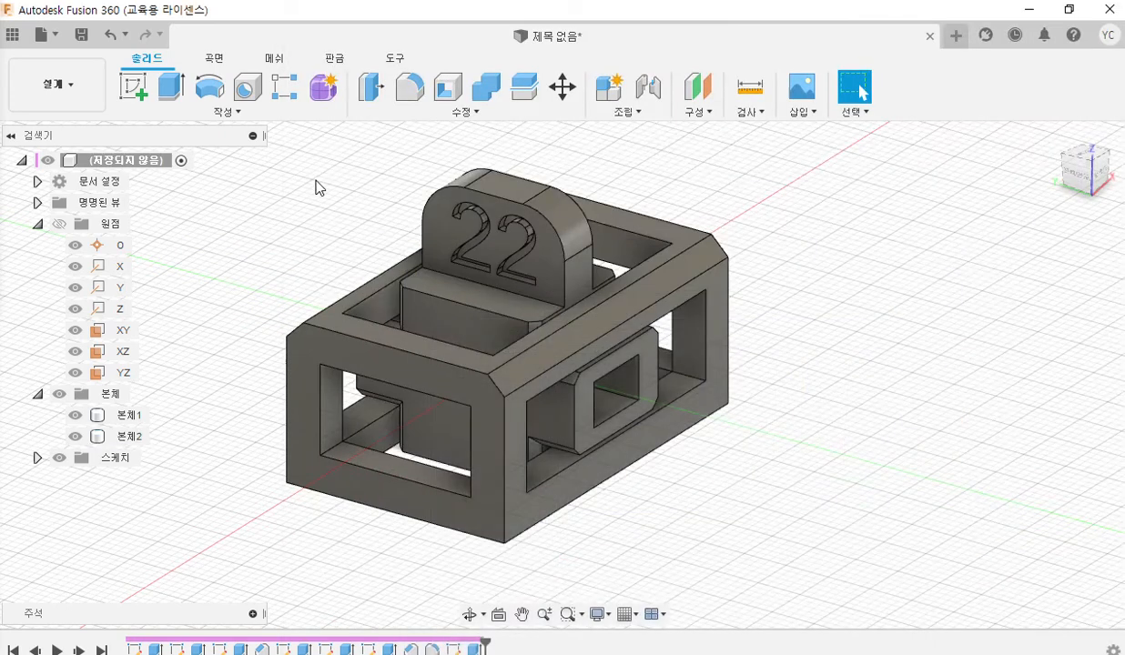
{"action": "left_click", "coordinate": [1068, 9]}
{"action": "left_click_drag", "start_coordinate": [350, 34], "coordinate": [7, 134]}
{"action": "left_click_drag", "start_coordinate": [5, 303], "coordinate": [0, 300]}
{"action": "left_click_drag", "start_coordinate": [380, 147], "coordinate": [377, 187]}
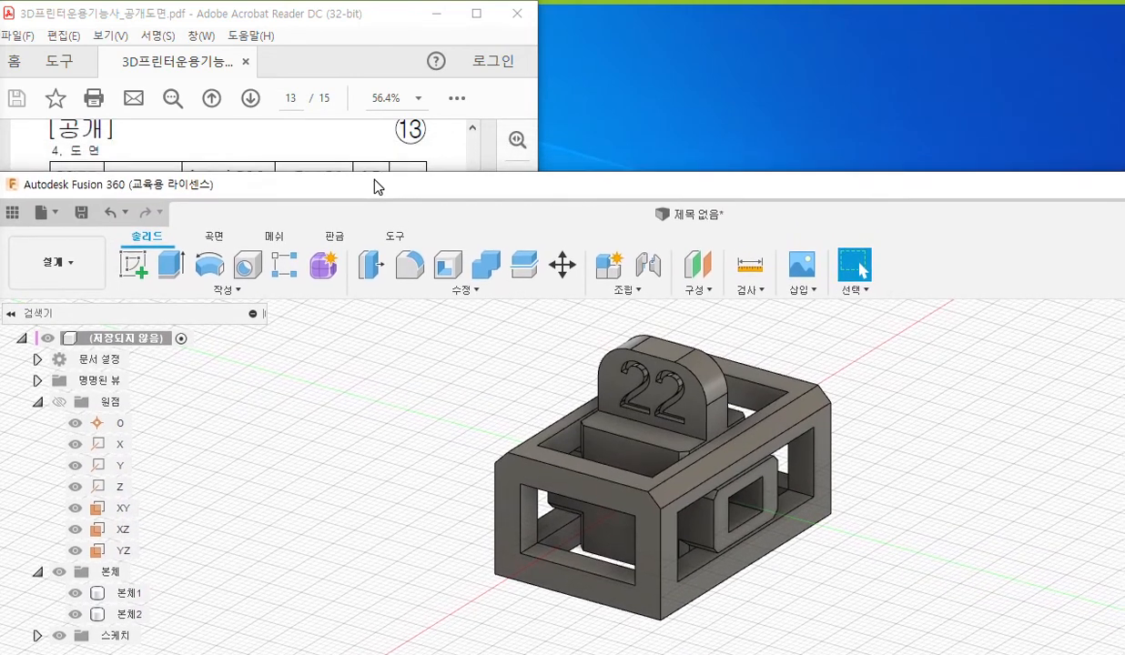
{"action": "left_click_drag", "start_coordinate": [111, 192], "coordinate": [524, 187]}
{"action": "middle_click_drag", "start_coordinate": [905, 397], "coordinate": [635, 440]}
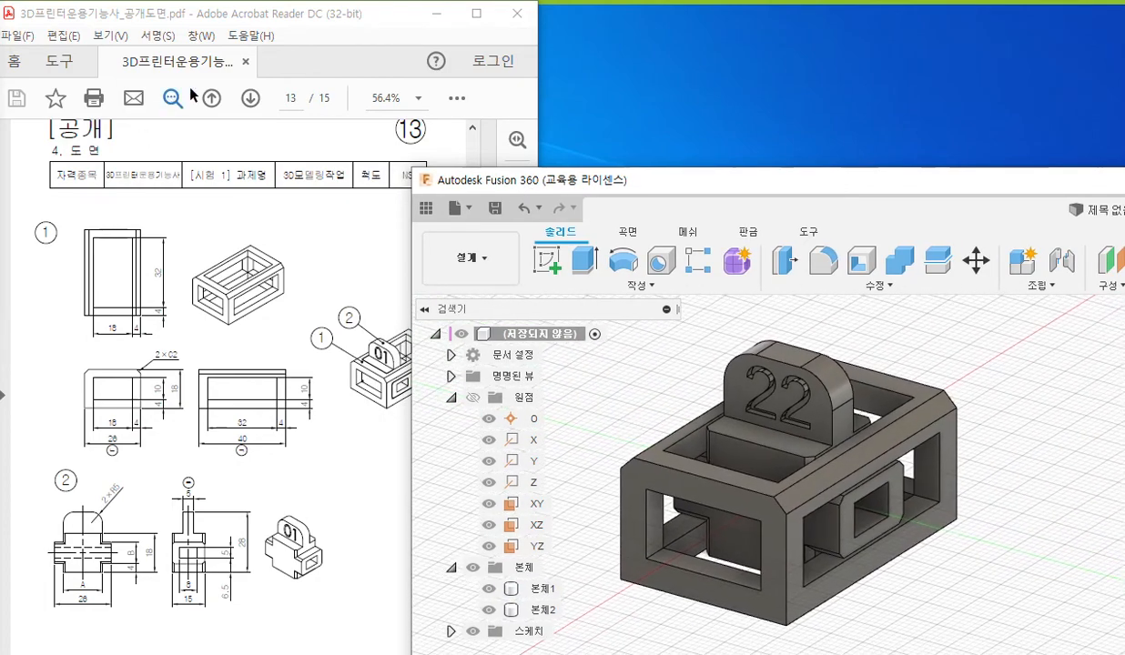
{"action": "left_click", "coordinate": [436, 15]}
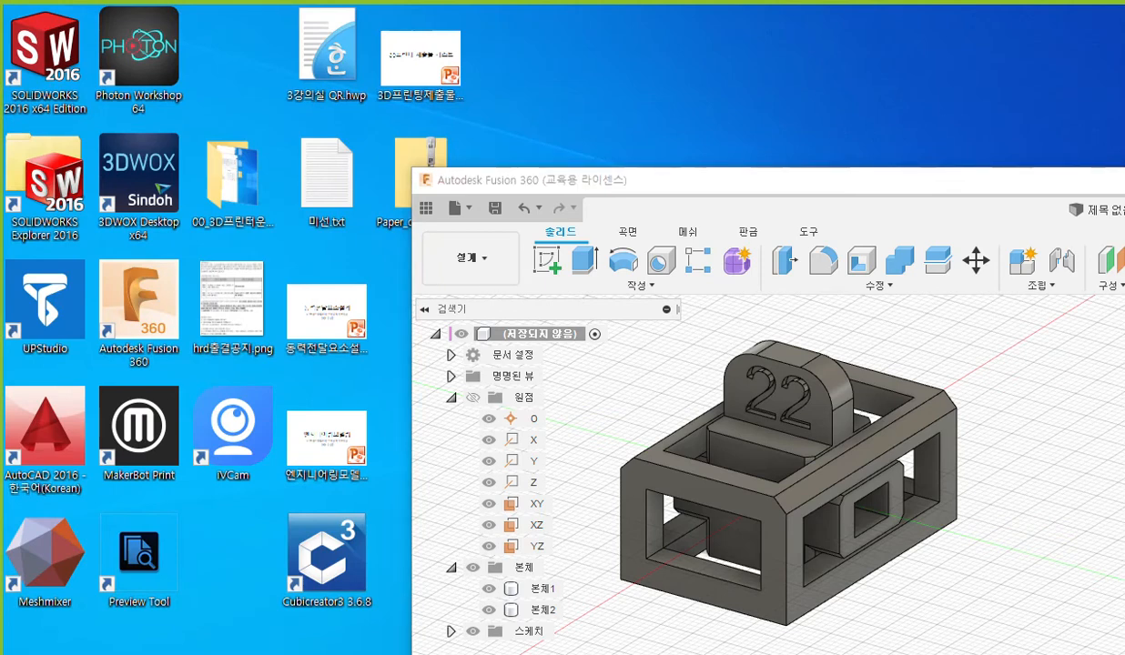
In an empty Notepad window resized to a wide, short strip above the model, write "본체1>MR>내보내기>".
{"action": "left_click_drag", "start_coordinate": [436, 84], "coordinate": [338, 23]}
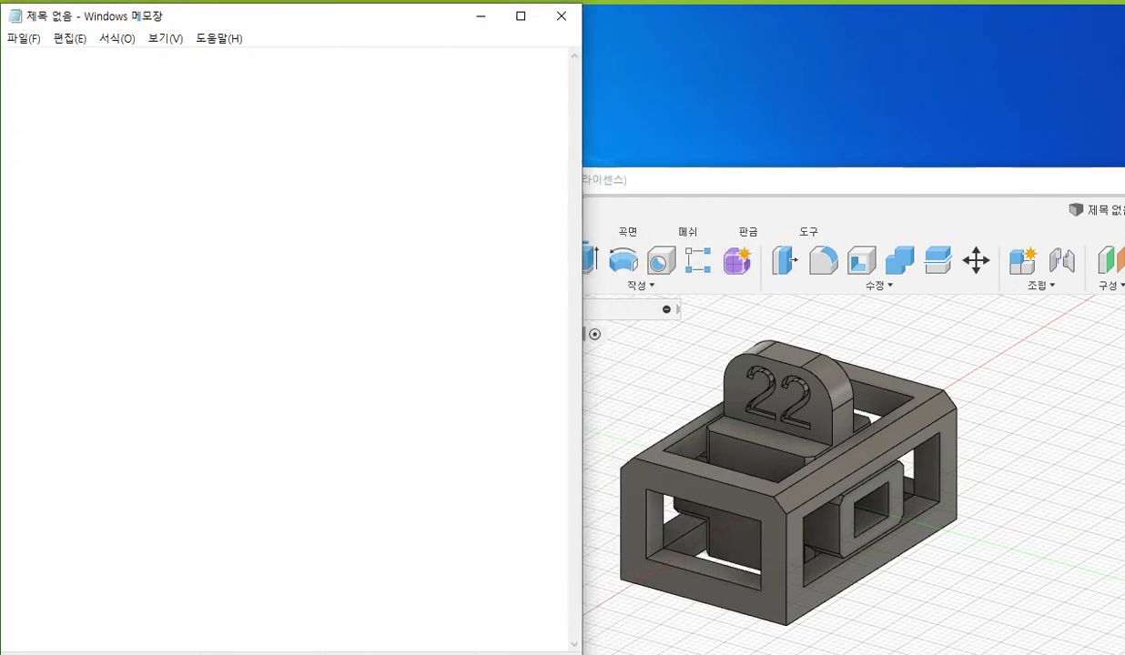
{"action": "left_click_drag", "start_coordinate": [581, 652], "coordinate": [1115, 192]}
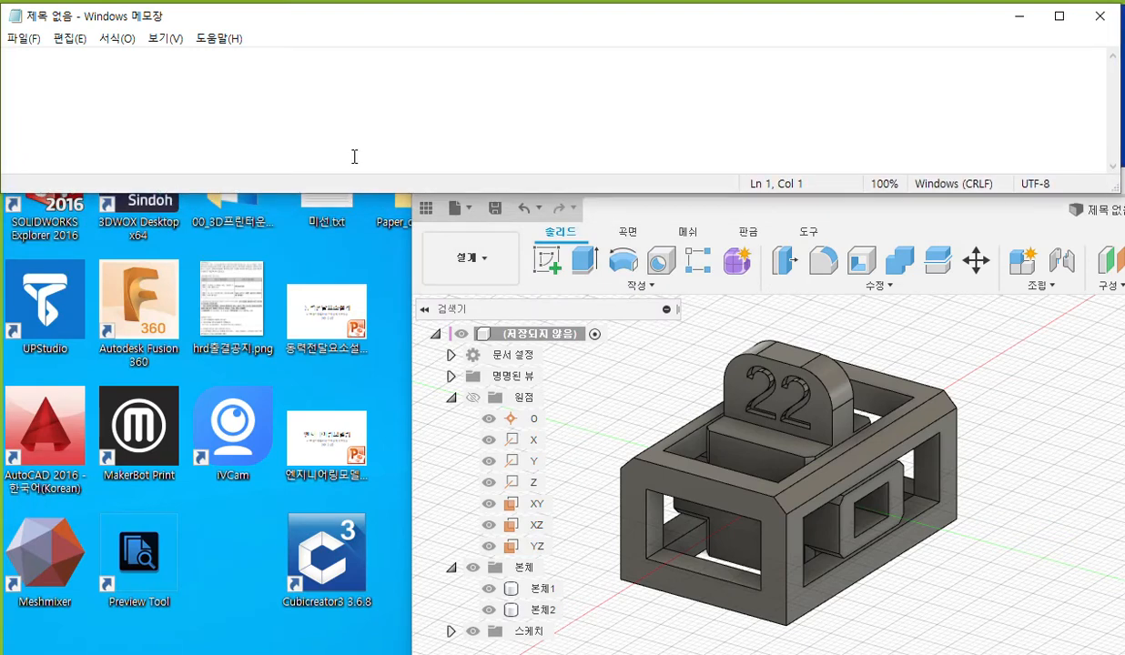
{"action": "type", "text": "본체"}
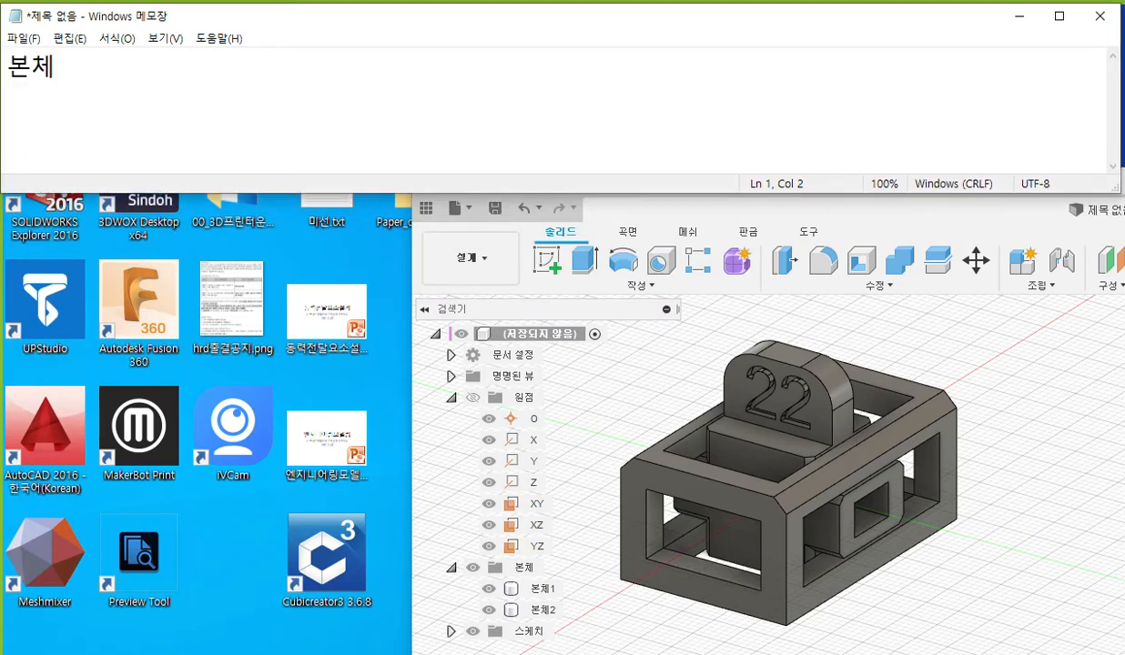
{"action": "type", "text": "1>MR>내보내기"}
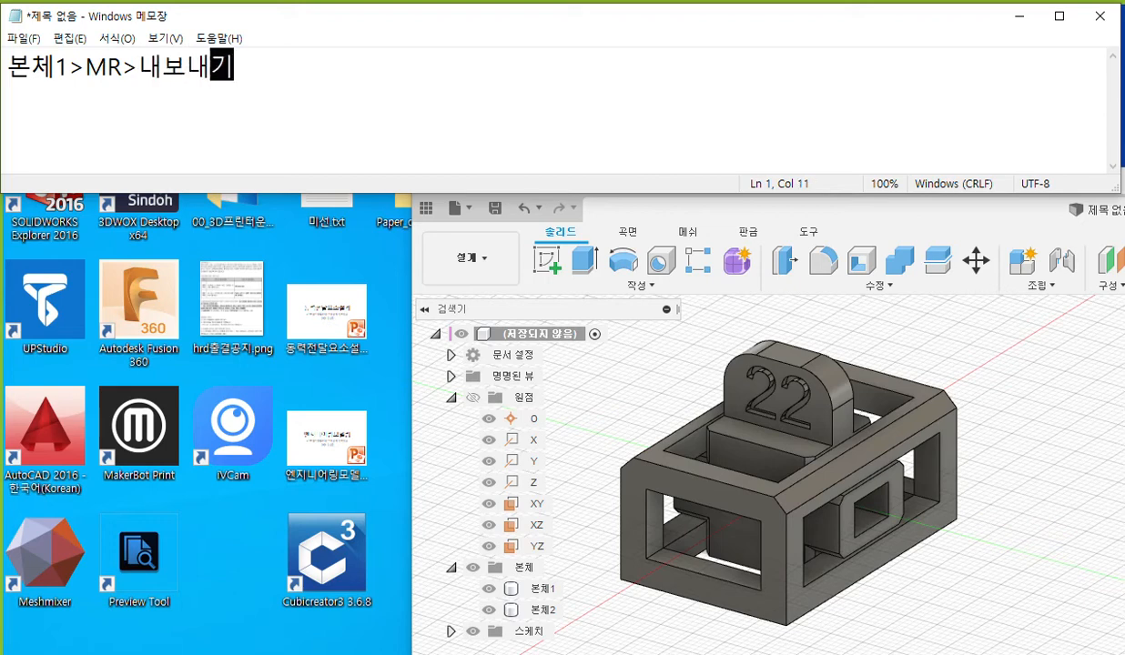
{"action": "type", "text": ">"}
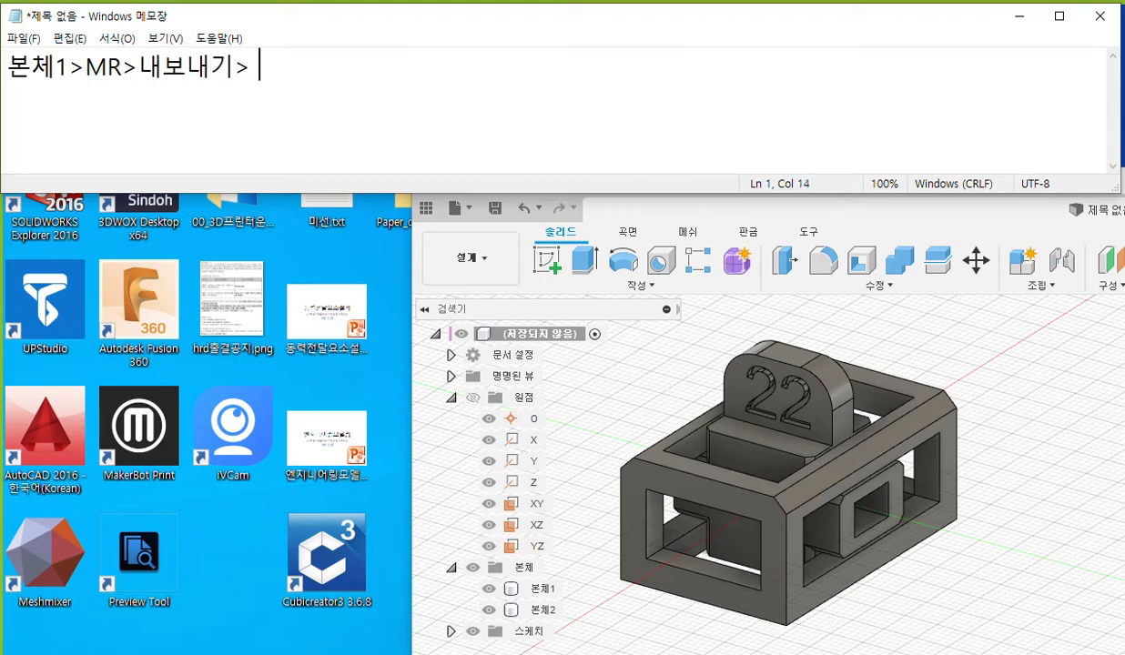
{"action": "type", "text": " 경ㄹ"}
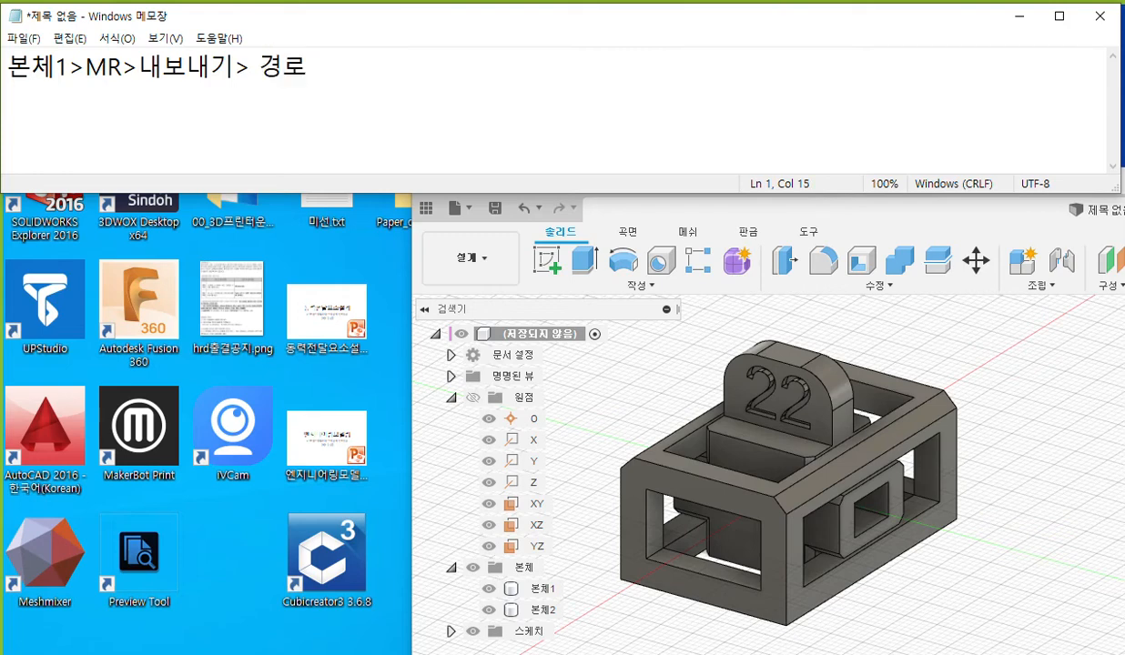
{"action": "type", "text": ":이름/"}
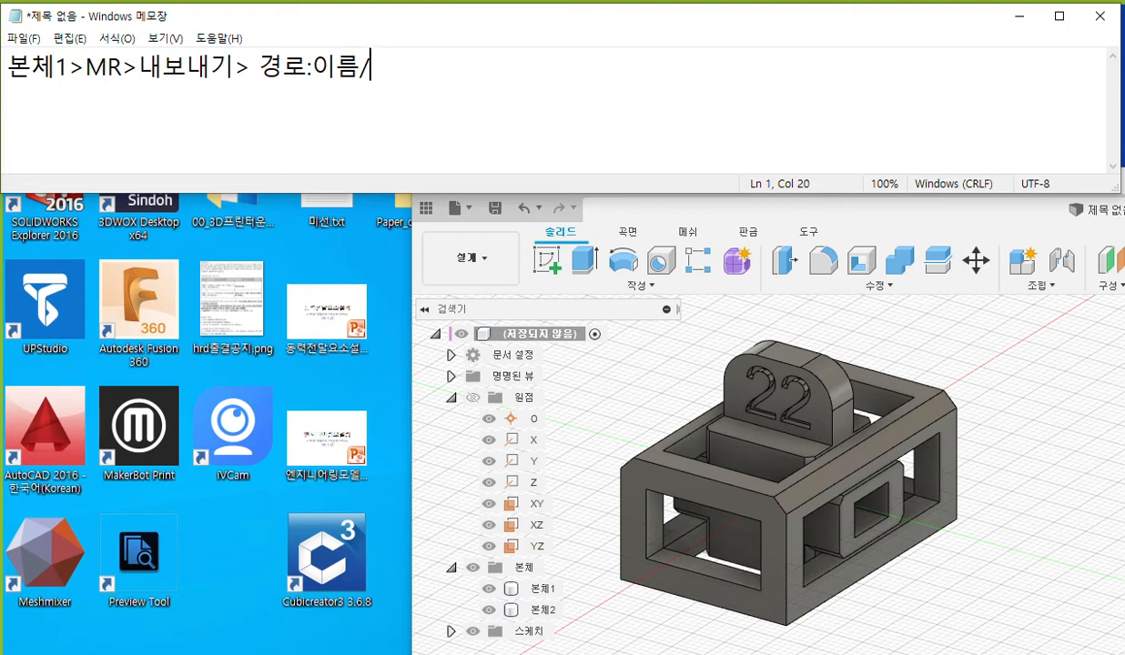
{"action": "type", "text": "202110"}
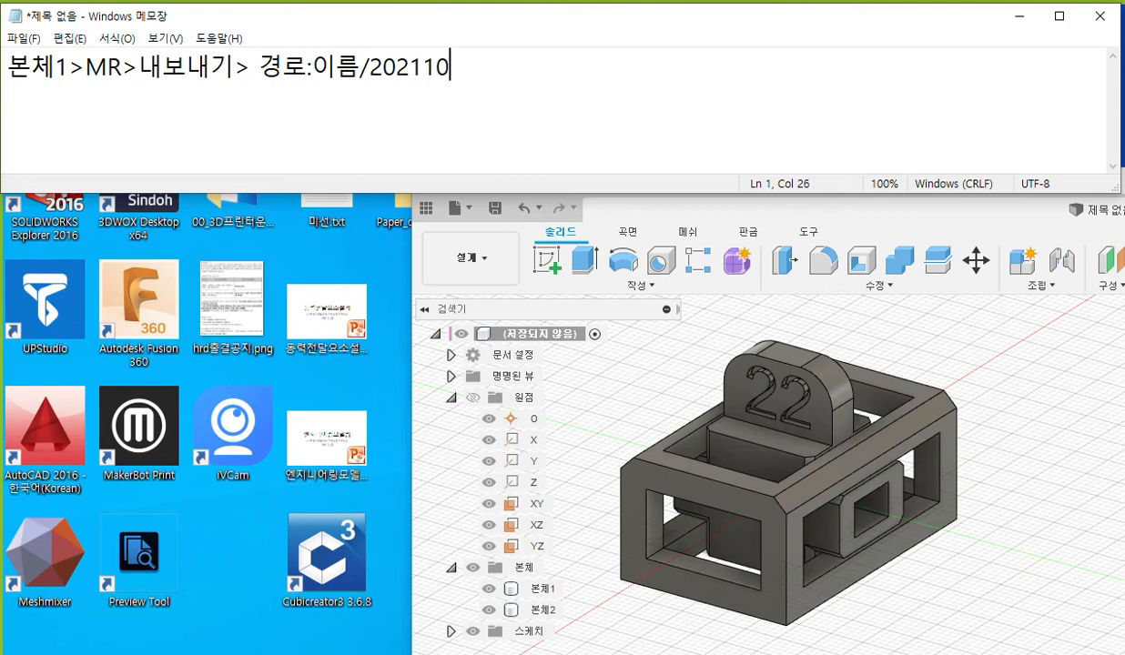
{"action": "type", "text": "22 폴더생성"}
Insert "내컴퓨터에저장 ...버튼" before "경로" in the export note.
{"action": "key", "text": "Left"}
{"action": "key", "text": "Left"}
{"action": "key", "text": "Left"}
{"action": "key", "text": "Left"}
{"action": "key", "text": "Left"}
{"action": "key", "text": "Left"}
{"action": "key", "text": "Left"}
{"action": "key", "text": "Left"}
{"action": "key", "text": "Left"}
{"action": "key", "text": "Left"}
{"action": "key", "text": "Left"}
{"action": "key", "text": "Left"}
{"action": "key", "text": "Left"}
{"action": "key", "text": "Left"}
{"action": "key", "text": "Left"}
{"action": "key", "text": "Left"}
{"action": "key", "text": "Left"}
{"action": "key", "text": "Left"}
{"action": "key", "text": "Left"}
{"action": "key", "text": "Left"}
{"action": "type", "text": "내컴퓨"}
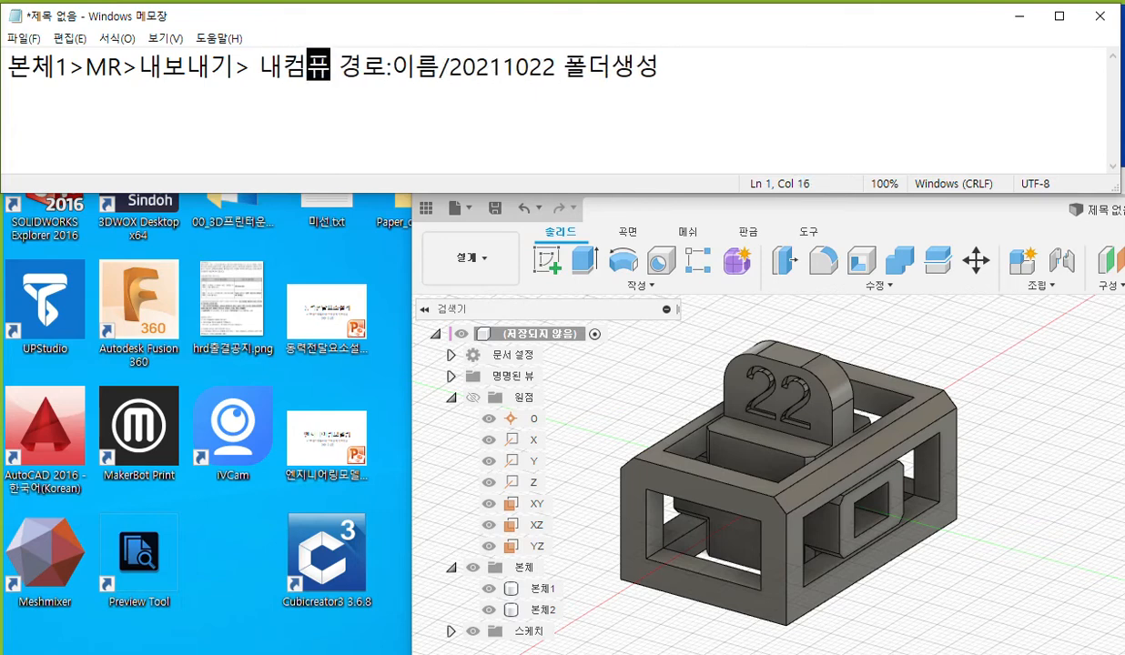
{"action": "type", "text": "텅"}
{"action": "type", "text": "에저장"}
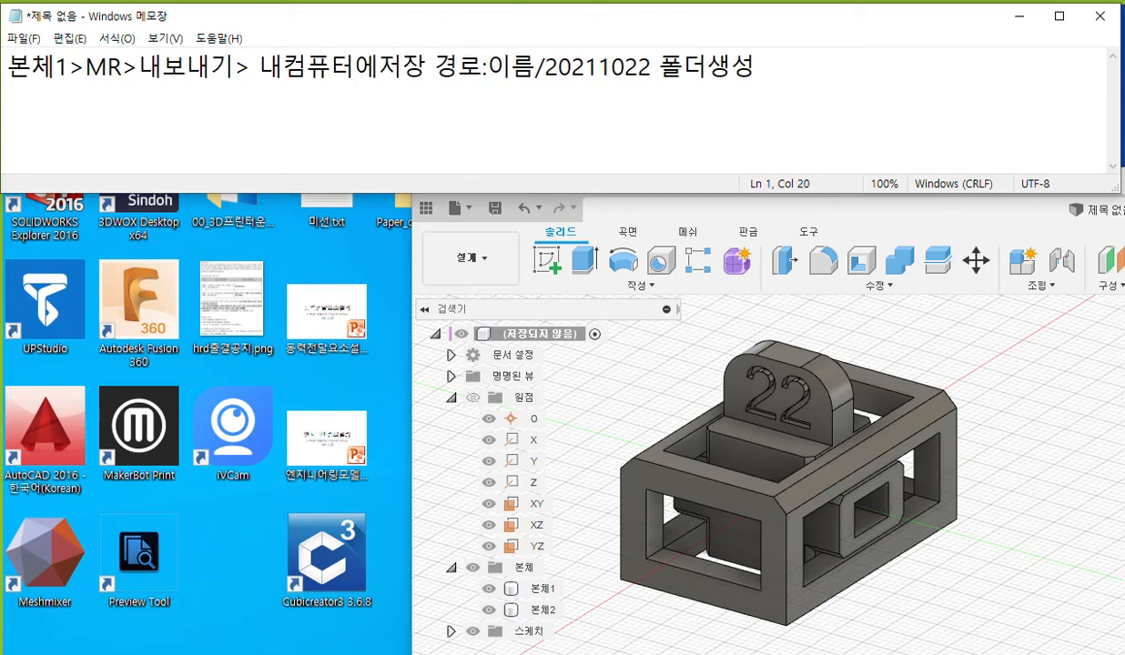
{"action": "type", "text": " ...버튼 "}
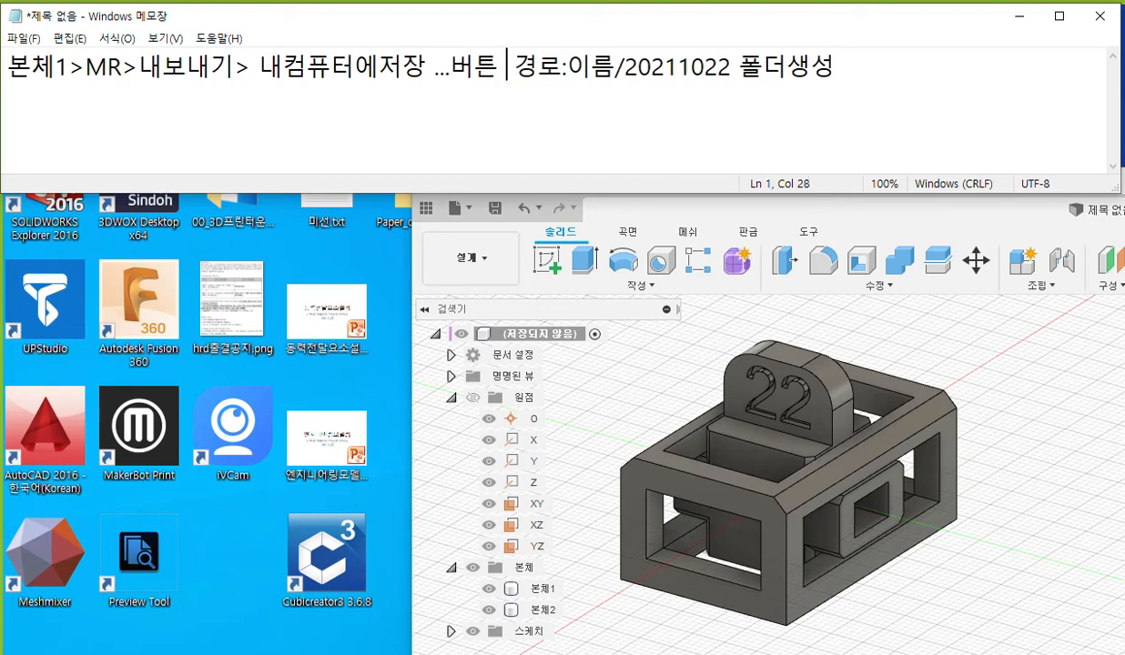
{"action": "type", "text": "클리"}
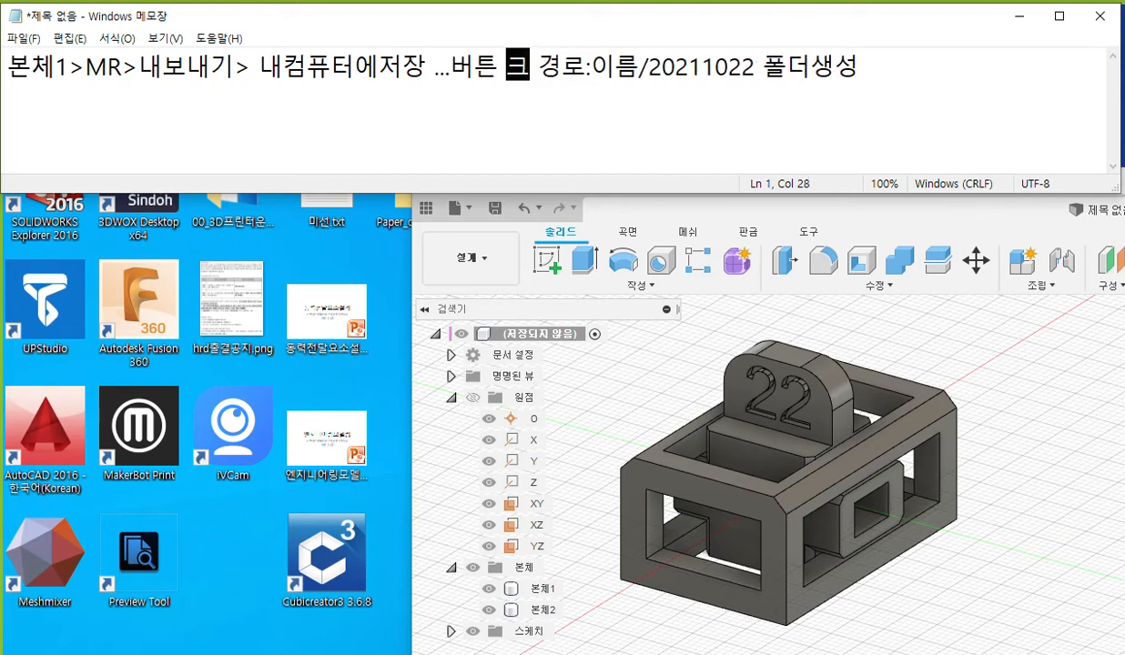
{"action": "type", "text": "ㄱ"}
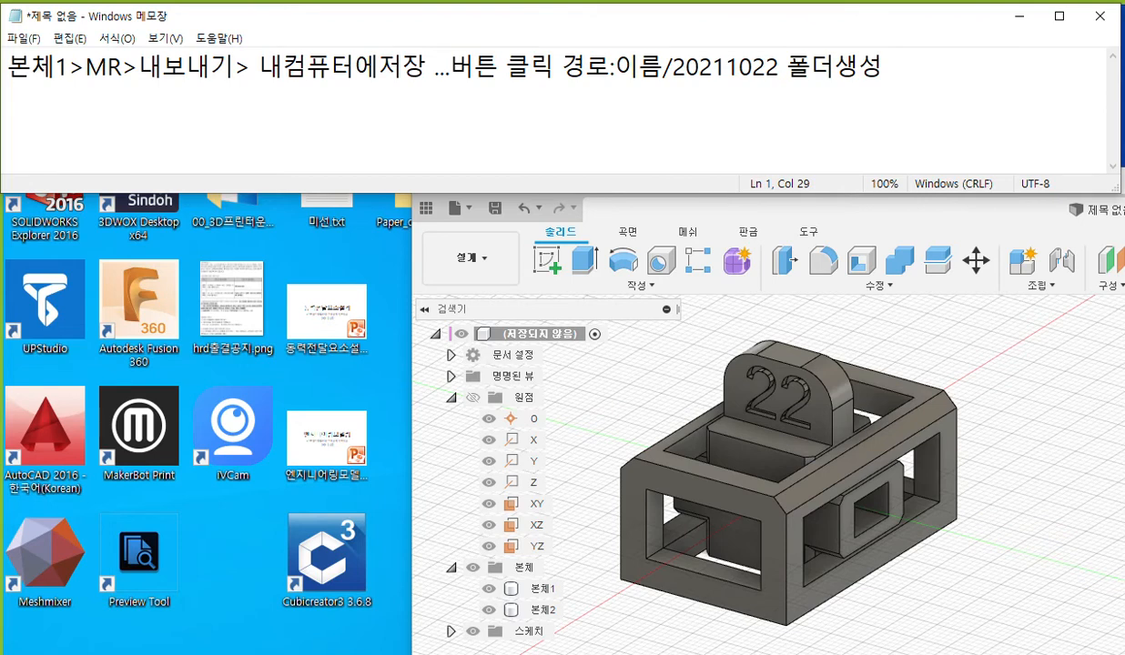
Insert "클릭" after "버튼" in the export note and append ">22" to the end of the line.
{"action": "key", "text": "End"}
{"action": "type", "text": ">22"}
{"action": "type", "text": "ㄱ"}
{"action": "key", "text": "BackSpace"}
{"action": "key", "text": "BackSpace"}
Insert "본체에서구성요소작성> 구성요소1:1" after "내보내기>" and put the rest of the note on a second line.
{"action": "type", "text": "본"}
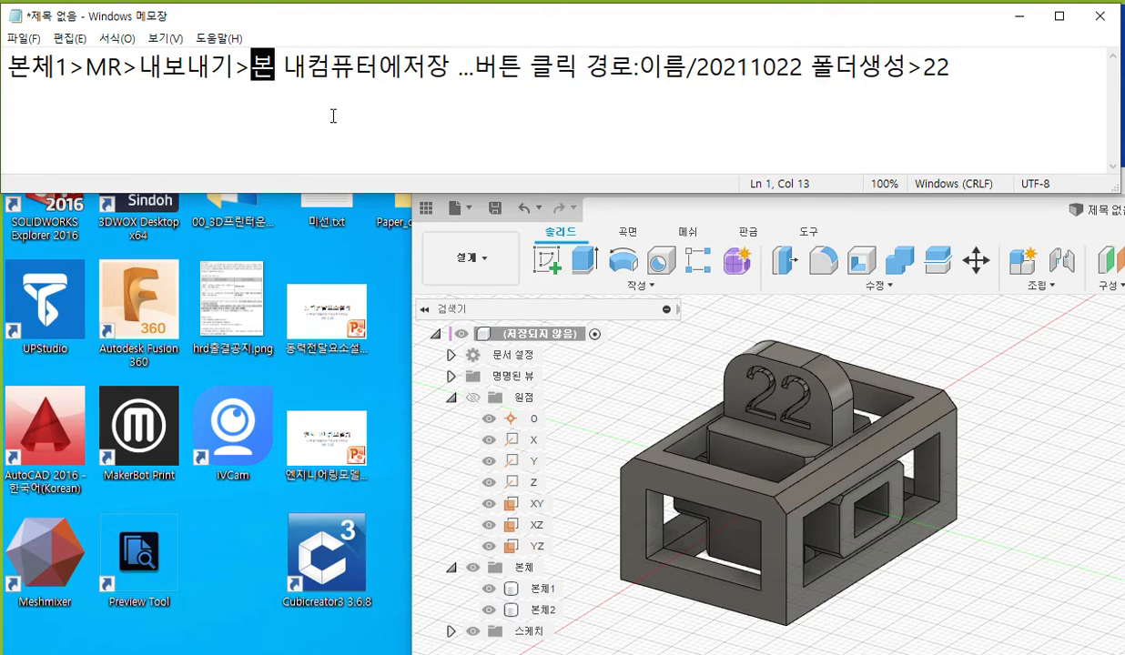
{"action": "type", "text": "체에서구성요소작성"}
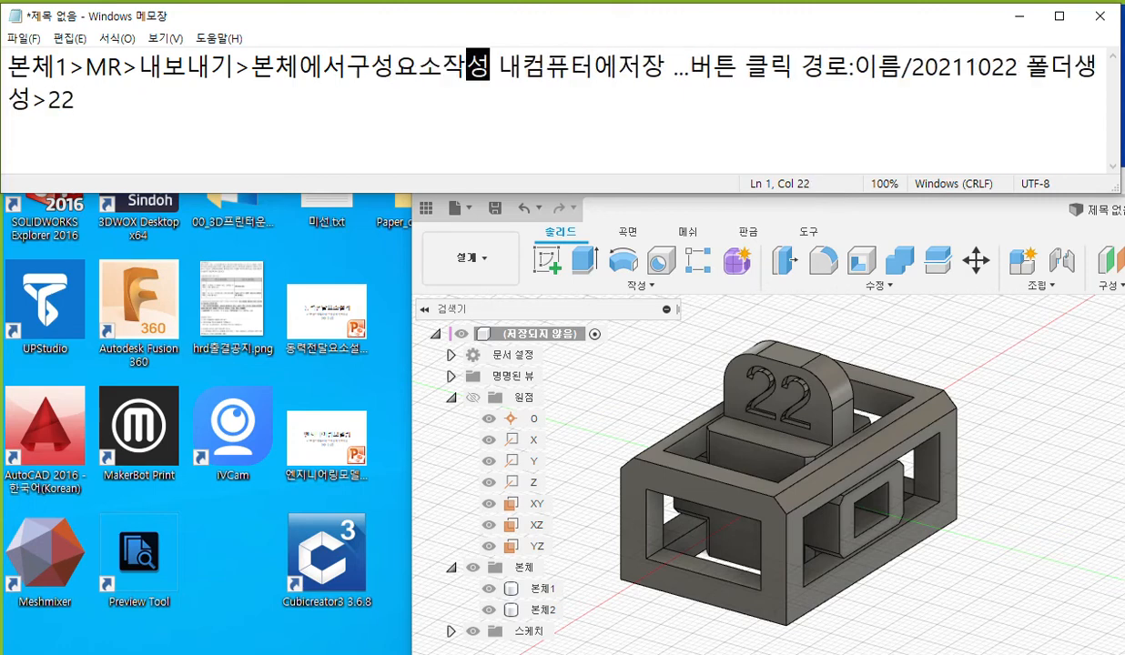
{"action": "type", "text": ">"}
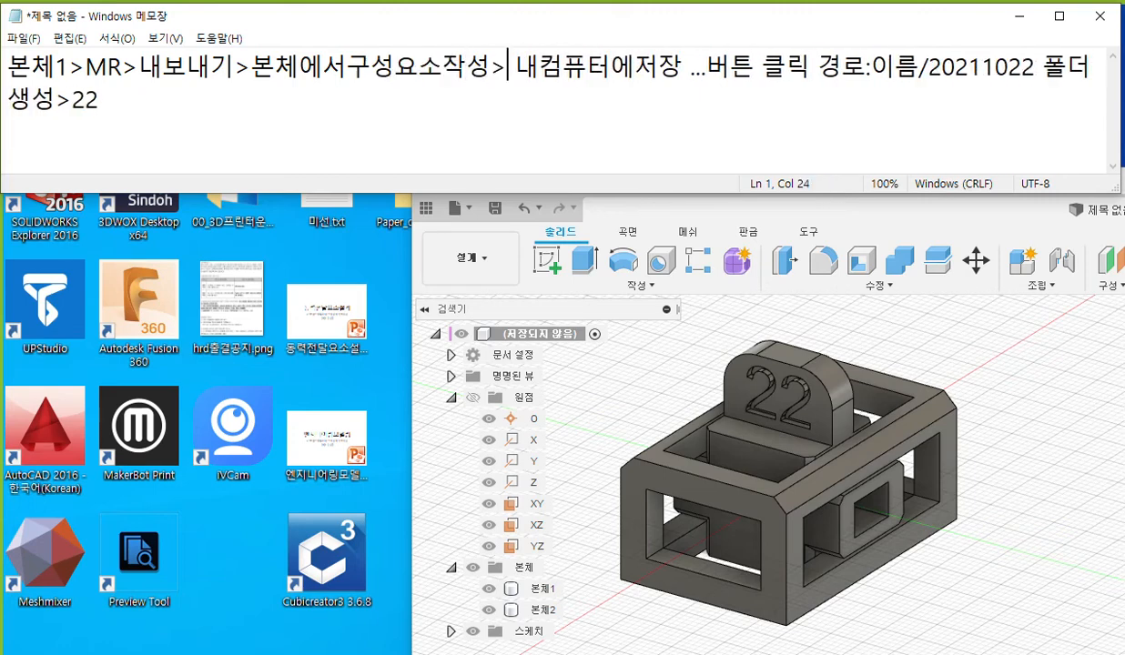
{"action": "type", "text": " 구성ㅇ"}
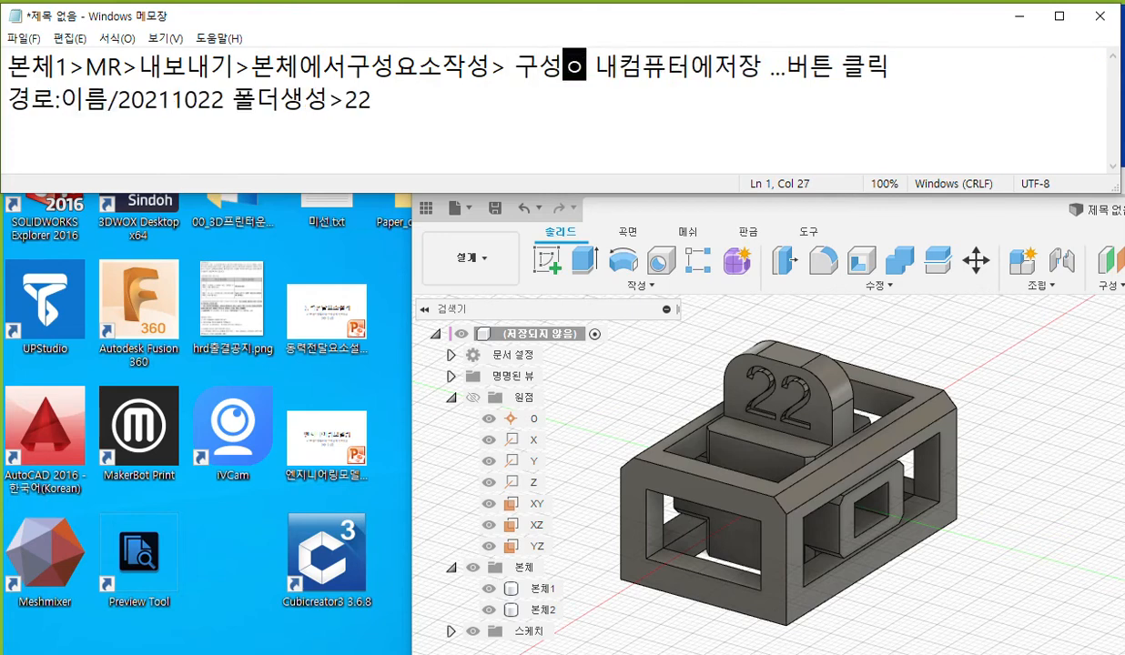
{"action": "type", "text": "소1"}
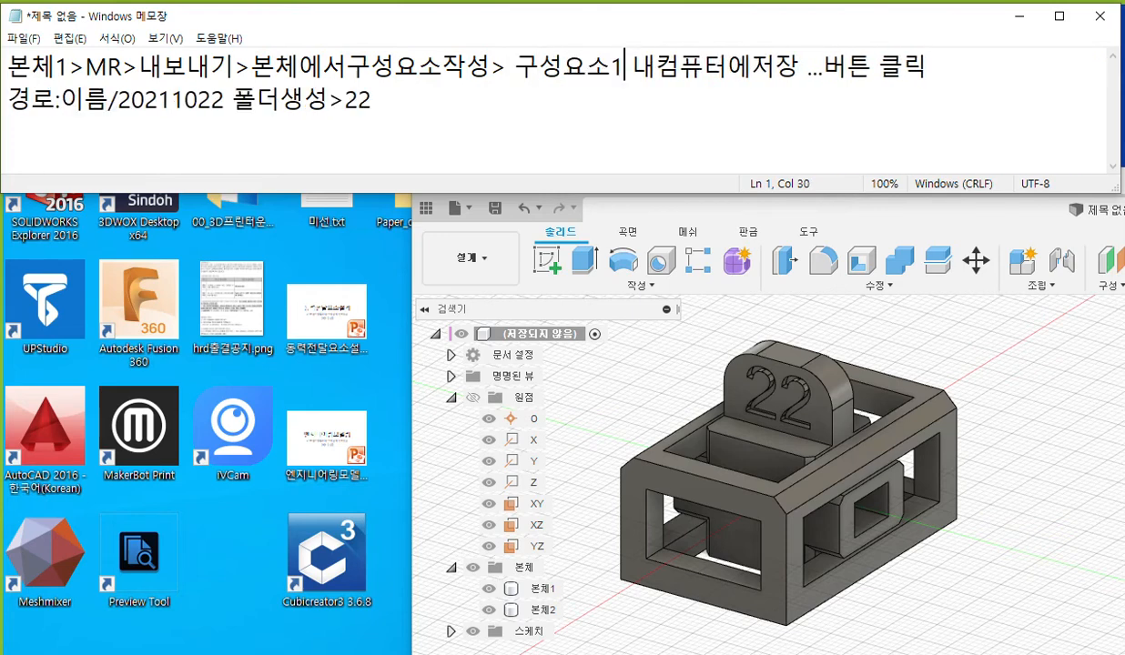
{"action": "type", "text": ":1"}
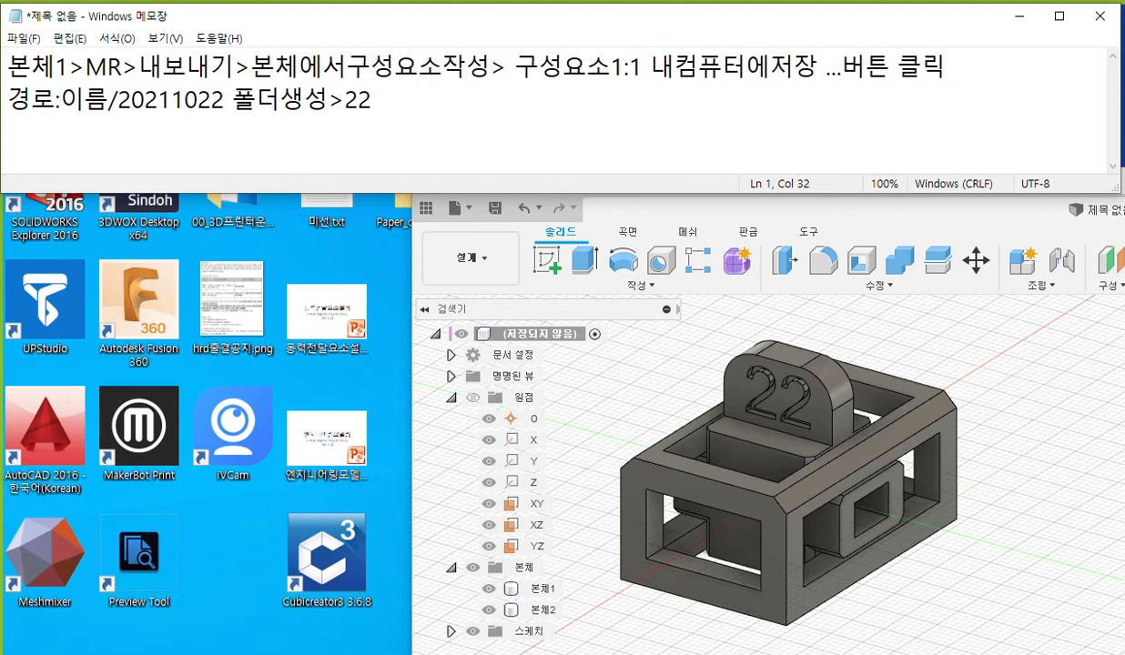
{"action": "key", "text": "Return"}
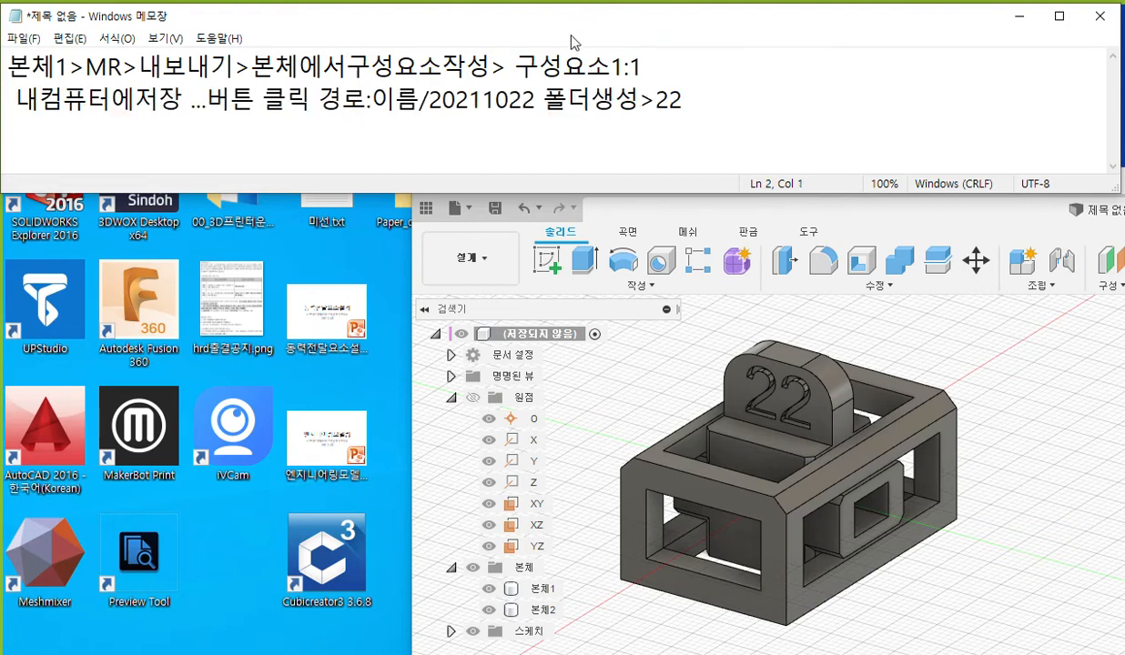
Copy "구성요소1:1" from the first line to the start of the second line of the note.
{"action": "left_click", "coordinate": [530, 70]}
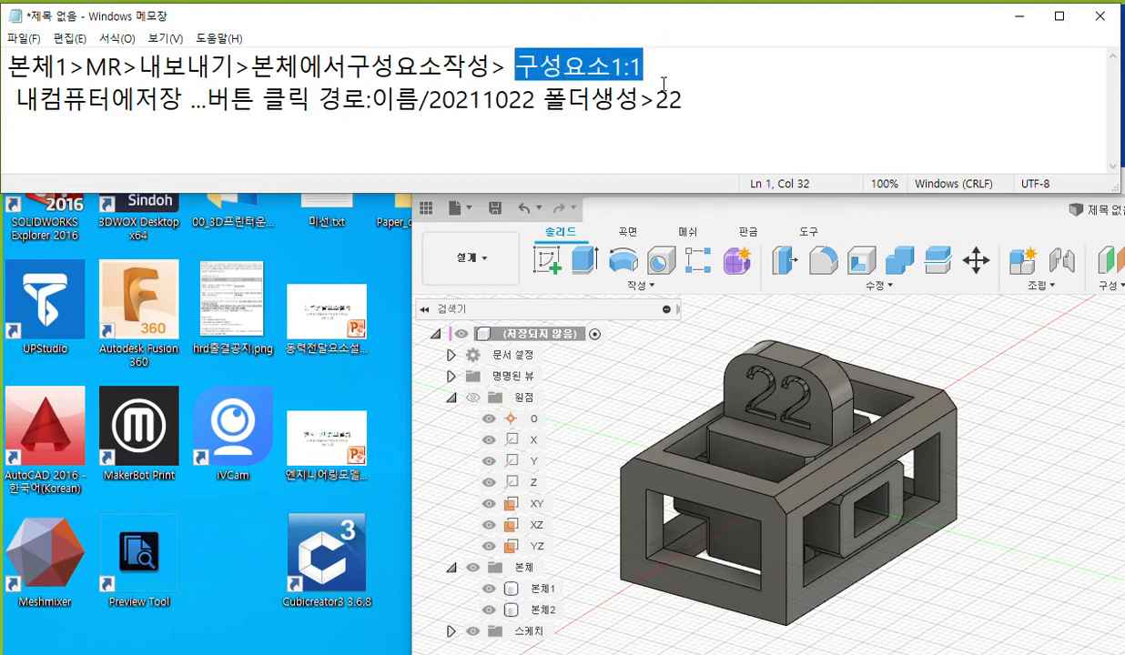
{"action": "left_click", "coordinate": [7, 102]}
{"action": "type", "text": "구성요소1:1"}
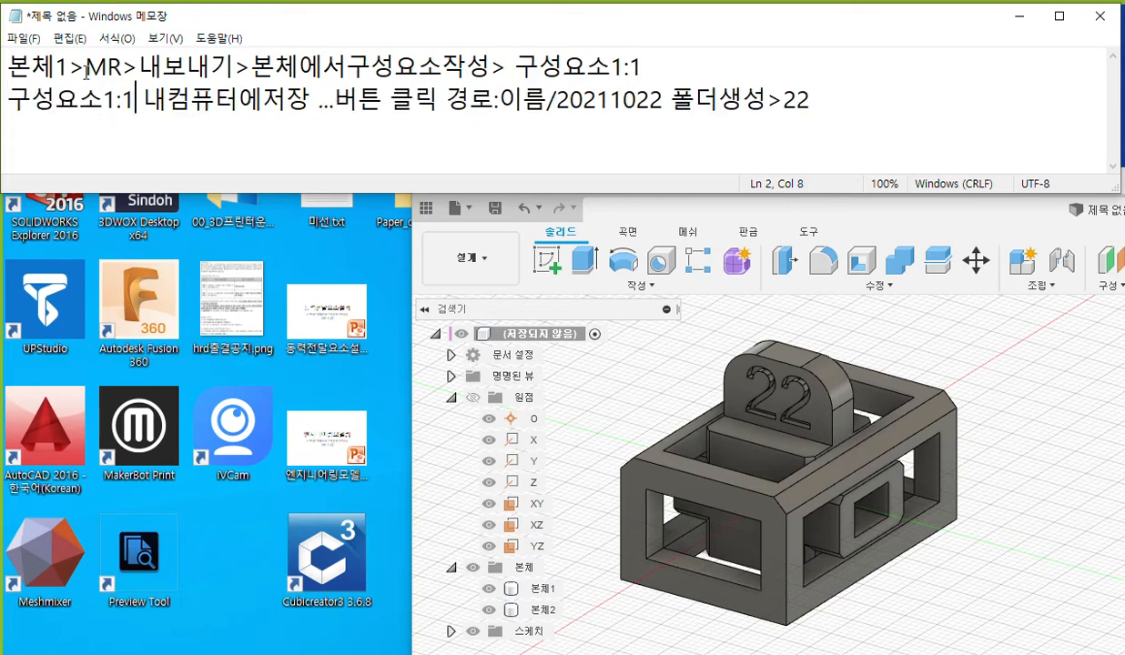
Copy ">MR>내보내기>" to directly after "구성요소1:1" on the second line, and remove "MR>내보내기>" from the first line.
{"action": "left_click_drag", "start_coordinate": [69, 65], "coordinate": [251, 66]}
{"action": "key", "text": "ctrl+c"}
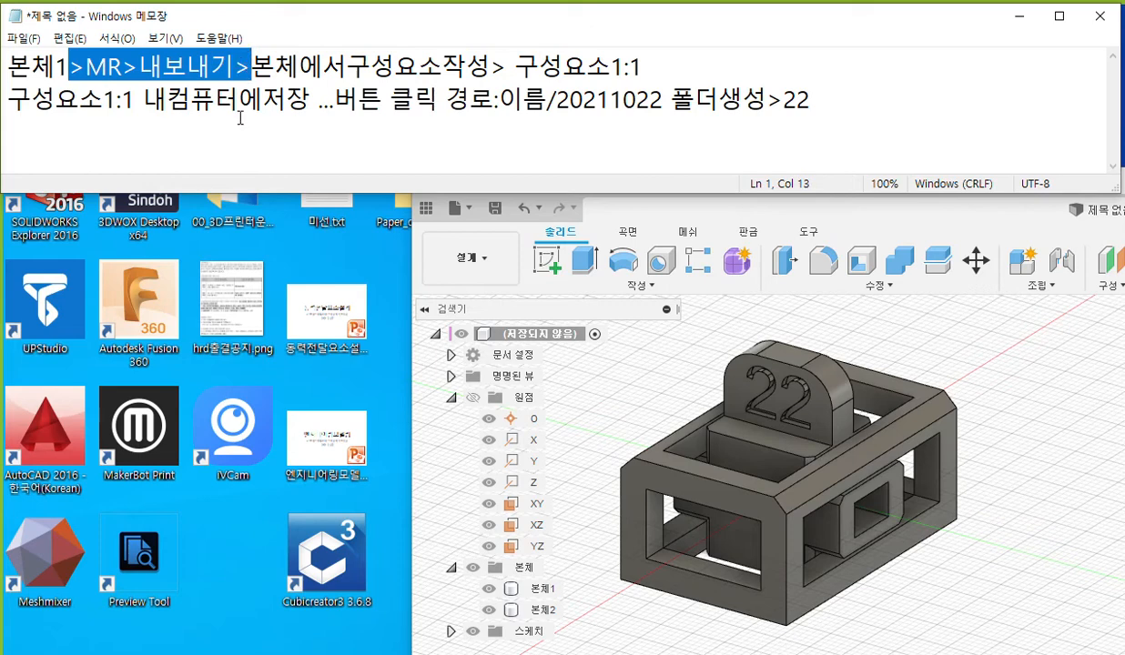
{"action": "left_click", "coordinate": [11, 99]}
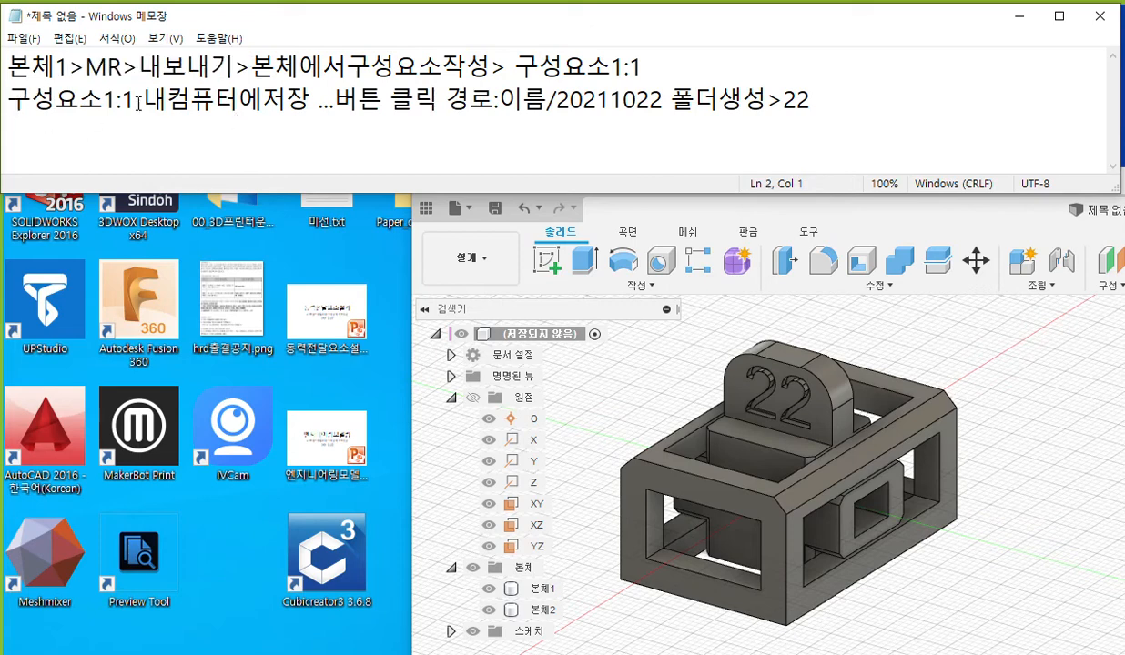
{"action": "left_click", "coordinate": [136, 100]}
{"action": "key", "text": "ctrl+v"}
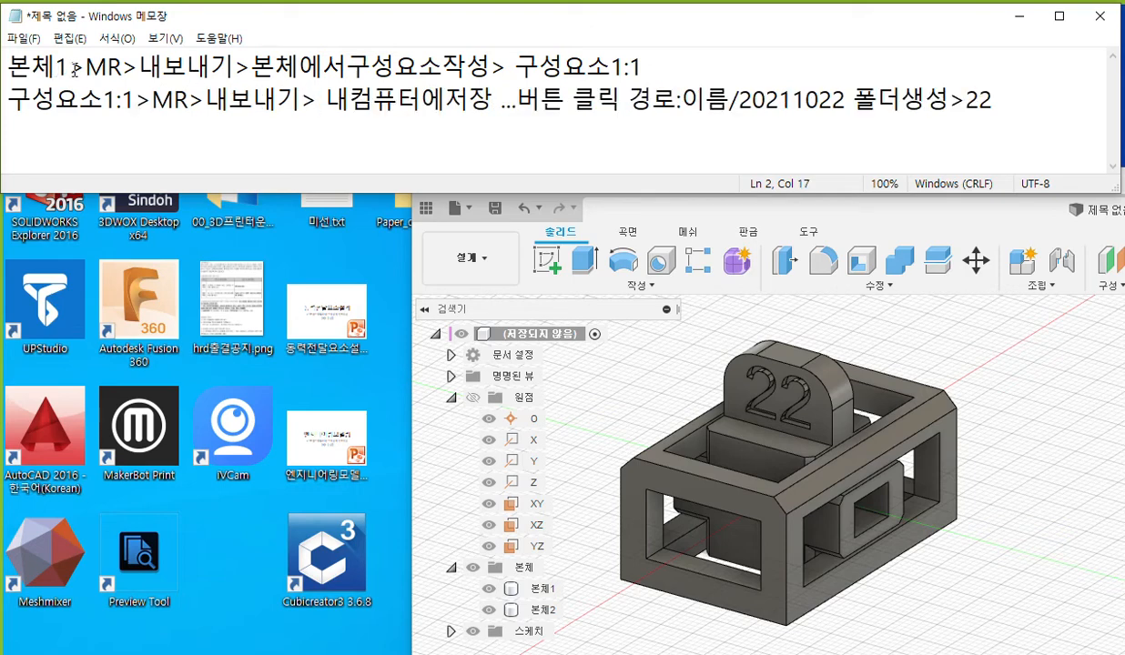
{"action": "left_click_drag", "start_coordinate": [69, 68], "coordinate": [232, 81]}
{"action": "key", "text": "Delete"}
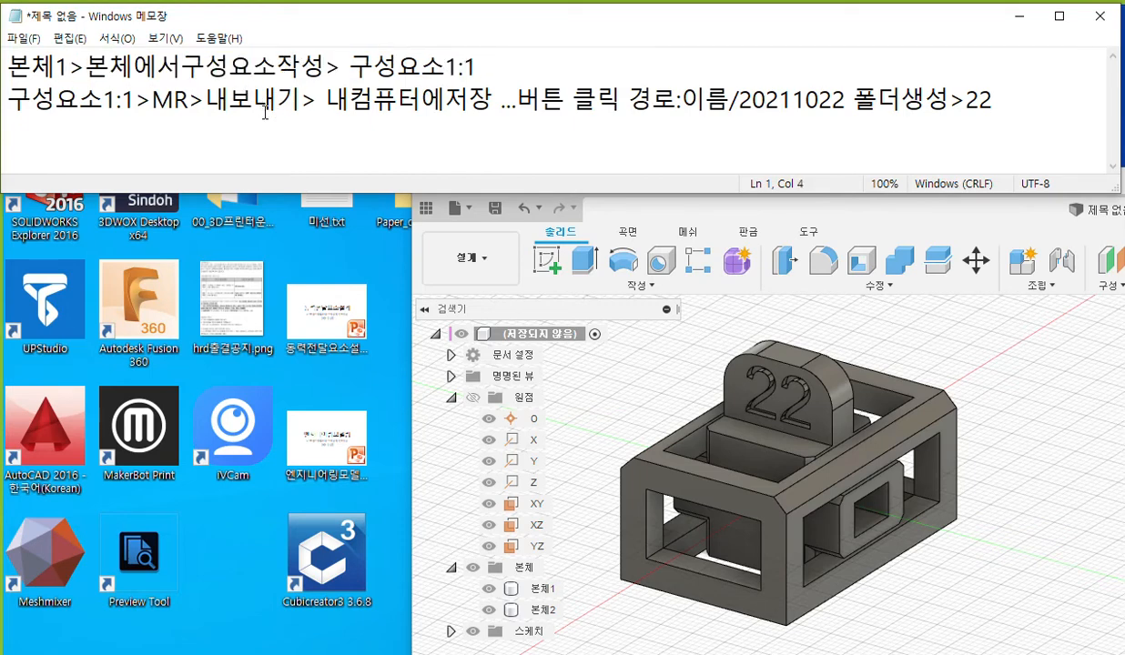
Complete the file name at the end of the second line as "22_01.f3d".
{"action": "left_click", "coordinate": [1005, 102]}
{"action": "type", "text": "_01.f3d"}
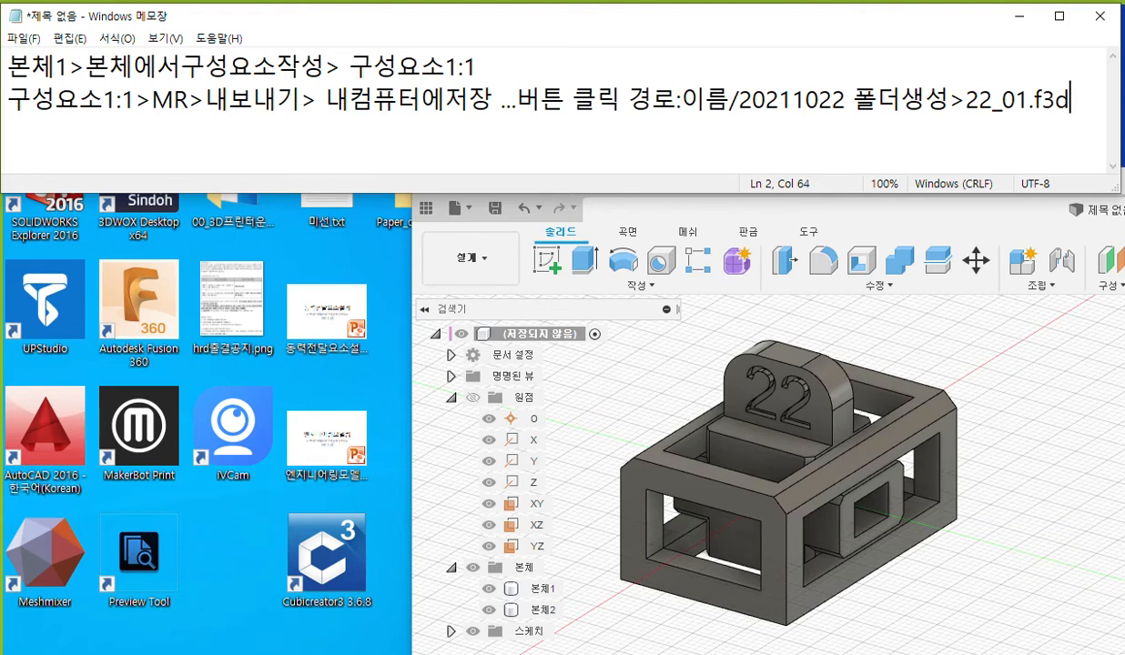
{"action": "left_click_drag", "start_coordinate": [966, 100], "coordinate": [1030, 100]}
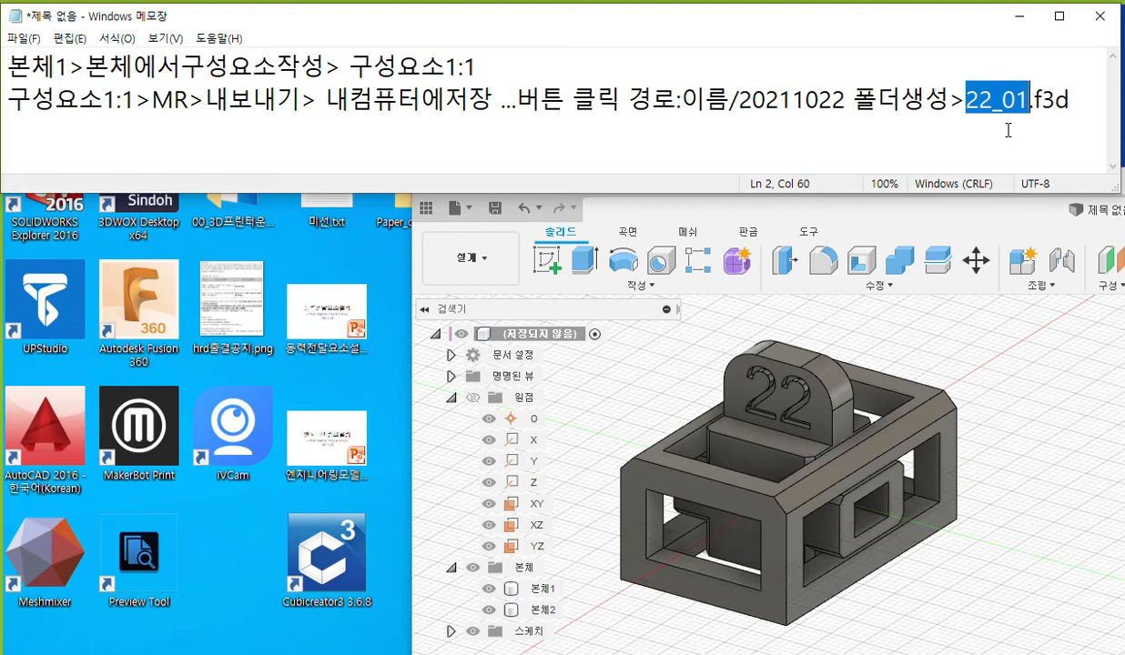
Duplicate the note's second line as a third line below it.
{"action": "left_click_drag", "start_coordinate": [9, 100], "coordinate": [1102, 95]}
{"action": "key", "text": "ctrl+c"}
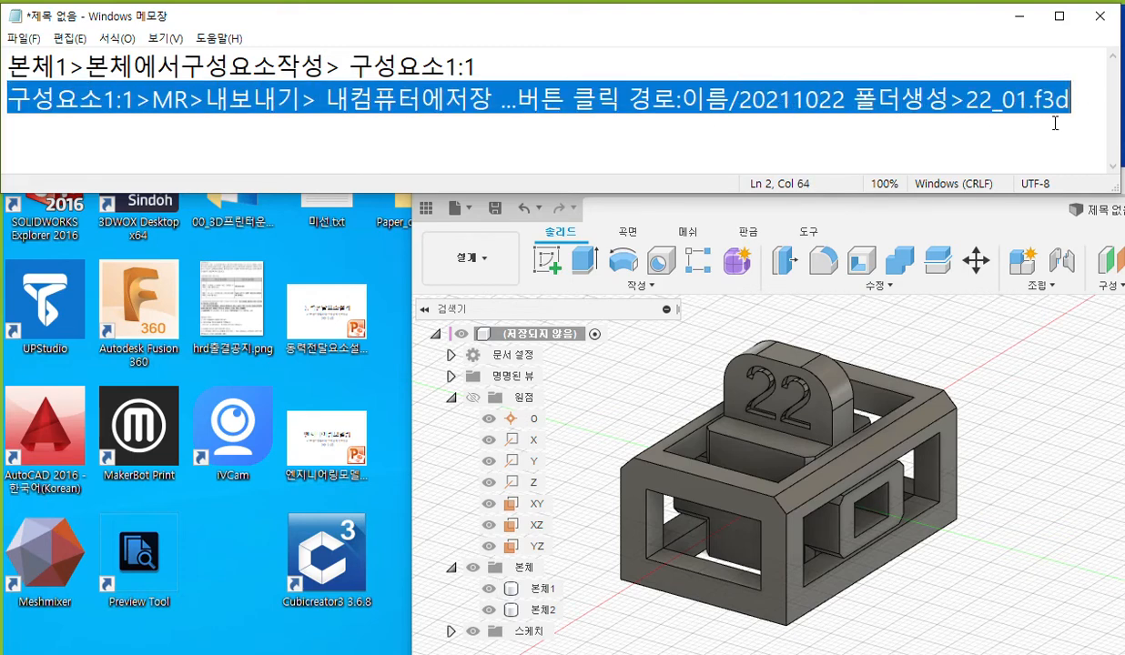
{"action": "left_click", "coordinate": [1075, 113]}
{"action": "key", "text": "Return"}
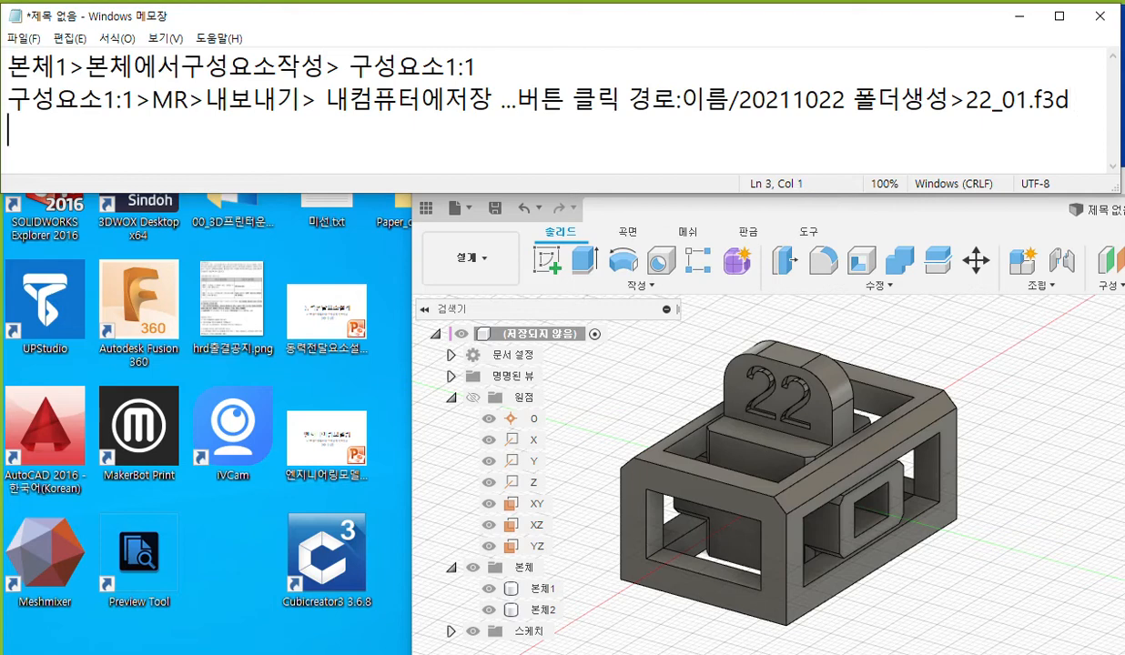
{"action": "key", "text": "ctrl+v"}
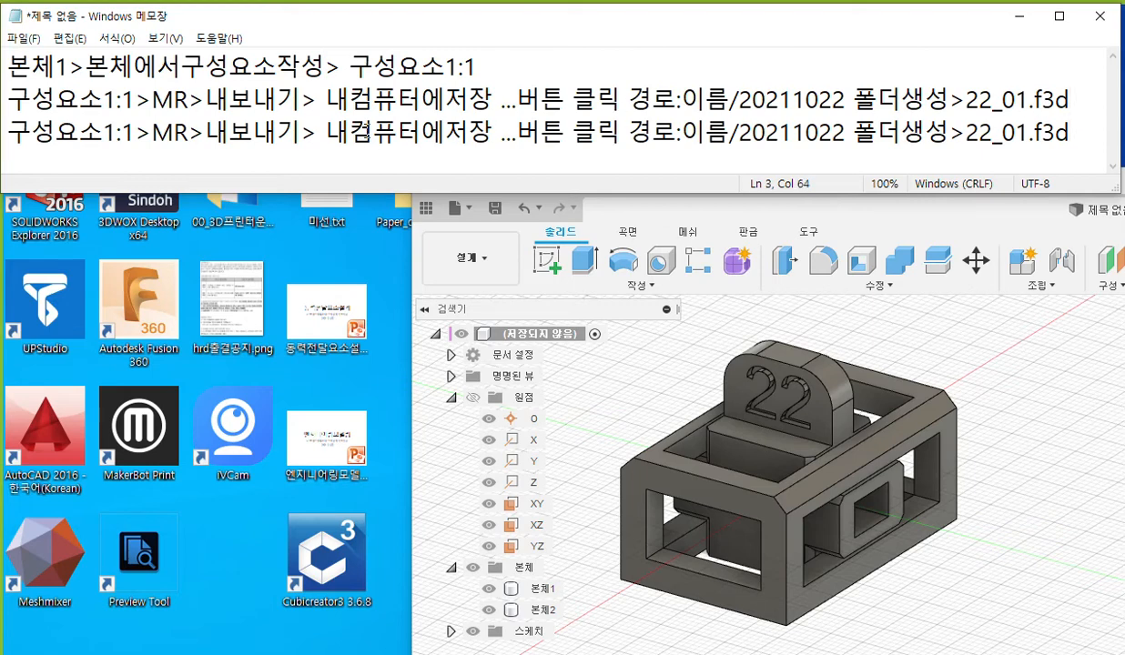
In the third line, replace the save and folder instructions with "동일경로" and change the file extension to "STEP".
{"action": "left_click_drag", "start_coordinate": [325, 132], "coordinate": [946, 134]}
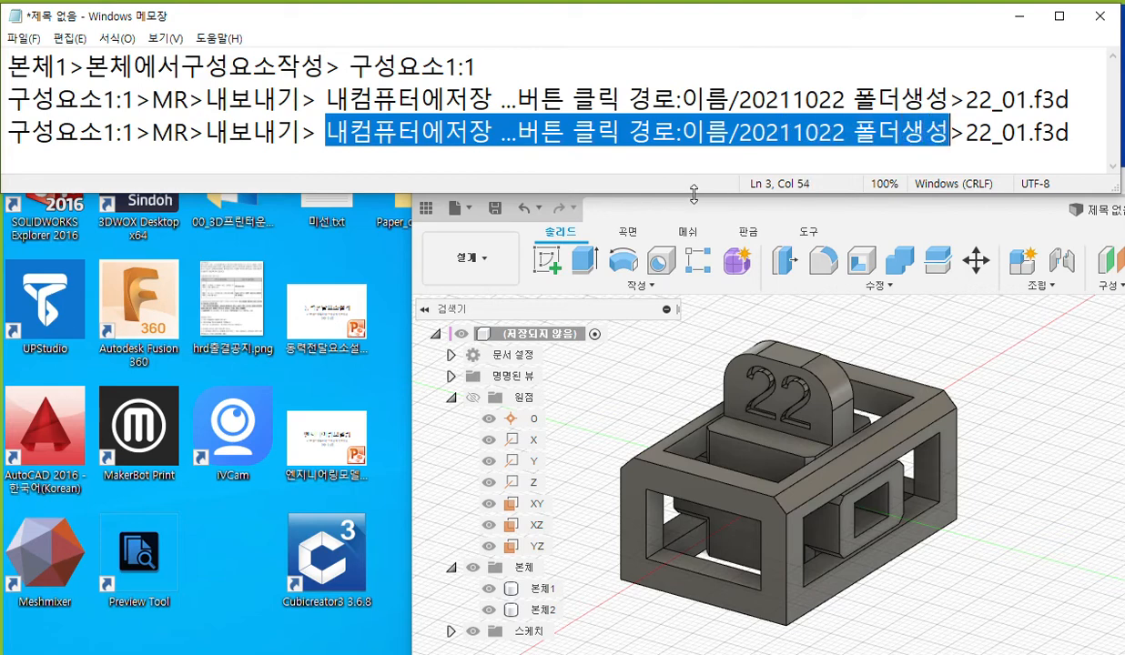
{"action": "type", "text": "동일겨"}
{"action": "type", "text": "경로"}
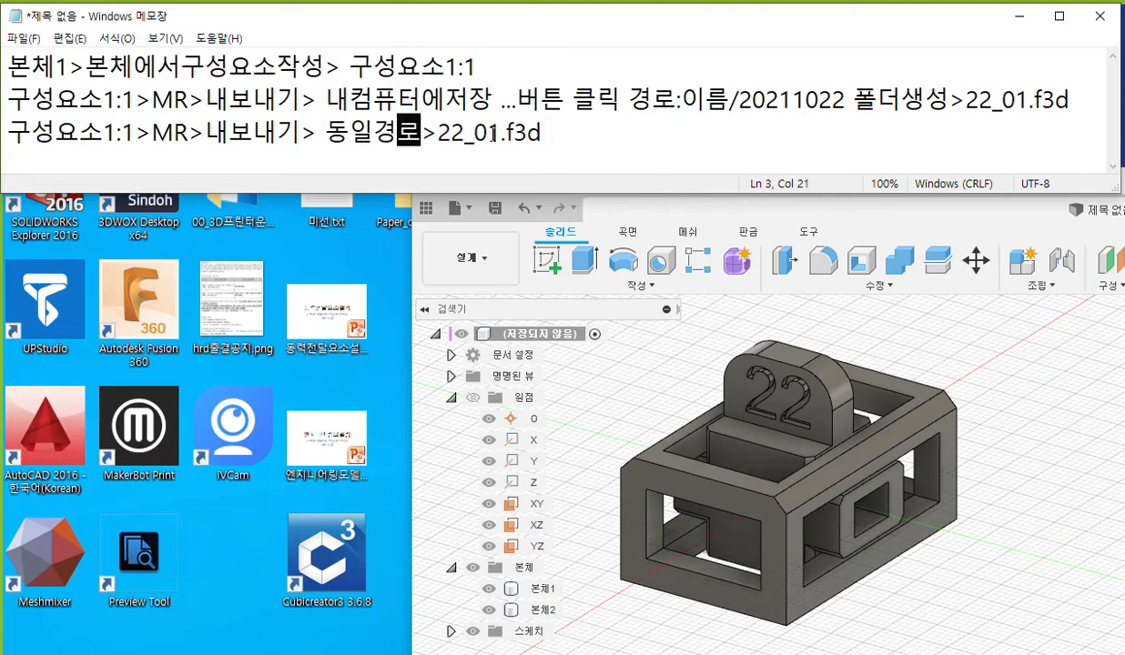
{"action": "left_click_drag", "start_coordinate": [506, 133], "coordinate": [565, 133]}
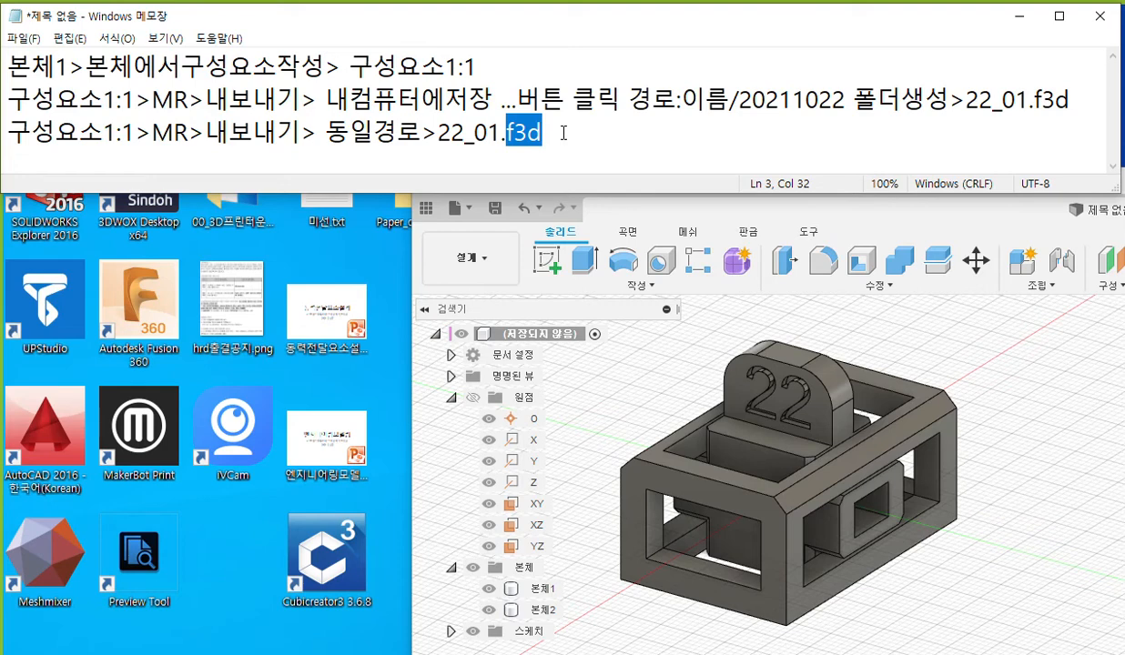
{"action": "type", "text": "STEP"}
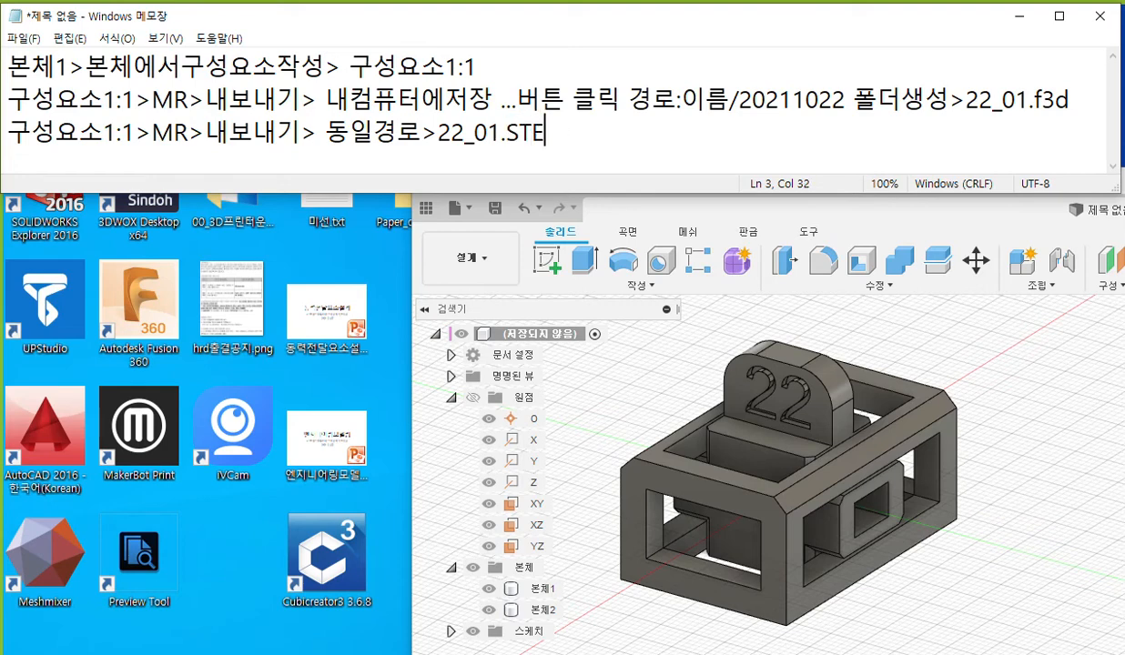
Copy the name "22_01" from the note and, in Fusion 360, create a component from body 본체1.
{"action": "left_click_drag", "start_coordinate": [437, 133], "coordinate": [502, 133]}
{"action": "key", "text": "ctrl+c"}
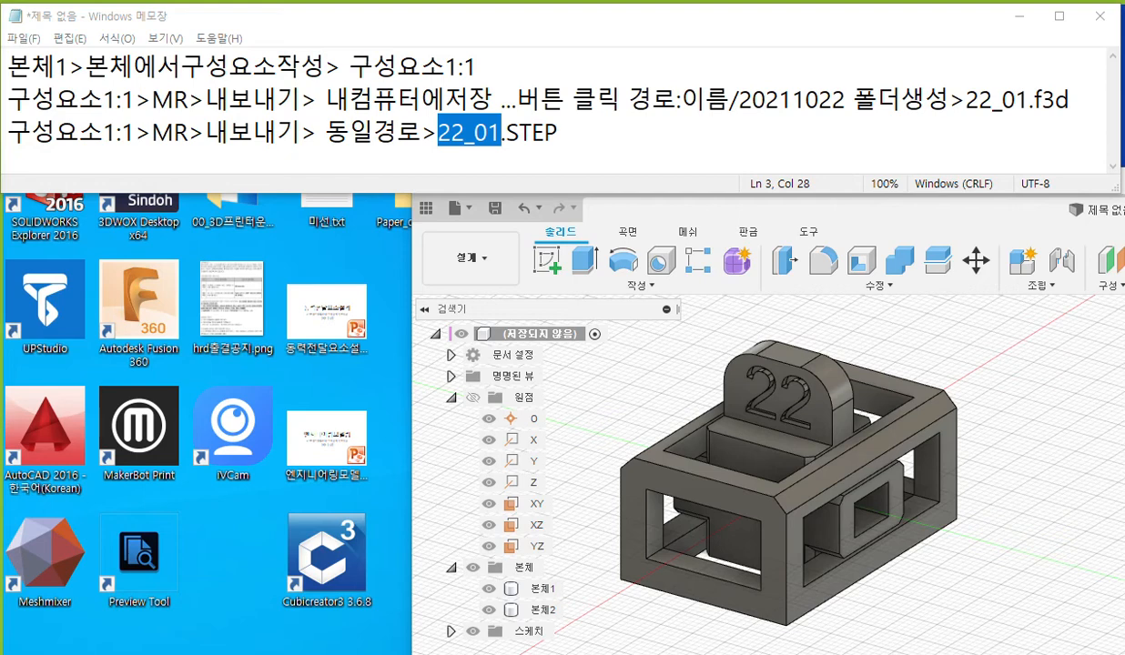
{"action": "right_click", "coordinate": [539, 589]}
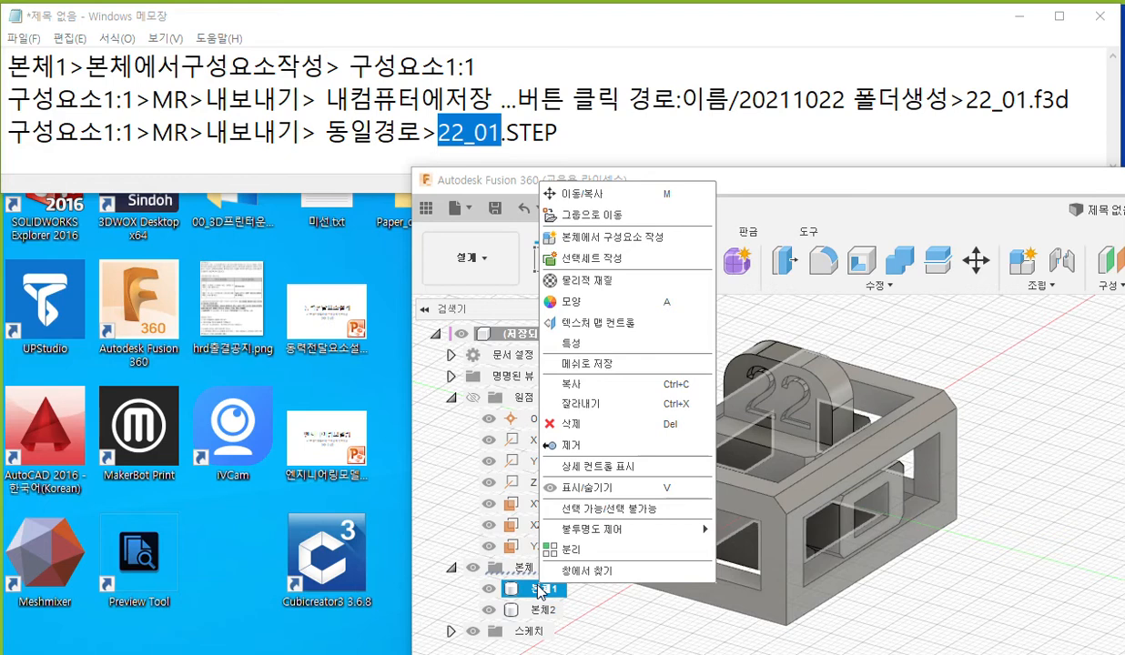
{"action": "left_click", "coordinate": [652, 247]}
Open the export settings for component 구성요소1:1 and browse for its save location on the computer.
{"action": "left_click", "coordinate": [546, 631]}
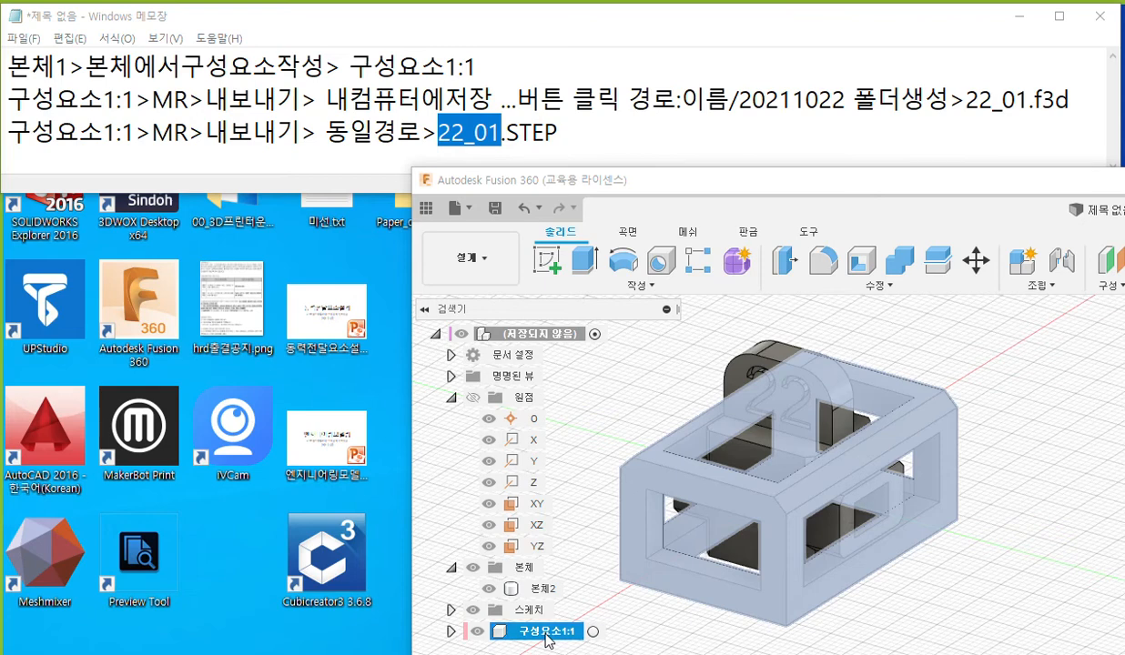
{"action": "right_click", "coordinate": [546, 634]}
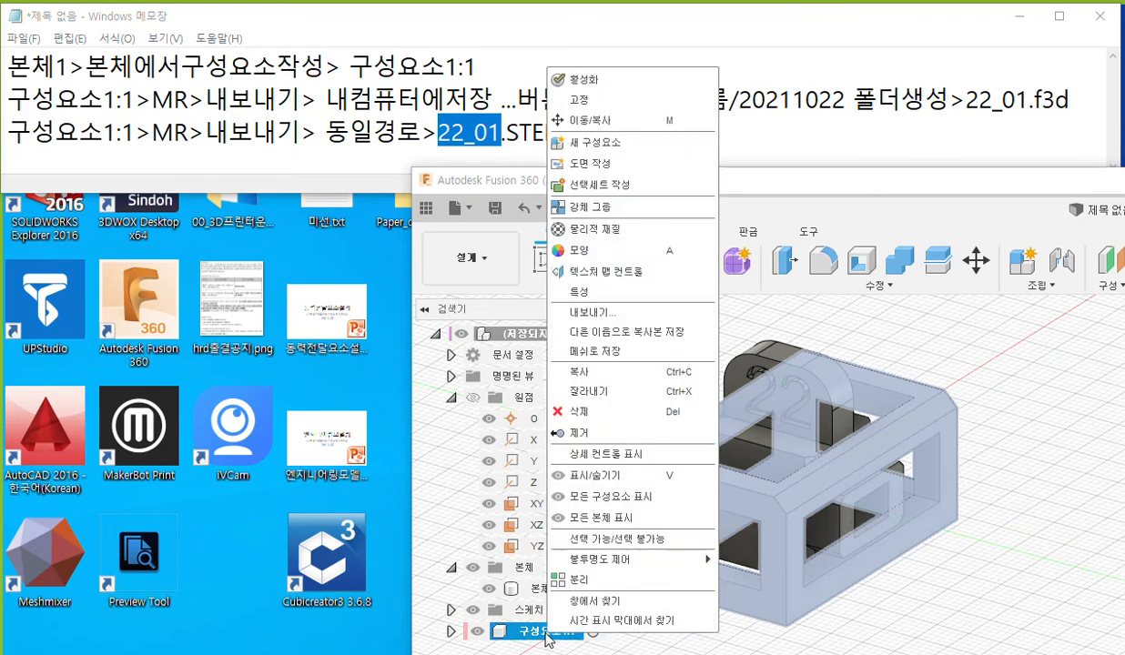
{"action": "left_click", "coordinate": [633, 318]}
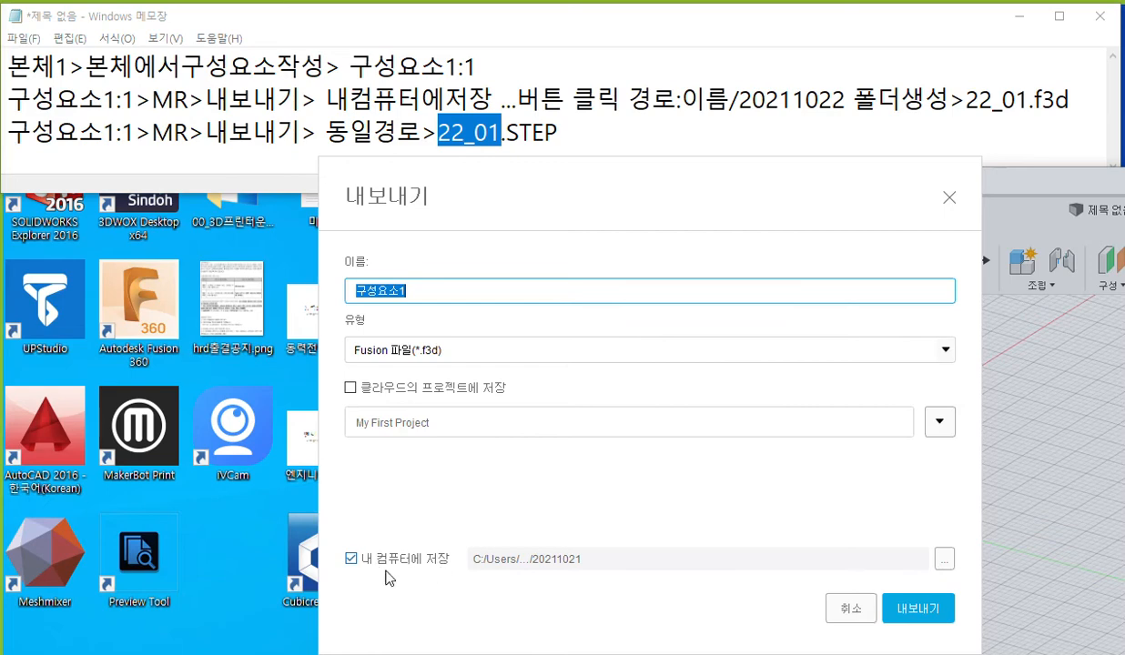
{"action": "left_click", "coordinate": [944, 561]}
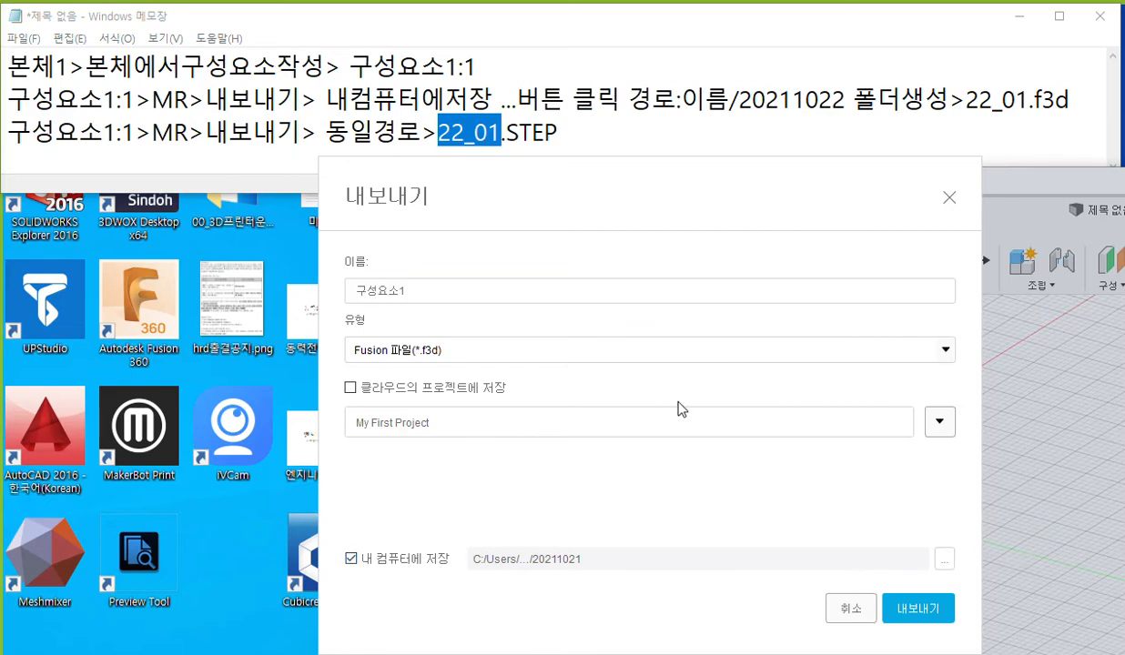
{"action": "left_click_drag", "start_coordinate": [492, 185], "coordinate": [533, 209]}
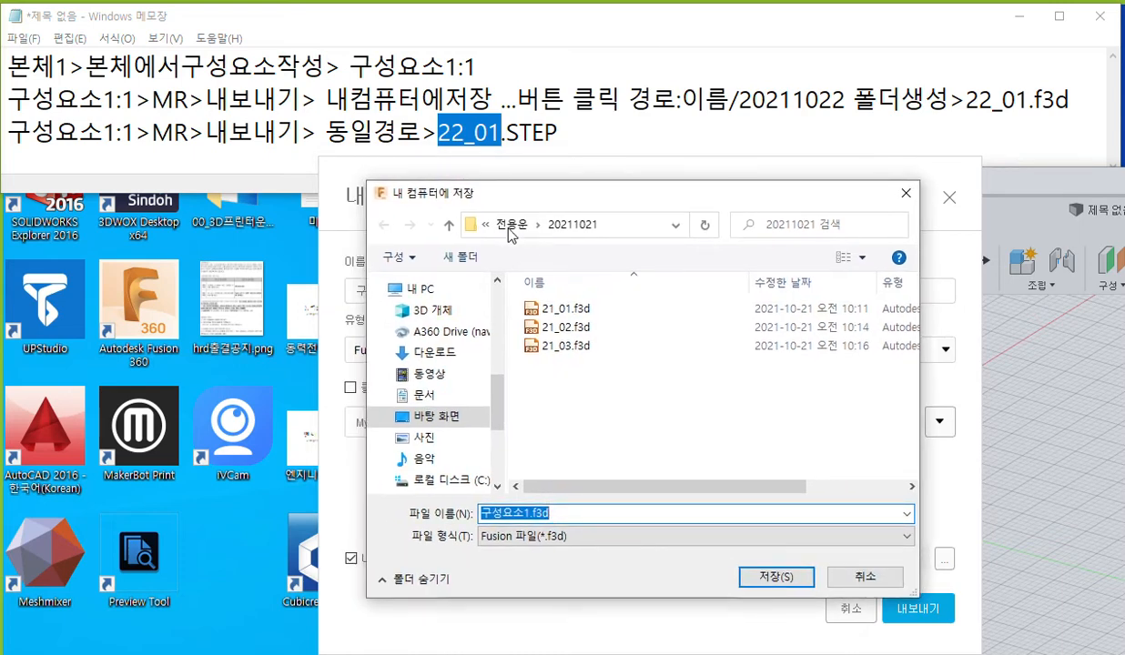
Create a new folder named "20211022" in the parent of folder 20211021 and open it as the save location.
{"action": "left_click", "coordinate": [511, 223]}
{"action": "left_click", "coordinate": [460, 256]}
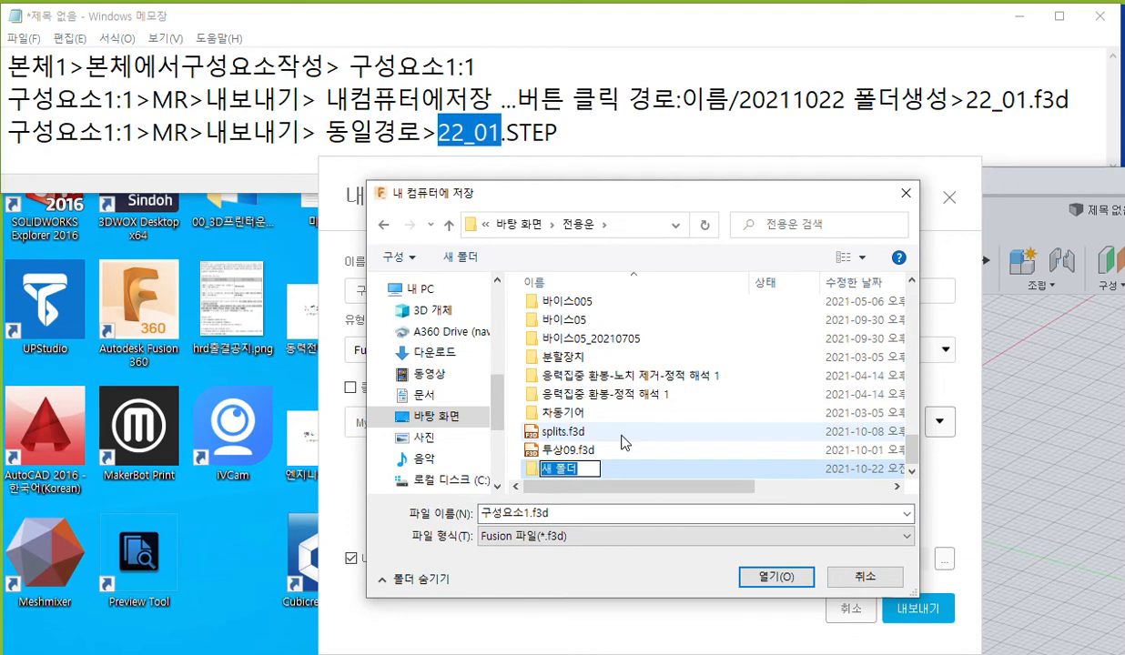
{"action": "type", "text": "20211022"}
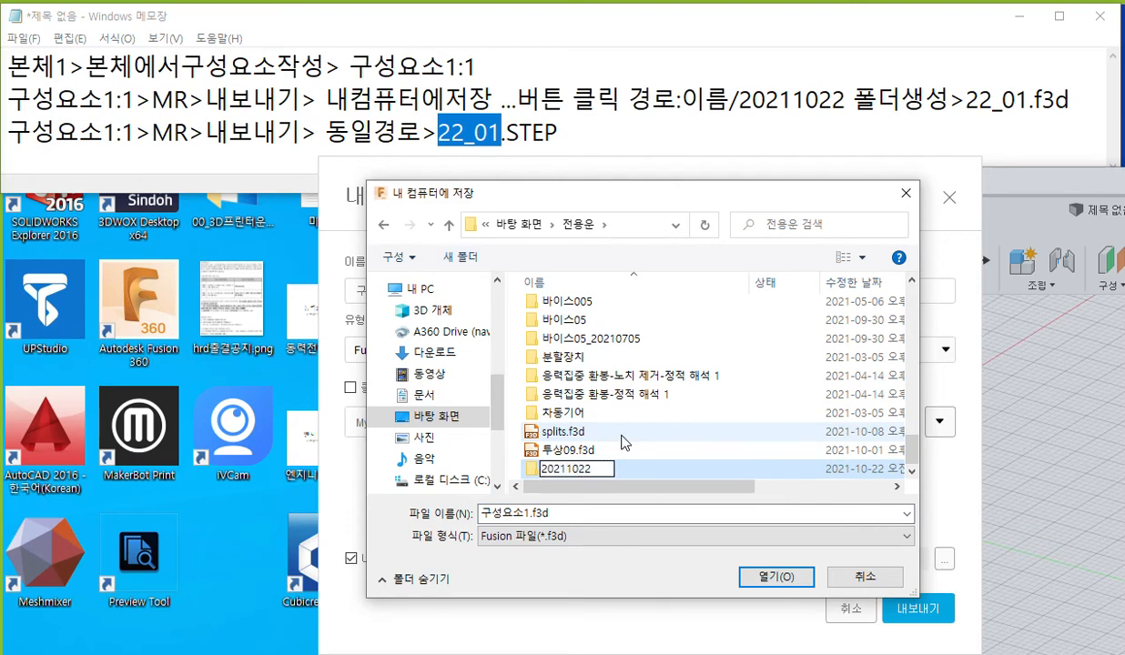
{"action": "key", "text": "Return"}
{"action": "key", "text": "Return"}
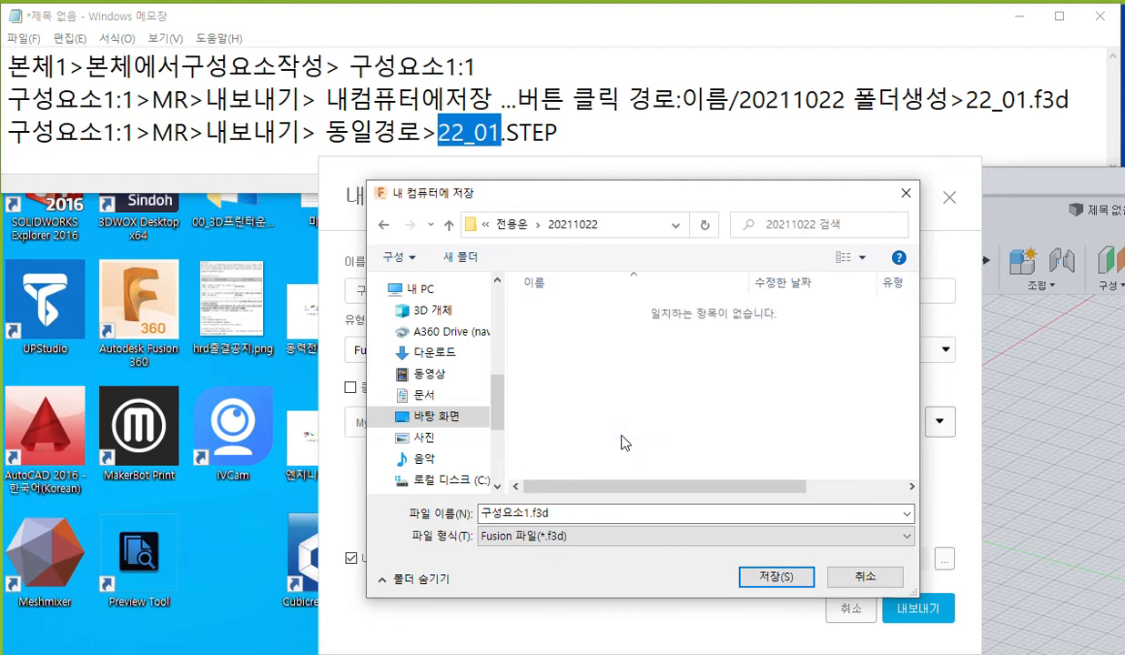
Set the export file name to "22_01" in folder 20211022 and export the component as a Fusion f3d file.
{"action": "left_click", "coordinate": [551, 514]}
{"action": "key", "text": "ctrl+v"}
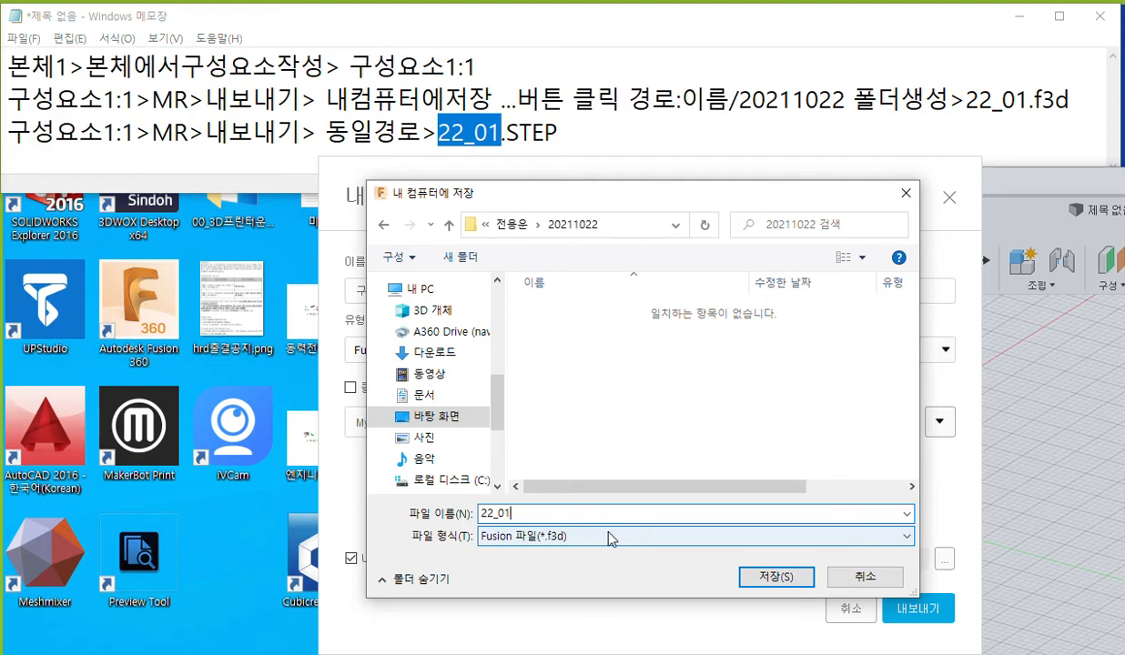
{"action": "left_click", "coordinate": [772, 579]}
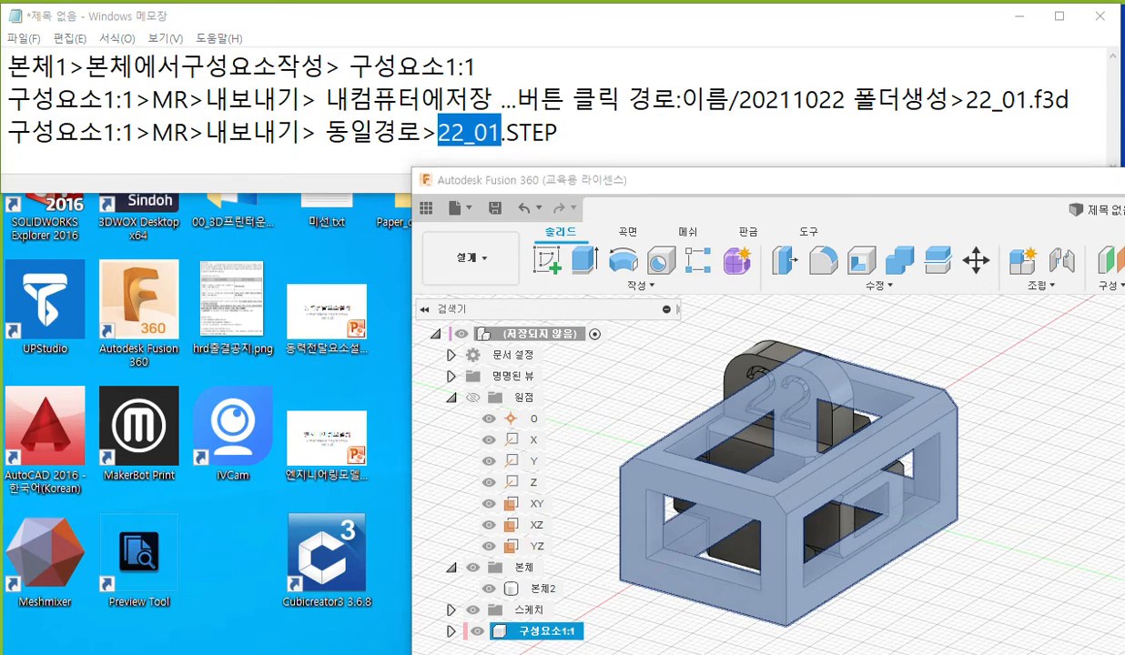
Show the 20211022 folder window beside Fusion 360, resizing both windows so they sit side by side.
{"action": "left_click_drag", "start_coordinate": [187, 651], "coordinate": [125, 198]}
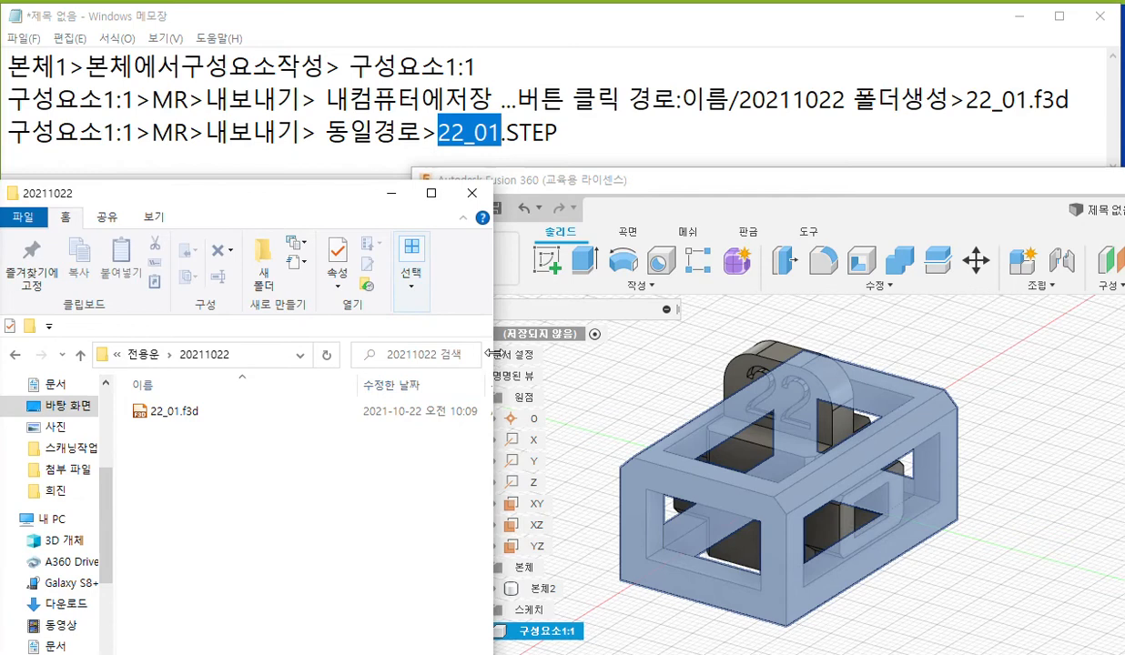
{"action": "left_click_drag", "start_coordinate": [478, 353], "coordinate": [345, 355]}
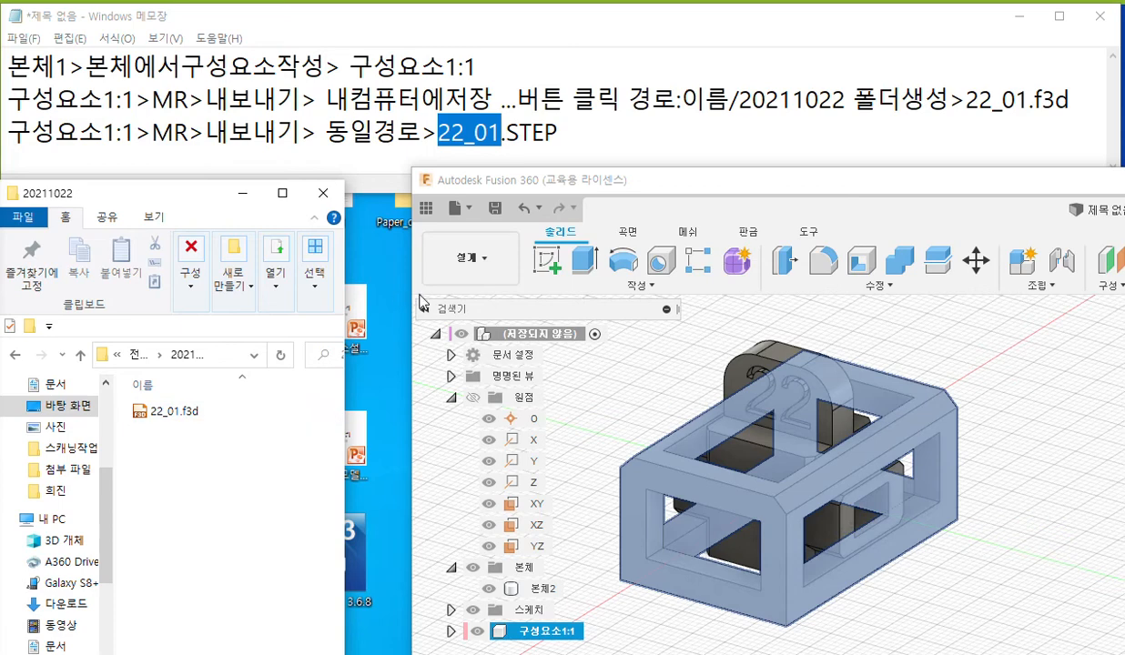
{"action": "left_click_drag", "start_coordinate": [412, 297], "coordinate": [346, 300]}
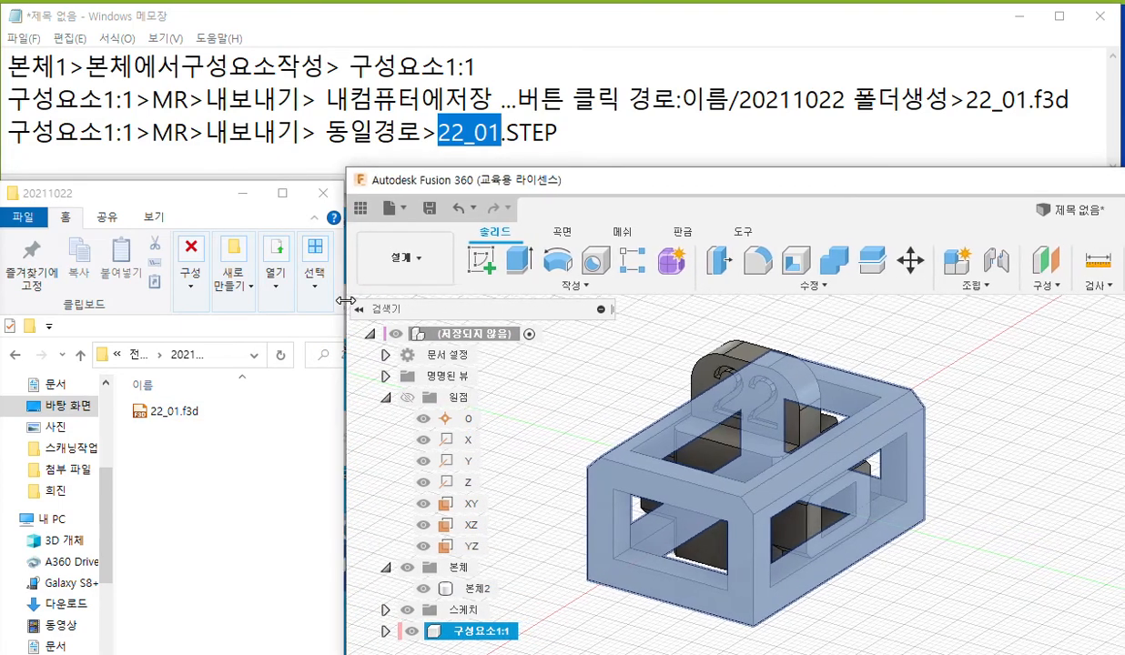
Export component 구성요소1:1 as a STEP file named "22_01" to folder 20211022 on the computer.
{"action": "right_click", "coordinate": [497, 636]}
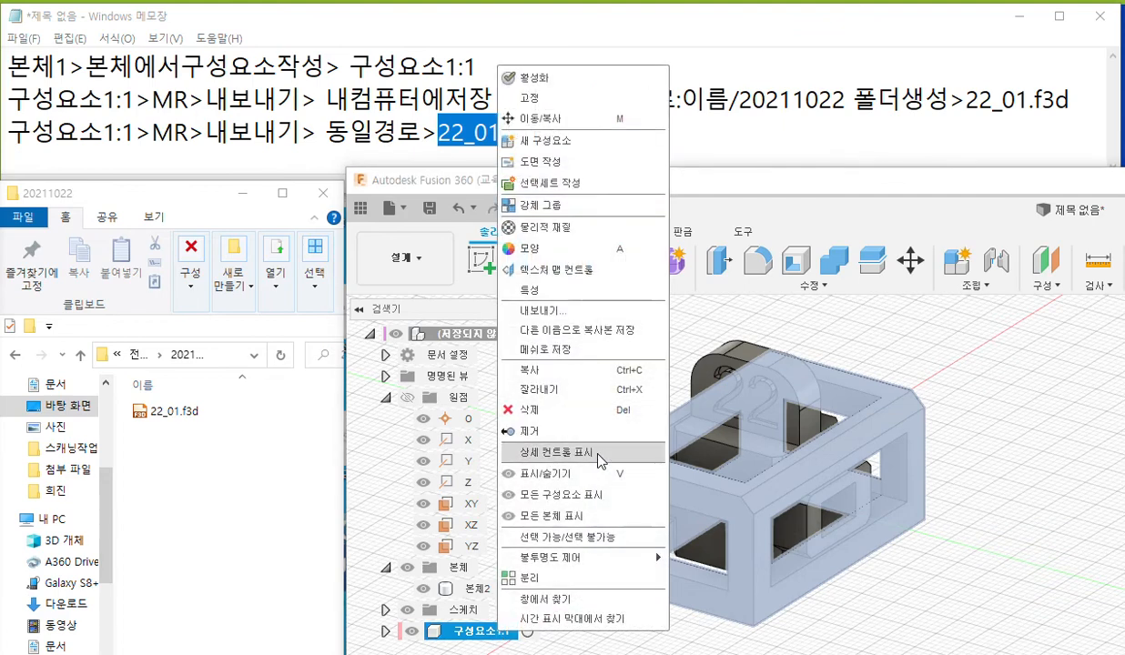
{"action": "left_click", "coordinate": [598, 313]}
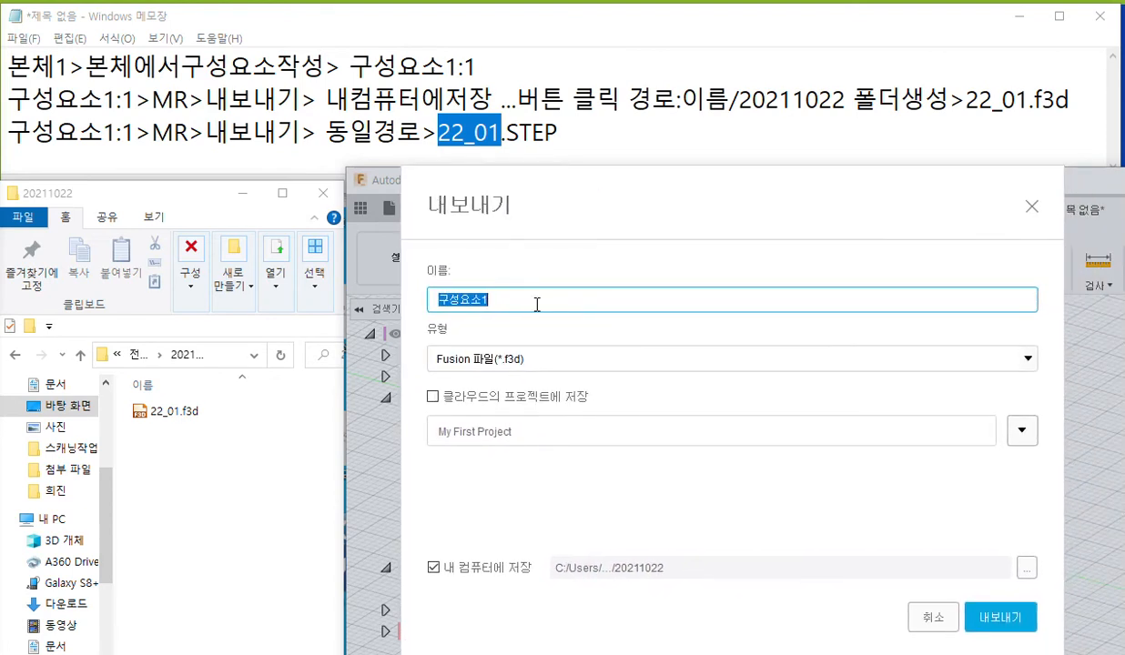
{"action": "type", "text": "22_01"}
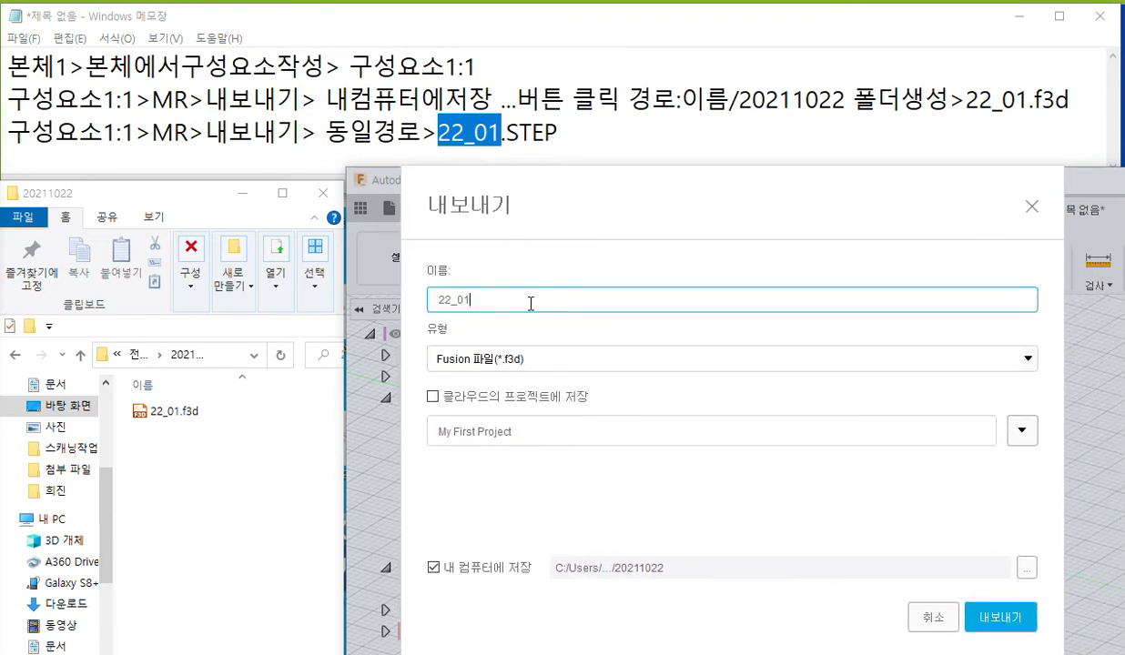
{"action": "left_click", "coordinate": [584, 362]}
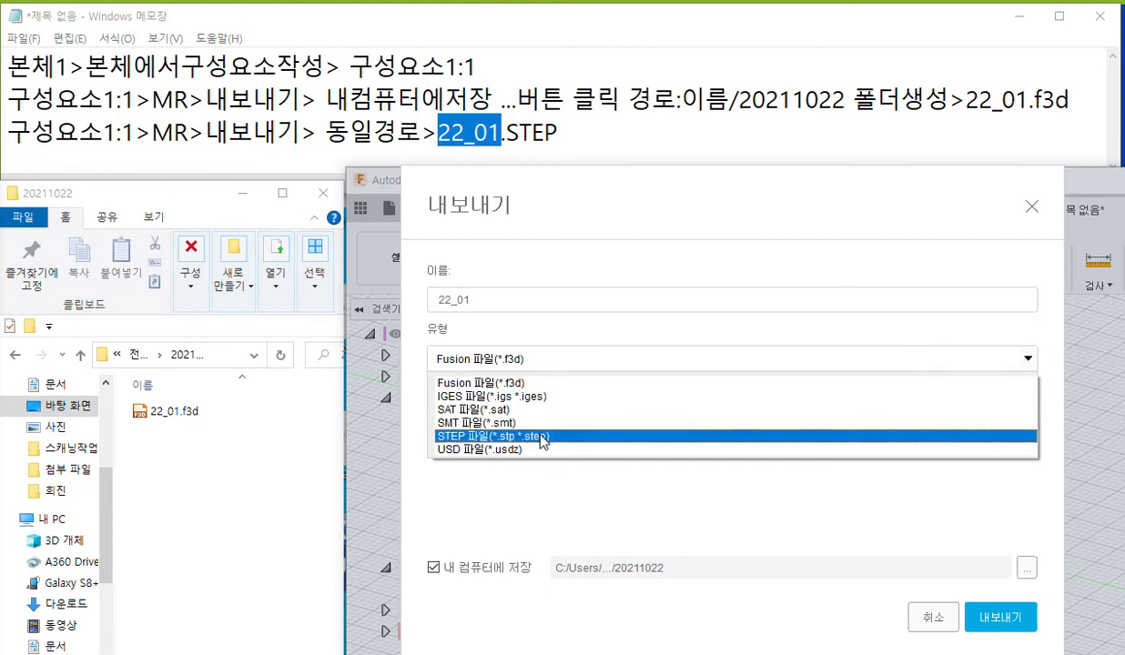
{"action": "left_click", "coordinate": [544, 438]}
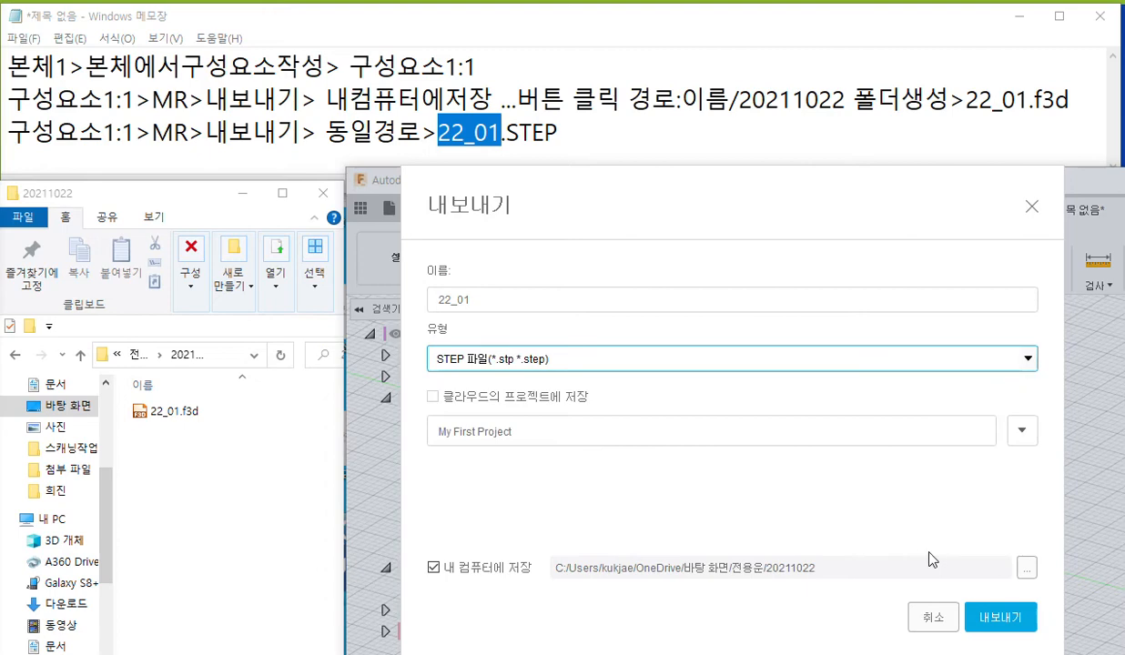
{"action": "left_click", "coordinate": [1000, 619]}
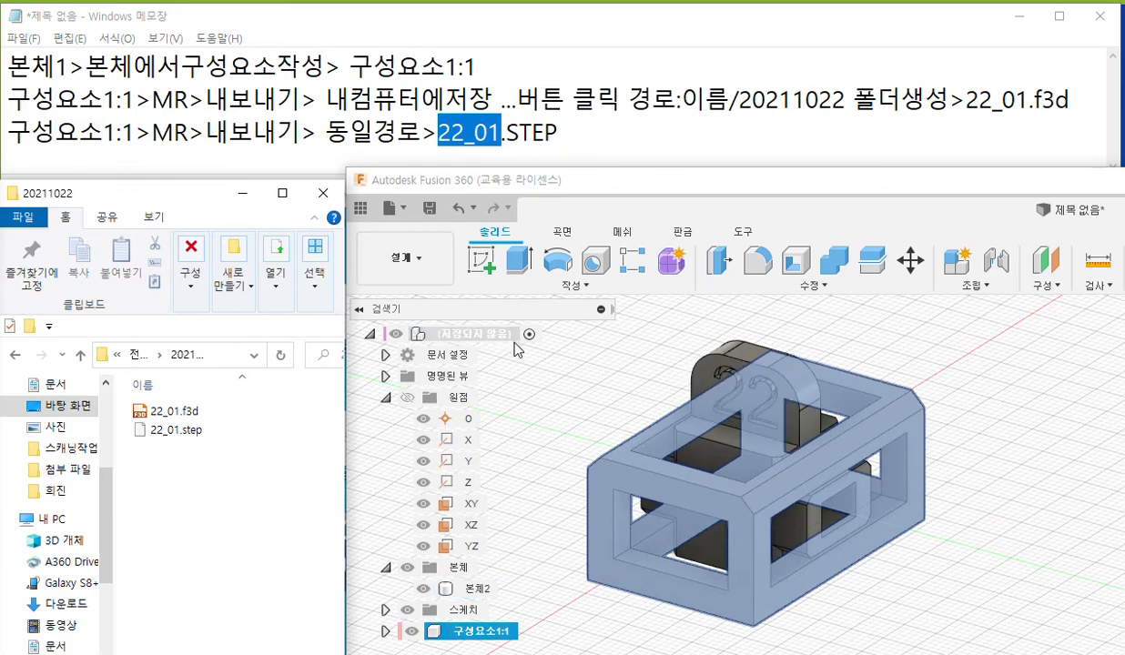
{"action": "left_click", "coordinate": [584, 383]}
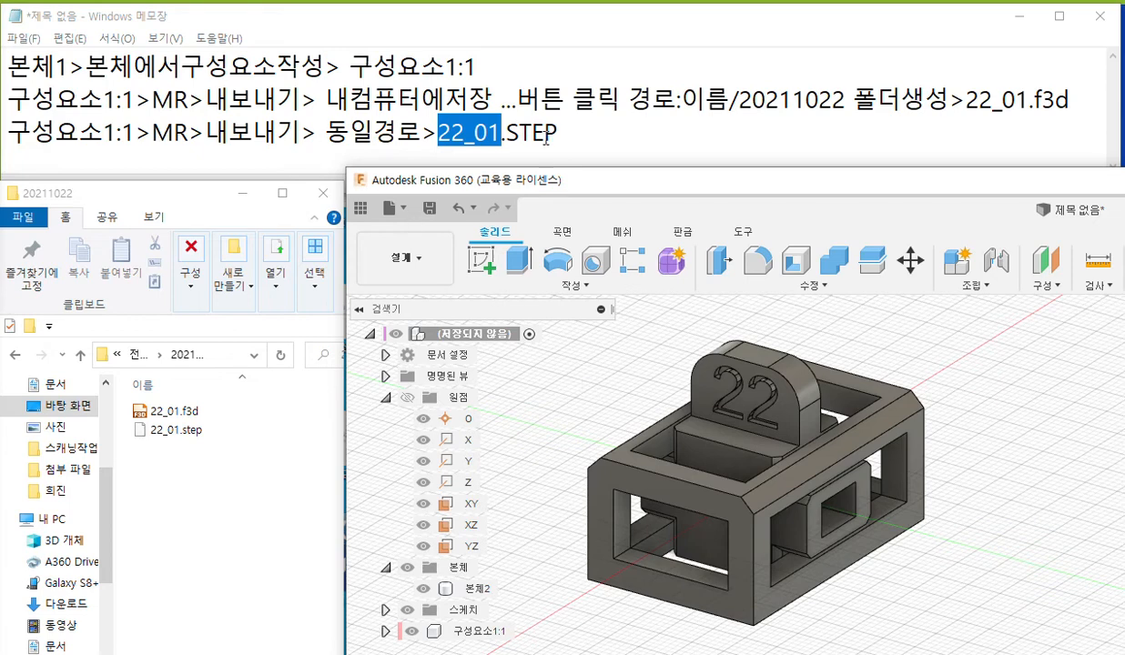
In the Notepad note, duplicate the three export instruction lines below the existing ones.
{"action": "left_click_drag", "start_coordinate": [557, 134], "coordinate": [452, 134]}
{"action": "left_click_drag", "start_coordinate": [389, 111], "coordinate": [5, 66]}
{"action": "key", "text": "ctrl+c"}
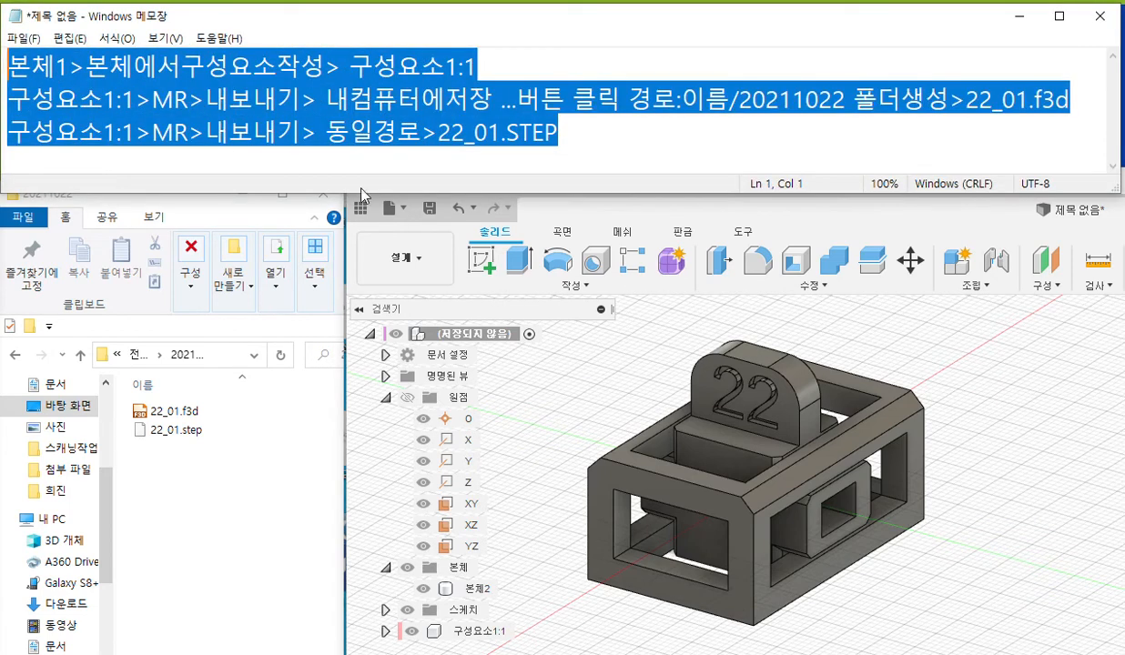
{"action": "left_click", "coordinate": [574, 133]}
{"action": "key", "text": "Return"}
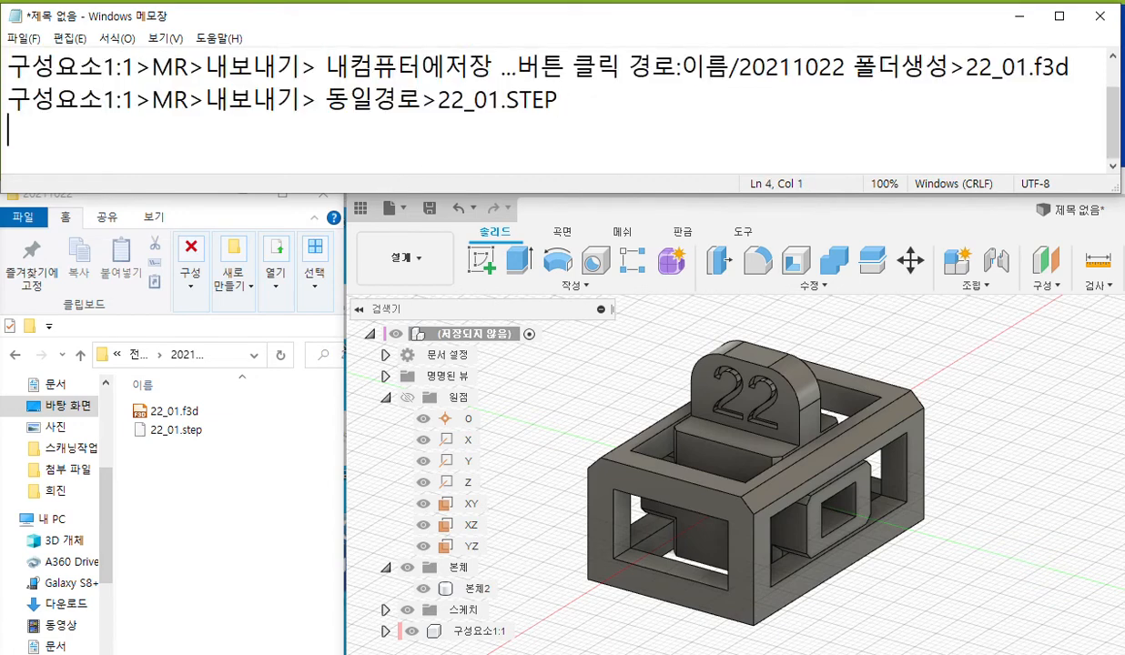
{"action": "key", "text": "ctrl+v"}
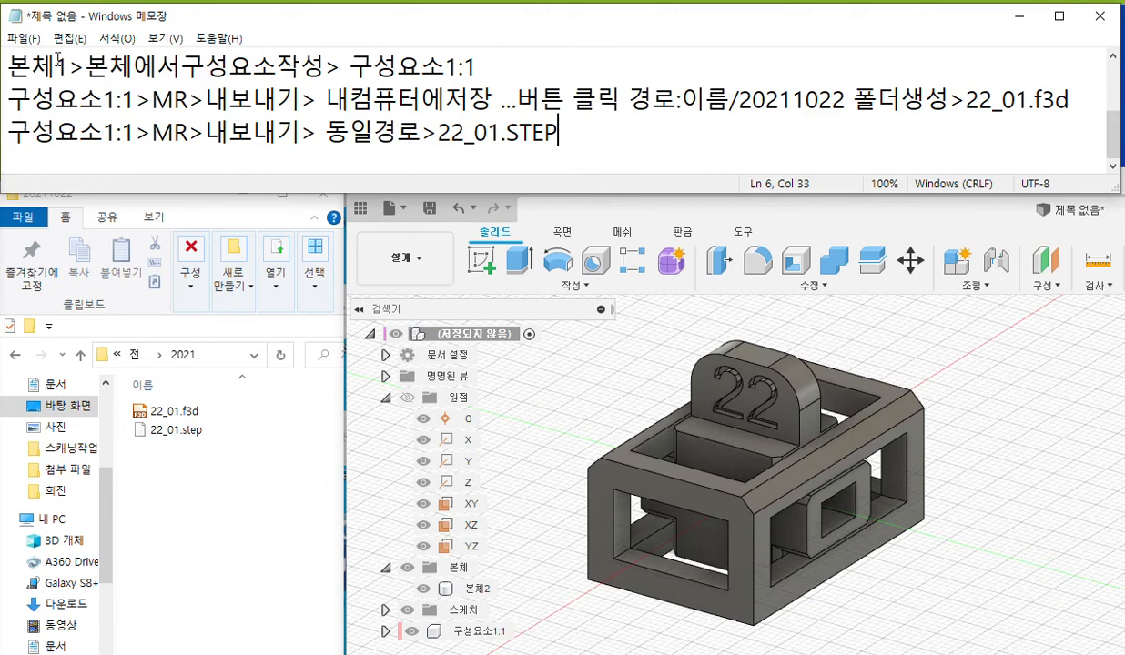
In the duplicated lines, change the body to "본체2" and every component reference to "구성요소2:1".
{"action": "left_click_drag", "start_coordinate": [70, 64], "coordinate": [58, 63]}
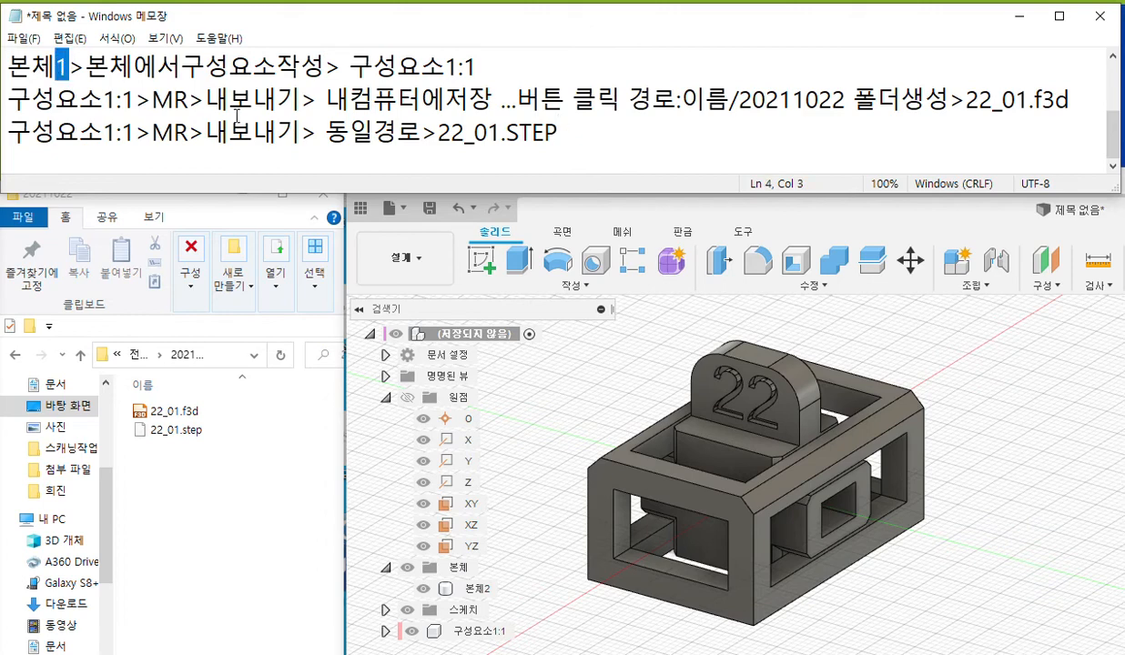
{"action": "type", "text": "2"}
{"action": "left_click_drag", "start_coordinate": [446, 67], "coordinate": [351, 64]}
{"action": "key", "text": "ctrl+c"}
{"action": "type", "text": "2"}
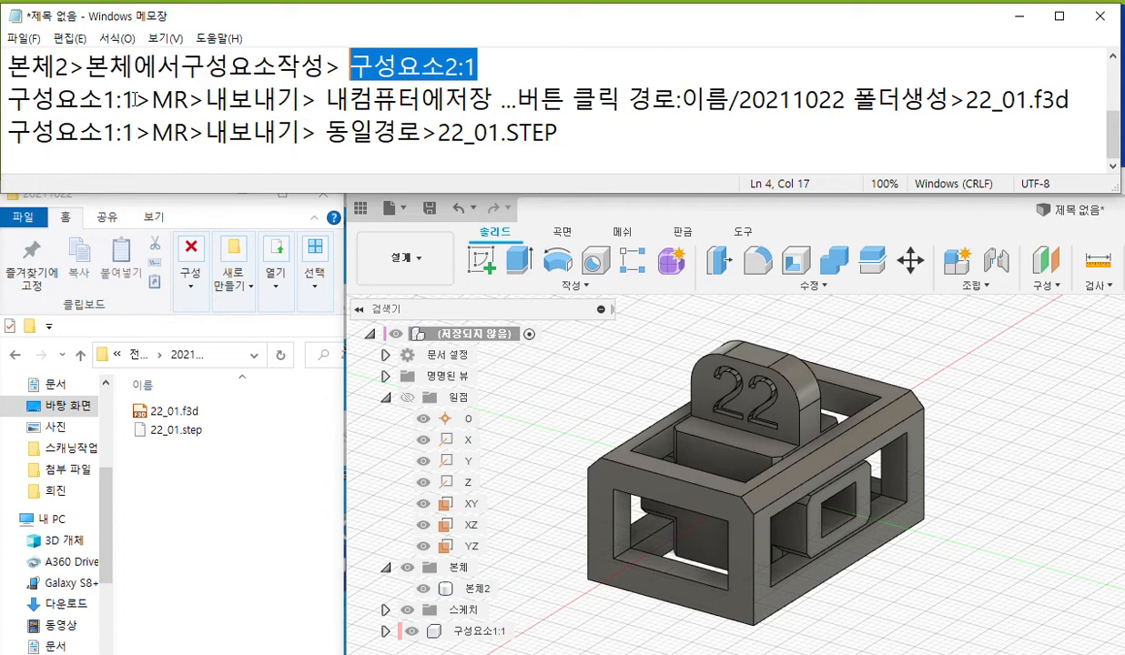
{"action": "left_click_drag", "start_coordinate": [135, 99], "coordinate": [4, 100]}
{"action": "key", "text": "ctrl+v"}
{"action": "left_click_drag", "start_coordinate": [134, 132], "coordinate": [4, 133]}
{"action": "key", "text": "ctrl+v"}
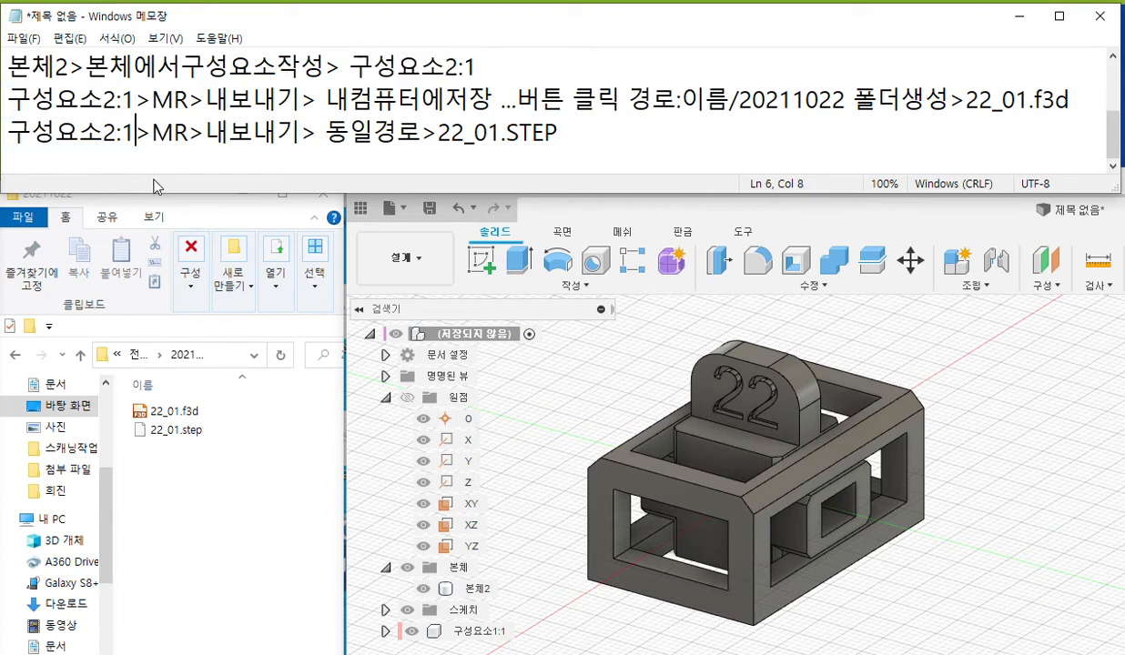
In the duplicated f3d line, replace the save and folder instructions with "동일경로" copied from the STEP line.
{"action": "left_click_drag", "start_coordinate": [327, 132], "coordinate": [422, 133]}
{"action": "key", "text": "ctrl+c"}
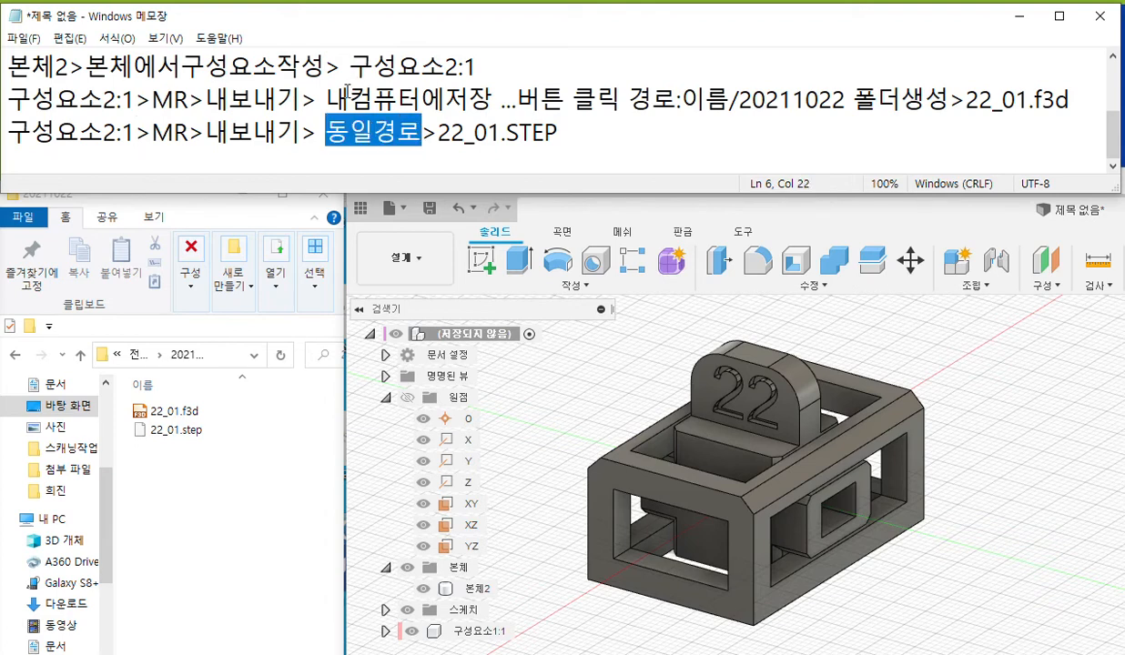
{"action": "left_click_drag", "start_coordinate": [326, 100], "coordinate": [907, 102]}
{"action": "key", "text": "ctrl+v"}
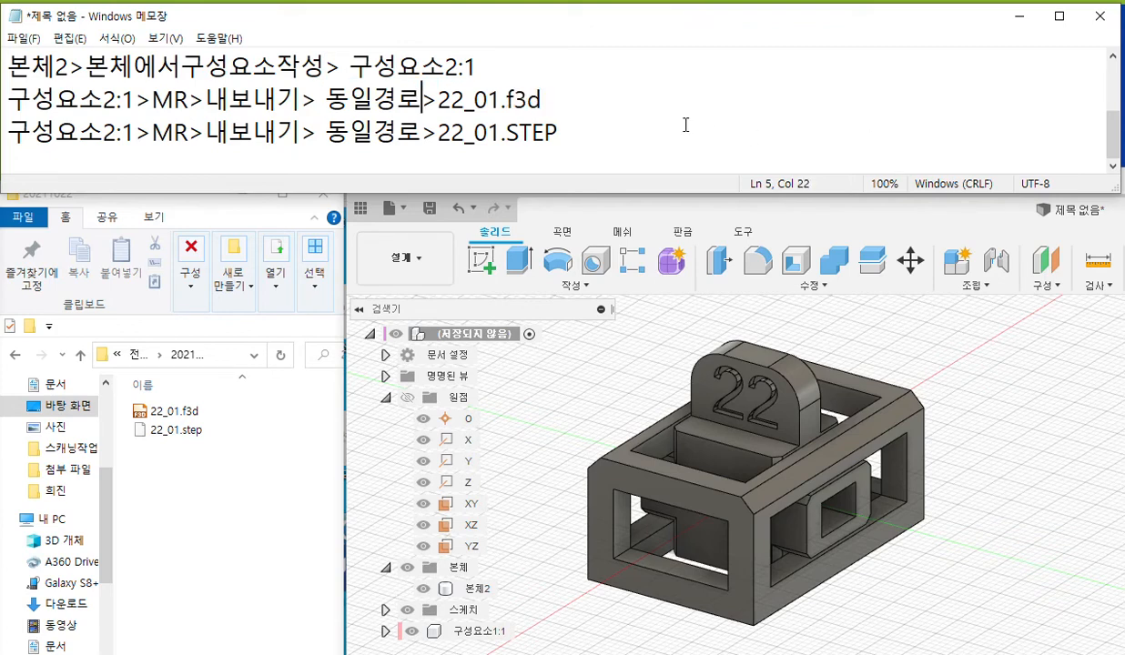
Change the file names in the last two lines to "22_02.STEP" and "22_02.f3d", in that order.
{"action": "left_click_drag", "start_coordinate": [487, 100], "coordinate": [559, 133]}
{"action": "type", "text": "22"}
{"action": "key", "text": "BackSpace"}
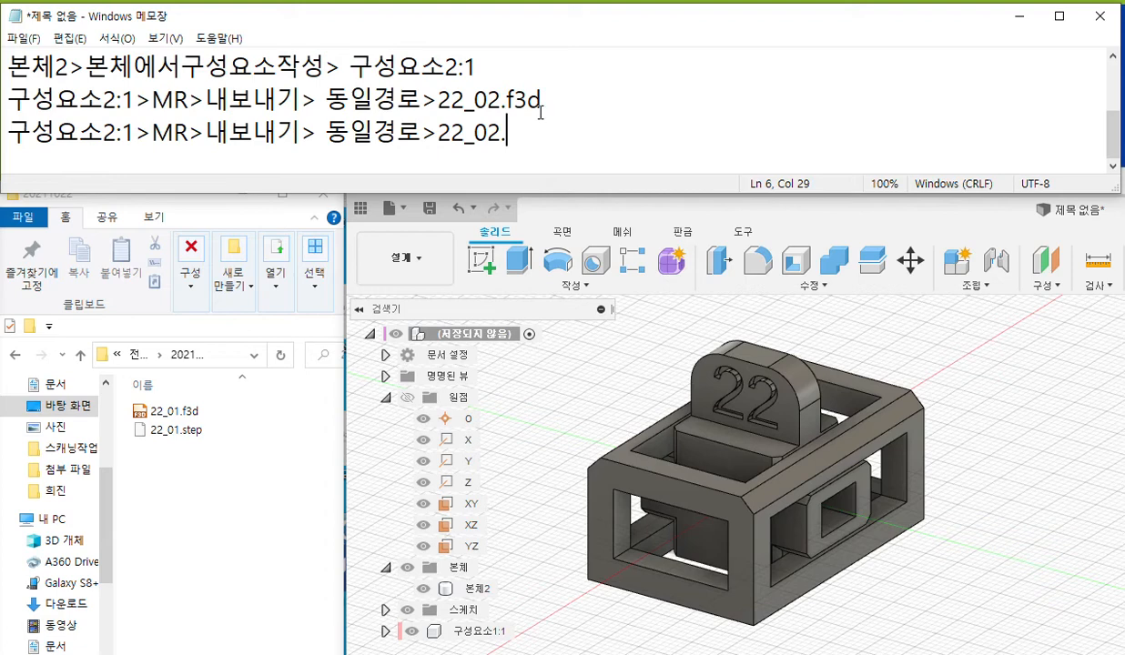
{"action": "left_click", "coordinate": [506, 100]}
{"action": "type", "text": "STEP"}
{"action": "key", "text": "shift+End"}
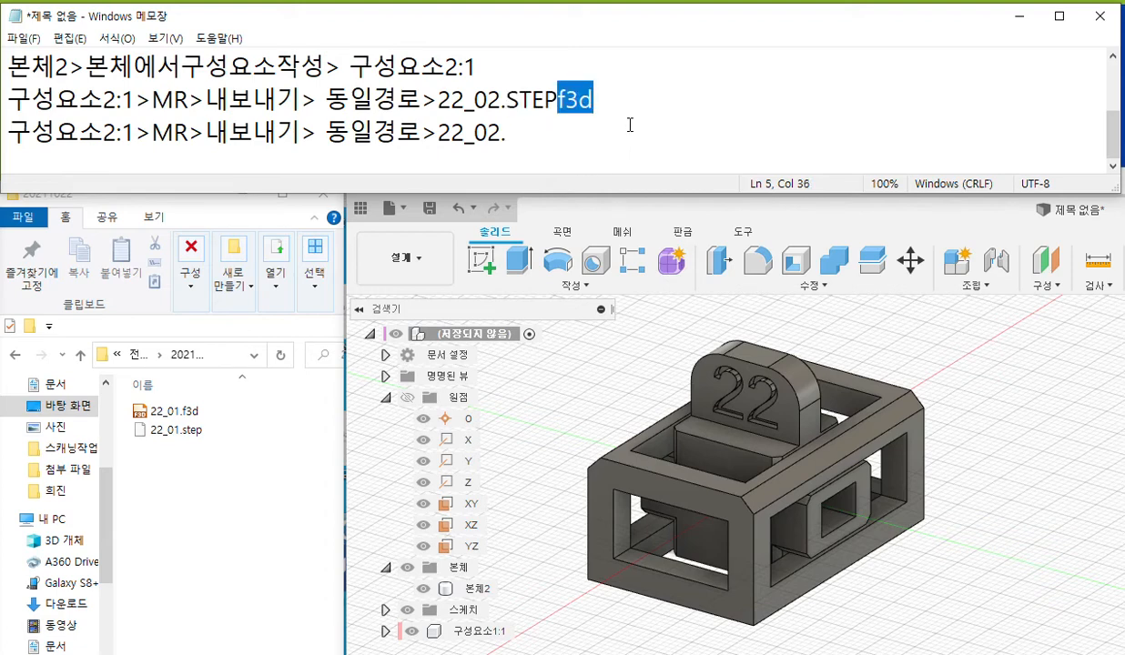
{"action": "key", "text": "Delete"}
{"action": "left_click", "coordinate": [518, 146]}
{"action": "type", "text": "f3d"}
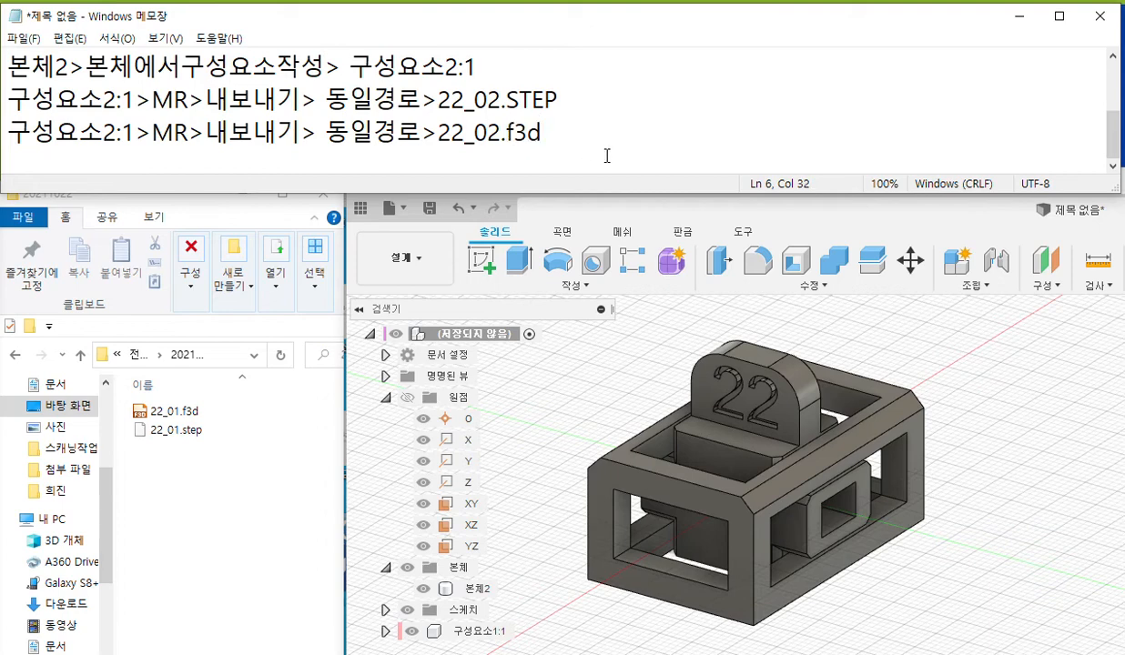
Copy the name "22_02" from the note and, in Fusion 360, create a component from body 본체2.
{"action": "left_click_drag", "start_coordinate": [438, 100], "coordinate": [502, 100]}
{"action": "key", "text": "ctrl+c"}
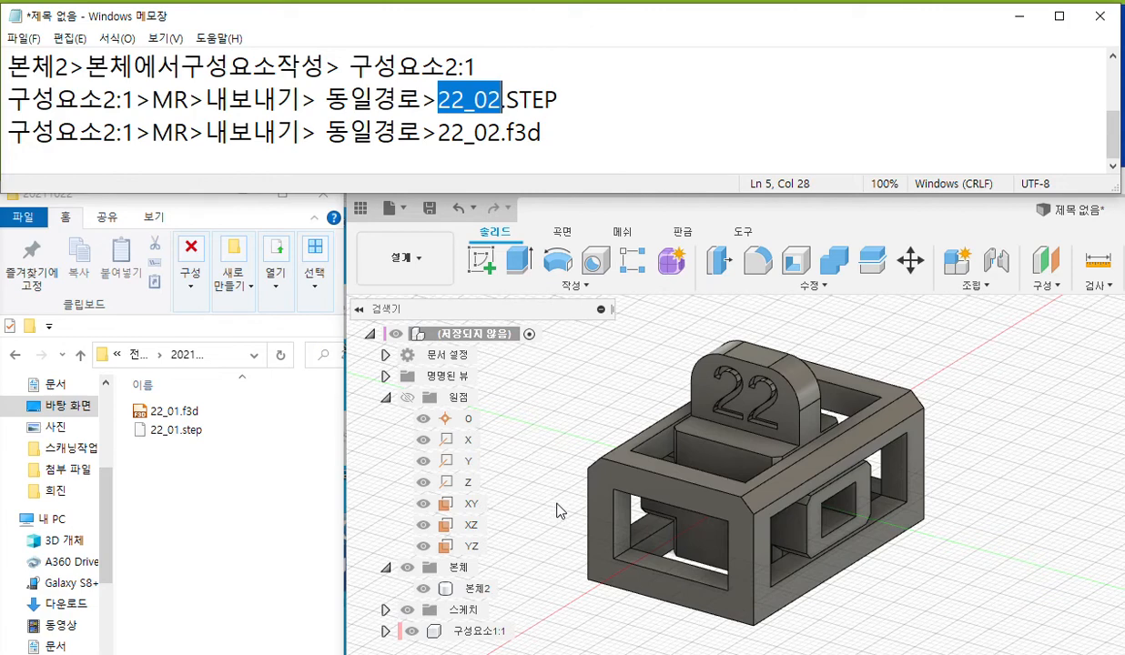
{"action": "right_click", "coordinate": [475, 588]}
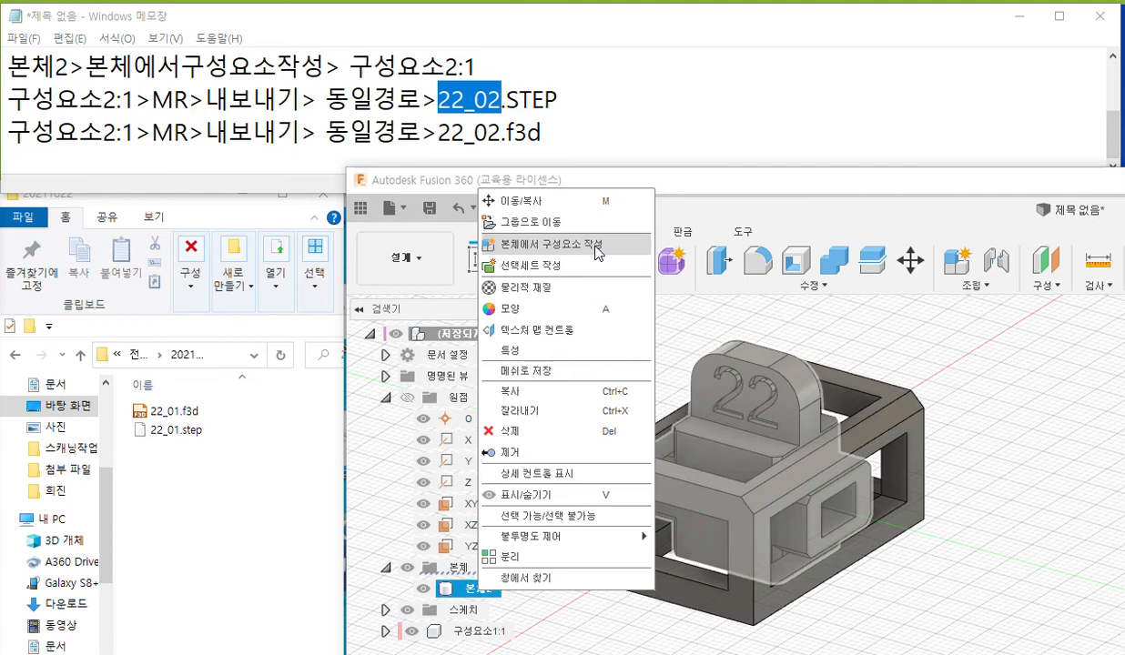
{"action": "left_click", "coordinate": [598, 252]}
Export component 구성요소2:1 as a STEP file named "22_02" to folder 20211022.
{"action": "left_click", "coordinate": [489, 611]}
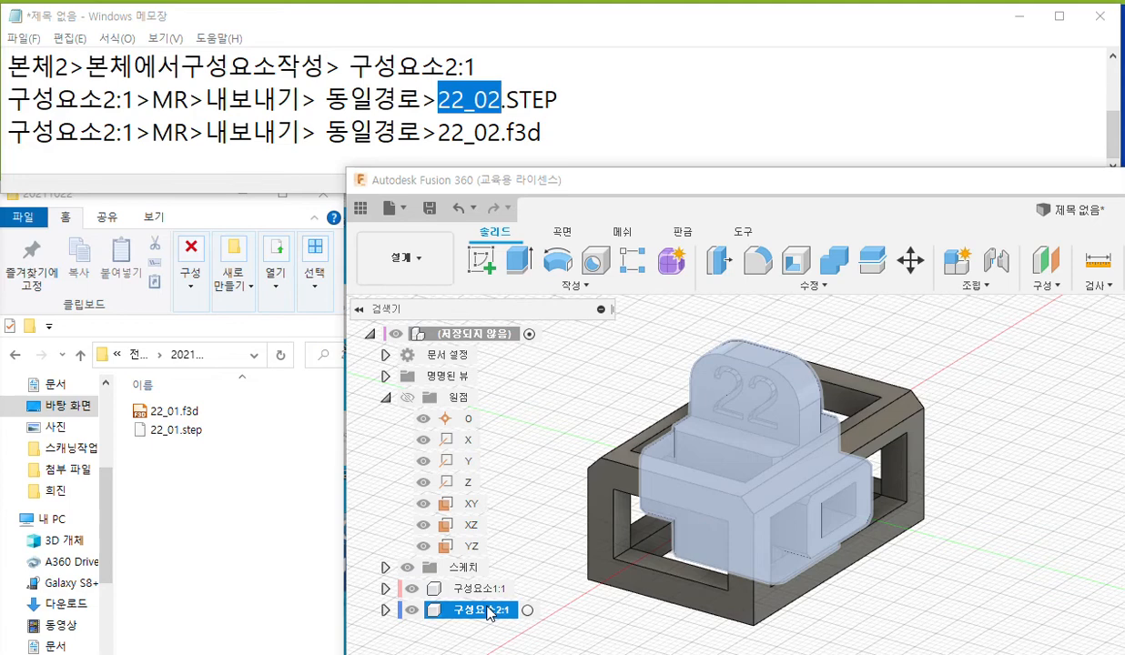
{"action": "right_click", "coordinate": [511, 614]}
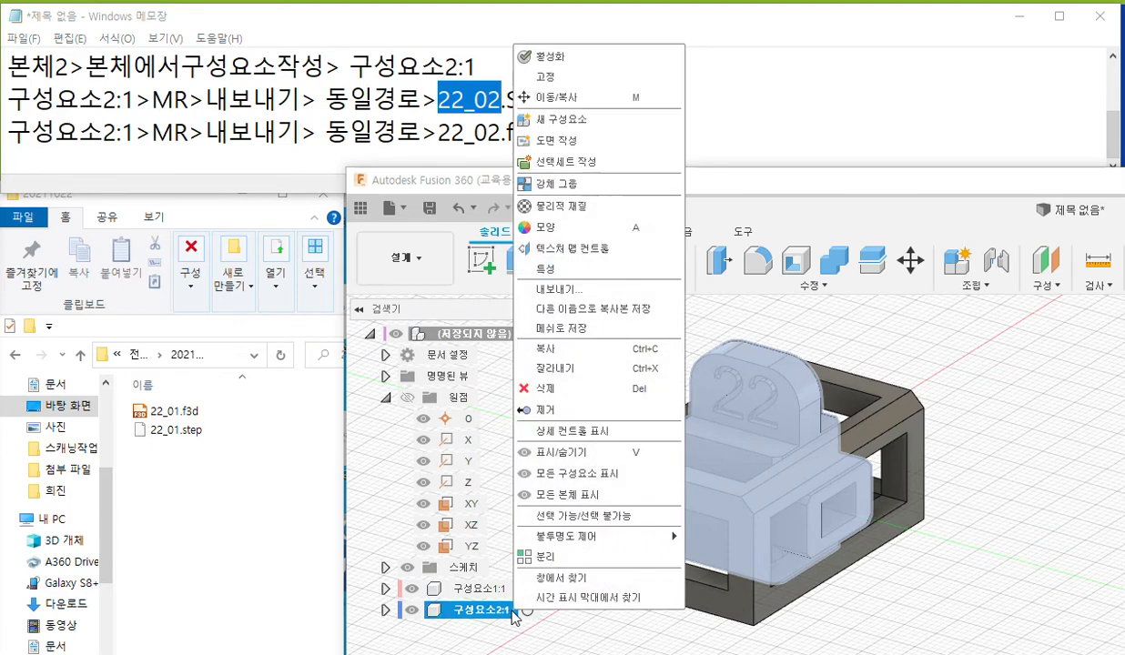
{"action": "left_click", "coordinate": [643, 289]}
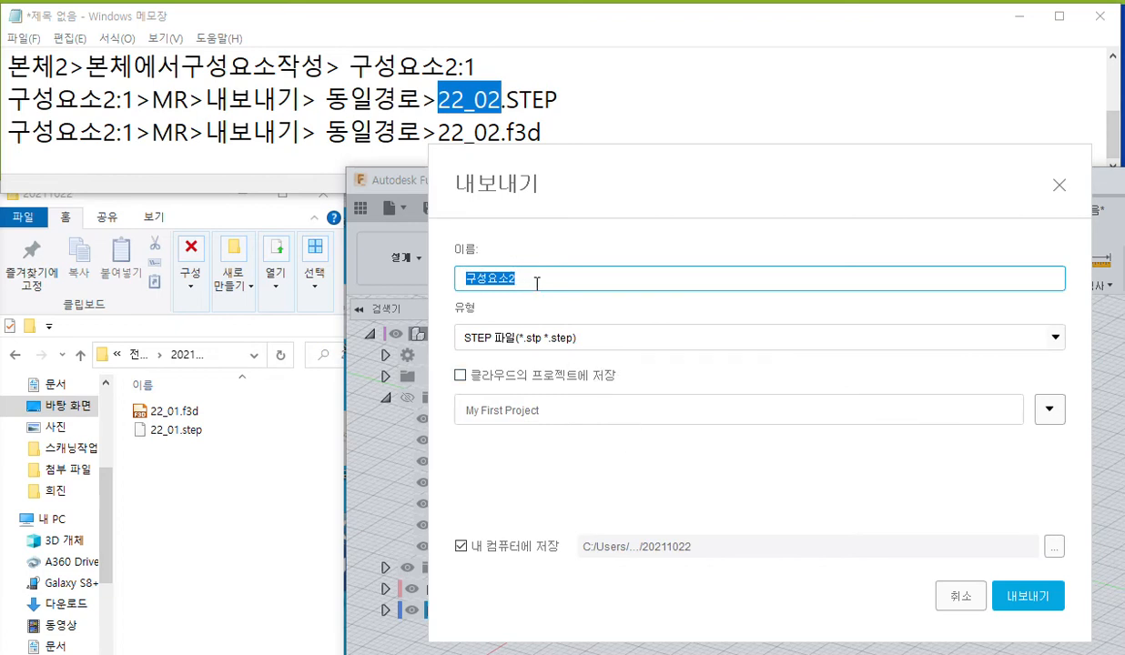
{"action": "key", "text": "ctrl+v"}
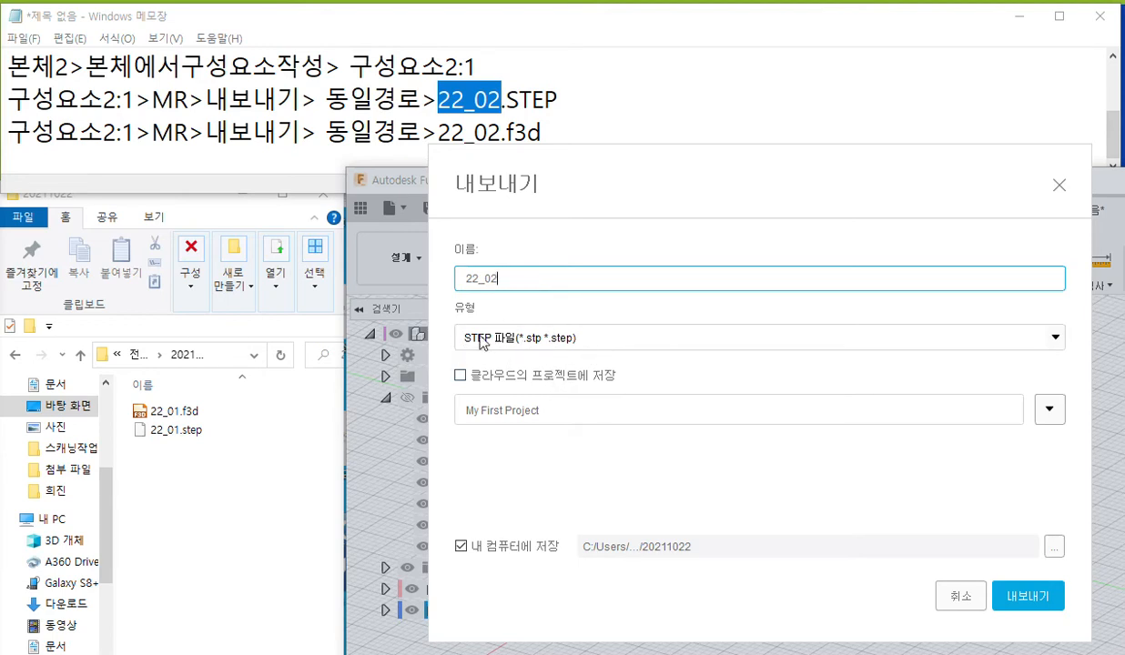
{"action": "left_click", "coordinate": [1035, 601]}
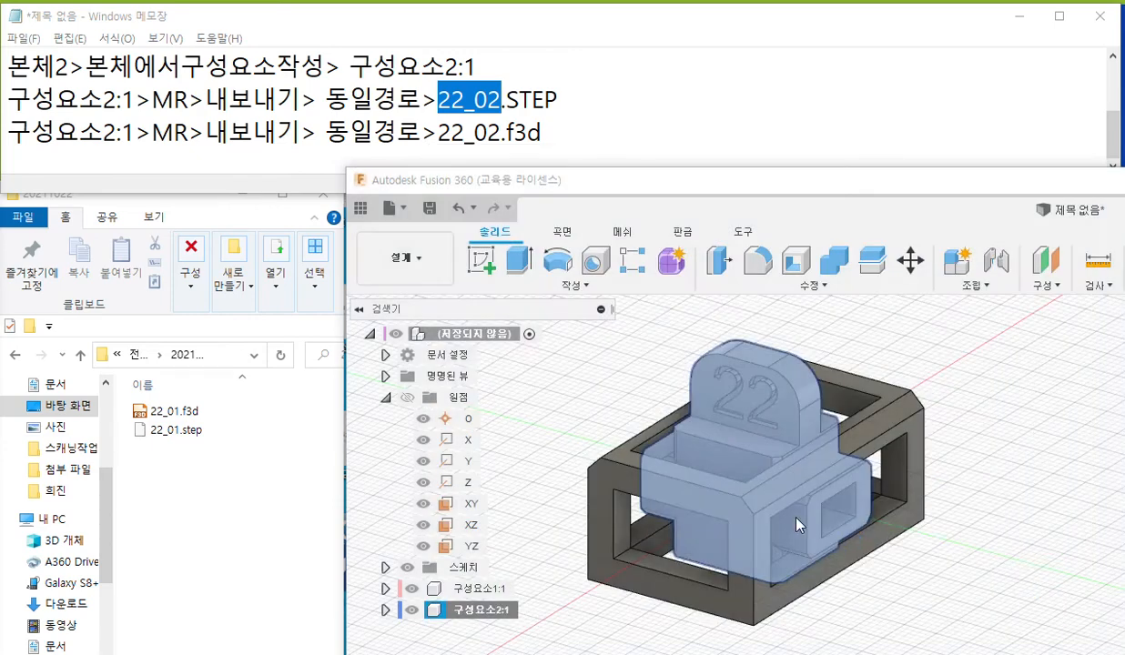
Export component 구성요소2:1 as a Fusion f3d file named "22_02" to folder 20211022.
{"action": "right_click", "coordinate": [509, 616]}
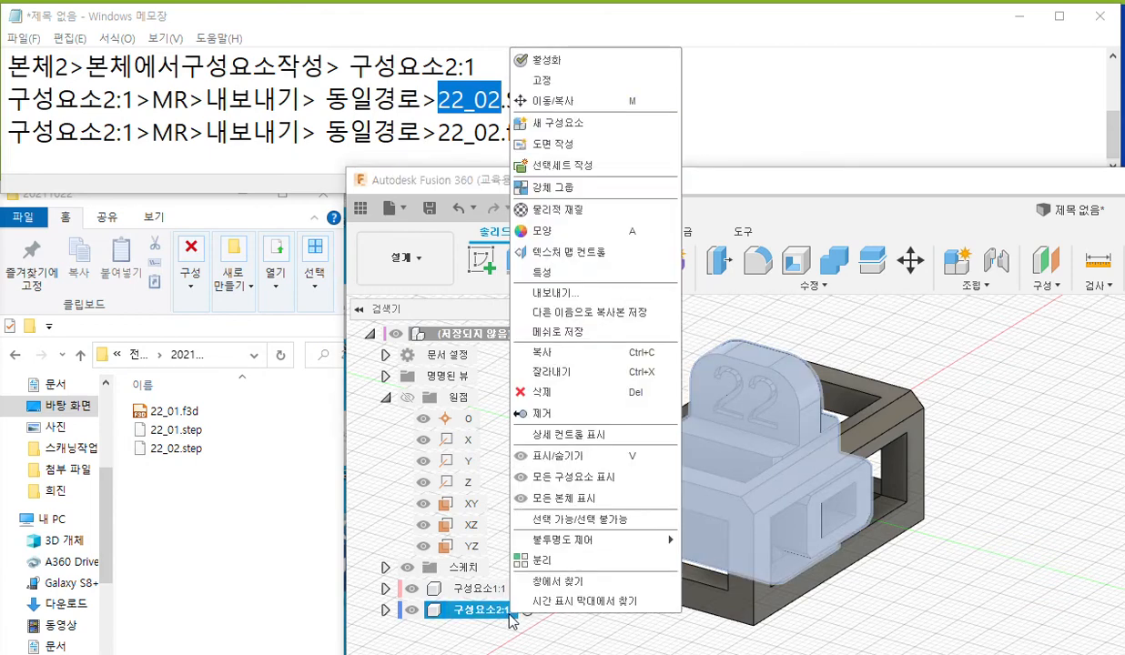
{"action": "left_click", "coordinate": [589, 292]}
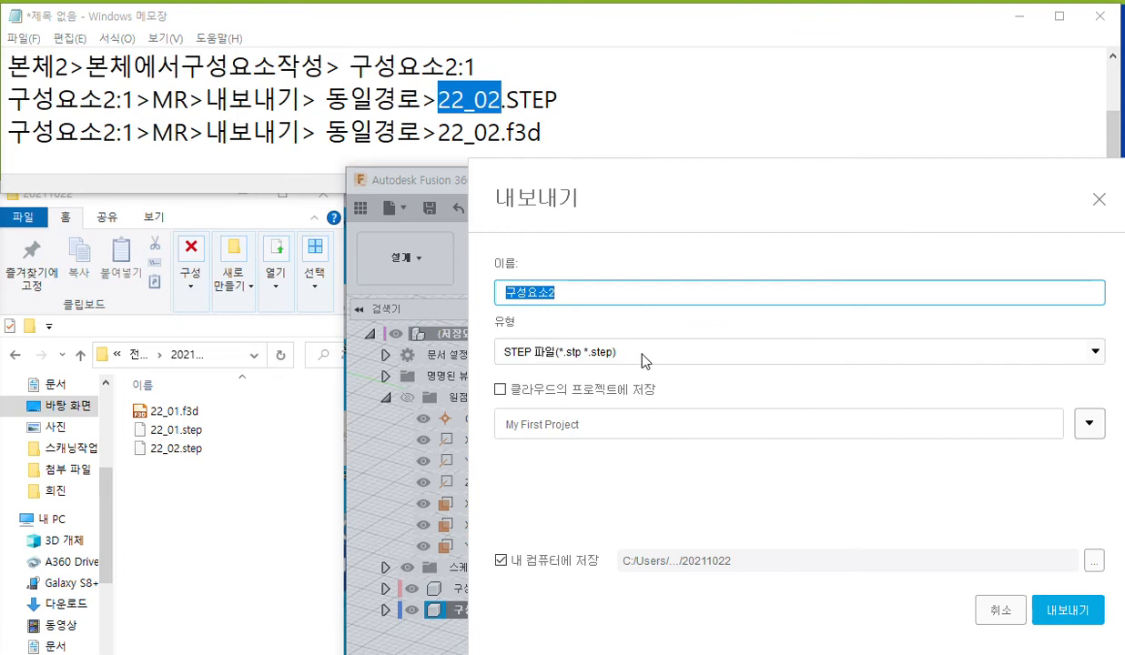
{"action": "left_click", "coordinate": [610, 348]}
{"action": "left_click", "coordinate": [581, 377]}
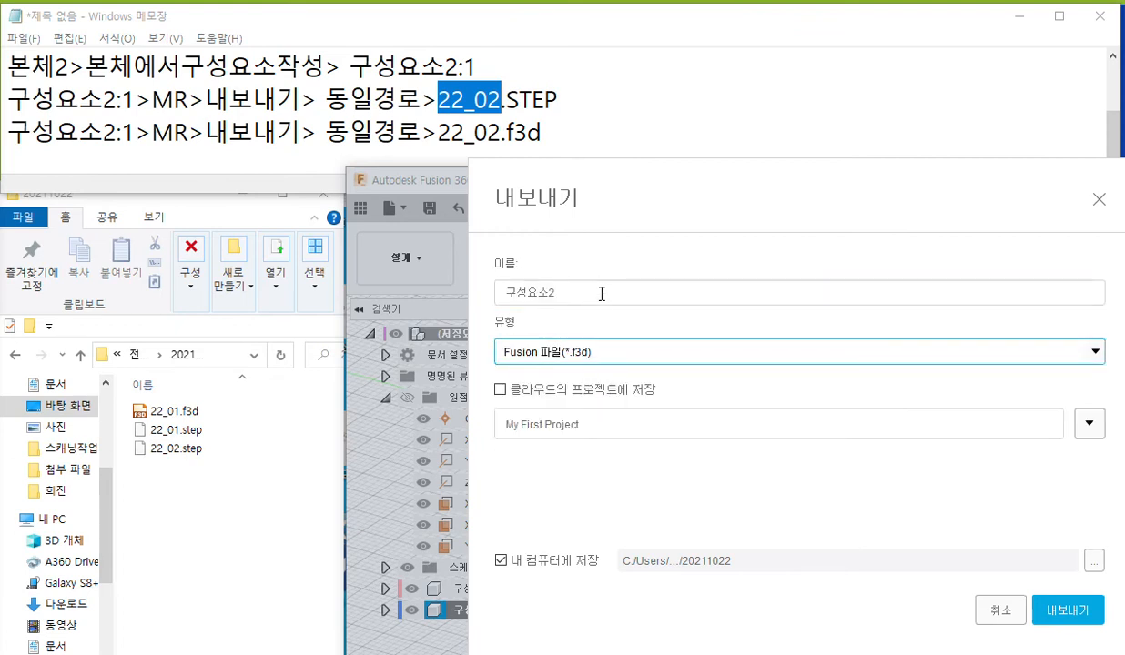
{"action": "left_click", "coordinate": [568, 287]}
{"action": "key", "text": "ctrl+v"}
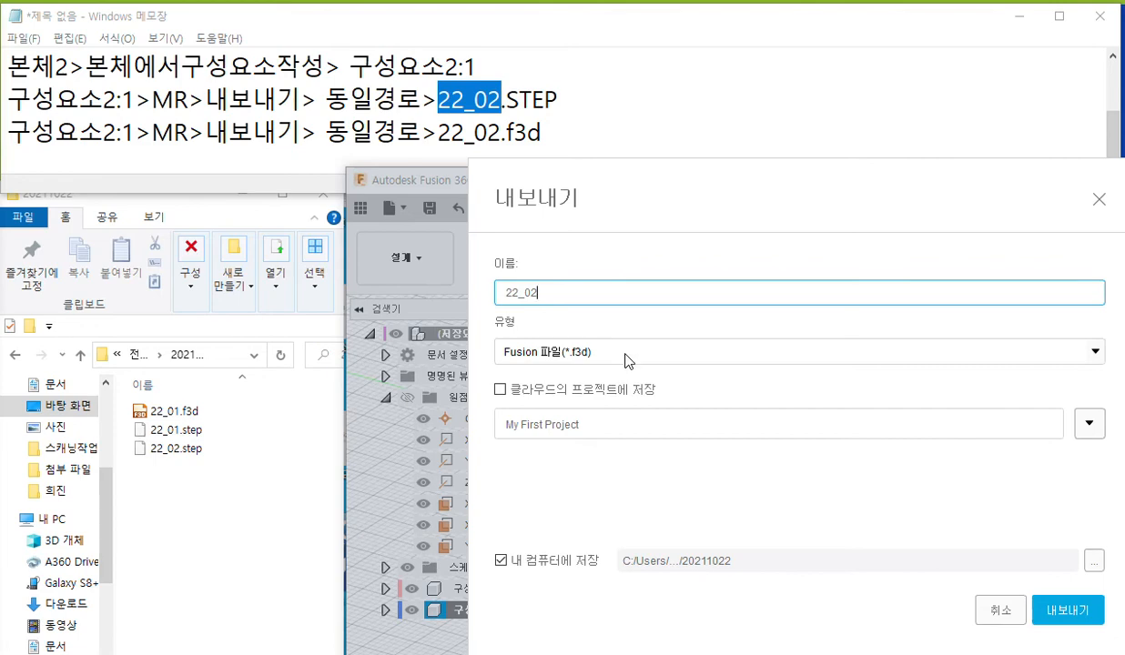
{"action": "left_click", "coordinate": [1073, 617]}
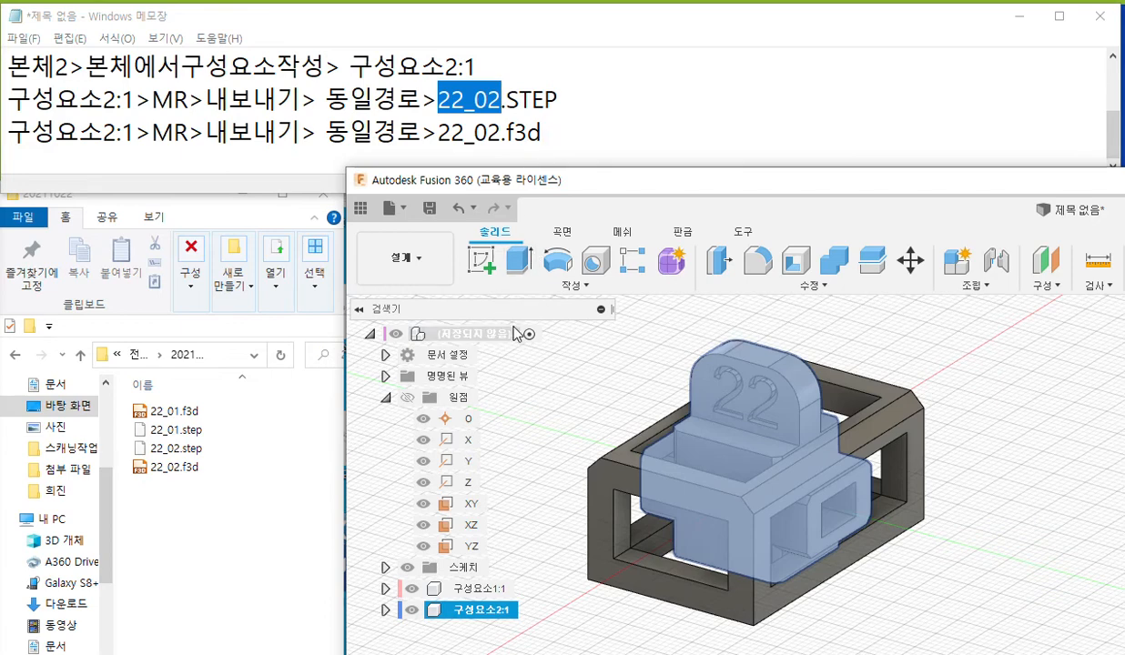
In the Notepad note, add a new line after the 22_02.f3d line reading "(저장되지않음)".
{"action": "left_click", "coordinate": [573, 134]}
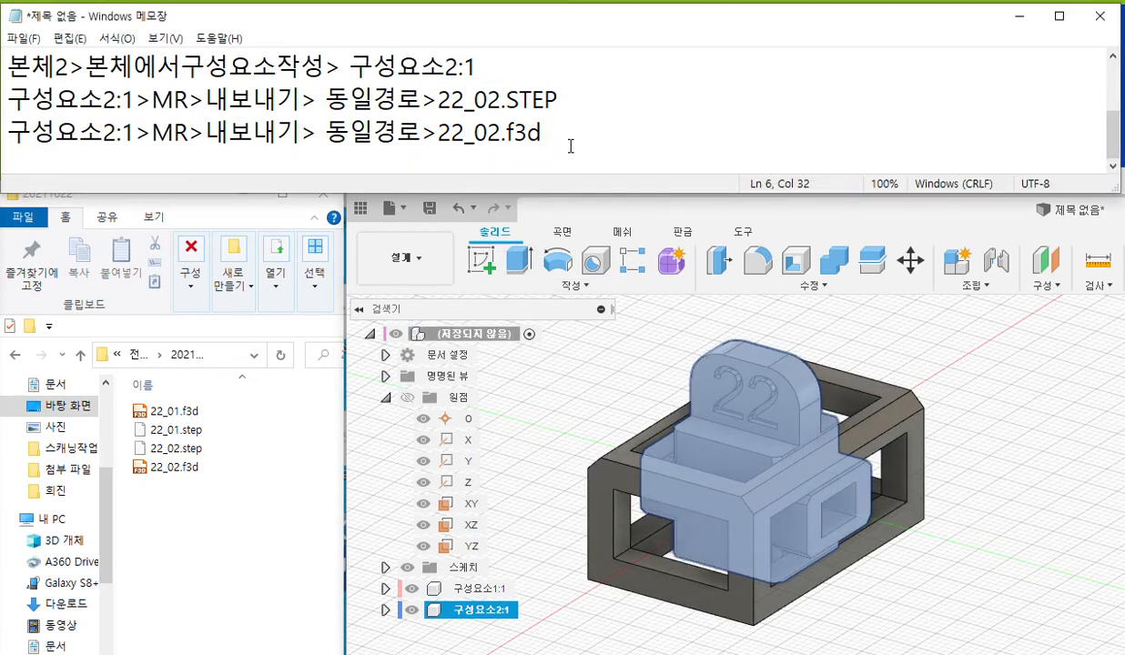
{"action": "key", "text": "Return"}
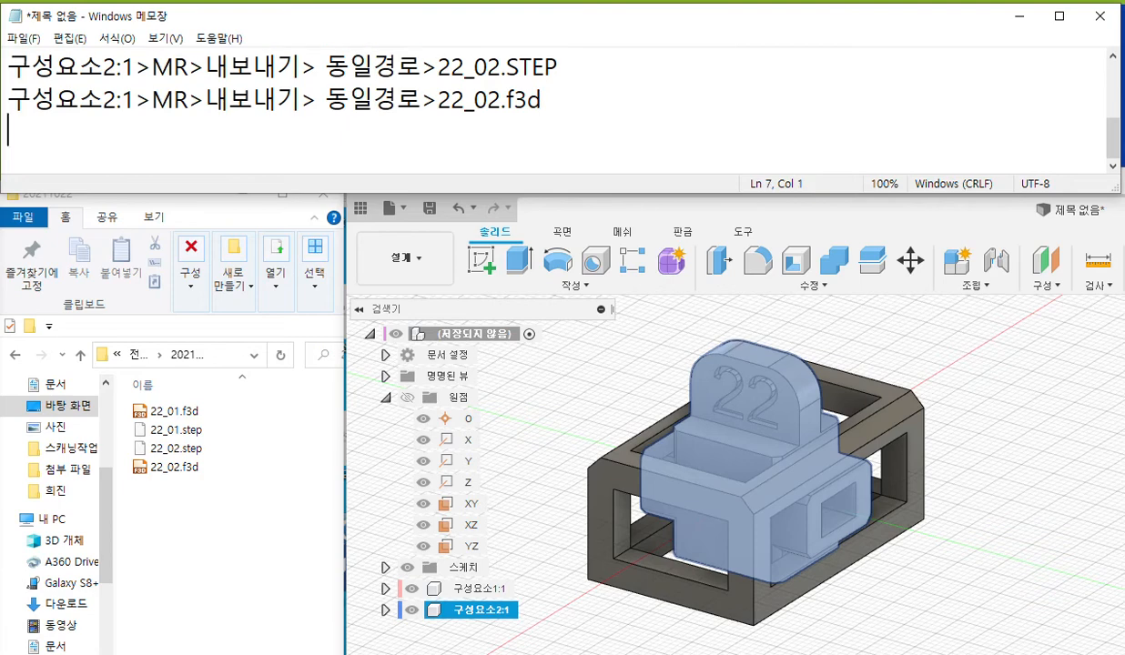
{"action": "type", "text": "(wj"}
{"action": "key", "text": "BackSpace"}
{"action": "key", "text": "BackSpace"}
{"action": "type", "text": "저장"}
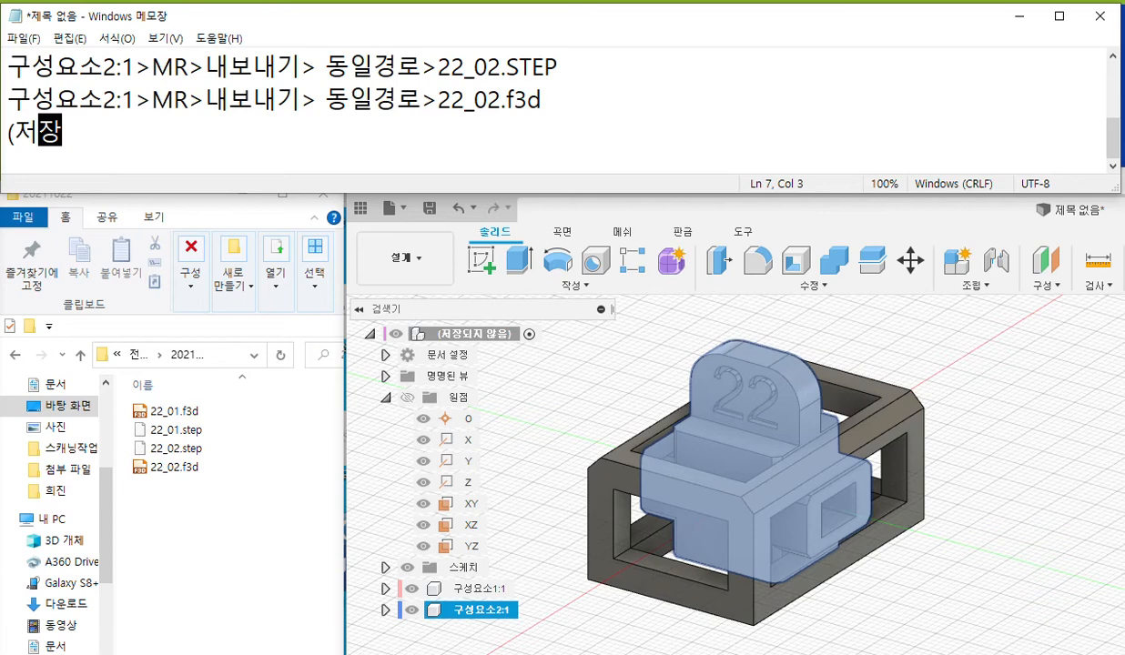
{"action": "type", "text": "되지않음"}
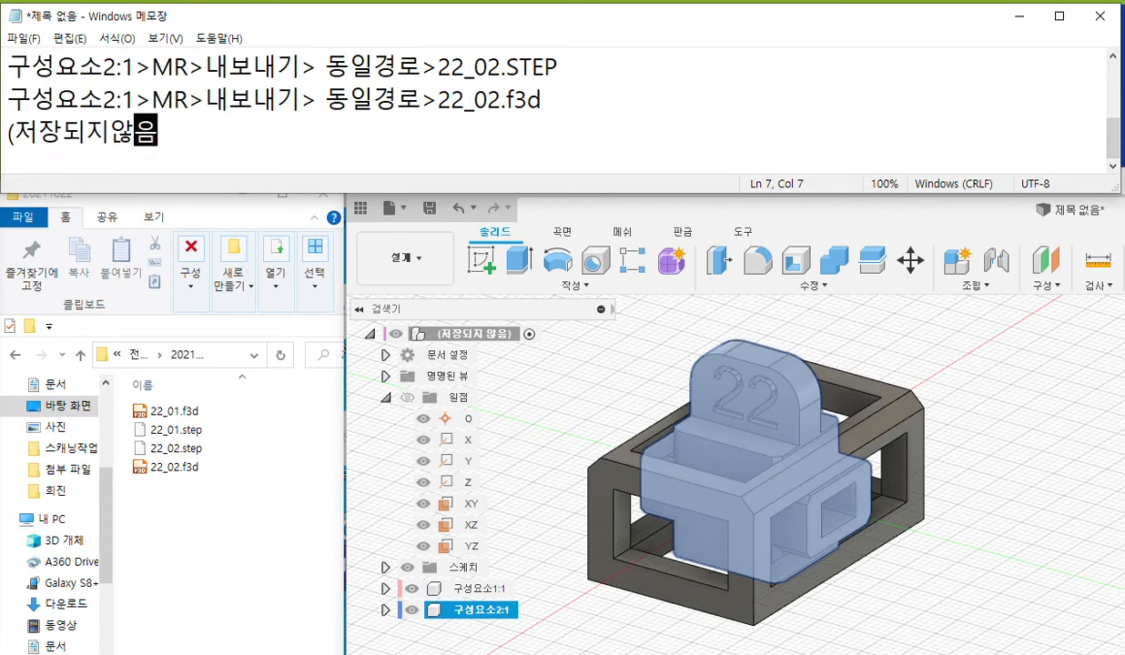
{"action": "type", "text": ")"}
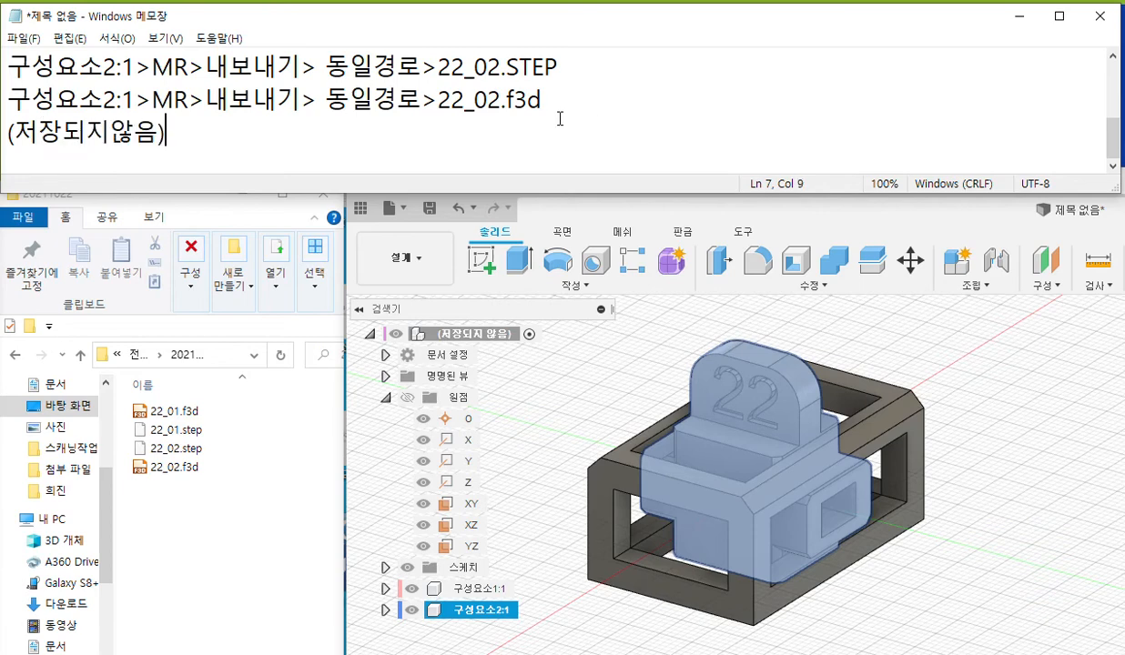
Complete the "(저장되지않음)" line with "MR>내보내기> 동일경로>22_03.f3d", reusing the text from the line above.
{"action": "left_click_drag", "start_coordinate": [152, 101], "coordinate": [439, 102]}
{"action": "key", "text": "ctrl+c"}
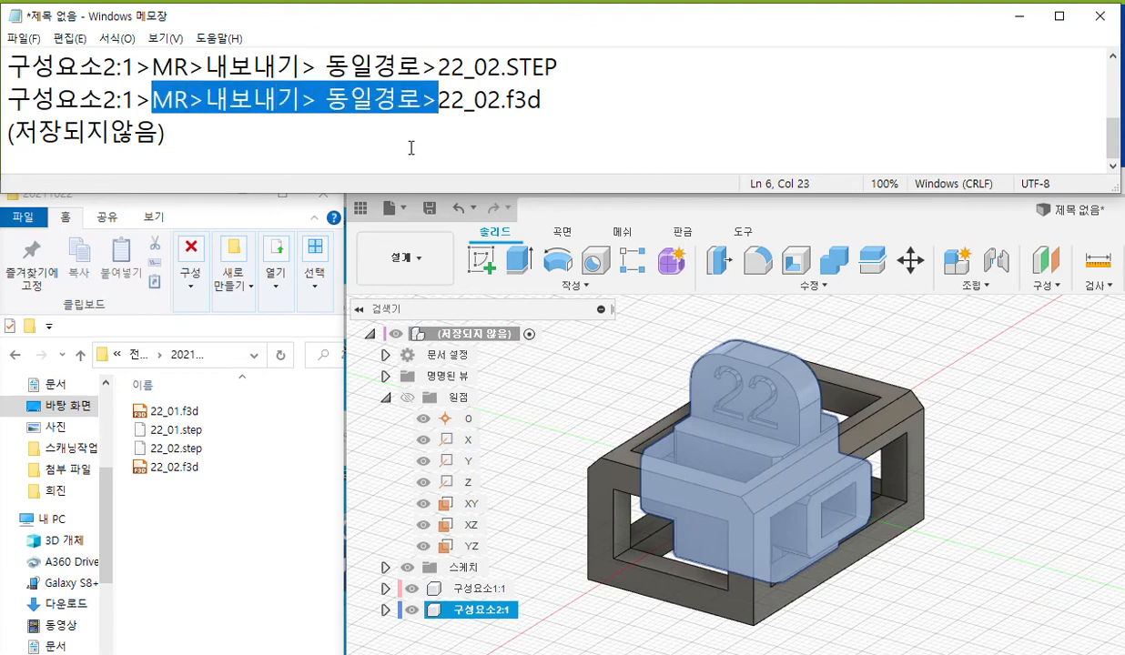
{"action": "left_click", "coordinate": [286, 146]}
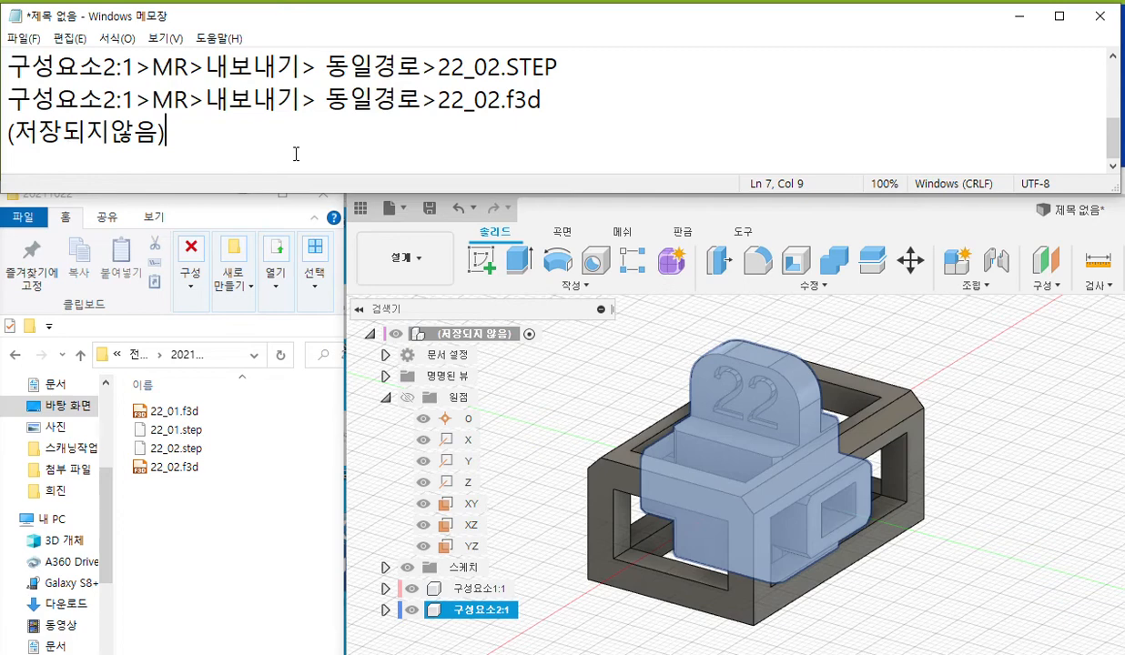
{"action": "key", "text": "ctrl+v"}
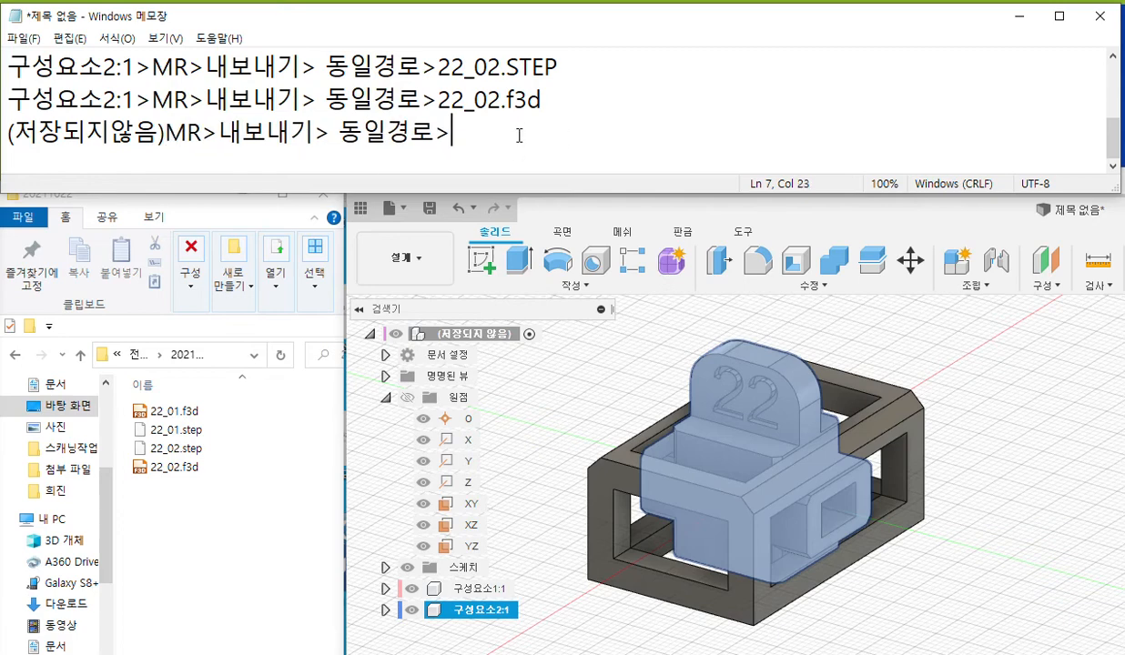
{"action": "type", "text": "22_03"}
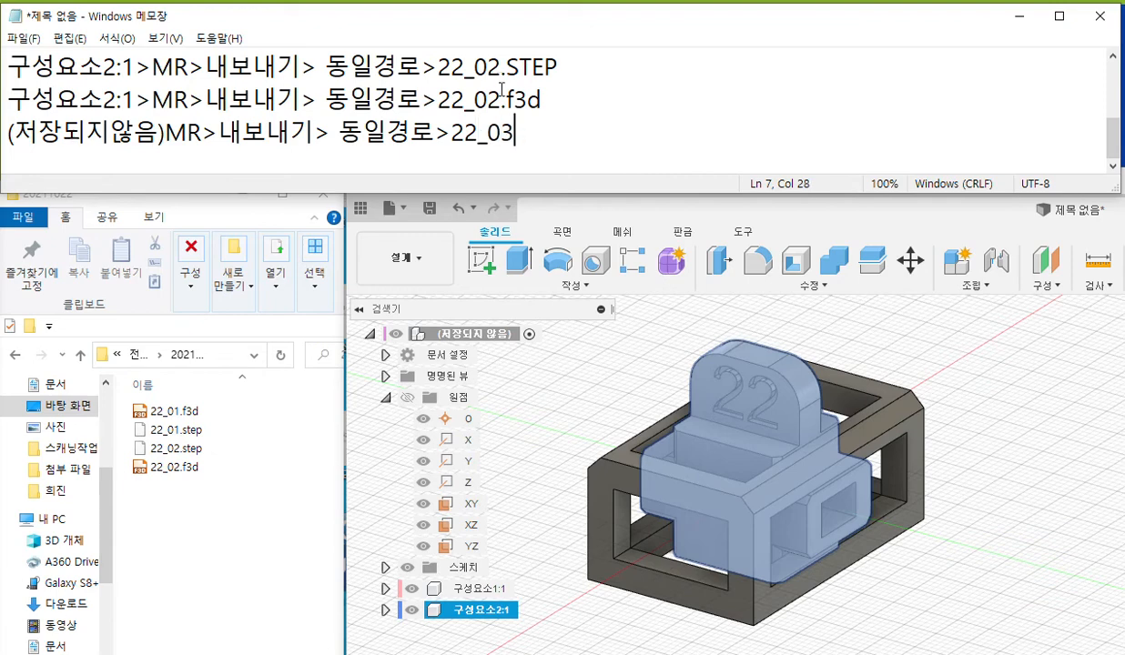
{"action": "left_click_drag", "start_coordinate": [501, 100], "coordinate": [564, 104]}
{"action": "key", "text": "ctrl+c"}
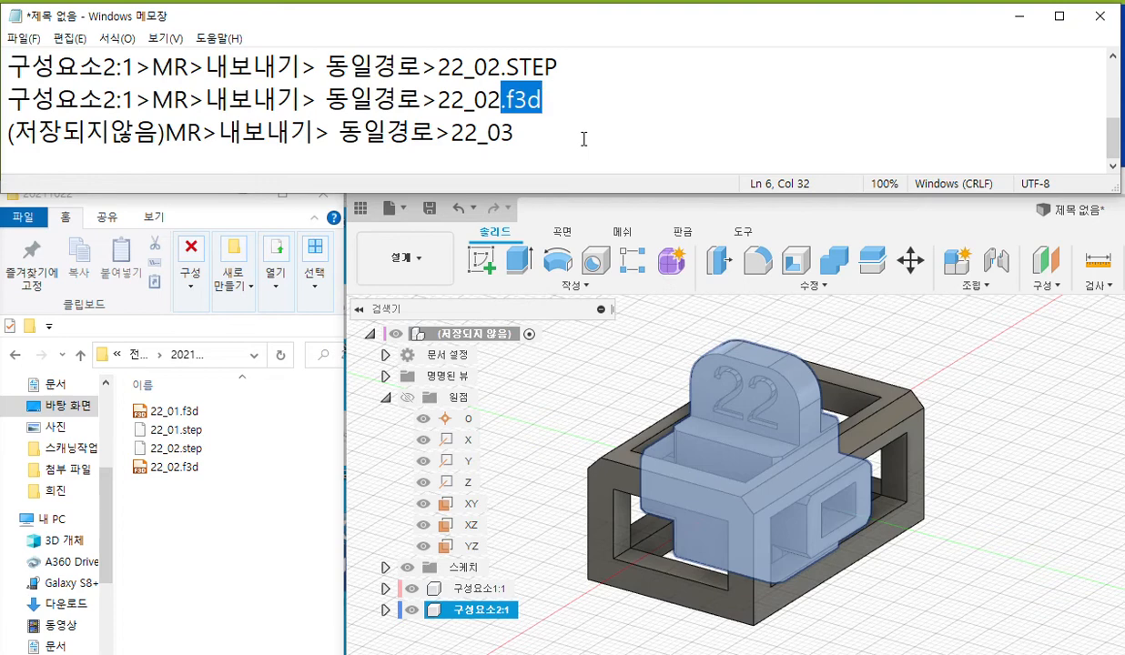
{"action": "left_click", "coordinate": [533, 132]}
{"action": "key", "text": "ctrl+v"}
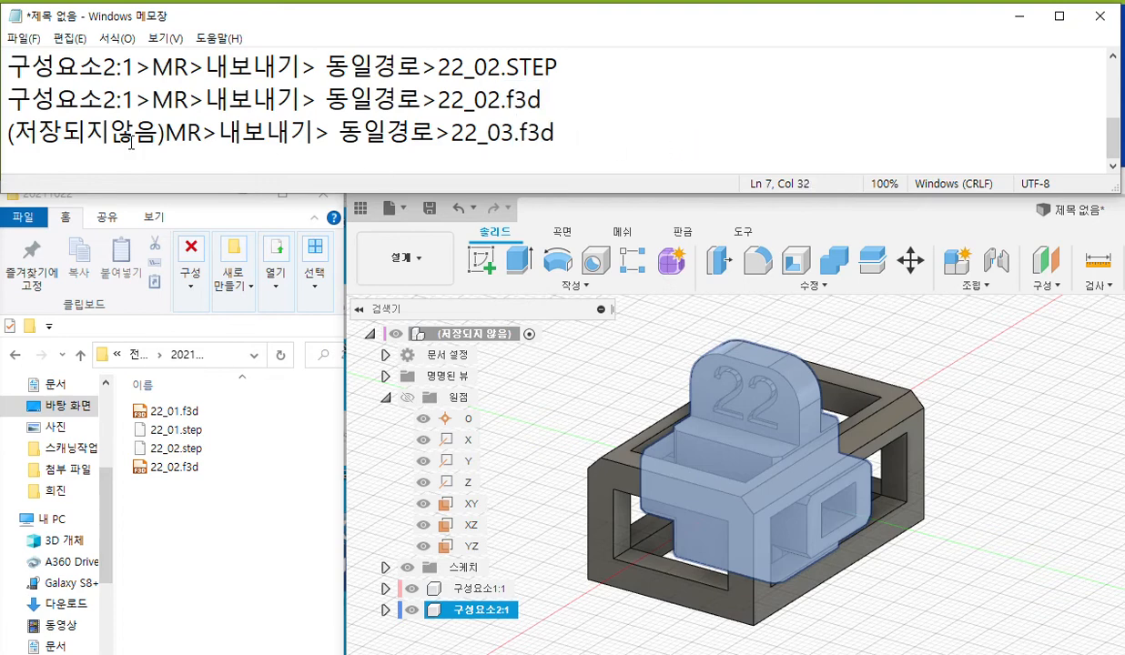
Duplicate the 22_03 line below itself with the extension ".STEP", giving "(저장되지않음)MR>내보내기> 동일경로>22_03.STEP".
{"action": "left_click_drag", "start_coordinate": [5, 133], "coordinate": [515, 134]}
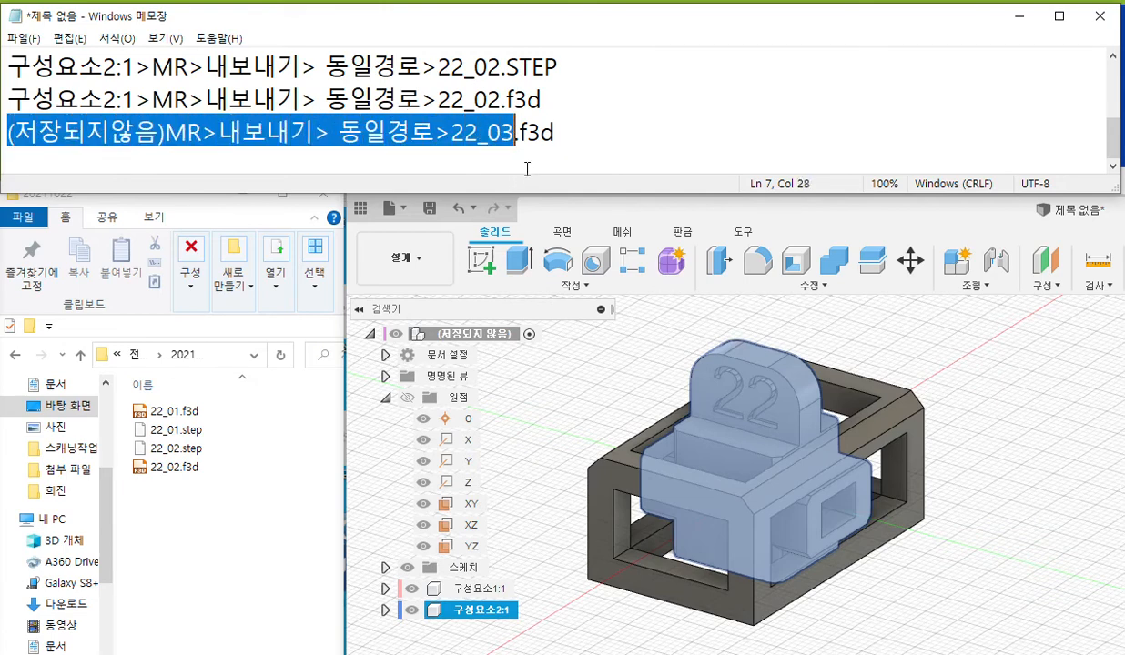
{"action": "left_click", "coordinate": [590, 160]}
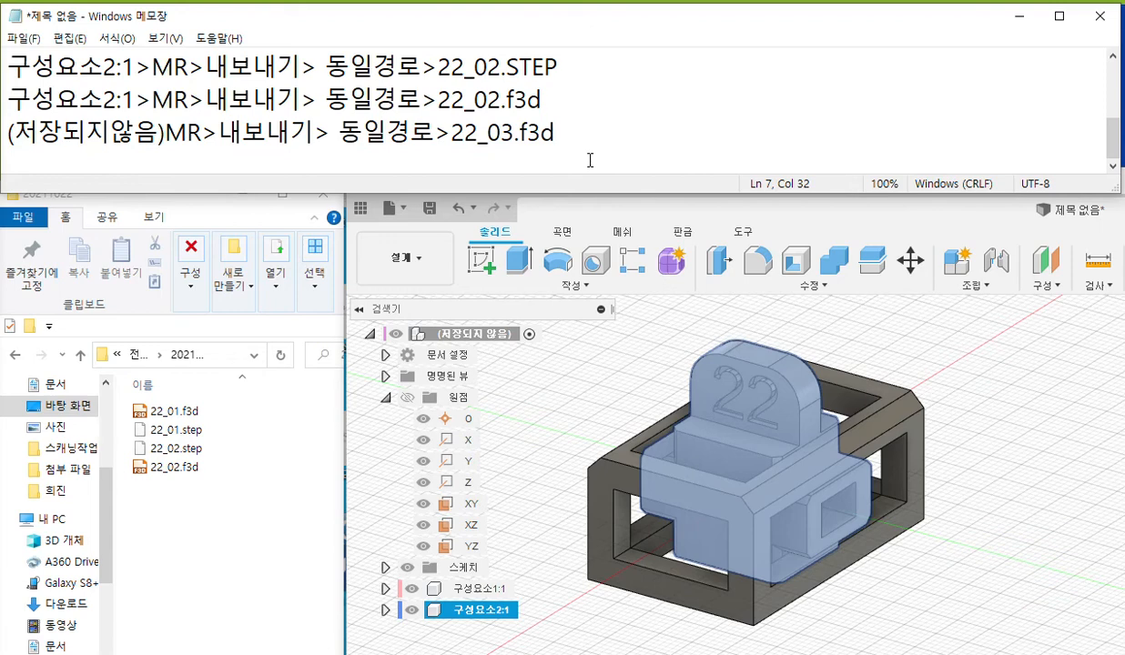
{"action": "key", "text": "Return"}
{"action": "key", "text": "ctrl+v"}
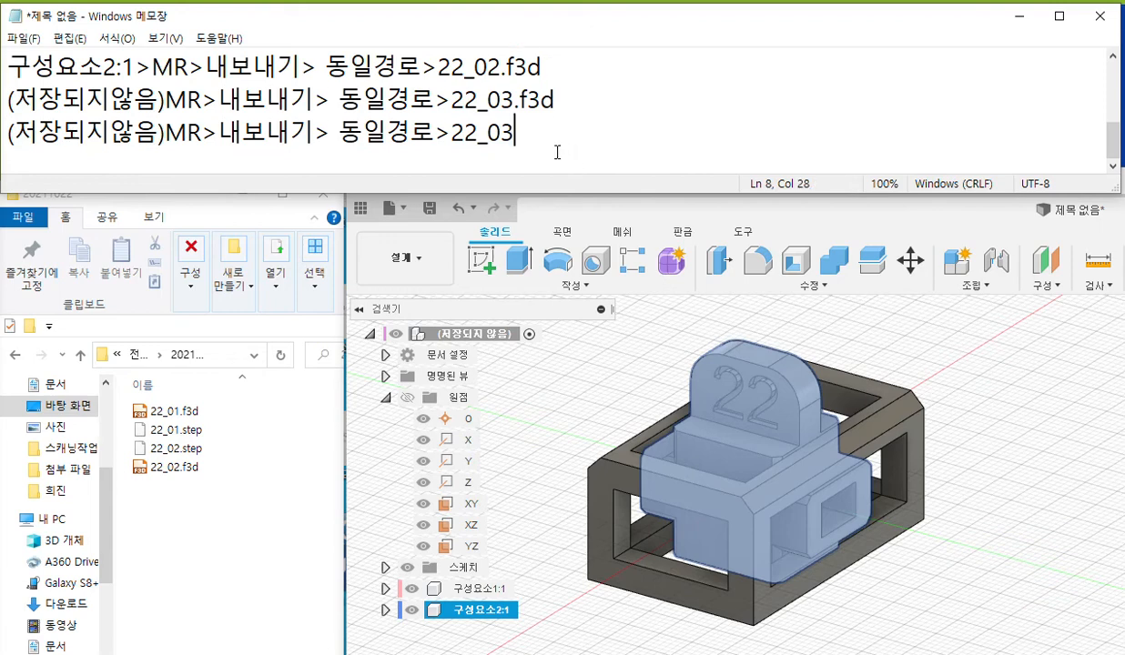
{"action": "scroll", "coordinate": [547, 144], "scroll_direction": "up", "scroll_amount": 1}
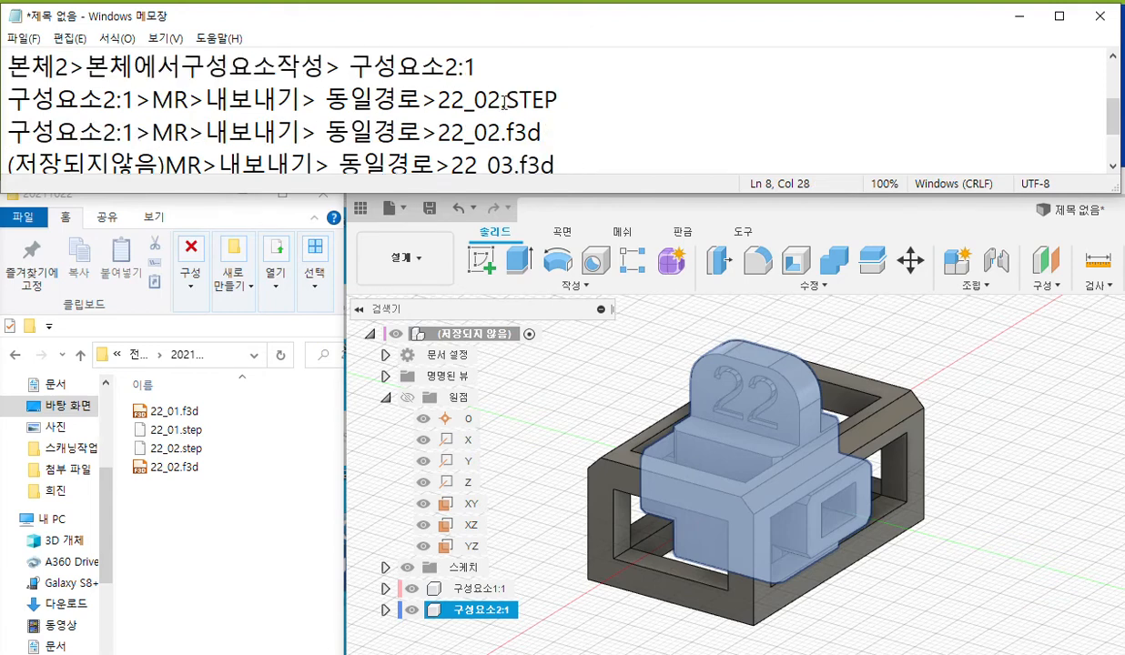
{"action": "left_click_drag", "start_coordinate": [499, 100], "coordinate": [585, 102]}
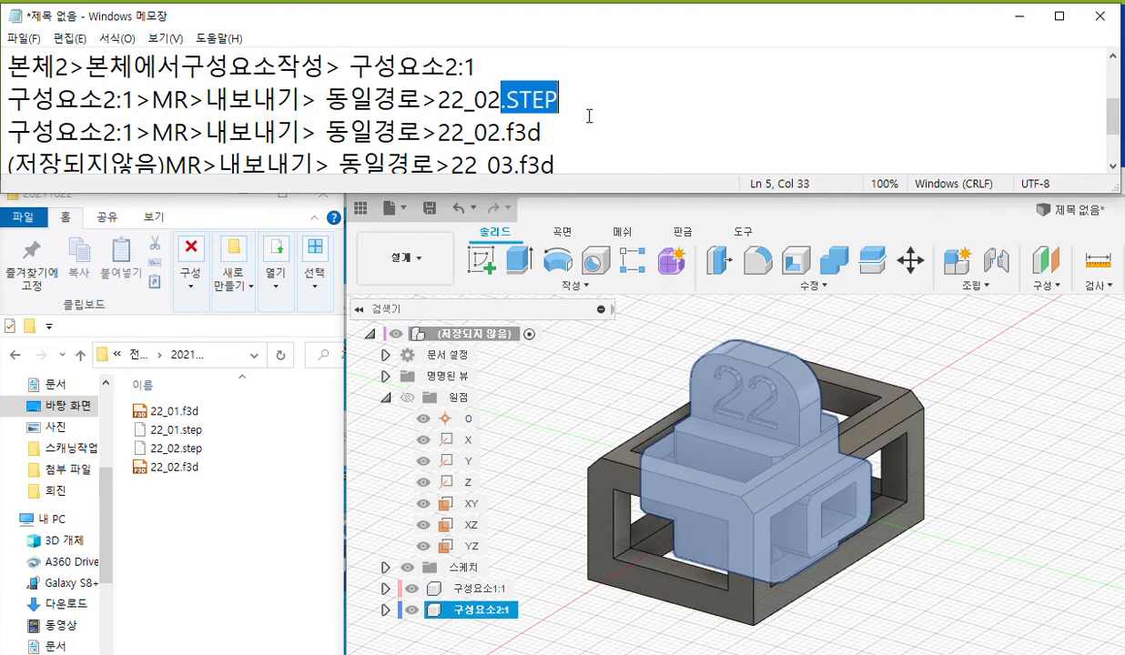
{"action": "scroll", "coordinate": [583, 131], "scroll_direction": "down", "scroll_amount": 1}
{"action": "left_click", "coordinate": [514, 135]}
{"action": "key", "text": "ctrl+v"}
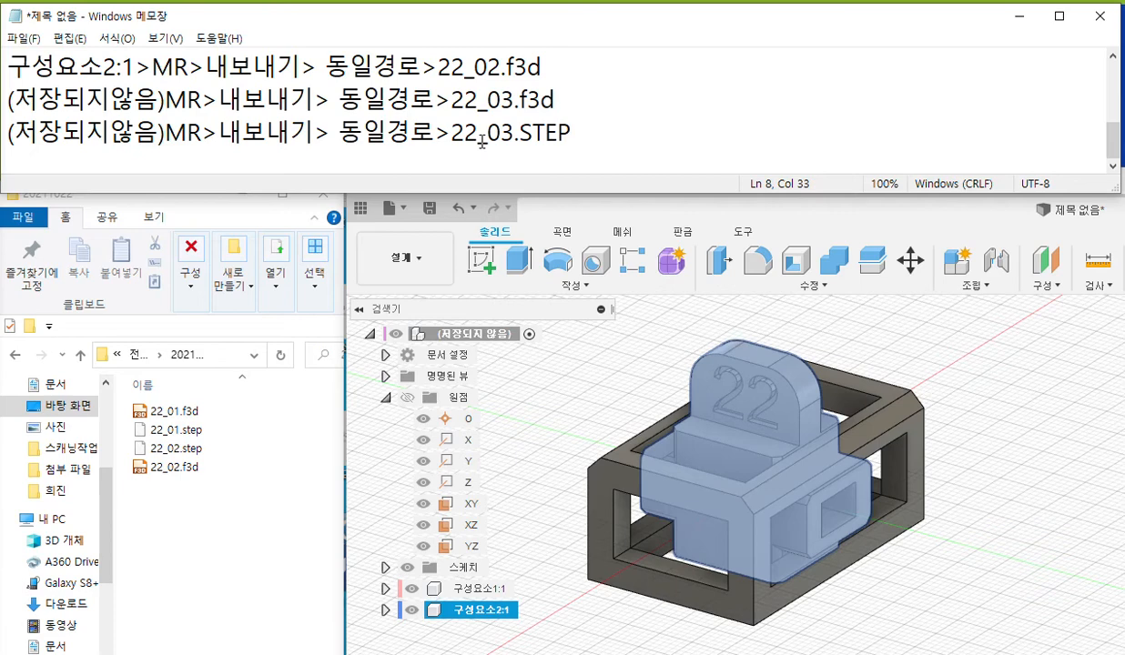
Copy the name "22_03" from the note and, in Fusion 360, export the whole design as a Fusion f3d file with that name to folder 20211022.
{"action": "left_click_drag", "start_coordinate": [450, 134], "coordinate": [515, 135]}
{"action": "key", "text": "ctrl+c"}
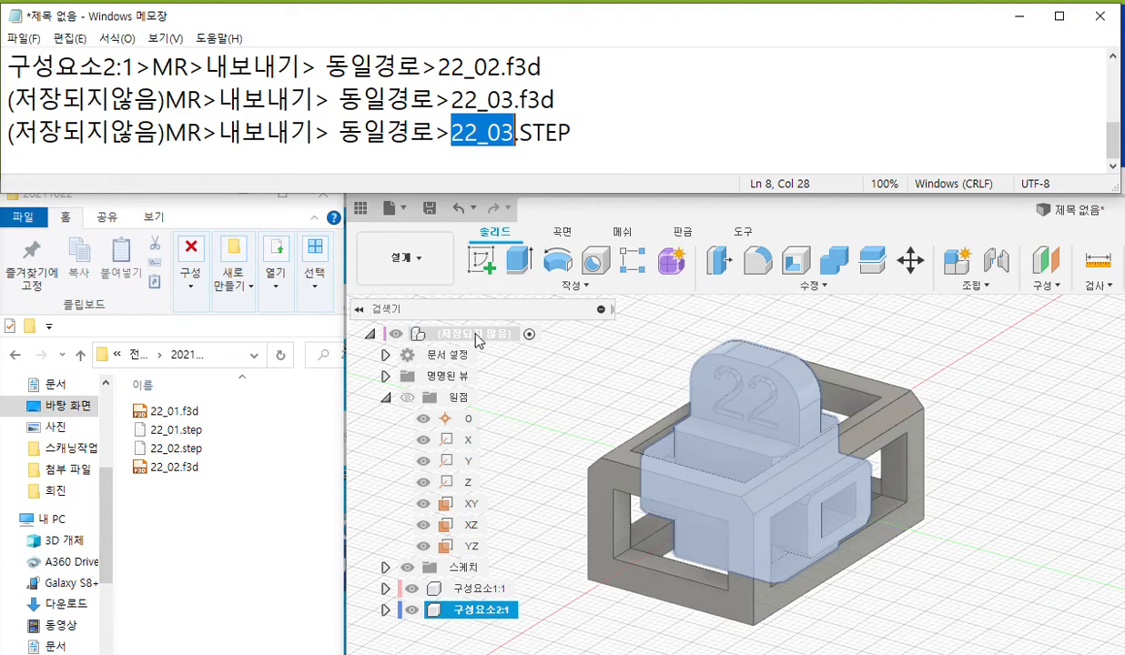
{"action": "right_click", "coordinate": [477, 336]}
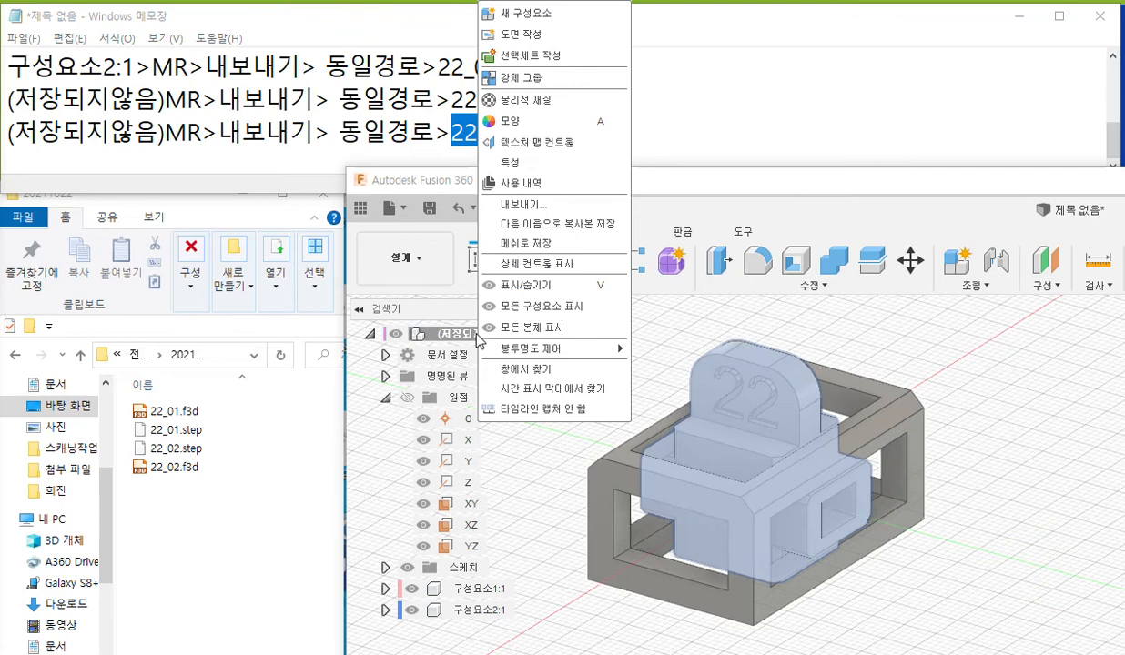
{"action": "left_click", "coordinate": [552, 209]}
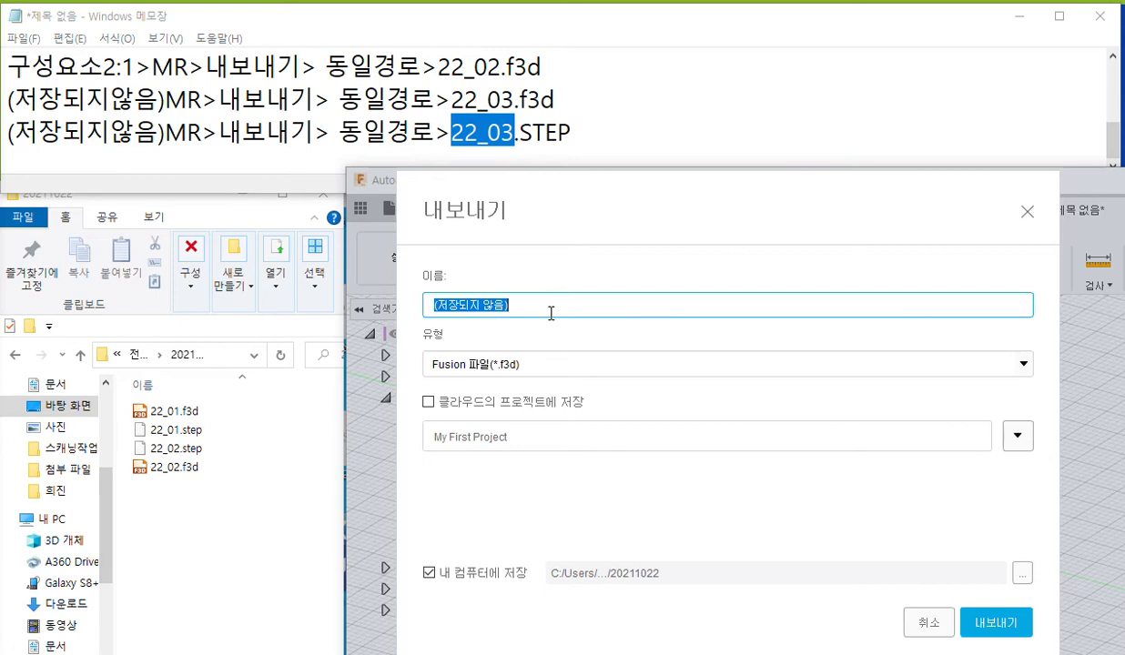
{"action": "key", "text": "ctrl+v"}
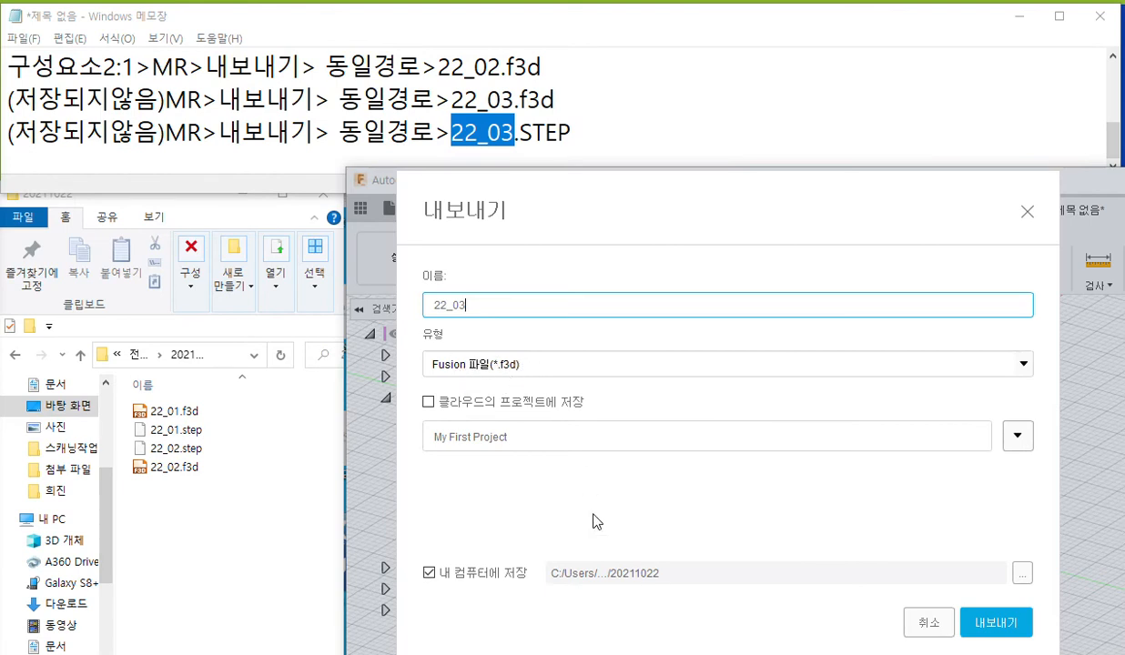
{"action": "left_click", "coordinate": [997, 626]}
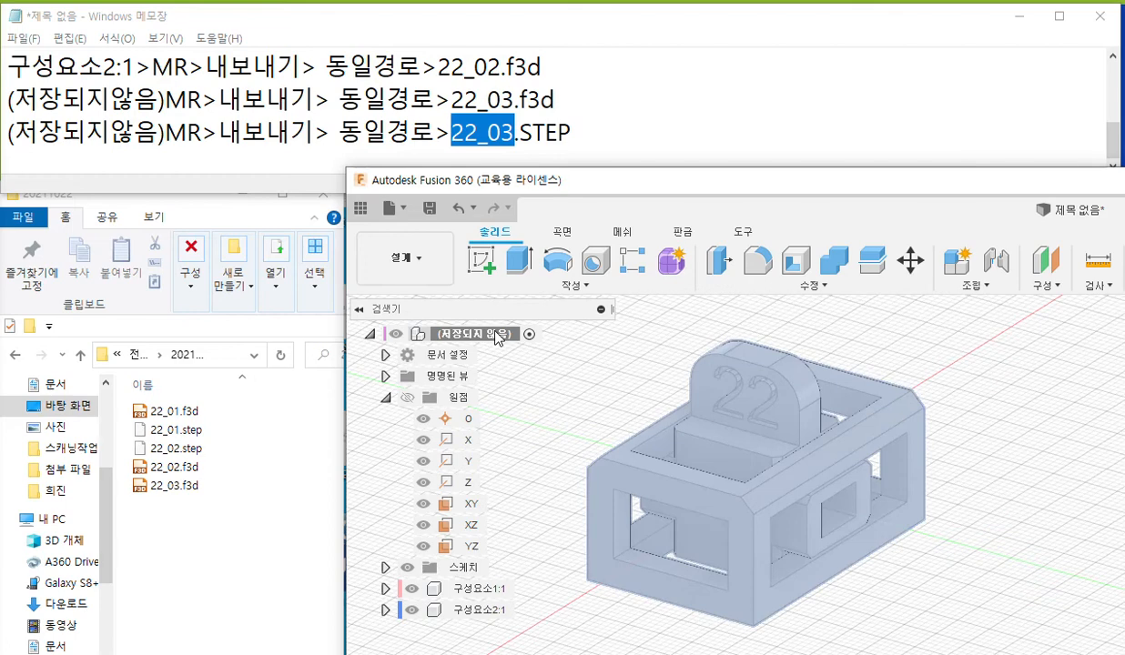
Export the whole unsaved design as a STEP file named "22_03" to folder 20211022.
{"action": "right_click", "coordinate": [497, 341]}
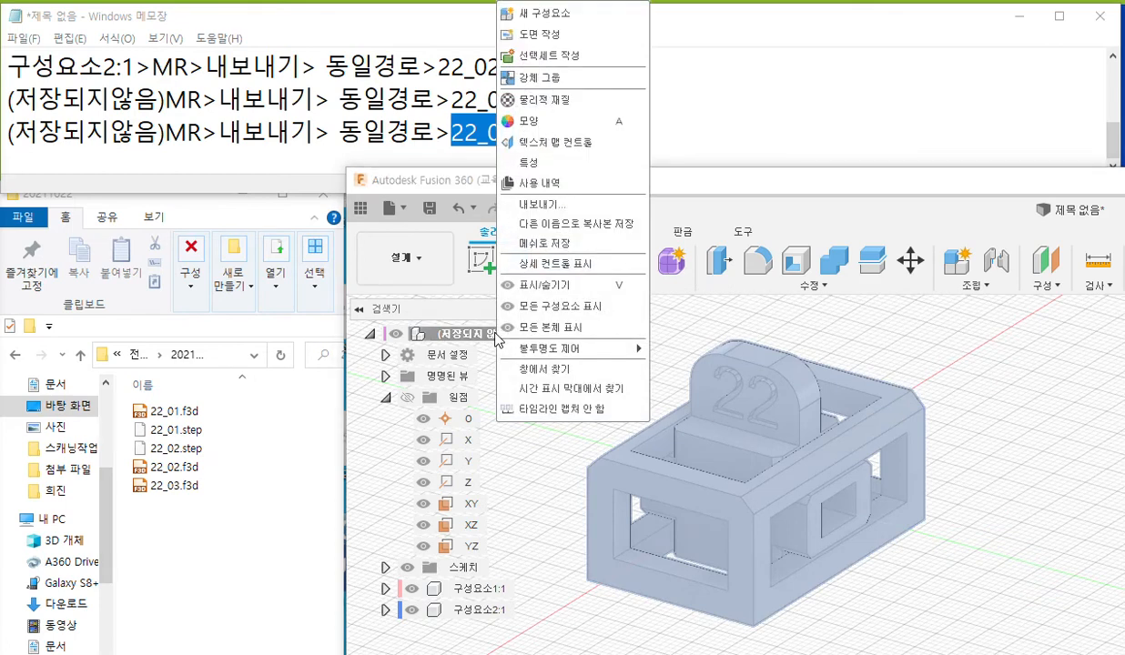
{"action": "left_click", "coordinate": [564, 203]}
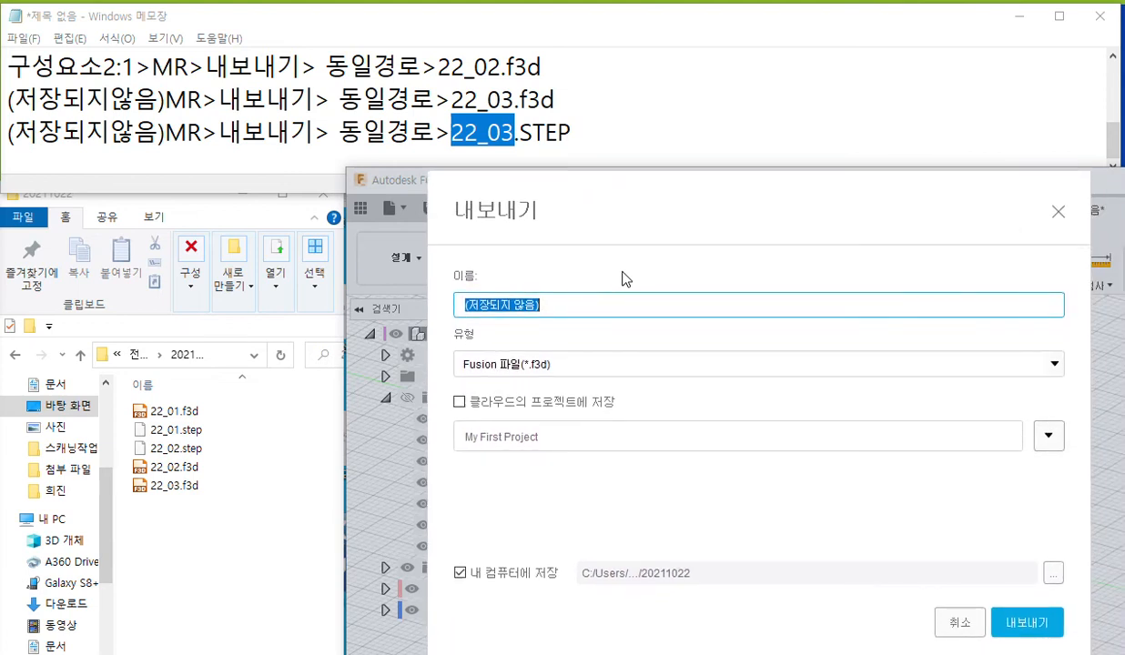
{"action": "key", "text": "ctrl+v"}
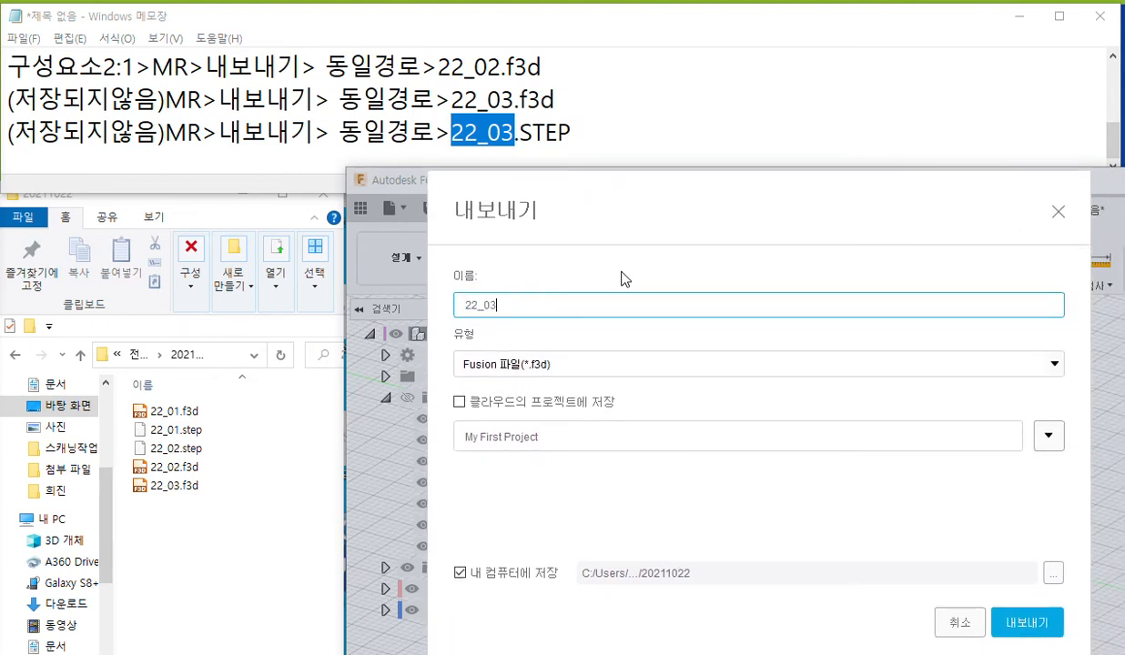
{"action": "left_click", "coordinate": [568, 364]}
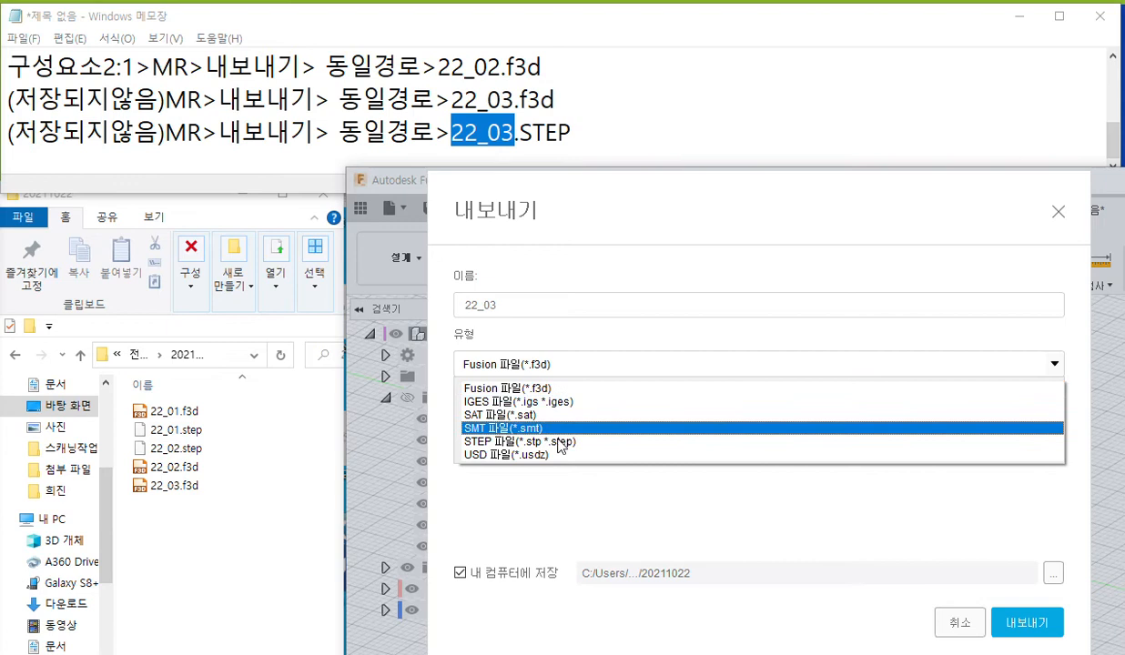
{"action": "left_click", "coordinate": [558, 441]}
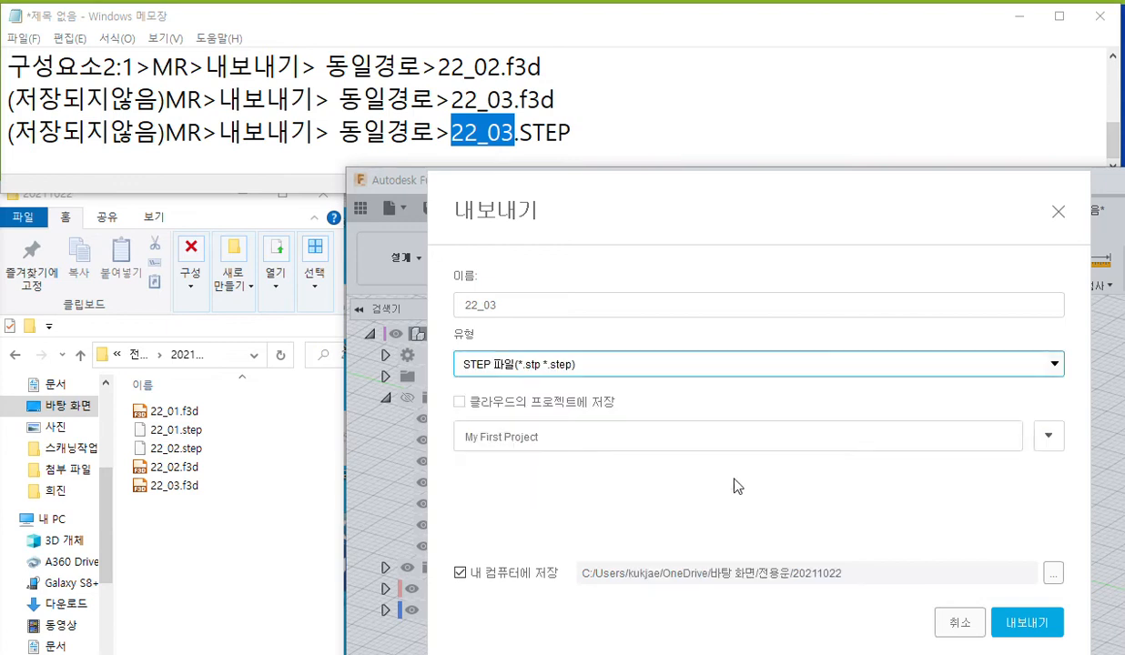
{"action": "left_click", "coordinate": [1027, 624]}
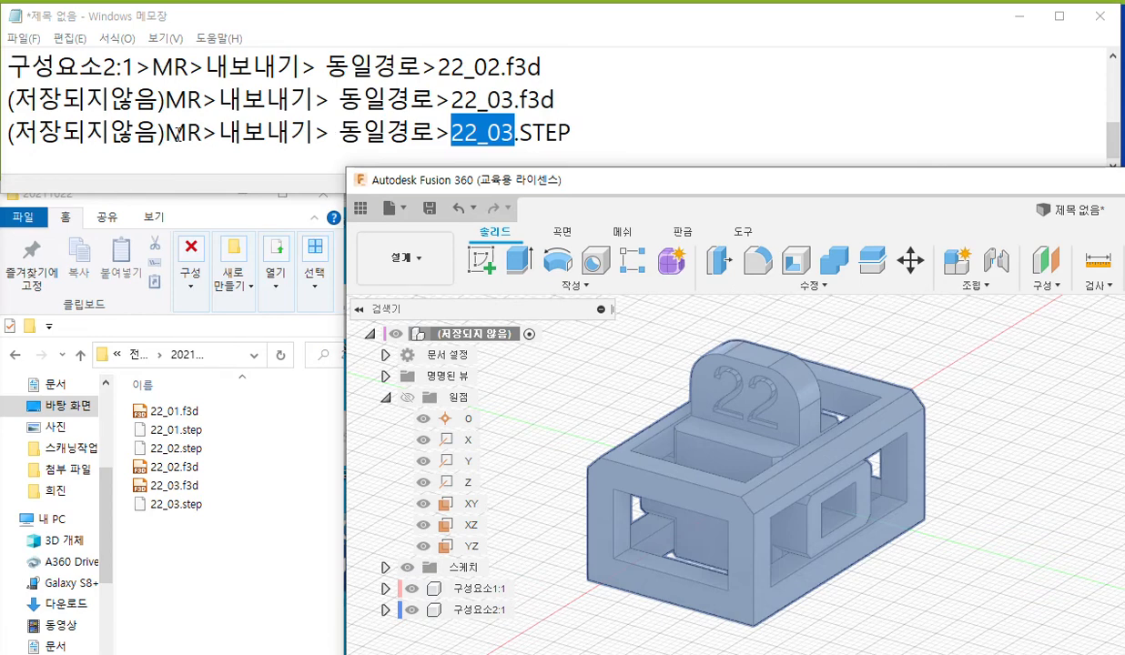
Start a new note line below the 22_03.STEP line reading "(저장되지않음)MR>메쉬로저장> 형식:stl(이진)", reusing the copied opening text.
{"action": "left_click_drag", "start_coordinate": [218, 134], "coordinate": [7, 134]}
{"action": "key", "text": "ctrl+c"}
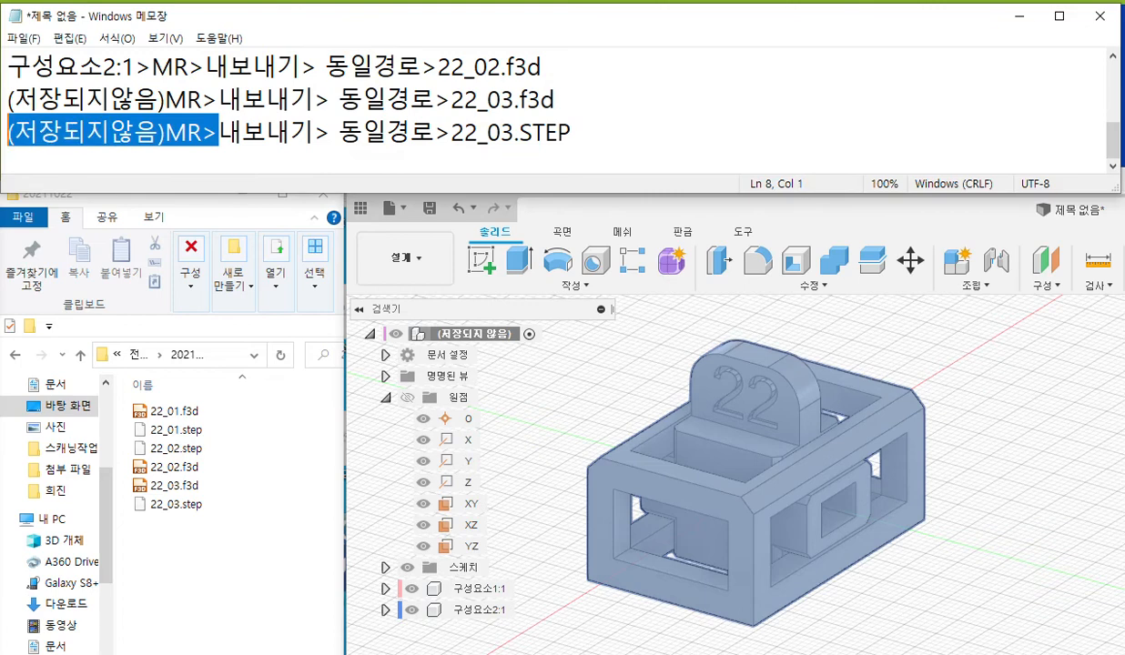
{"action": "left_click", "coordinate": [608, 133]}
{"action": "key", "text": "Return"}
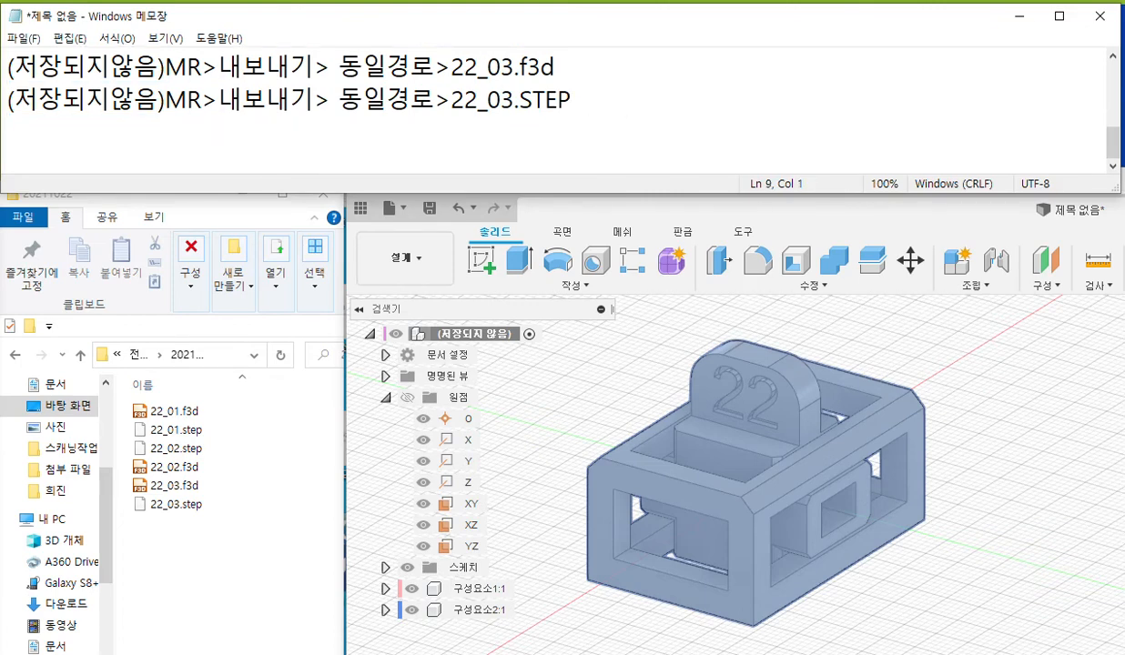
{"action": "key", "text": "ctrl+v"}
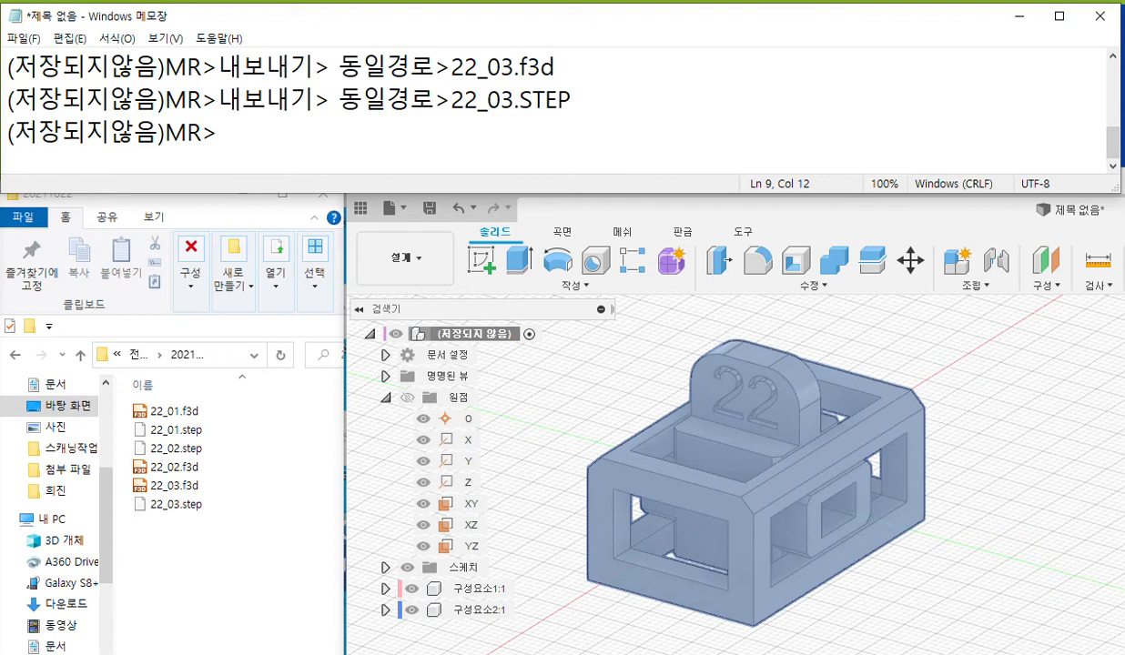
{"action": "type", "text": "메"}
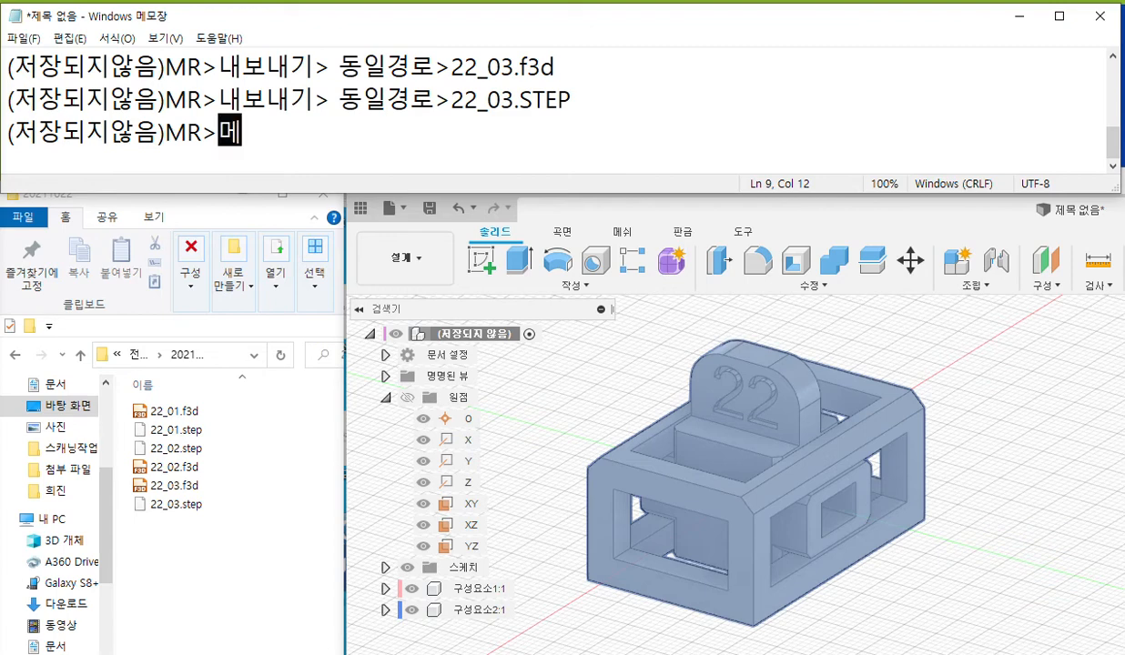
{"action": "type", "text": "쉬로저장"}
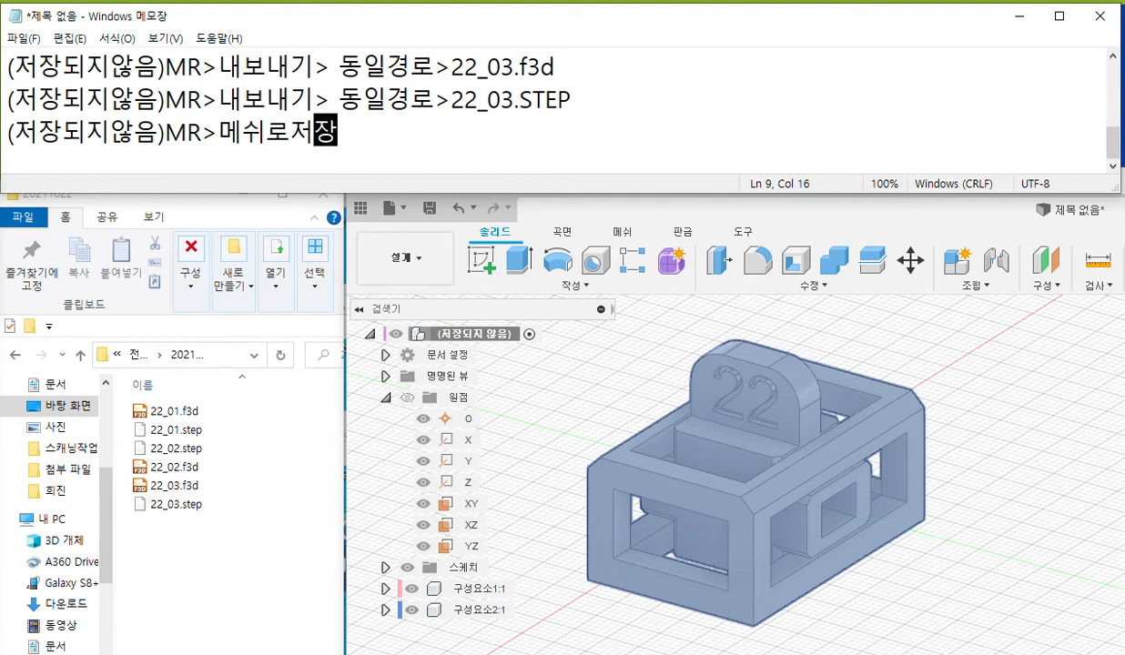
{"action": "type", "text": "> "}
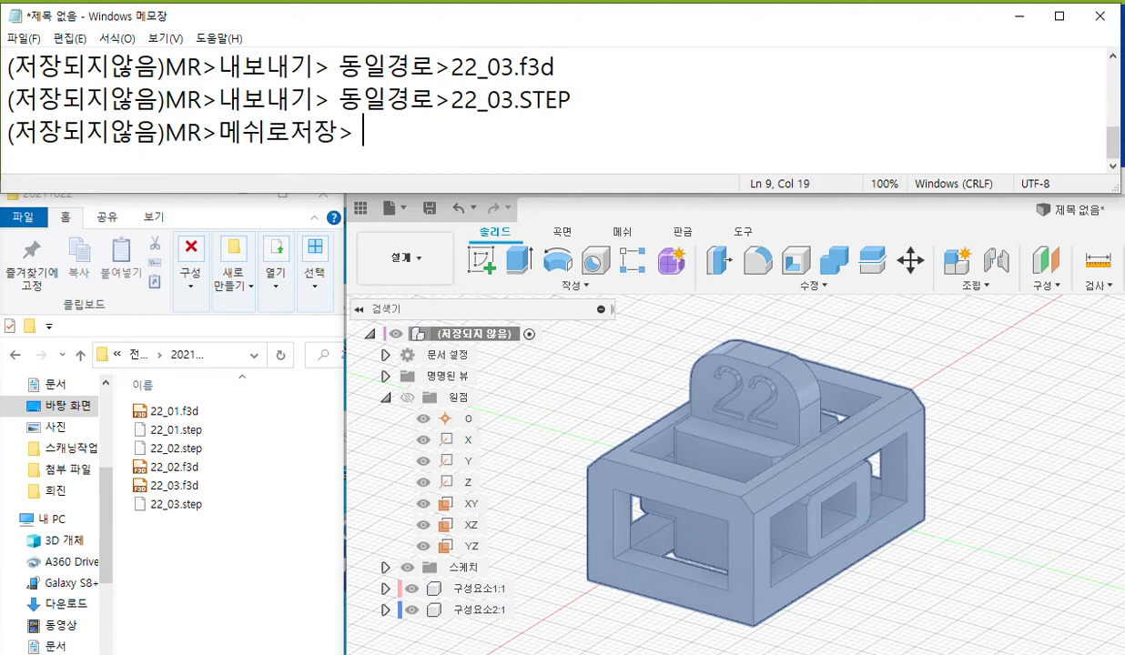
{"action": "type", "text": "형식"}
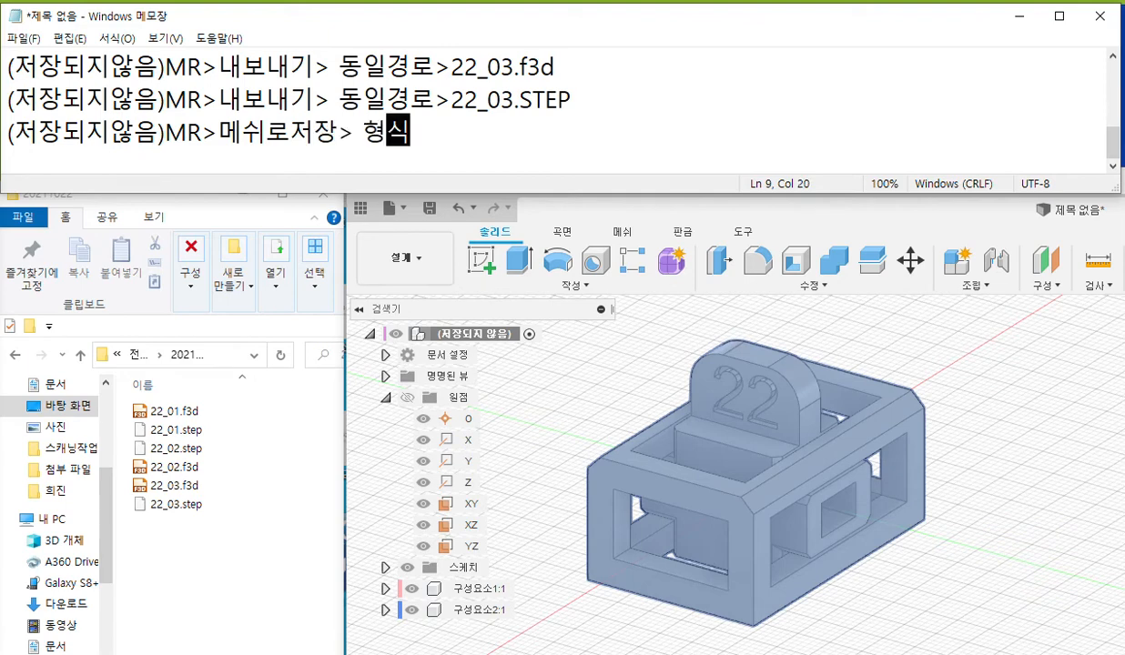
{"action": "type", "text": ":st"}
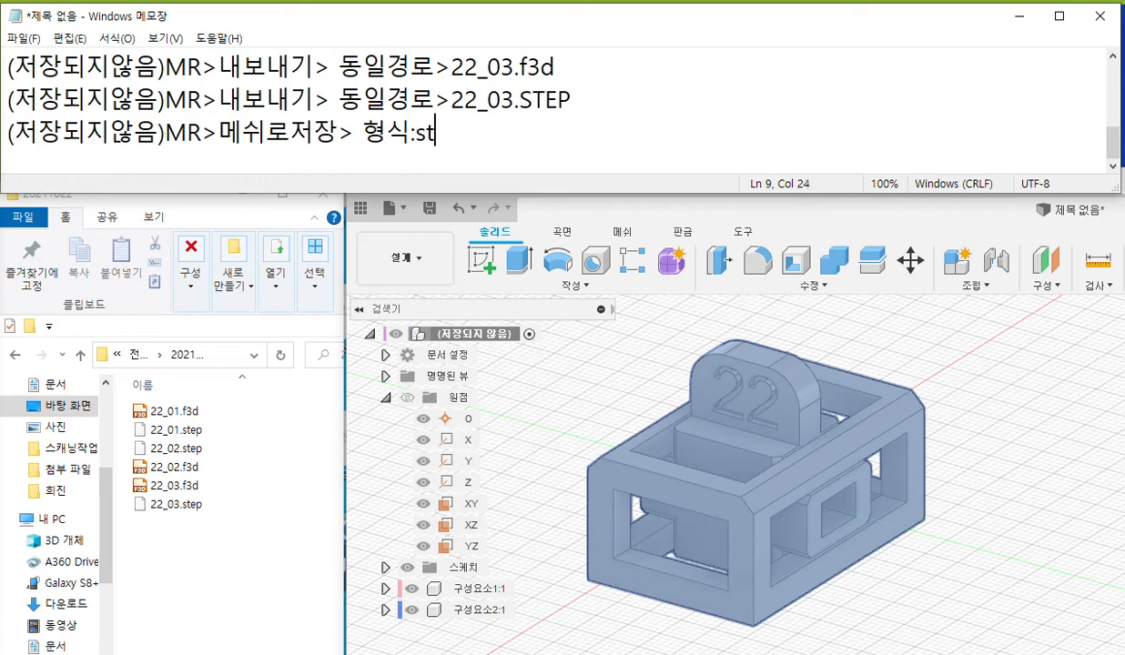
{"action": "type", "text": "l(이진)"}
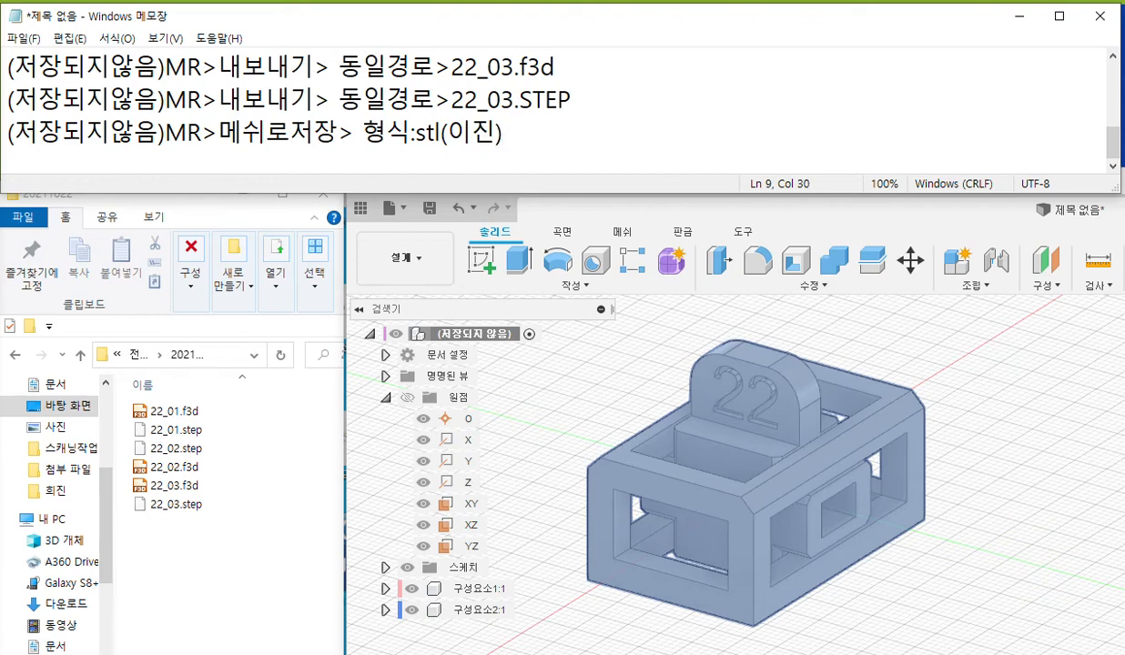
{"action": "type", "text": " 미세조"}
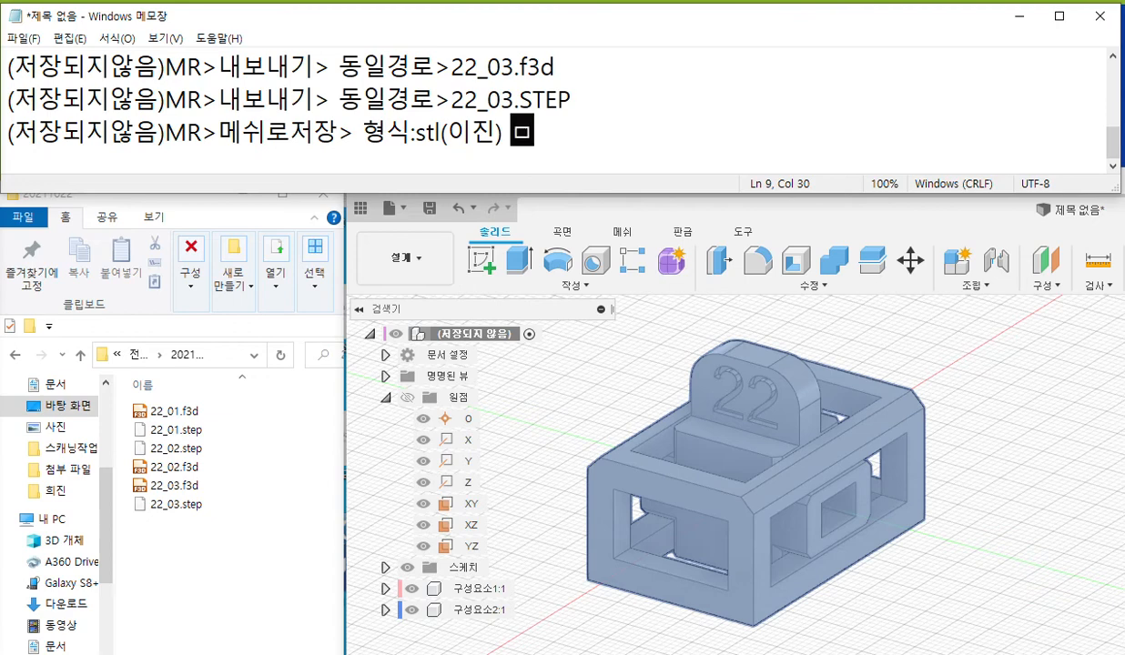
{"action": "type", "text": "정:"}
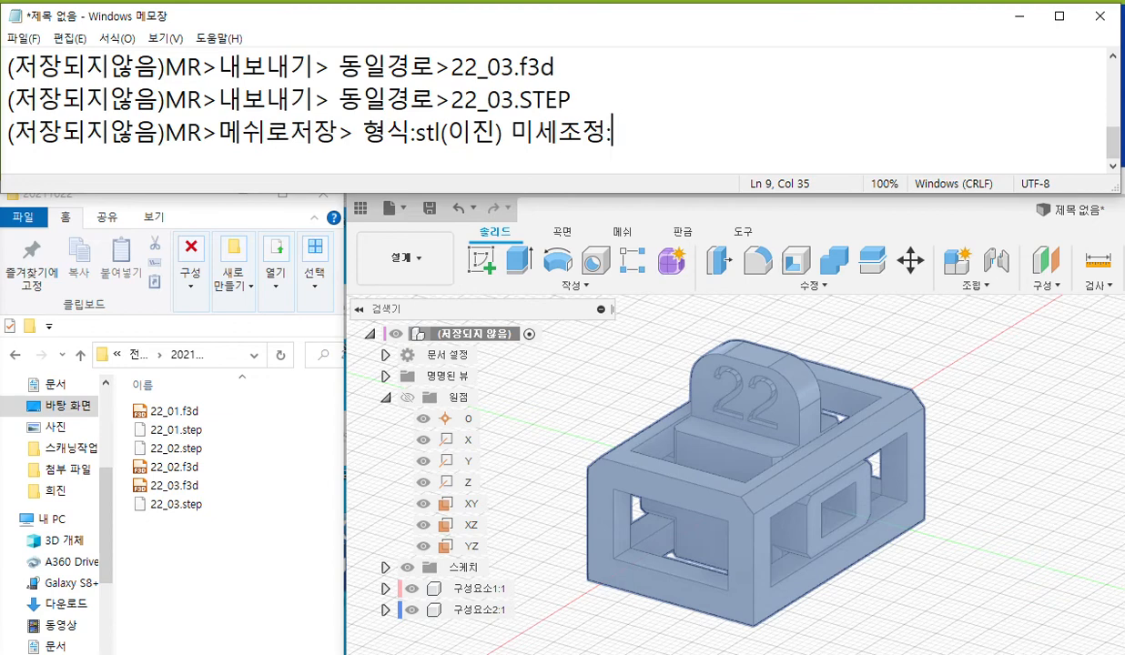
Add the refinement setting "미세조정:높음" after "형식:stl(이진)" in the mesh note line.
{"action": "type", "text": "노프"}
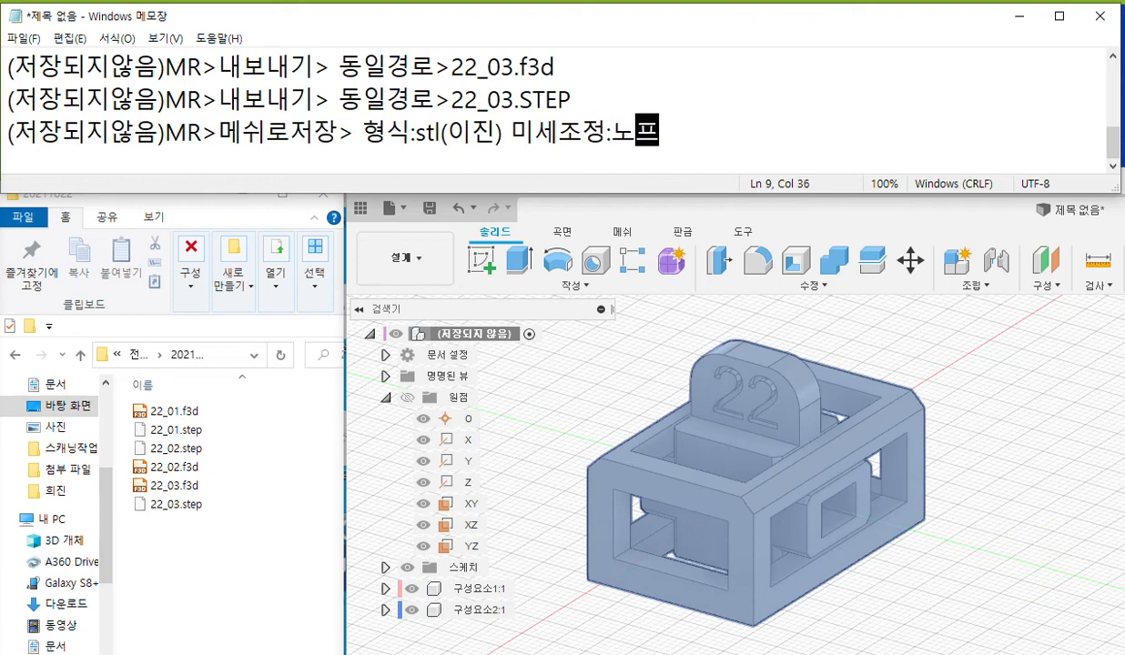
{"action": "key", "text": "BackSpace"}
{"action": "key", "text": "BackSpace"}
{"action": "key", "text": "BackSpace"}
{"action": "type", "text": "노프"}
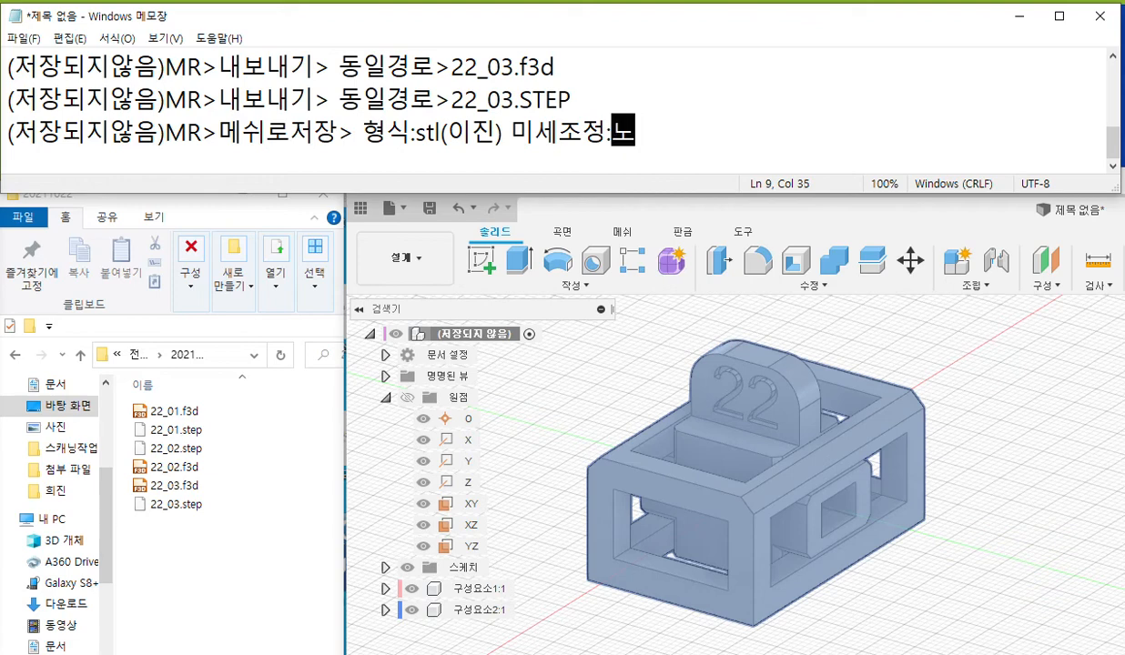
{"action": "key", "text": "BackSpace"}
{"action": "key", "text": "BackSpace"}
{"action": "key", "text": "BackSpace"}
{"action": "type", "text": "포"}
{"action": "key", "text": "BackSpace"}
{"action": "key", "text": "BackSpace"}
{"action": "type", "text": "ㄴ높음"}
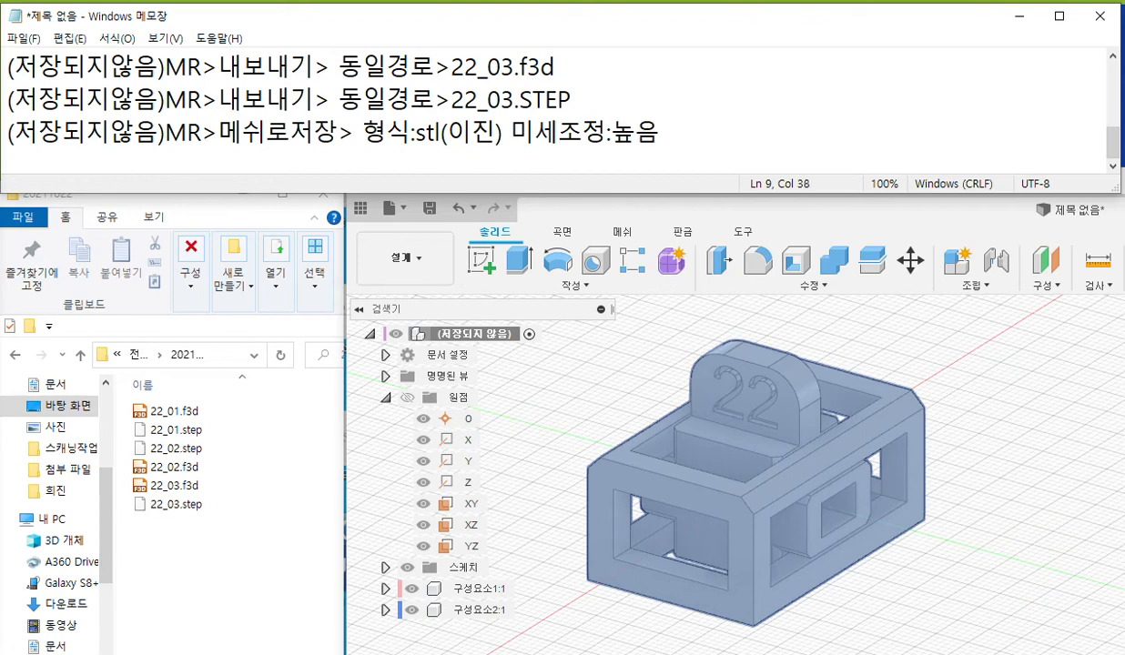
Complete the mesh note line with ">동일경로>22_04.stl", reusing the path text from the line above and the "stl" format text.
{"action": "left_click_drag", "start_coordinate": [337, 98], "coordinate": [475, 105]}
{"action": "key", "text": "ctrl+c"}
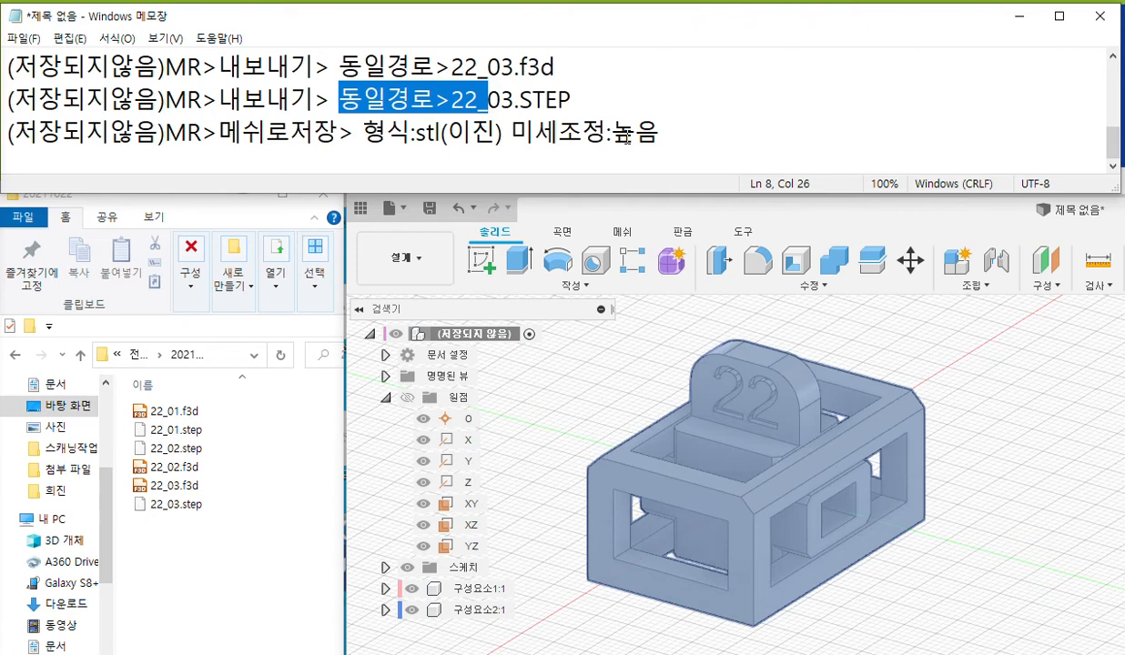
{"action": "left_click", "coordinate": [679, 133]}
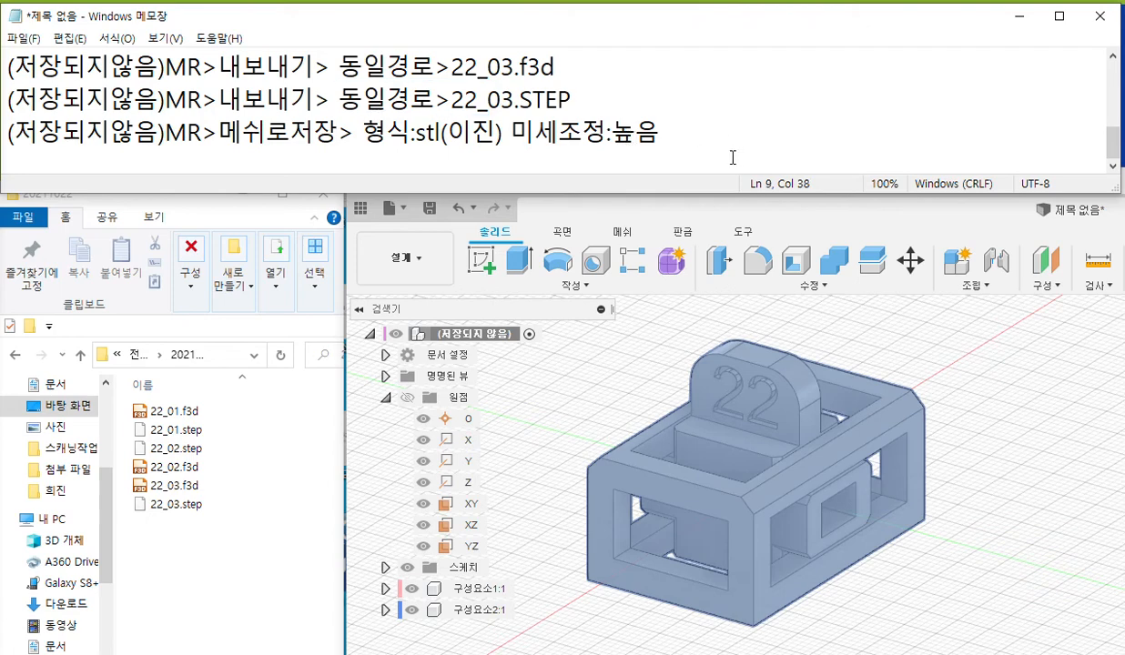
{"action": "key", "text": "ctrl+v"}
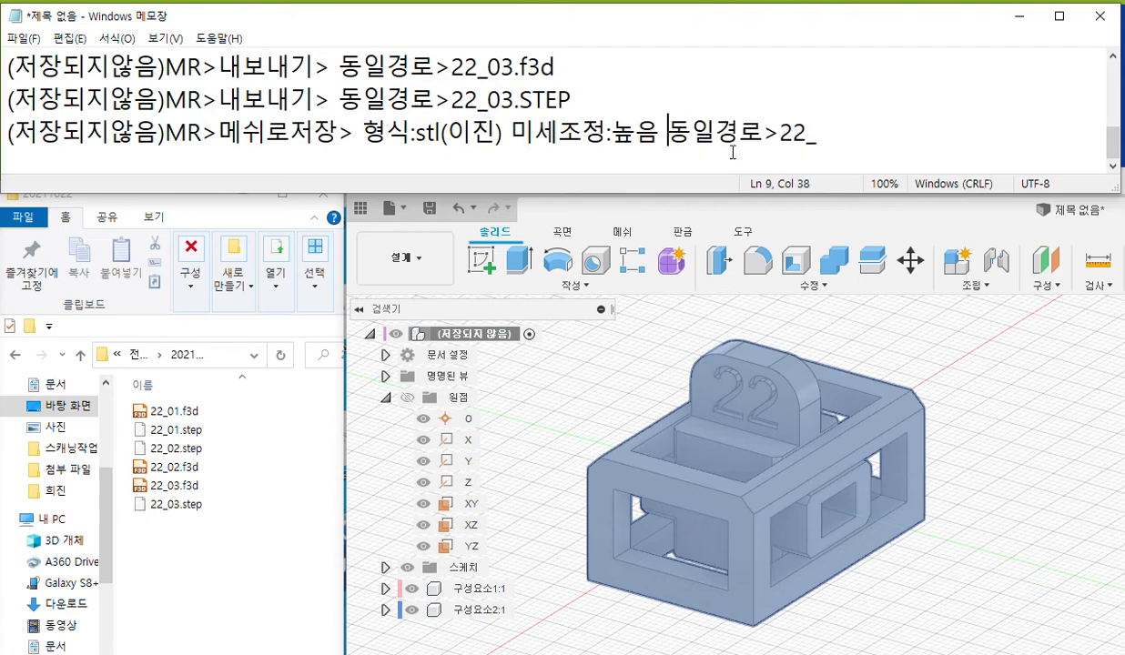
{"action": "type", "text": ">"}
{"action": "key", "text": "End"}
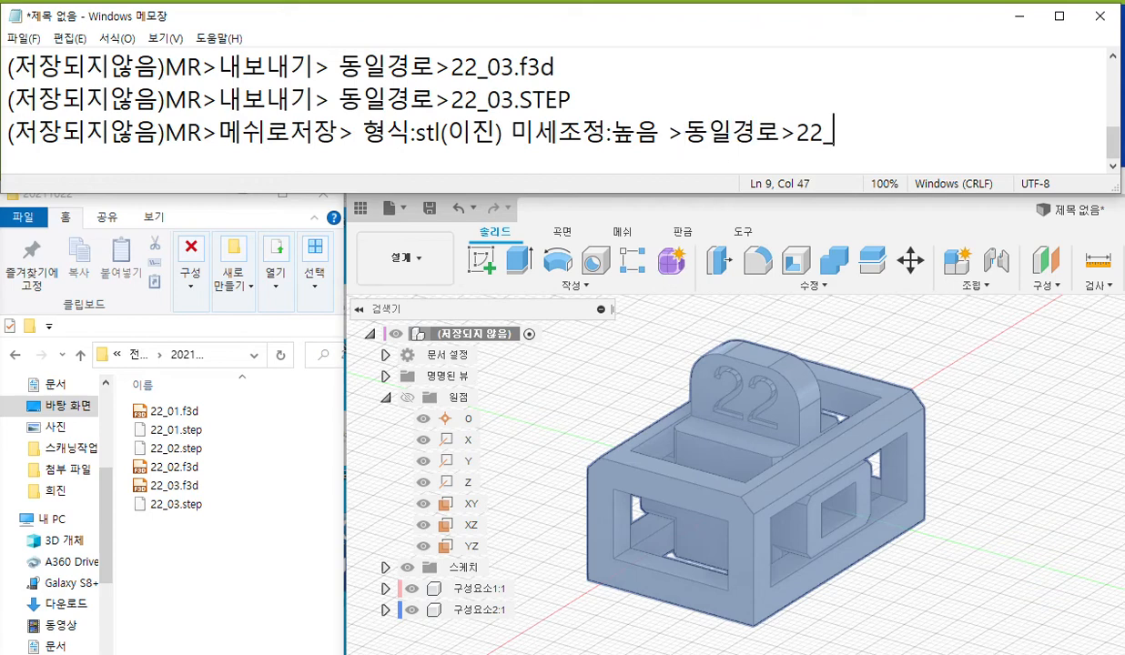
{"action": "type", "text": "04"}
{"action": "left_click_drag", "start_coordinate": [411, 135], "coordinate": [443, 136]}
{"action": "key", "text": "ctrl+c"}
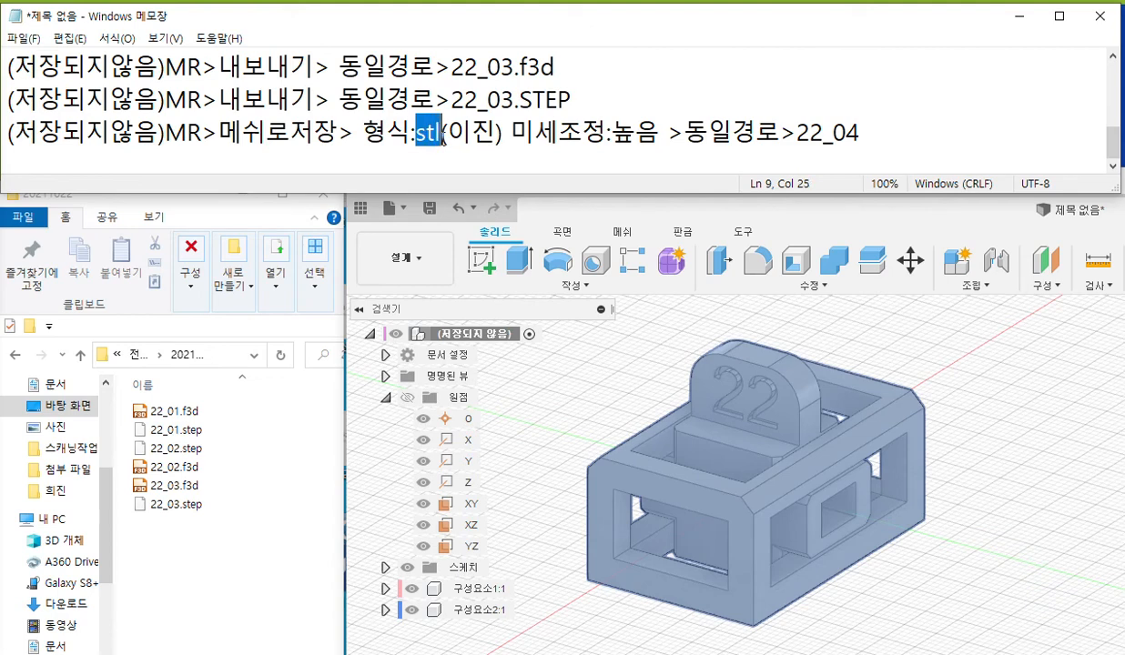
{"action": "left_click", "coordinate": [903, 137]}
{"action": "type", "text": "."}
{"action": "key", "text": "ctrl+v"}
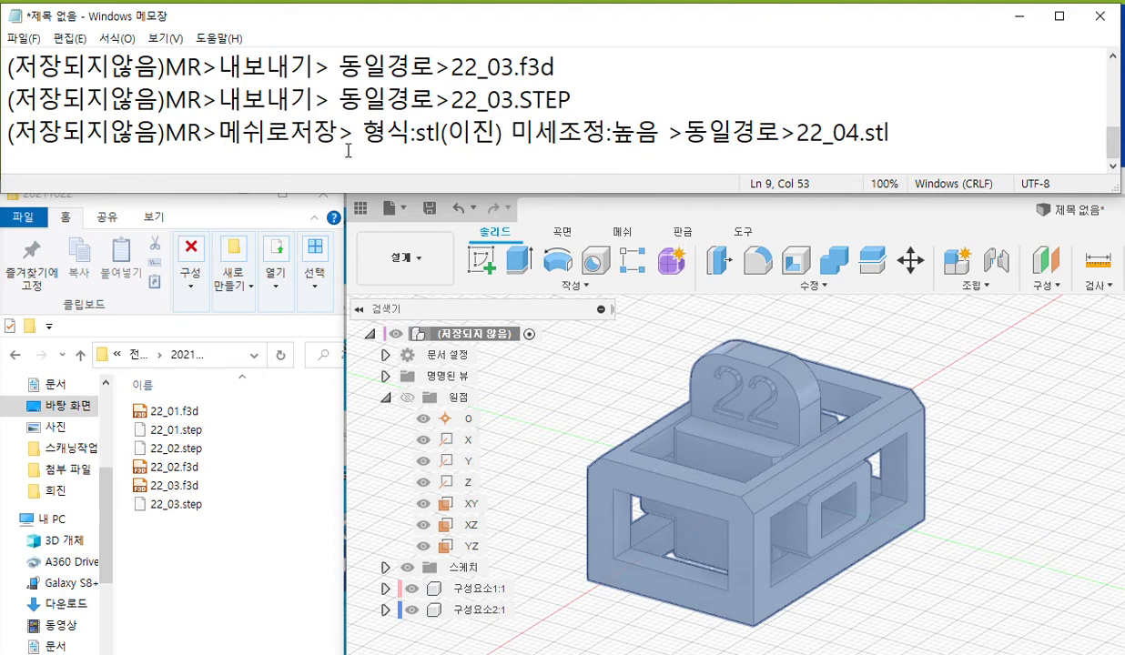
Copy the name "22_04" from the note and, in Fusion 360, save the whole design as an STL(이진) mesh named 22_04 in folder 20211022.
{"action": "left_click_drag", "start_coordinate": [797, 132], "coordinate": [860, 132]}
{"action": "key", "text": "ctrl+c"}
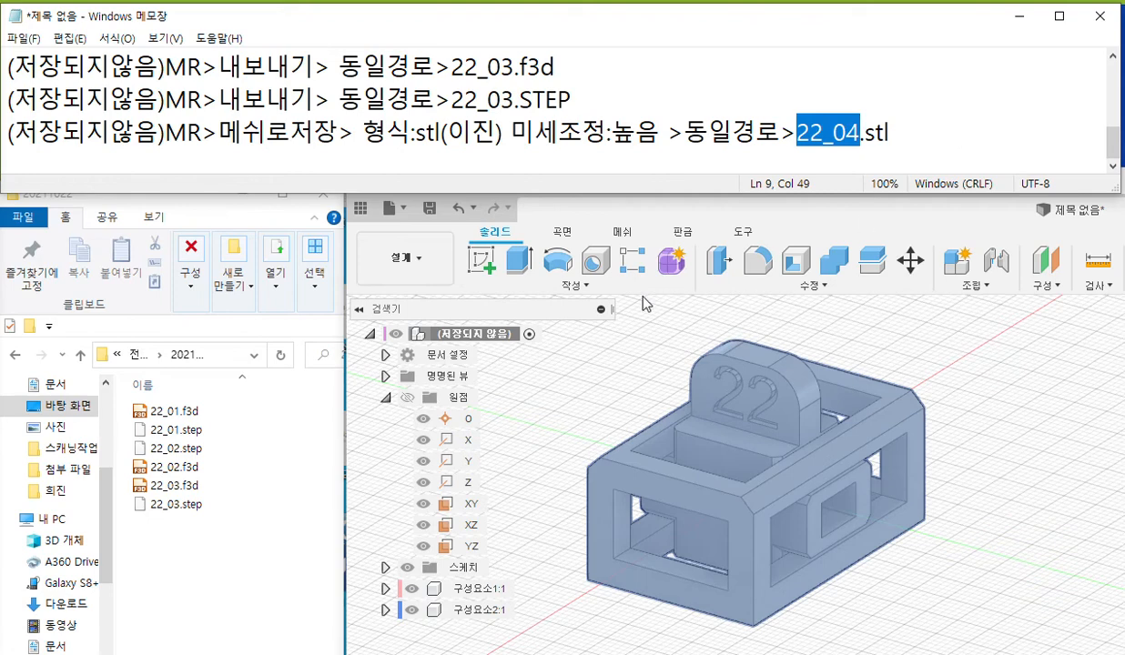
{"action": "right_click", "coordinate": [480, 337]}
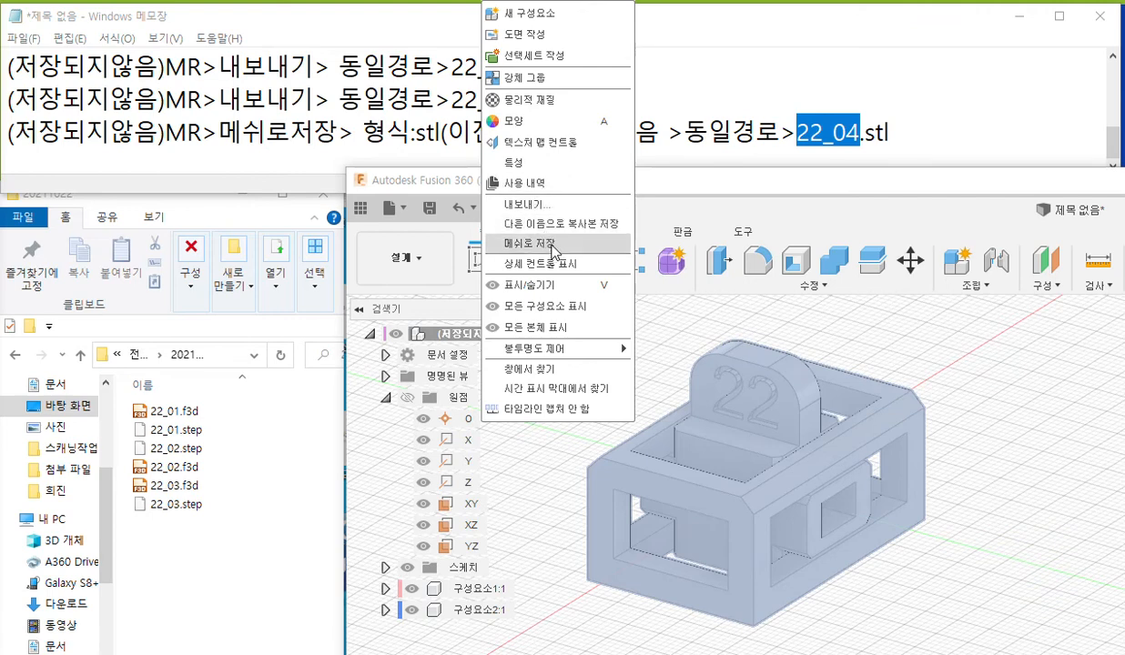
{"action": "left_click", "coordinate": [554, 252]}
{"action": "left_click_drag", "start_coordinate": [851, 208], "coordinate": [654, 193]}
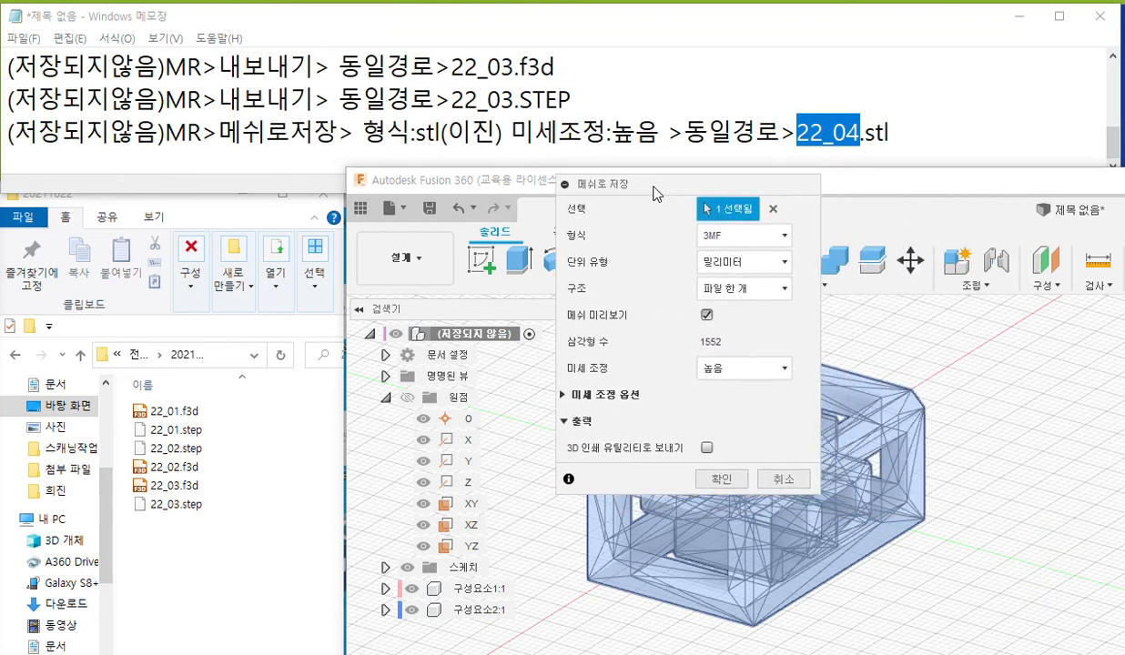
{"action": "left_click", "coordinate": [783, 239]}
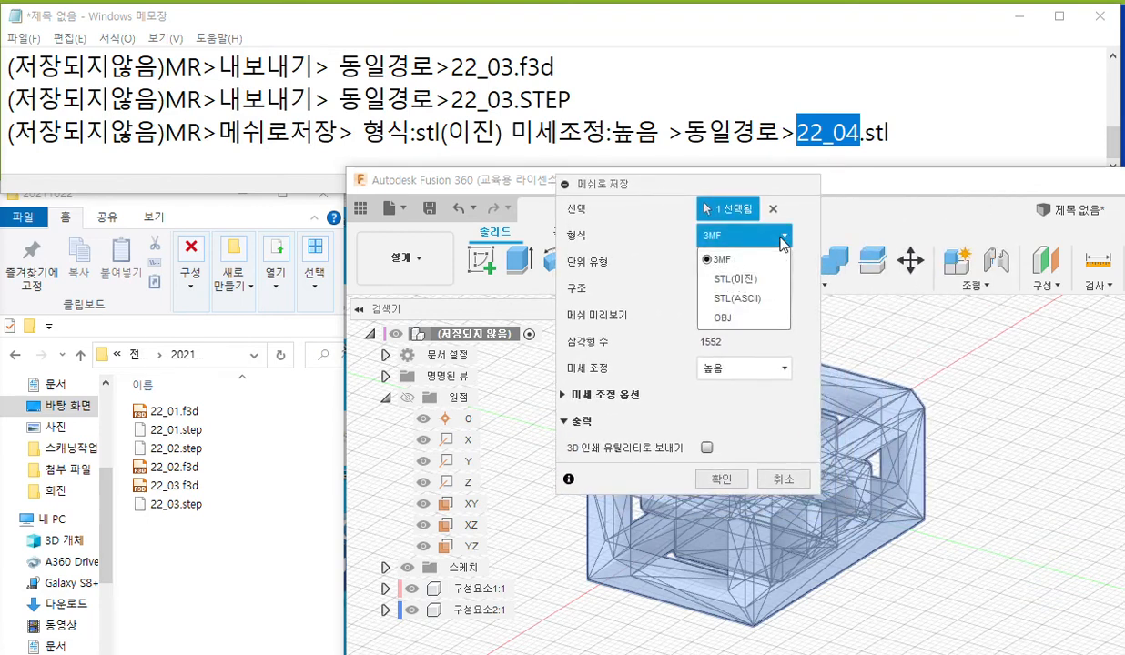
{"action": "left_click", "coordinate": [758, 288]}
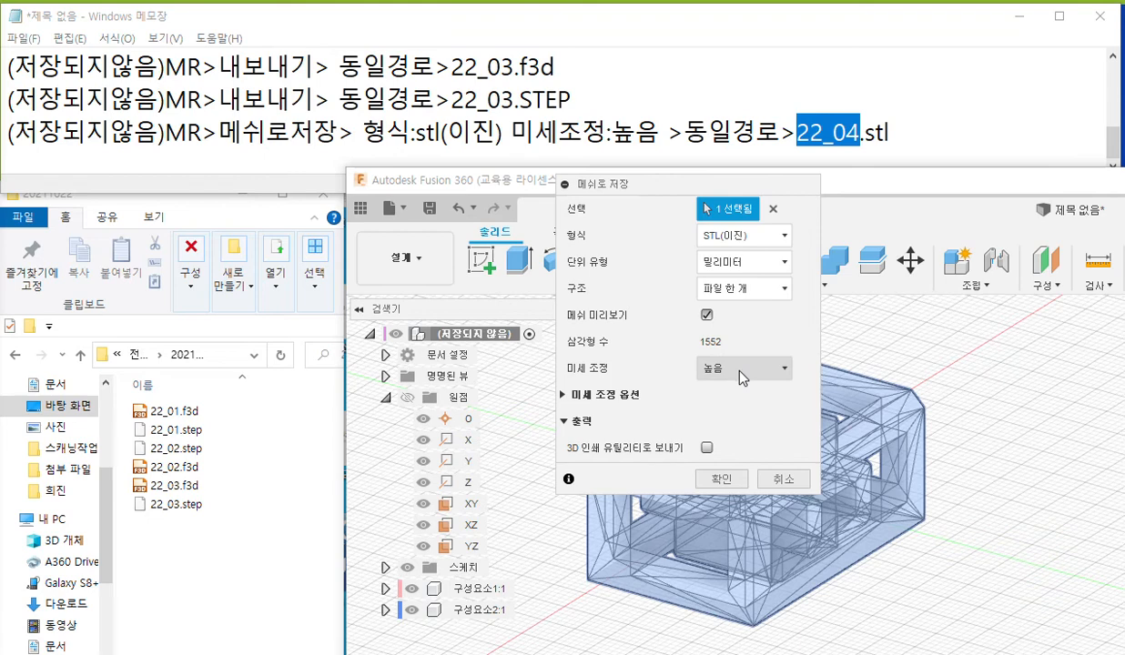
{"action": "left_click", "coordinate": [722, 481]}
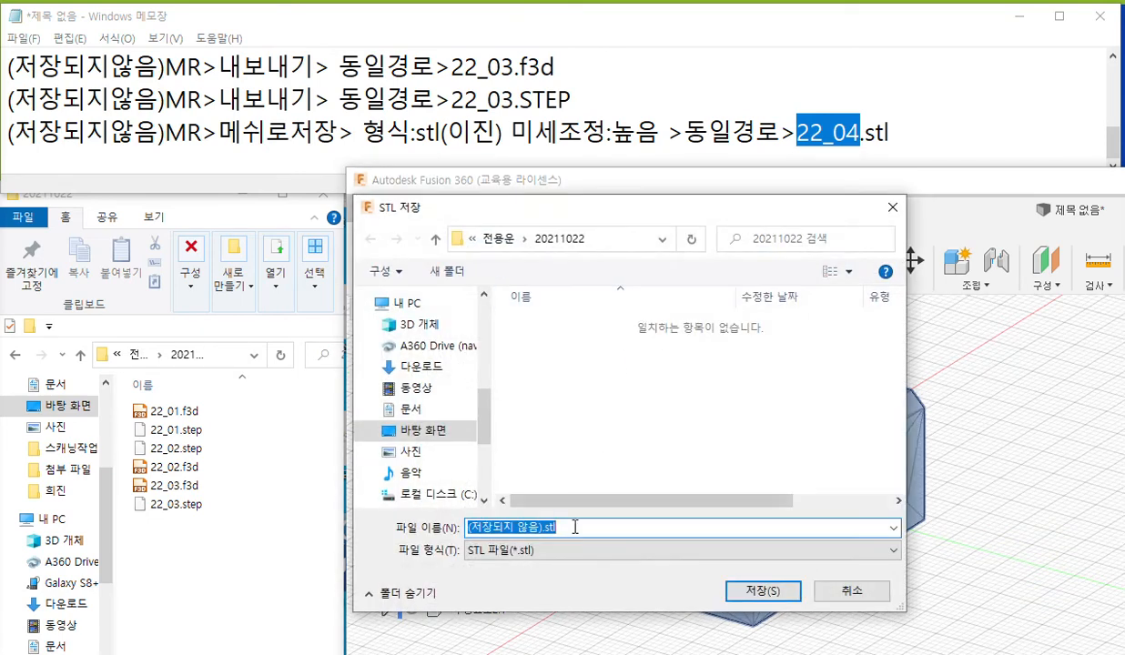
{"action": "key", "text": "ctrl+v"}
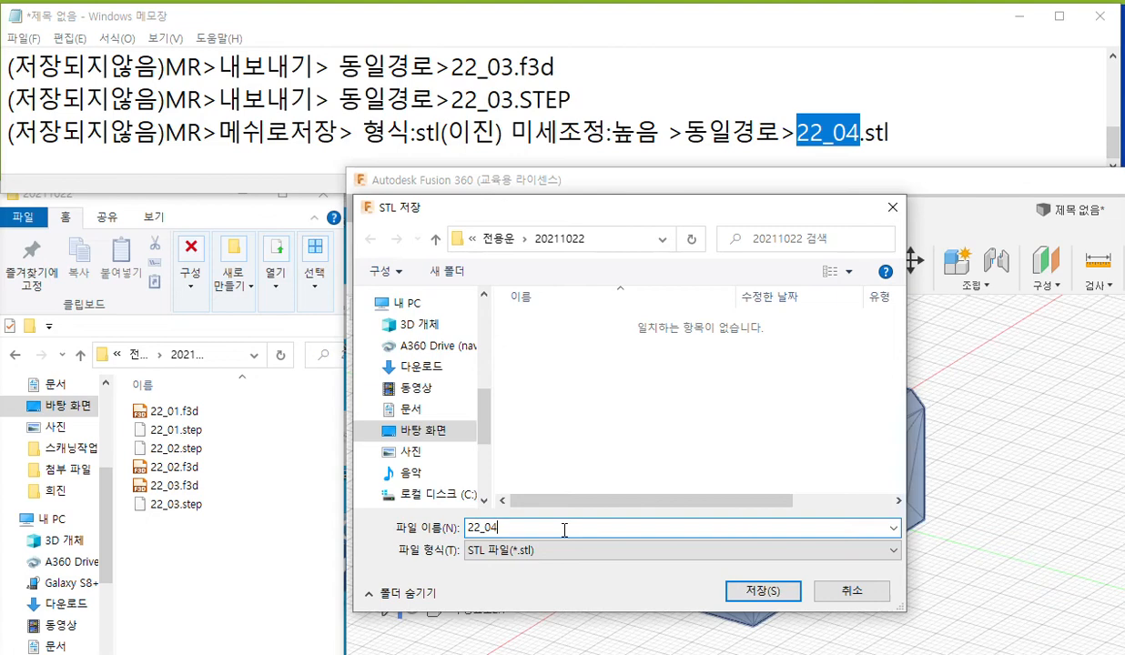
{"action": "left_click", "coordinate": [759, 594]}
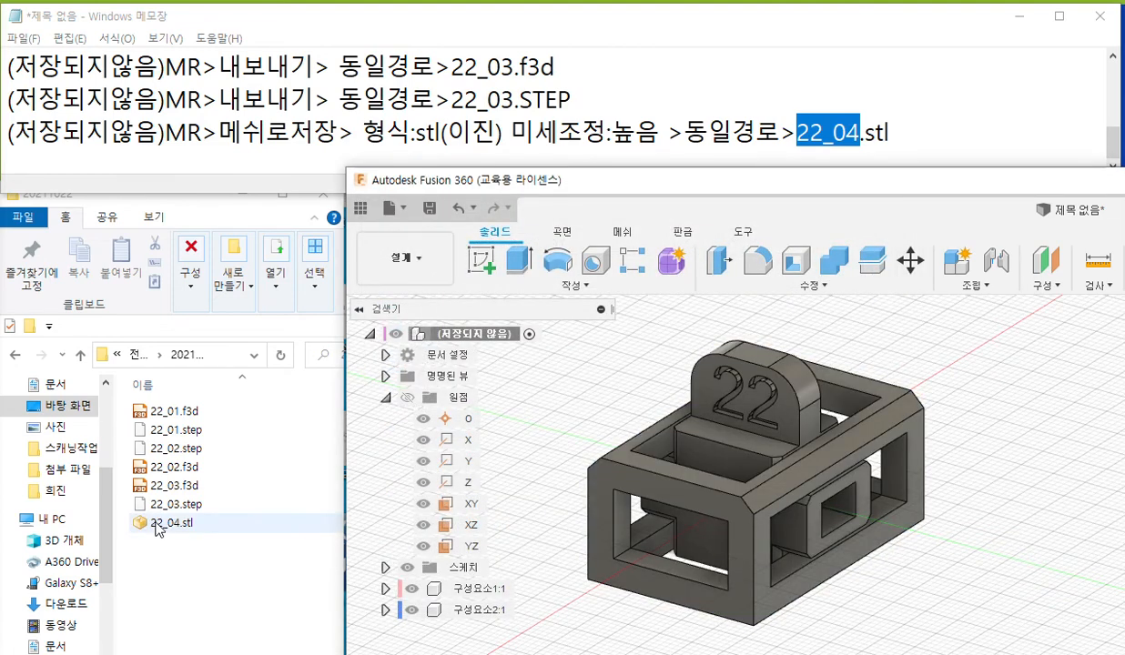
Load 22_04.stl from folder 20211022 into Ultimaker Cura and inspect the model on the build plate.
{"action": "left_click", "coordinate": [157, 526]}
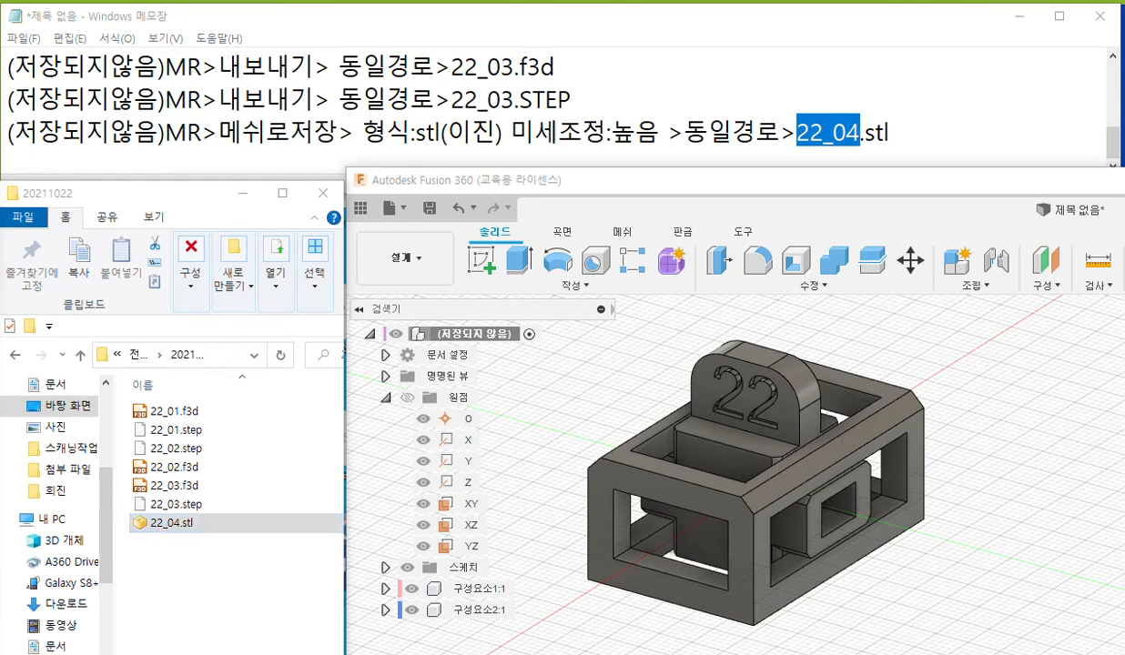
{"action": "left_click", "coordinate": [165, 533]}
{"action": "left_click_drag", "start_coordinate": [165, 533], "coordinate": [678, 417]}
{"action": "scroll", "coordinate": [745, 373], "scroll_direction": "up", "scroll_amount": 10}
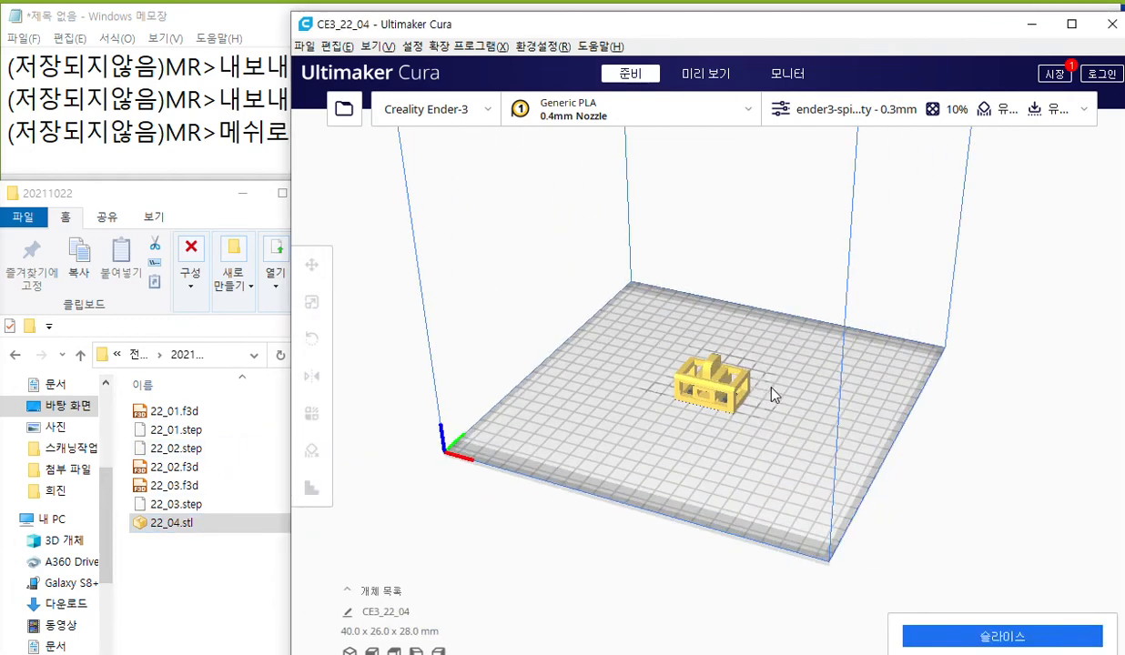
{"action": "mouse_move", "coordinate": [761, 413]}
{"action": "right_mouse_down"}
{"action": "mouse_move", "coordinate": [677, 419]}
{"action": "mouse_move", "coordinate": [657, 374]}
{"action": "mouse_move", "coordinate": [683, 401]}
{"action": "mouse_move", "coordinate": [805, 363]}
{"action": "mouse_move", "coordinate": [823, 344]}
{"action": "mouse_move", "coordinate": [826, 322]}
{"action": "mouse_move", "coordinate": [764, 317]}
{"action": "mouse_move", "coordinate": [897, 334]}
{"action": "mouse_move", "coordinate": [892, 344]}
{"action": "mouse_move", "coordinate": [716, 334]}
{"action": "mouse_move", "coordinate": [884, 384]}
{"action": "mouse_move", "coordinate": [769, 451]}
{"action": "mouse_move", "coordinate": [761, 426]}
{"action": "right_mouse_up"}
{"action": "right_click_drag", "start_coordinate": [898, 239], "coordinate": [792, 247]}
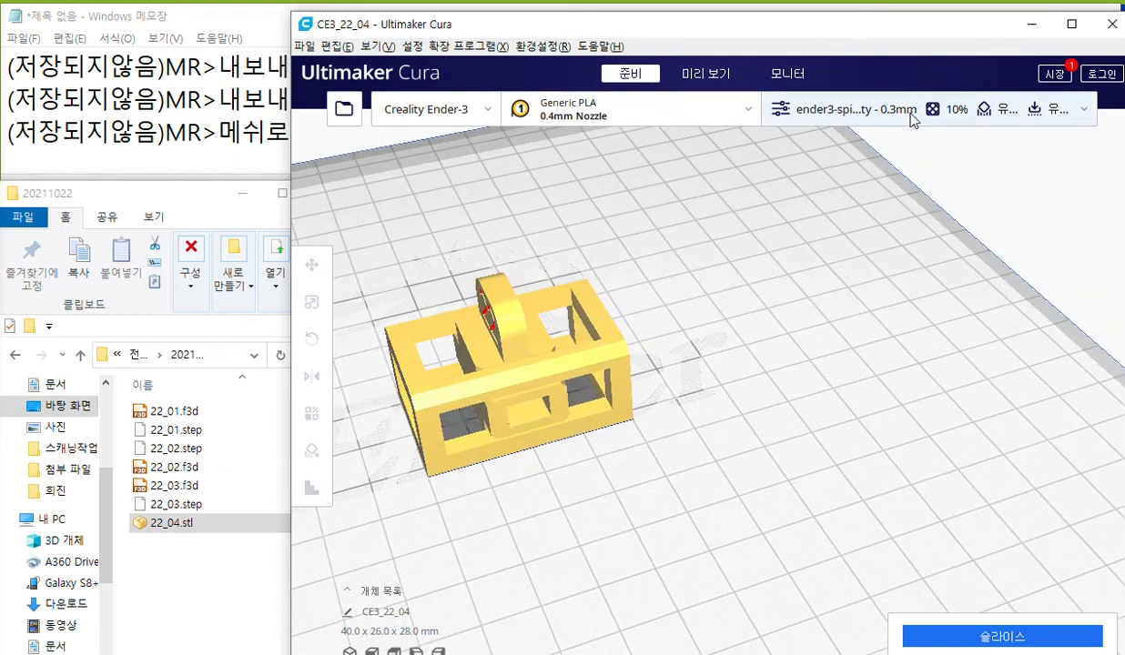
Set the infill density (내부채움 밀도) to 50% in the print settings.
{"action": "left_click", "coordinate": [879, 110]}
{"action": "left_click_drag", "start_coordinate": [1056, 256], "coordinate": [1059, 319]}
{"action": "scroll", "coordinate": [1018, 315], "scroll_direction": "down", "scroll_amount": 3}
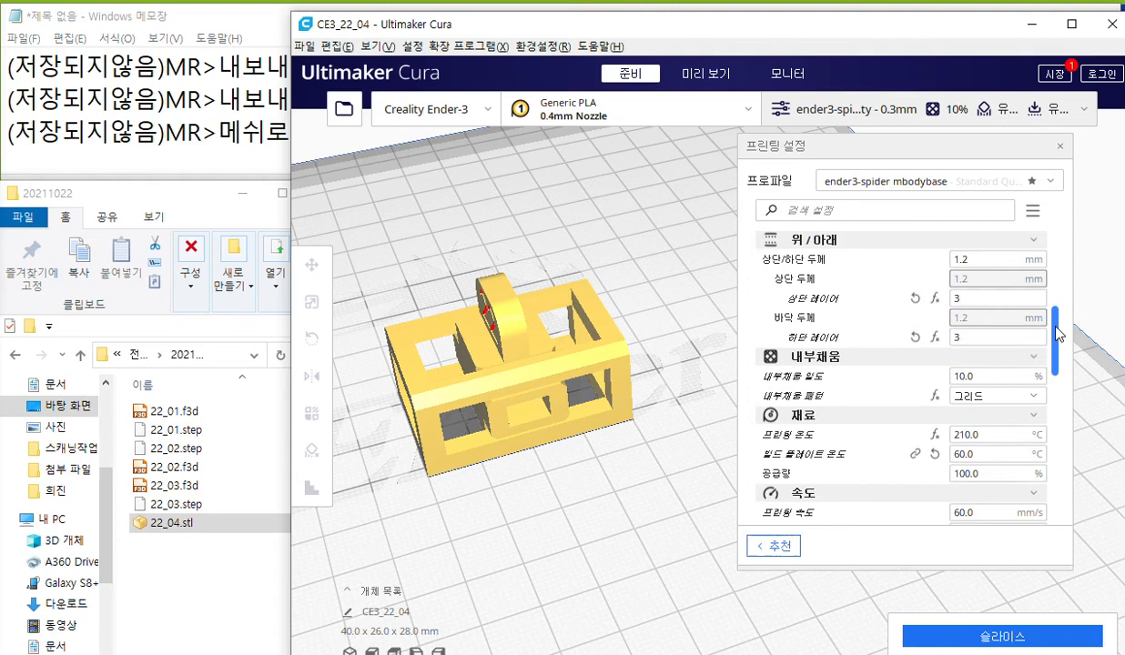
{"action": "left_click", "coordinate": [972, 307]}
{"action": "double_click", "coordinate": [972, 307]}
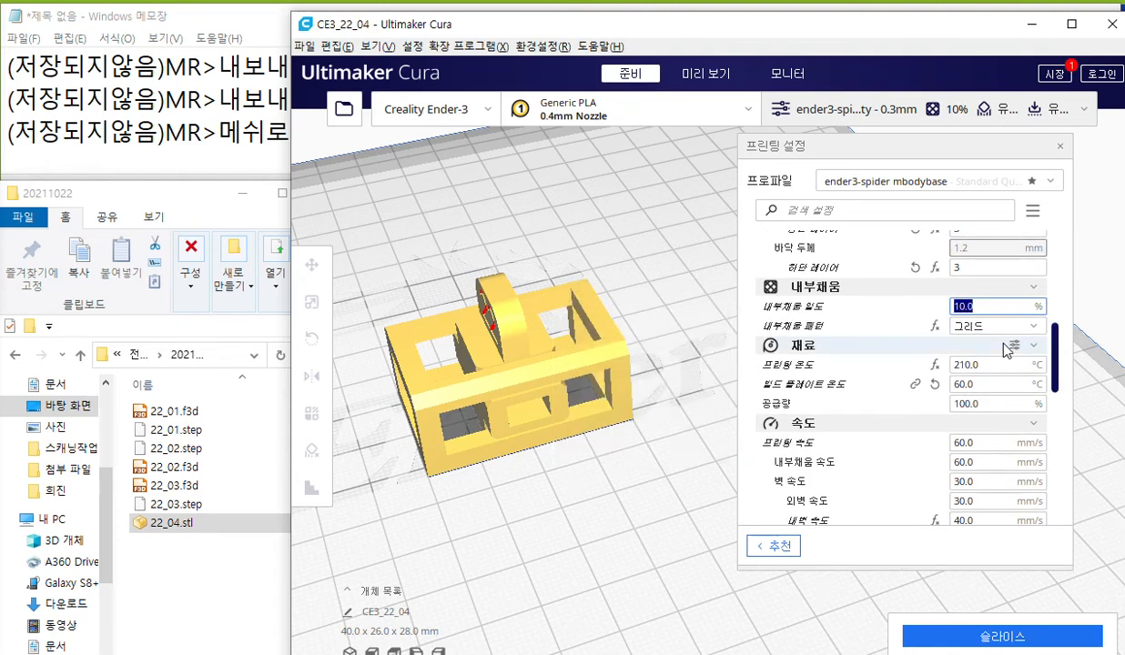
{"action": "type", "text": "50"}
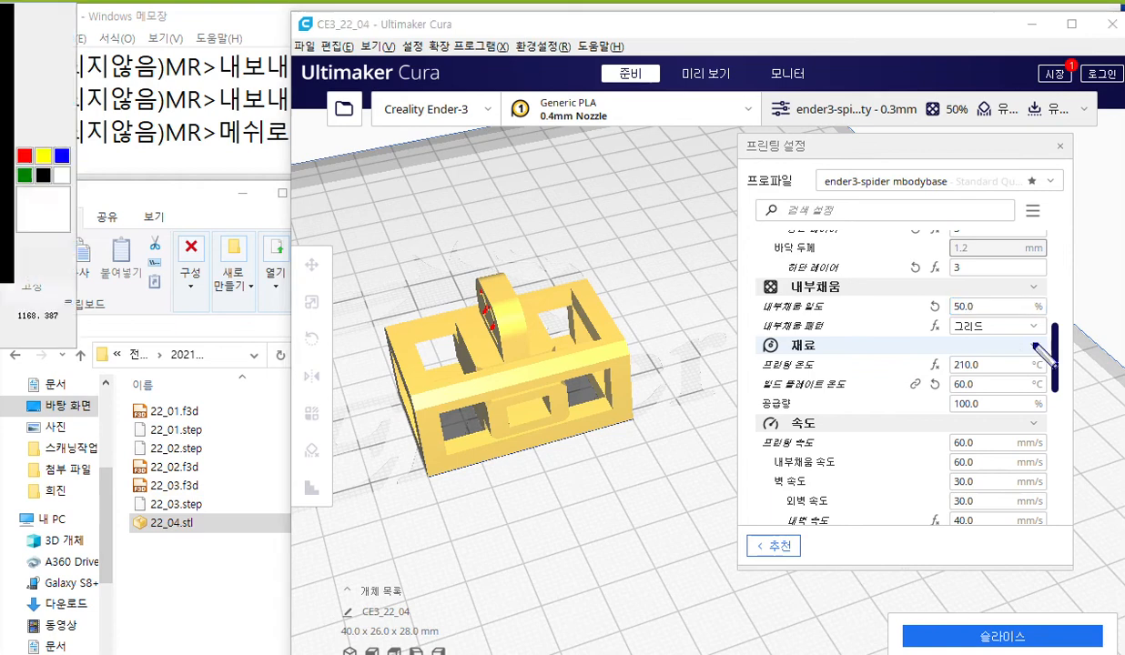
With the screen pen, underline the infill heading and the infill density row, and handwrite "50" beside the density value.
{"action": "left_click_drag", "start_coordinate": [752, 295], "coordinate": [839, 294]}
{"action": "left_click_drag", "start_coordinate": [752, 319], "coordinate": [1049, 320]}
{"action": "mouse_move", "coordinate": [989, 276]}
{"action": "left_mouse_down"}
{"action": "mouse_move", "coordinate": [984, 314]}
{"action": "mouse_move", "coordinate": [999, 282]}
{"action": "mouse_move", "coordinate": [1016, 300]}
{"action": "mouse_move", "coordinate": [1026, 287]}
{"action": "left_mouse_up"}
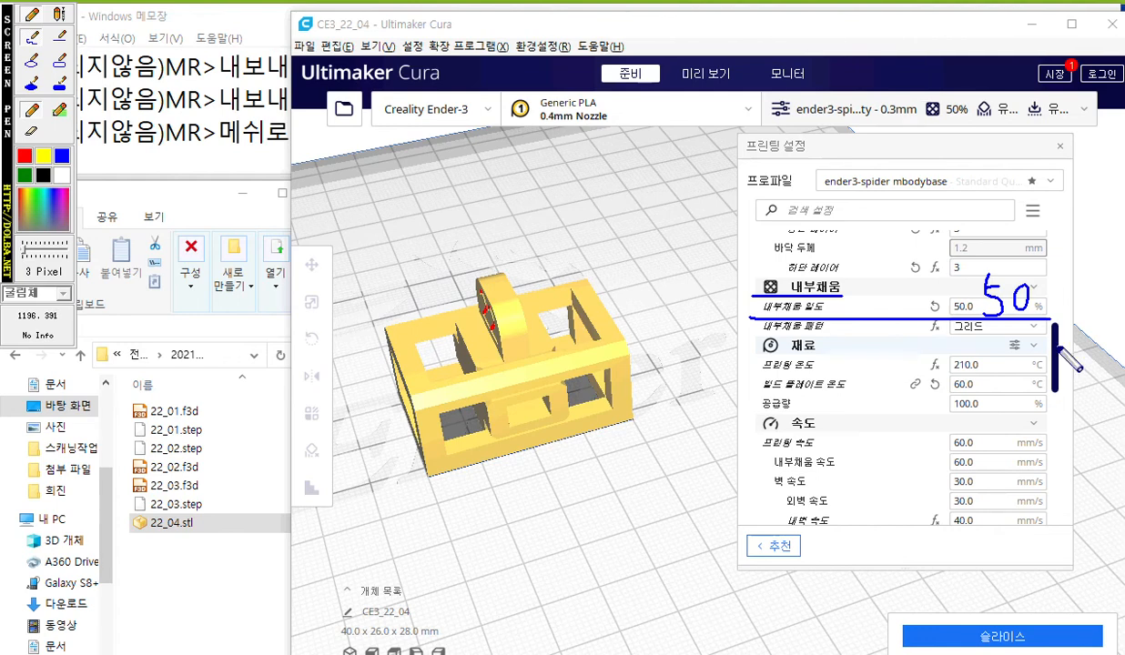
With the screen pen, tick the support generation (서포트 생성) row, underline support placement (서포트 배치) and handwrite "어디에나" beside it.
{"action": "key", "text": "Escape"}
{"action": "left_click_drag", "start_coordinate": [1059, 351], "coordinate": [1060, 434]}
{"action": "scroll", "coordinate": [1061, 424], "scroll_direction": "down", "scroll_amount": 3}
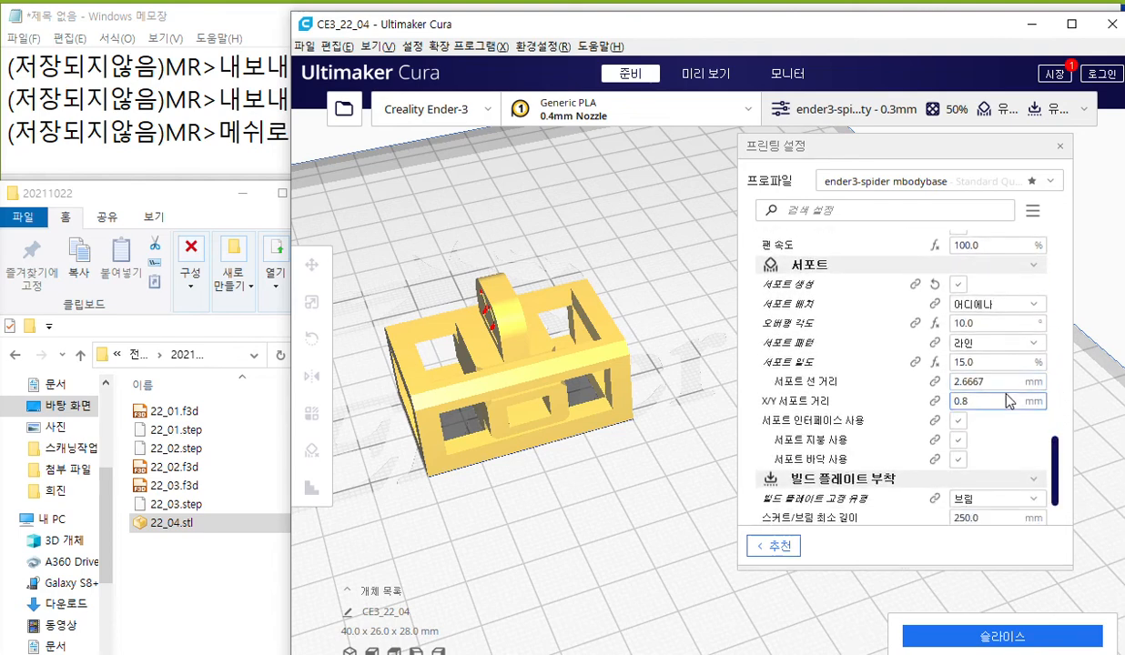
{"action": "mouse_move", "coordinate": [1022, 314]}
{"action": "key", "text": "F12"}
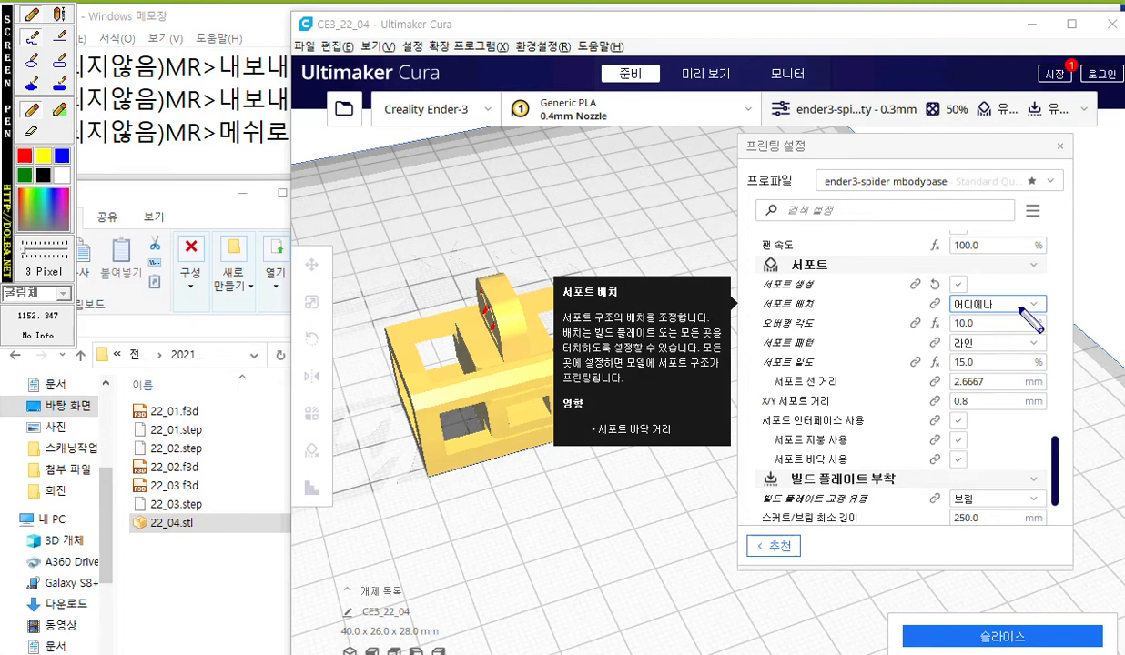
{"action": "left_click_drag", "start_coordinate": [953, 272], "coordinate": [978, 272]}
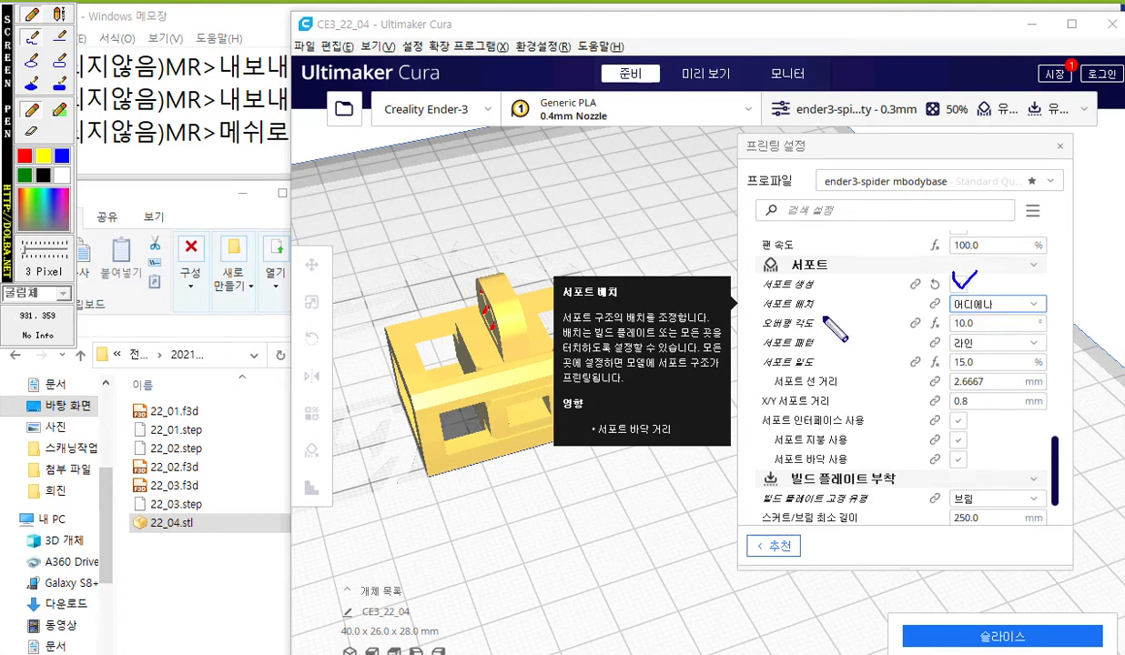
{"action": "mouse_move", "coordinate": [748, 312]}
{"action": "left_mouse_down"}
{"action": "mouse_move", "coordinate": [998, 313]}
{"action": "mouse_move", "coordinate": [1041, 294]}
{"action": "mouse_move", "coordinate": [1044, 313]}
{"action": "mouse_move", "coordinate": [1070, 314]}
{"action": "mouse_move", "coordinate": [1079, 293]}
{"action": "mouse_move", "coordinate": [1089, 313]}
{"action": "mouse_move", "coordinate": [1124, 312]}
{"action": "left_mouse_up"}
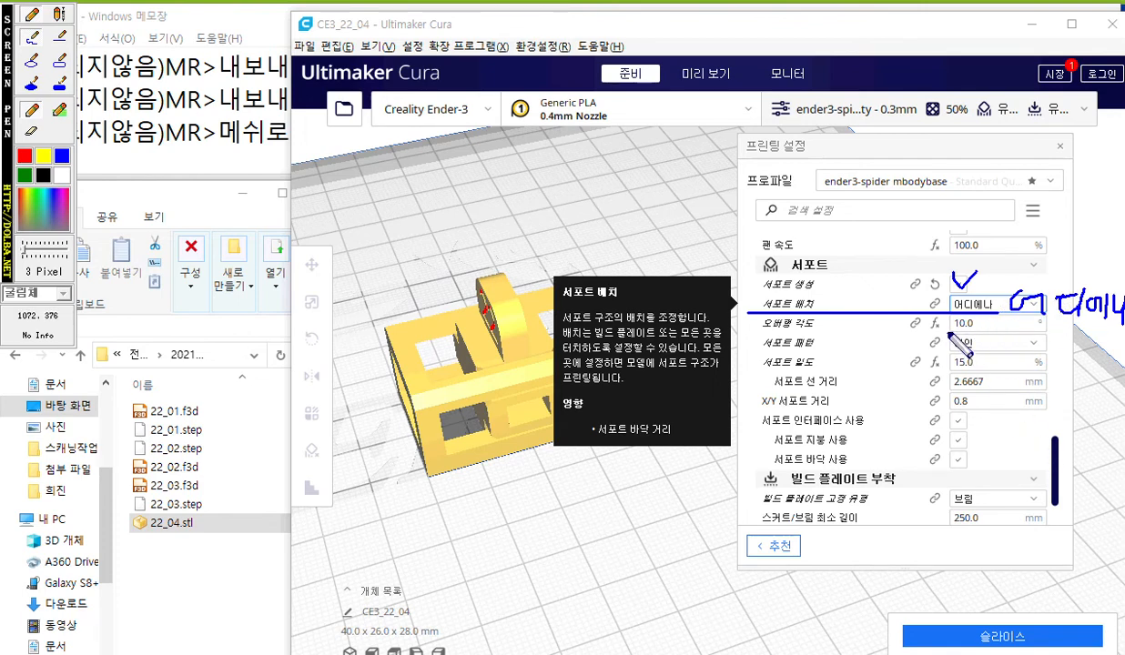
Handwrite "10", "라인" and "15" beside overhang angle, support pattern and support density, and tick the support interface, roof and floor rows.
{"action": "mouse_move", "coordinate": [985, 330]}
{"action": "left_mouse_down"}
{"action": "mouse_move", "coordinate": [1001, 313]}
{"action": "mouse_move", "coordinate": [973, 350]}
{"action": "mouse_move", "coordinate": [993, 356]}
{"action": "left_mouse_up"}
{"action": "mouse_move", "coordinate": [994, 346]}
{"action": "left_mouse_down"}
{"action": "mouse_move", "coordinate": [1013, 341]}
{"action": "mouse_move", "coordinate": [1045, 362]}
{"action": "left_mouse_up"}
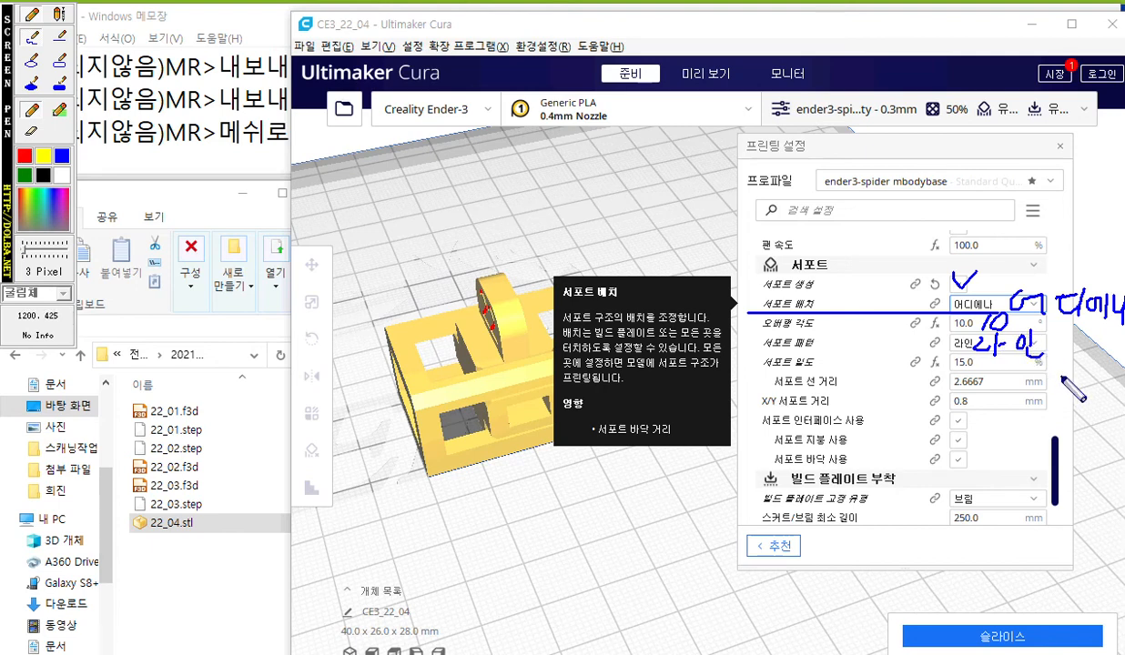
{"action": "left_click_drag", "start_coordinate": [979, 357], "coordinate": [983, 377]}
{"action": "mouse_move", "coordinate": [946, 418]}
{"action": "left_mouse_down"}
{"action": "mouse_move", "coordinate": [965, 414]}
{"action": "mouse_move", "coordinate": [967, 451]}
{"action": "left_mouse_up"}
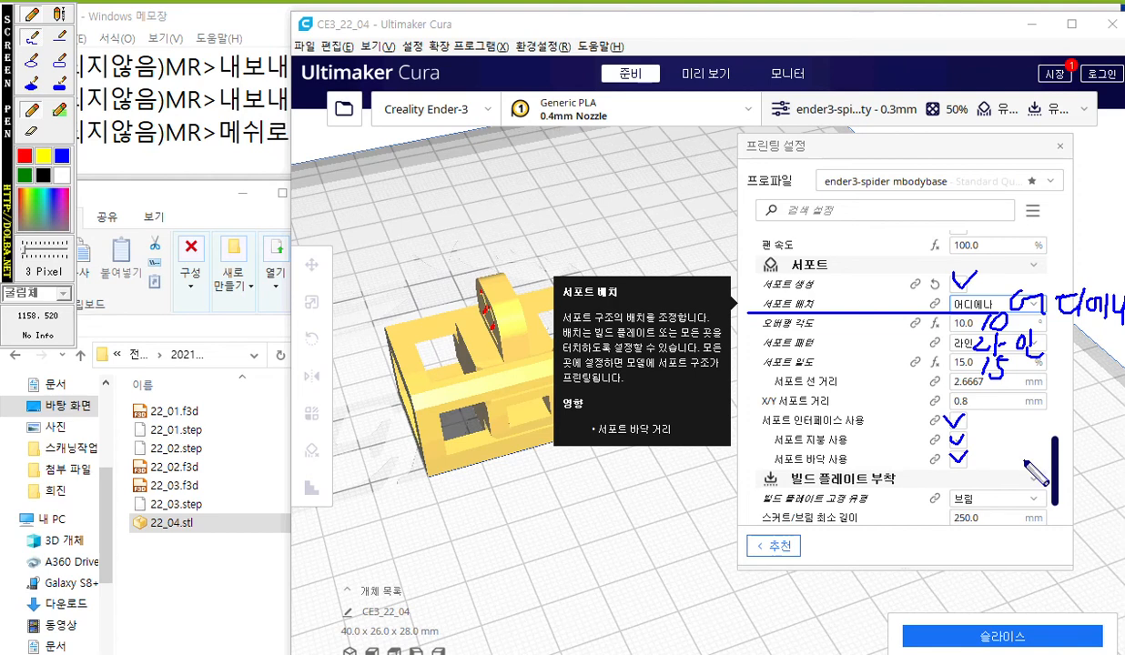
In the build plate adhesion section, handwrite "브림" beside the adhesion type, underline the brim line count (브림 선 수) and handwrite "10" beside its value.
{"action": "left_click_drag", "start_coordinate": [1050, 501], "coordinate": [1049, 475]}
{"action": "key", "text": "Escape"}
{"action": "left_click_drag", "start_coordinate": [1055, 386], "coordinate": [1057, 515]}
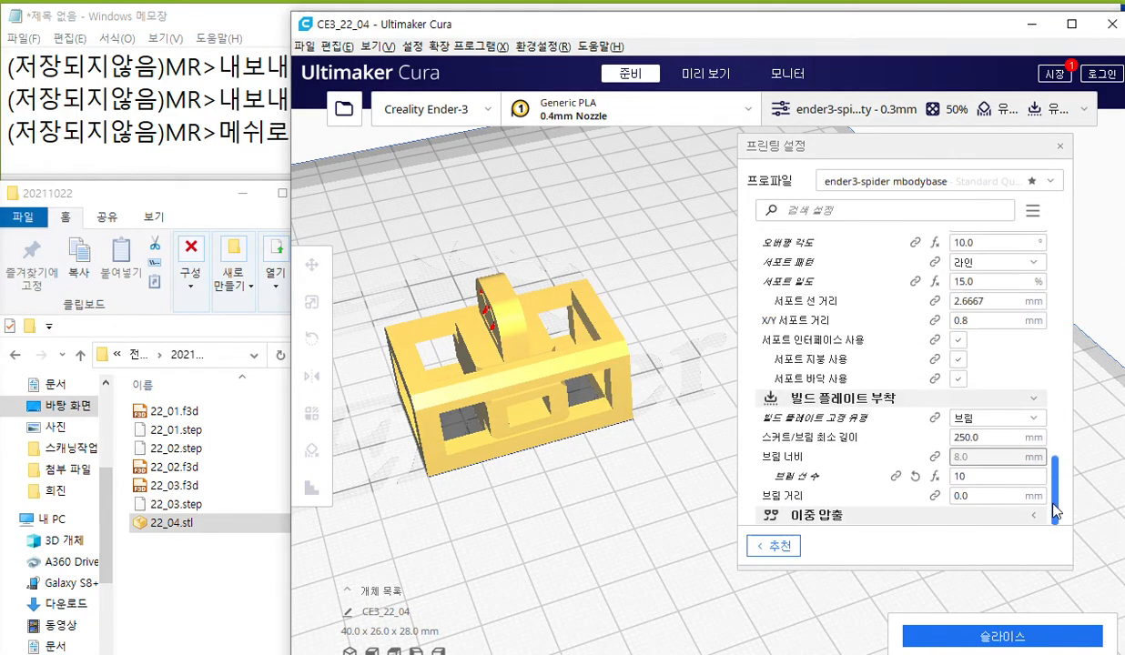
{"action": "left_click_drag", "start_coordinate": [983, 477], "coordinate": [847, 503]}
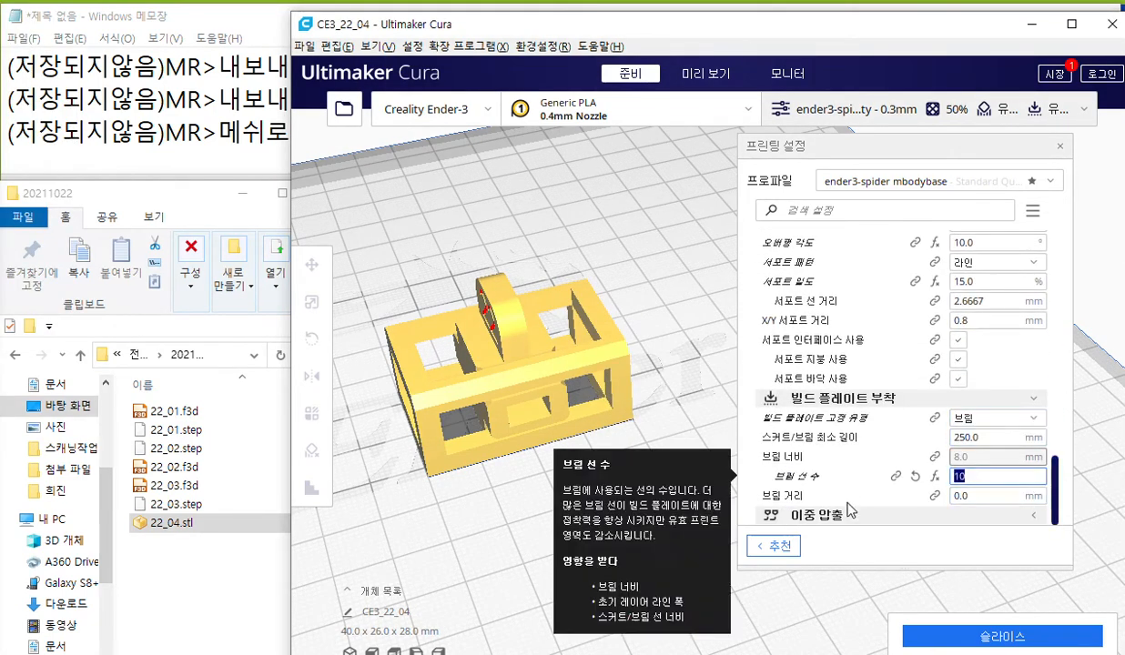
{"action": "key", "text": "F12"}
{"action": "mouse_move", "coordinate": [976, 394]}
{"action": "left_mouse_down"}
{"action": "mouse_move", "coordinate": [977, 419]}
{"action": "mouse_move", "coordinate": [987, 406]}
{"action": "left_mouse_up"}
{"action": "mouse_move", "coordinate": [977, 419]}
{"action": "left_mouse_down"}
{"action": "mouse_move", "coordinate": [1013, 414]}
{"action": "mouse_move", "coordinate": [1021, 429]}
{"action": "left_mouse_up"}
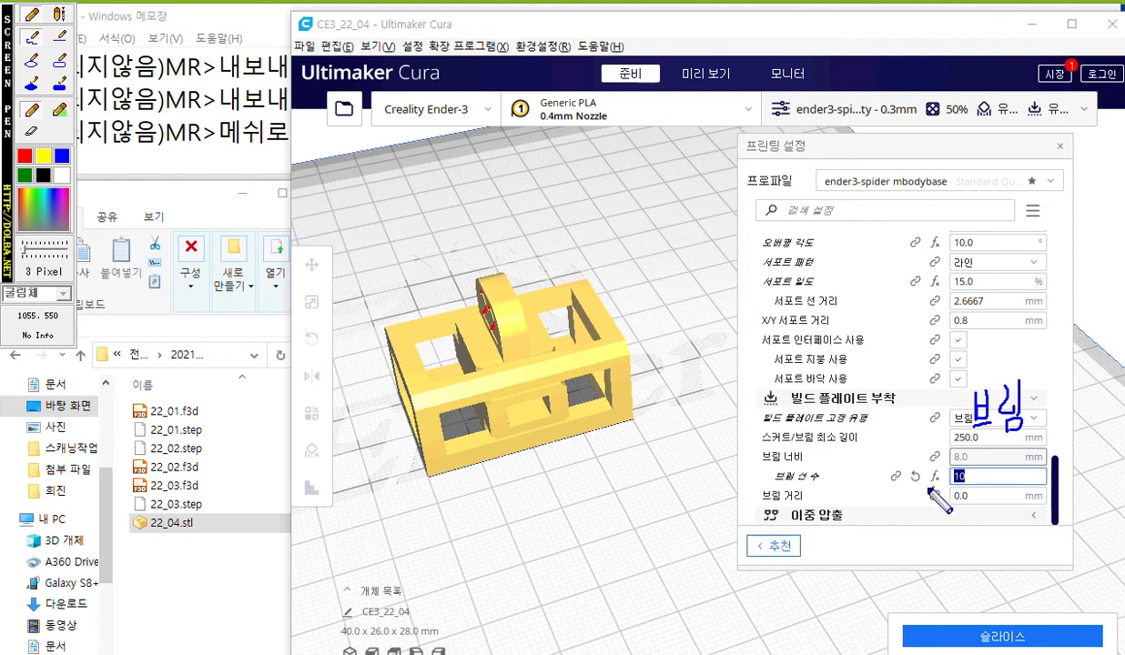
{"action": "left_click_drag", "start_coordinate": [761, 484], "coordinate": [878, 485]}
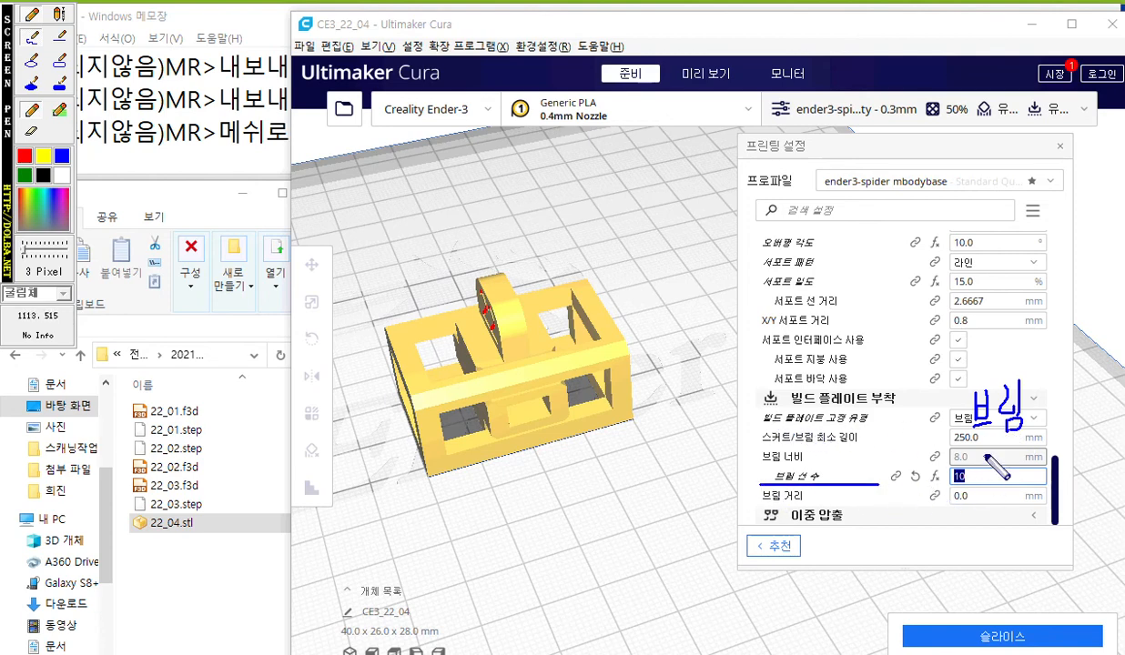
{"action": "left_click_drag", "start_coordinate": [982, 460], "coordinate": [977, 492]}
{"action": "mouse_move", "coordinate": [1002, 458]}
{"action": "left_mouse_down"}
{"action": "mouse_move", "coordinate": [989, 482]}
{"action": "mouse_move", "coordinate": [1003, 458]}
{"action": "left_mouse_up"}
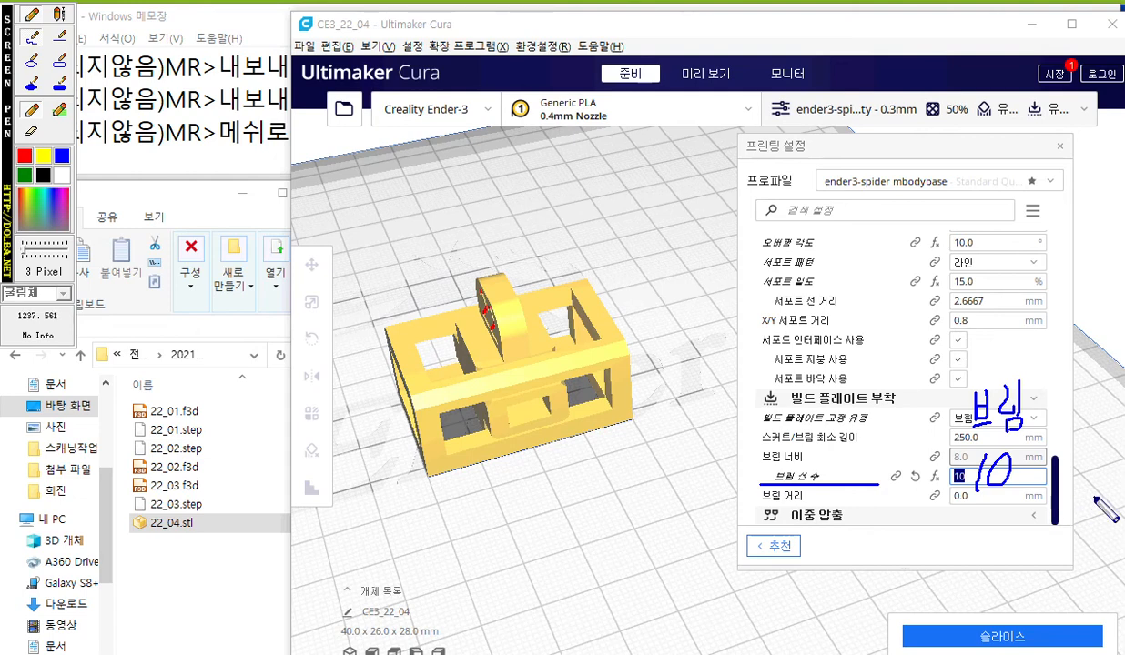
Clear the pen marks and review the quality (품질) settings, from layer height to the initial layer line width.
{"action": "key", "text": "Escape"}
{"action": "left_click_drag", "start_coordinate": [1061, 480], "coordinate": [1067, 247]}
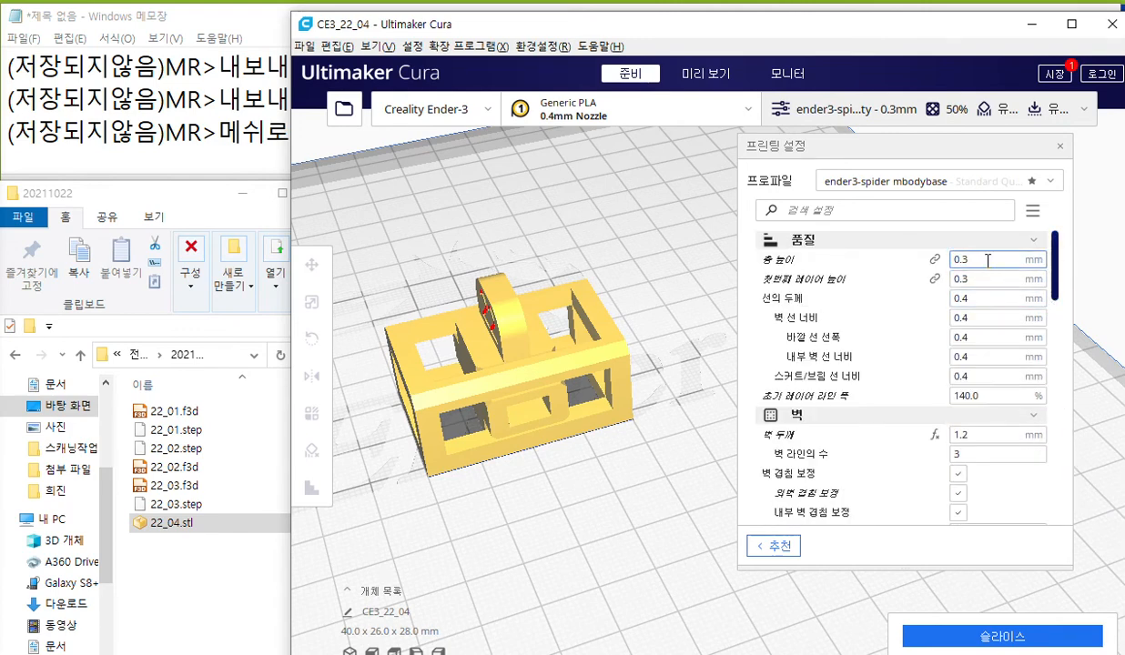
{"action": "mouse_move", "coordinate": [988, 260]}
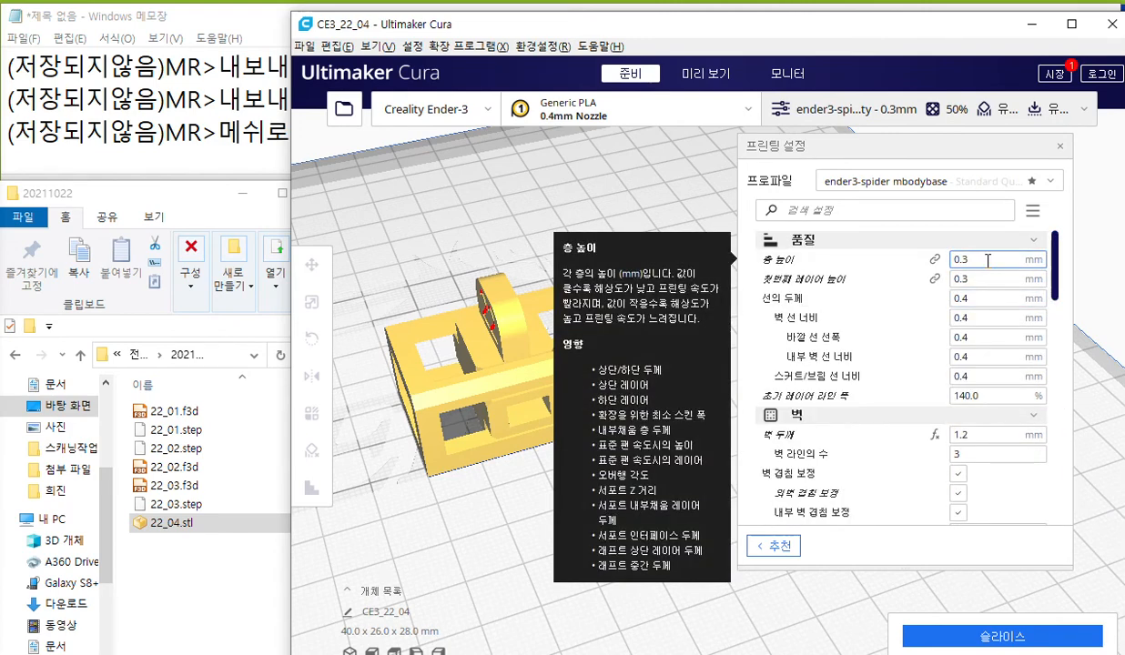
{"action": "mouse_move", "coordinate": [992, 281]}
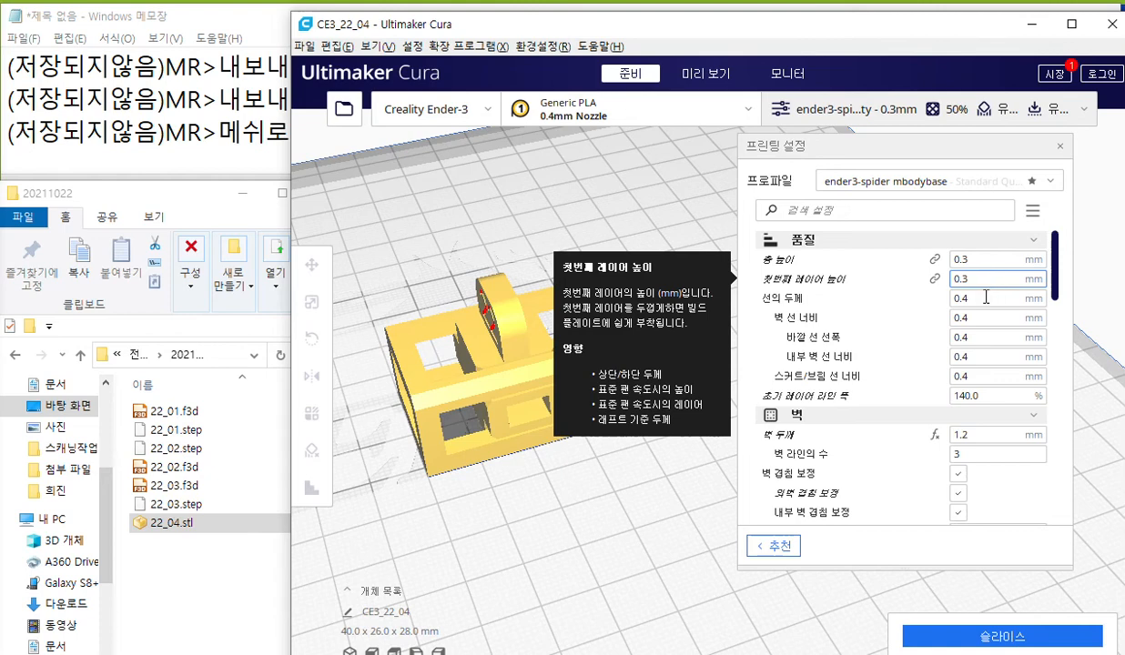
{"action": "mouse_move", "coordinate": [985, 302]}
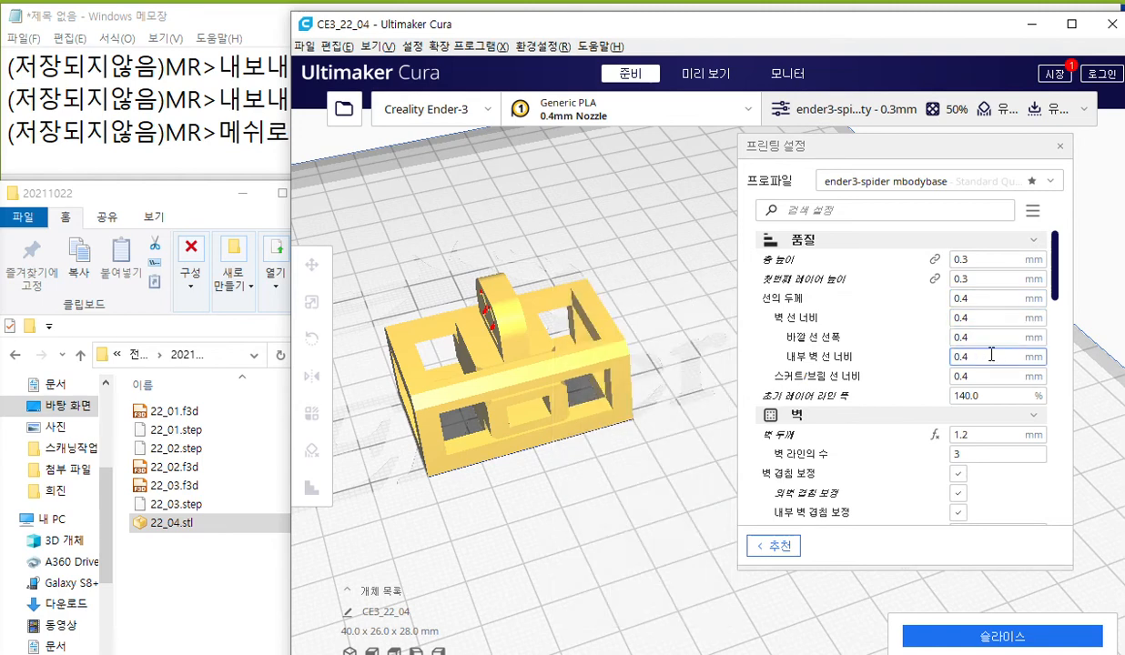
{"action": "mouse_move", "coordinate": [989, 376]}
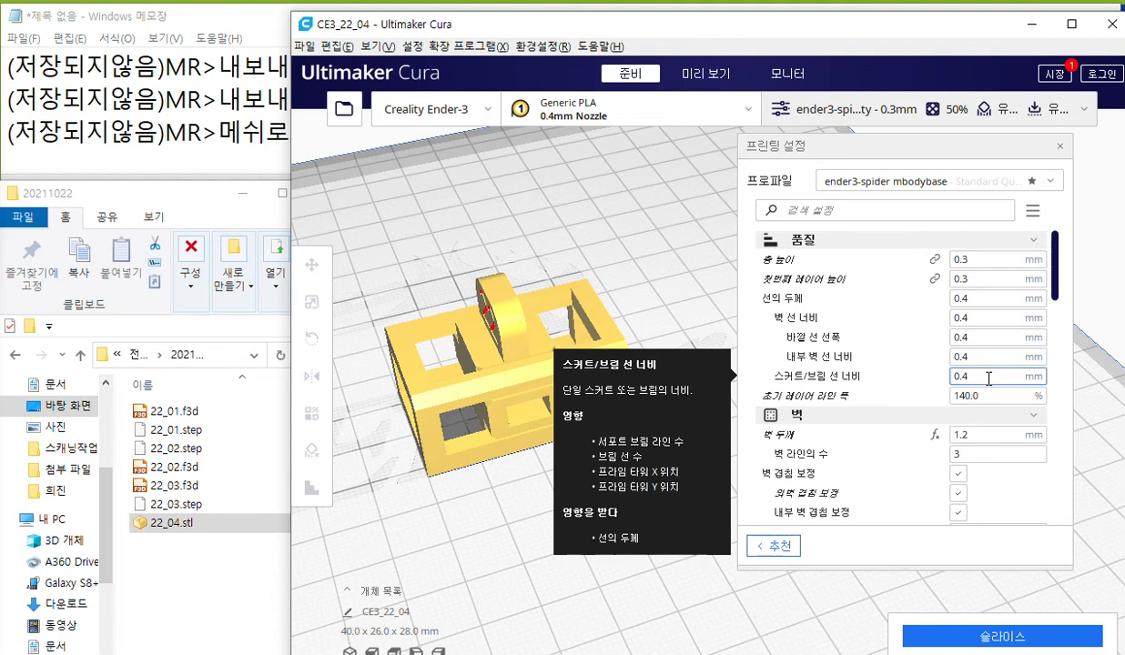
{"action": "mouse_move", "coordinate": [993, 396]}
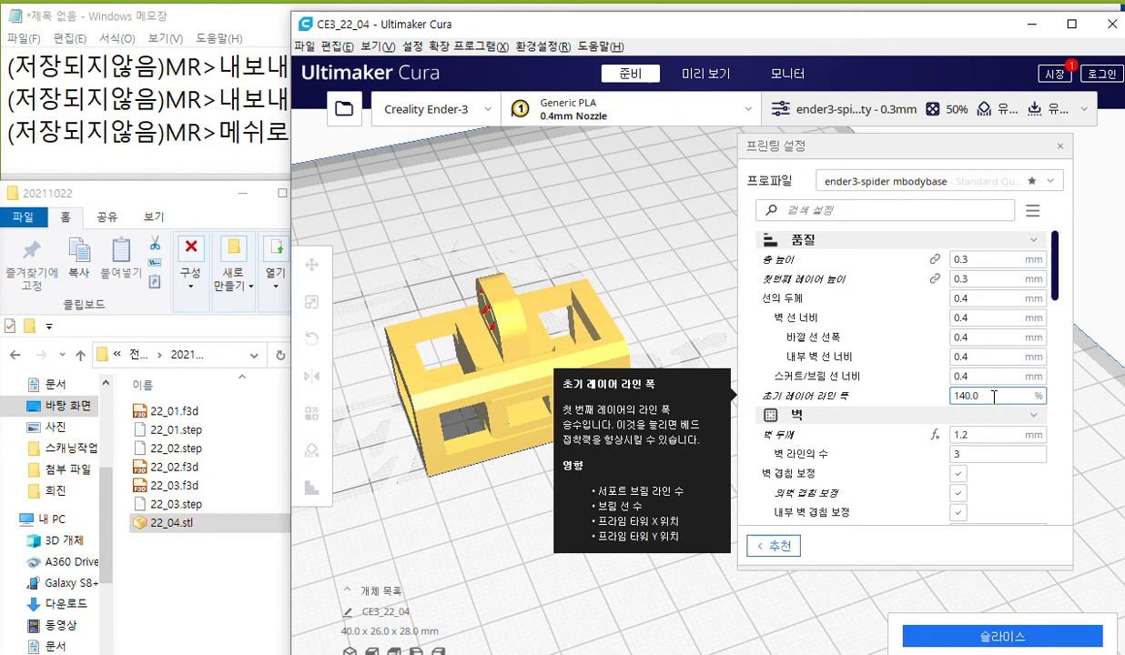
{"action": "double_click", "coordinate": [993, 396]}
Review the wall, top/bottom, infill and material settings, including printing temperature, build plate temperature and flow.
{"action": "left_click_drag", "start_coordinate": [1059, 280], "coordinate": [1062, 320]}
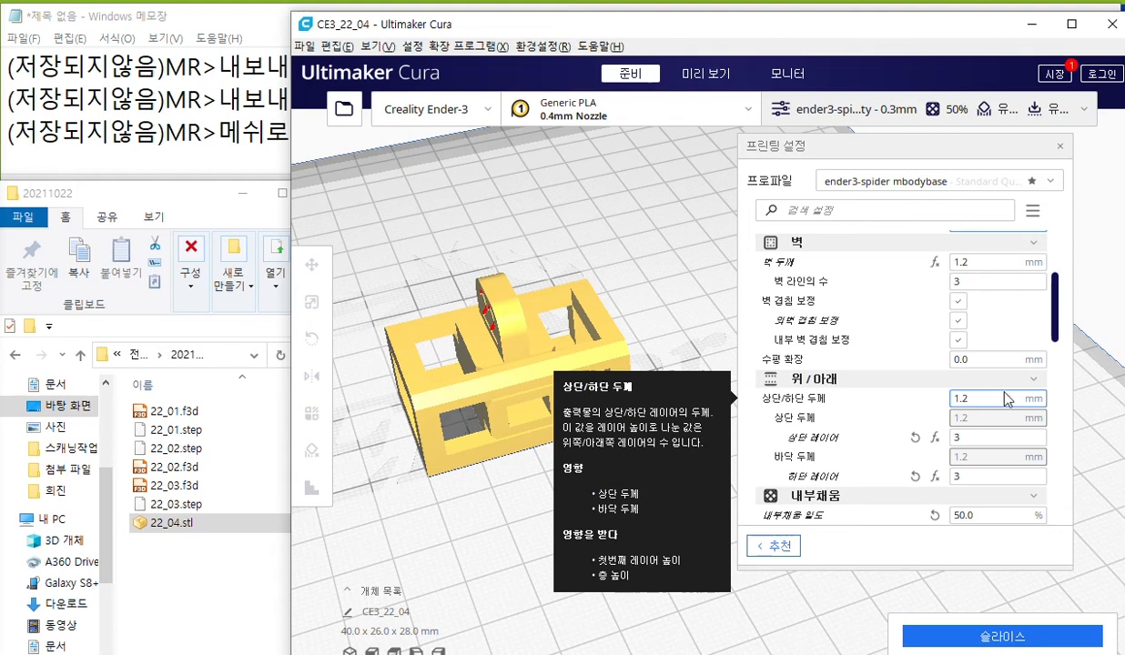
{"action": "left_click_drag", "start_coordinate": [1059, 303], "coordinate": [1059, 364]}
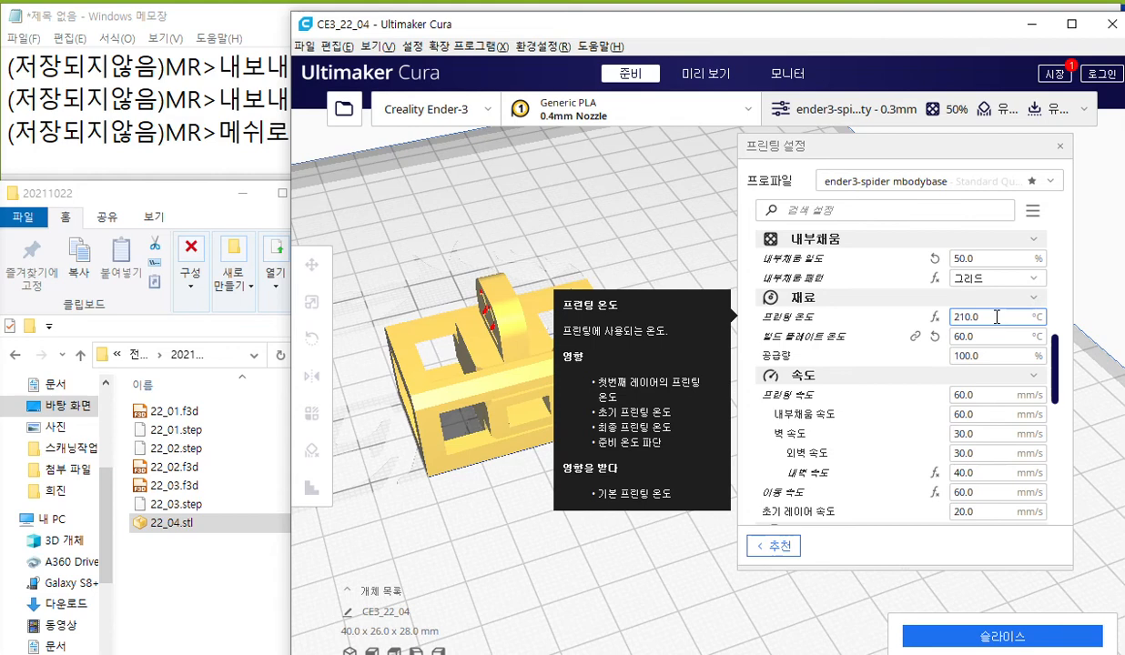
{"action": "mouse_move", "coordinate": [986, 337]}
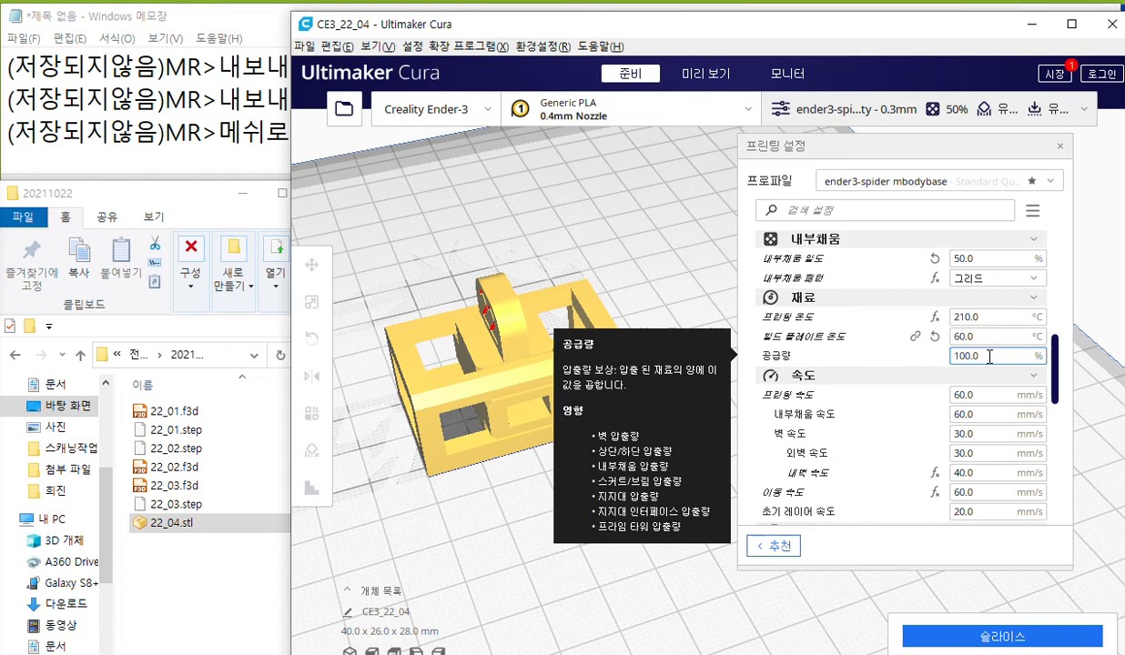
{"action": "left_click_drag", "start_coordinate": [1057, 380], "coordinate": [1060, 395]}
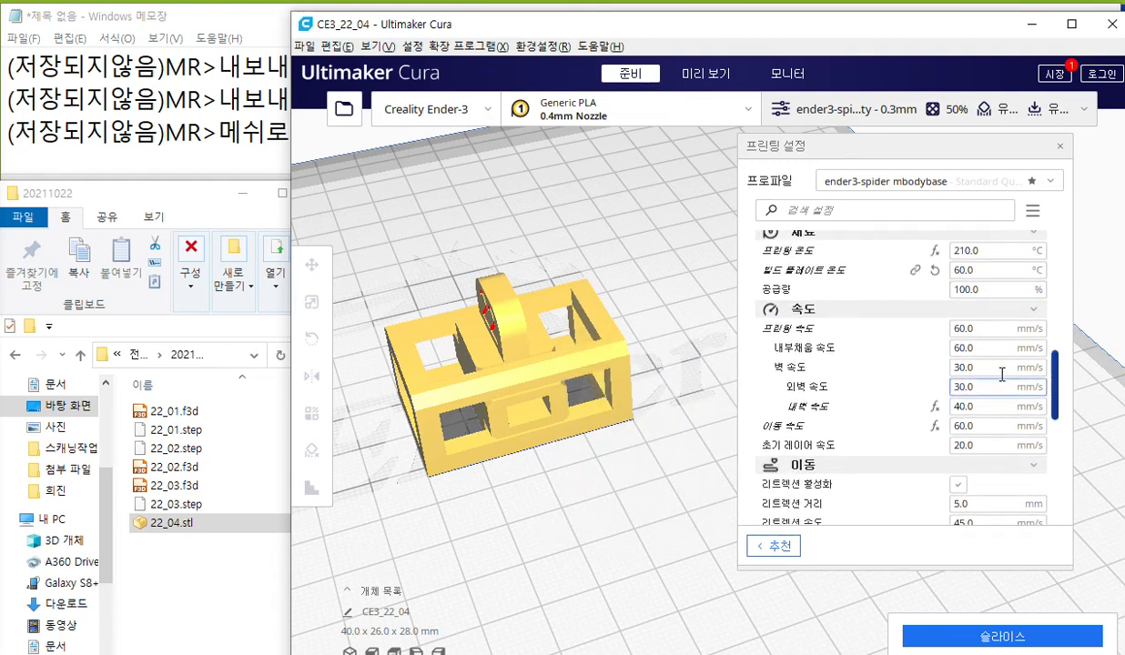
Review the print, travel, wall, outer wall, inner wall and initial layer speeds, and the retraction settings.
{"action": "left_click", "coordinate": [988, 329]}
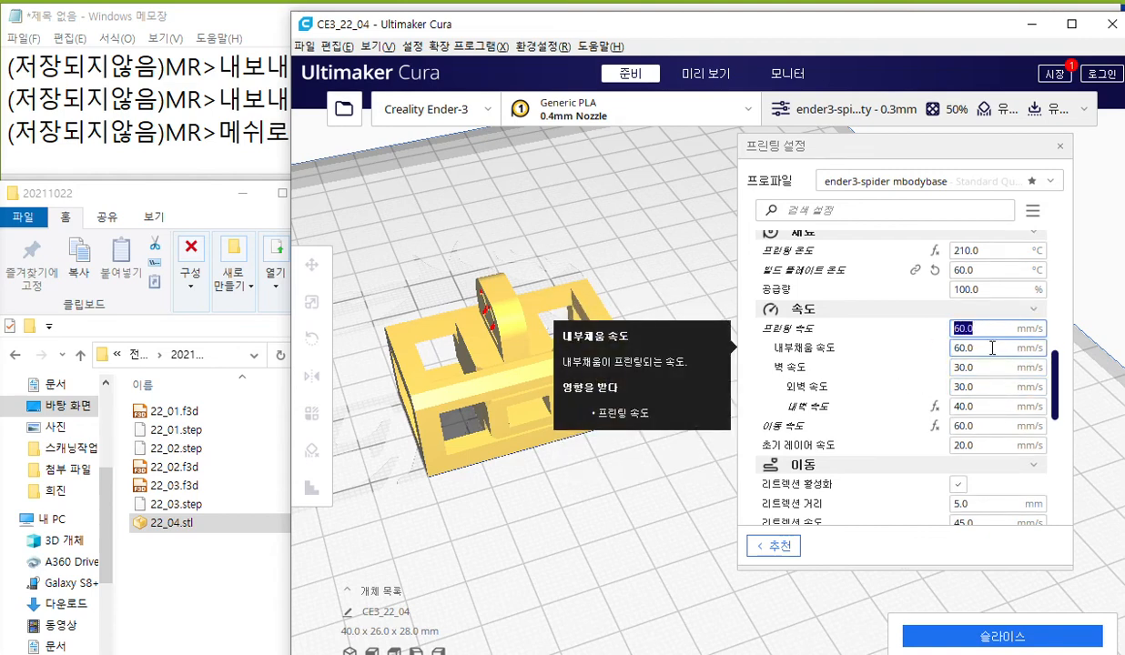
{"action": "left_click", "coordinate": [987, 426]}
{"action": "left_click_drag", "start_coordinate": [986, 429], "coordinate": [910, 433]}
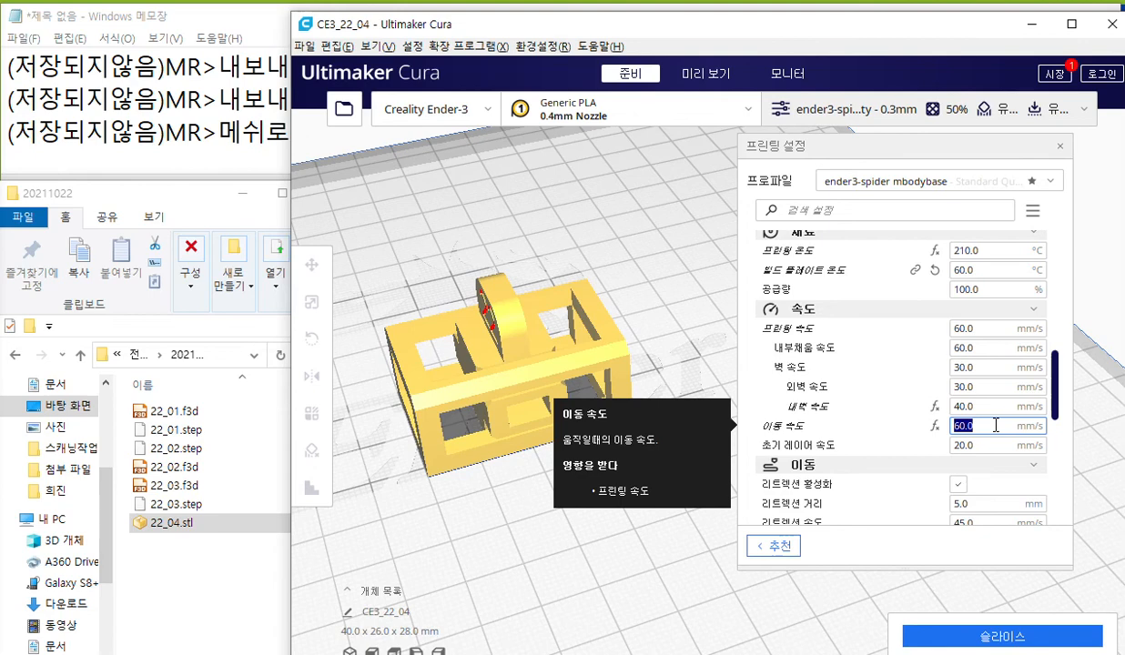
{"action": "double_click", "coordinate": [965, 367]}
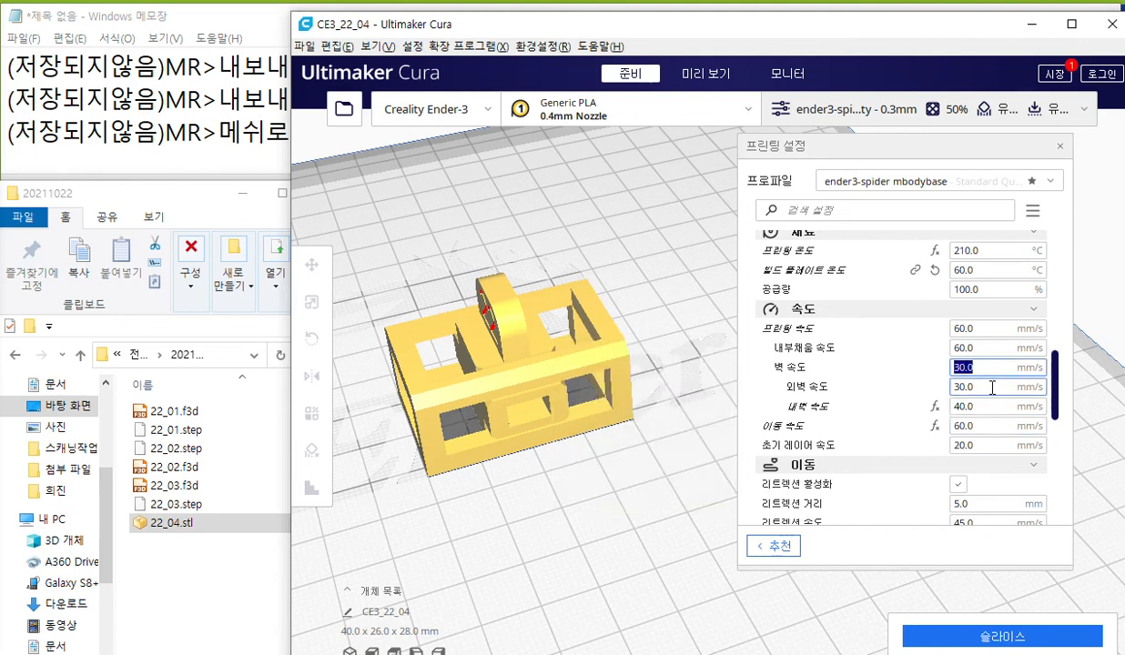
{"action": "double_click", "coordinate": [963, 387]}
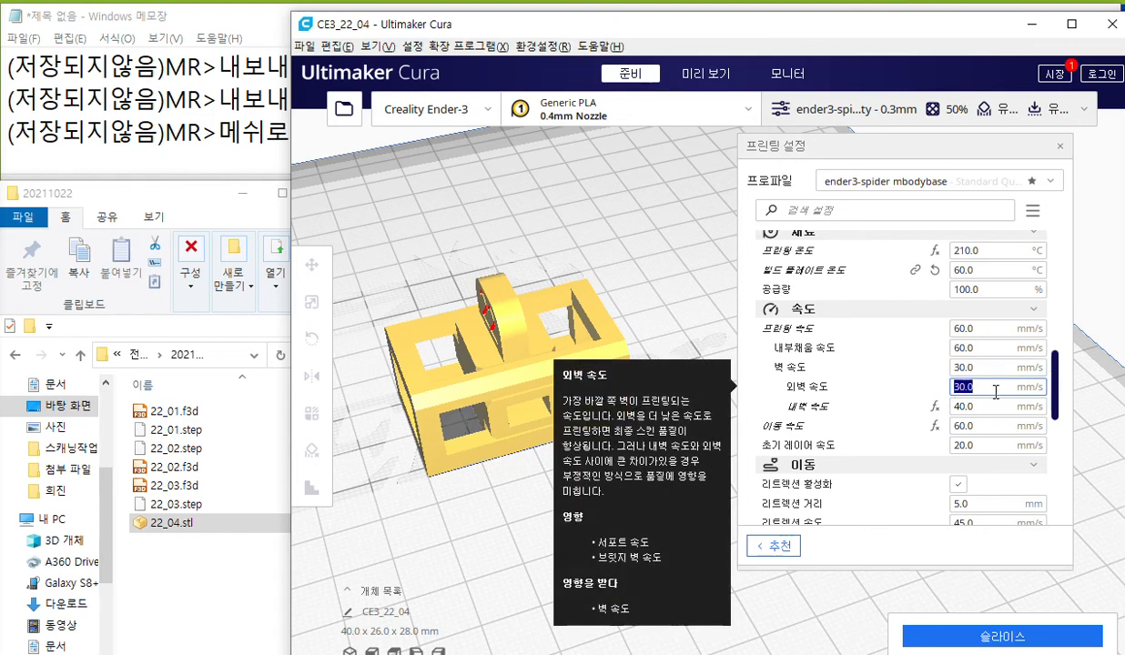
{"action": "double_click", "coordinate": [967, 406]}
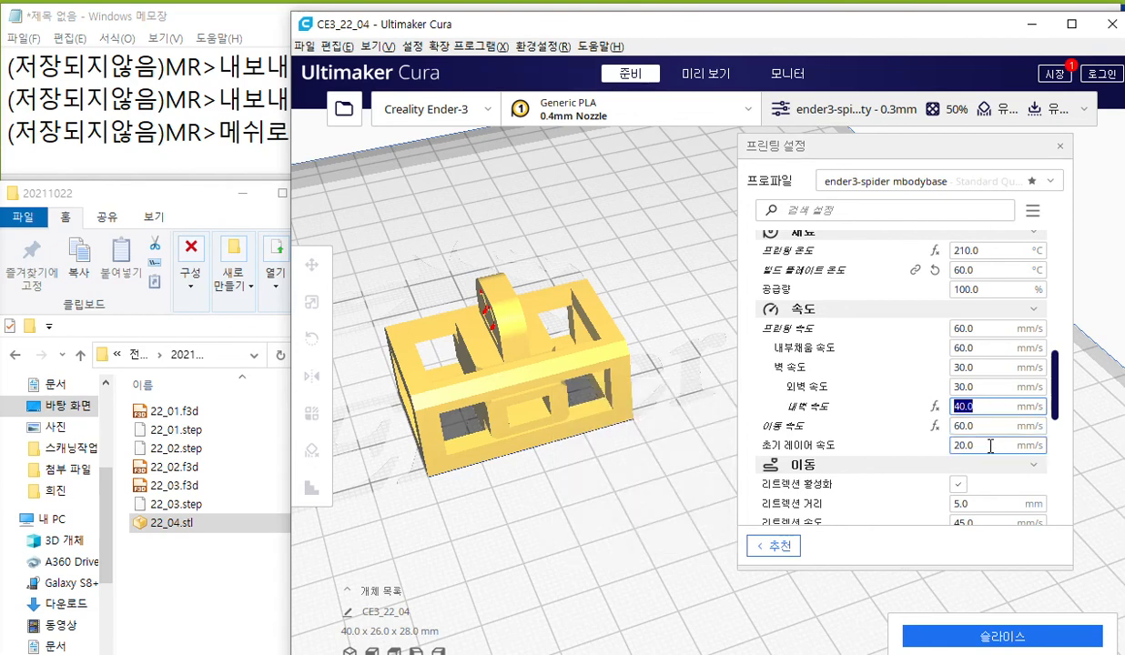
{"action": "double_click", "coordinate": [1004, 446]}
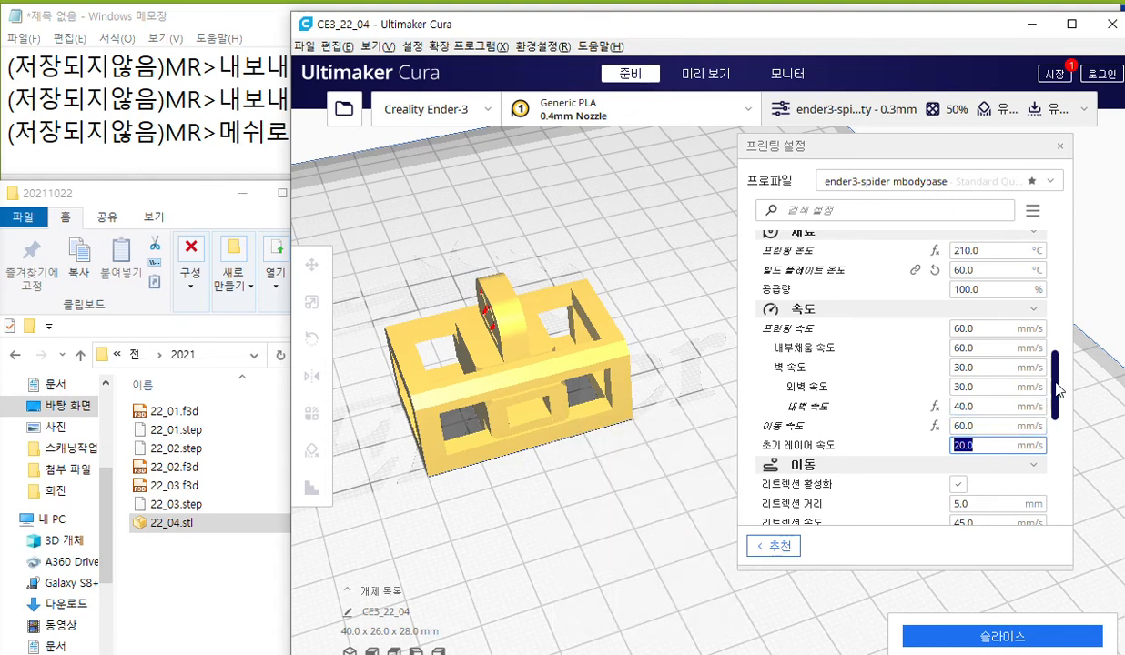
{"action": "scroll", "coordinate": [1059, 416], "scroll_direction": "down", "scroll_amount": 3}
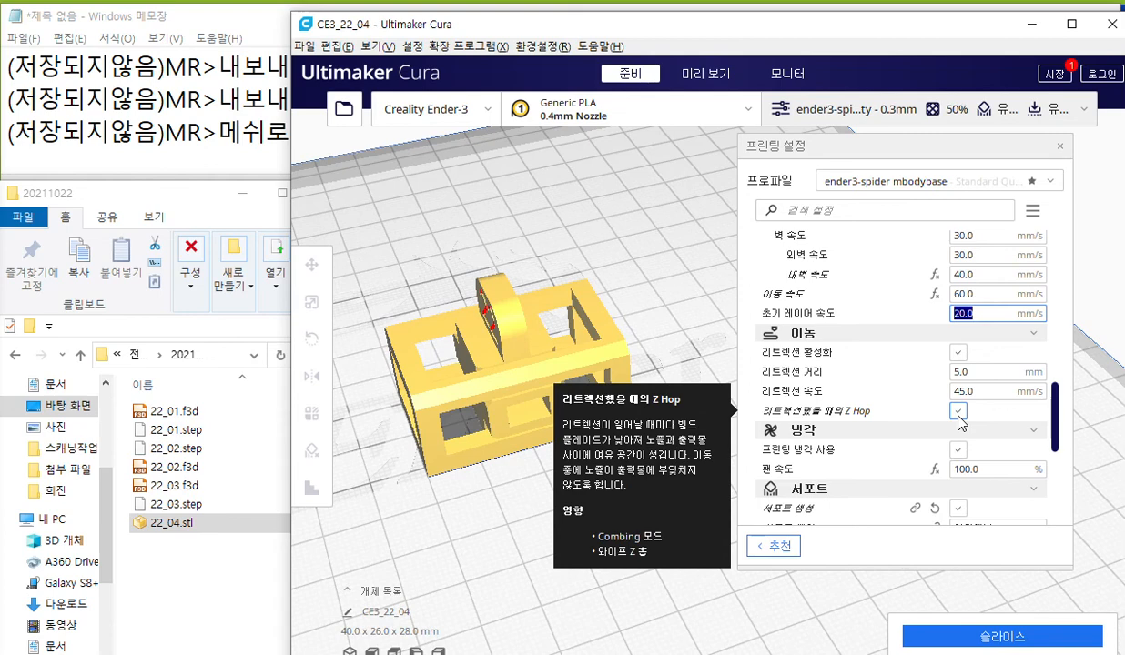
Slice the 22_04 model with the current print settings and close the print settings panel.
{"action": "left_click_drag", "start_coordinate": [1059, 414], "coordinate": [1052, 496]}
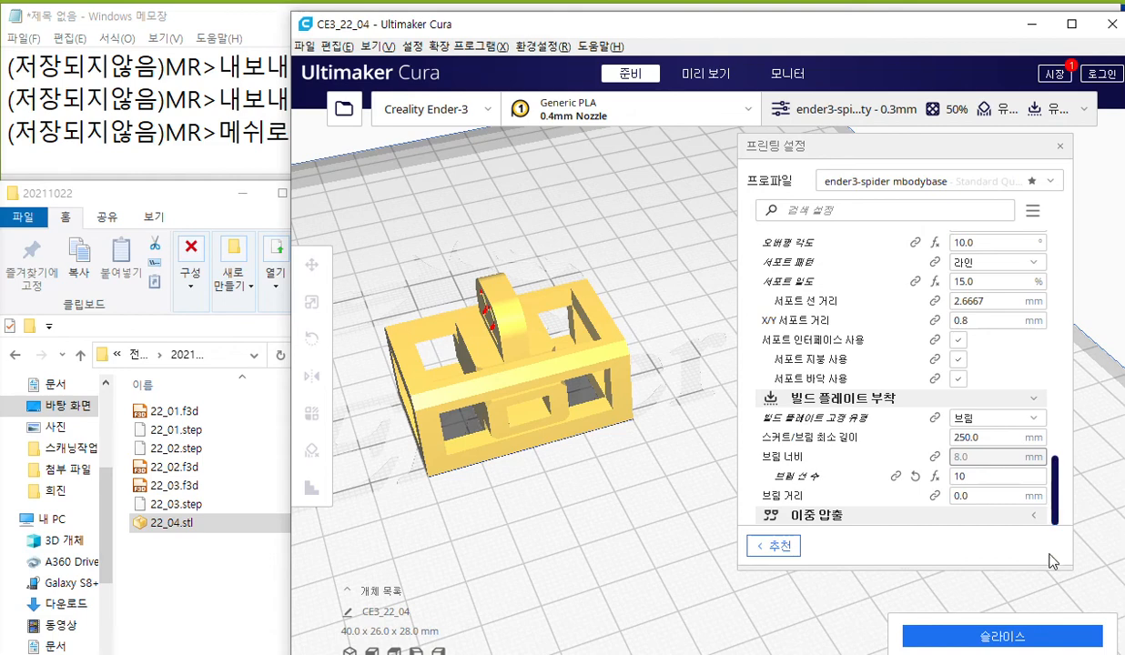
{"action": "left_click", "coordinate": [1036, 639]}
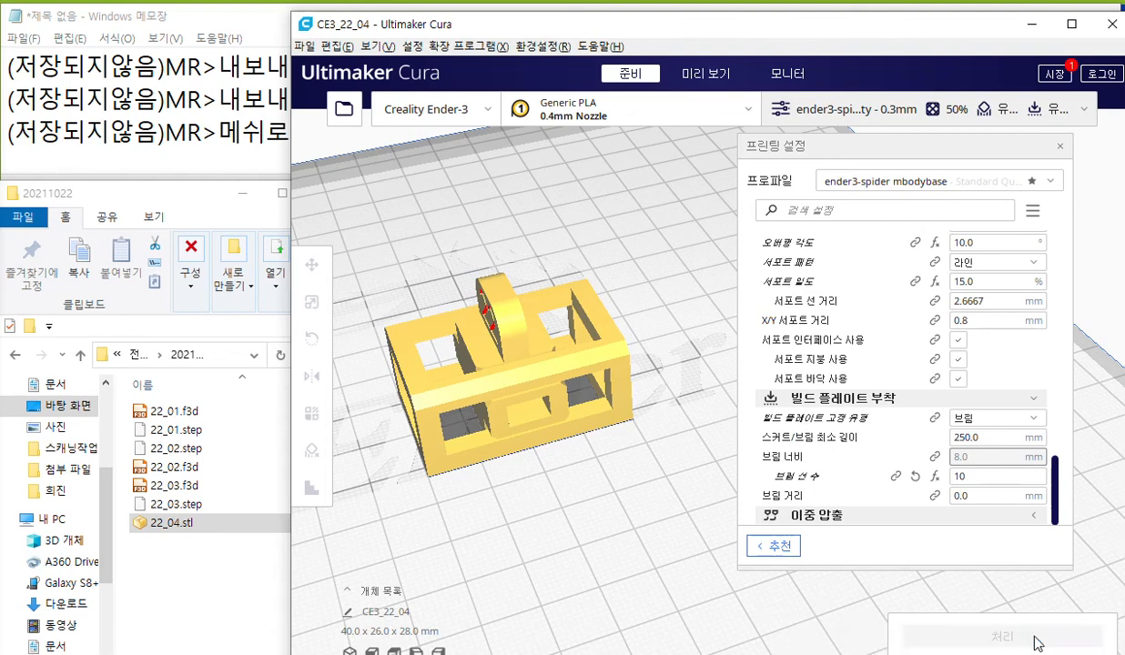
{"action": "left_click", "coordinate": [1060, 147]}
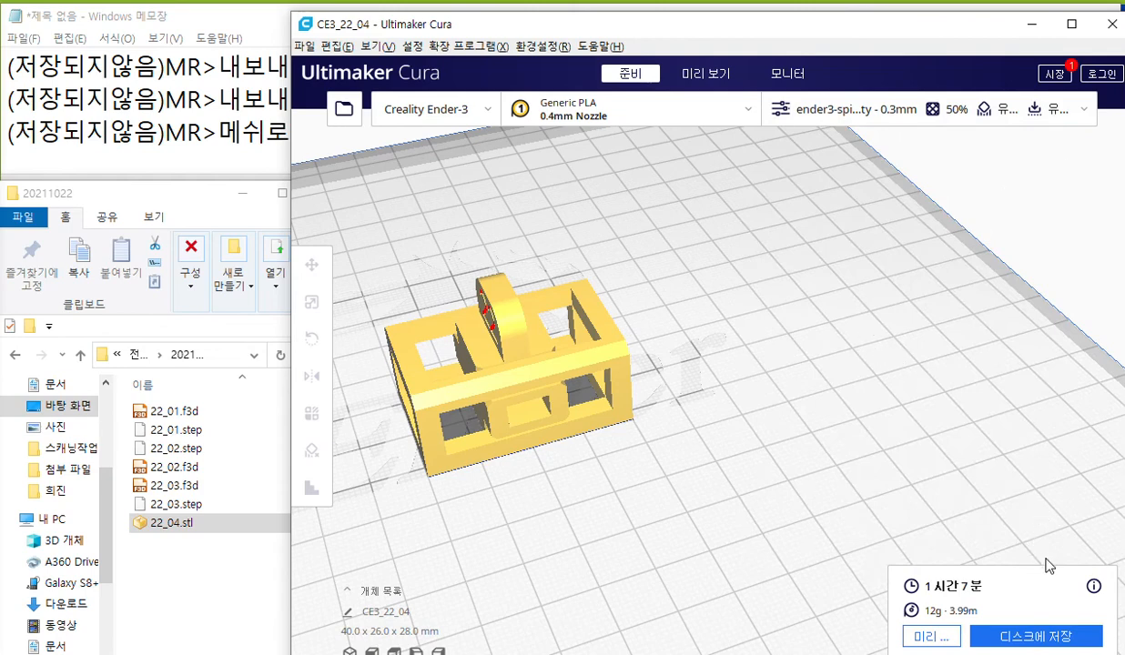
With the screen pen, circle the save-to-disk command, draw an arrow to the 20211022 folder's file list and handwrite "22_04.gcode", then clear the marks.
{"action": "key", "text": "F12"}
{"action": "mouse_move", "coordinate": [1093, 635]}
{"action": "left_mouse_down"}
{"action": "mouse_move", "coordinate": [1078, 653]}
{"action": "mouse_move", "coordinate": [1096, 627]}
{"action": "mouse_move", "coordinate": [981, 575]}
{"action": "mouse_move", "coordinate": [893, 482]}
{"action": "mouse_move", "coordinate": [246, 468]}
{"action": "mouse_move", "coordinate": [224, 552]}
{"action": "mouse_move", "coordinate": [252, 548]}
{"action": "left_mouse_up"}
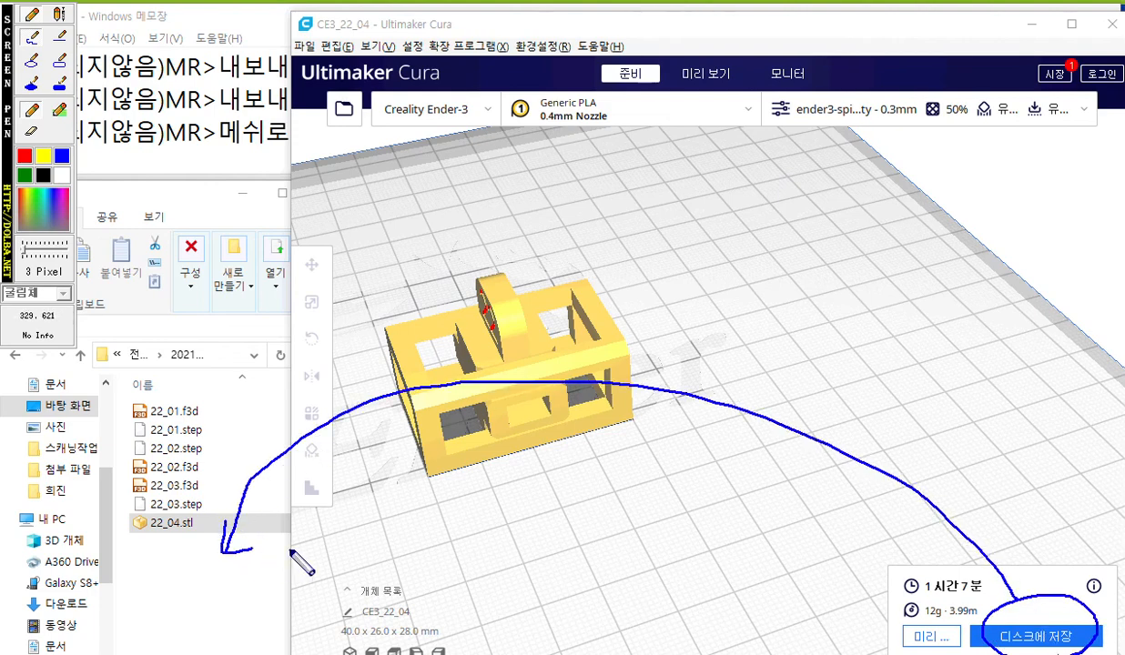
{"action": "mouse_move", "coordinate": [125, 551]}
{"action": "left_mouse_down"}
{"action": "mouse_move", "coordinate": [144, 573]}
{"action": "mouse_move", "coordinate": [179, 573]}
{"action": "mouse_move", "coordinate": [193, 552]}
{"action": "mouse_move", "coordinate": [223, 579]}
{"action": "mouse_move", "coordinate": [266, 589]}
{"action": "mouse_move", "coordinate": [251, 599]}
{"action": "left_mouse_up"}
{"action": "left_click", "coordinate": [241, 572]}
{"action": "mouse_move", "coordinate": [301, 564]}
{"action": "left_mouse_down"}
{"action": "mouse_move", "coordinate": [301, 579]}
{"action": "mouse_move", "coordinate": [335, 525]}
{"action": "mouse_move", "coordinate": [337, 573]}
{"action": "left_mouse_up"}
{"action": "mouse_move", "coordinate": [346, 557]}
{"action": "left_mouse_down"}
{"action": "mouse_move", "coordinate": [357, 544]}
{"action": "mouse_move", "coordinate": [364, 572]}
{"action": "left_mouse_up"}
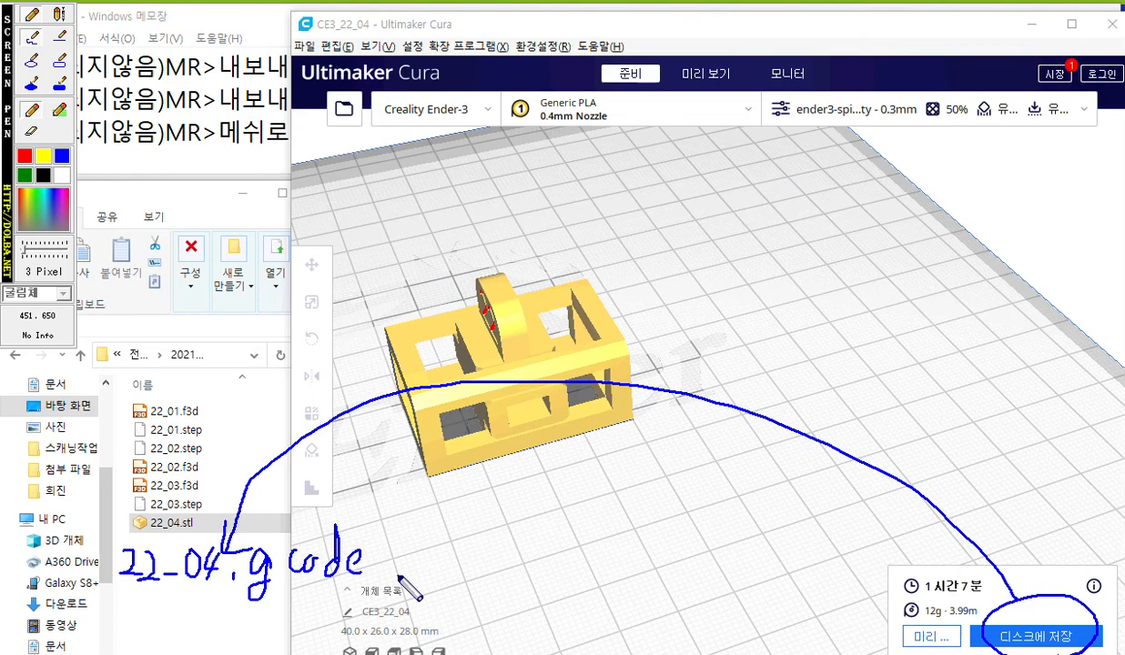
{"action": "key", "text": "Escape"}
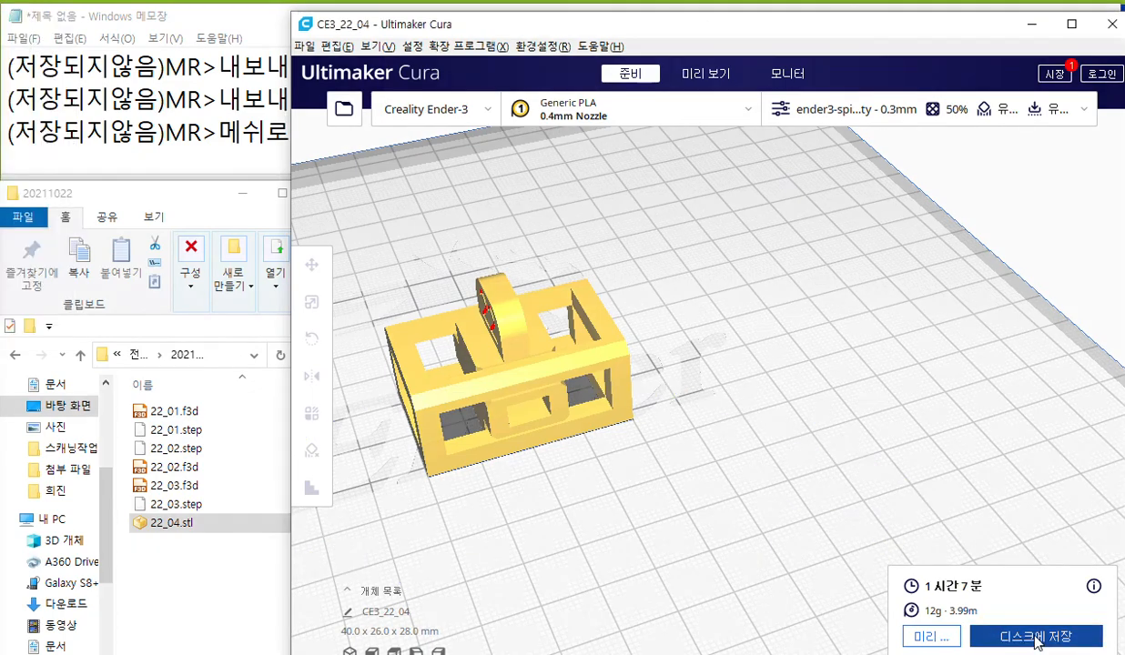
Save the sliced model as 22_04.gcode in the 20211022 folder, select all the exported files there and return to Cura.
{"action": "left_click", "coordinate": [1036, 639]}
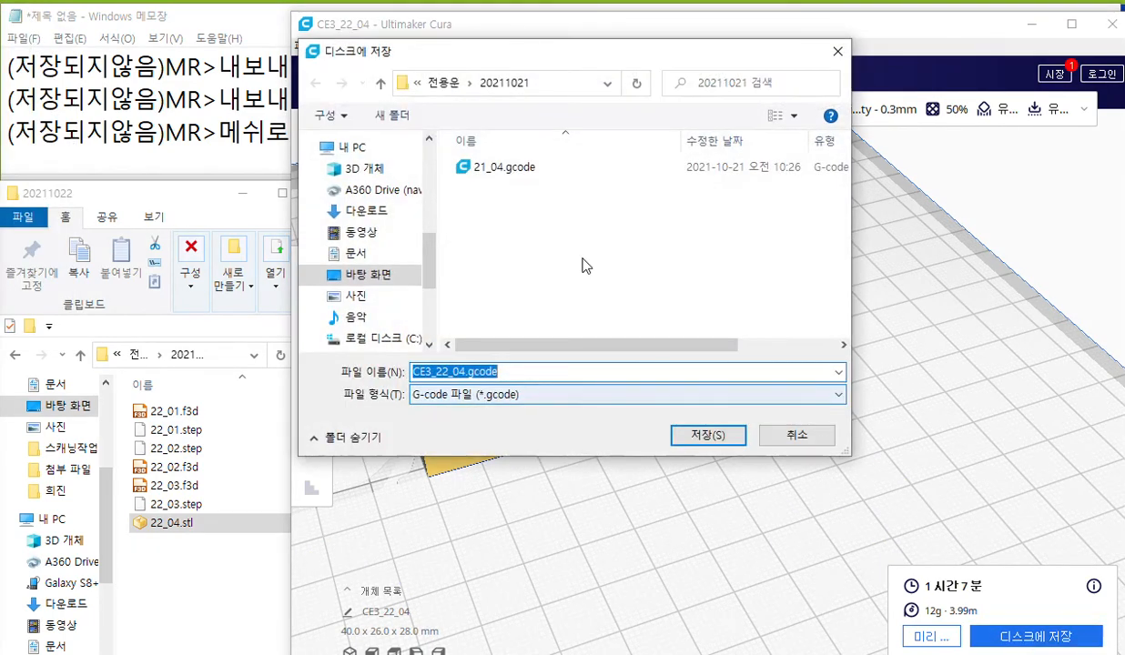
{"action": "left_click", "coordinate": [443, 83]}
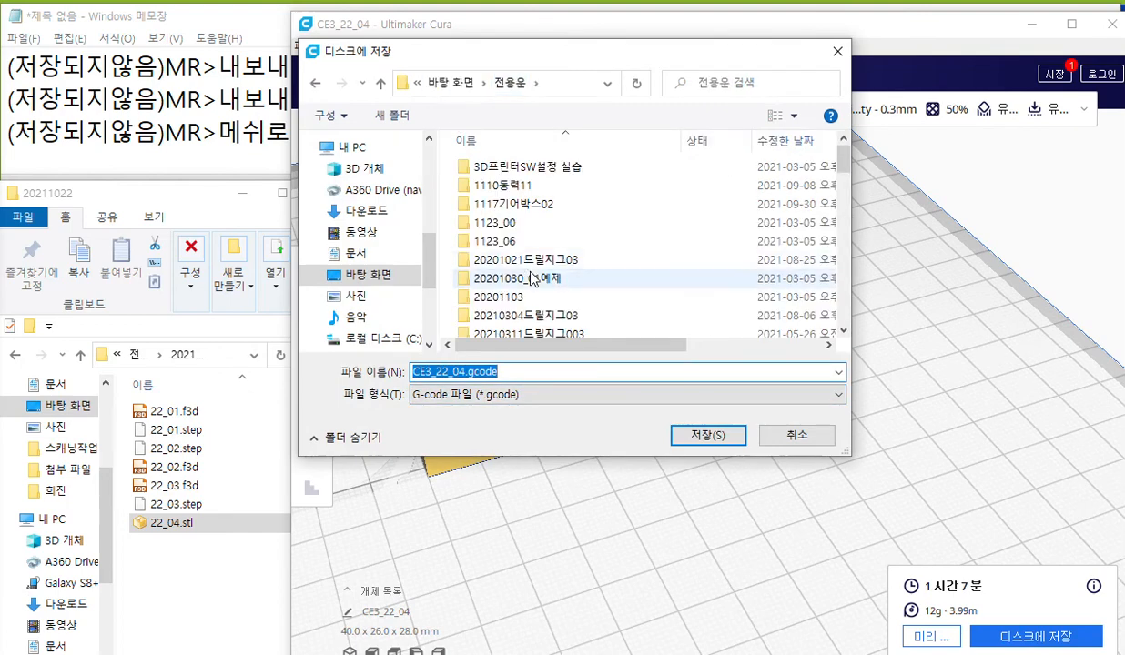
{"action": "scroll", "coordinate": [546, 273], "scroll_direction": "down", "scroll_amount": 3}
{"action": "scroll", "coordinate": [550, 286], "scroll_direction": "down", "scroll_amount": 2}
{"action": "double_click", "coordinate": [491, 274]}
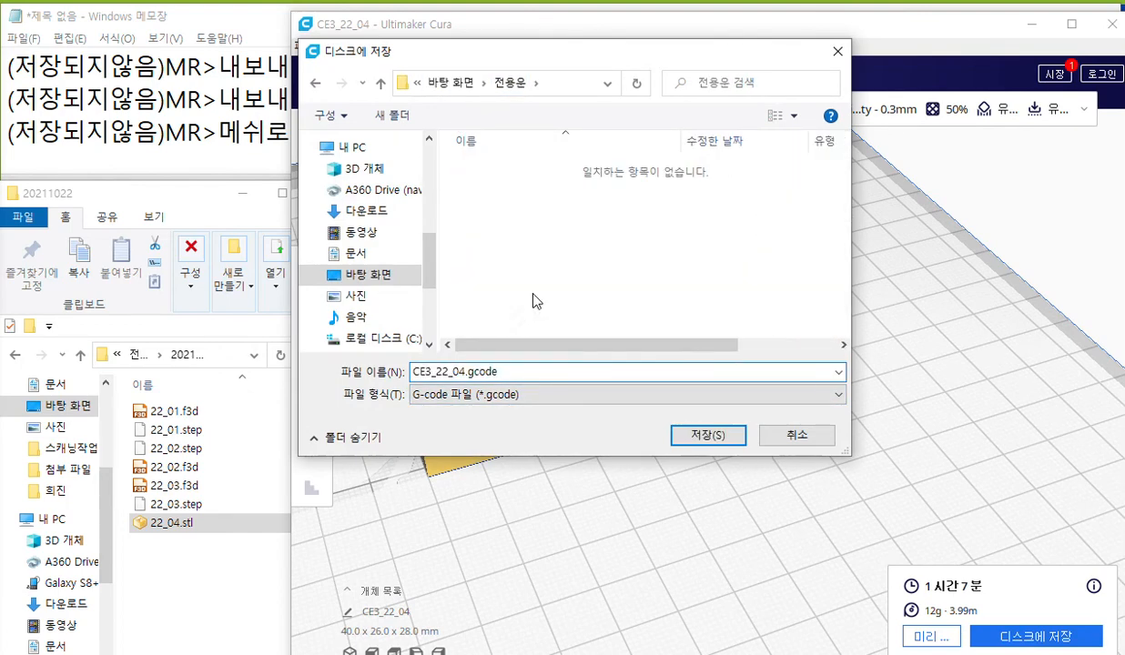
{"action": "left_click", "coordinate": [437, 371]}
{"action": "key", "text": "BackSpace"}
{"action": "key", "text": "BackSpace"}
{"action": "key", "text": "BackSpace"}
{"action": "key", "text": "BackSpace"}
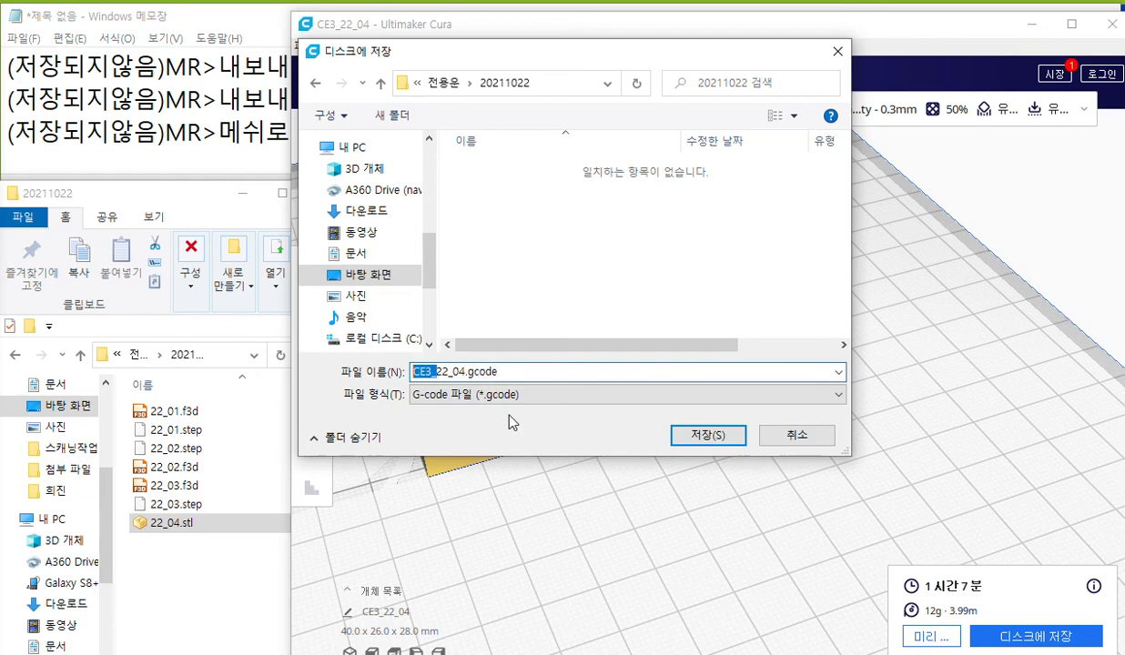
{"action": "key", "text": "Return"}
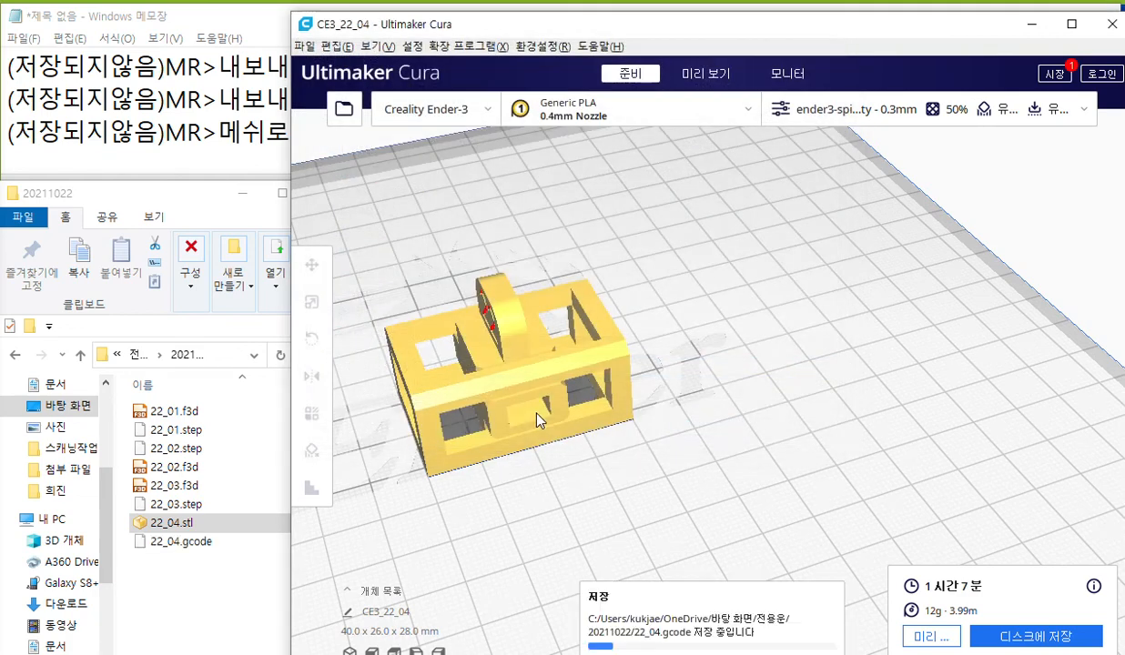
{"action": "left_click_drag", "start_coordinate": [215, 575], "coordinate": [133, 392]}
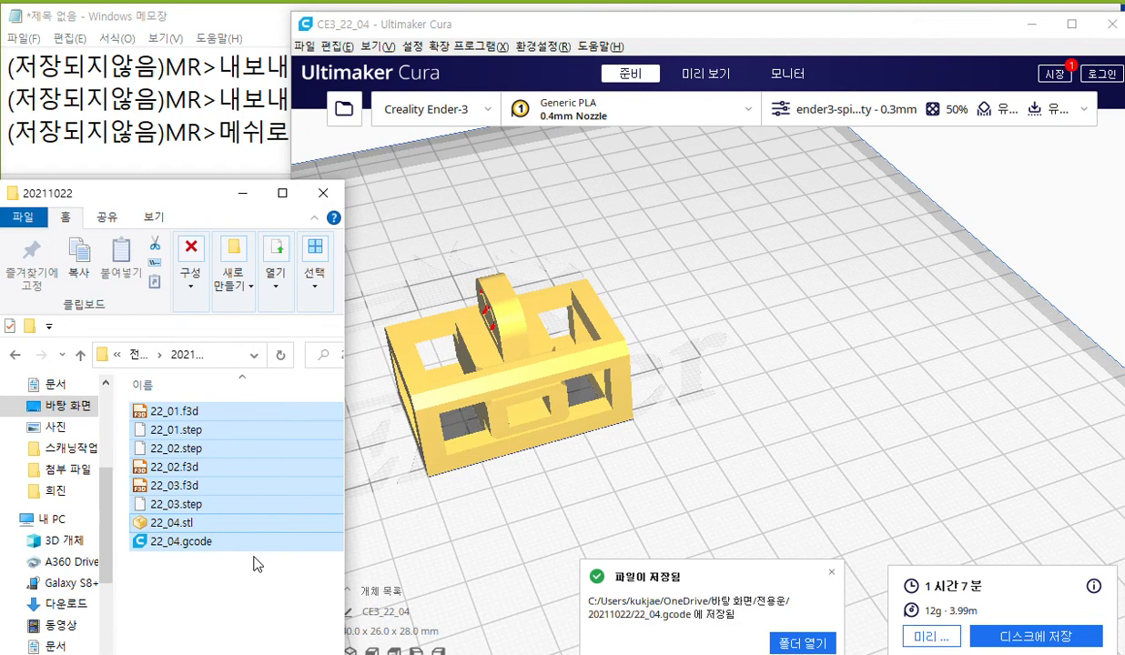
{"action": "left_click", "coordinate": [794, 400]}
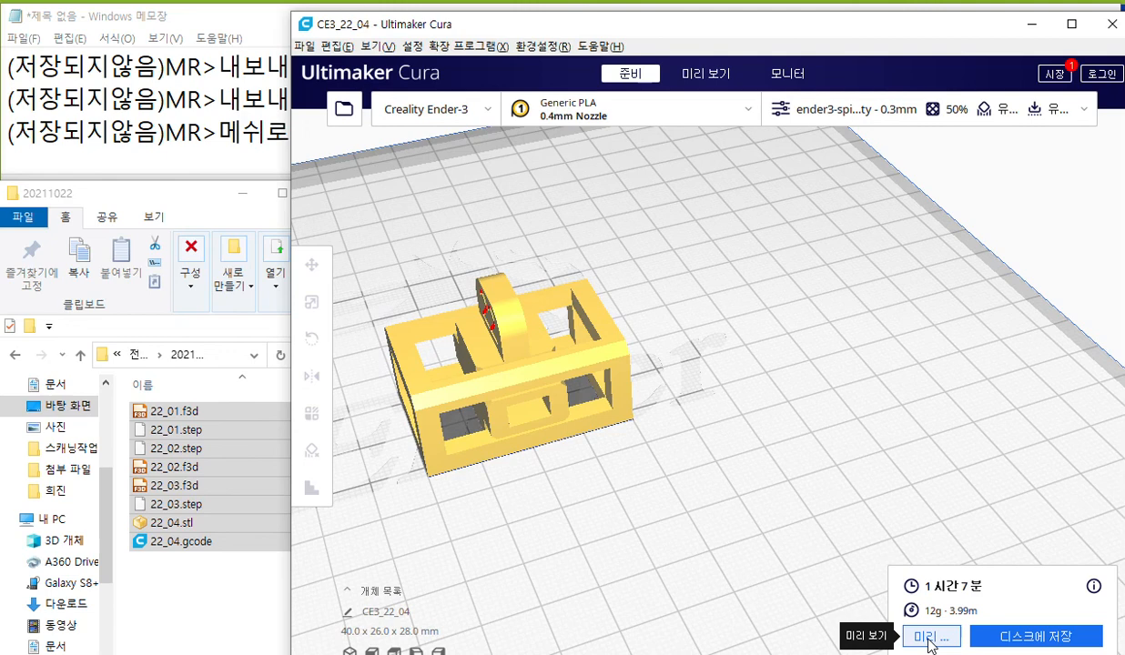
Open the layer preview of the sliced model and lower the displayed layer to layer 1.
{"action": "left_click", "coordinate": [930, 640]}
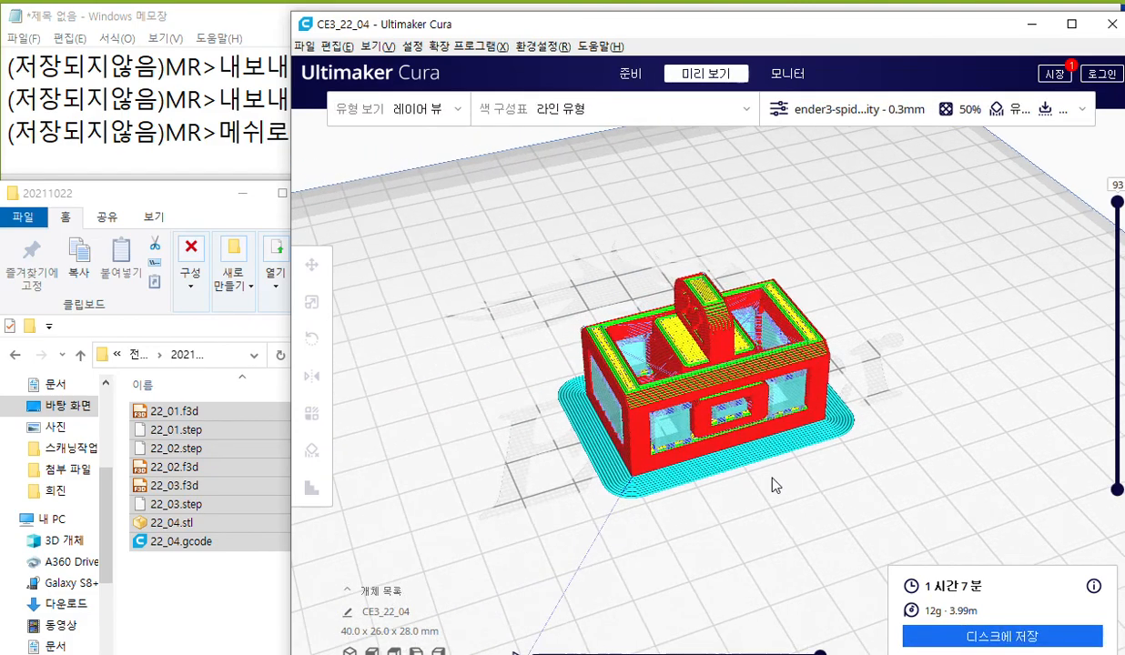
{"action": "scroll", "coordinate": [772, 475], "scroll_direction": "up", "scroll_amount": 5}
{"action": "middle_click_drag", "start_coordinate": [771, 466], "coordinate": [773, 475]}
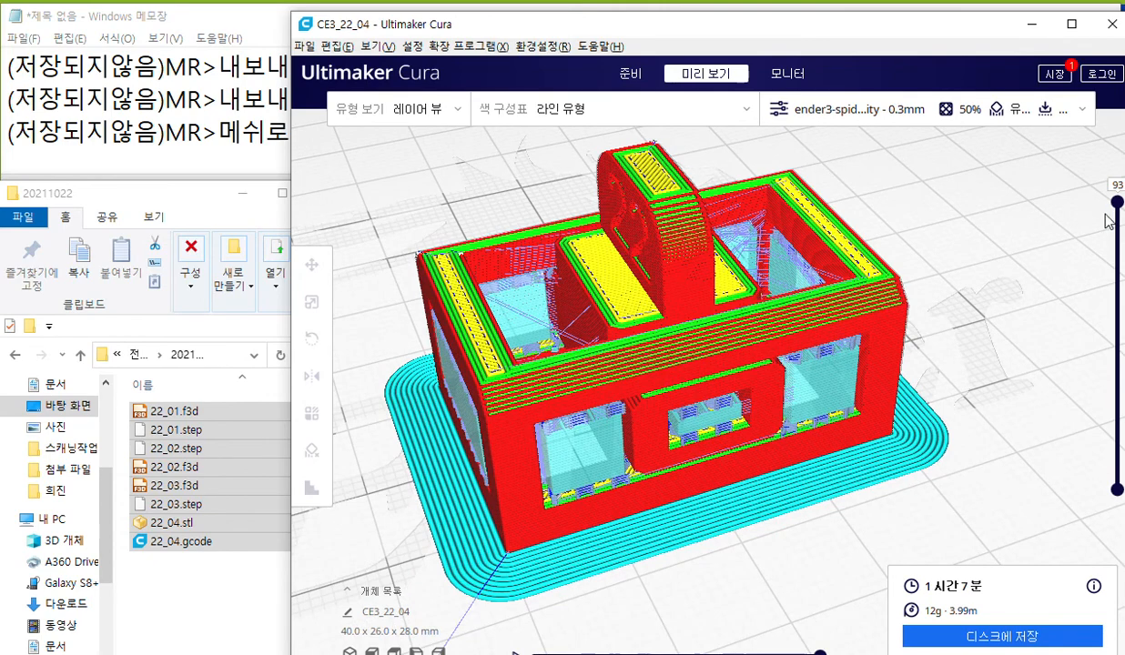
{"action": "left_click_drag", "start_coordinate": [1118, 203], "coordinate": [1120, 499]}
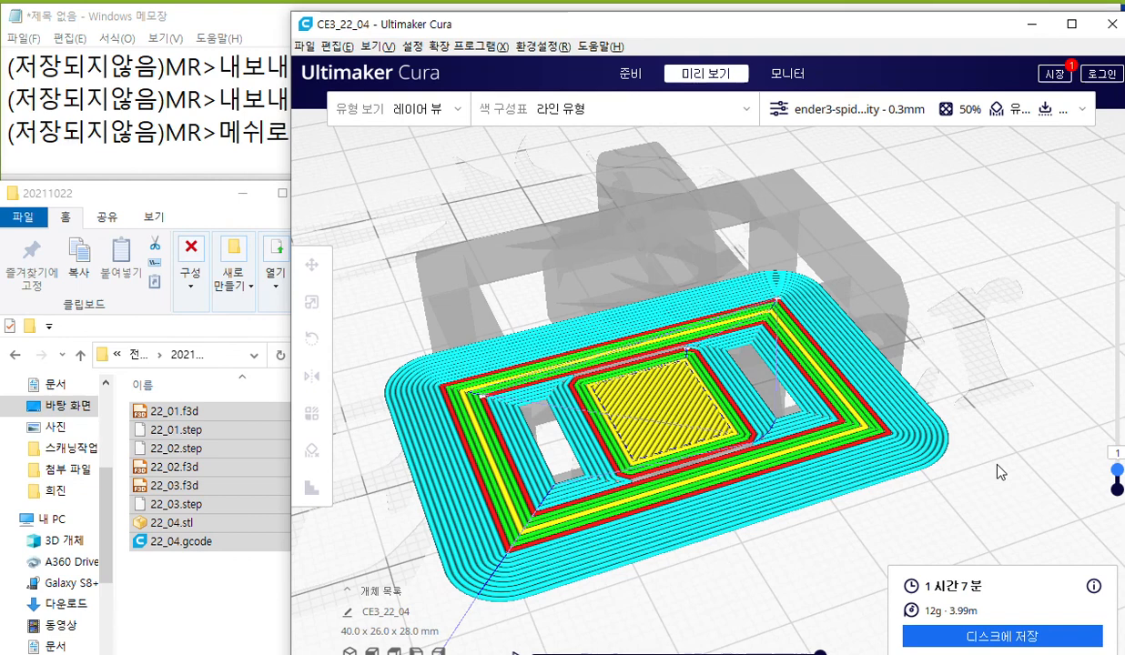
Step the layer preview up from layer 1 to layer 15 to examine the brim, walls and infill.
{"action": "key", "text": "Up"}
{"action": "key", "text": "Up"}
{"action": "key", "text": "Up"}
{"action": "key", "text": "Up"}
{"action": "key", "text": "Up"}
{"action": "key", "text": "Up"}
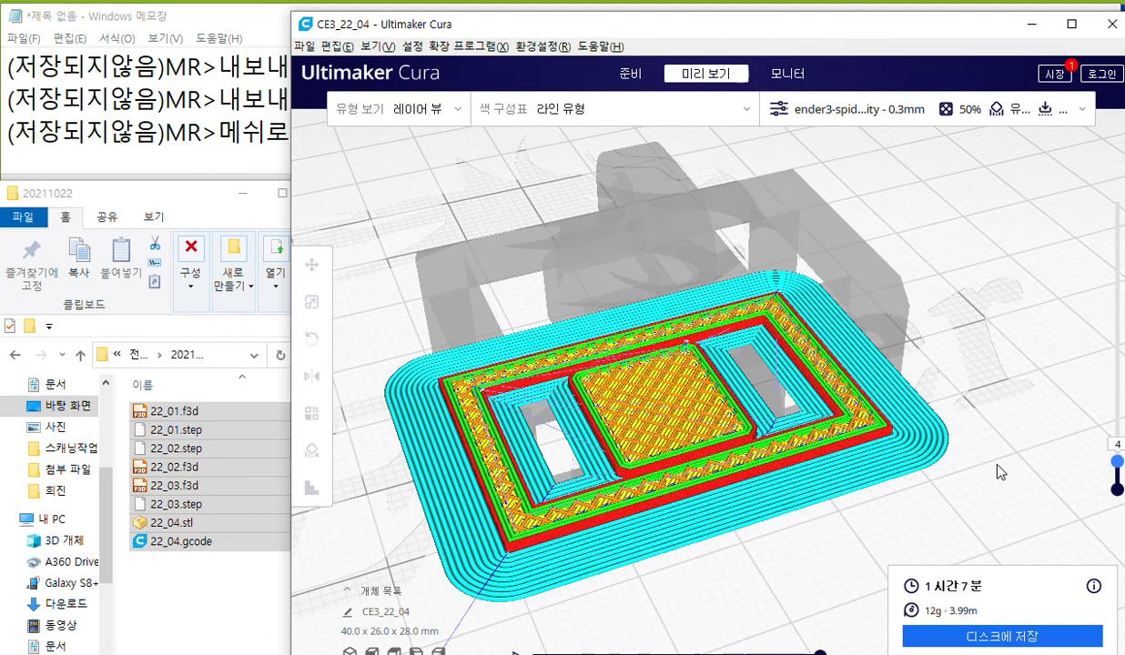
{"action": "key", "text": "Up"}
{"action": "key", "text": "Up"}
{"action": "key", "text": "Up"}
{"action": "key", "text": "Up"}
{"action": "key", "text": "Up"}
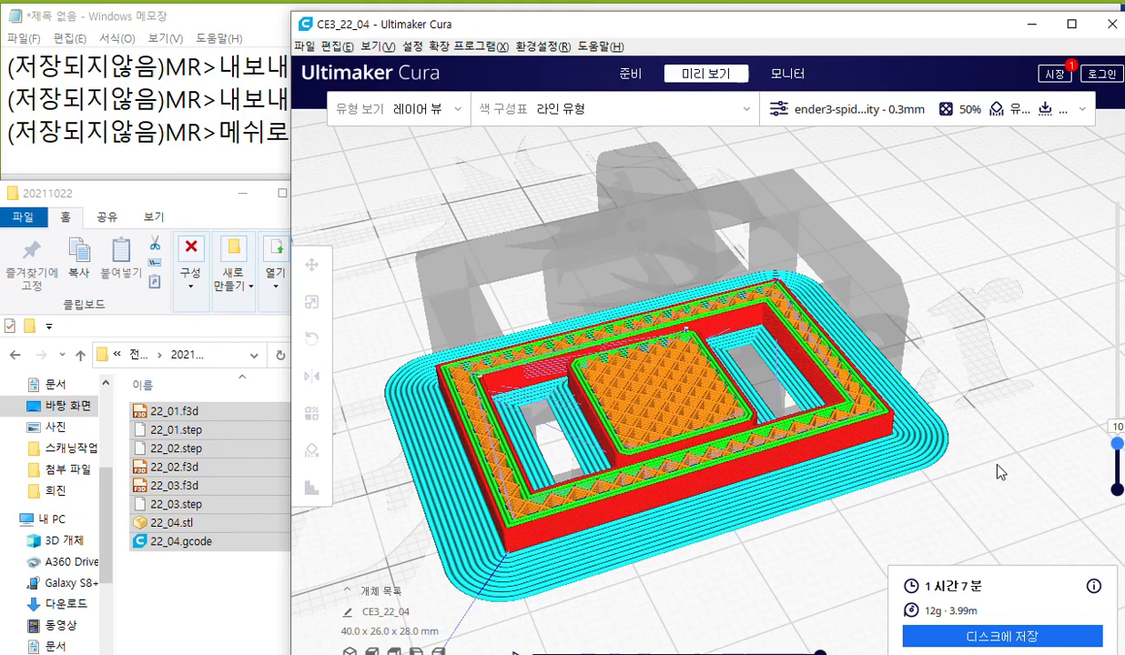
{"action": "key", "text": "Up"}
{"action": "key", "text": "Up"}
{"action": "key", "text": "Up"}
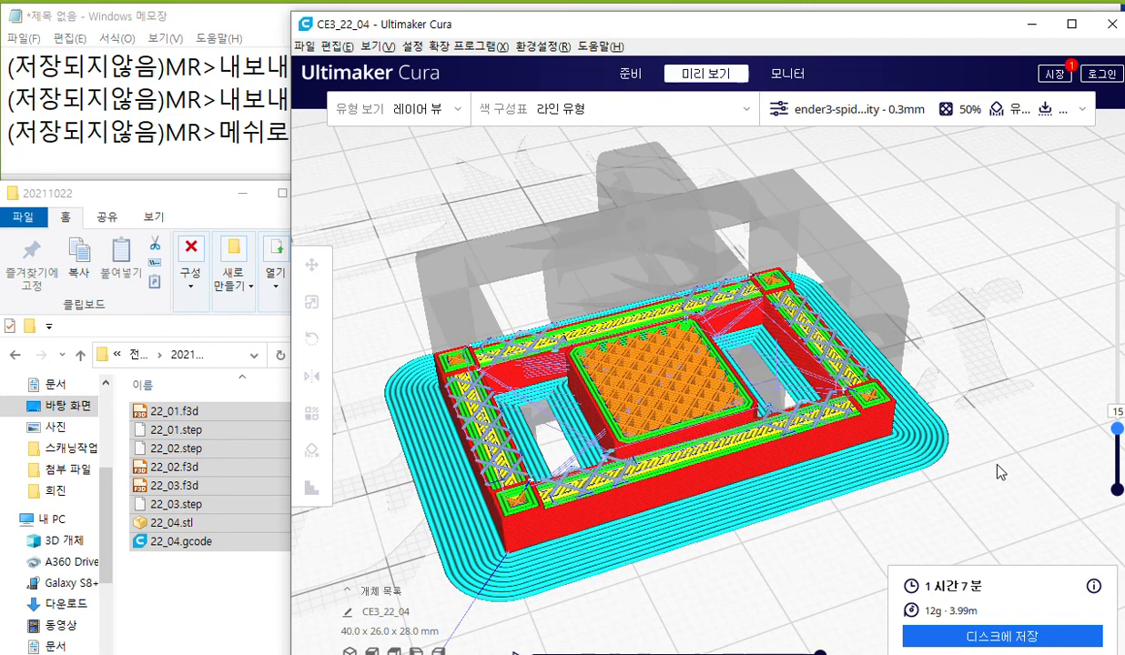
With the screen pen, handwrite "15" beside the layer slider, circle five spots along the frame's edges in white, and clear the marks.
{"action": "key", "text": "F9"}
{"action": "mouse_move", "coordinate": [1068, 381]}
{"action": "left_mouse_down"}
{"action": "mouse_move", "coordinate": [1062, 427]}
{"action": "mouse_move", "coordinate": [1096, 422]}
{"action": "mouse_move", "coordinate": [1084, 438]}
{"action": "mouse_move", "coordinate": [1107, 391]}
{"action": "left_mouse_up"}
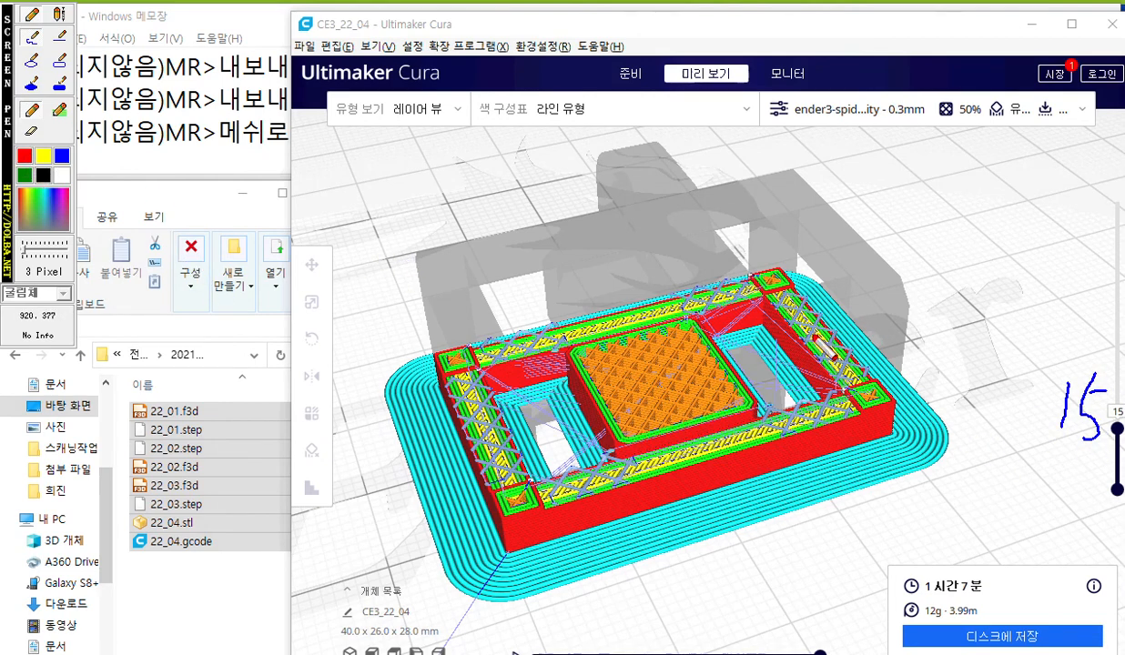
{"action": "left_click", "coordinate": [60, 175]}
{"action": "mouse_move", "coordinate": [849, 333]}
{"action": "left_mouse_down"}
{"action": "mouse_move", "coordinate": [825, 361]}
{"action": "mouse_move", "coordinate": [838, 324]}
{"action": "mouse_move", "coordinate": [832, 356]}
{"action": "left_mouse_up"}
{"action": "left_click_drag", "start_coordinate": [827, 313], "coordinate": [855, 267]}
{"action": "mouse_move", "coordinate": [715, 309]}
{"action": "left_mouse_down"}
{"action": "mouse_move", "coordinate": [727, 285]}
{"action": "mouse_move", "coordinate": [739, 297]}
{"action": "left_mouse_up"}
{"action": "mouse_move", "coordinate": [482, 347]}
{"action": "left_mouse_down"}
{"action": "mouse_move", "coordinate": [542, 341]}
{"action": "mouse_move", "coordinate": [532, 350]}
{"action": "left_mouse_up"}
{"action": "mouse_move", "coordinate": [565, 459]}
{"action": "left_mouse_down"}
{"action": "mouse_move", "coordinate": [604, 491]}
{"action": "mouse_move", "coordinate": [615, 480]}
{"action": "left_mouse_up"}
{"action": "mouse_move", "coordinate": [833, 421]}
{"action": "left_mouse_down"}
{"action": "mouse_move", "coordinate": [797, 389]}
{"action": "mouse_move", "coordinate": [842, 429]}
{"action": "left_mouse_up"}
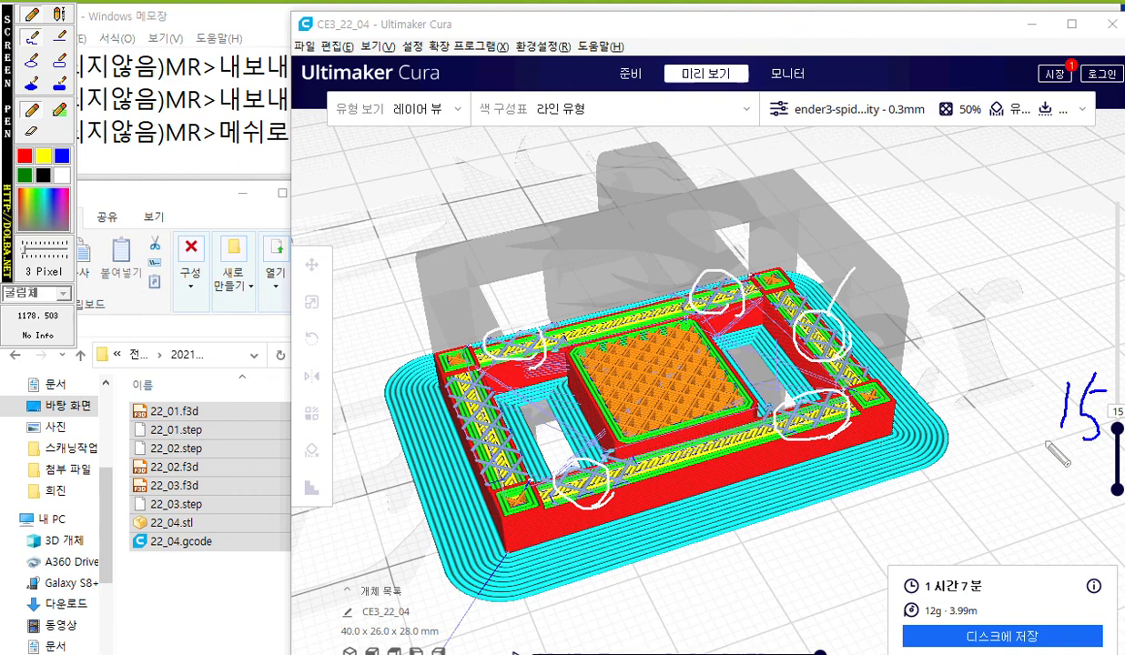
{"action": "key", "text": "Escape"}
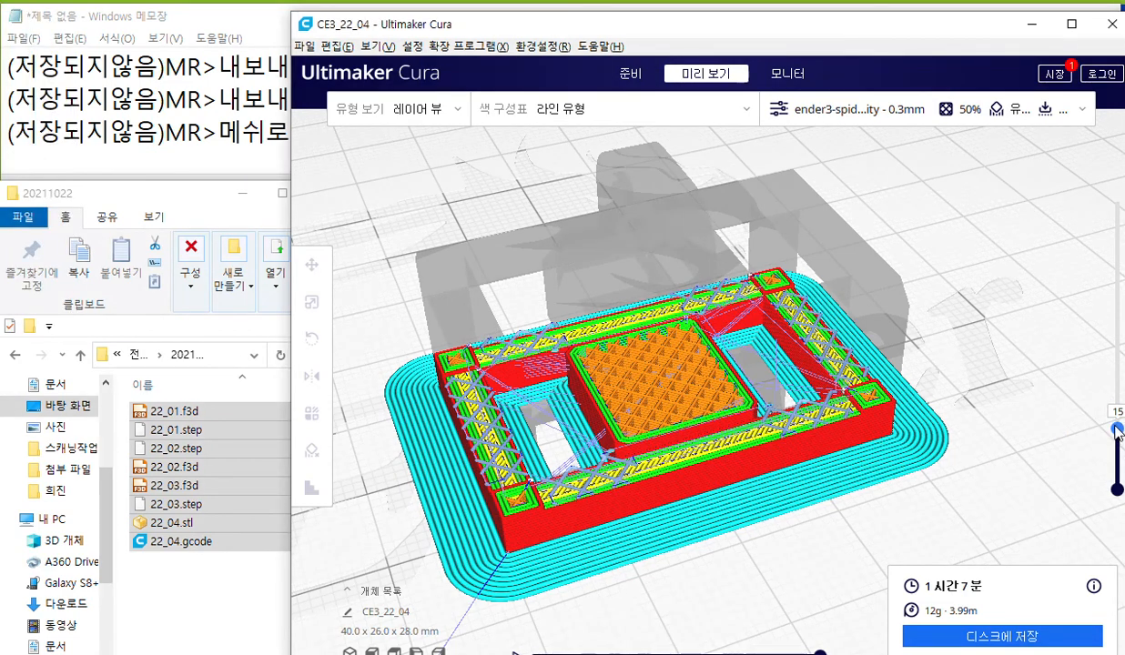
Step the layer preview up to layer 26 to examine the supports around the window openings and the central block.
{"action": "key", "text": "Up"}
{"action": "key", "text": "Up"}
{"action": "key", "text": "Up"}
{"action": "key", "text": "Up"}
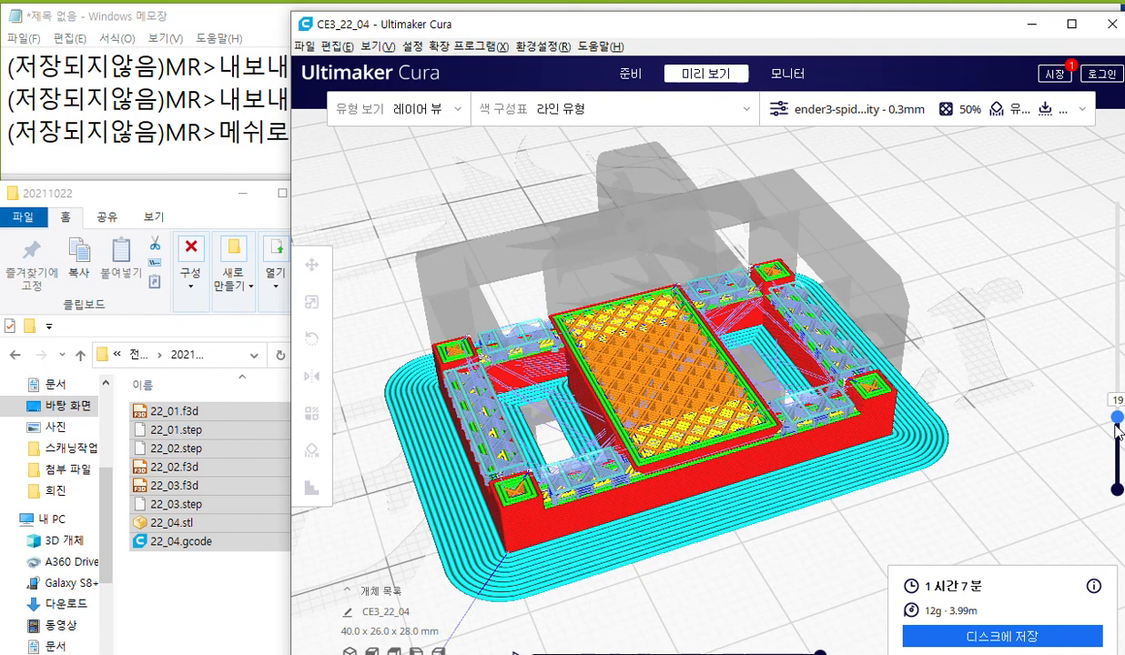
{"action": "key", "text": "Up"}
{"action": "key", "text": "Up"}
{"action": "key", "text": "Up"}
{"action": "key", "text": "Up"}
{"action": "key", "text": "Up"}
{"action": "key", "text": "Up"}
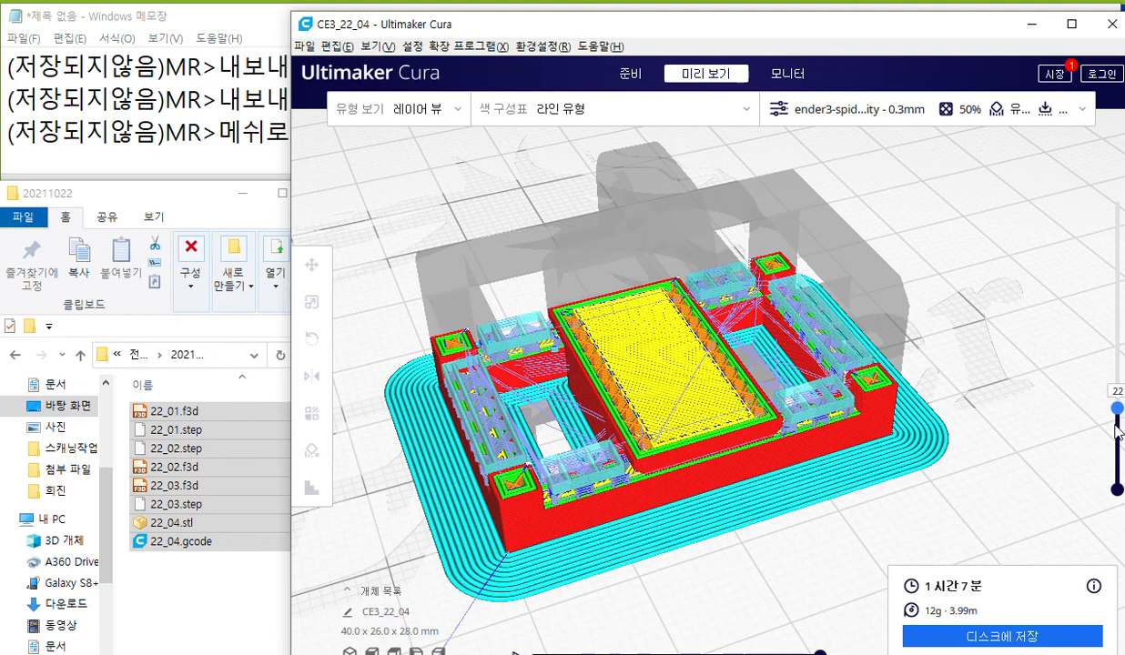
{"action": "key", "text": "Up"}
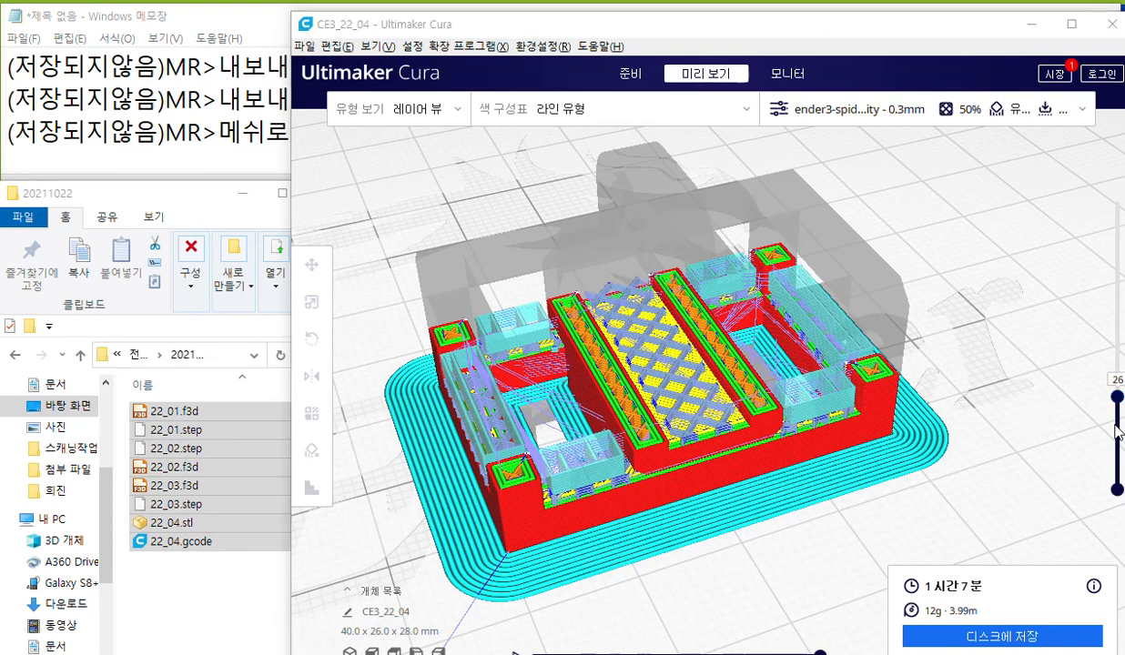
With the screen pen, draw a white arrow to the support area between the central block's two walls, then clear it.
{"action": "key", "text": "F12"}
{"action": "mouse_move", "coordinate": [607, 239]}
{"action": "left_mouse_down"}
{"action": "mouse_move", "coordinate": [609, 275]}
{"action": "mouse_move", "coordinate": [643, 246]}
{"action": "left_mouse_up"}
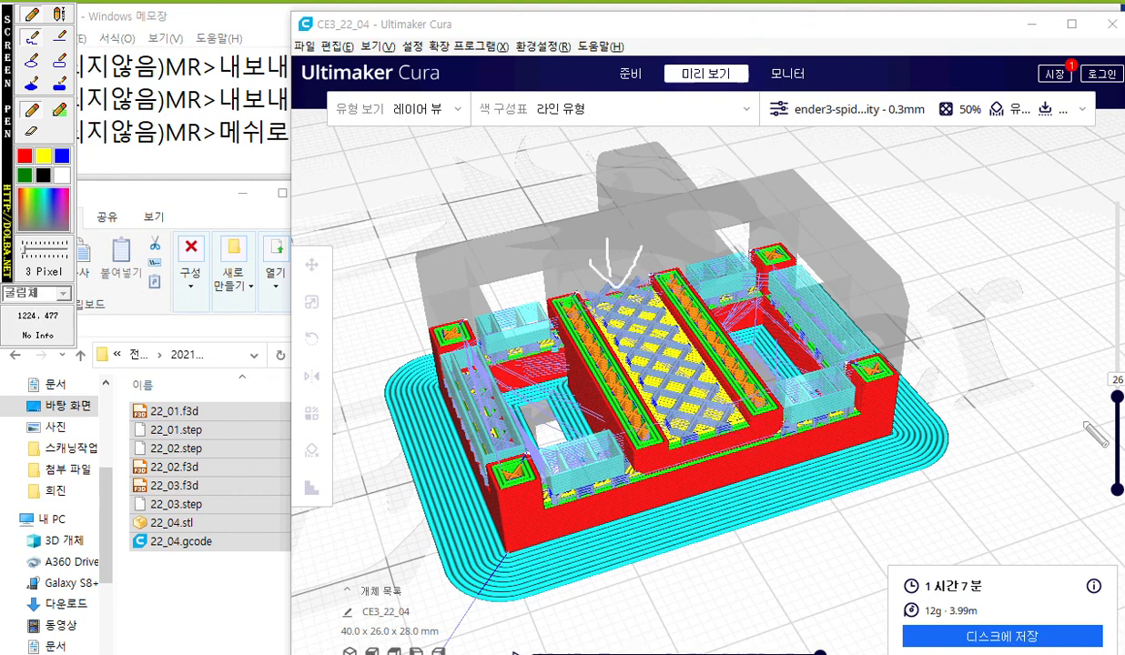
{"action": "key", "text": "Escape"}
Raise the layer preview from layer 26 to layer 93 to examine how the rest of the part builds up.
{"action": "left_click_drag", "start_coordinate": [1118, 398], "coordinate": [1118, 386]}
{"action": "key", "text": "Up"}
{"action": "key", "text": "Up"}
{"action": "key", "text": "Up"}
{"action": "key", "text": "Up"}
{"action": "key", "text": "Up"}
{"action": "key", "text": "Up"}
{"action": "key", "text": "Up"}
{"action": "key", "text": "Up"}
{"action": "key", "text": "Up"}
{"action": "key", "text": "Up"}
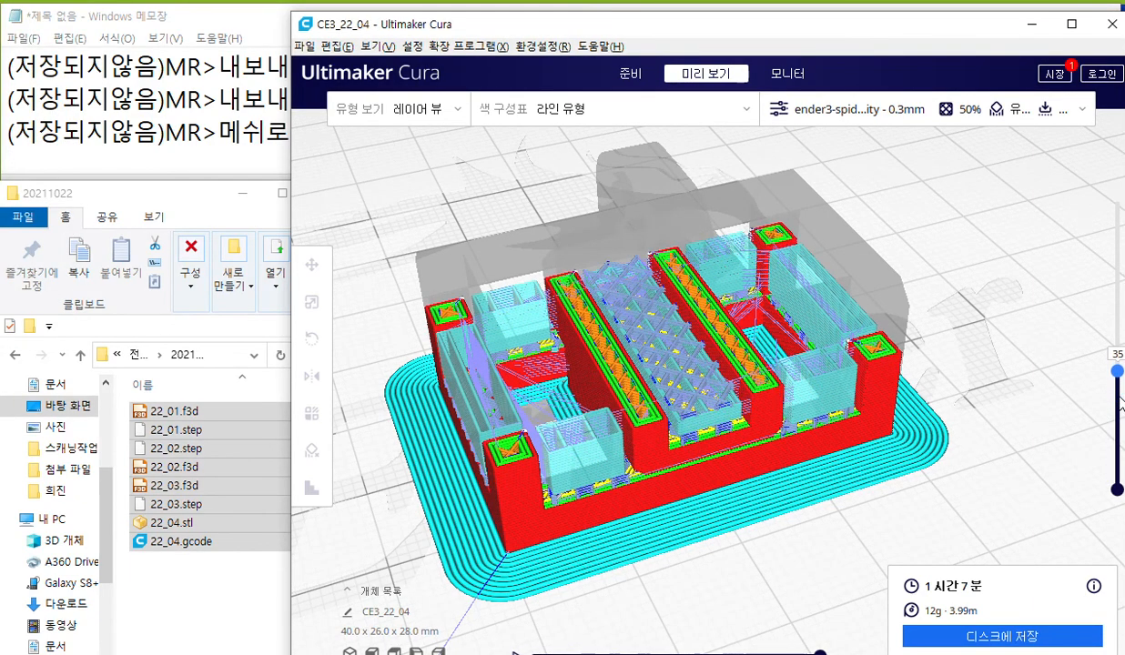
{"action": "key", "text": "Up"}
{"action": "key", "text": "Up"}
{"action": "key", "text": "Up"}
{"action": "key", "text": "Up"}
{"action": "key", "text": "Up"}
{"action": "key", "text": "Up"}
{"action": "key", "text": "Up"}
{"action": "key", "text": "Up"}
{"action": "key", "text": "Up"}
{"action": "key", "text": "Up"}
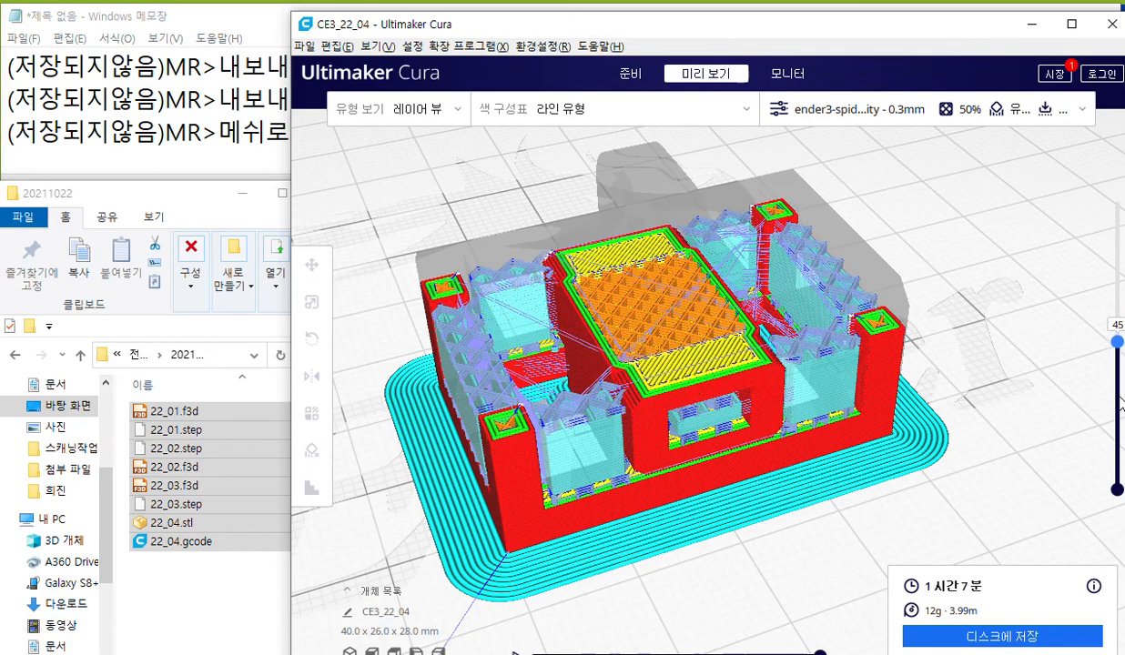
{"action": "key", "text": "Up"}
{"action": "key", "text": "Up"}
{"action": "key", "text": "Up"}
{"action": "key", "text": "Up"}
{"action": "key", "text": "Up"}
{"action": "key", "text": "Up"}
{"action": "key", "text": "Up"}
{"action": "key", "text": "Up"}
{"action": "key", "text": "Up"}
{"action": "key", "text": "Up"}
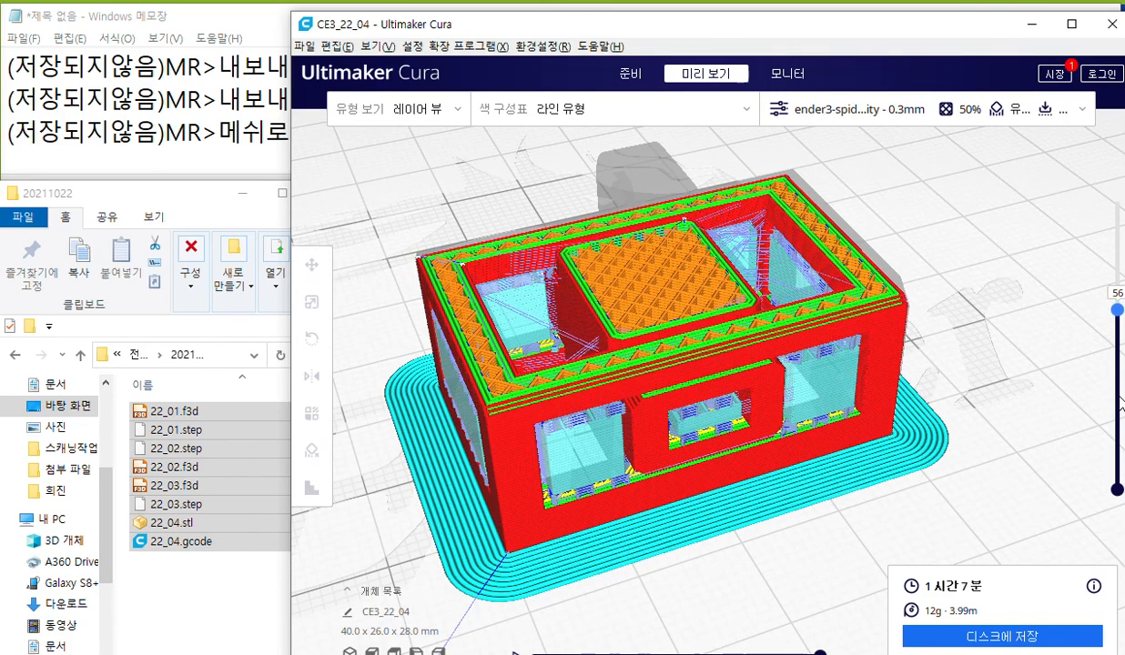
{"action": "key", "text": "Up"}
{"action": "key", "text": "Up"}
{"action": "key", "text": "Up"}
{"action": "key", "text": "Up"}
{"action": "key", "text": "Up"}
{"action": "key", "text": "Up"}
{"action": "key", "text": "Up"}
{"action": "key", "text": "Up"}
{"action": "key", "text": "Up"}
{"action": "key", "text": "Up"}
{"action": "key", "text": "Up"}
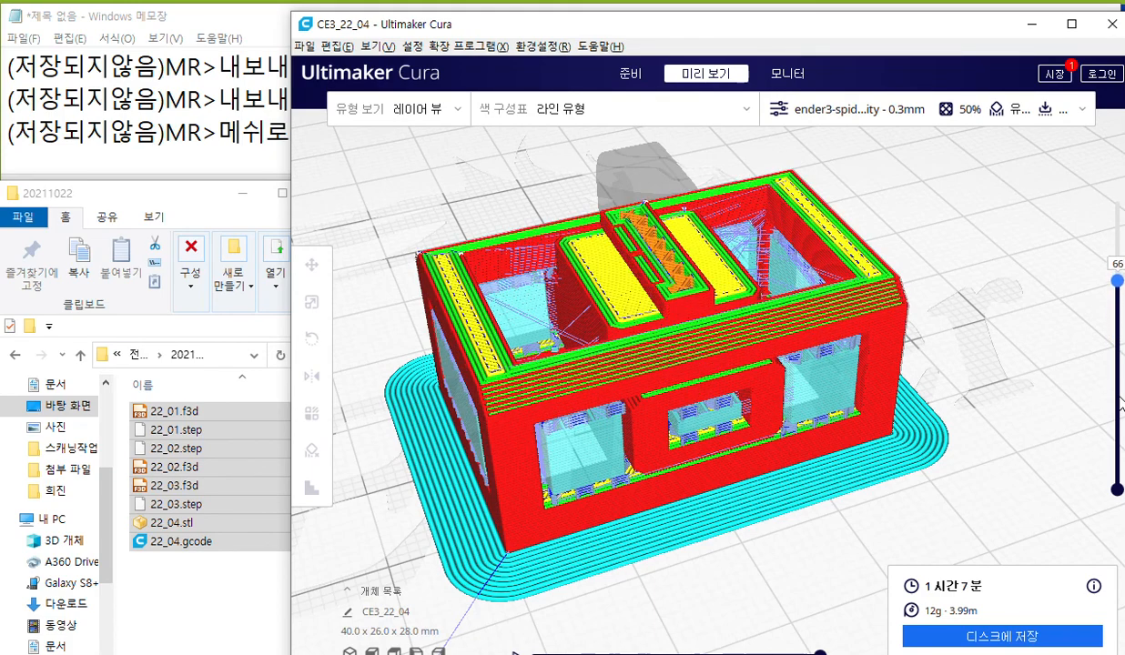
{"action": "key", "text": "Up"}
{"action": "key", "text": "Up"}
{"action": "key", "text": "Up"}
{"action": "key", "text": "Up"}
{"action": "key", "text": "Up"}
{"action": "key", "text": "Up"}
{"action": "key", "text": "Up"}
{"action": "key", "text": "Up"}
{"action": "key", "text": "Up"}
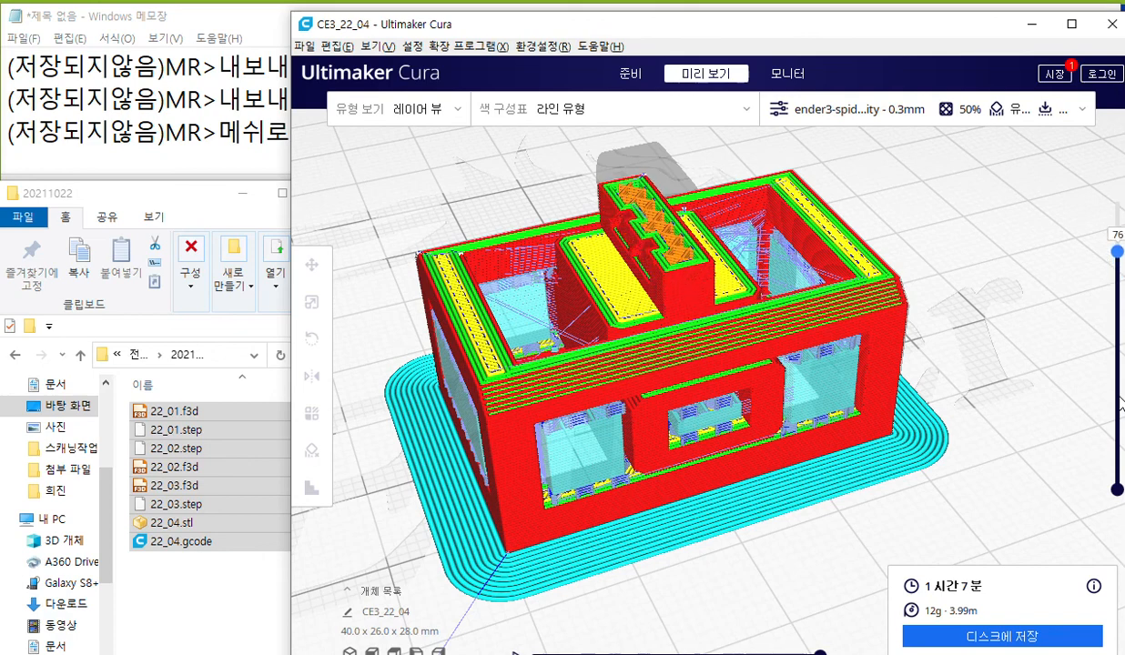
{"action": "key", "text": "Up"}
{"action": "key", "text": "Up"}
{"action": "key", "text": "Up"}
{"action": "key", "text": "Up"}
{"action": "key", "text": "Up"}
{"action": "key", "text": "Up"}
{"action": "key", "text": "Up"}
{"action": "key", "text": "Up"}
{"action": "key", "text": "Up"}
{"action": "key", "text": "Up"}
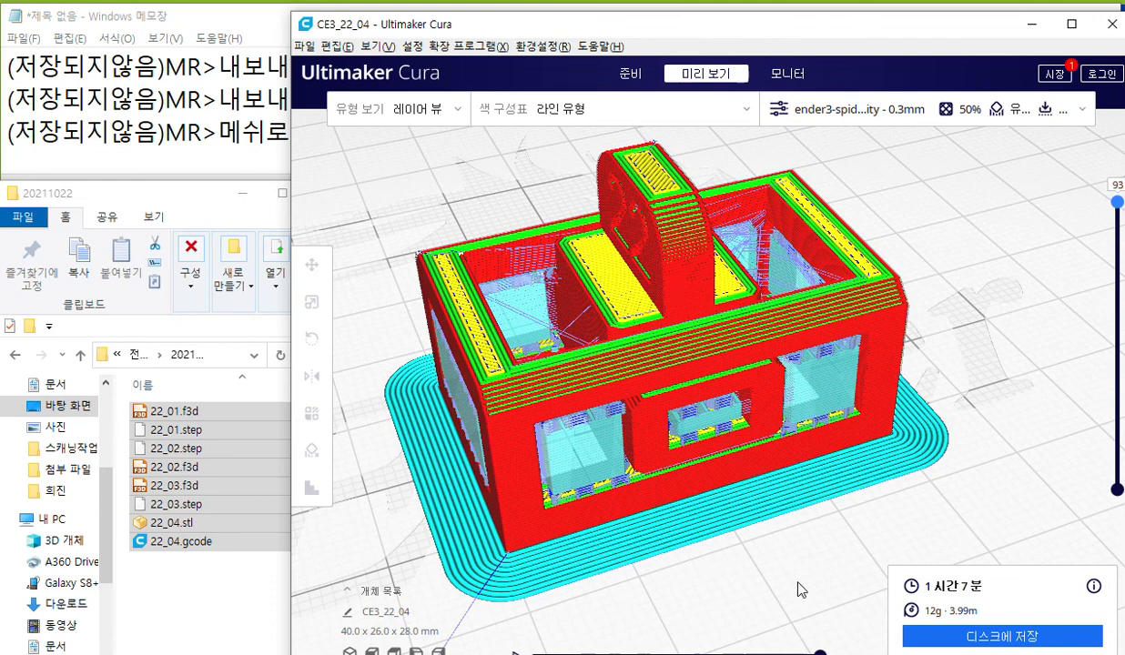
With the screen pen, draw a white arrow to the small front window's support, then clear it.
{"action": "key", "text": "F12"}
{"action": "mouse_move", "coordinate": [717, 419]}
{"action": "left_mouse_down"}
{"action": "mouse_move", "coordinate": [734, 480]}
{"action": "mouse_move", "coordinate": [718, 419]}
{"action": "mouse_move", "coordinate": [711, 462]}
{"action": "mouse_move", "coordinate": [761, 445]}
{"action": "left_mouse_up"}
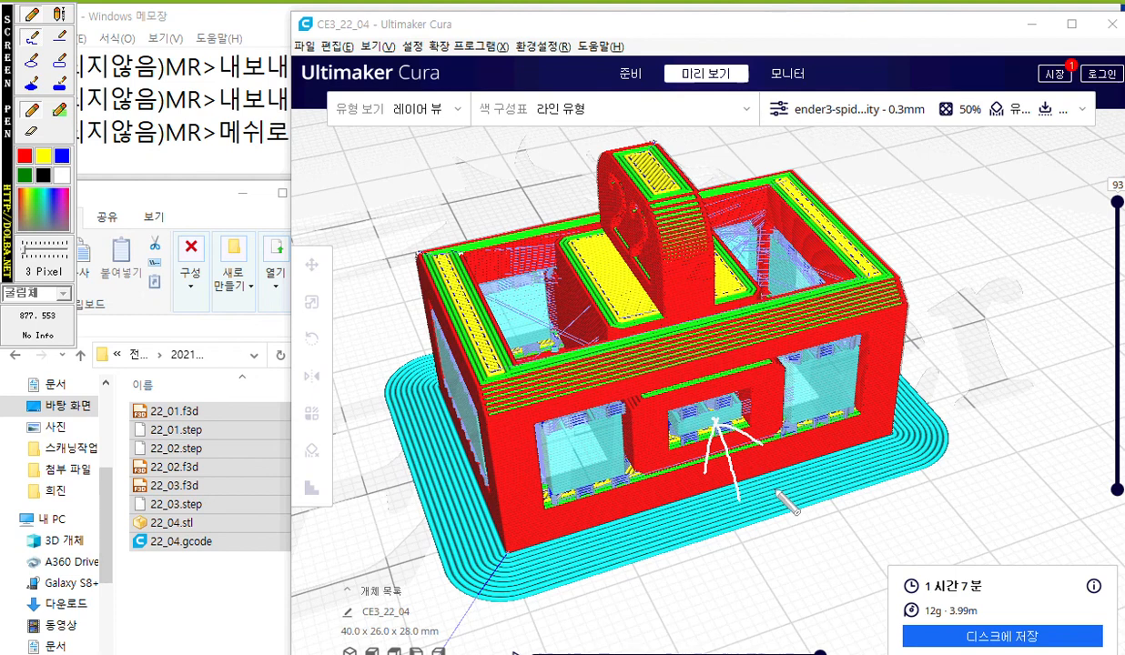
{"action": "key", "text": "F12"}
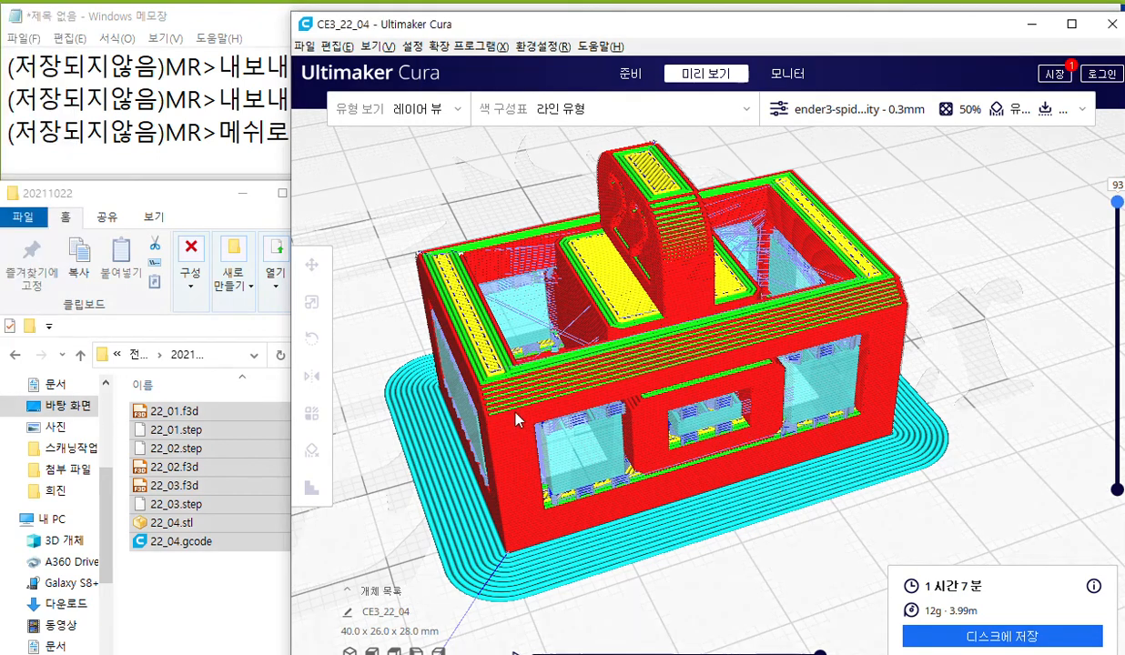